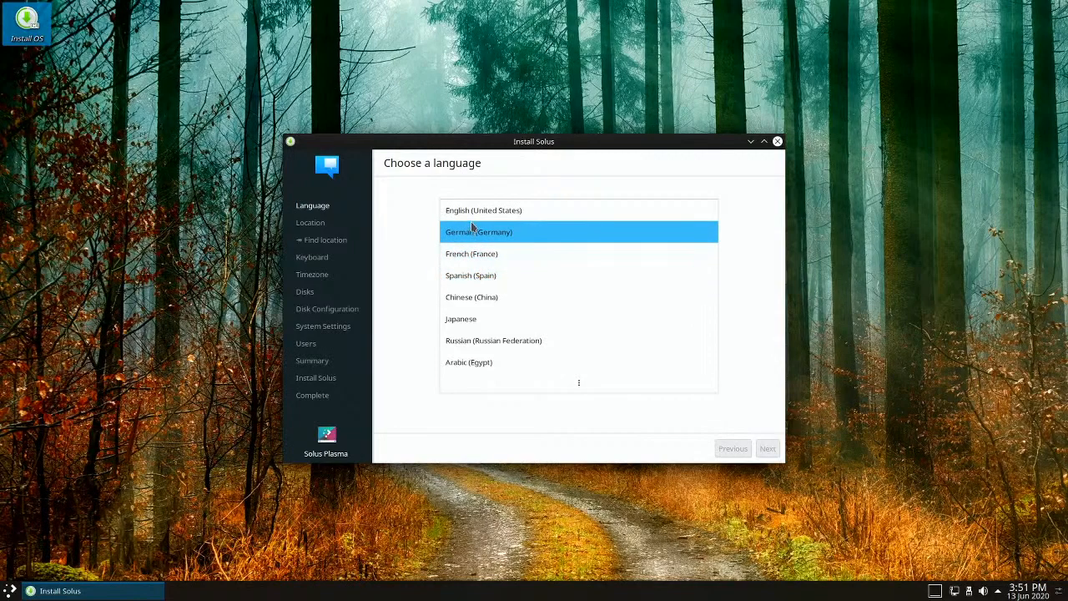
# Step: Choose English (United States), automatic location, the English (US) keyboard and the Los Angeles timezone
pyautogui.click(538, 212)
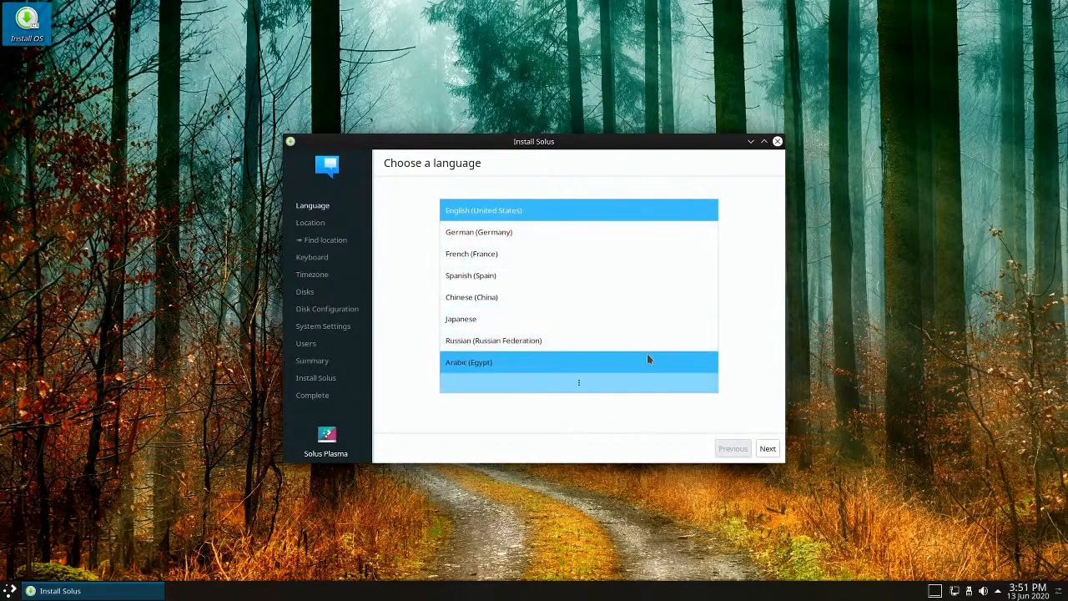
pyautogui.click(767, 448)
pyautogui.click(472, 252)
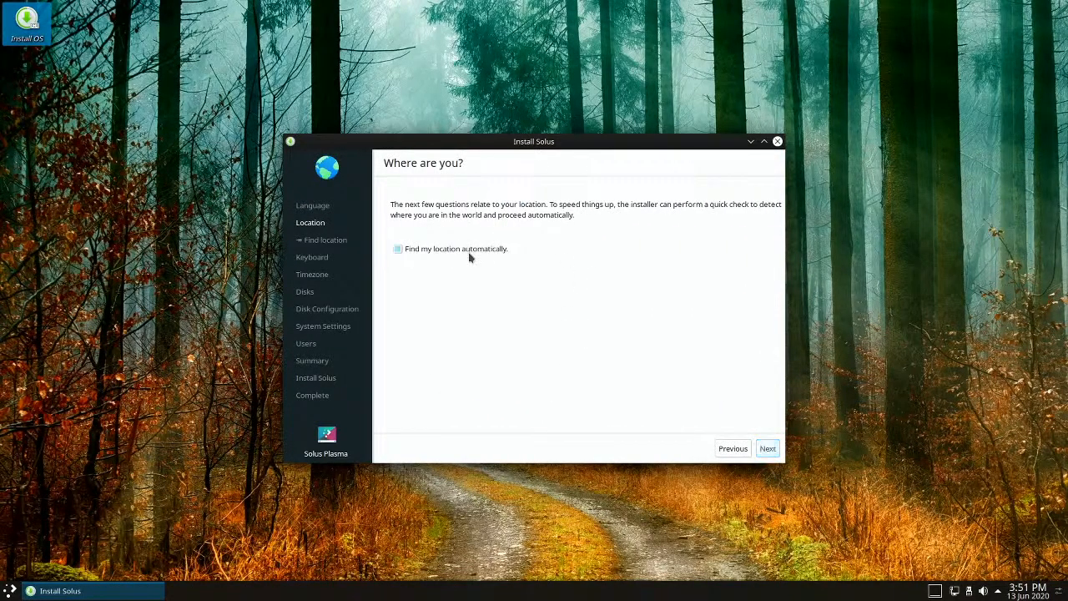
pyautogui.click(768, 448)
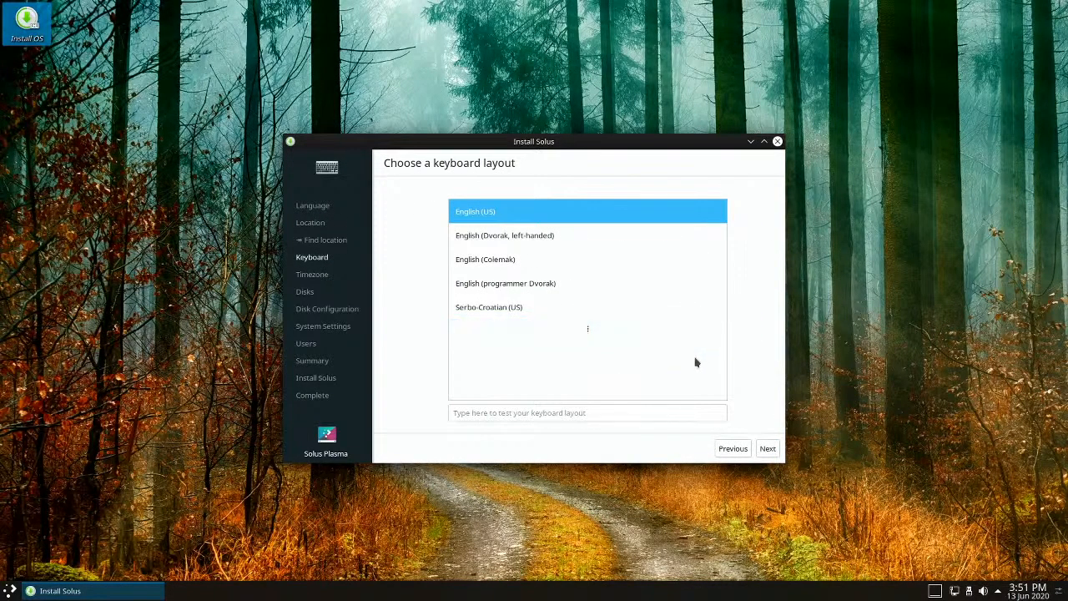
pyautogui.click(769, 449)
pyautogui.click(771, 450)
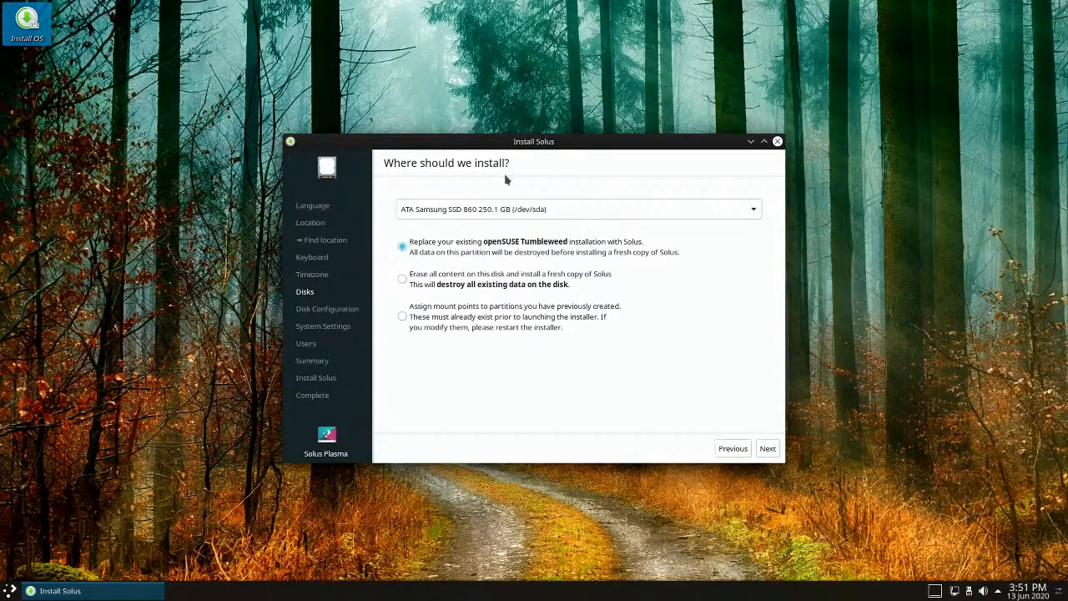
# Step: Erase the whole Samsung SSD for Solus, leaving LVM unchecked
pyautogui.click(503, 279)
pyautogui.click(766, 448)
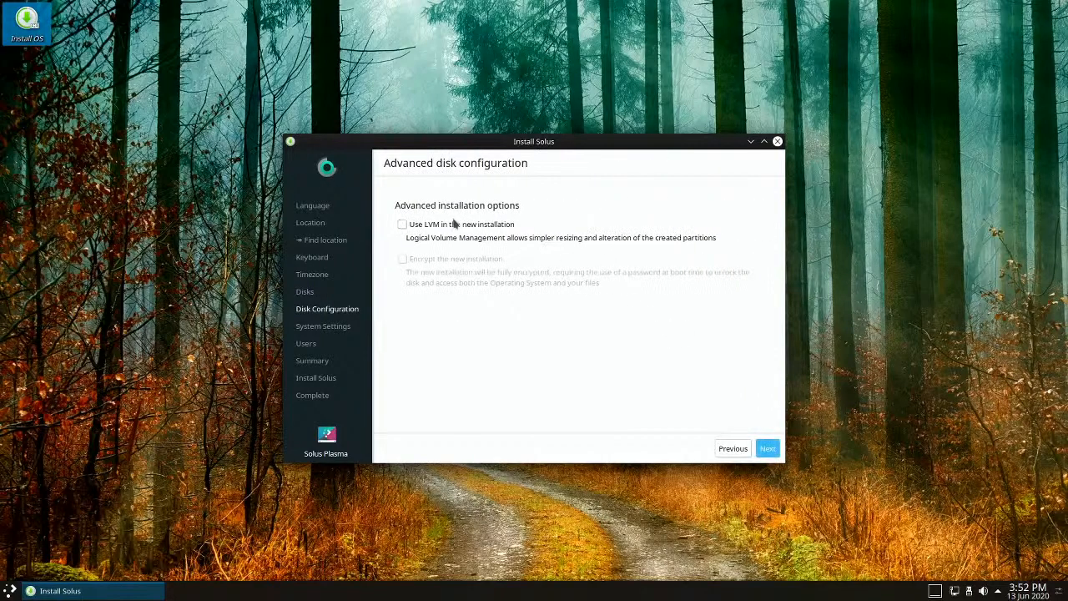
pyautogui.click(768, 448)
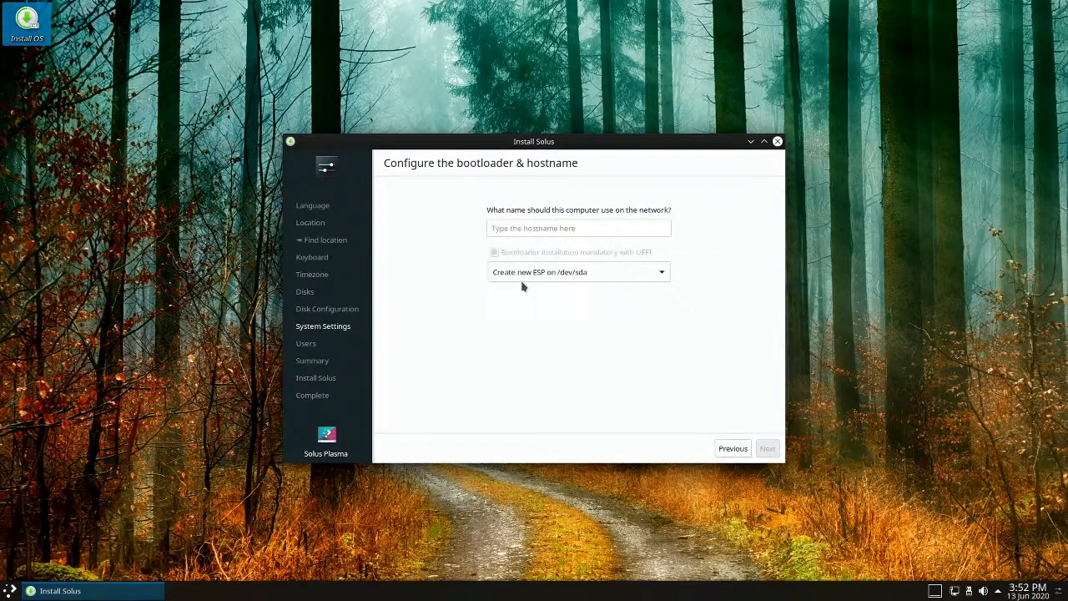
# Step: Set the hostname to 'worstation' and keep Create new ESP on /dev/sda
pyautogui.click(534, 227)
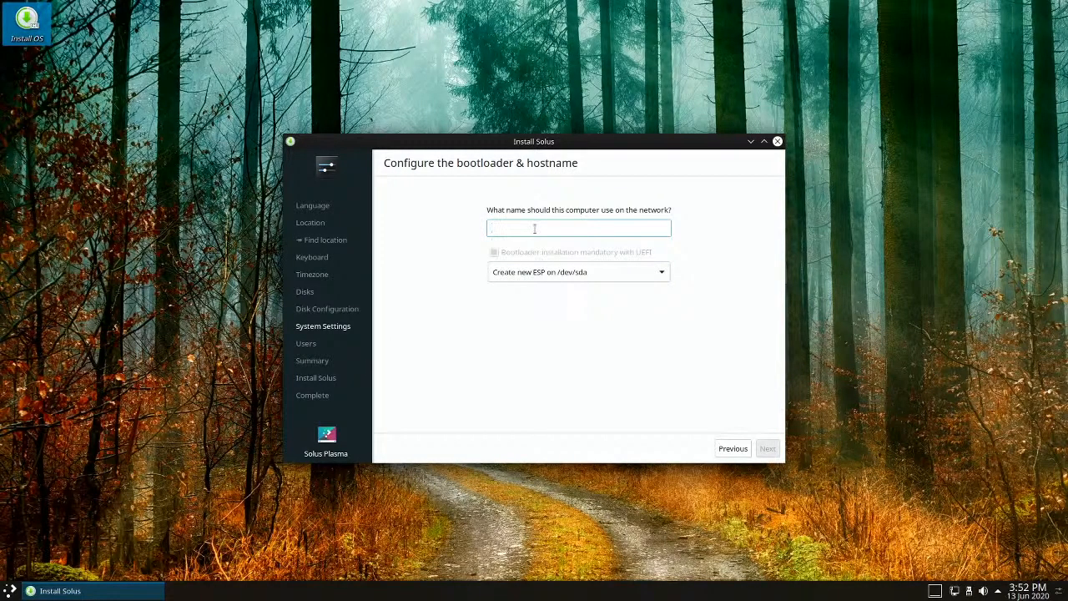
pyautogui.write('wor')
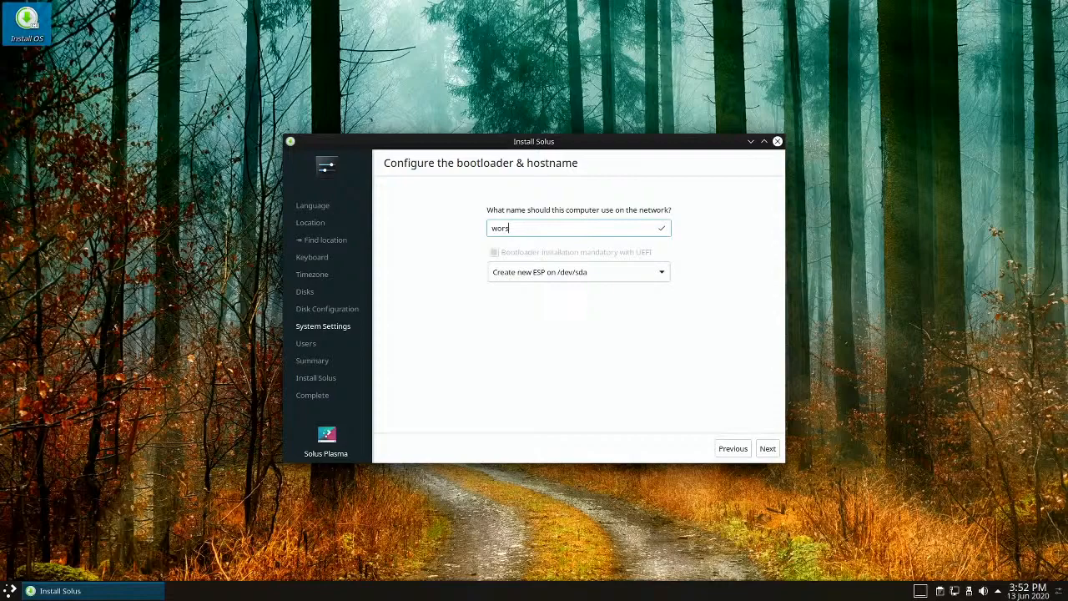
pyautogui.press('BackSpace')
pyautogui.hotkey('ctrl', 'a')
pyautogui.write('w')
pyautogui.click(636, 279)
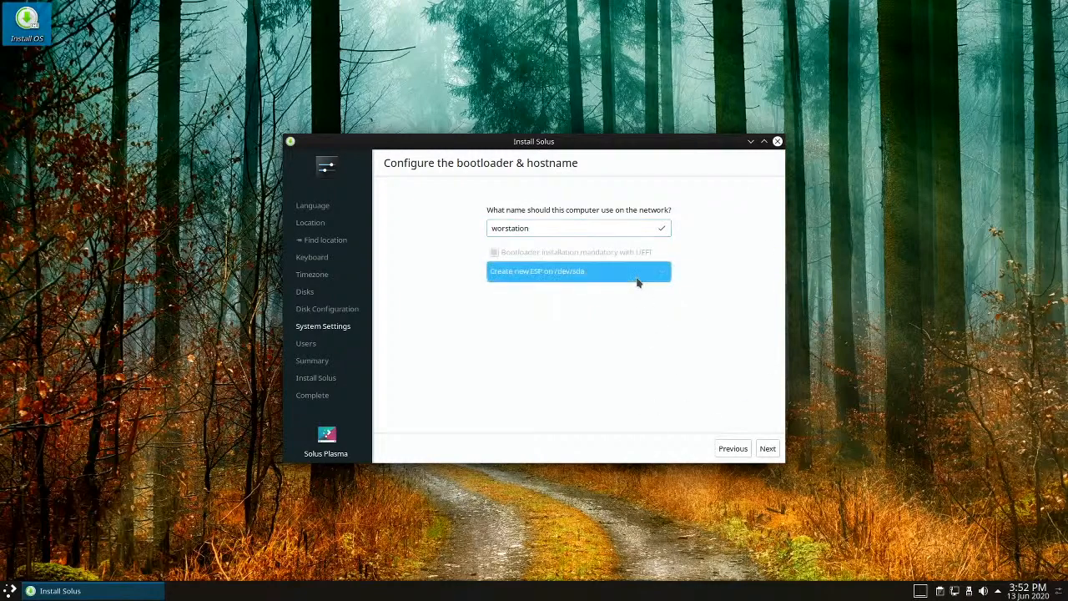
pyautogui.click(768, 448)
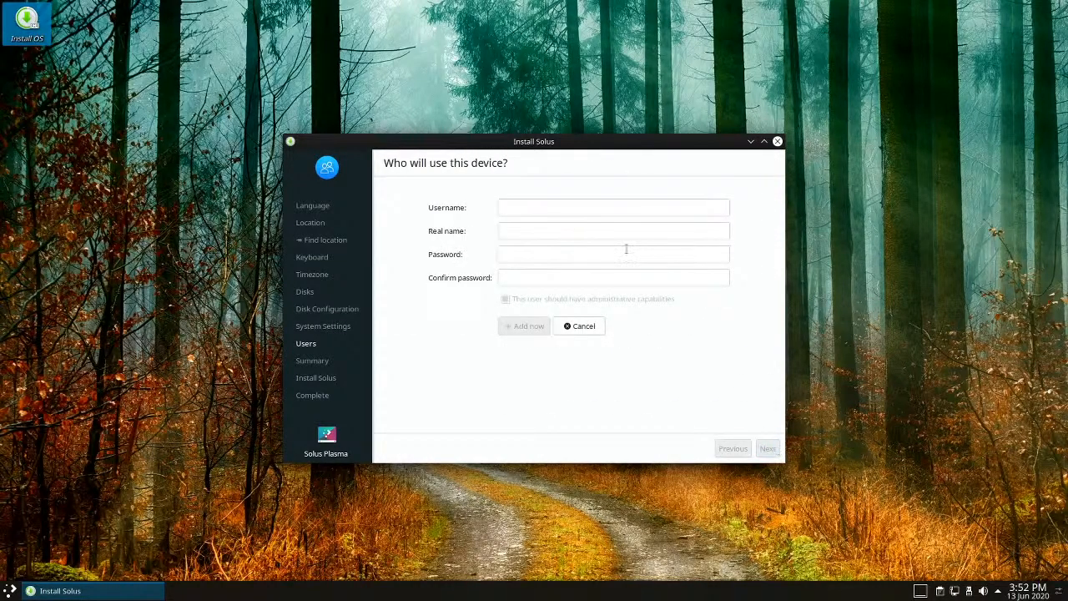
# Step: Add an administrator account with a username, real name and confirmed password
pyautogui.click(595, 211)
pyautogui.press('Tab')
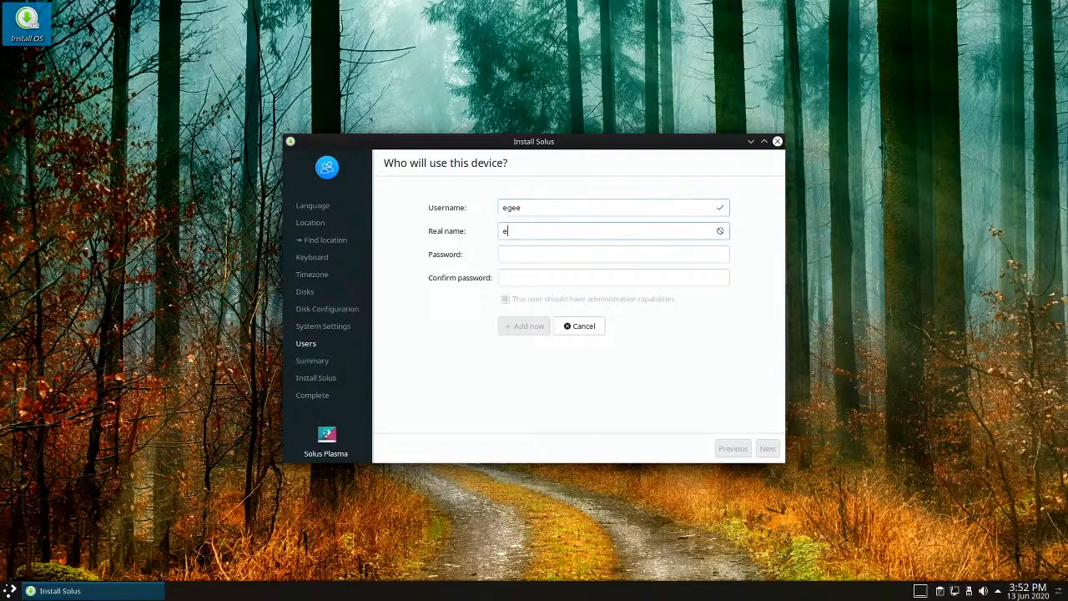
pyautogui.press('Tab')
pyautogui.press('Tab')
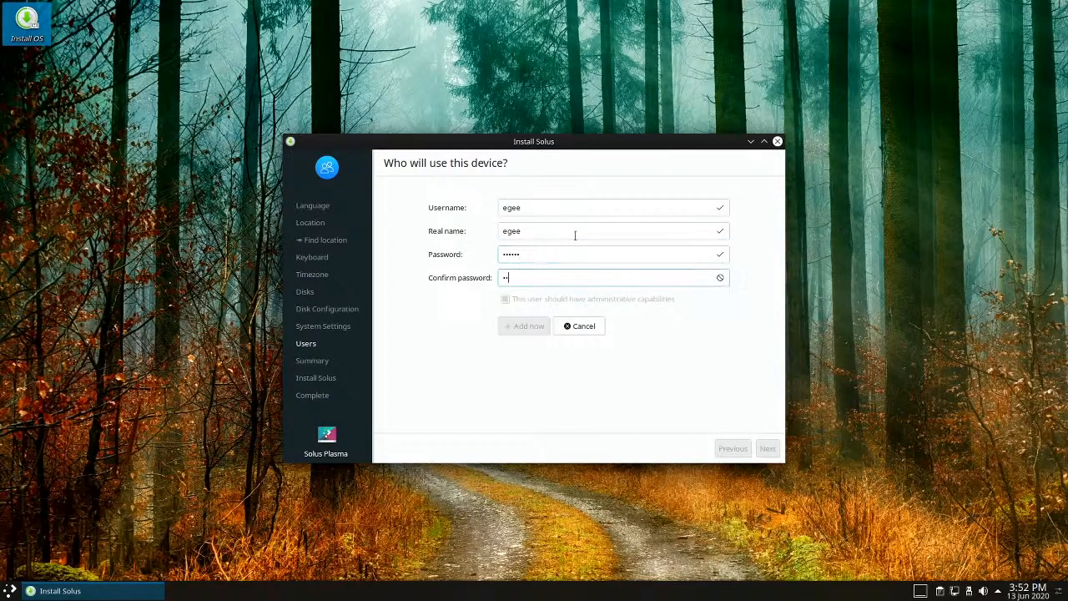
pyautogui.click(532, 329)
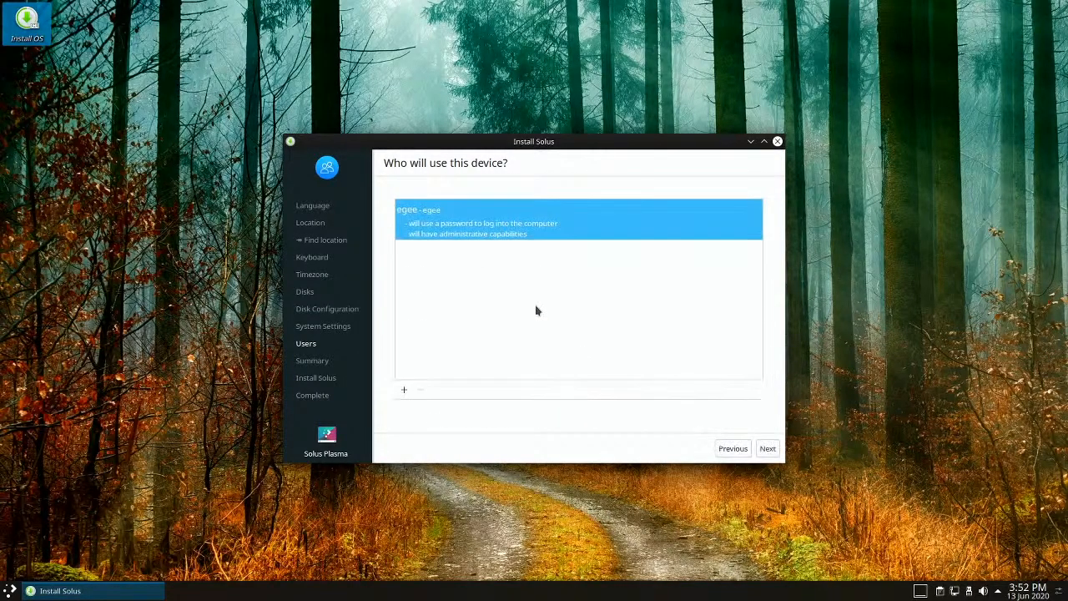
# Step: Review the installation summary and start installing, confirming the disk changes
pyautogui.click(767, 449)
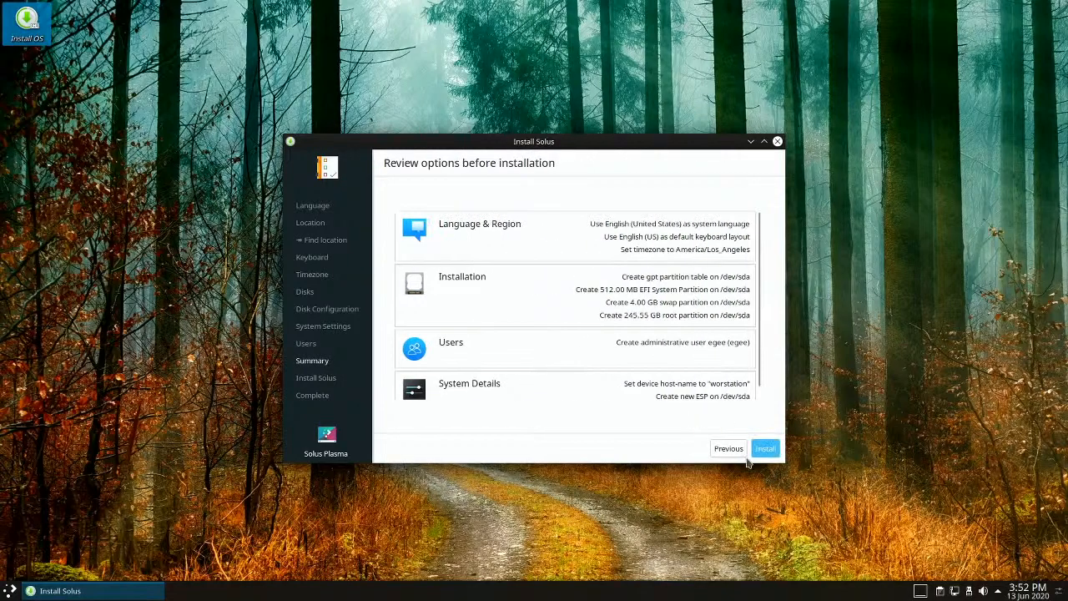
pyautogui.scroll(-1, 580, 369)
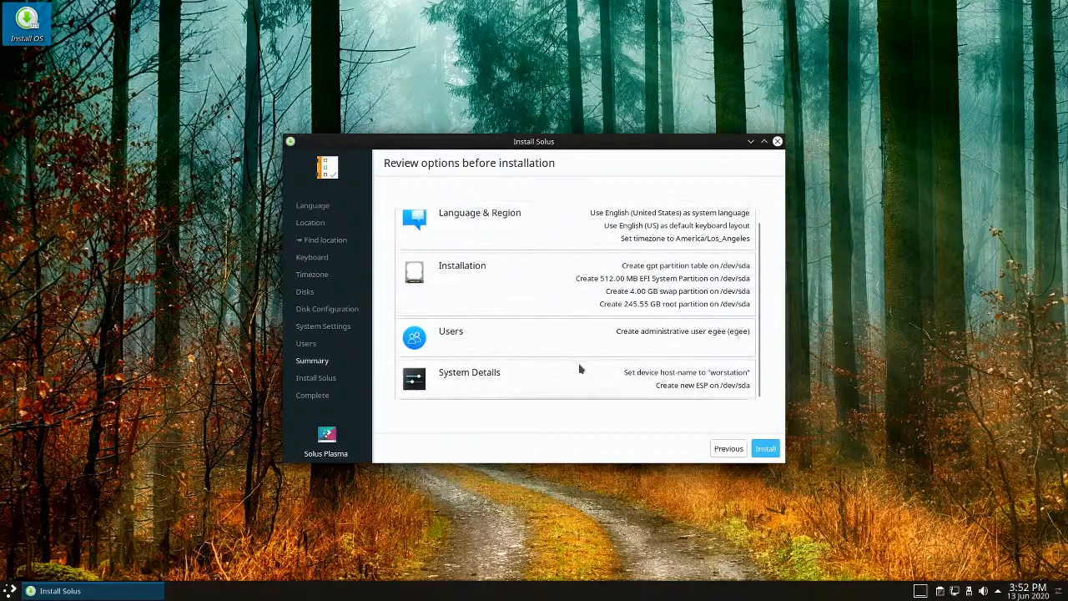
pyautogui.click(765, 448)
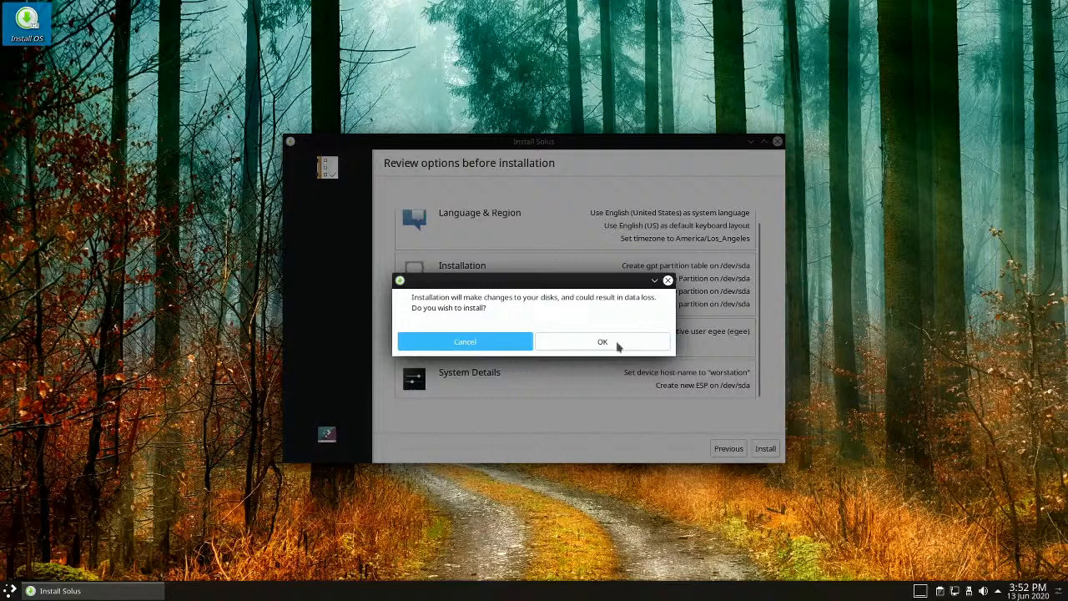
pyautogui.click(619, 346)
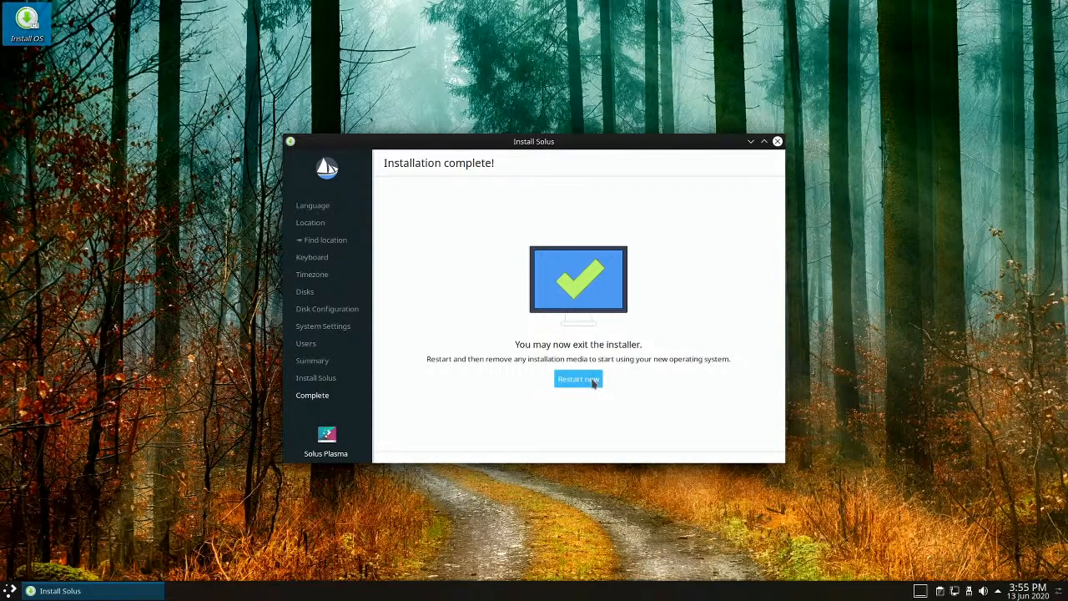
# Step: Restart from the Installation complete page into the new Solus login screen
pyautogui.click(597, 381)
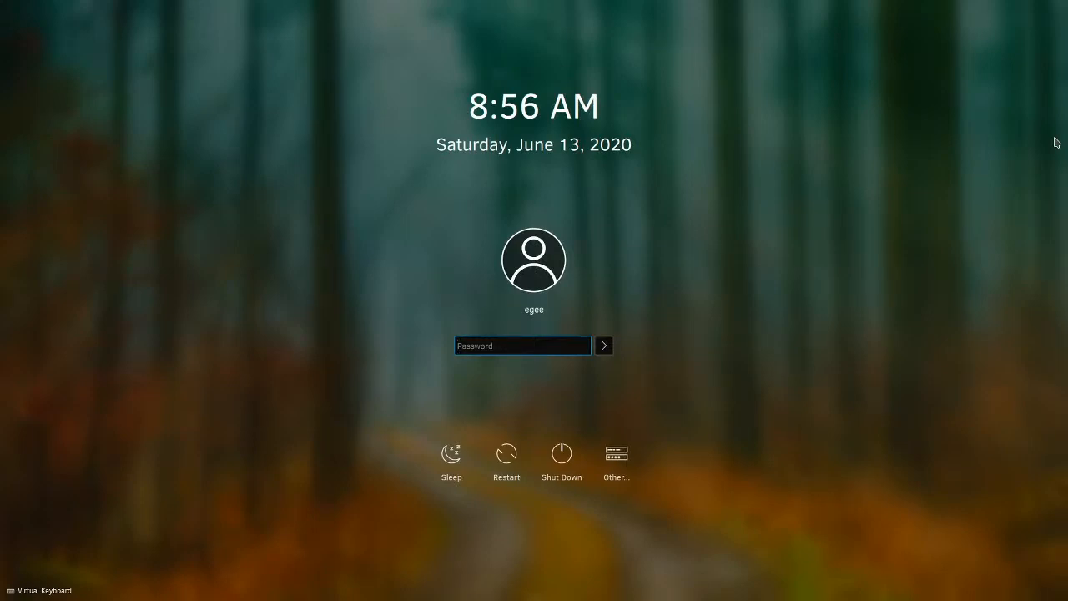
# Step: Log in to the new user account with its password
pyautogui.write('******')
pyautogui.press('Return')
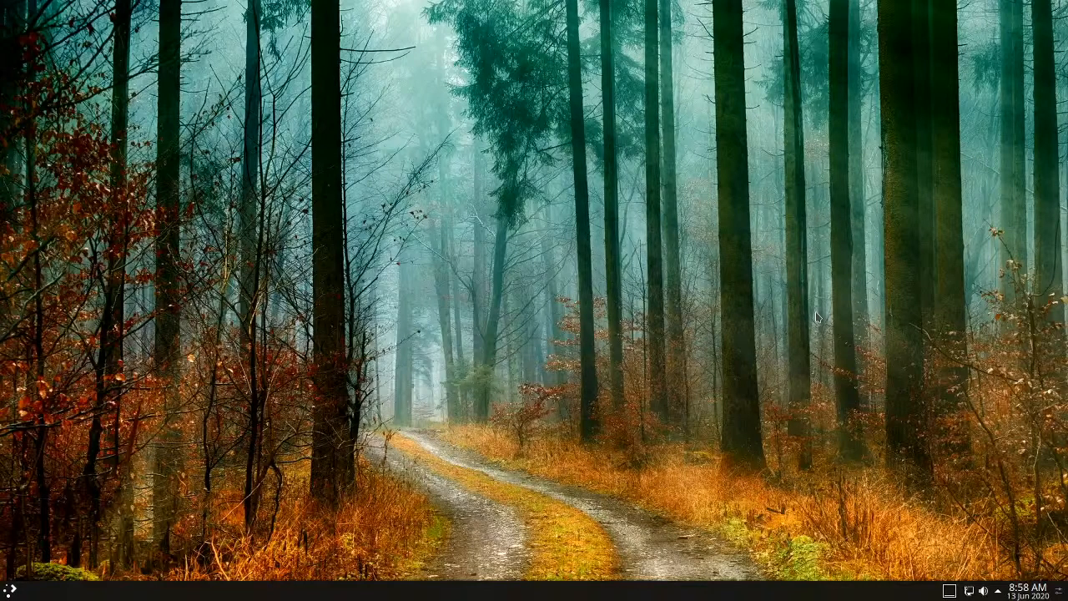
# Step: Bring up the application launcher showing its Favorites list
pyautogui.press('super')
pyautogui.write('k')
pyautogui.press('BackSpace')
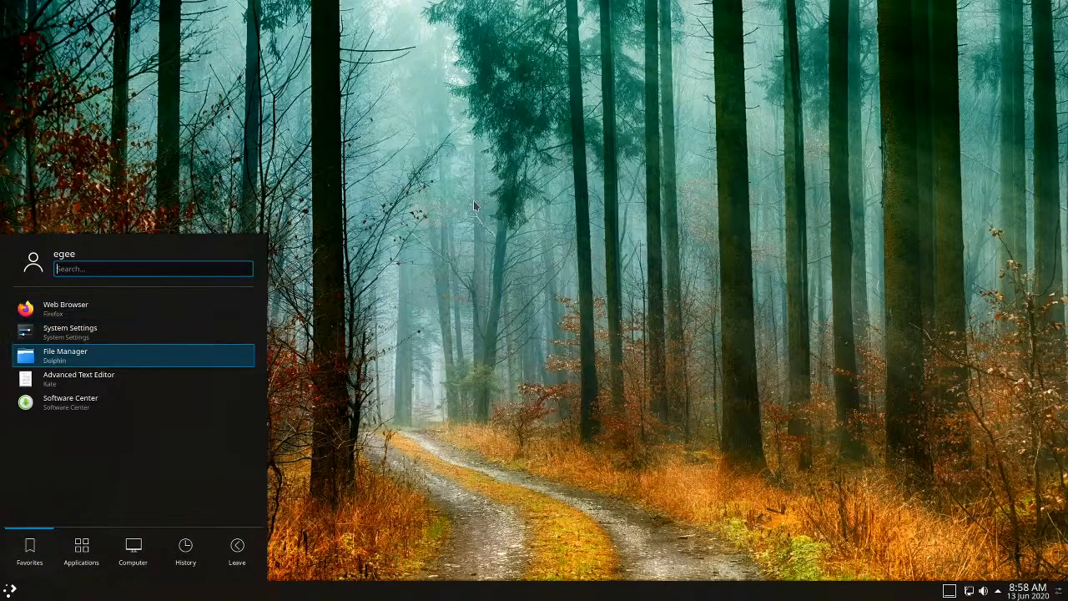
# Step: In Mouse settings, lower the pointer speed, choose Flat acceleration, apply and close
pyautogui.write('mouse')
pyautogui.press('Return')
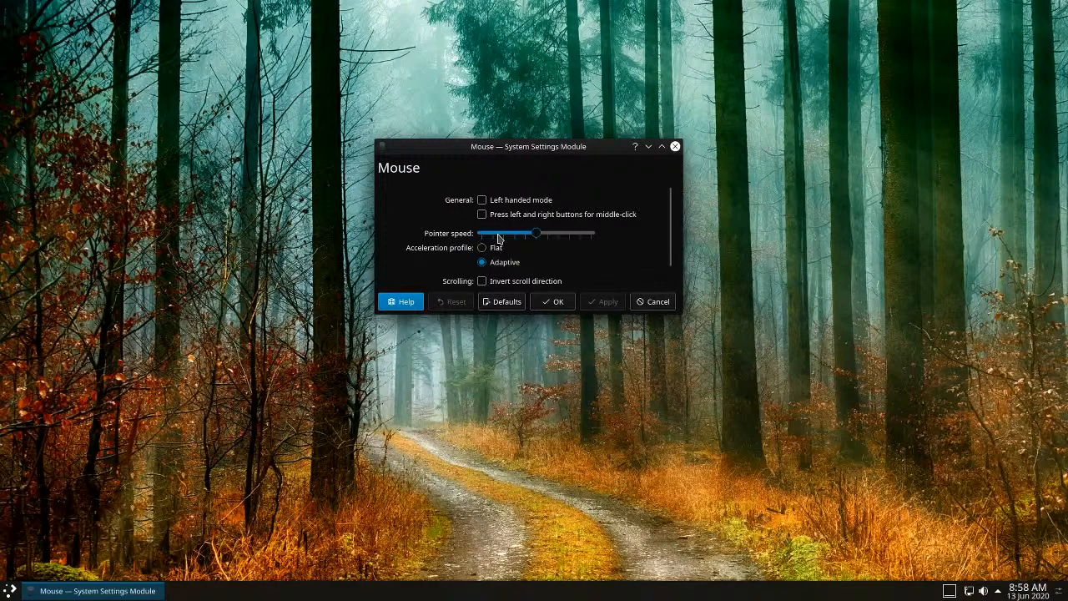
pyautogui.moveTo(531, 239); pyautogui.dragTo(486, 240)
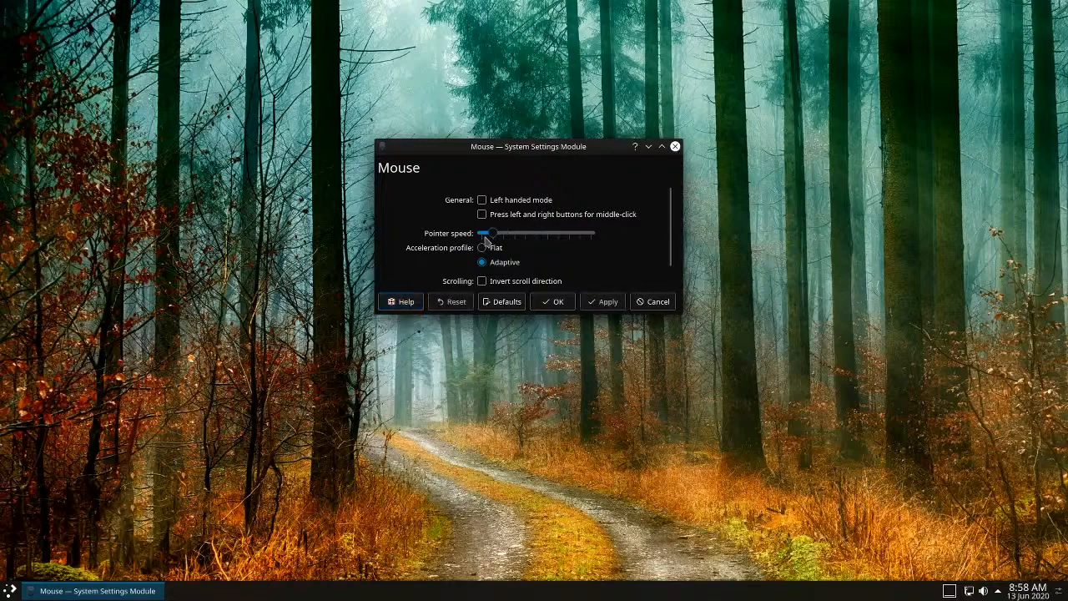
pyautogui.click(489, 248)
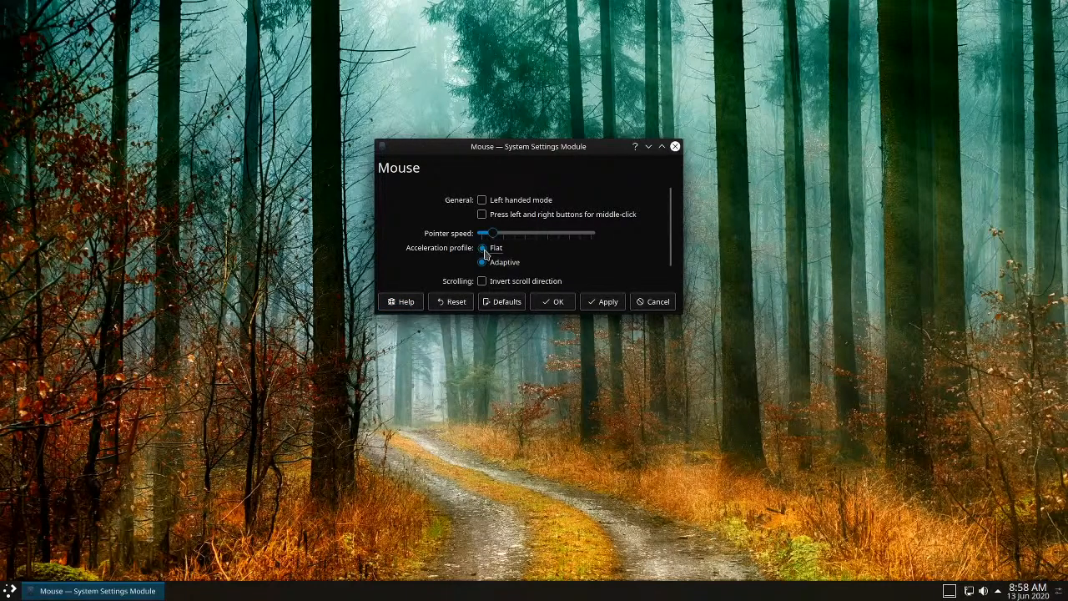
pyautogui.click(617, 305)
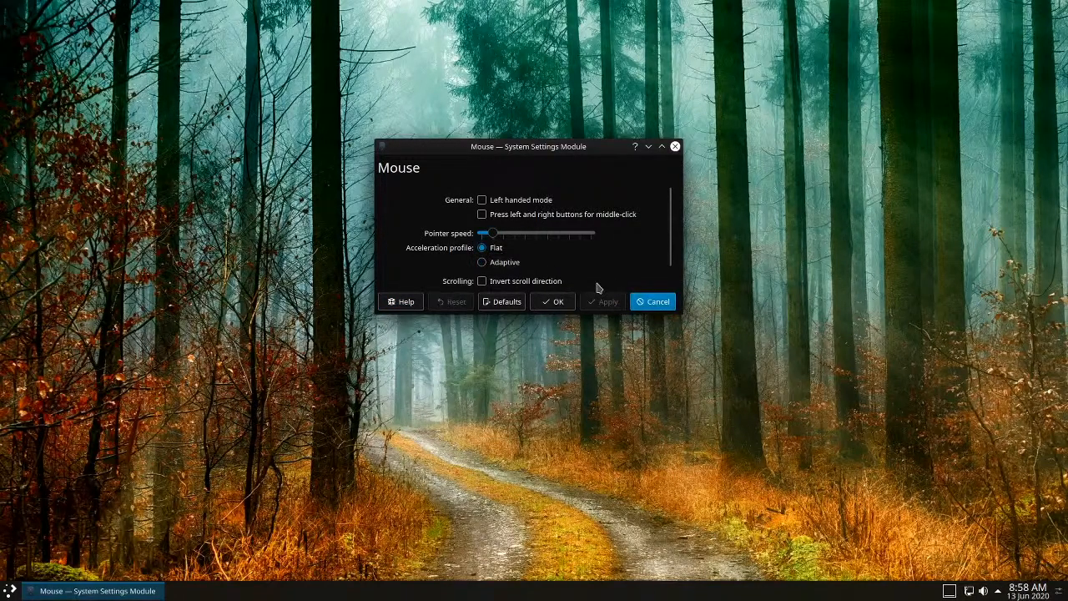
pyautogui.click(506, 240)
pyautogui.click(604, 302)
pyautogui.click(557, 303)
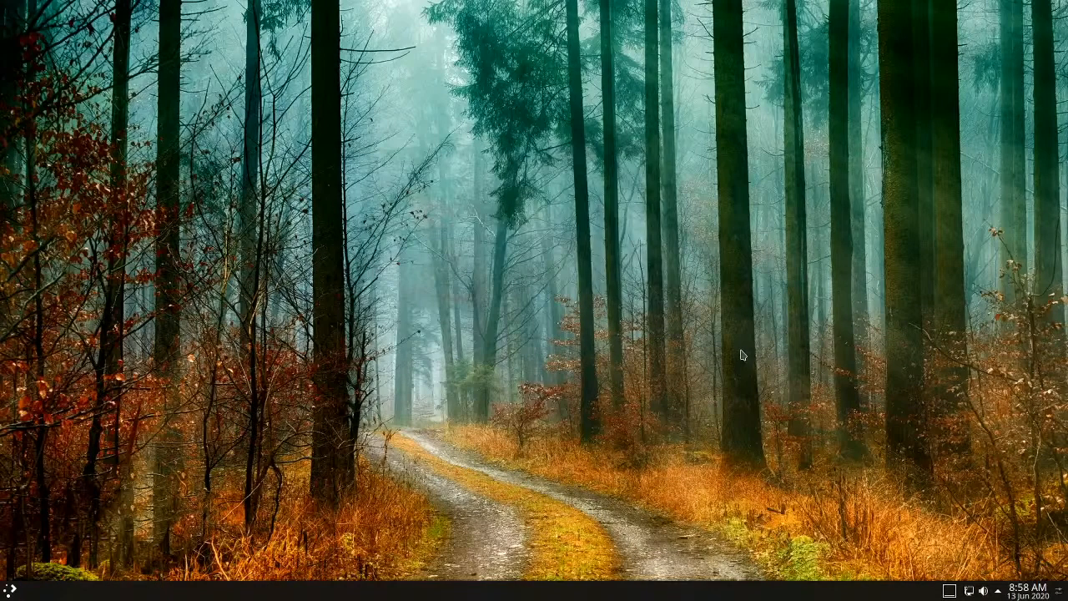
# Step: Check the Solus 4.1 and Plasma 5.17.5 details in Info Center, then close it
pyautogui.click(998, 592)
pyautogui.click(998, 592)
pyautogui.click(11, 590)
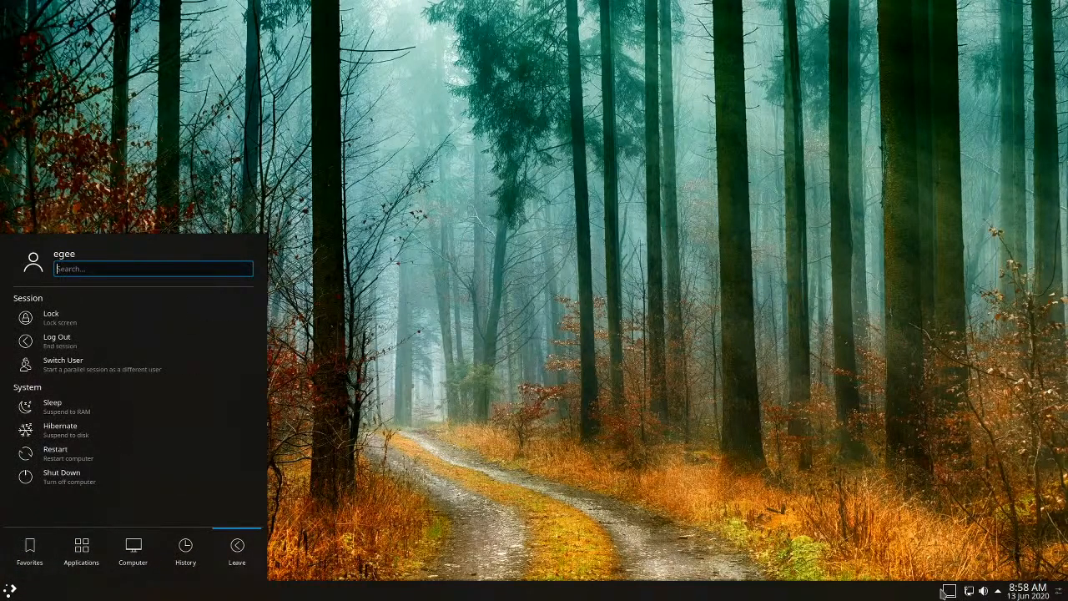
pyautogui.write('kinfo')
pyautogui.press('Return')
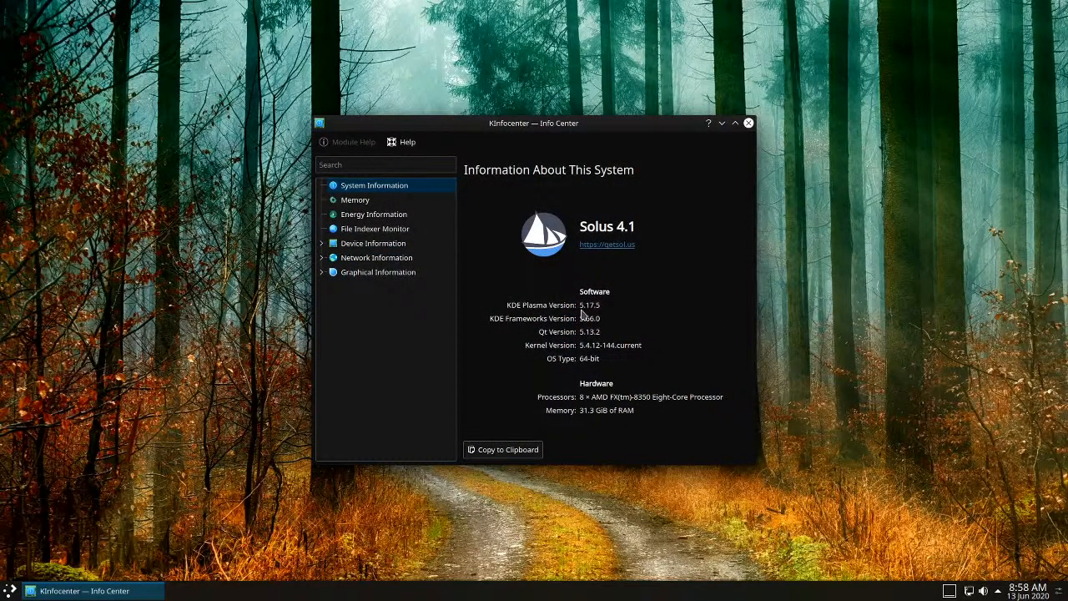
pyautogui.click(749, 123)
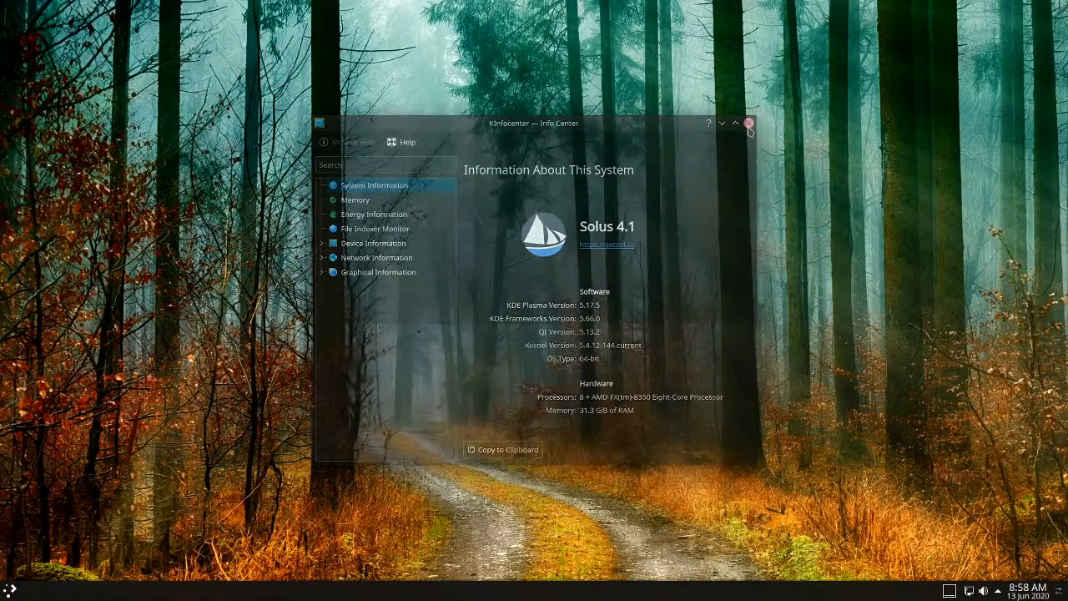
# Step: Launch Software Center by searching 'soft' in the launcher
pyautogui.press('super')
pyautogui.write('soft')
pyautogui.press('Return')
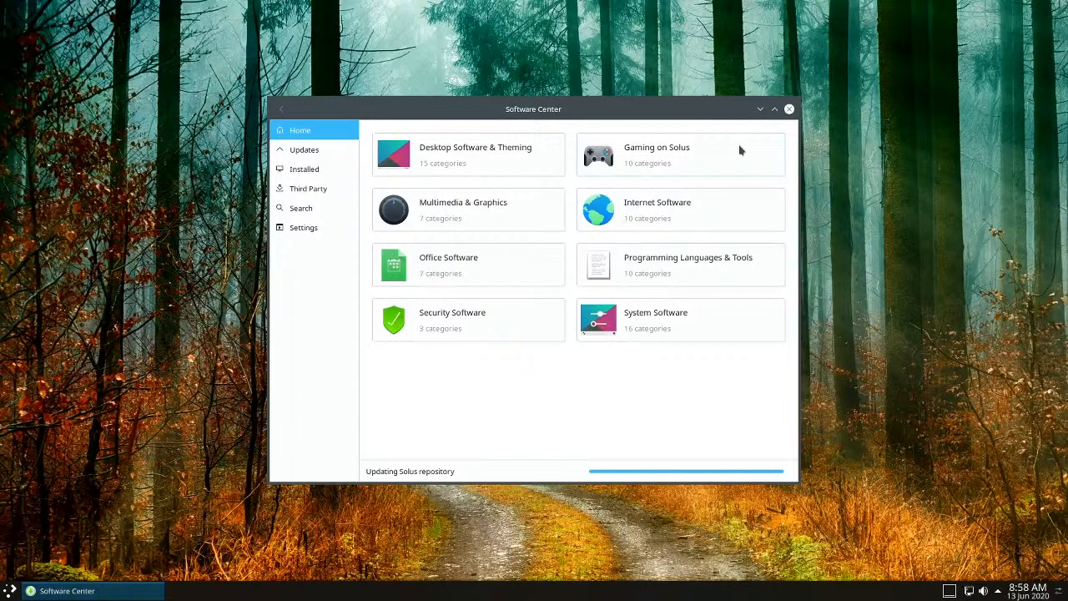
# Step: Tick Security Updates and Other Updates, all 396 updates, and choose Update Selected
pyautogui.click(317, 191)
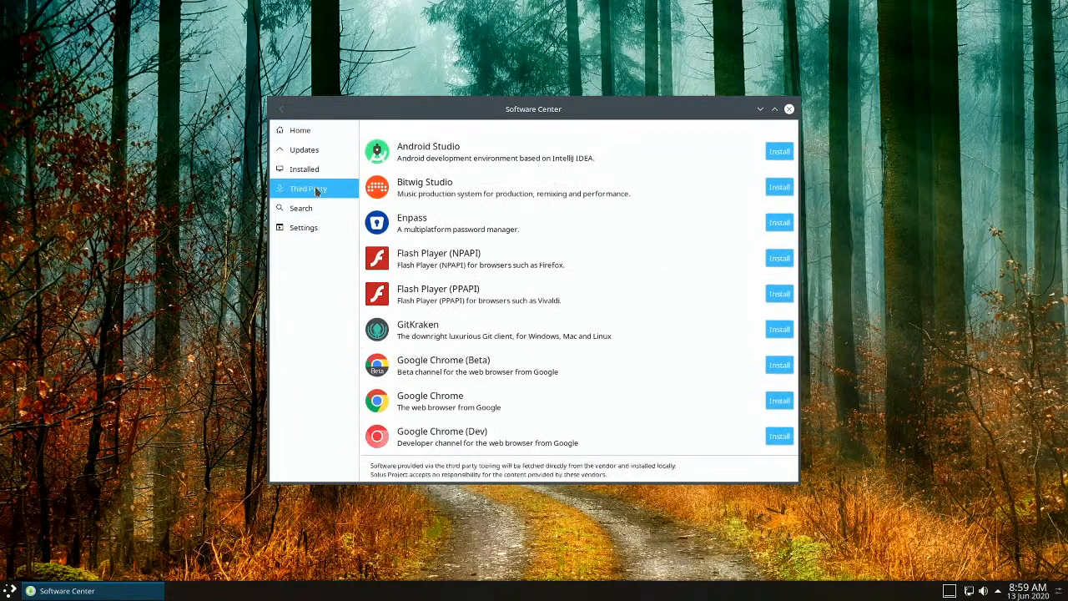
pyautogui.click(312, 233)
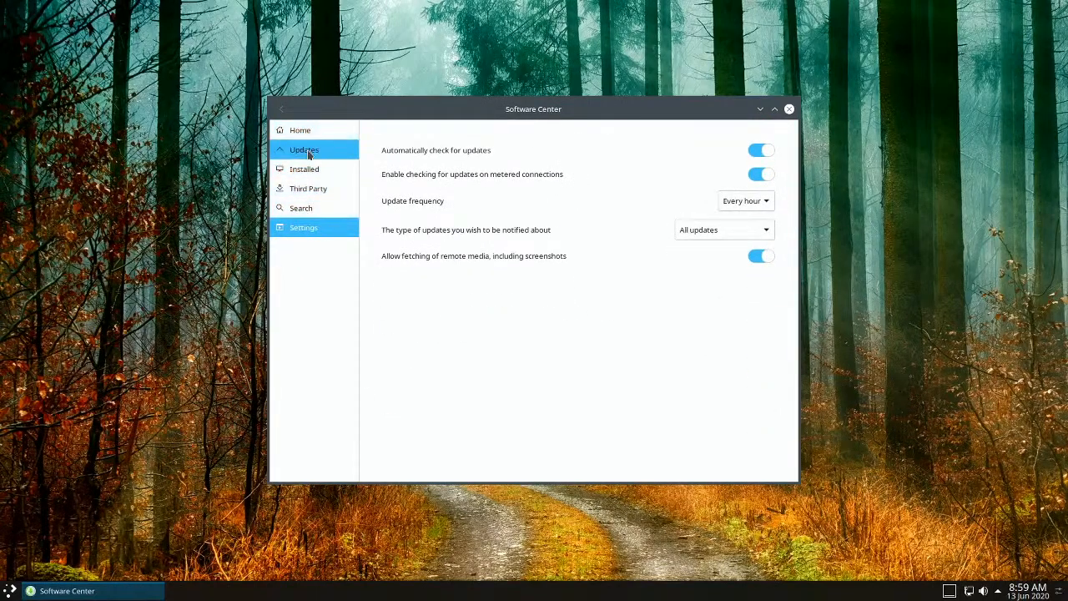
pyautogui.click(308, 151)
pyautogui.click(377, 206)
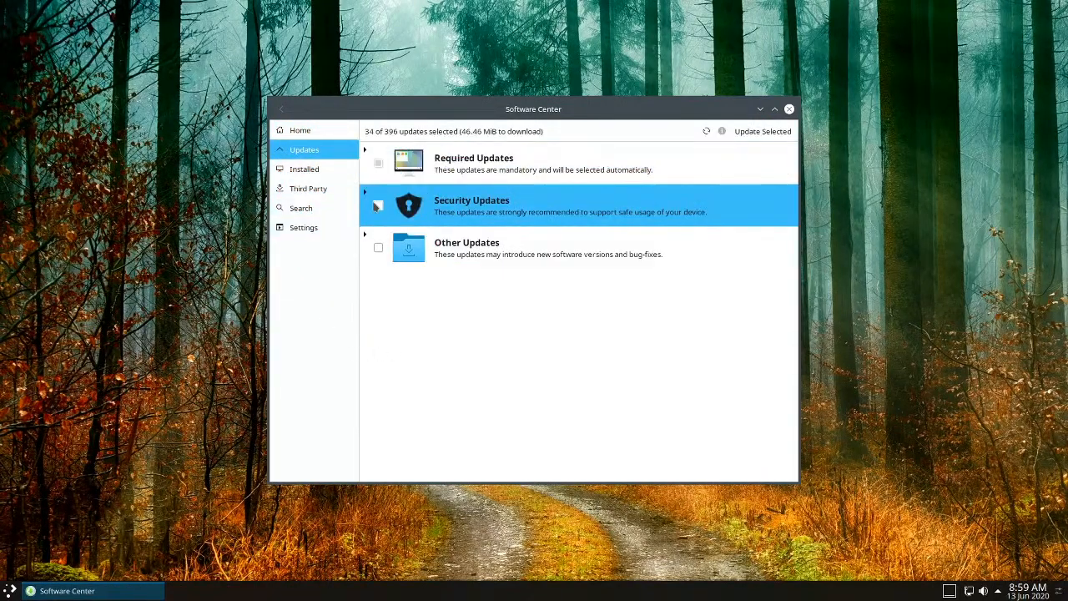
pyautogui.click(377, 206)
pyautogui.click(378, 248)
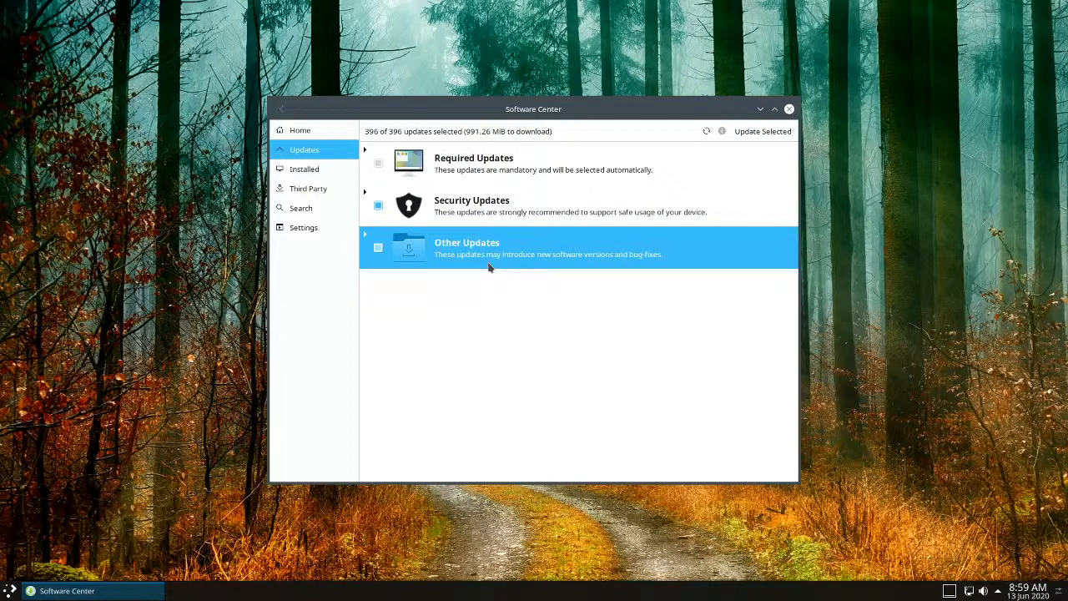
pyautogui.click(763, 133)
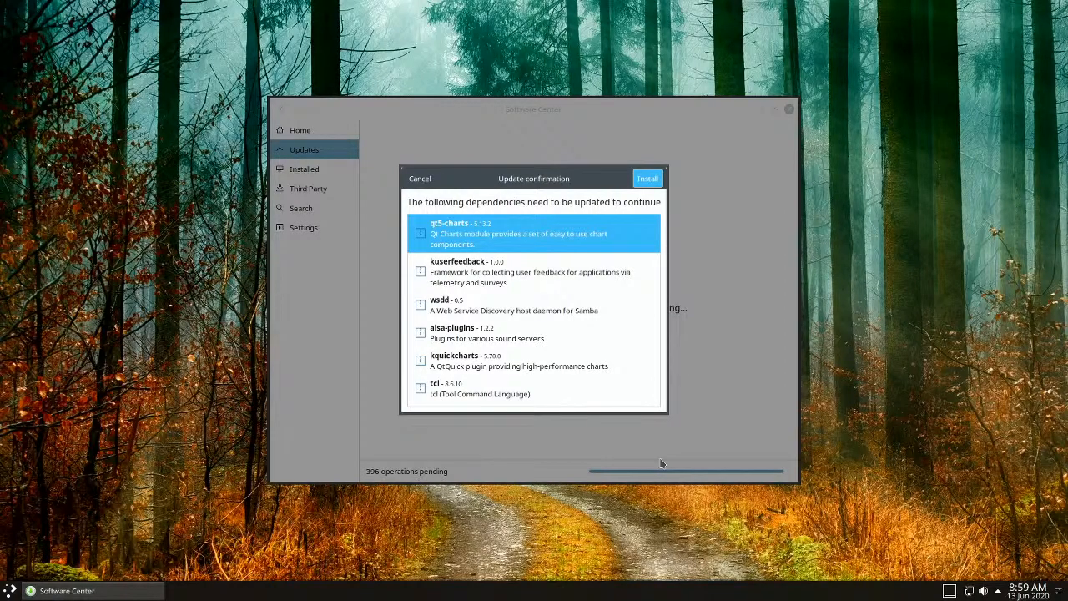
# Step: Approve the required dependencies and authenticate with the admin password to start updating
pyautogui.click(645, 180)
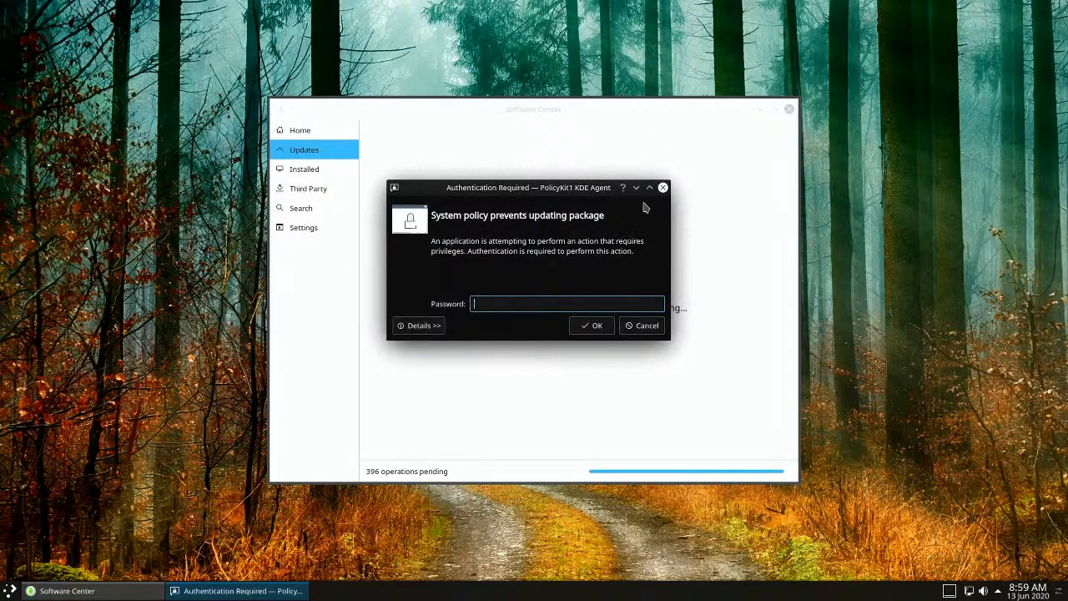
pyautogui.write('•••••')
pyautogui.press('Return')
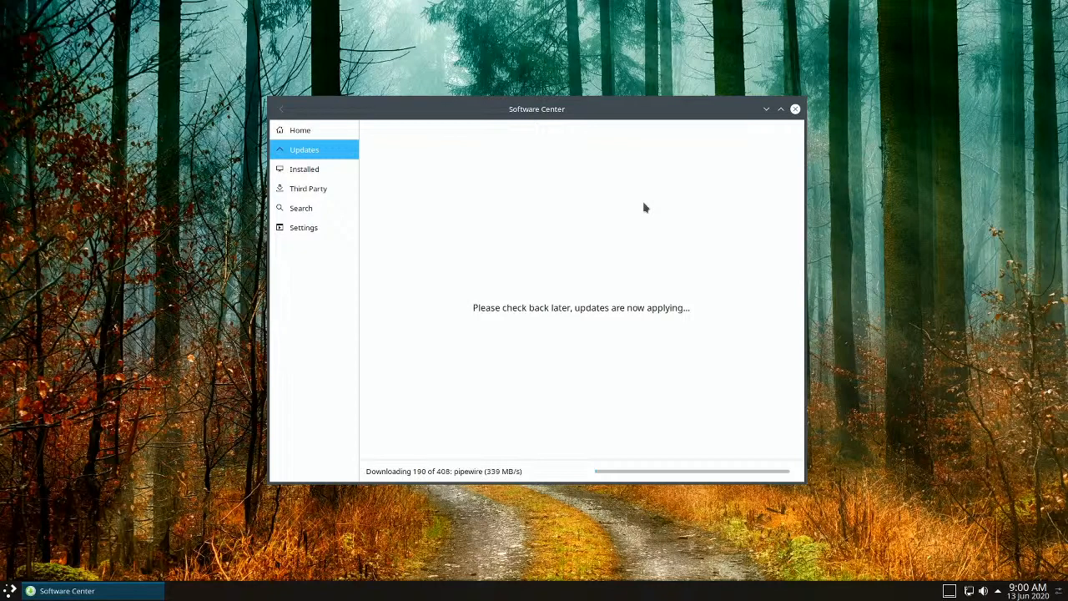
# Step: Put the bottom panel into edit mode, remove the Show Desktop widget, then exit edit mode
pyautogui.click(1058, 592)
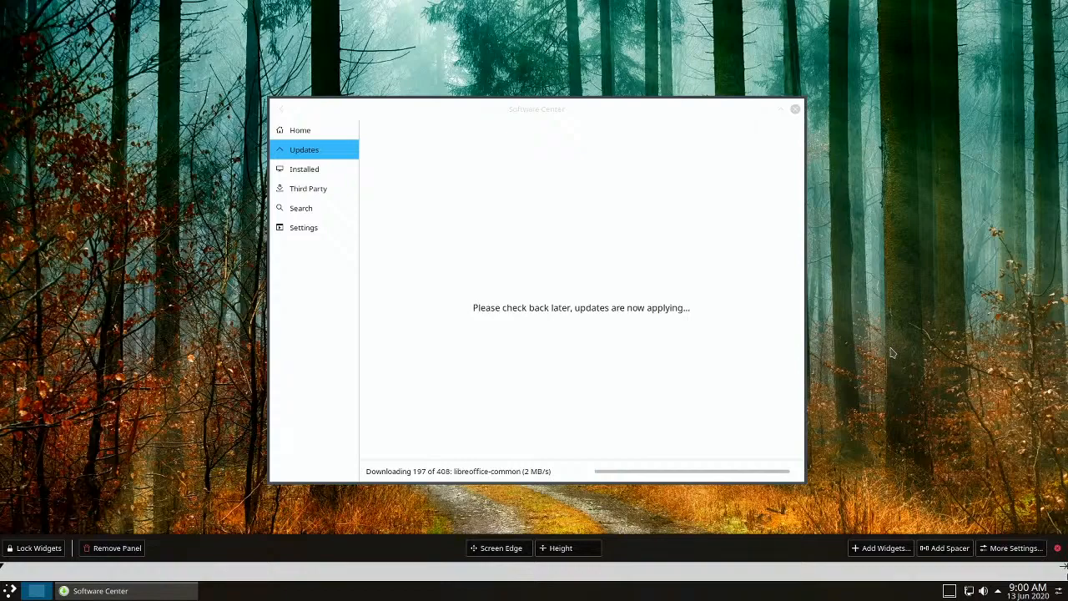
pyautogui.moveTo(949, 589)
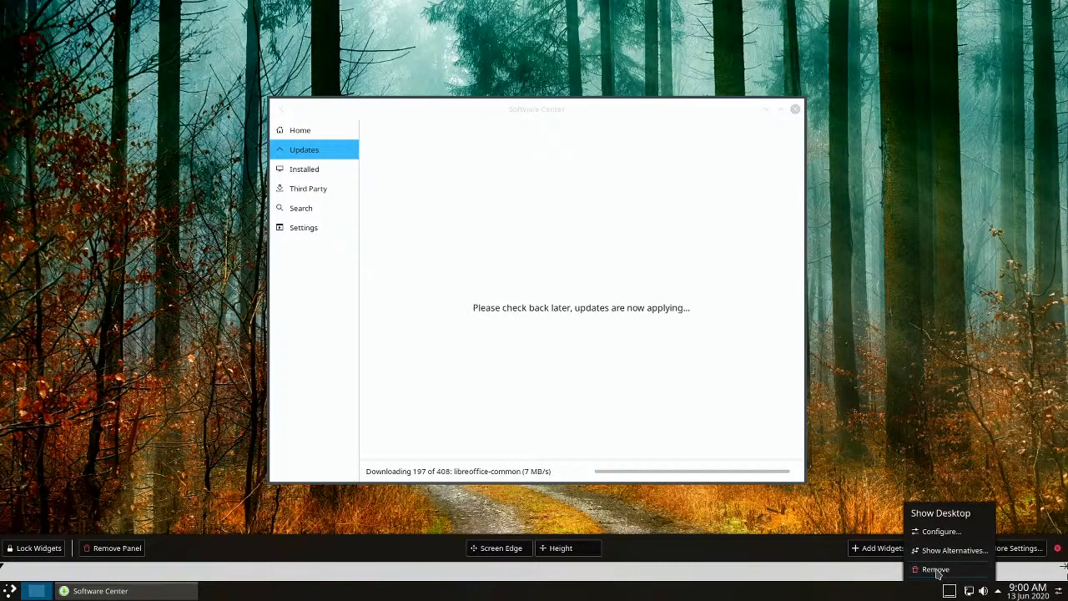
pyautogui.click(936, 569)
pyautogui.click(943, 398)
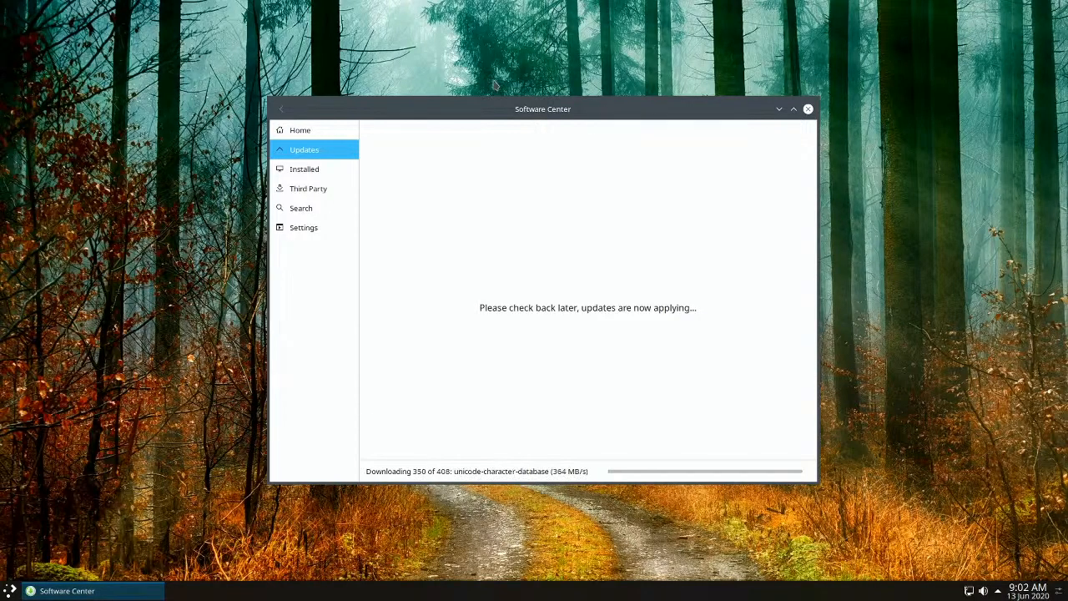
# Step: Launch System Settings from the application launcher and move its window higher up
pyautogui.click(9, 590)
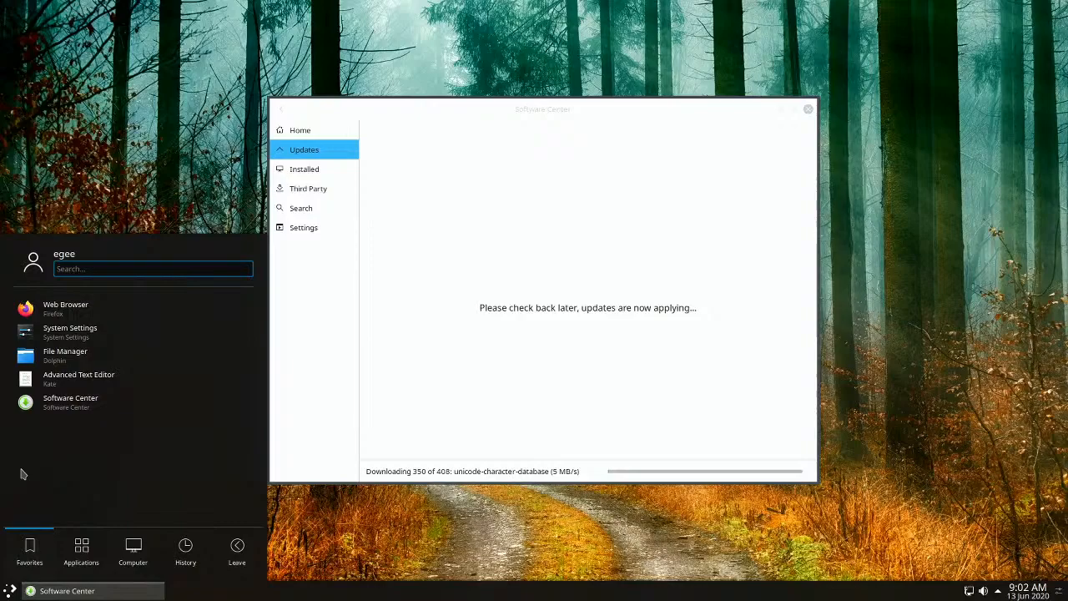
pyautogui.click(70, 331)
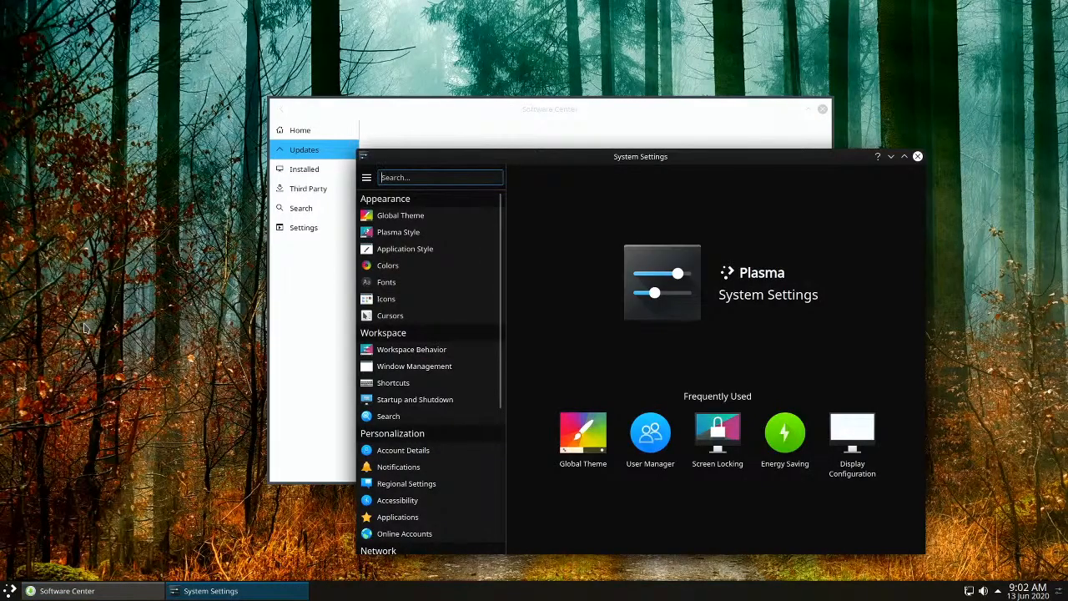
pyautogui.moveTo(749, 161); pyautogui.dragTo(719, 44)
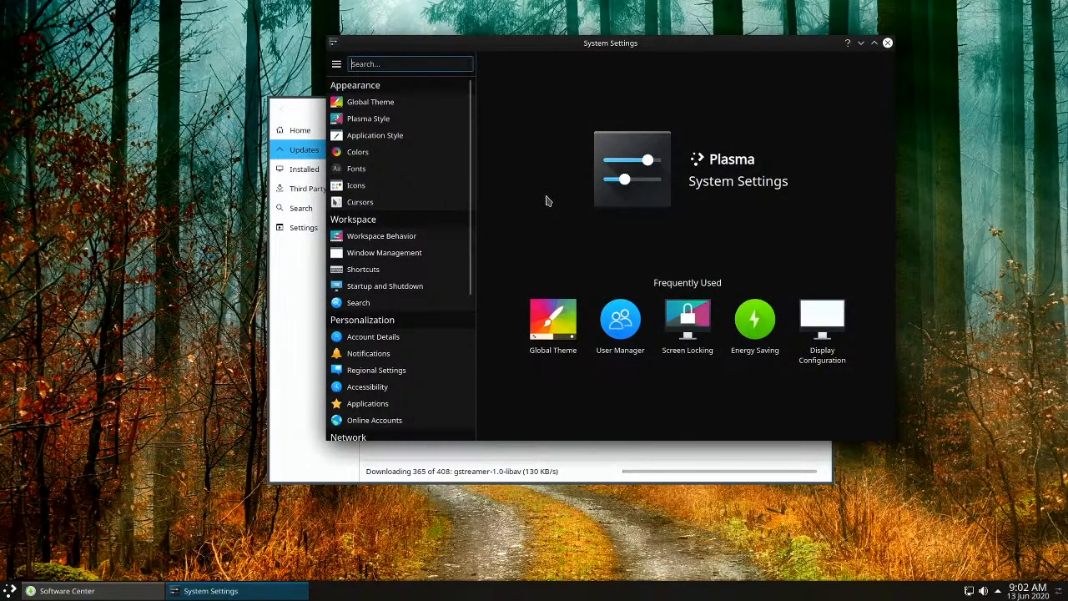
# Step: Apply the Breeze Dark global theme, then reapply the SolusDark global theme
pyautogui.click(421, 107)
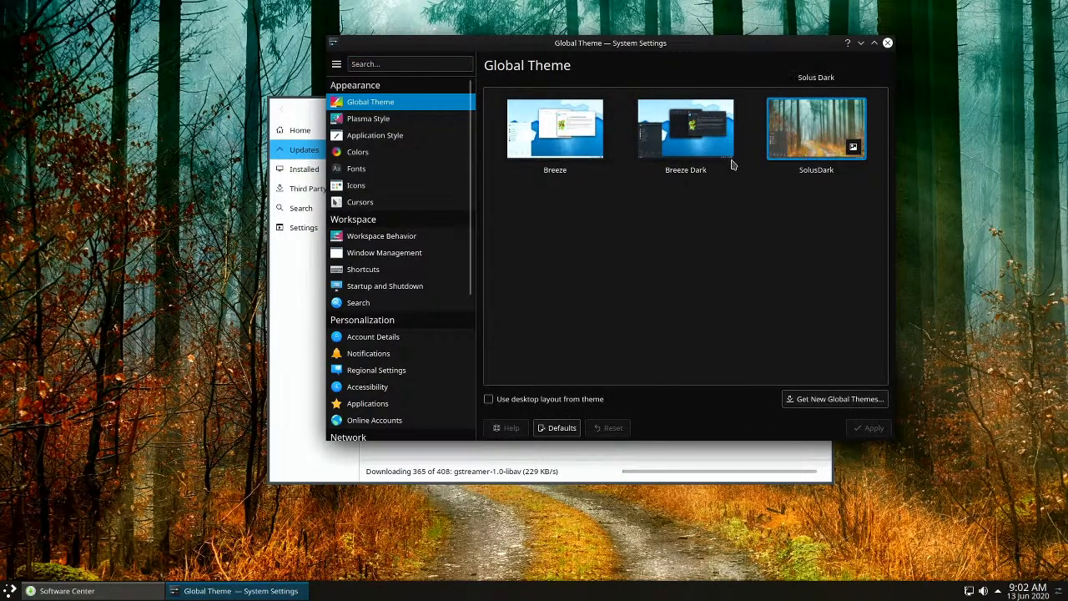
pyautogui.click(649, 150)
pyautogui.click(868, 428)
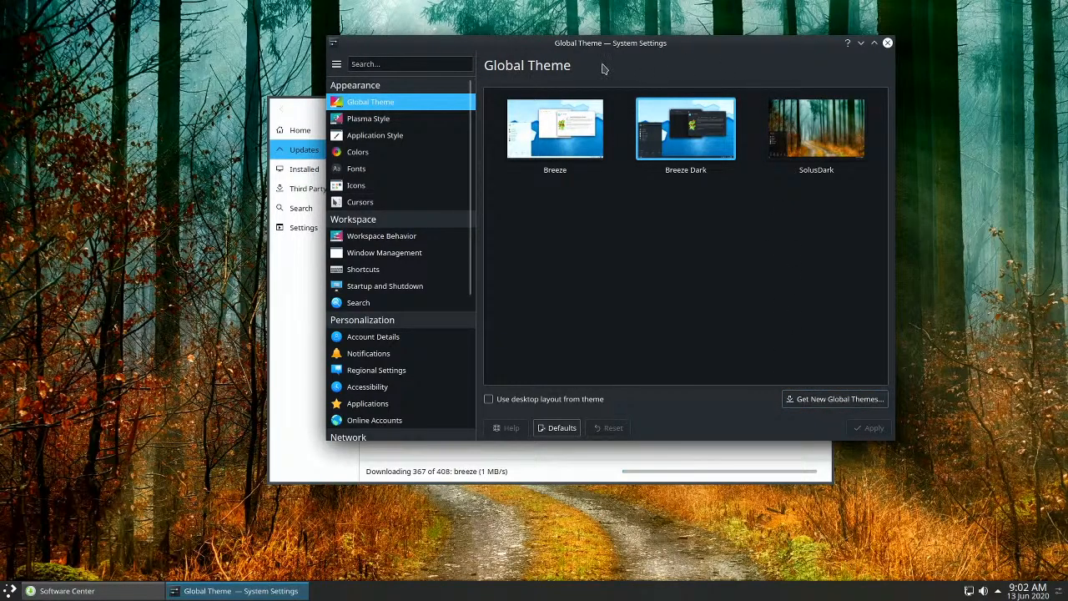
pyautogui.click(816, 129)
pyautogui.click(872, 427)
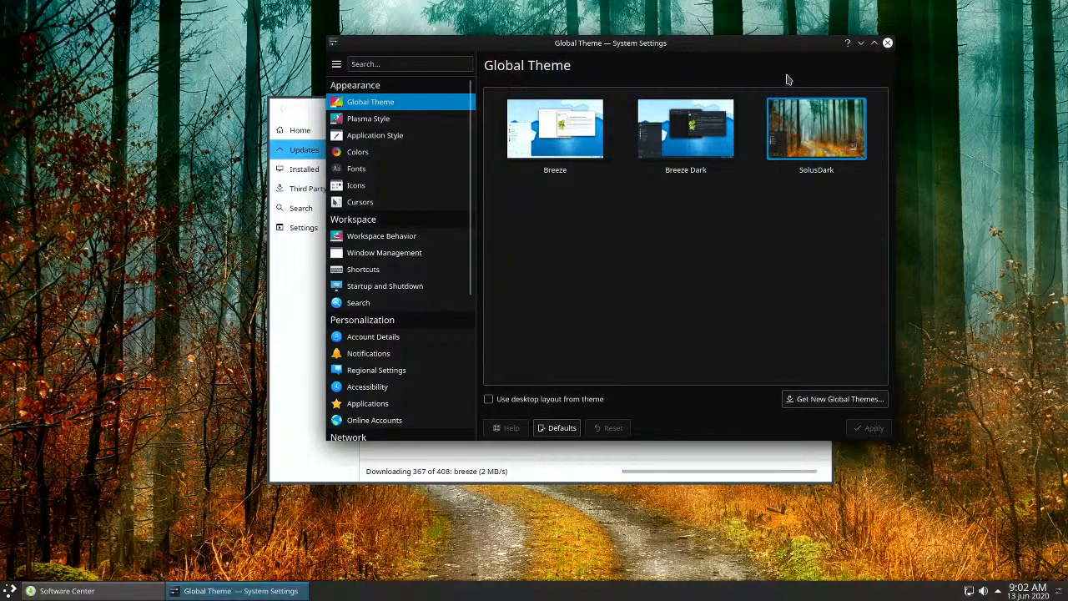
# Step: View the Plasma Style and Application Style pages, rearranging the Settings and Software Center windows
pyautogui.click(350, 124)
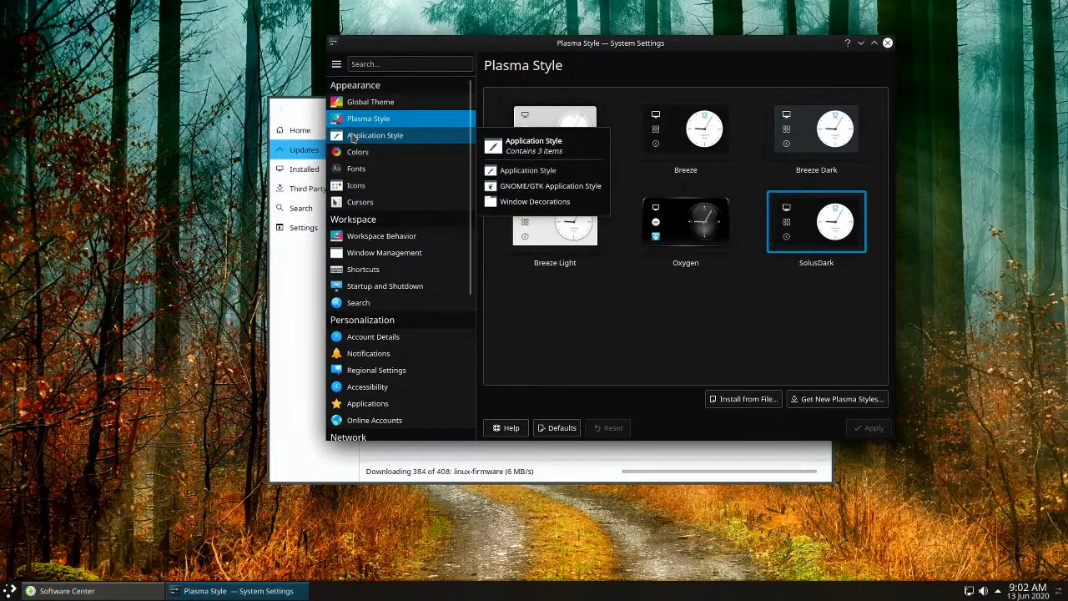
pyautogui.click(352, 138)
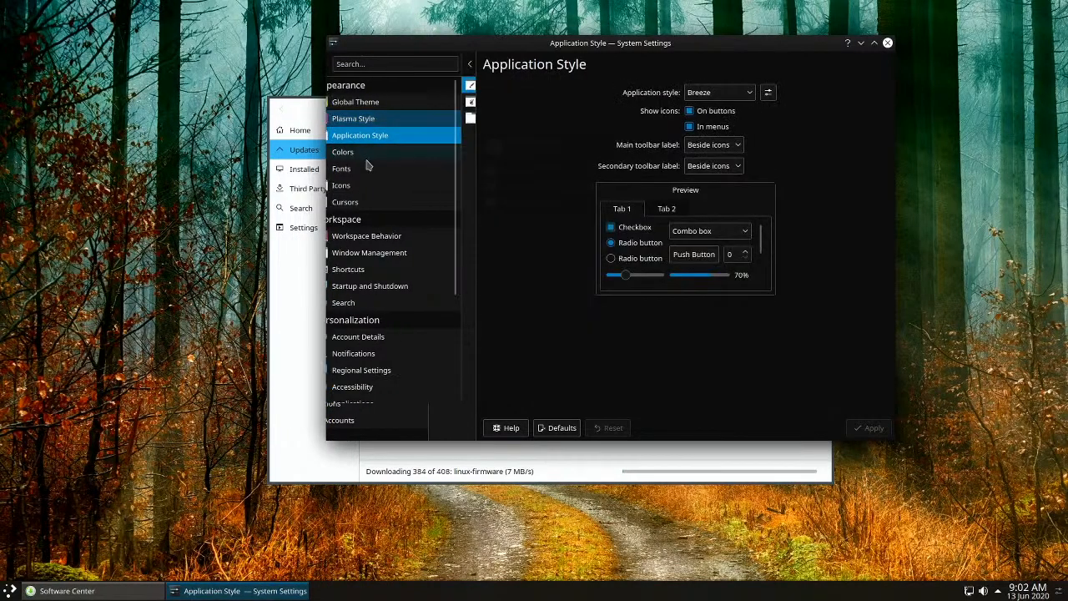
pyautogui.moveTo(493, 45); pyautogui.dragTo(656, 18)
pyautogui.moveTo(430, 115); pyautogui.dragTo(321, 157)
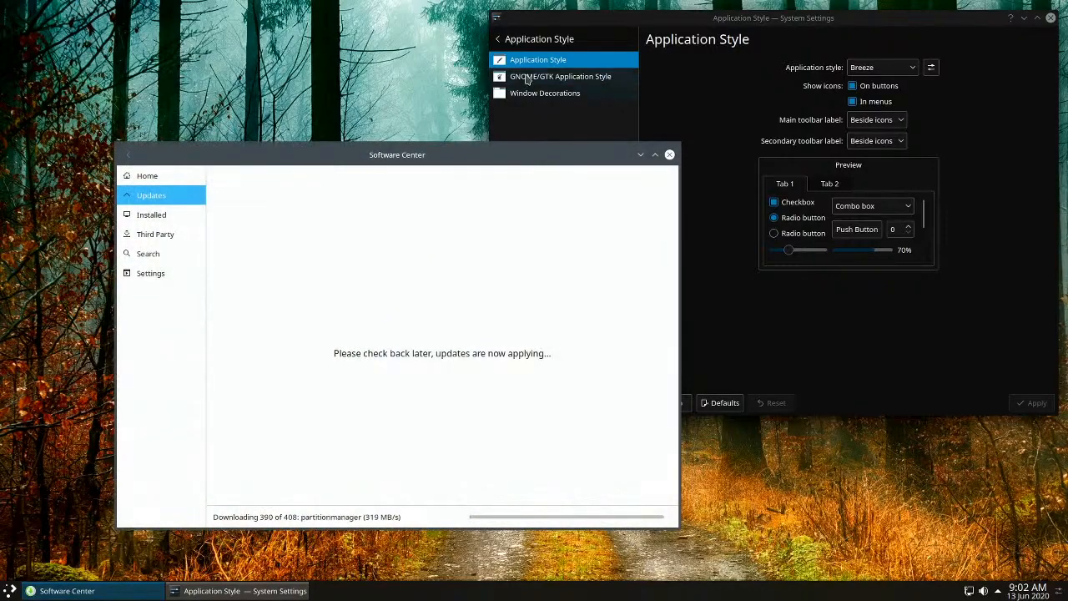
pyautogui.click(548, 30)
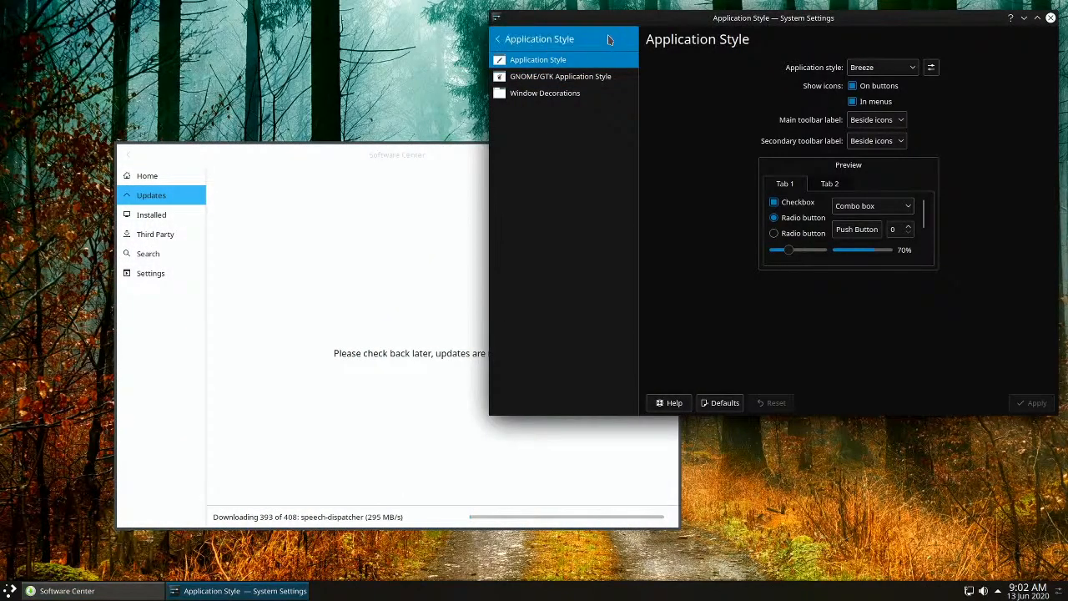
pyautogui.moveTo(549, 19)
pyautogui.mouseDown()
pyautogui.moveTo(505, 19)
pyautogui.moveTo(539, 23)
pyautogui.mouseUp()
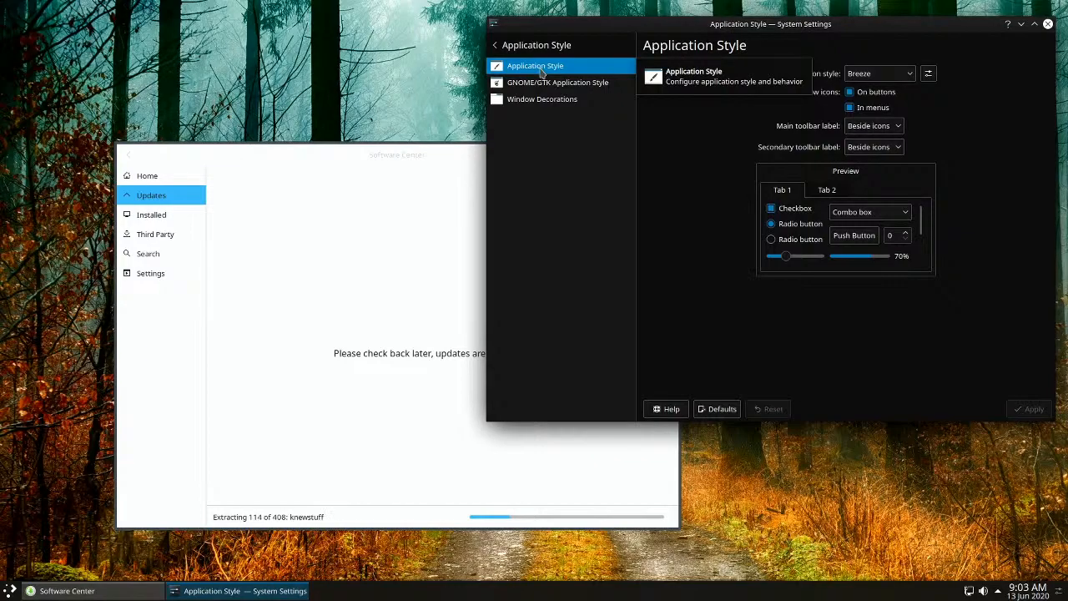
# Step: Return to the main settings categories and open the Colors page
pyautogui.click(531, 44)
pyautogui.click(397, 161)
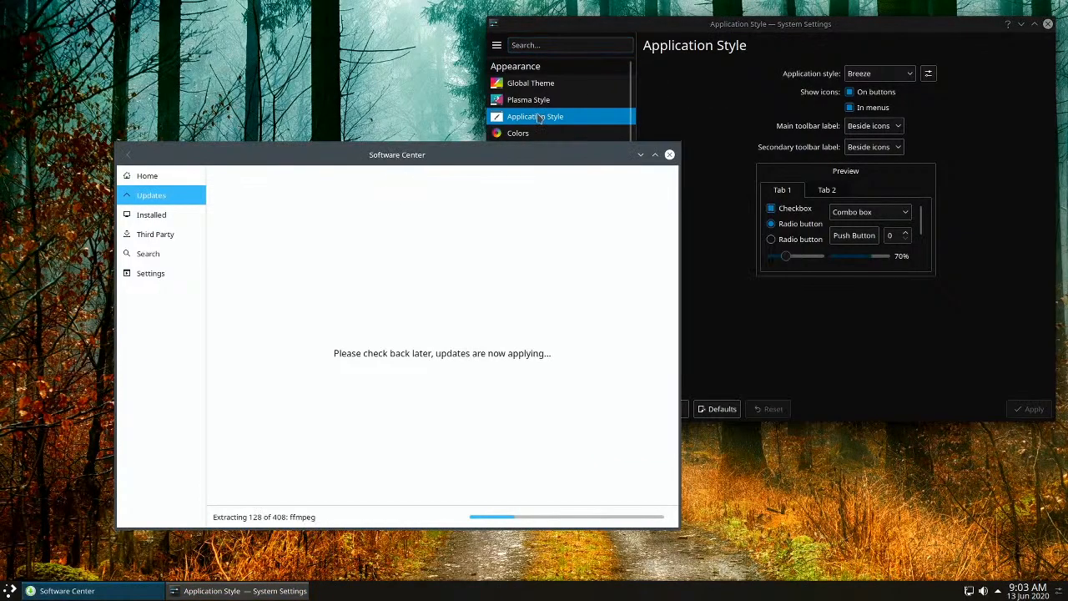
pyautogui.click(710, 21)
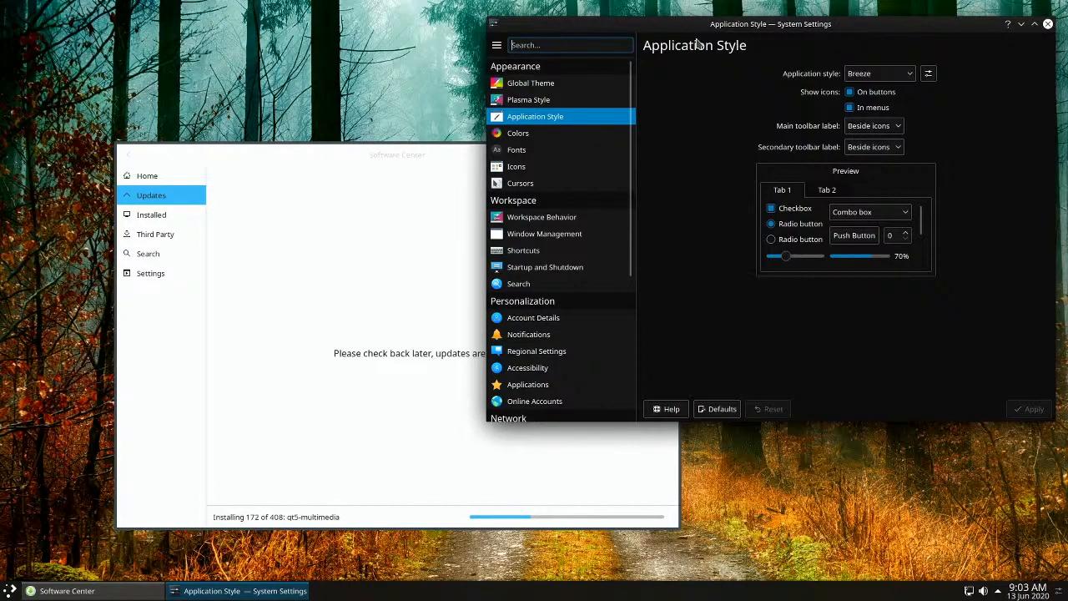
pyautogui.click(544, 134)
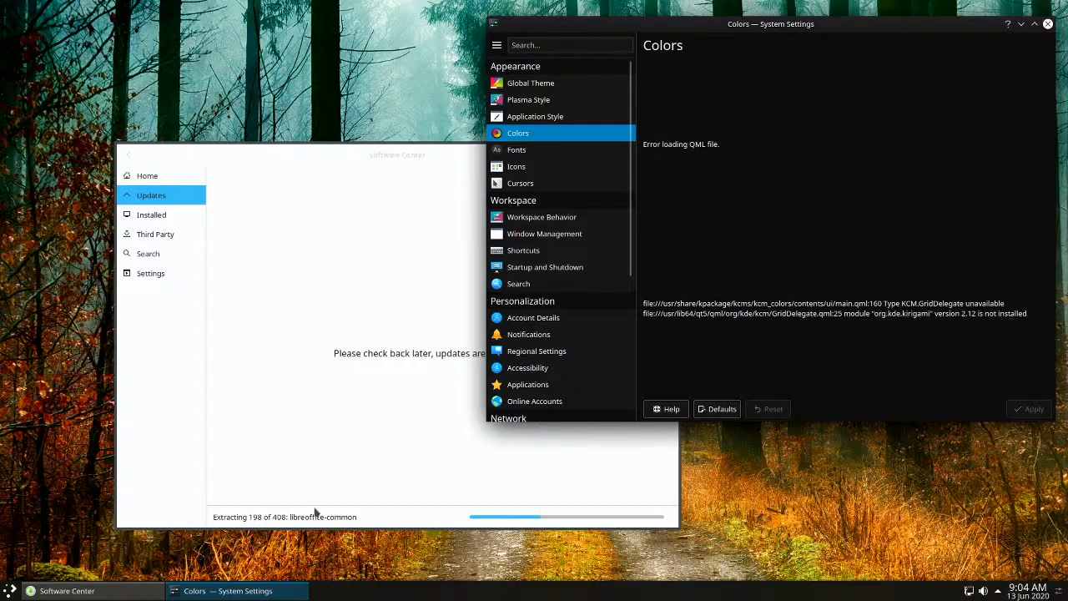
# Step: View the Fonts page, then close the System Settings window
pyautogui.click(570, 148)
pyautogui.click(1048, 24)
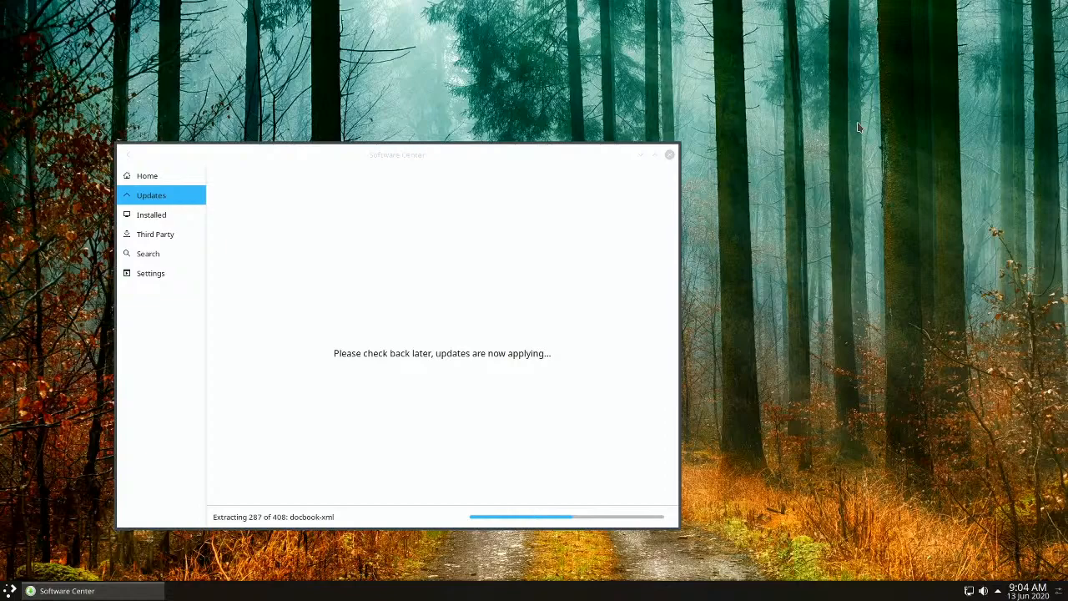
# Step: Launch Firefox, close the Privacy Notice tab, and search for 'flathub'
pyautogui.click(12, 586)
pyautogui.click(81, 309)
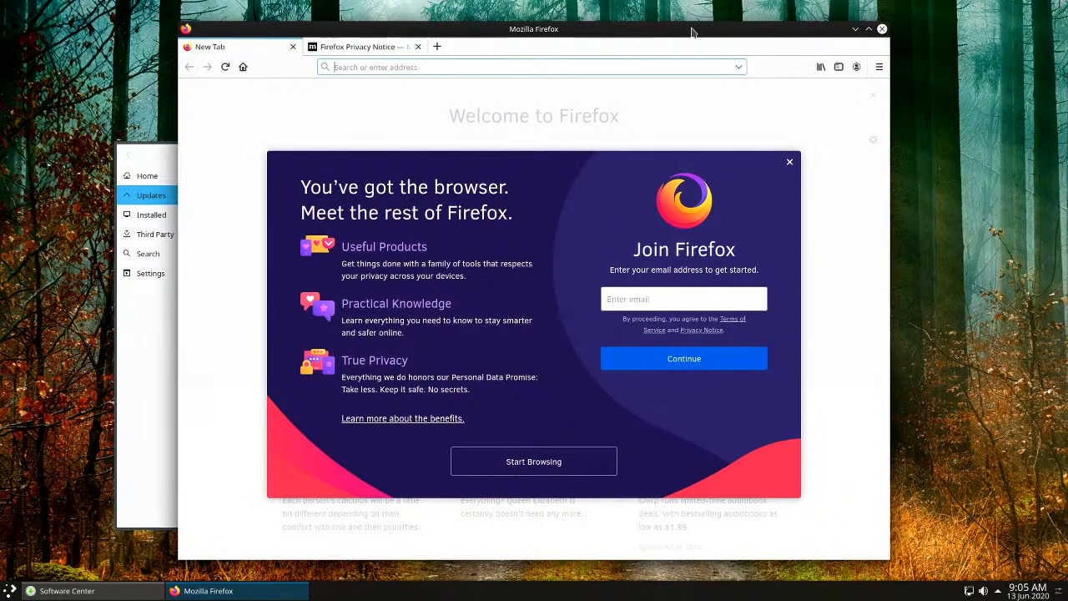
pyautogui.click(417, 47)
pyautogui.write('flathub')
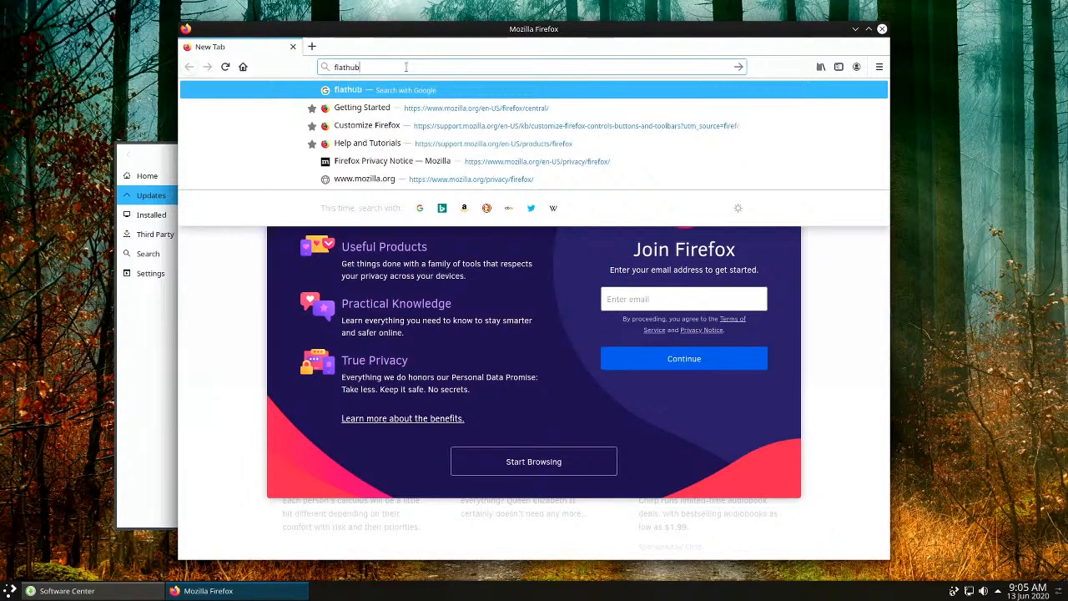
pyautogui.press('Return')
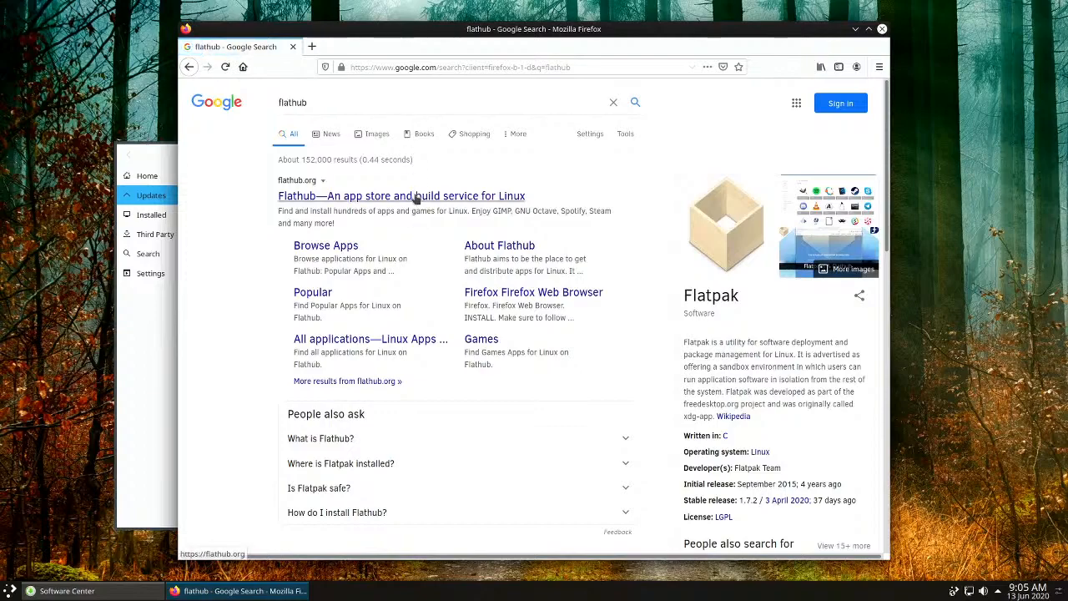
# Step: Open flathub.org from the search results and dismiss the outdated-browser warning
pyautogui.click(489, 198)
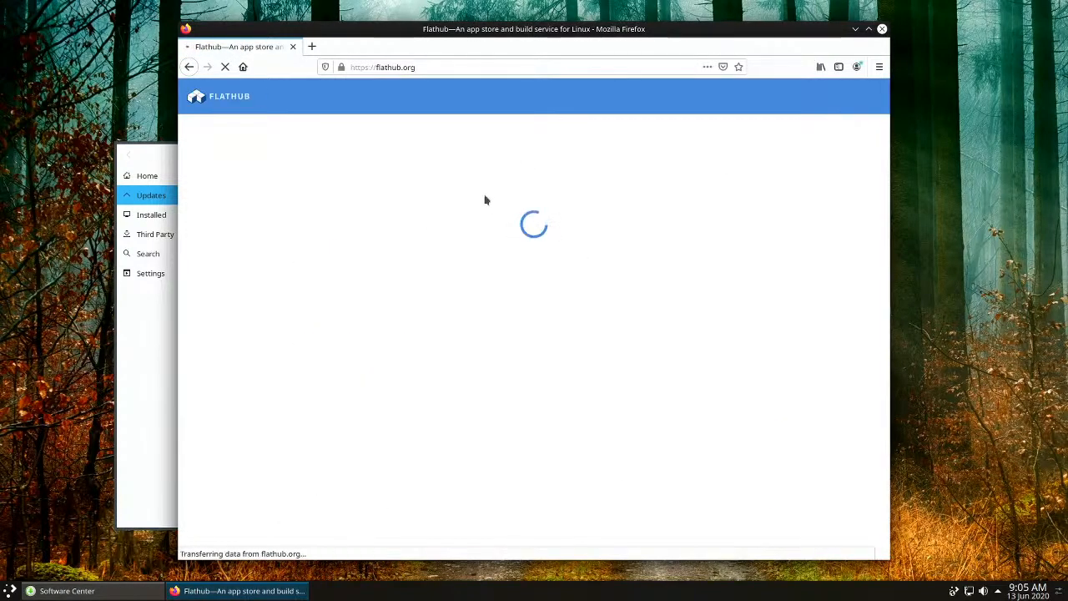
pyautogui.scroll(-3, 639, 187)
pyautogui.scroll(-5, 639, 187)
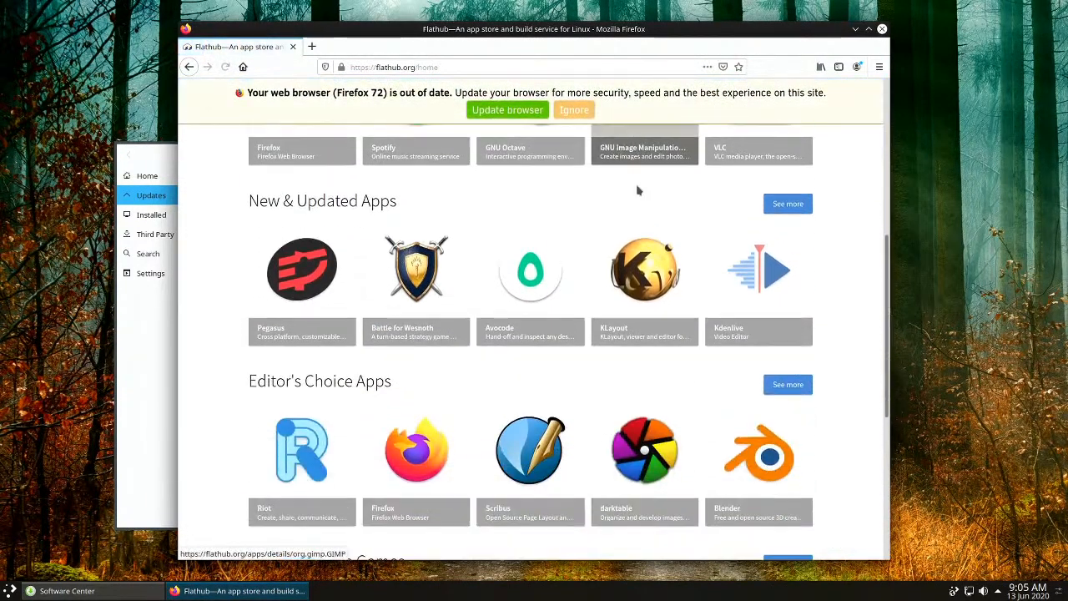
pyautogui.scroll(-3, 218, 357)
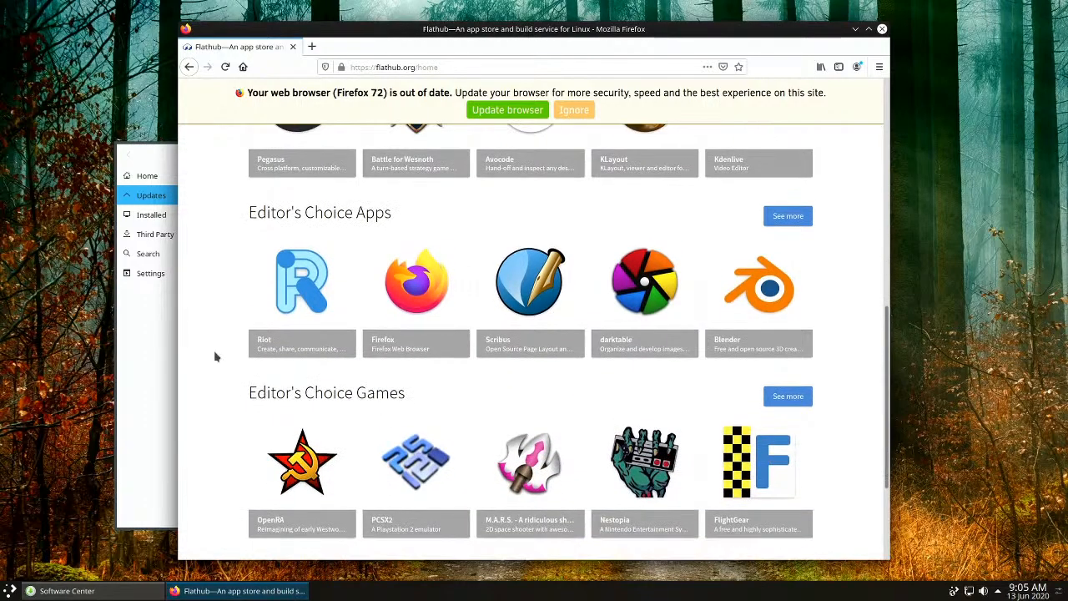
pyautogui.scroll(8, 218, 357)
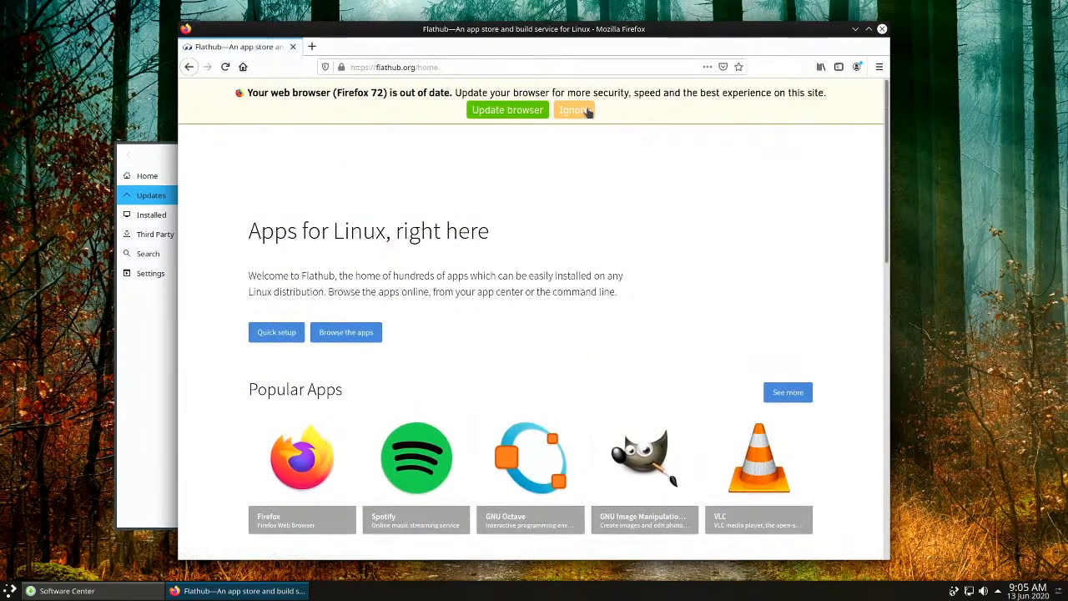
pyautogui.click(573, 109)
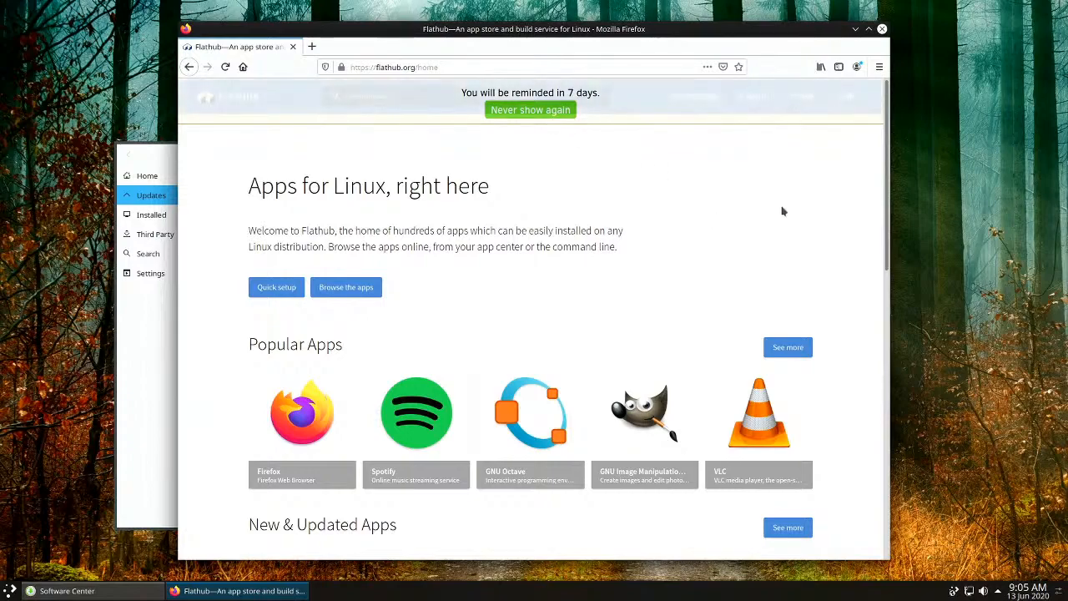
pyautogui.scroll(-3, 825, 250)
pyautogui.scroll(3, 564, 379)
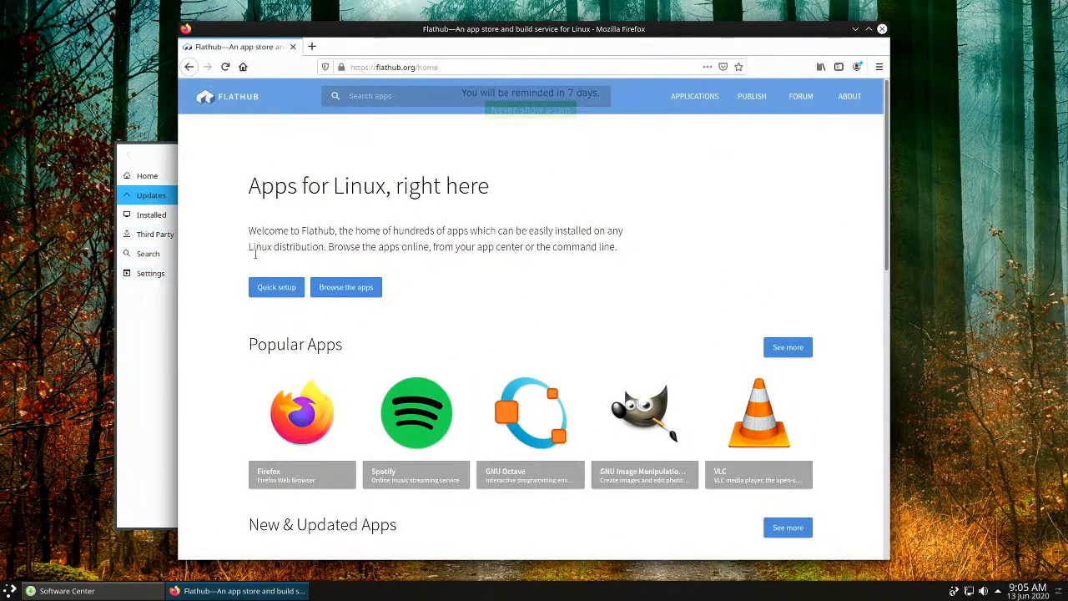
# Step: Browse the apps catalogue, filter to the Games category, and scroll to the end at Yakbit and Zandronum
pyautogui.click(351, 289)
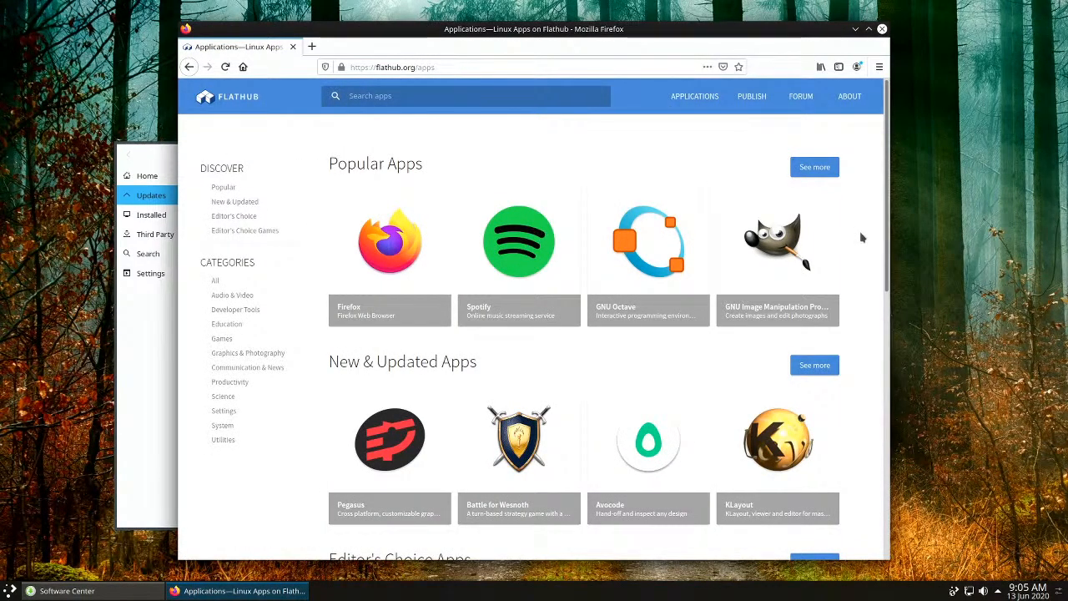
pyautogui.scroll(-3, 860, 233)
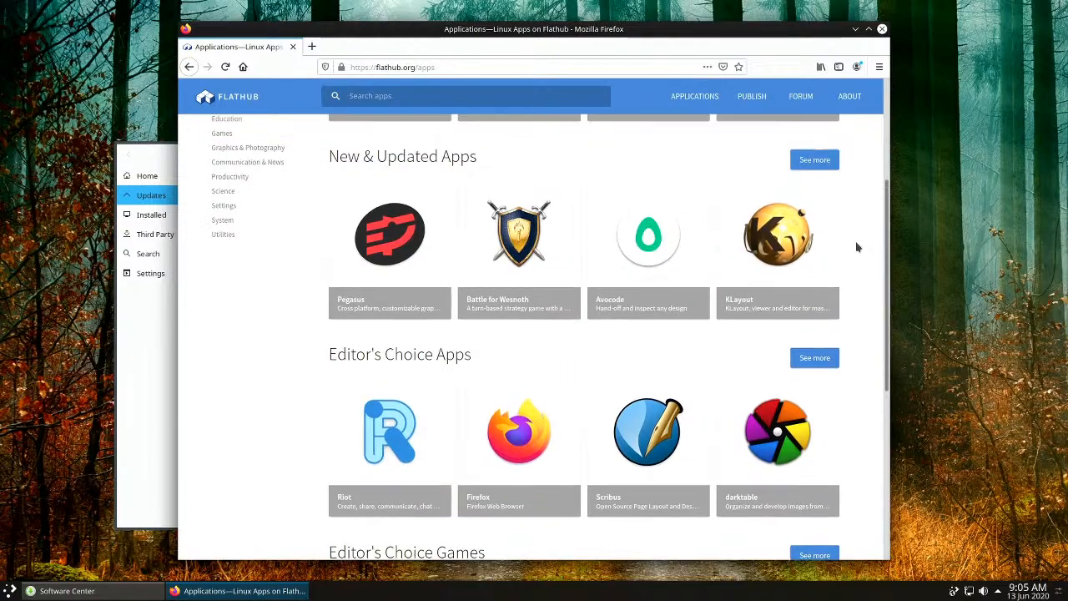
pyautogui.scroll(1, 857, 247)
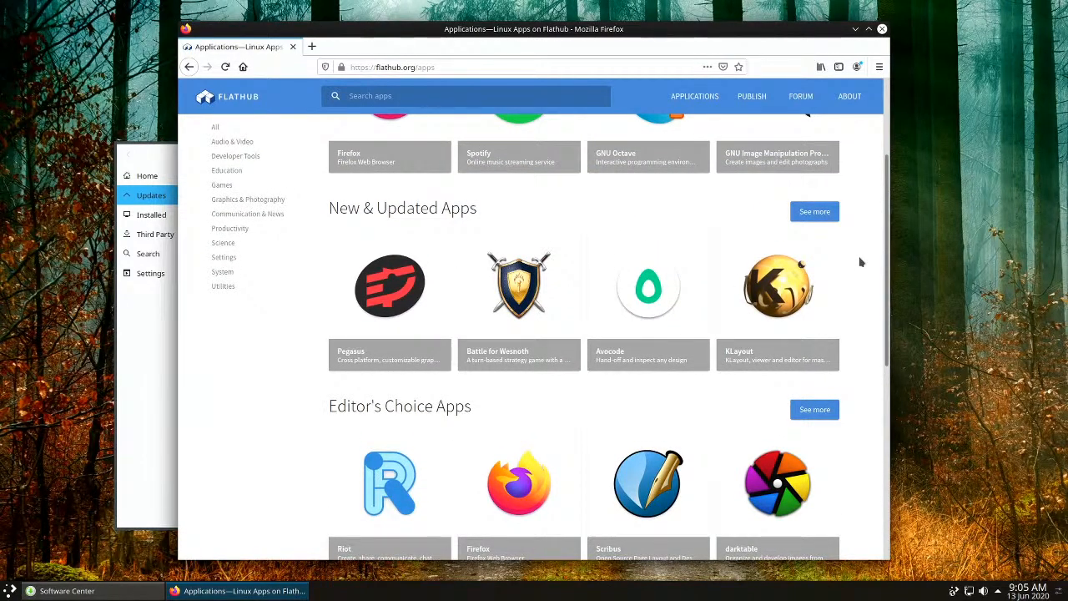
pyautogui.scroll(3, 860, 261)
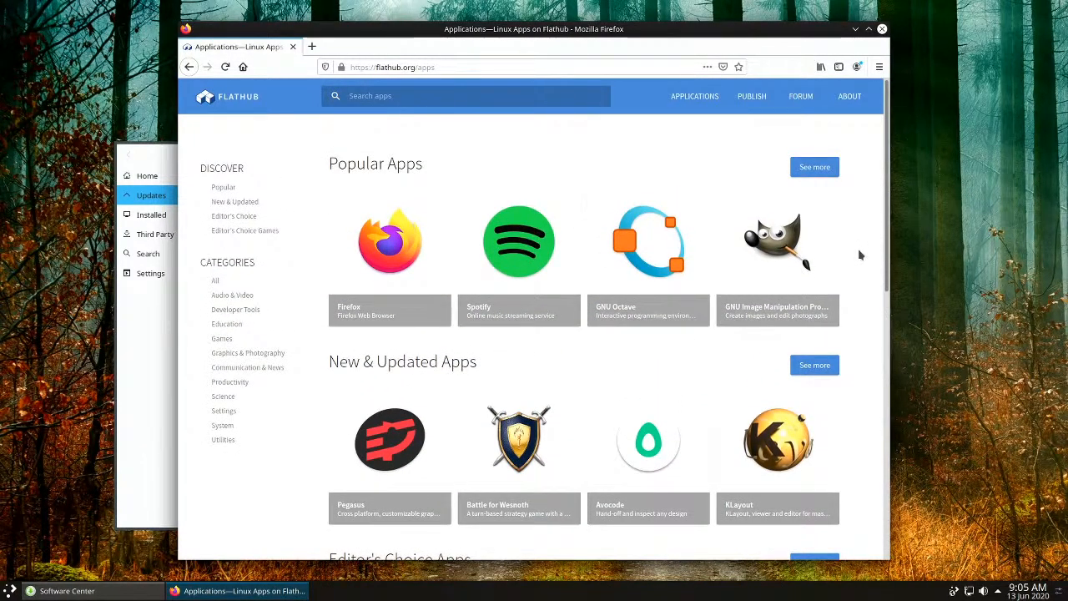
pyautogui.scroll(-3, 860, 254)
pyautogui.scroll(1, 592, 325)
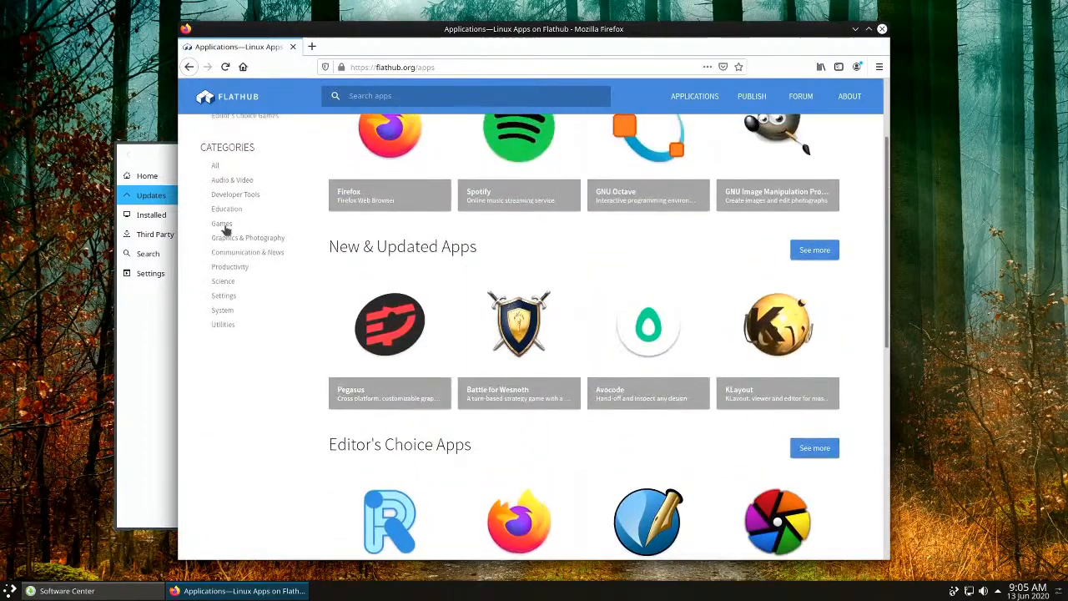
pyautogui.click(223, 225)
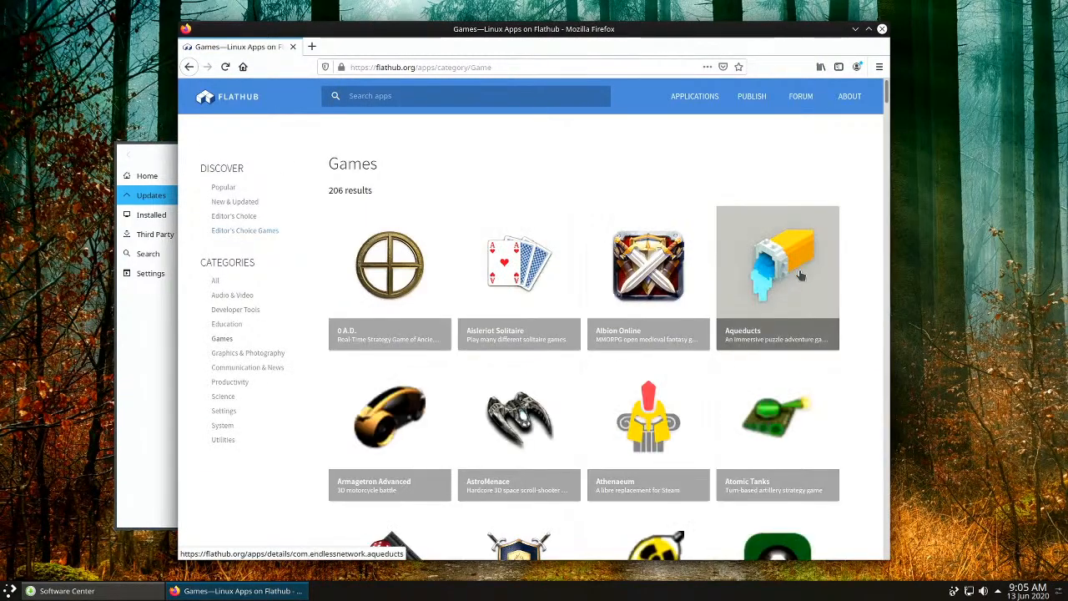
pyautogui.scroll(-2, 826, 225)
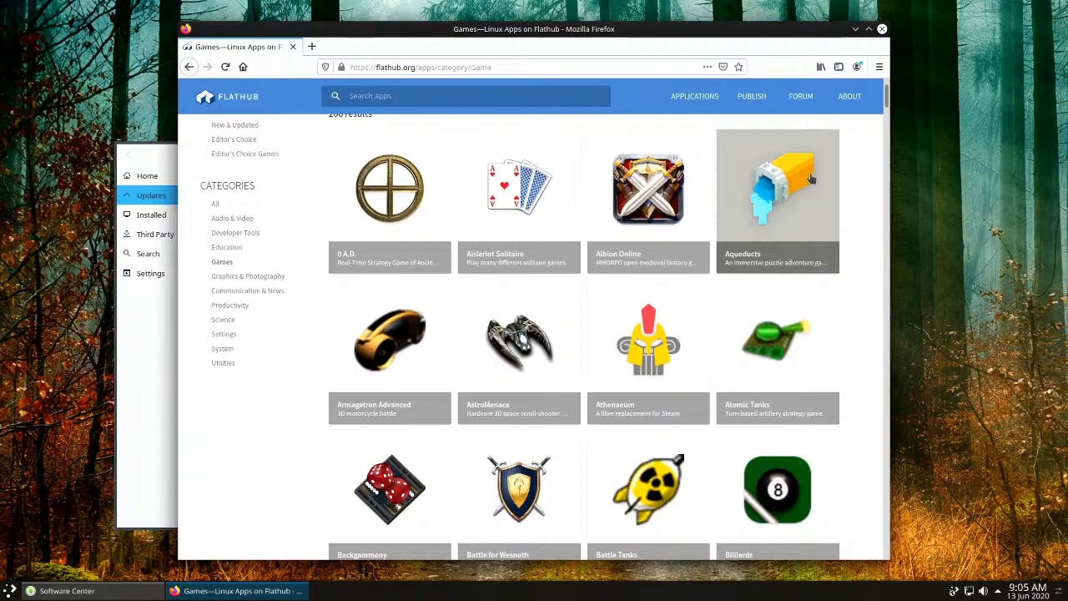
pyautogui.scroll(-10, 827, 184)
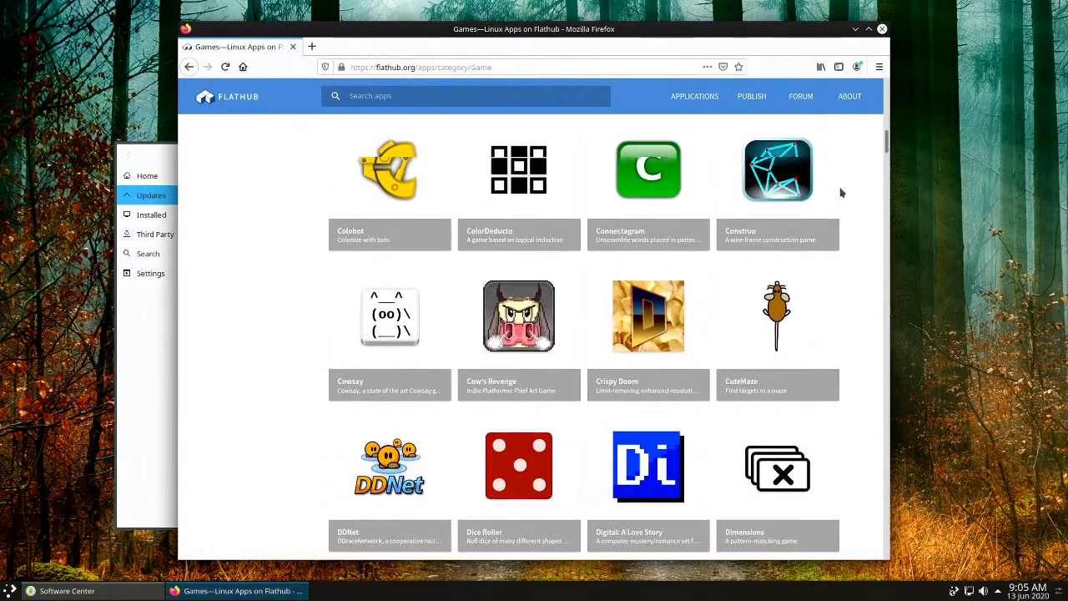
pyautogui.scroll(-10, 841, 201)
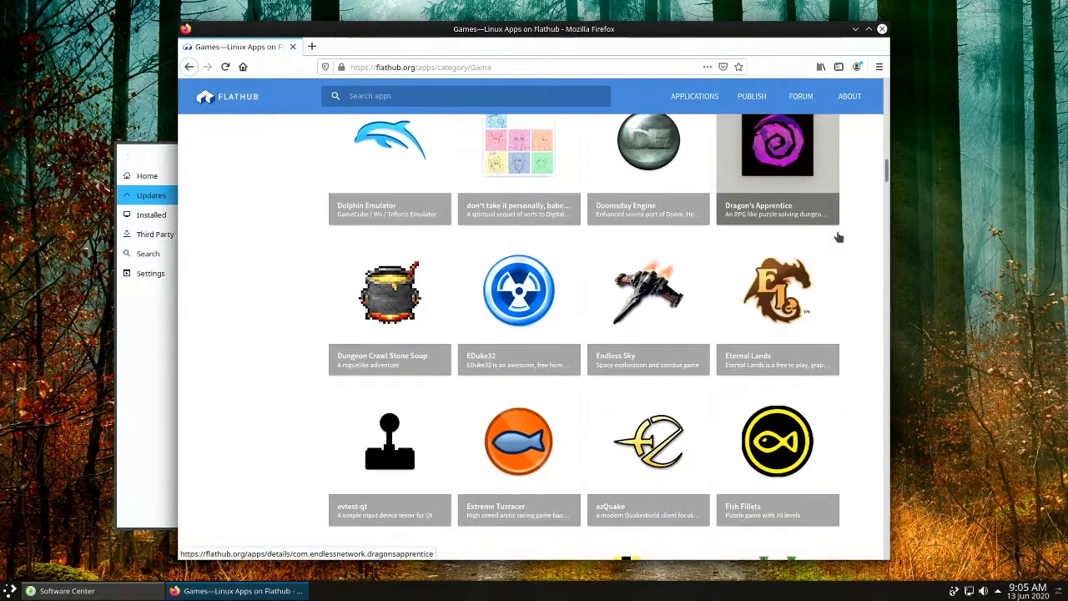
pyautogui.scroll(-3, 838, 237)
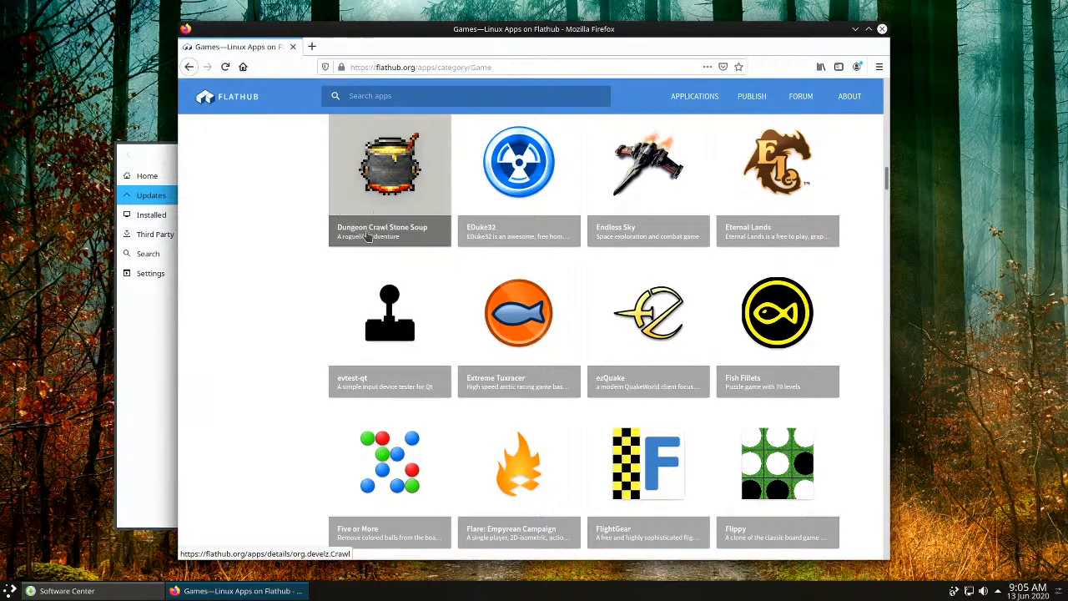
pyautogui.scroll(-18, 847, 225)
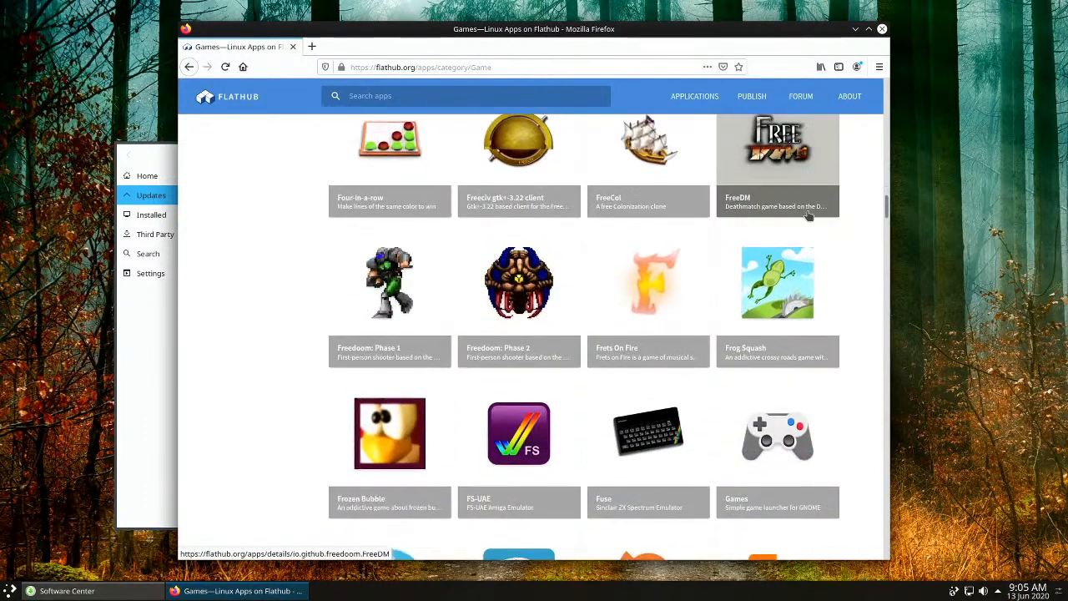
pyautogui.moveTo(887, 231); pyautogui.dragTo(868, 548)
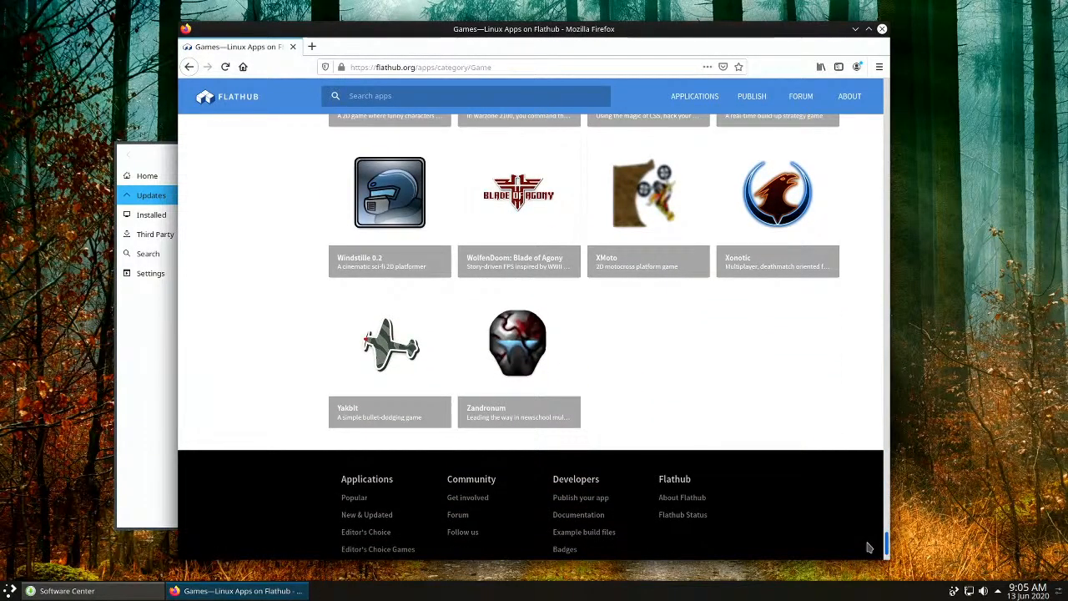
# Step: Open the Yakblt game's details page, scroll through it, then return to the Games listing
pyautogui.click(395, 394)
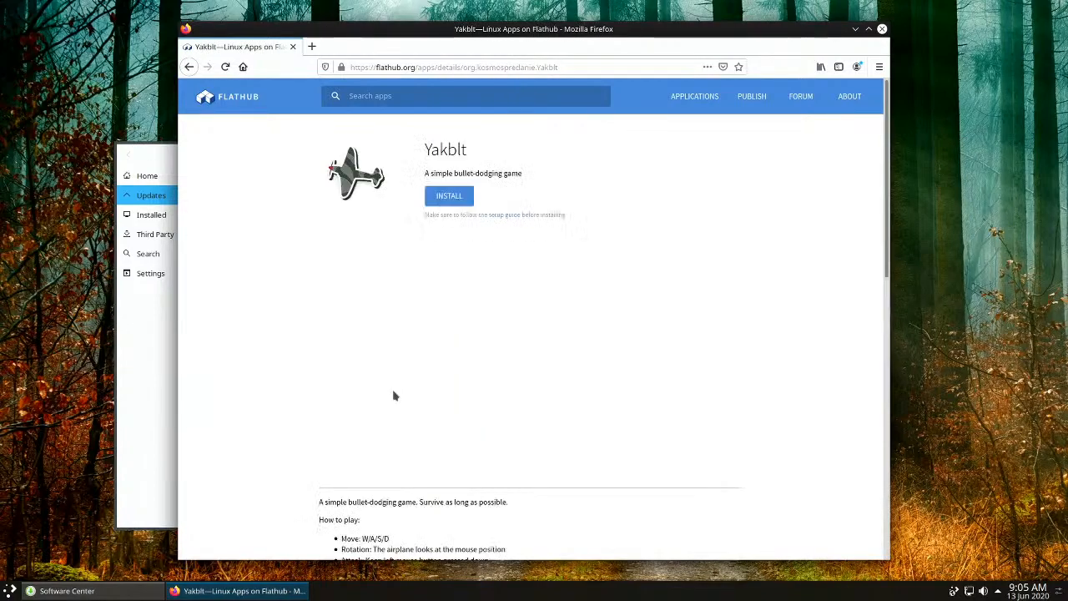
pyautogui.scroll(-1, 240, 378)
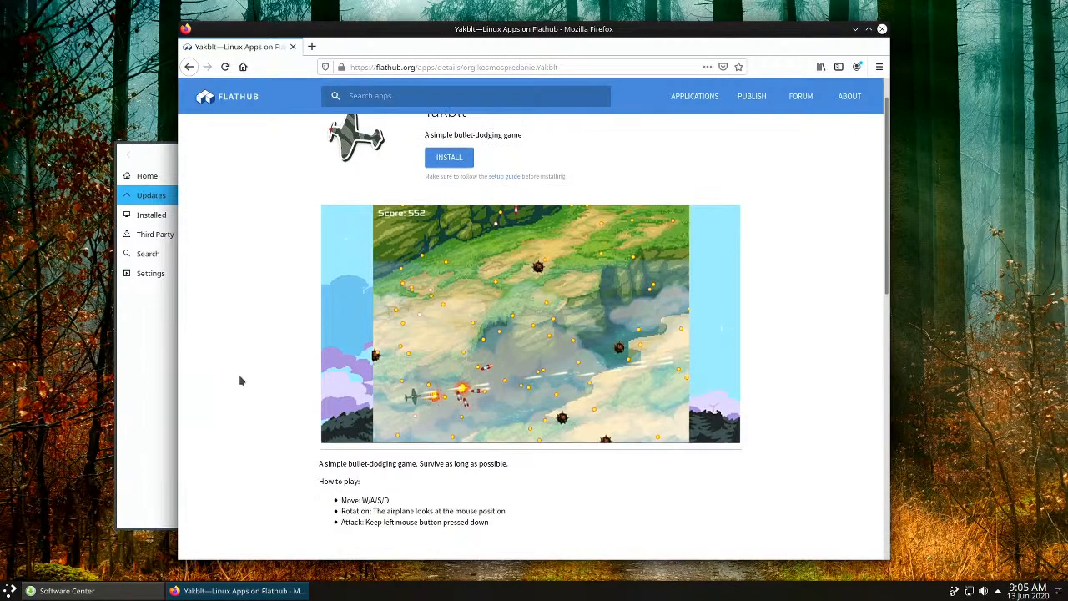
pyautogui.scroll(-3, 265, 368)
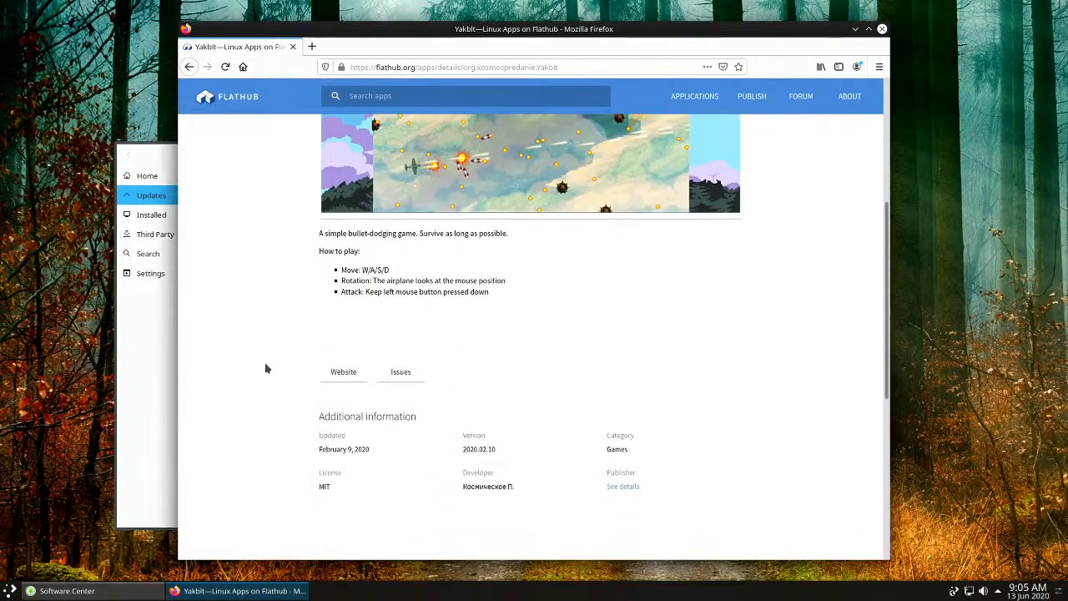
pyautogui.scroll(3, 259, 366)
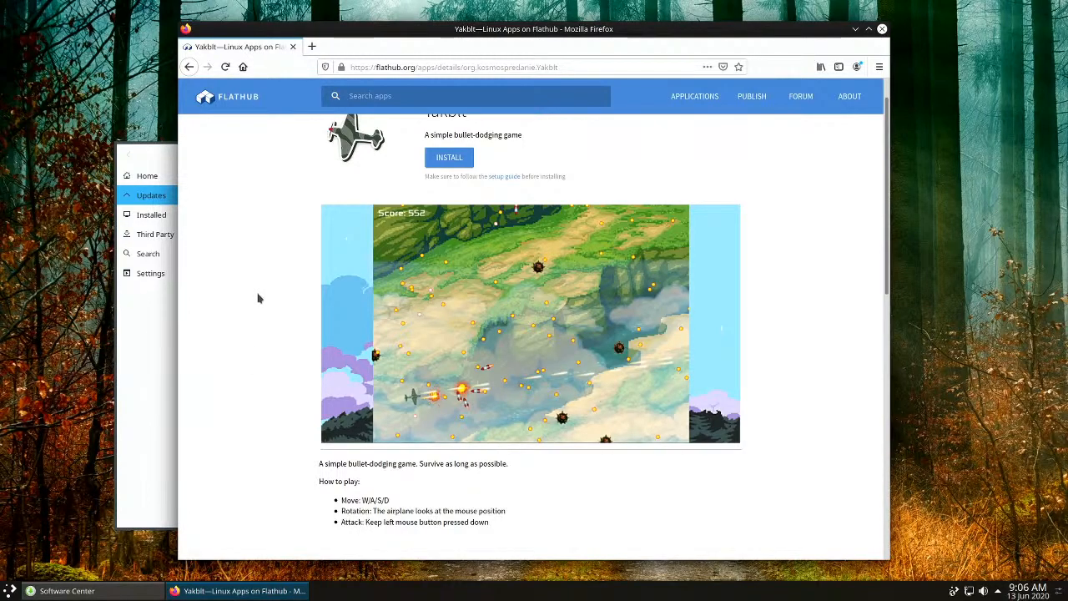
pyautogui.scroll(1, 258, 297)
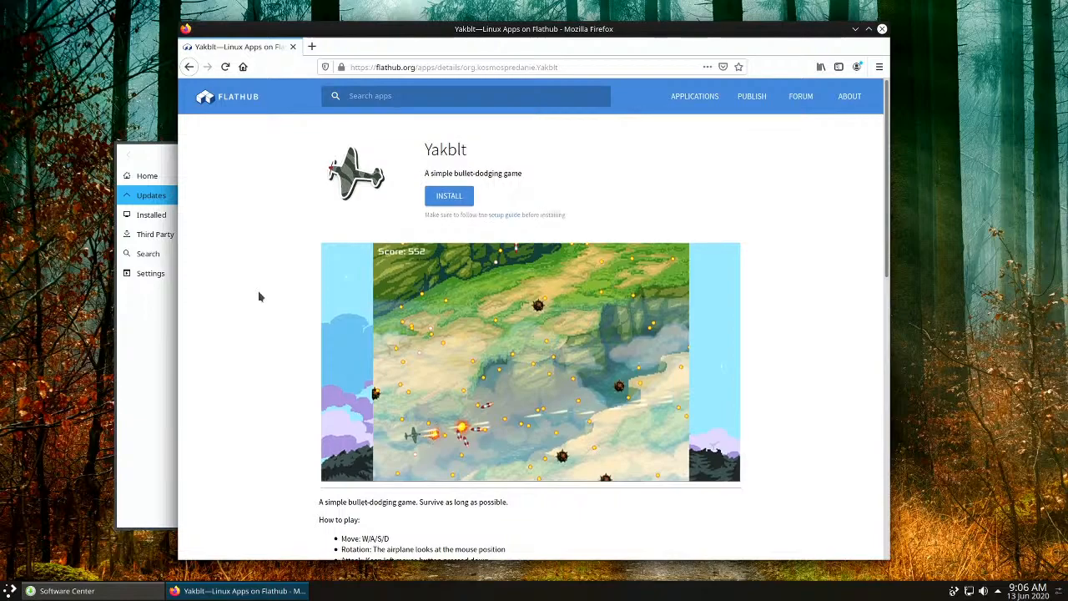
pyautogui.click(189, 67)
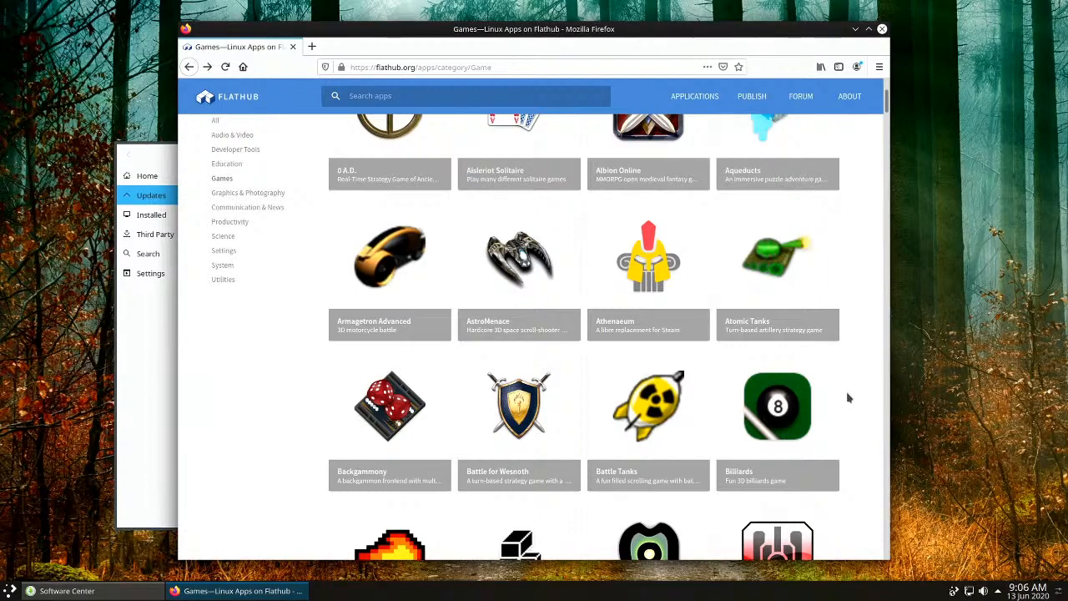
# Step: Scroll the Games page back to the top, showing 206 results starting with 0 A.D
pyautogui.scroll(3, 889, 92)
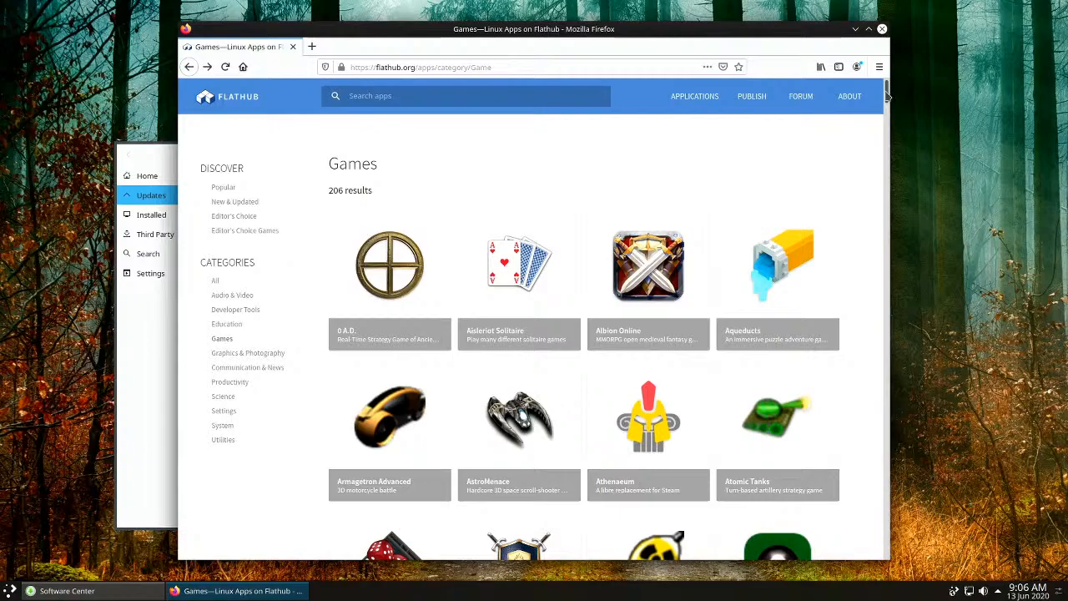
pyautogui.scroll(-2, 887, 96)
pyautogui.moveTo(886, 99); pyautogui.dragTo(887, 37)
pyautogui.moveTo(881, 99); pyautogui.dragTo(839, 165)
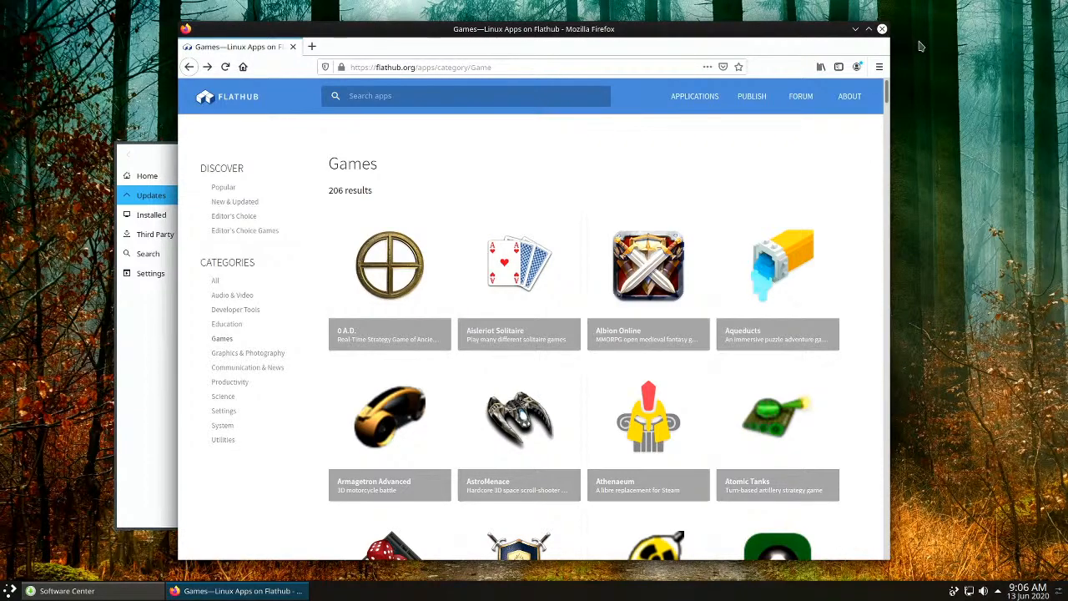
# Step: Peek at the menu's Web Developer list, then briefly search the launcher for 'ste'
pyautogui.click(880, 67)
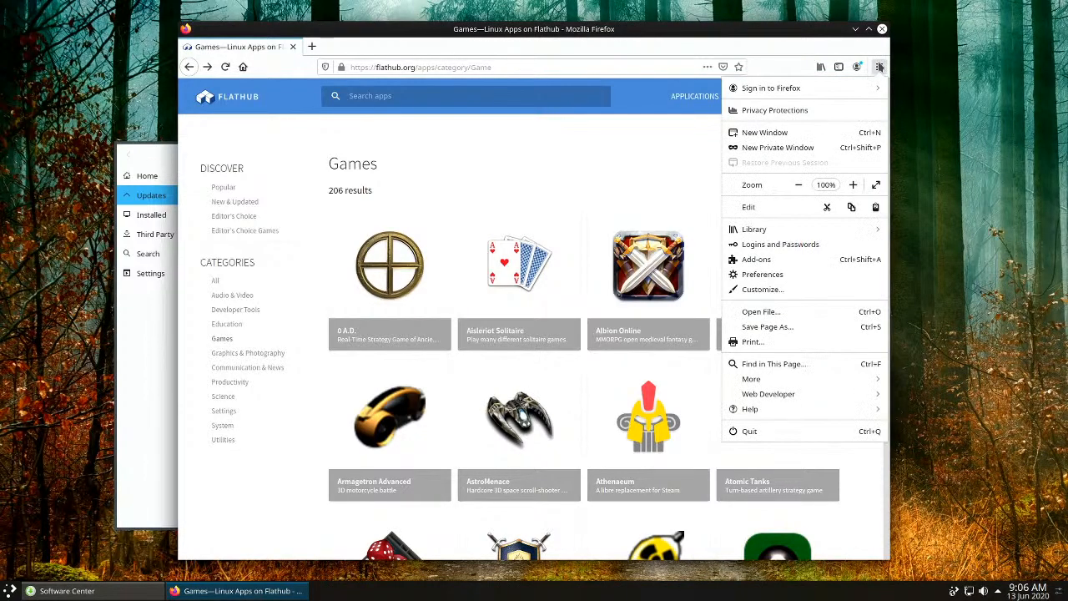
pyautogui.click(784, 394)
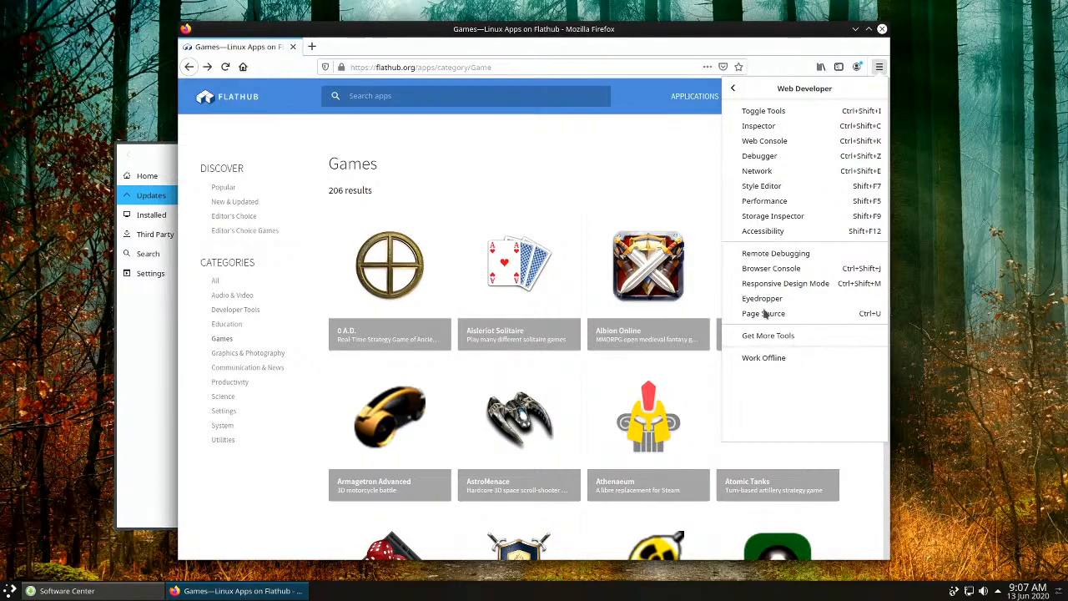
pyautogui.click(9, 593)
pyautogui.write('ste')
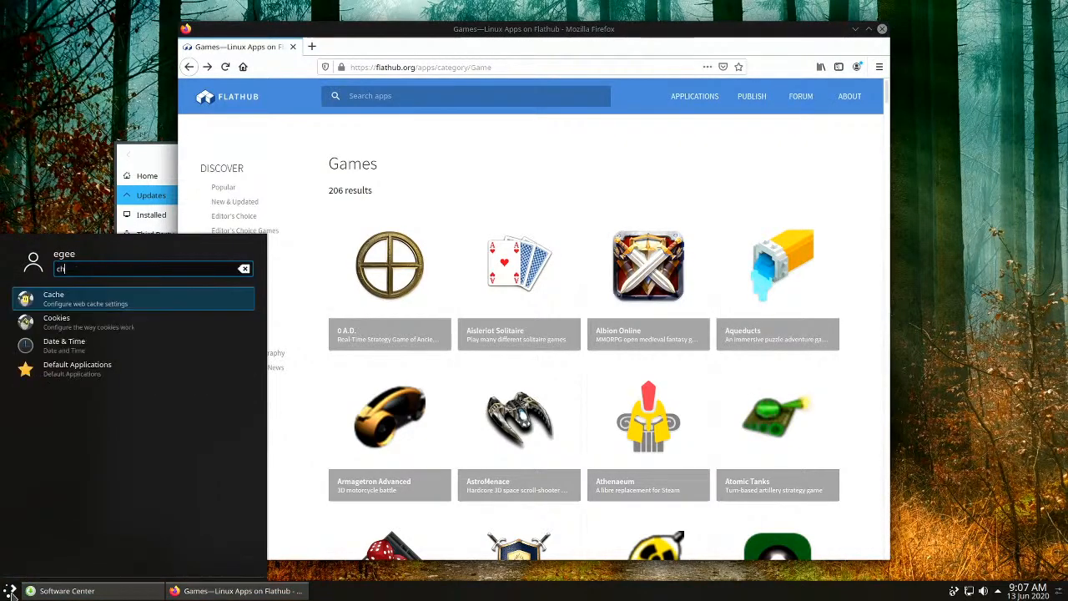
pyautogui.click(12, 594)
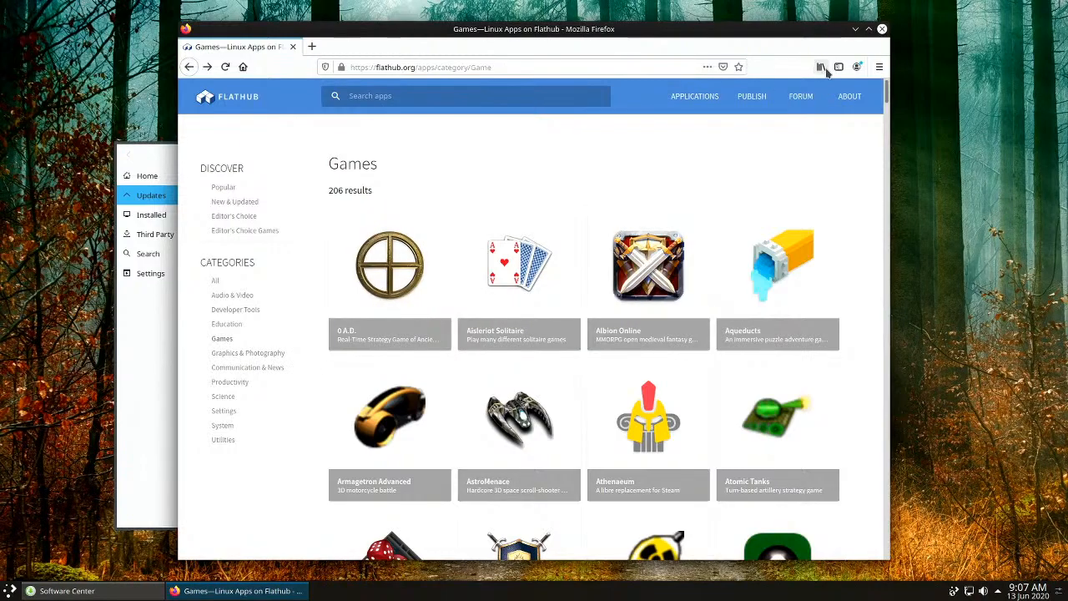
# Step: Open Firefox's Task Manager from the main menu's More submenu
pyautogui.click(880, 68)
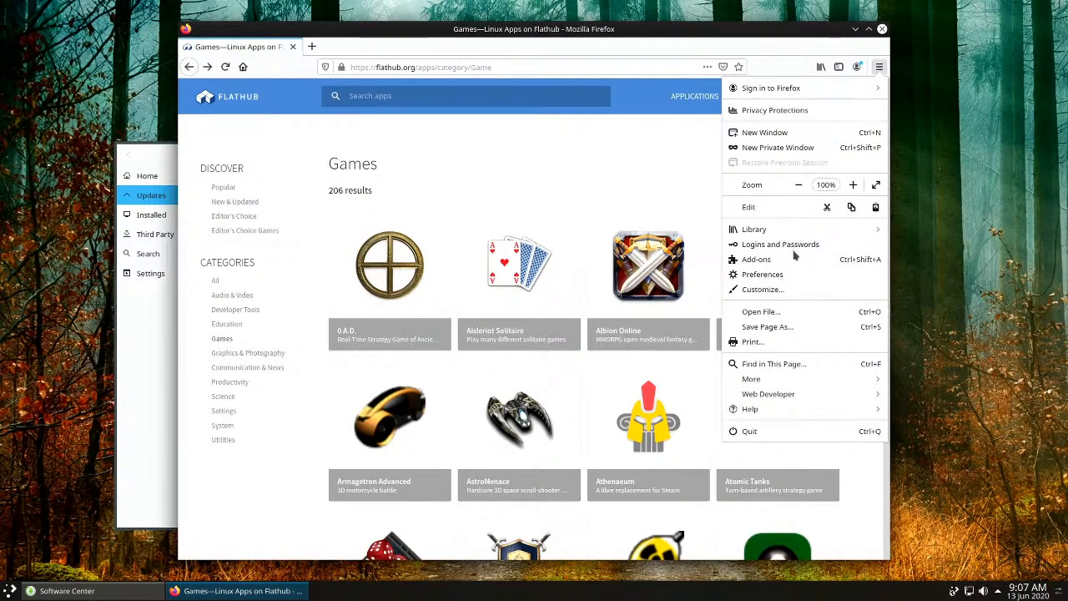
pyautogui.click(781, 398)
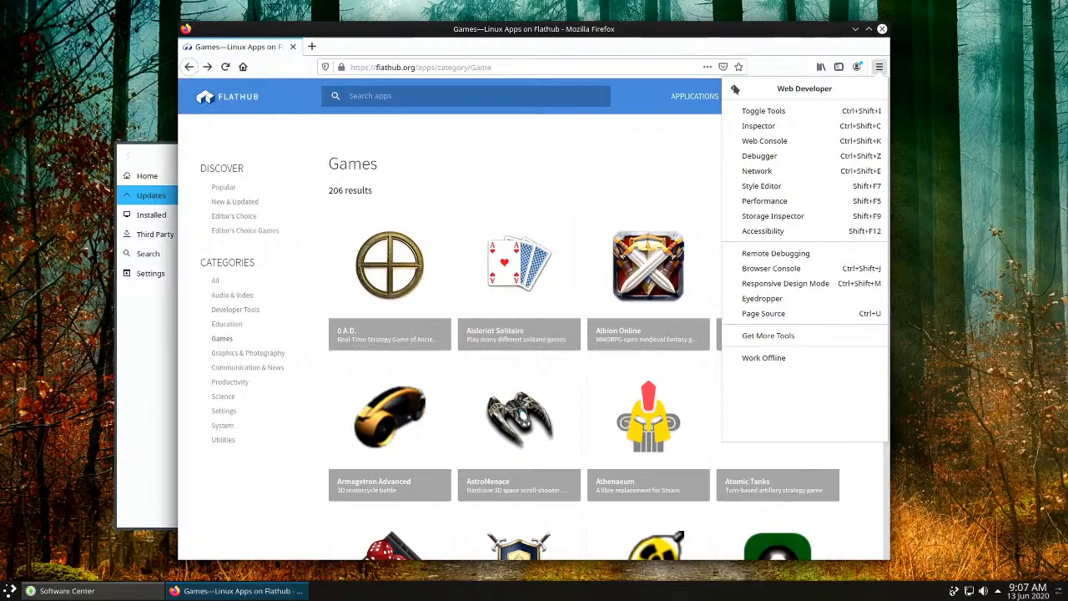
pyautogui.click(735, 90)
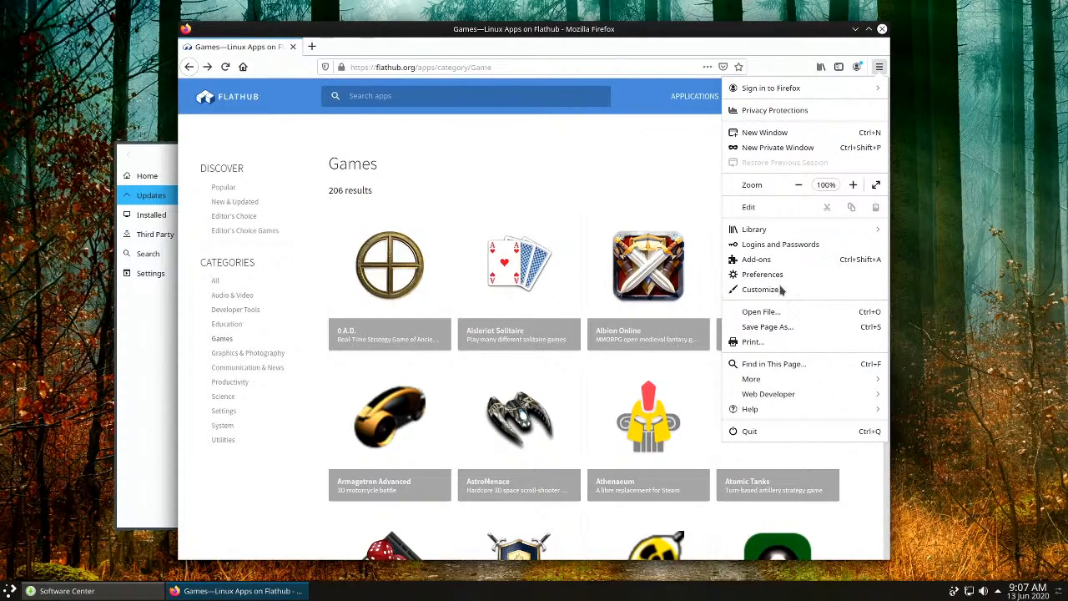
pyautogui.click(789, 380)
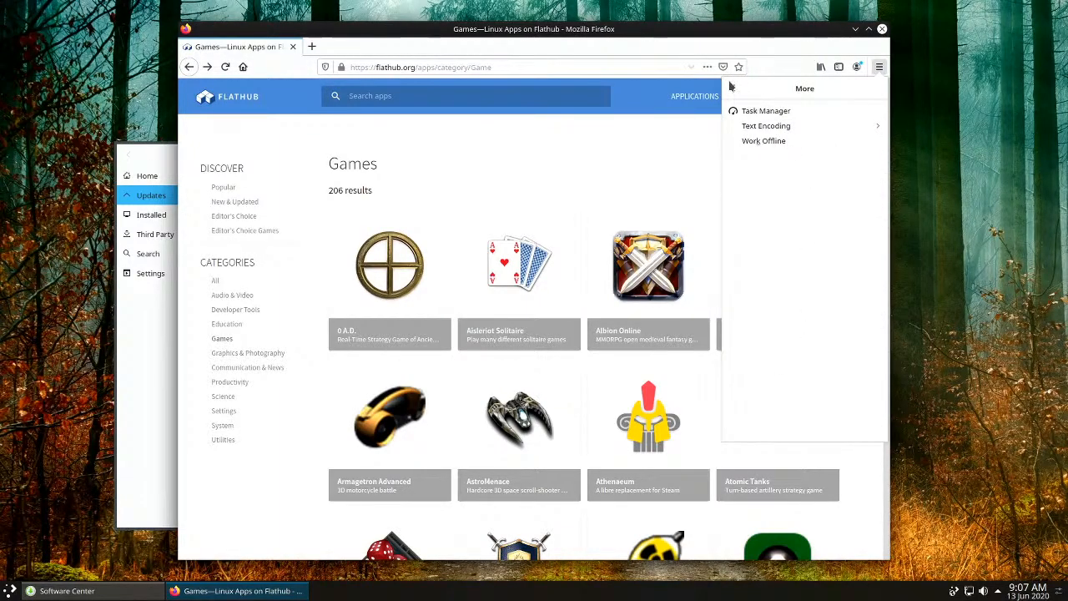
pyautogui.click(758, 112)
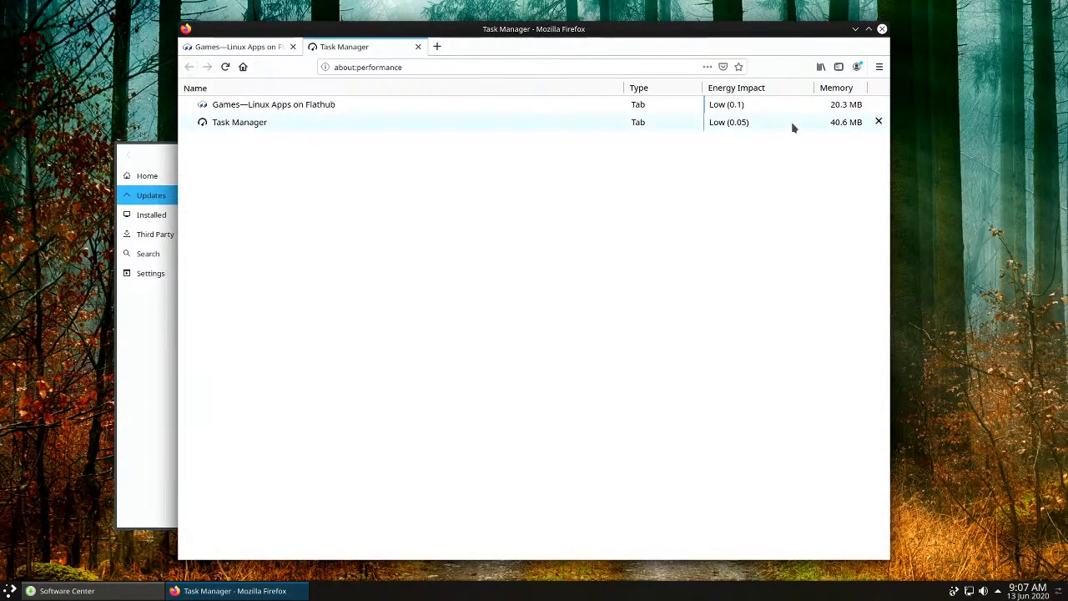
# Step: Dismiss a stray page context menu, then open KDE System Activity with Ctrl+Esc
pyautogui.rightClick(221, 212)
pyautogui.click(730, 208)
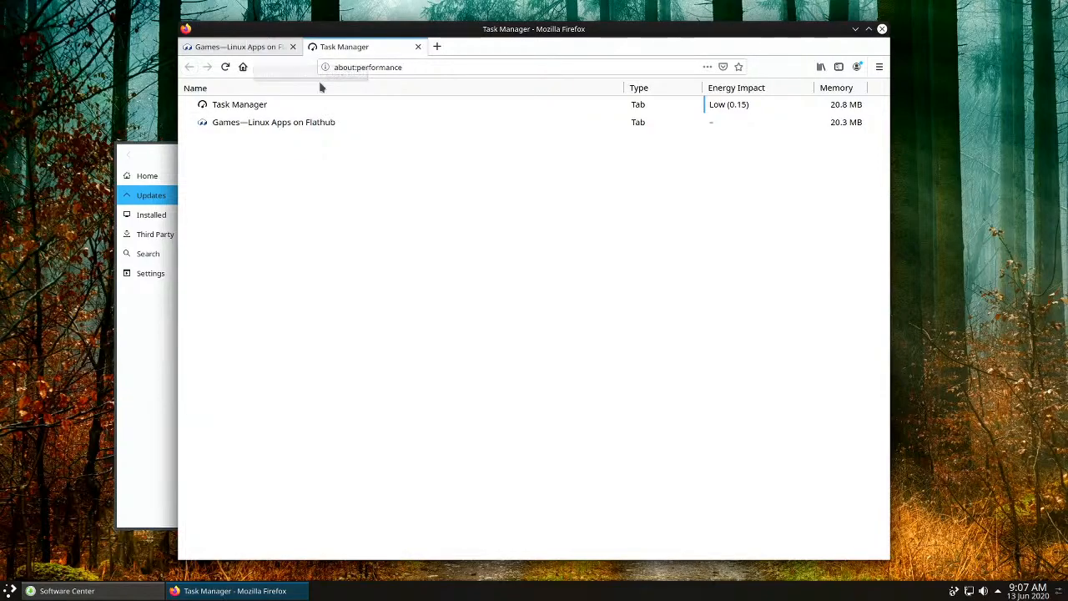
pyautogui.hotkey('ctrl', 'Escape')
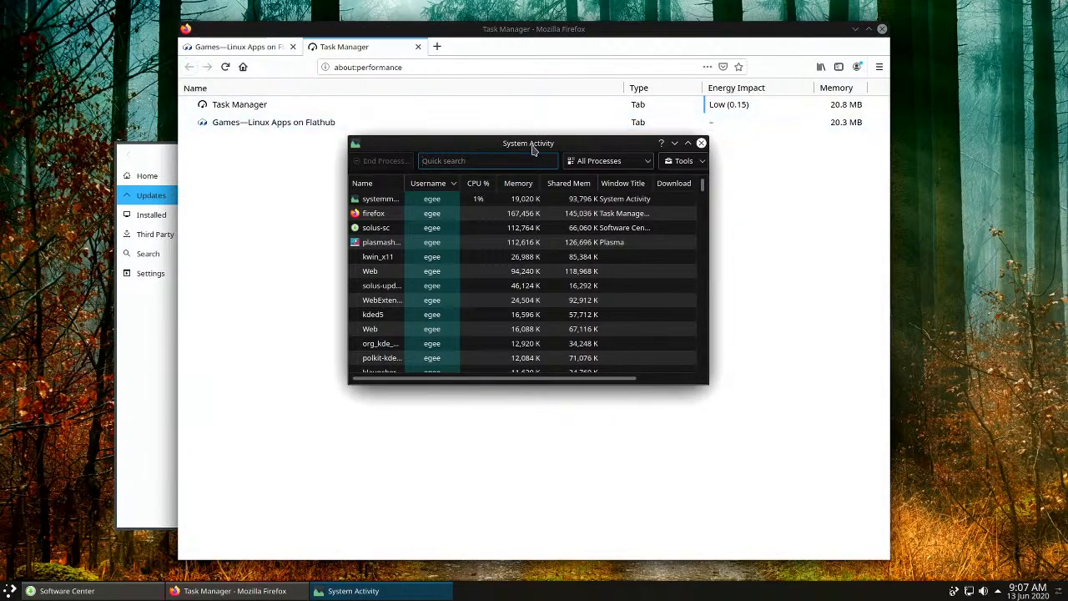
# Step: Move System Activity aside and compare the solus-sc and firefox processes
pyautogui.moveTo(576, 141); pyautogui.dragTo(641, 134)
pyautogui.click(574, 221)
pyautogui.click(578, 207)
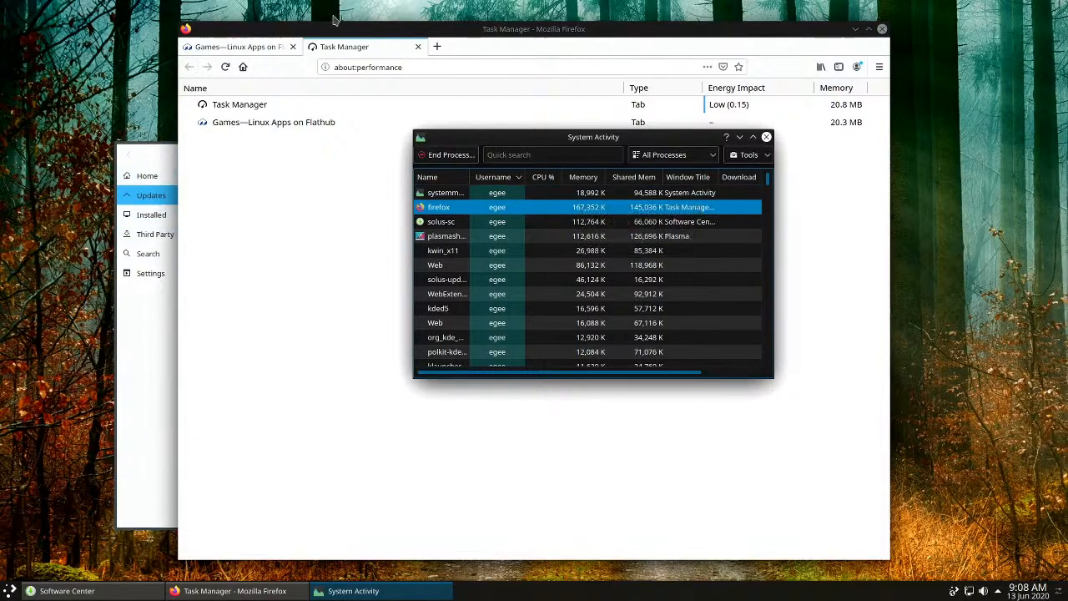
# Step: Switch Firefox to its Flathub Games tab
pyautogui.click(270, 222)
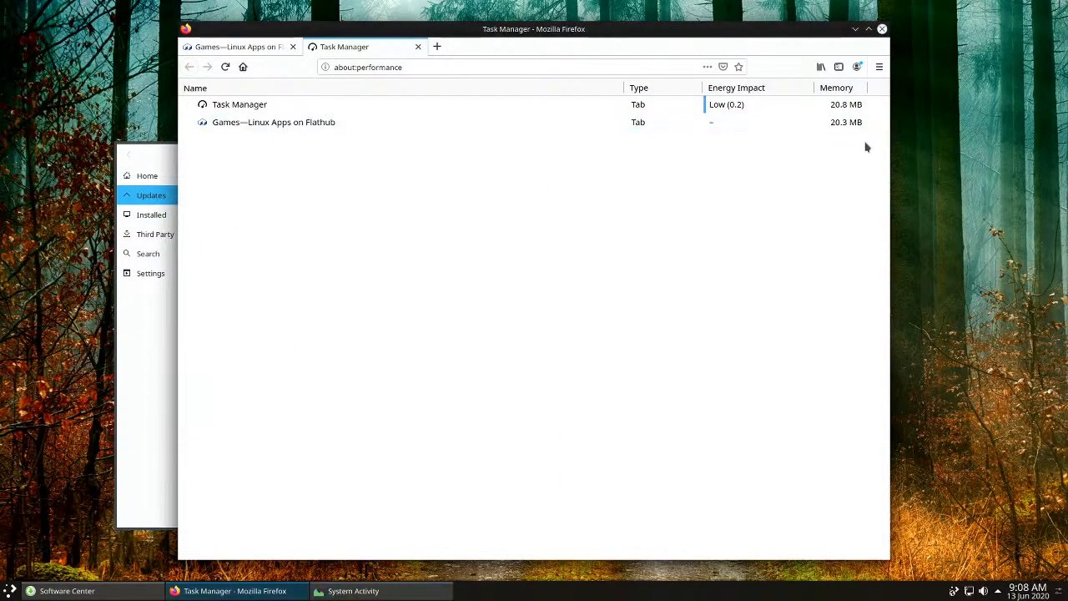
pyautogui.click(833, 126)
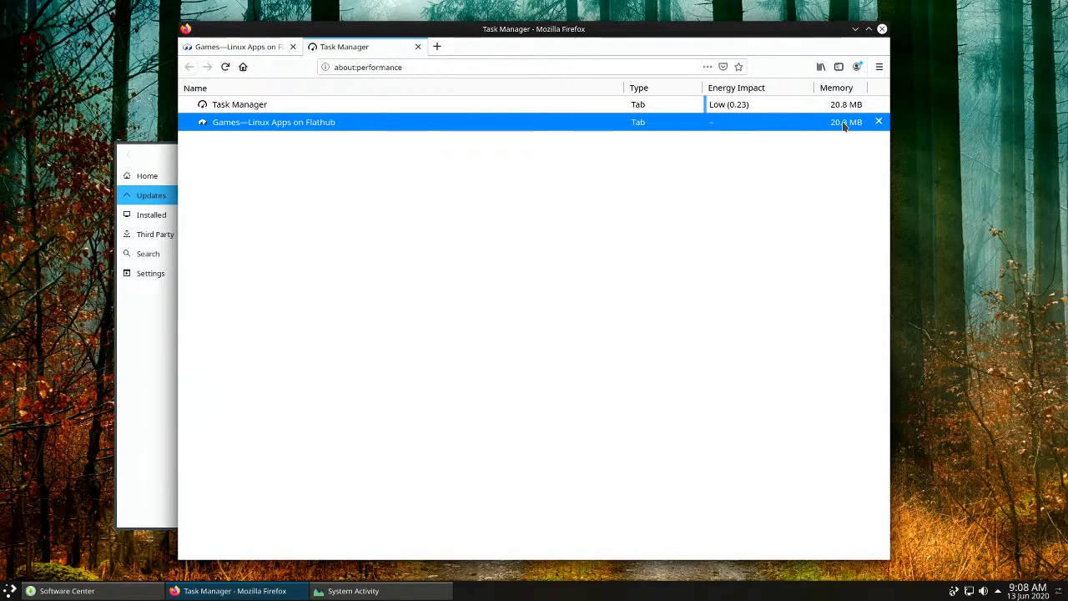
pyautogui.click(322, 591)
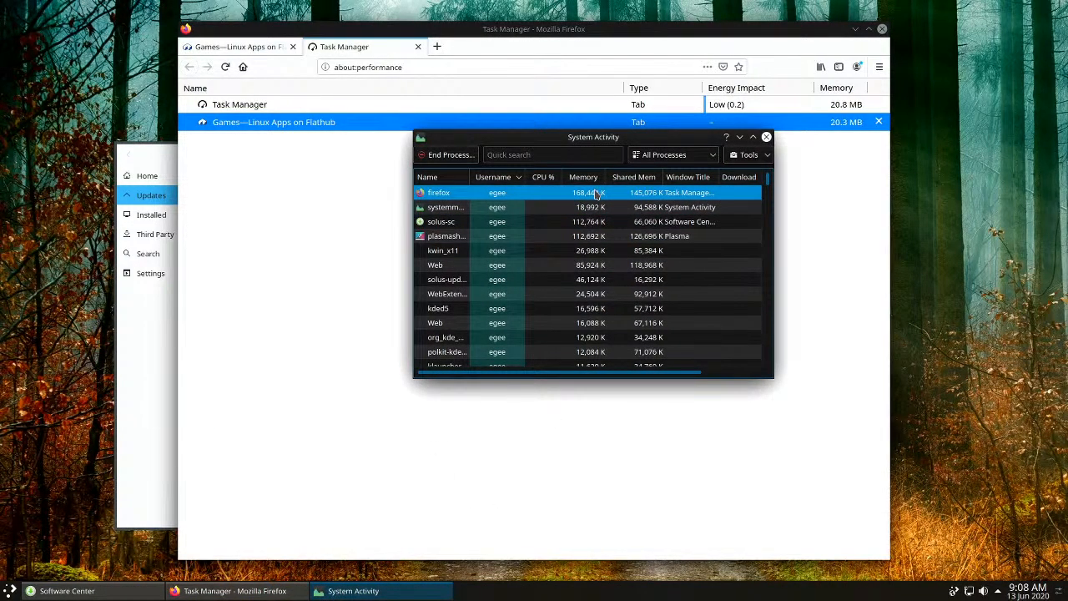
pyautogui.click(255, 220)
pyautogui.click(257, 48)
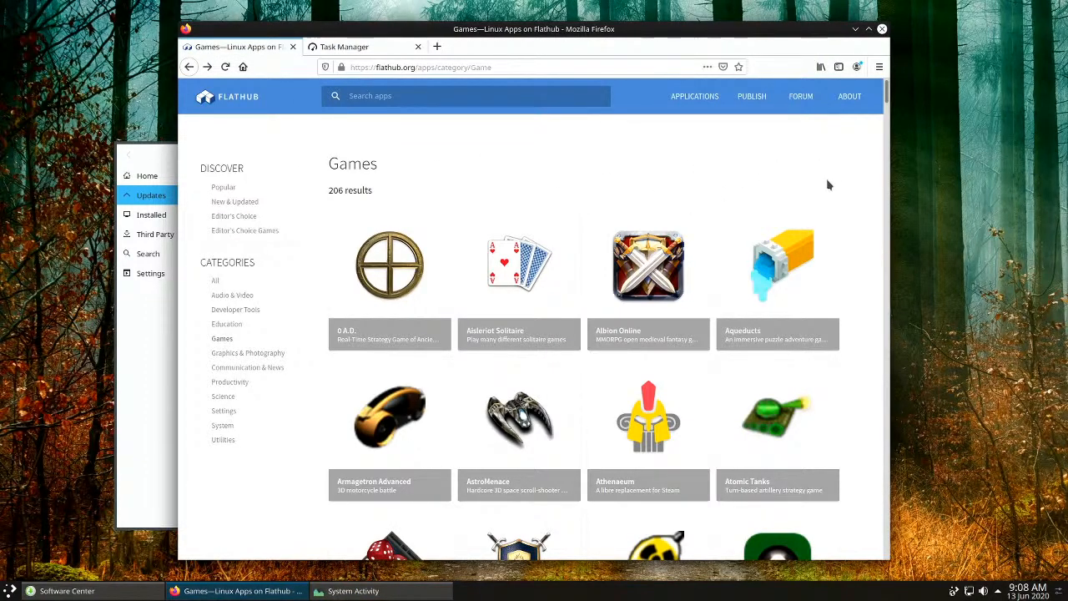
# Step: Close the Software Center window and quit Firefox
pyautogui.click(129, 375)
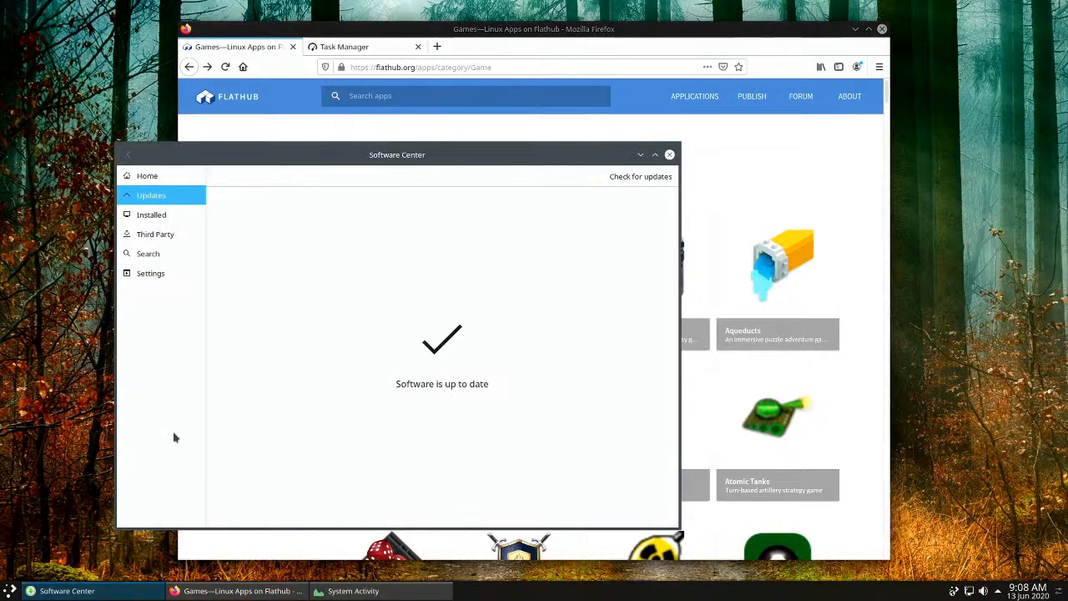
pyautogui.click(670, 153)
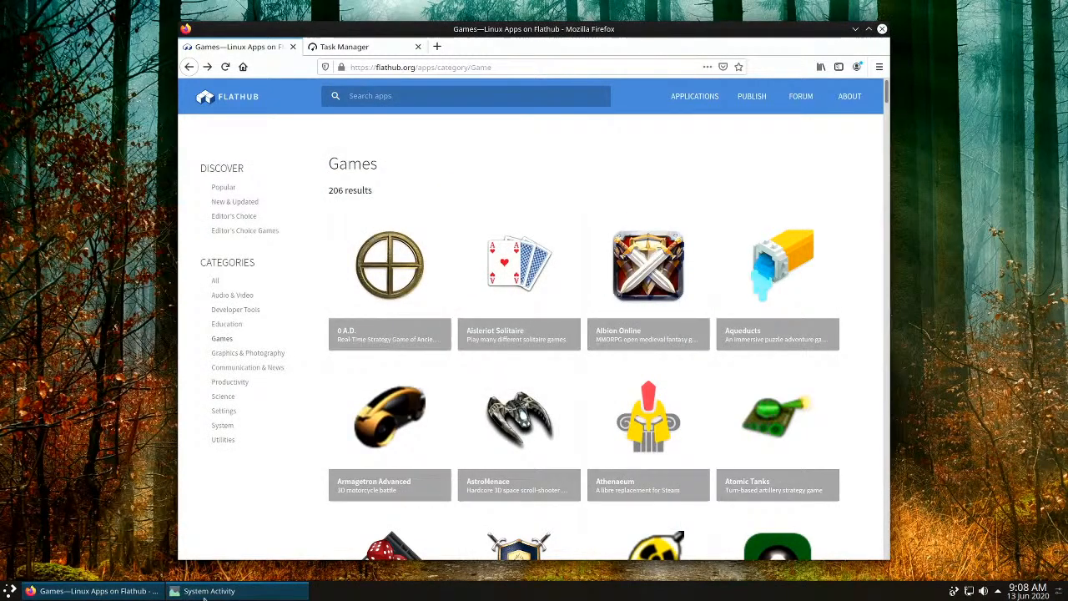
pyautogui.click(264, 594)
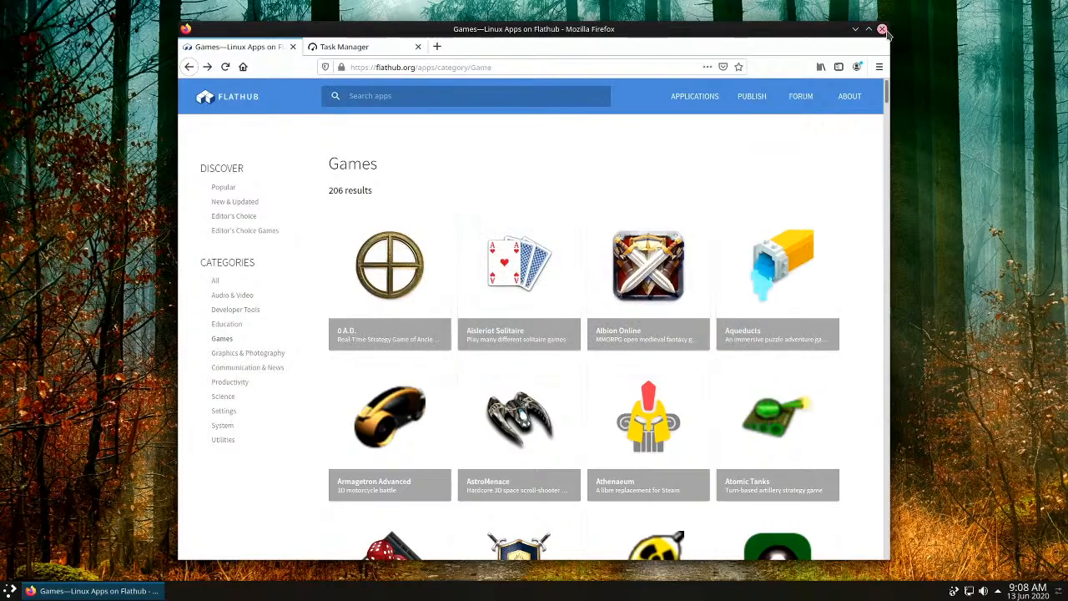
pyautogui.click(882, 28)
# Step: Close all Firefox tabs, open Konsole via a 'term' launcher search, and run sudo reboot
pyautogui.click(640, 323)
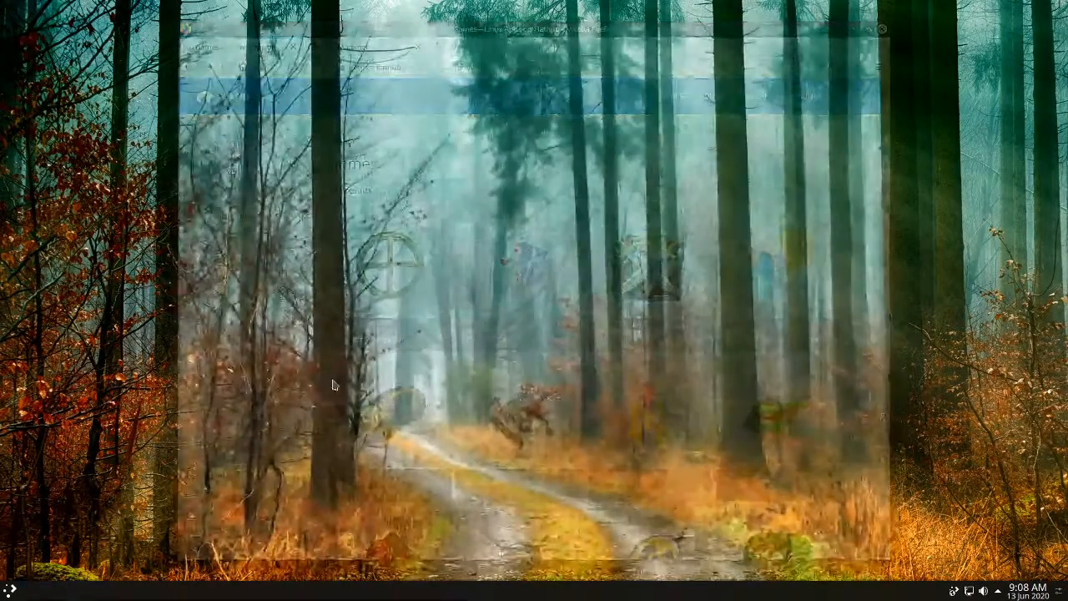
pyautogui.click(9, 590)
pyautogui.write('term')
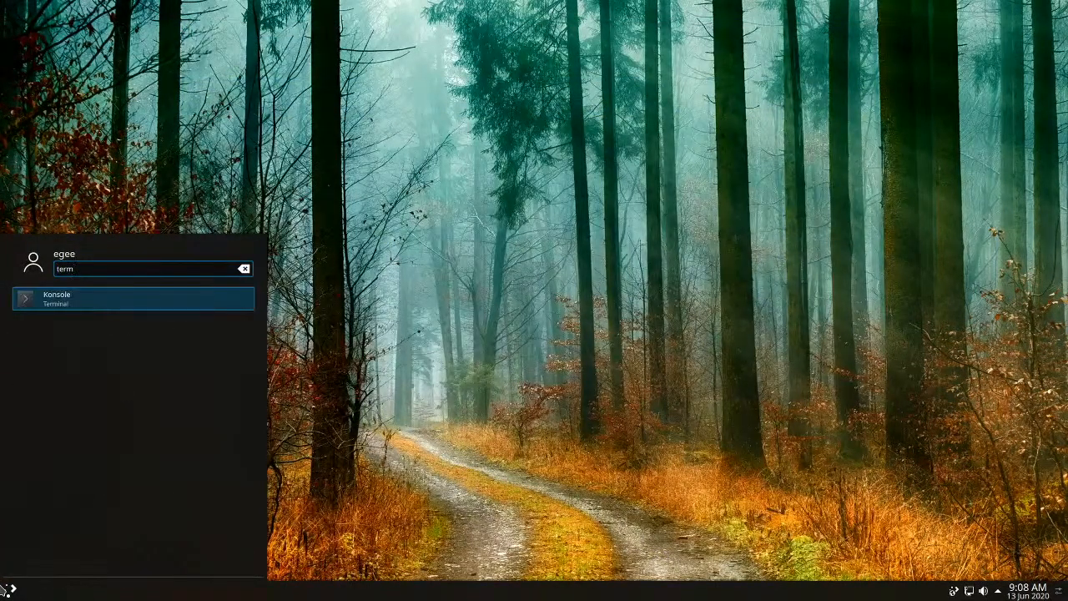
pyautogui.press('Return')
pyautogui.write('sudo reboot')
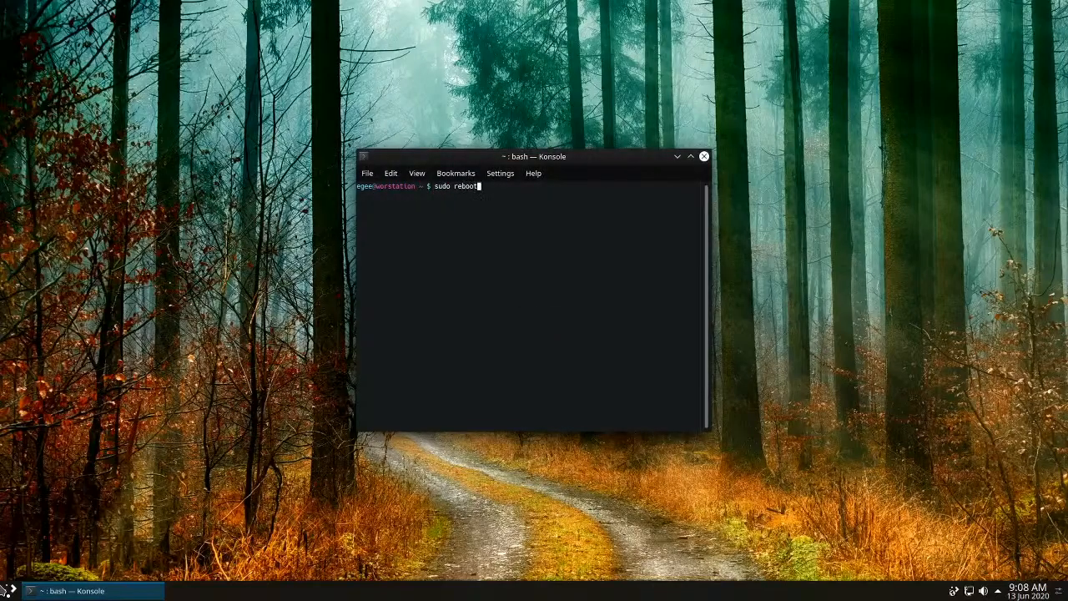
pyautogui.press('Return')
pyautogui.press('Return')
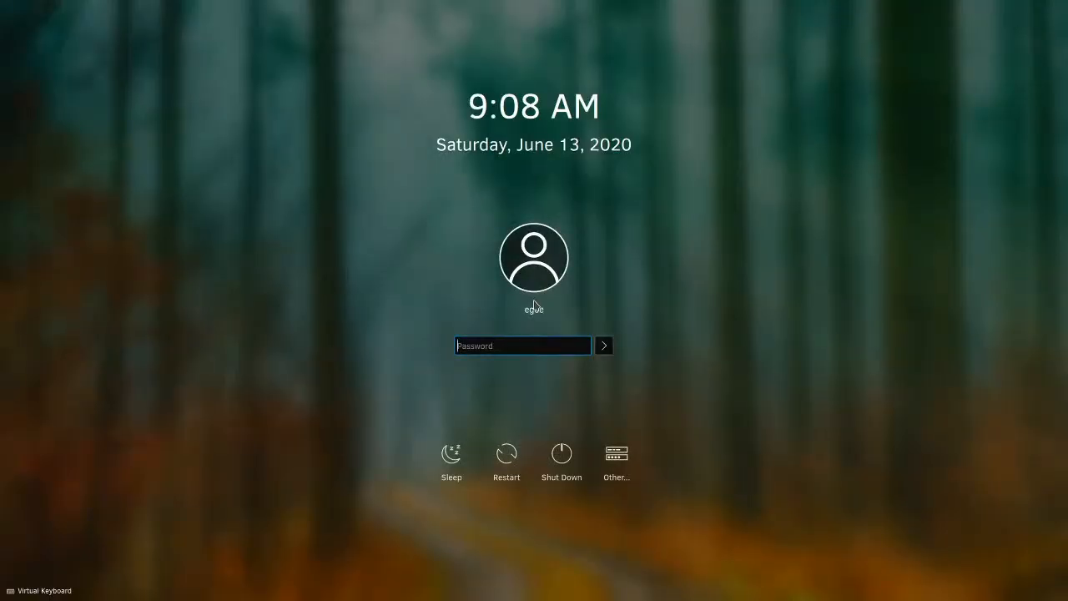
# Step: Enter the account password at the SDDM login screen to log back in
pyautogui.write('•')
pyautogui.press('BackSpace')
pyautogui.write('•••••••')
pyautogui.press('Return')
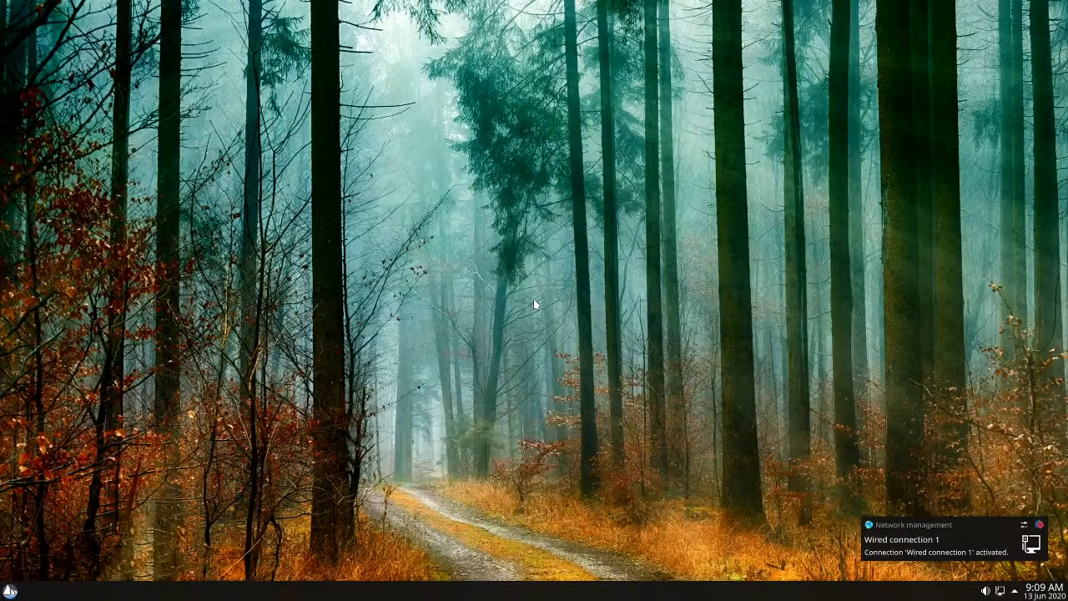
# Step: Open the desktop folder in the file manager from the desktop menu, then close it
pyautogui.rightClick(394, 136)
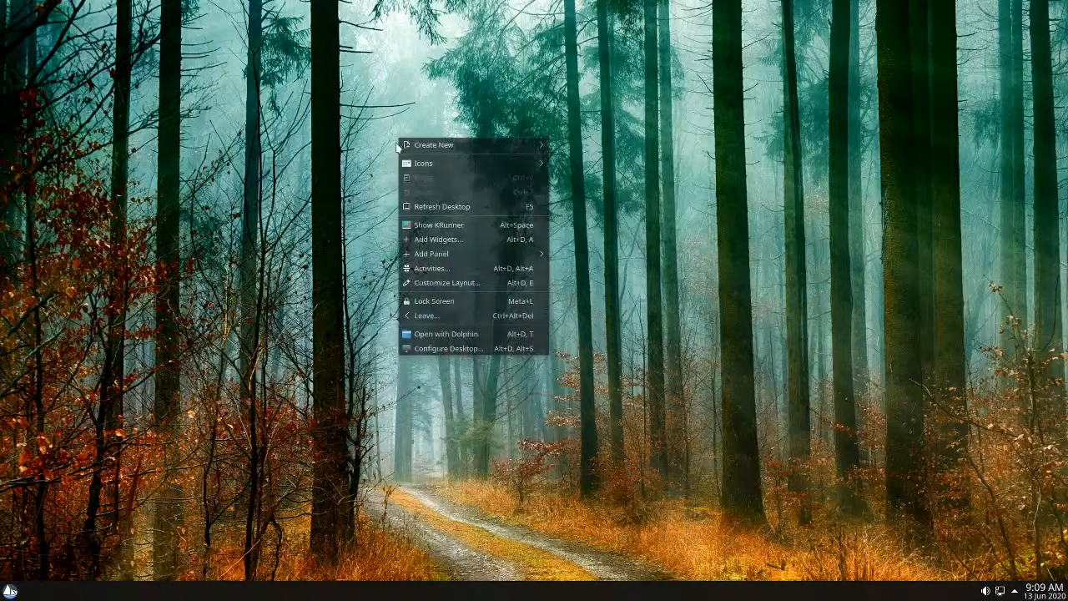
pyautogui.click(451, 340)
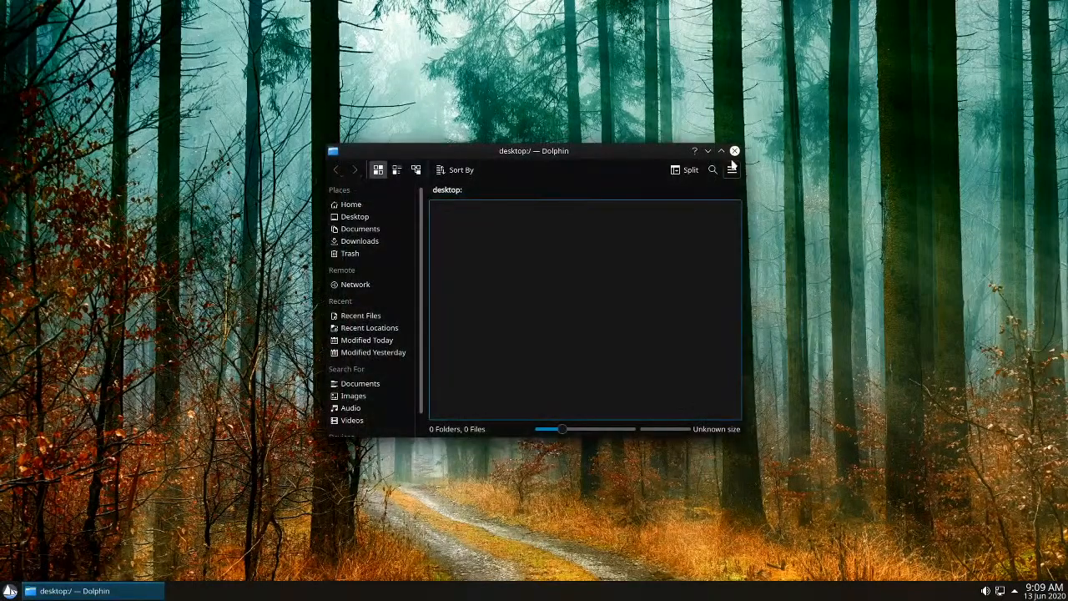
pyautogui.click(734, 158)
# Step: In Desktop Folder Settings, choose the LakeSideView wallpaper and apply it with OK
pyautogui.rightClick(462, 165)
pyautogui.click(484, 374)
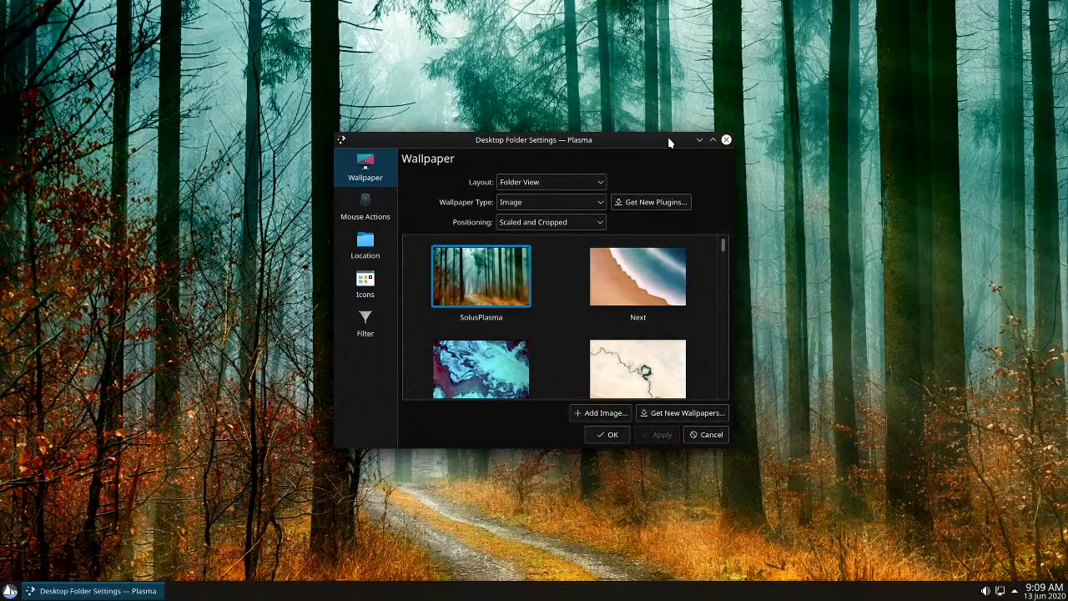
pyautogui.moveTo(669, 132); pyautogui.dragTo(657, 36)
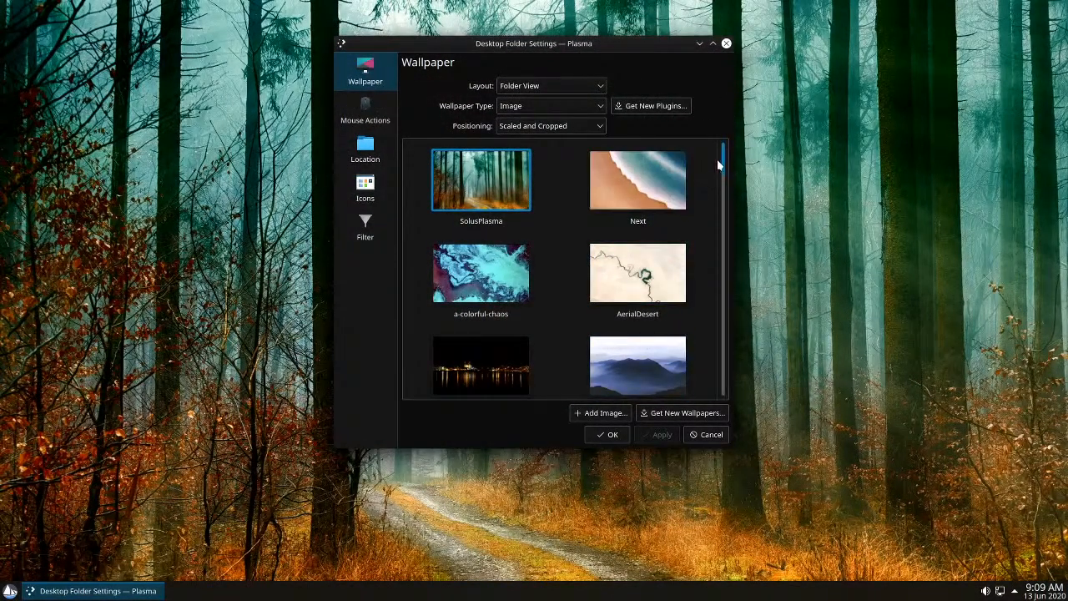
pyautogui.moveTo(722, 154); pyautogui.dragTo(736, 403)
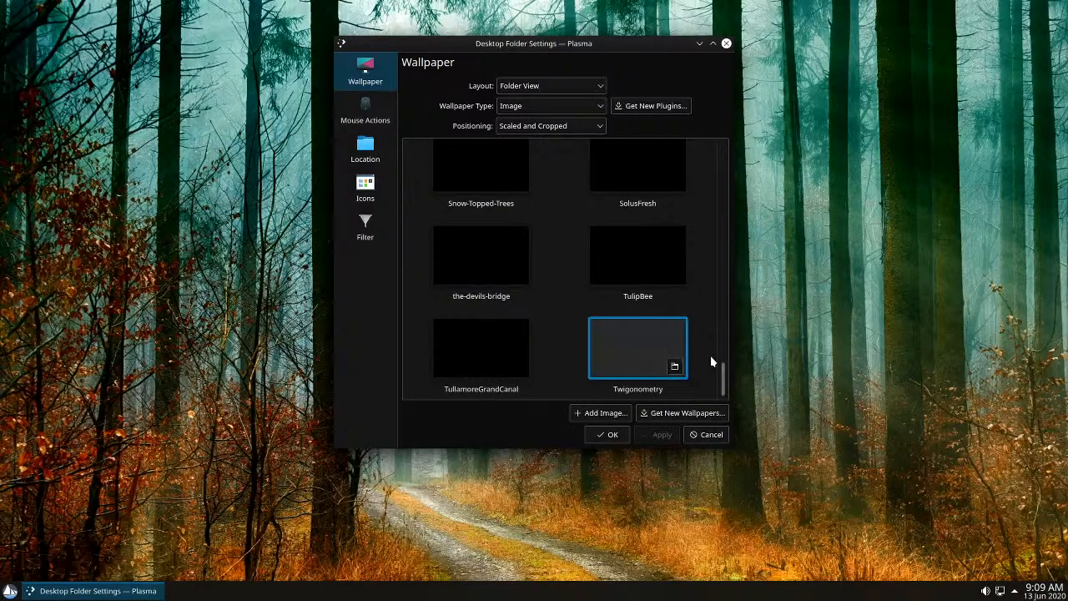
pyautogui.scroll(3, 702, 316)
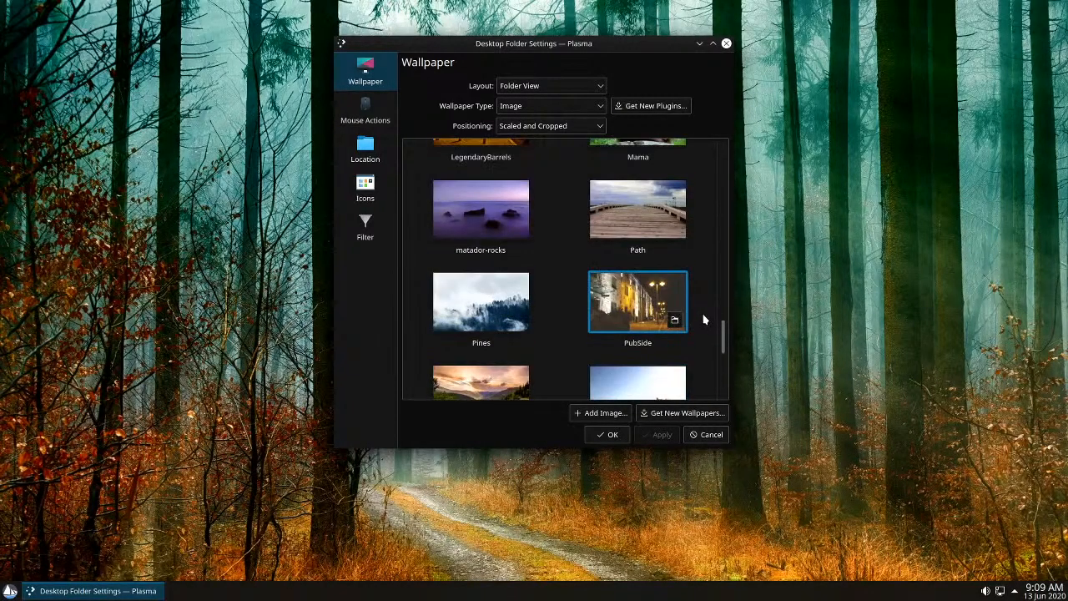
pyautogui.scroll(-5, 696, 317)
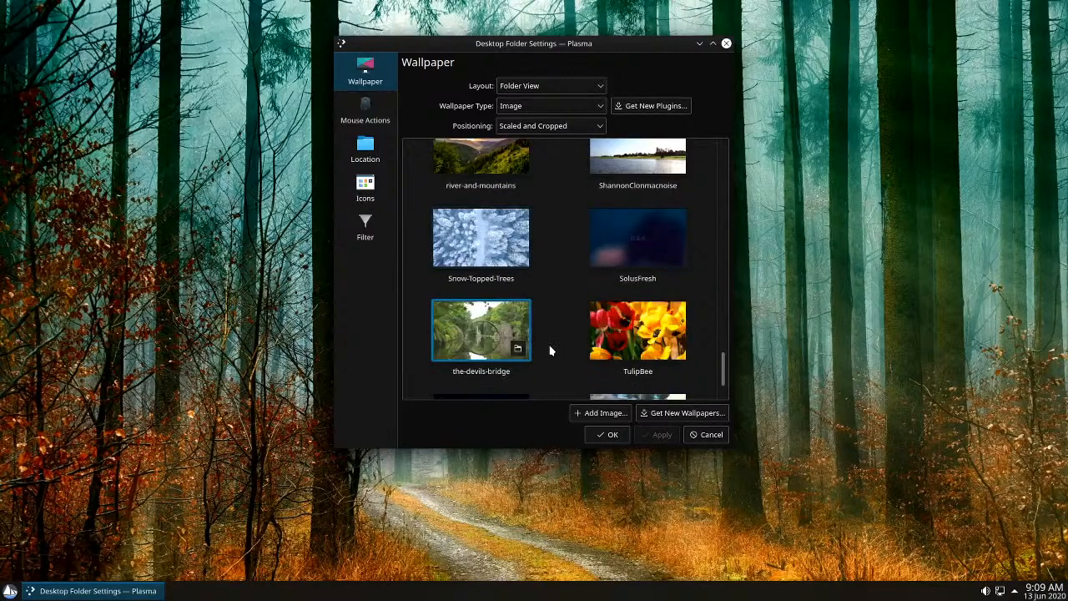
pyautogui.scroll(4, 480, 257)
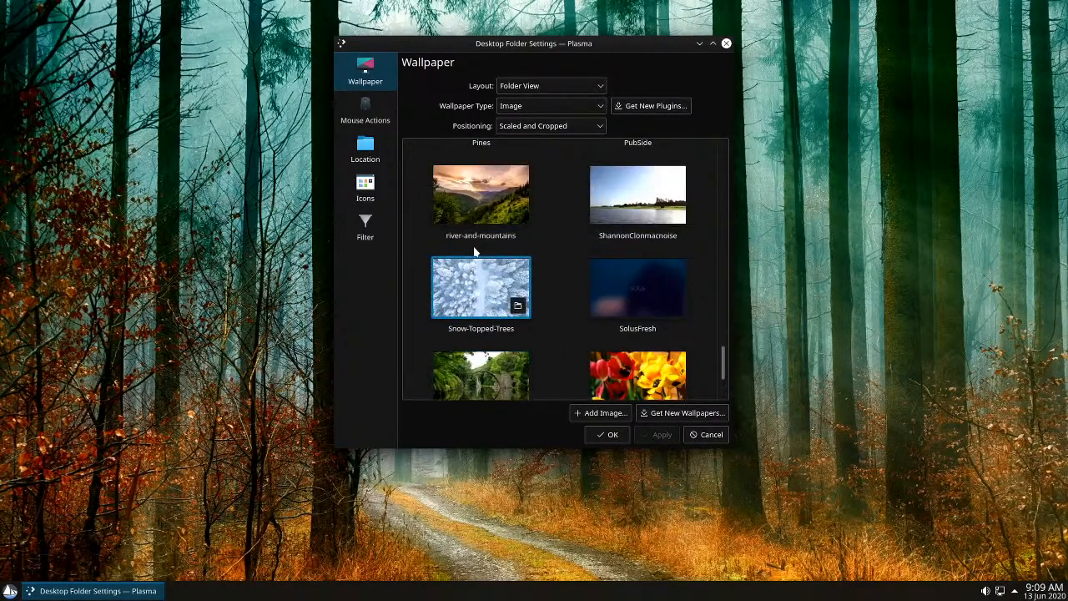
pyautogui.scroll(-1, 480, 257)
pyautogui.scroll(3, 482, 262)
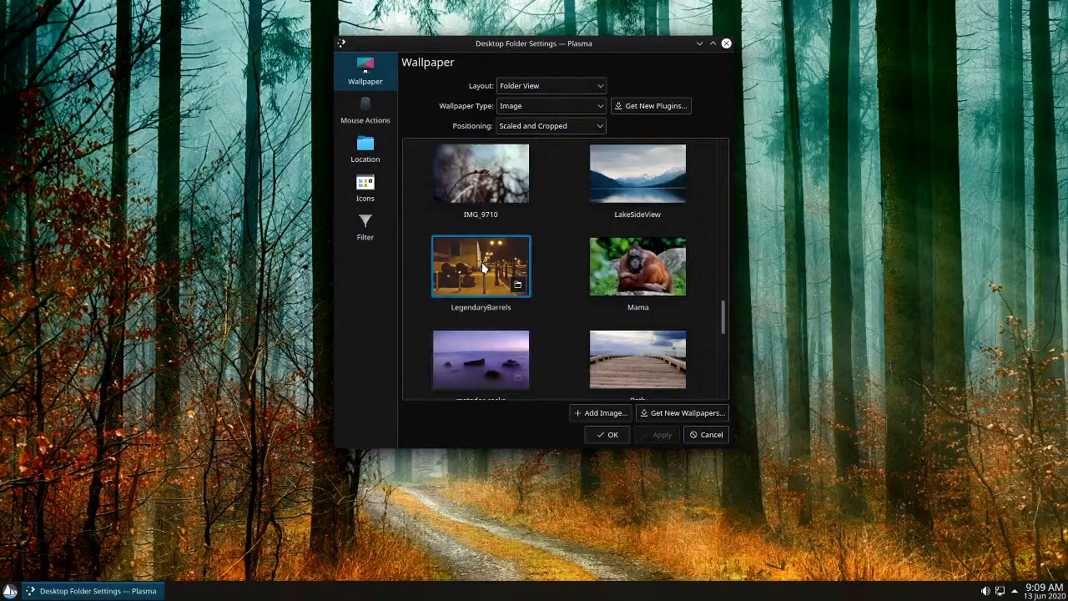
pyautogui.scroll(1, 482, 266)
pyautogui.click(620, 277)
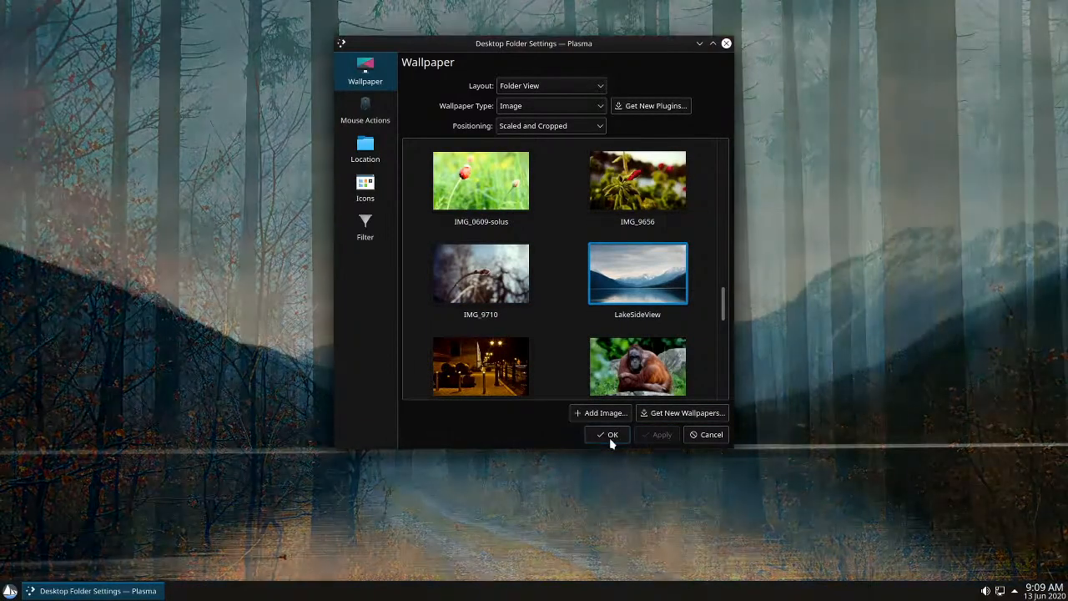
pyautogui.click(609, 436)
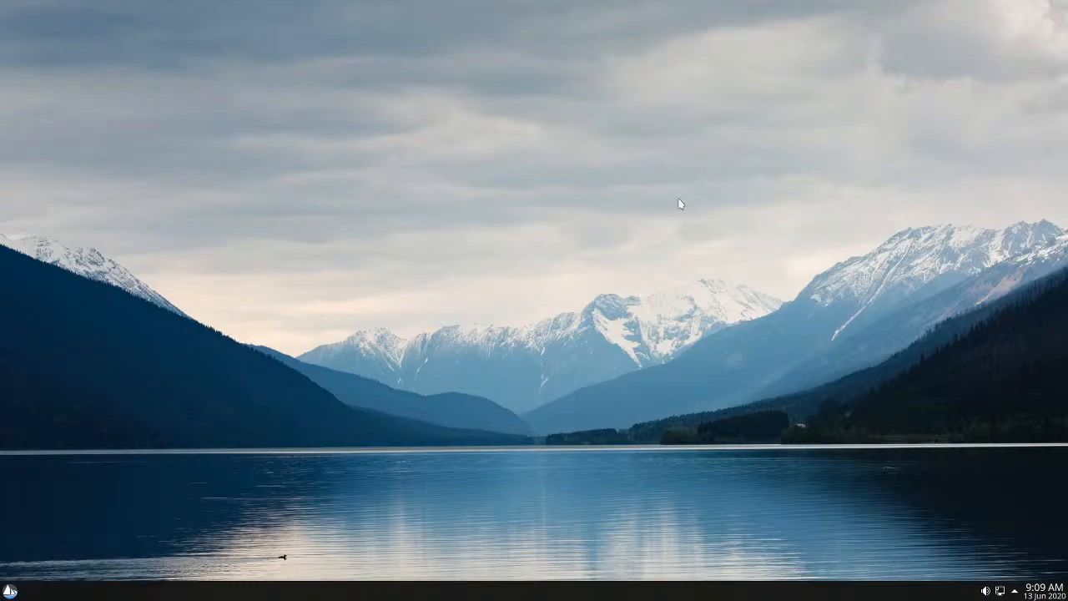
pyautogui.press('super')
pyautogui.write('kinfo')
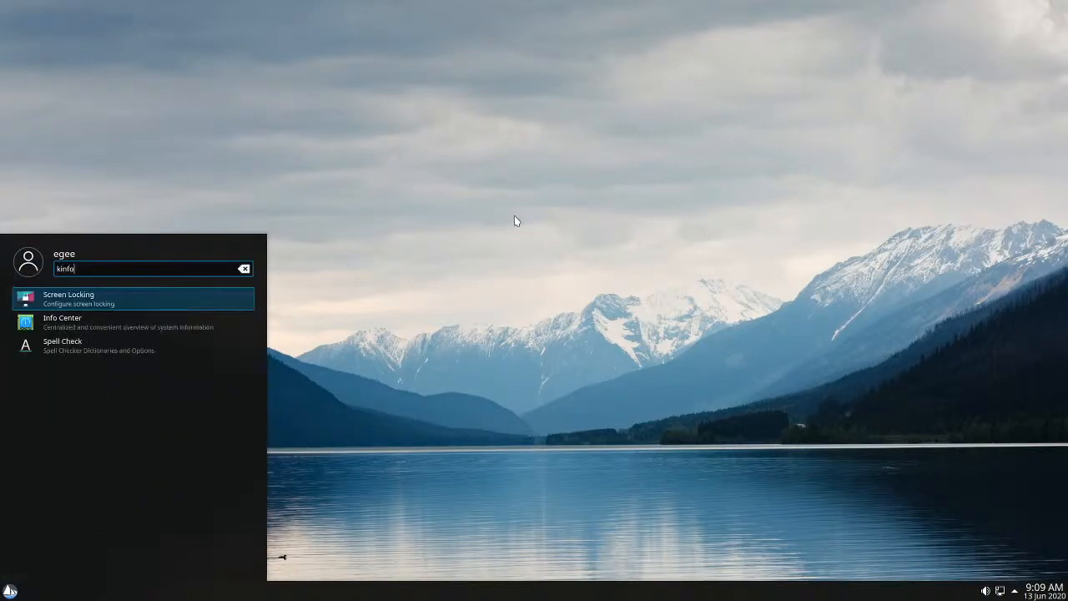
pyautogui.press('Return')
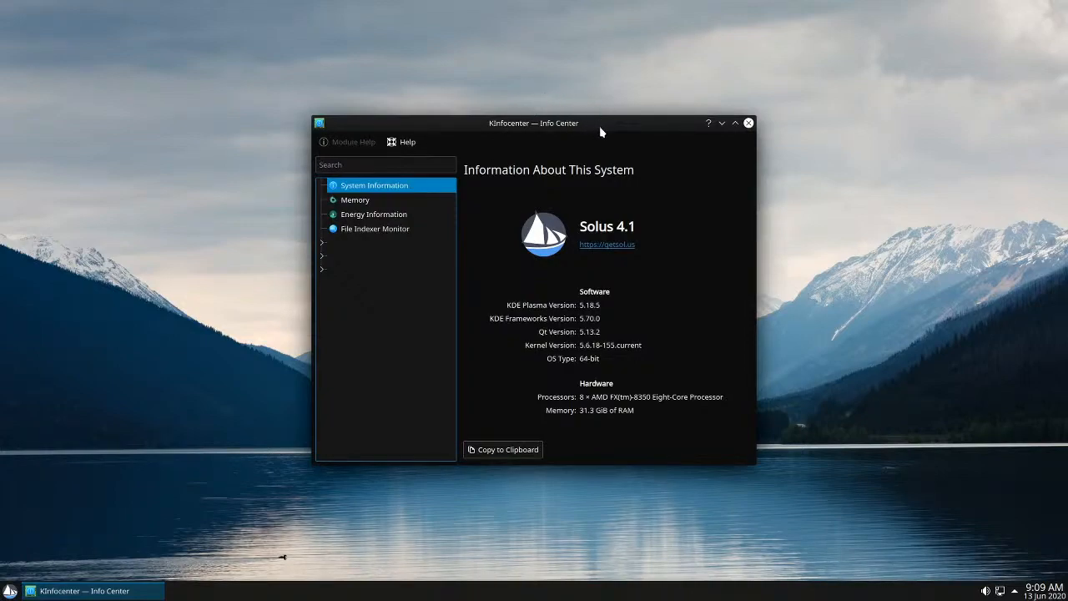
pyautogui.moveTo(599, 123); pyautogui.dragTo(598, 65)
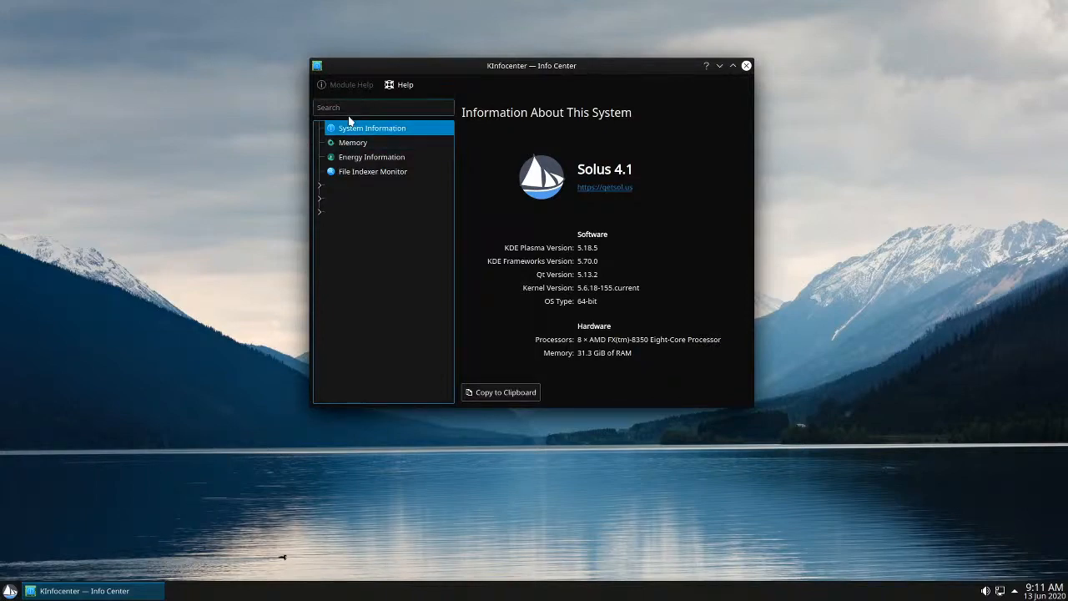
pyautogui.click(319, 213)
pyautogui.click(319, 198)
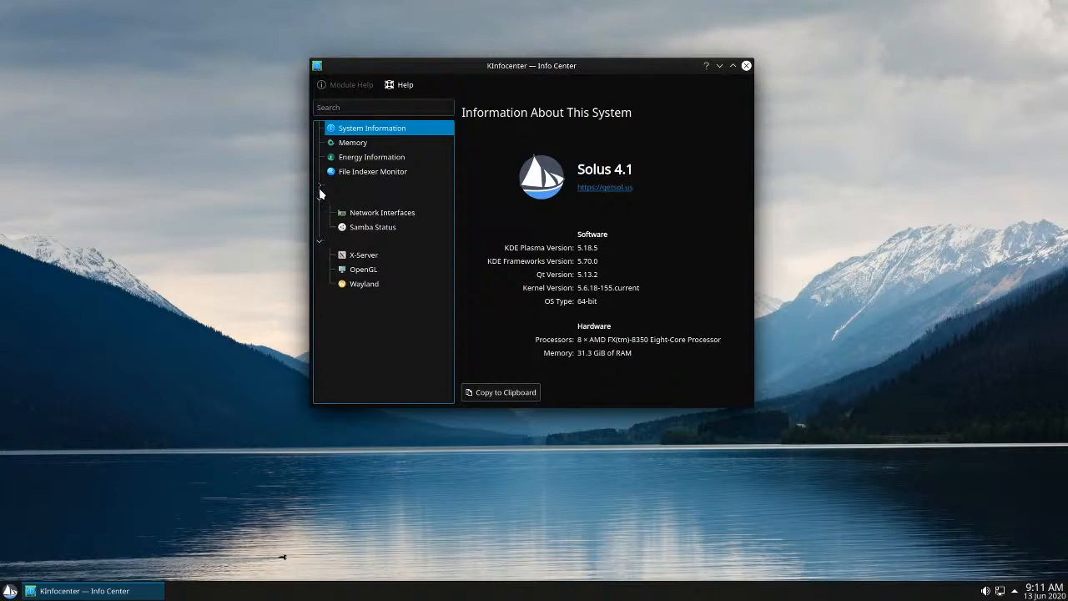
pyautogui.click(318, 185)
pyautogui.click(381, 188)
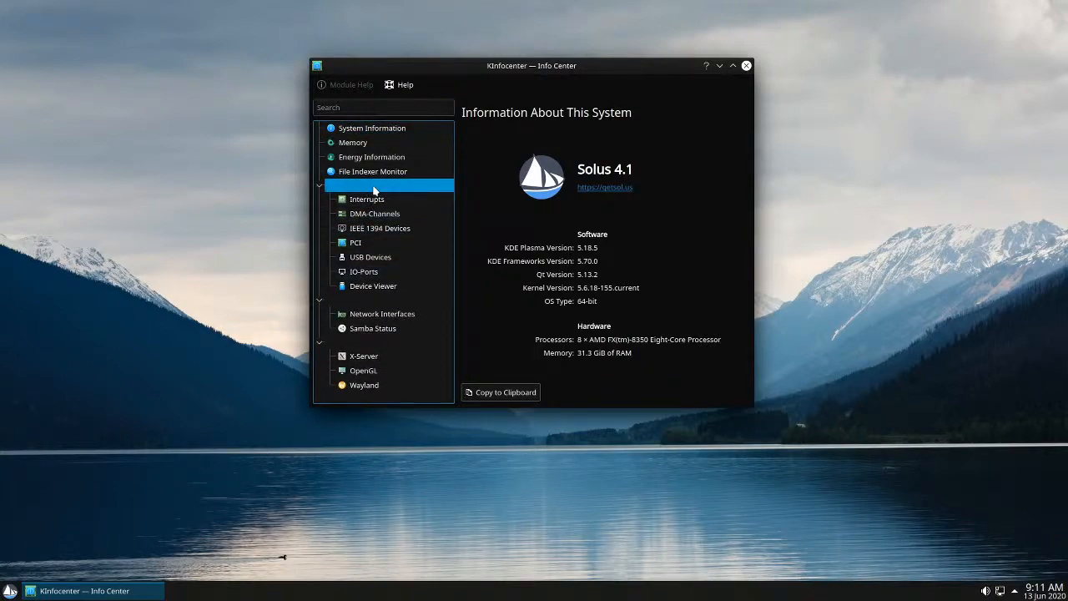
pyautogui.click(388, 302)
pyautogui.click(395, 342)
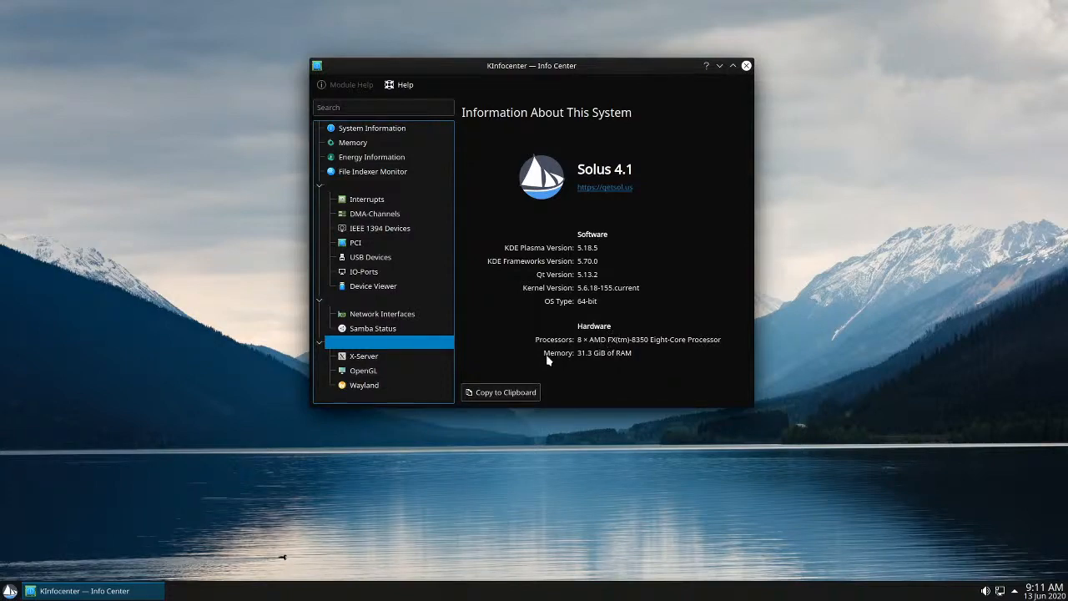
pyautogui.click(746, 66)
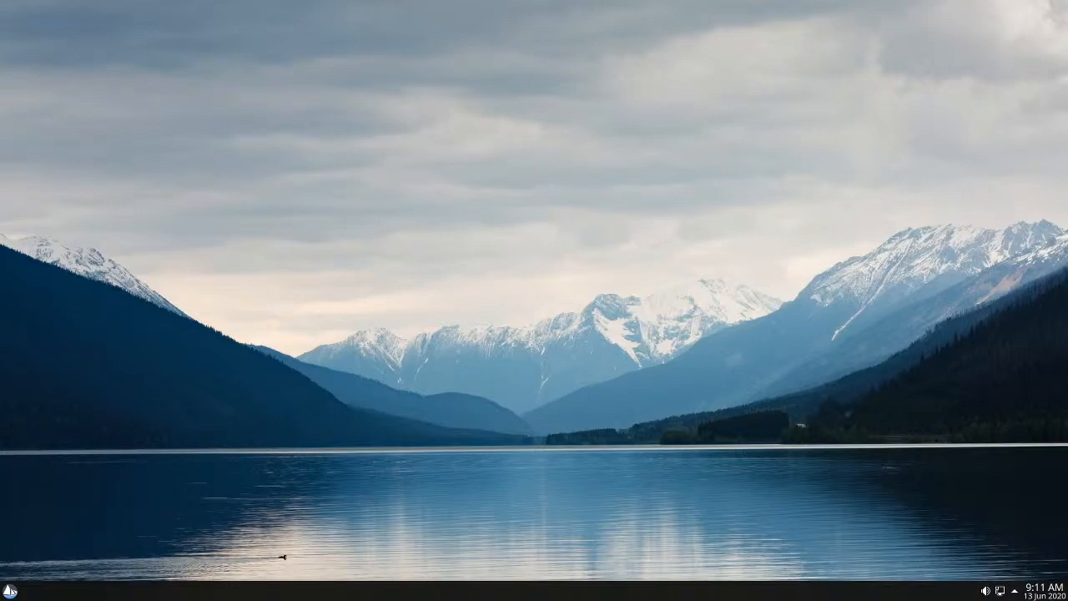
# Step: Launch System Settings and Software Center from the application launcher
pyautogui.click(9, 590)
pyautogui.click(74, 338)
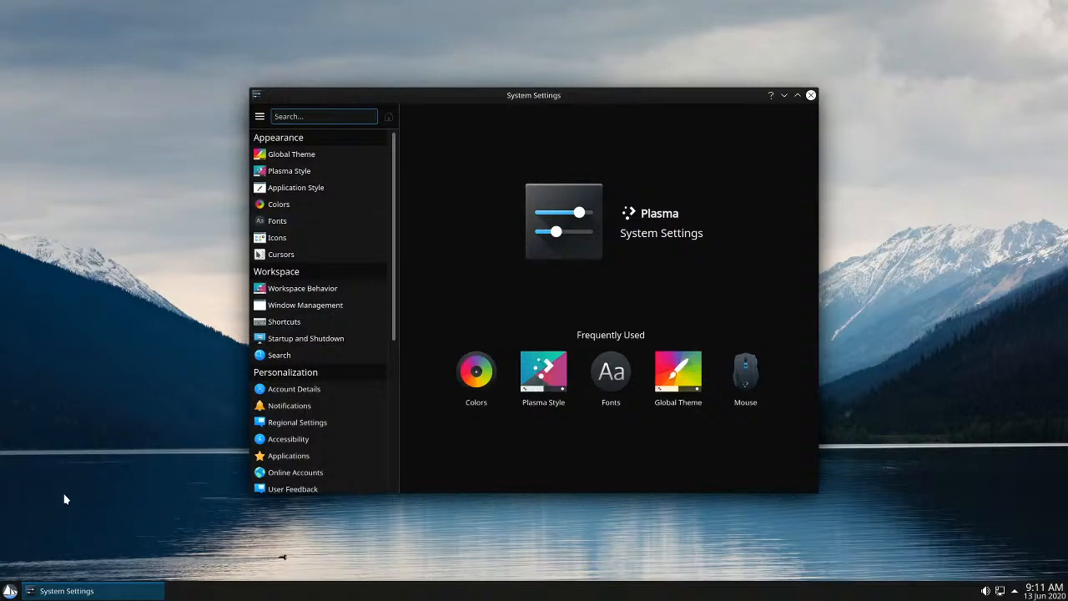
pyautogui.click(10, 591)
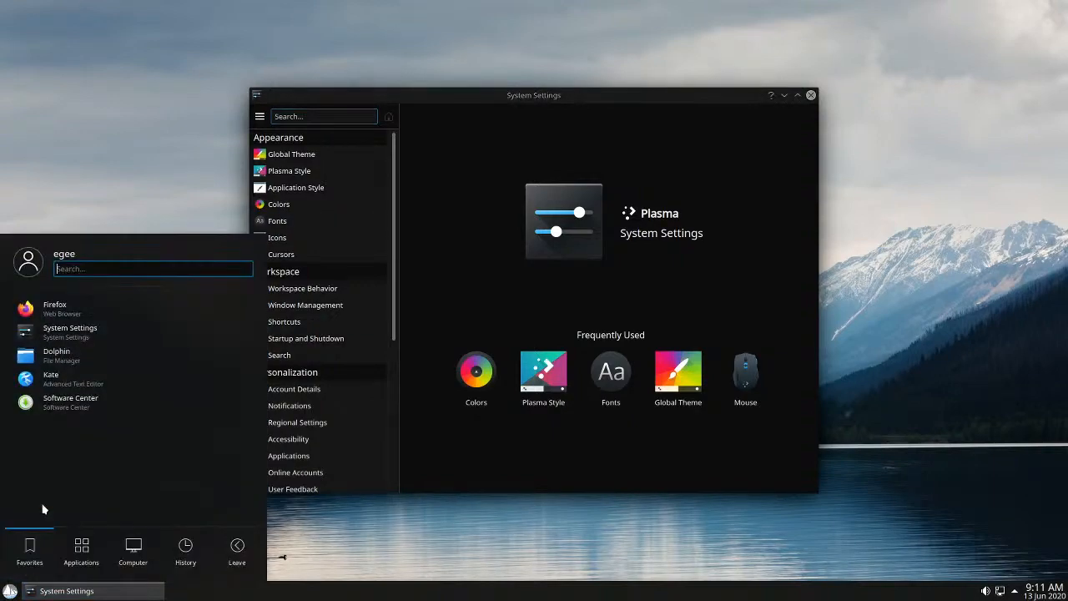
pyautogui.click(65, 403)
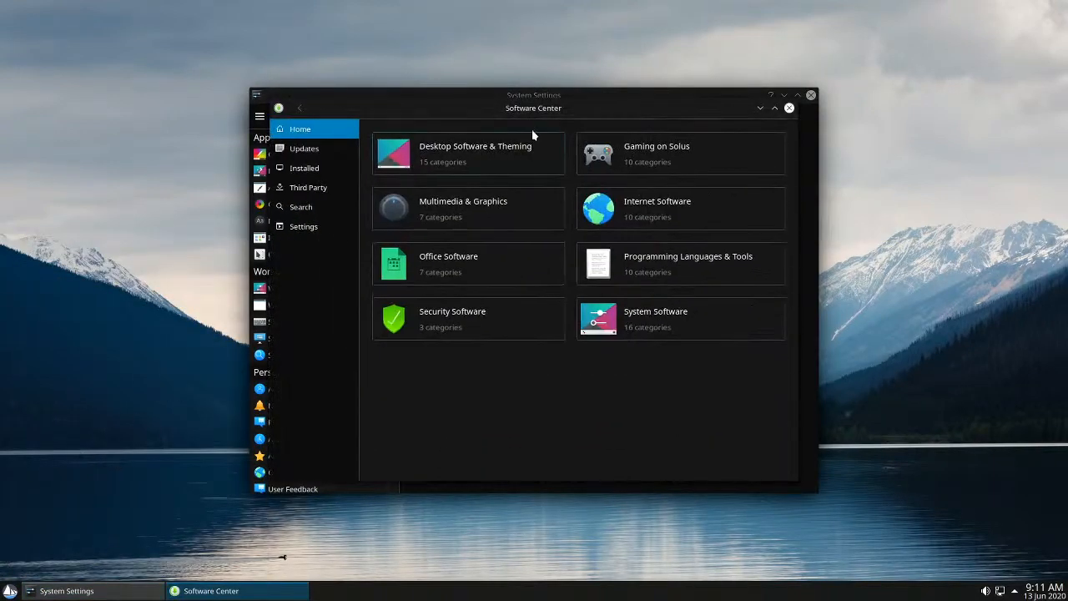
# Step: Minimize and restore System Settings, then show its Application Style page
pyautogui.click(630, 93)
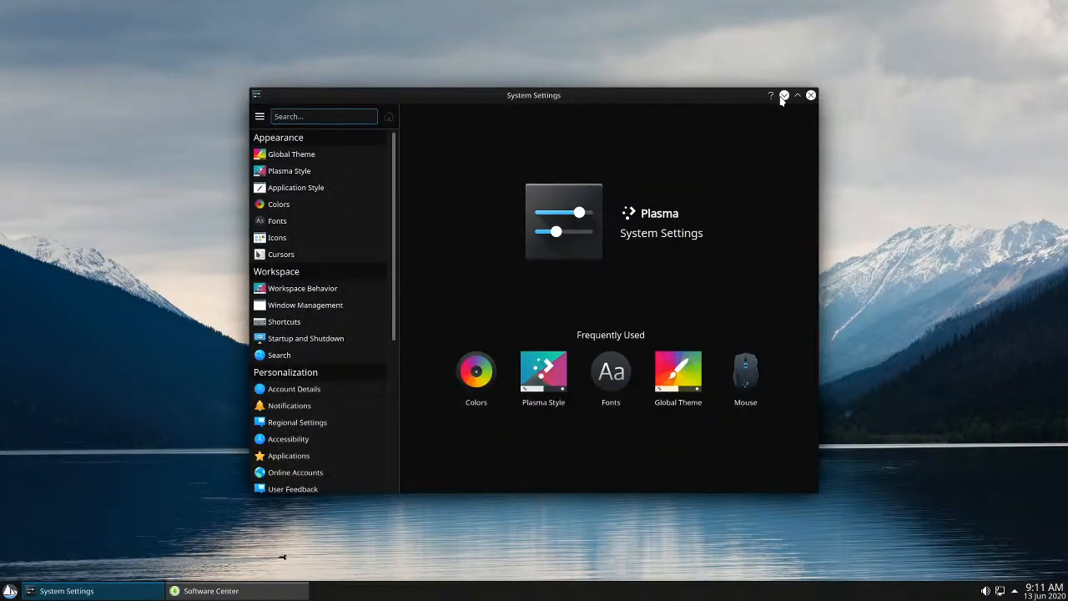
pyautogui.click(784, 95)
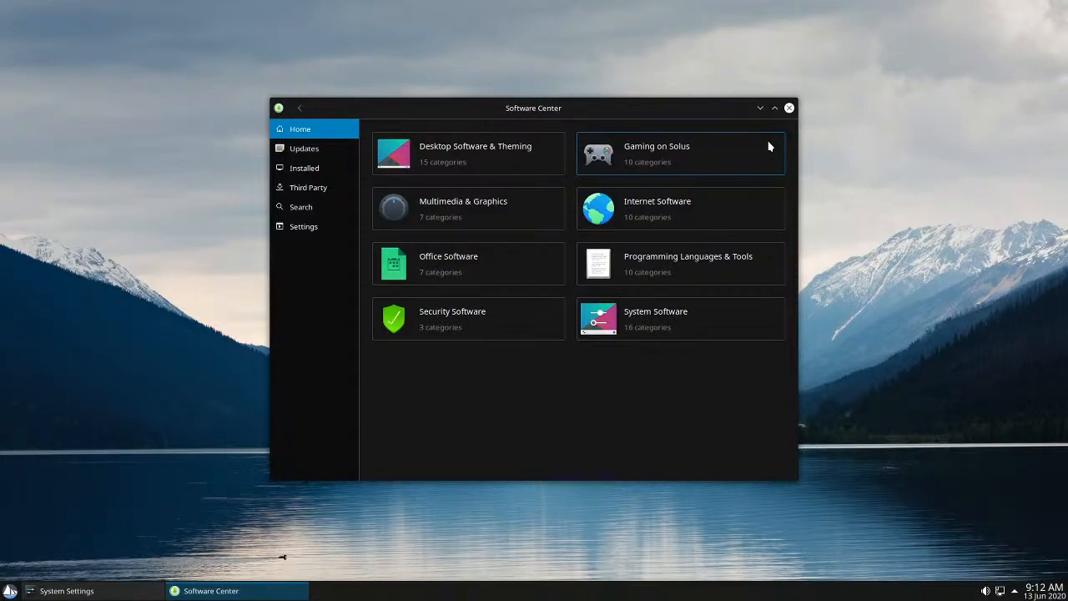
pyautogui.click(100, 591)
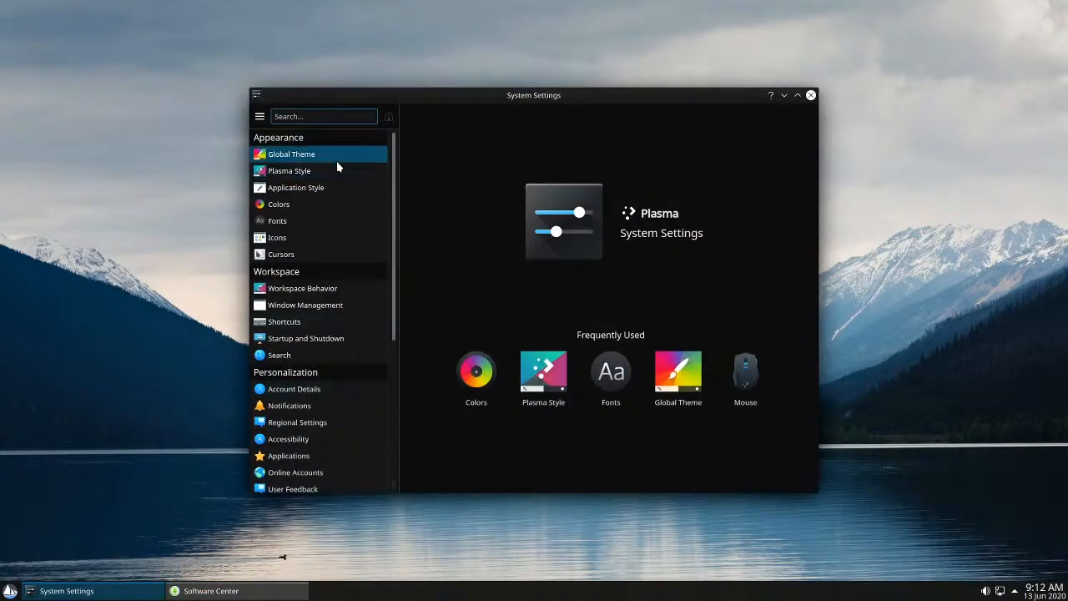
pyautogui.click(325, 187)
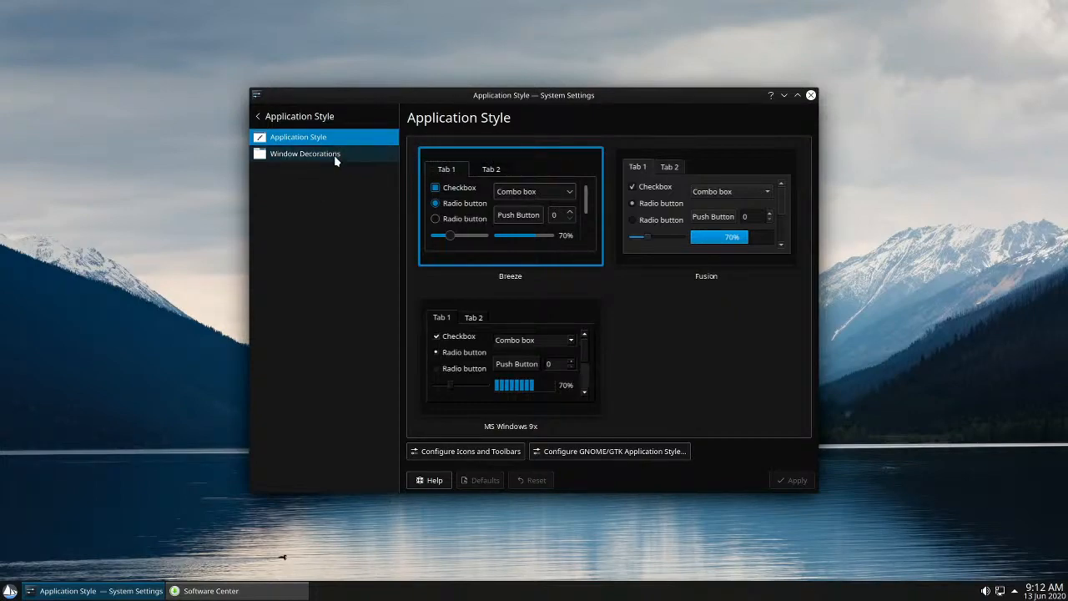
# Step: Go to Window Decorations and start Get New Window Decorations
pyautogui.click(336, 158)
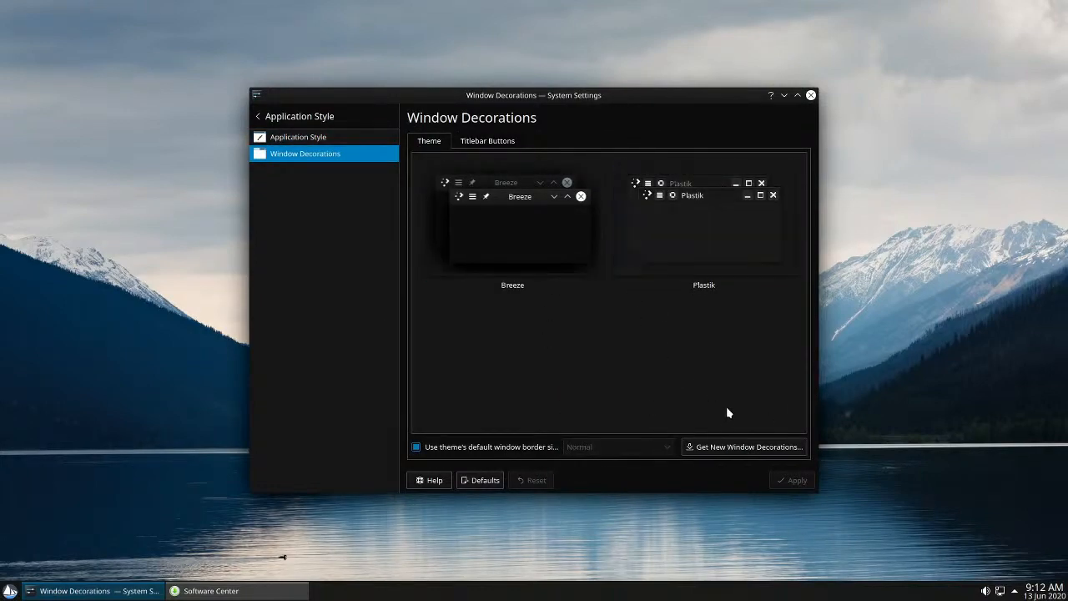
pyautogui.click(720, 448)
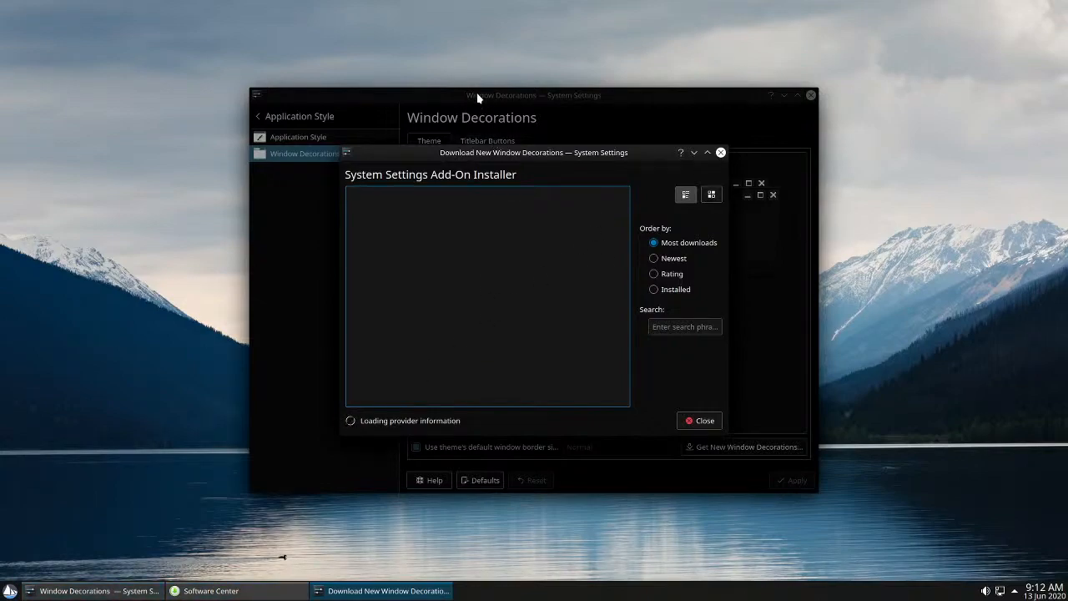
# Step: Scroll the add-on installer list to Qogir Aurorae Theme and install it
pyautogui.moveTo(485, 154); pyautogui.dragTo(633, 108)
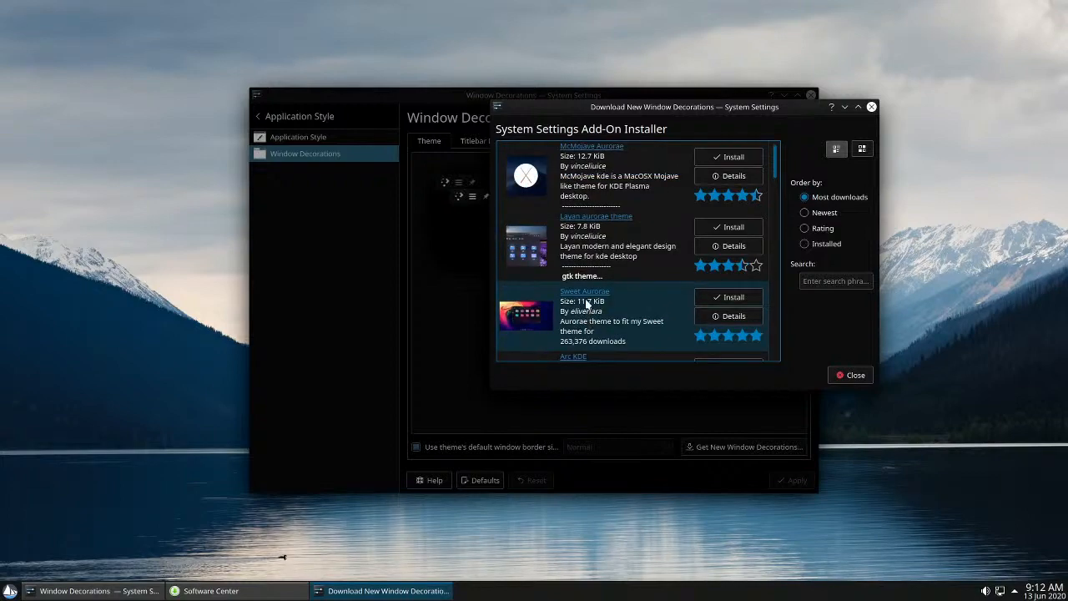
pyautogui.scroll(-2, 624, 281)
pyautogui.scroll(-8, 622, 279)
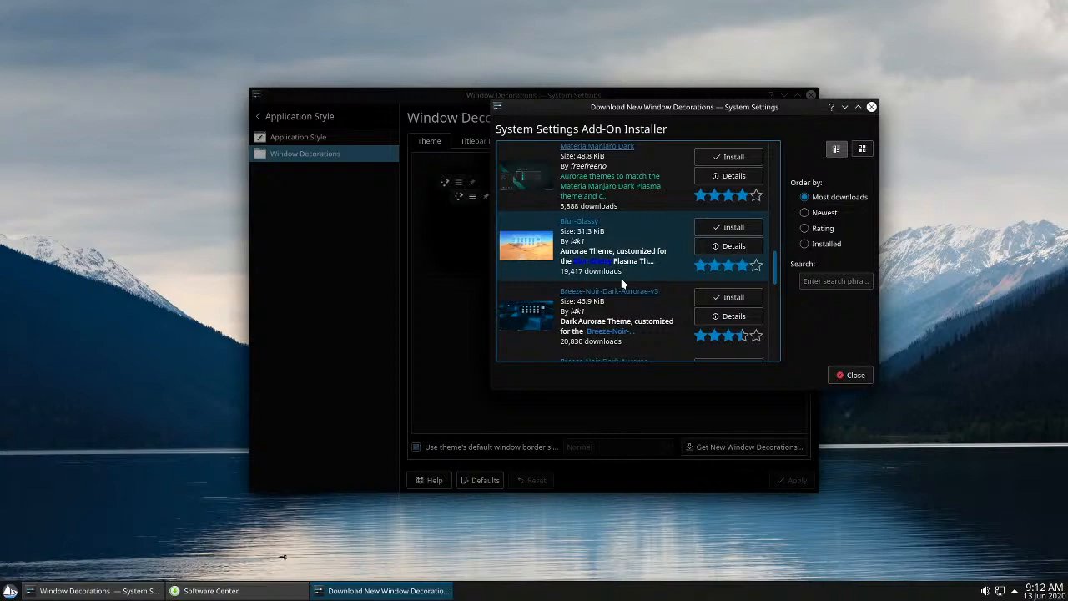
pyautogui.scroll(-4, 621, 277)
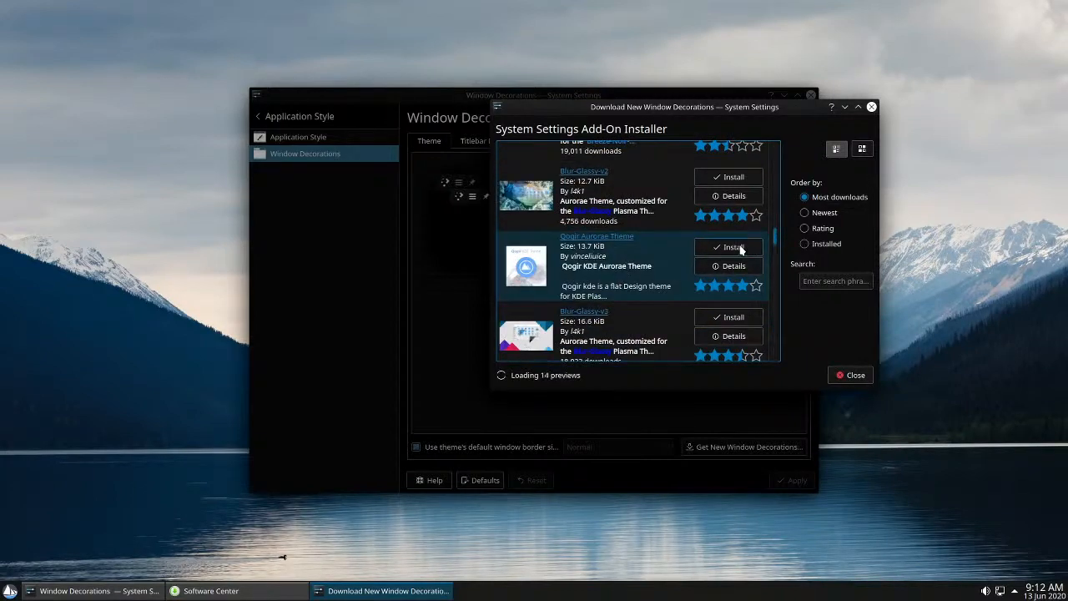
pyautogui.click(737, 247)
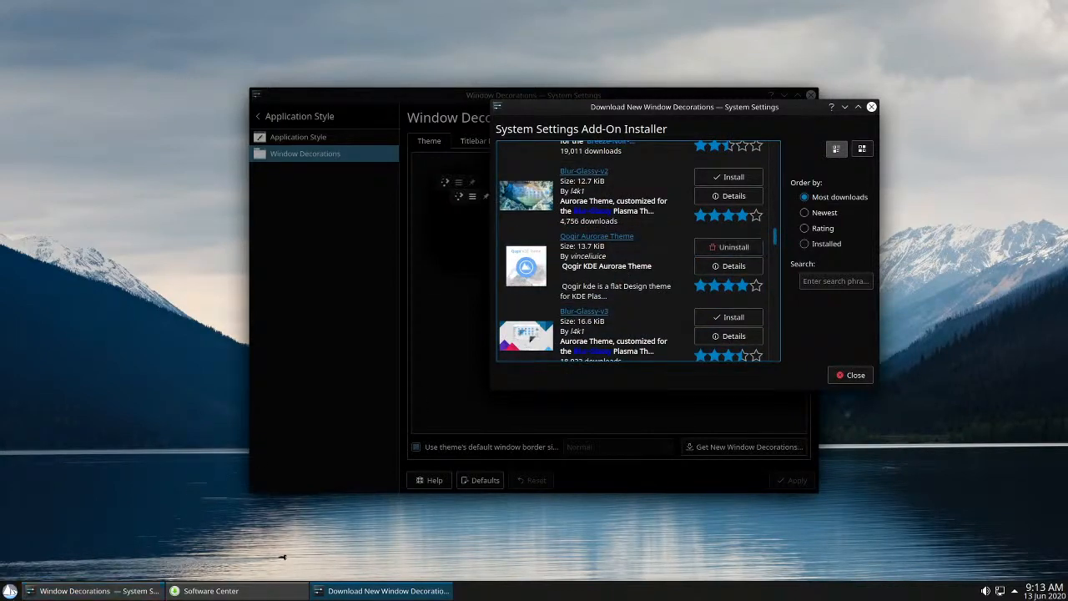
pyautogui.click(9, 591)
# Step: Show Software Center's update settings, then its Third Party application catalogue
pyautogui.click(209, 591)
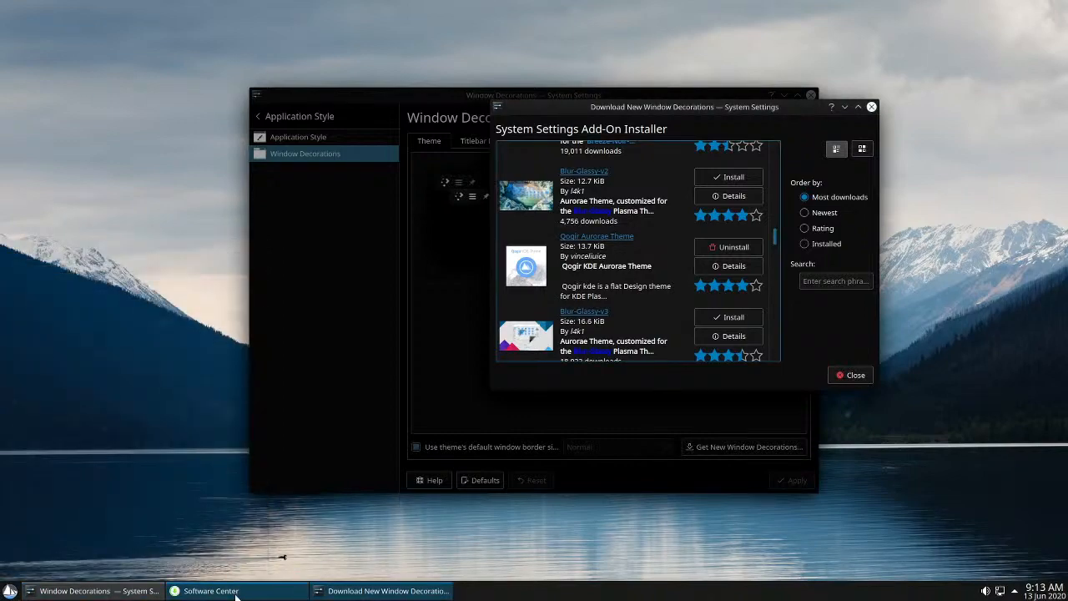
pyautogui.click(303, 232)
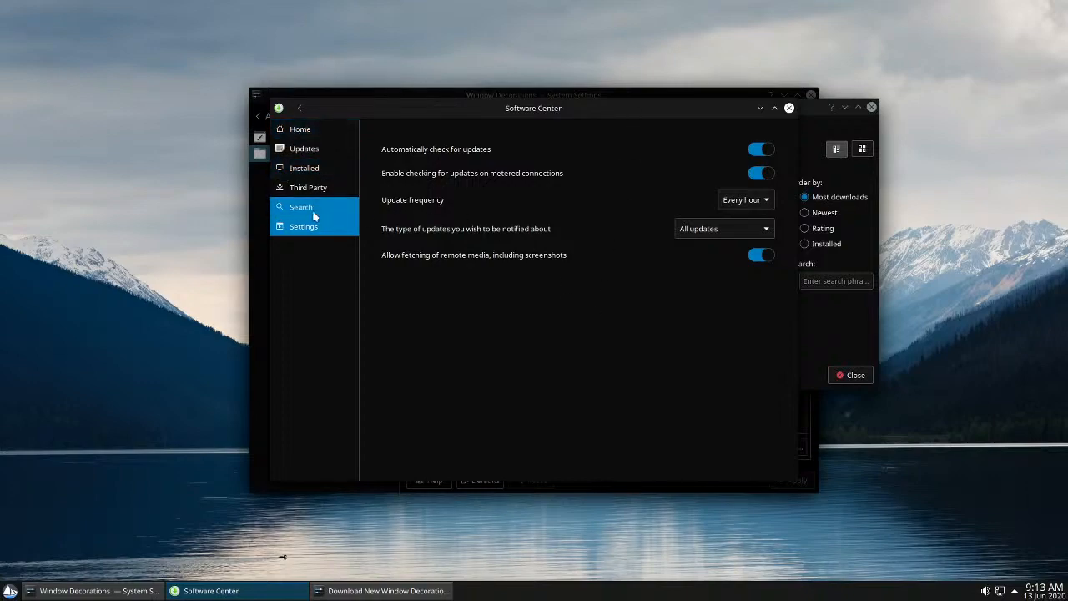
pyautogui.click(300, 206)
pyautogui.click(308, 188)
# Step: Browse the Third Party list, Installed and Home, then return to Software Center Settings
pyautogui.scroll(-10, 547, 275)
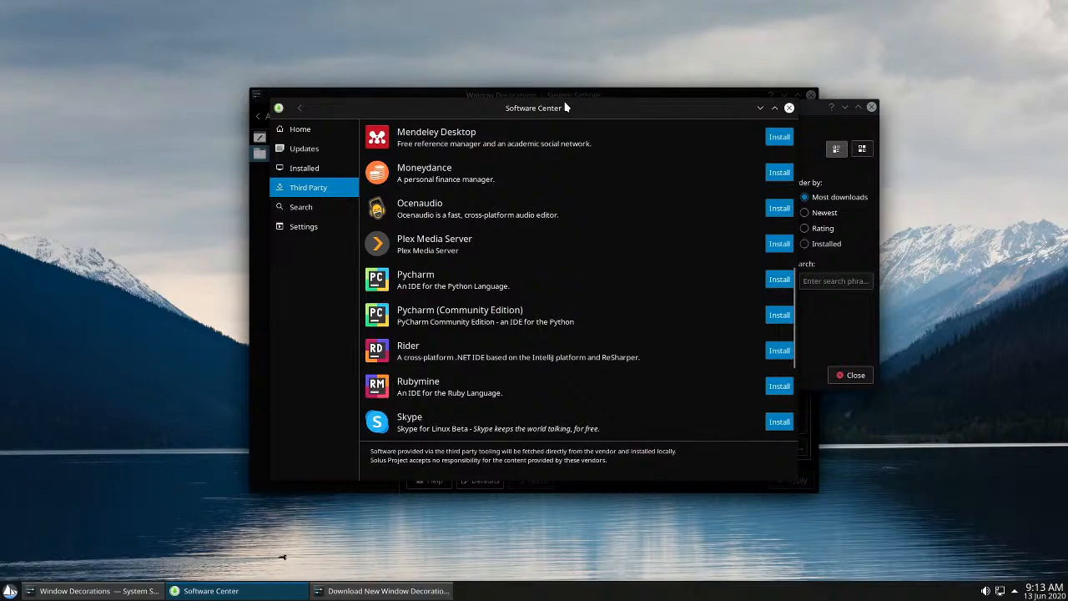
pyautogui.scroll(-5, 588, 251)
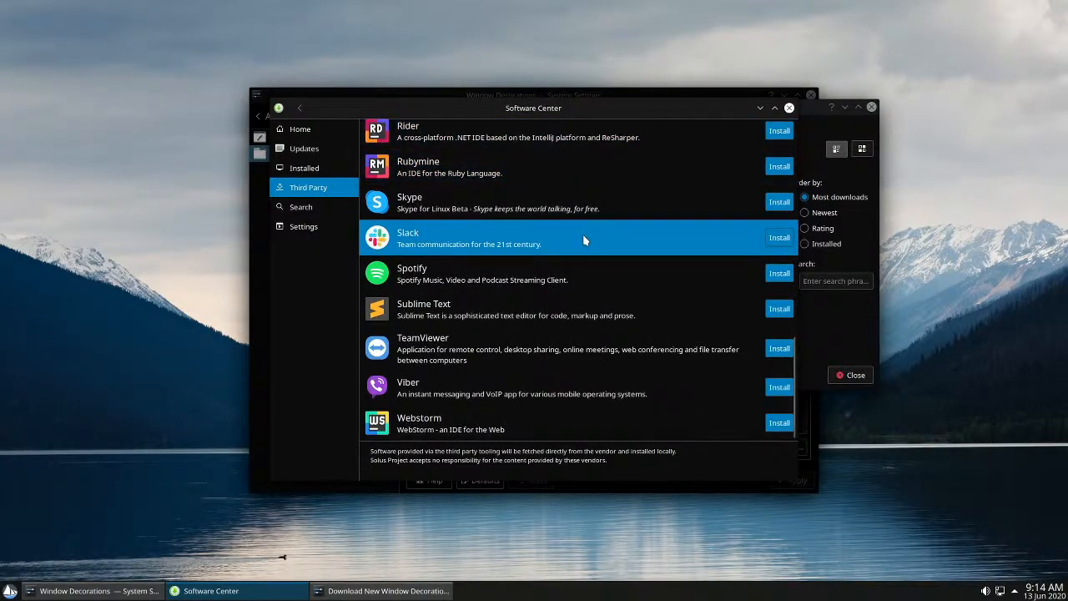
pyautogui.scroll(3, 584, 222)
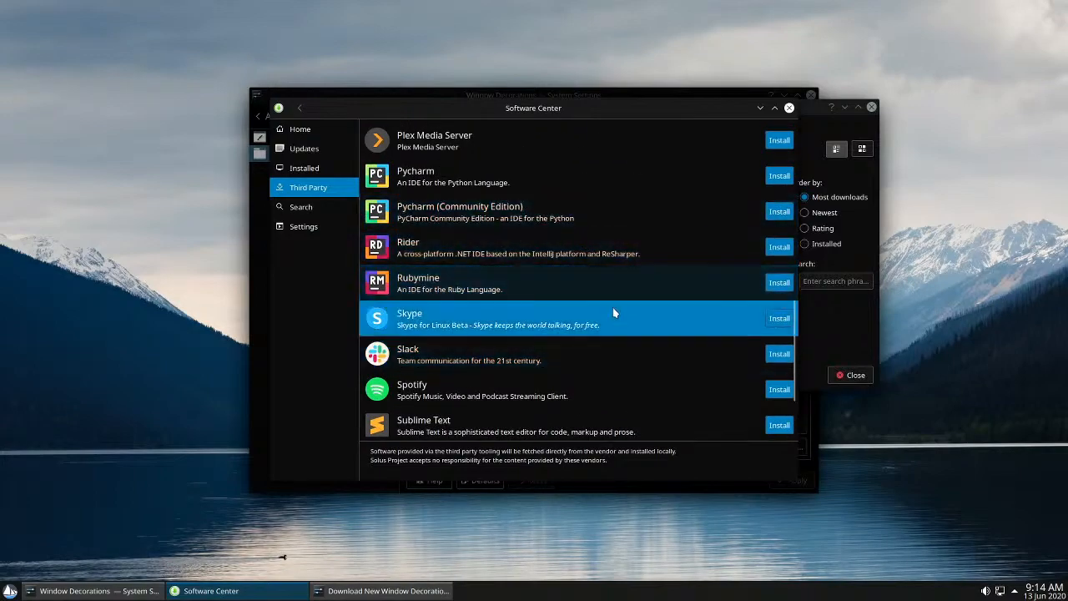
pyautogui.scroll(10, 610, 300)
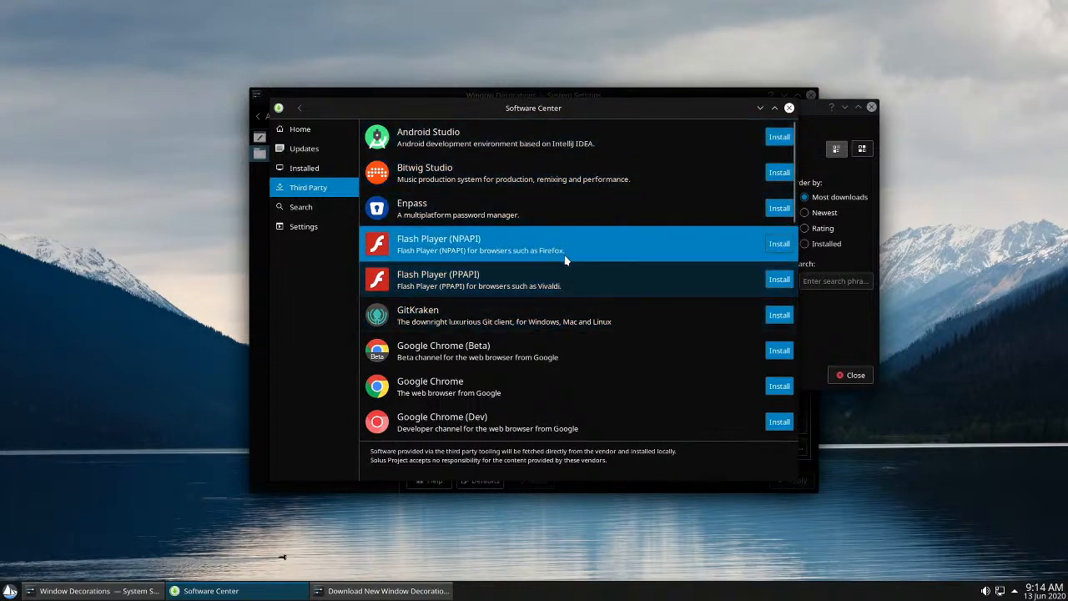
pyautogui.scroll(-5, 565, 256)
pyautogui.scroll(-2, 561, 264)
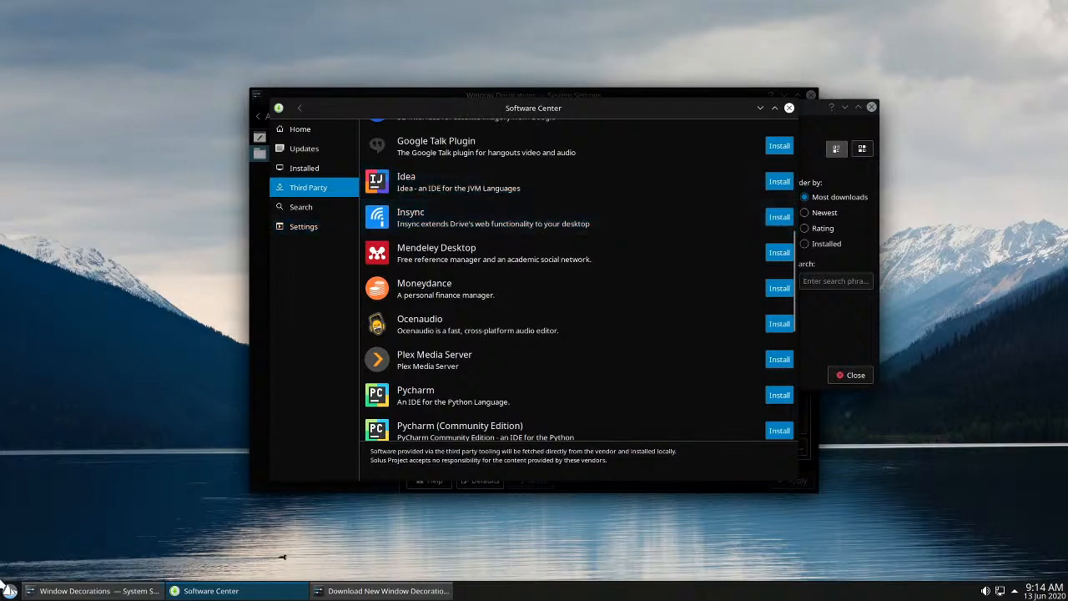
pyautogui.click(307, 167)
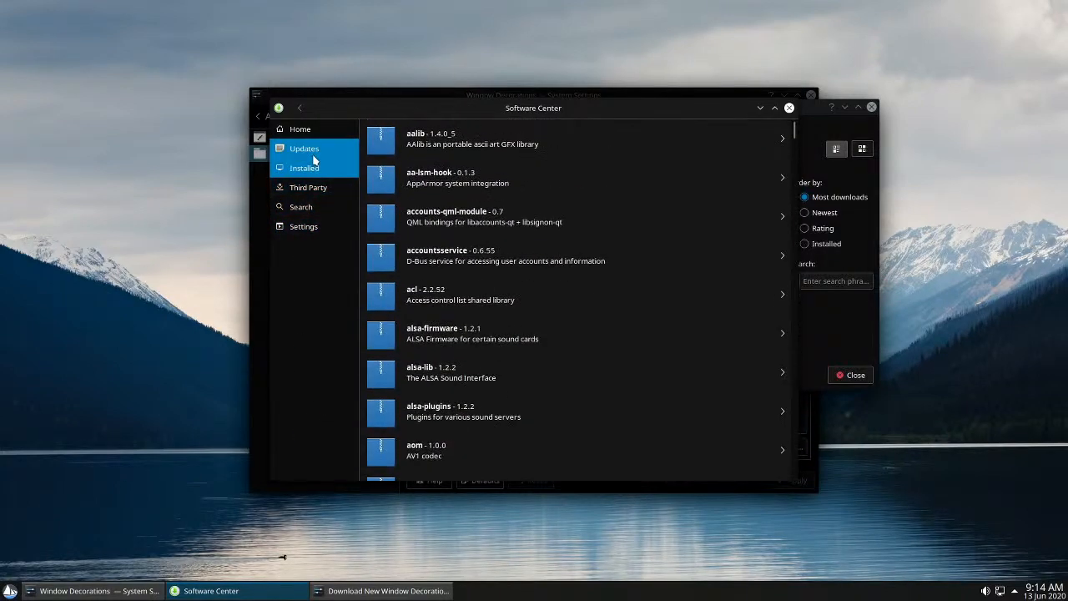
pyautogui.click(316, 131)
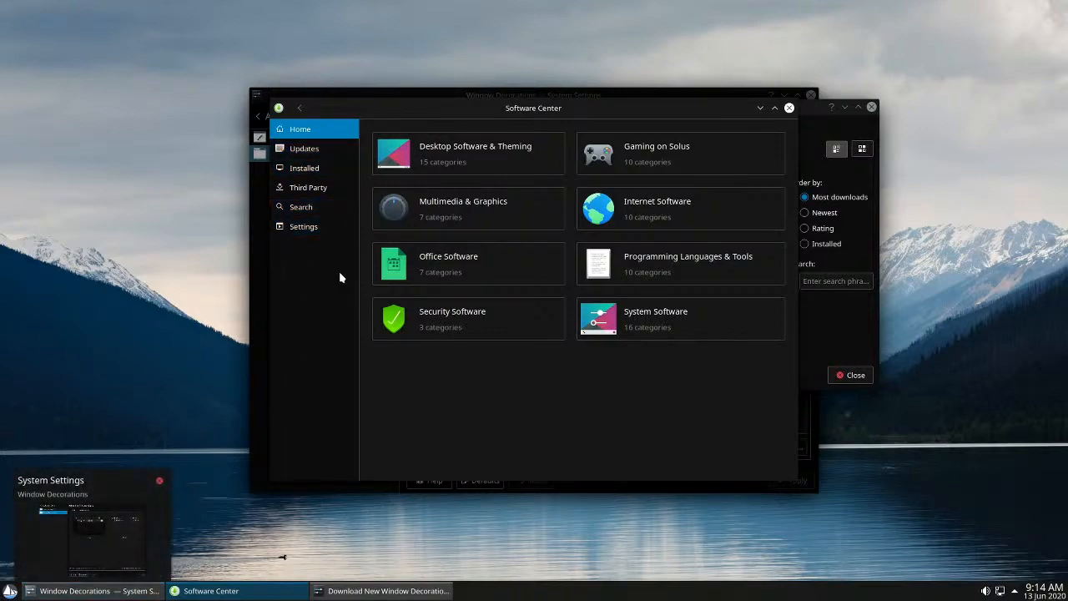
pyautogui.click(316, 226)
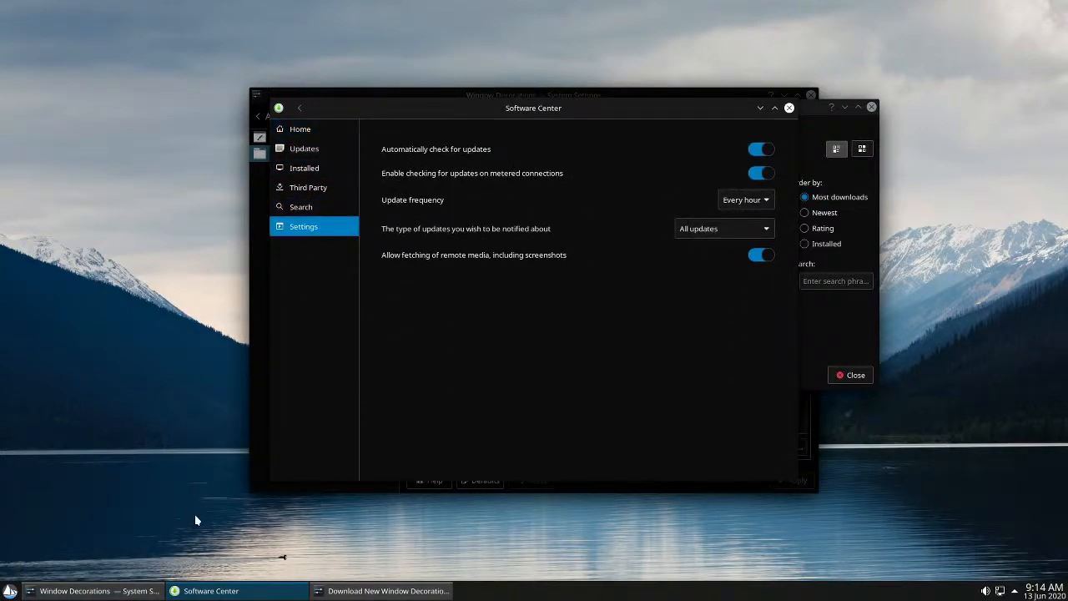
# Step: Open Konsole and run flatpak list and snap list to confirm nothing is installed
pyautogui.press('super')
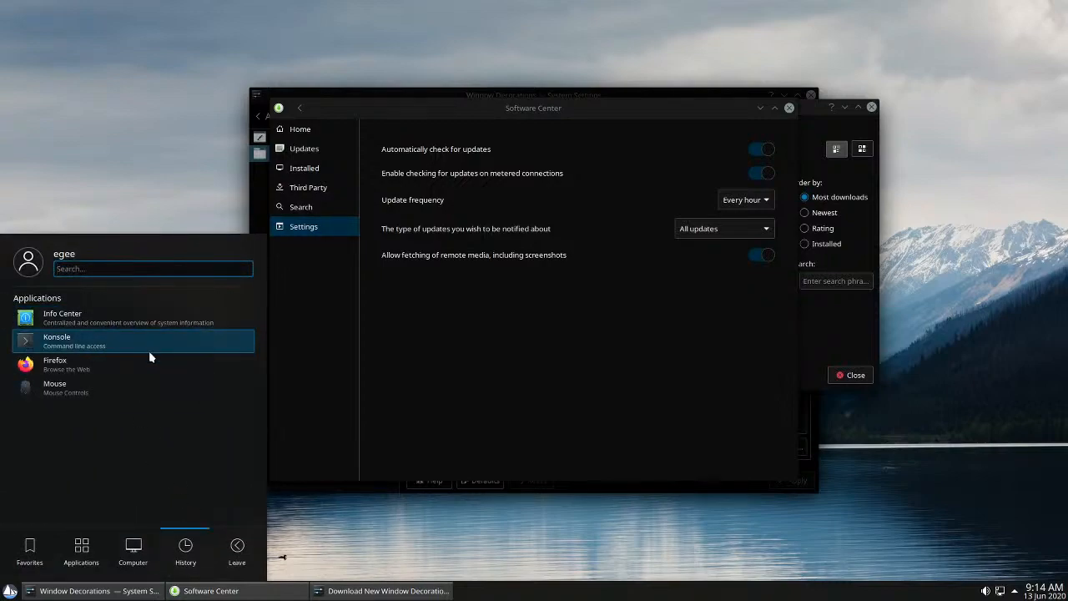
pyautogui.click(115, 341)
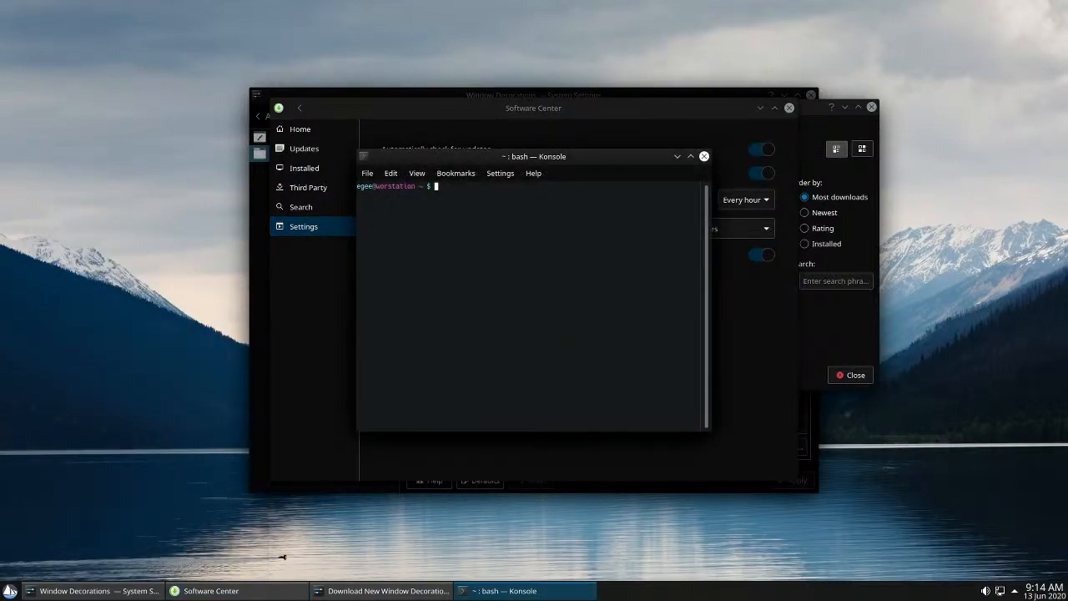
pyautogui.write('flatpak list')
pyautogui.press('Return')
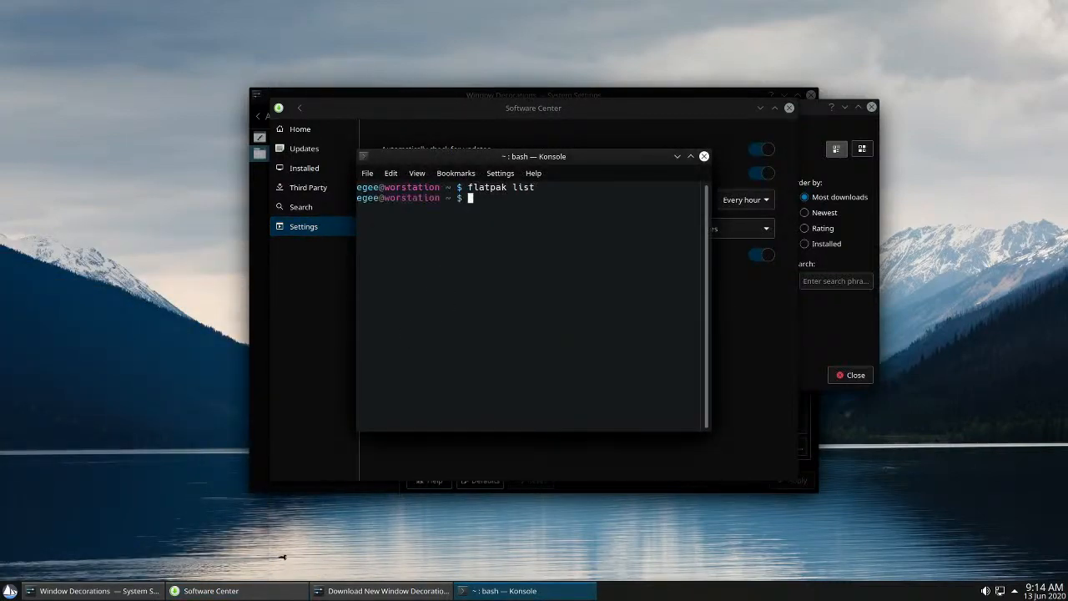
pyautogui.write('snap list')
pyautogui.press('Return')
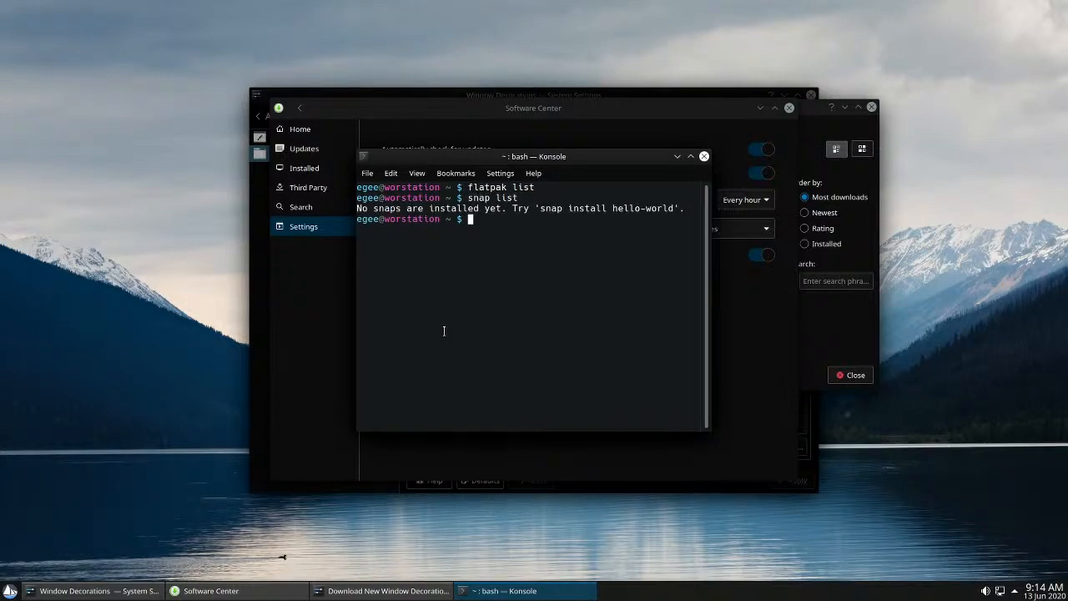
# Step: Run snap install audacity, authenticating with the account password
pyautogui.write('snap install audacity')
pyautogui.press('Return')
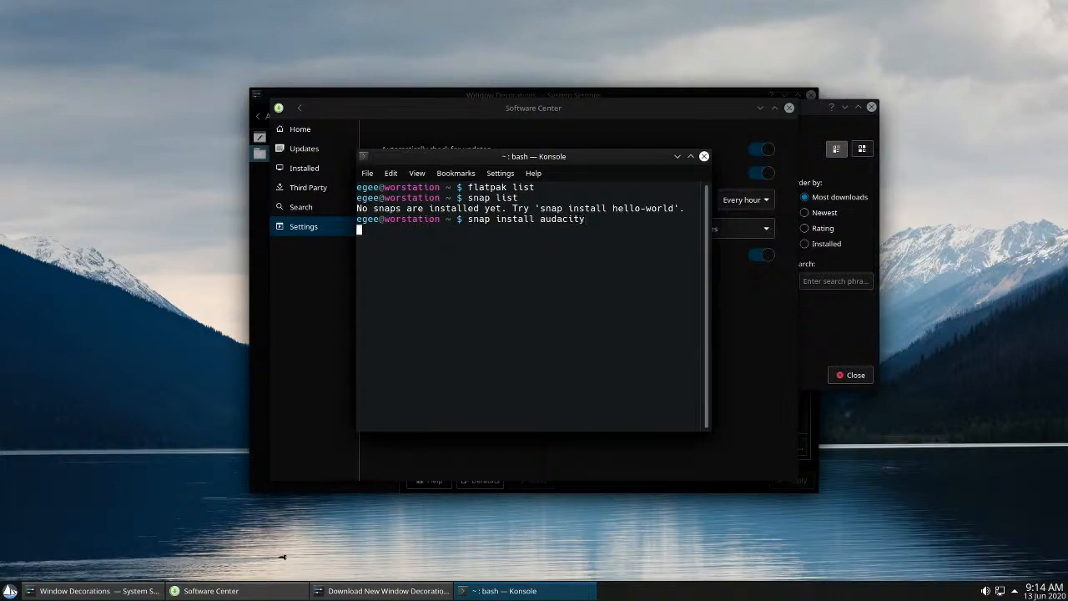
pyautogui.write('•••')
pyautogui.press('Return')
# Step: Open a second Konsole tab and type 'flatpak install'
pyautogui.click(367, 173)
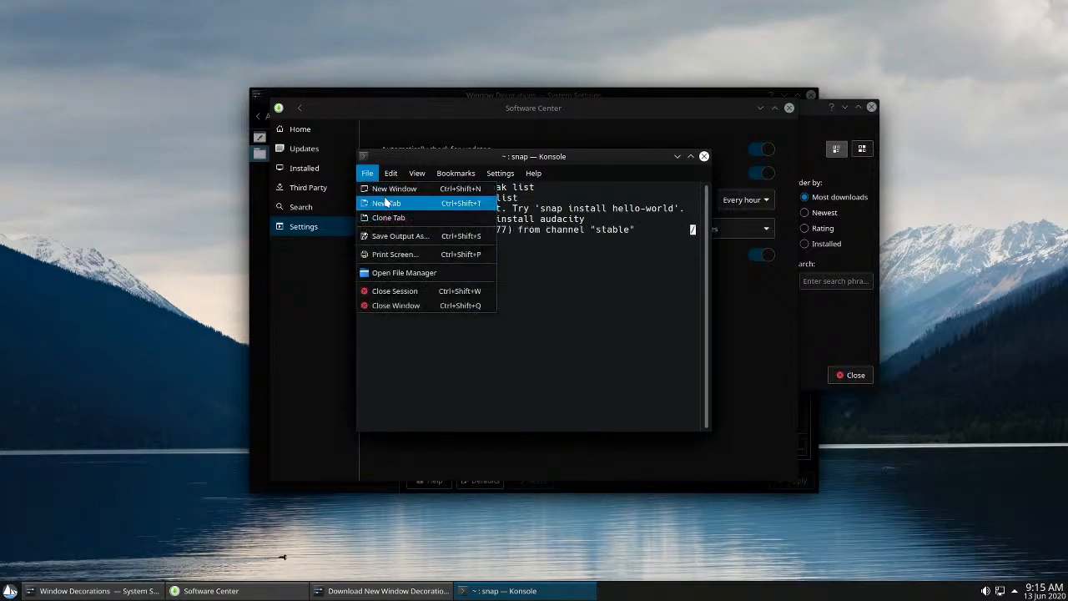
pyautogui.click(393, 202)
pyautogui.write('flatpak install')
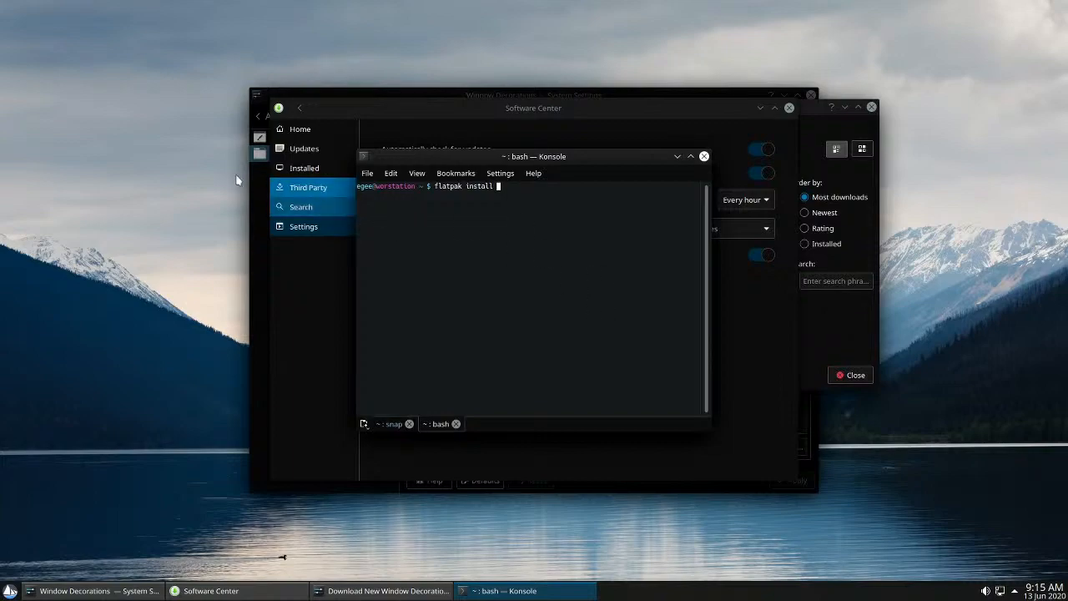
pyautogui.click(9, 590)
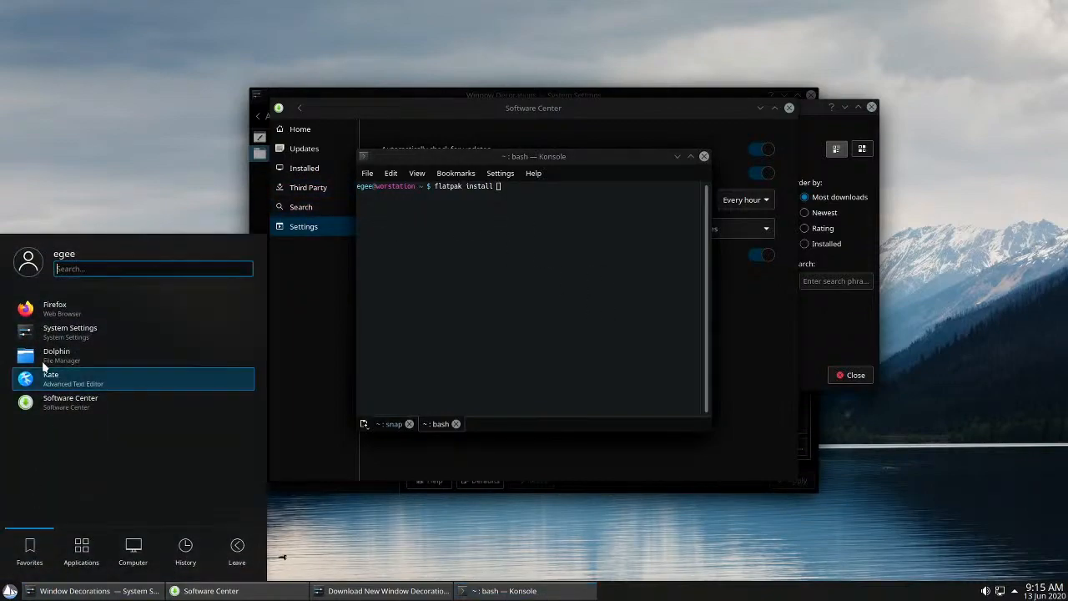
# Step: Launch Firefox on the Solus blog page and select its web address
pyautogui.click(54, 314)
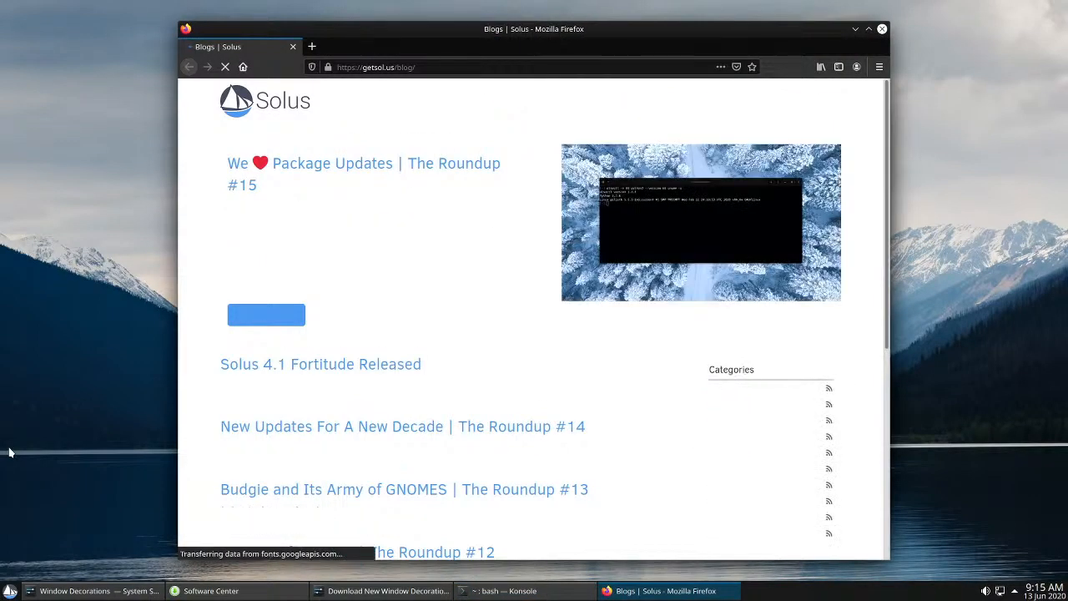
pyautogui.click(455, 67)
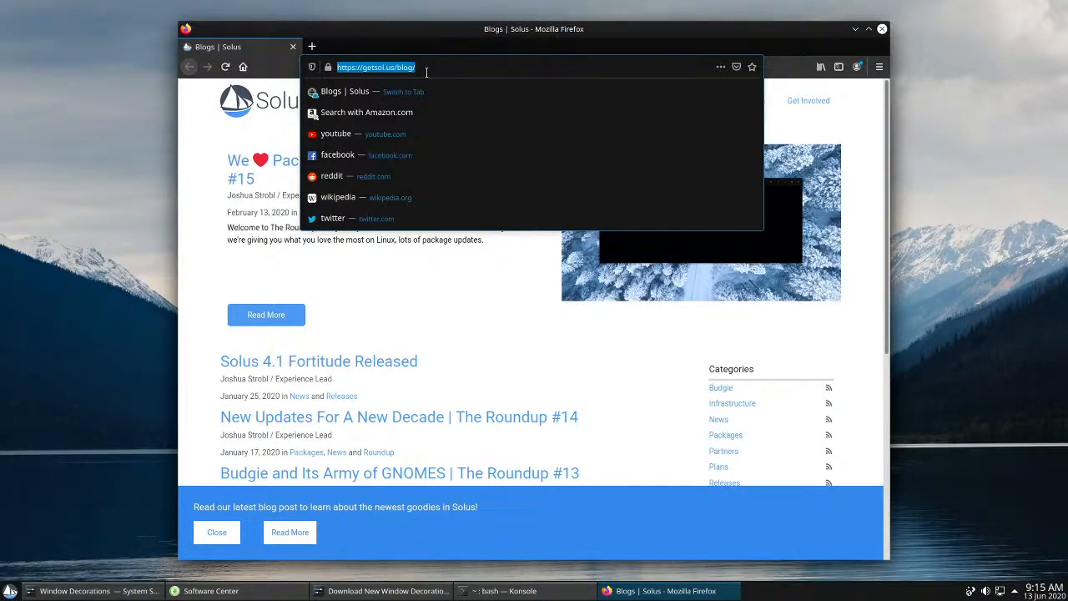
# Step: Switch back to Konsole to check the audacity snap install, opening and closing a spare tab
pyautogui.hotkey('alt', 'Tab')
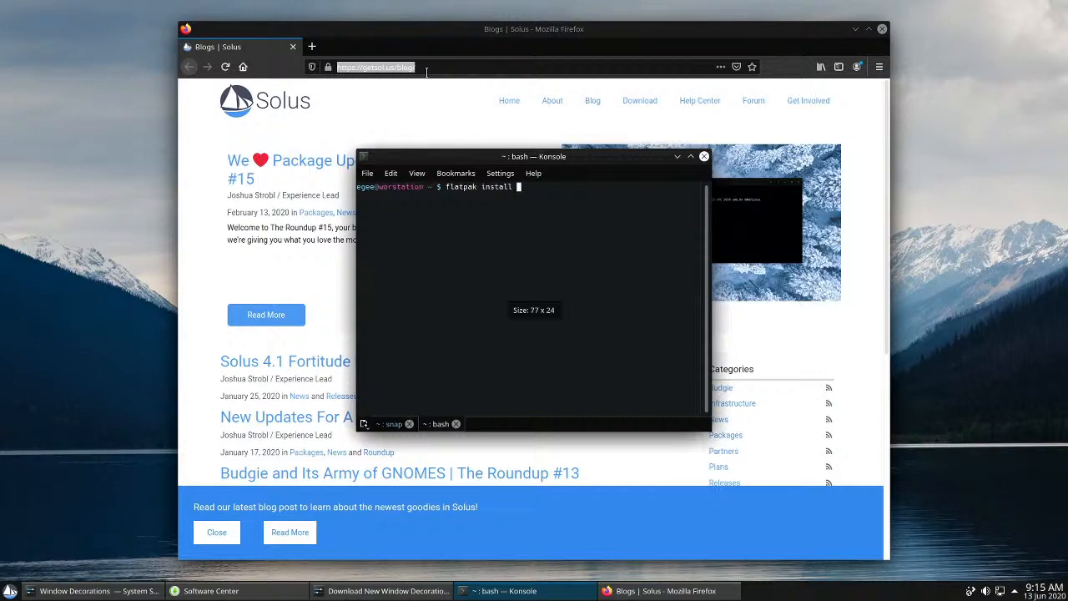
pyautogui.click(391, 424)
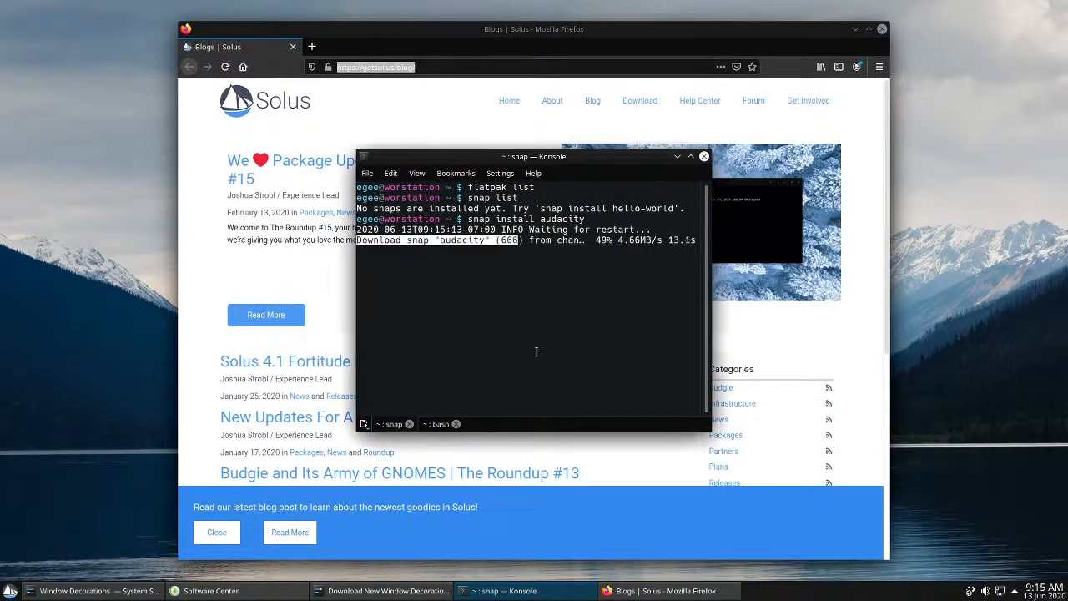
pyautogui.click(439, 423)
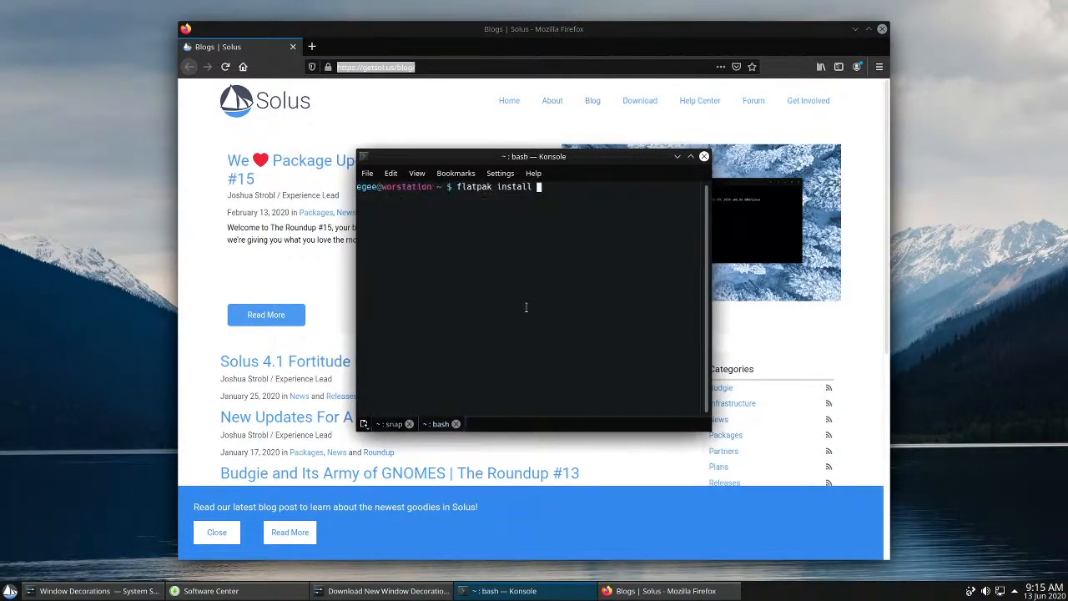
pyautogui.click(391, 424)
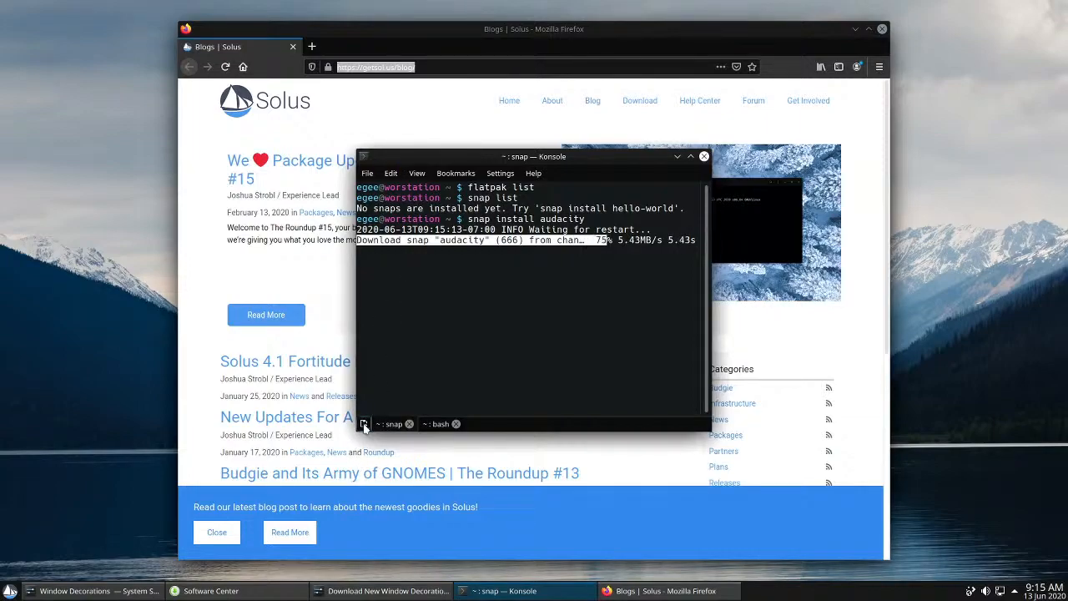
pyautogui.click(364, 424)
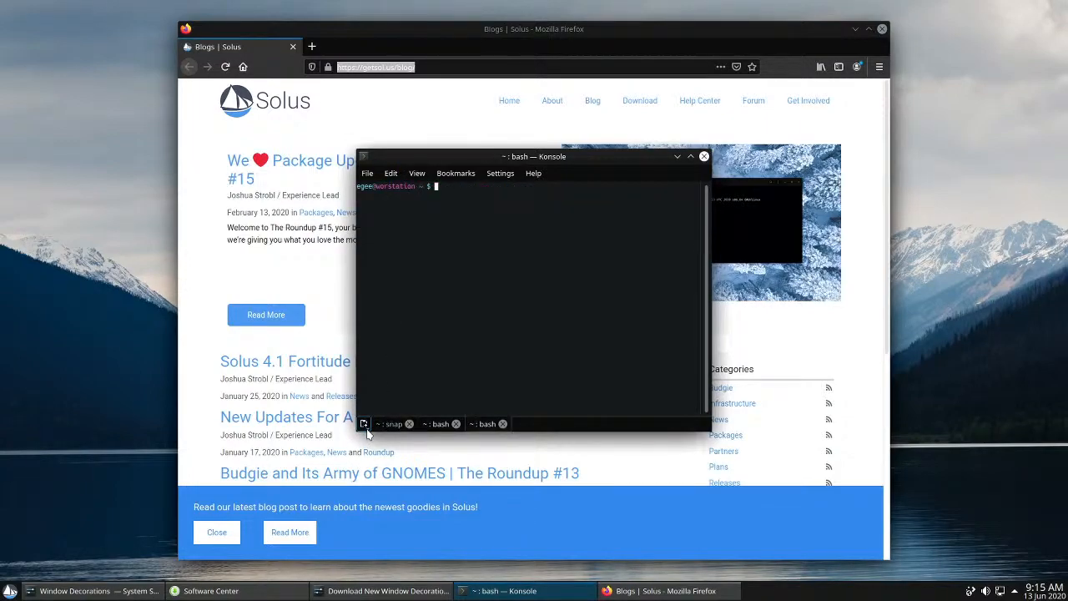
pyautogui.click(503, 424)
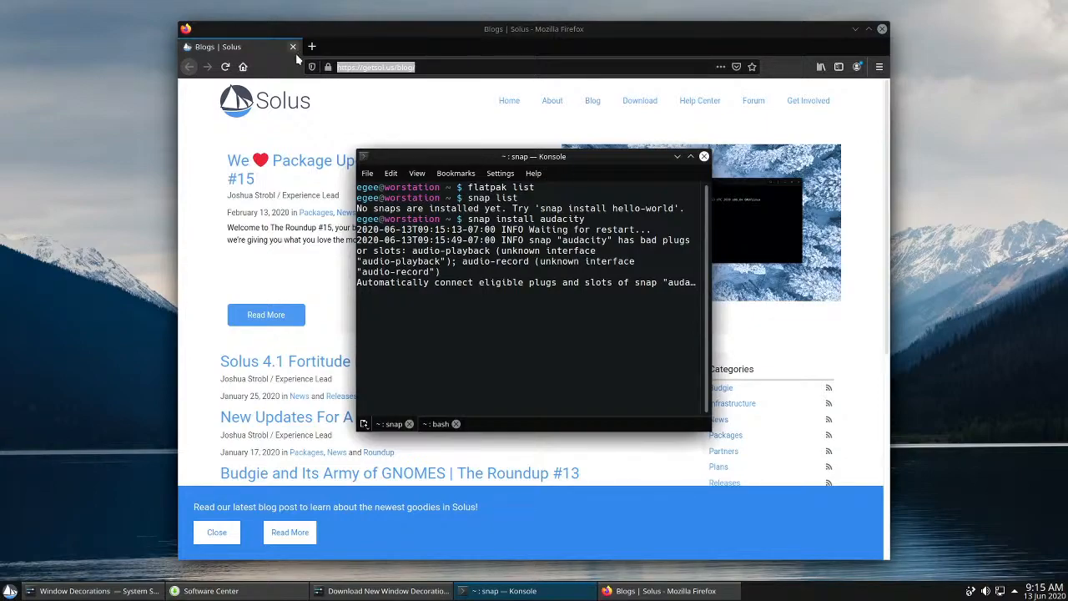
# Step: Search the web for 'flathub' and open the flathub.org website from the results
pyautogui.click(433, 67)
pyautogui.write('flathub')
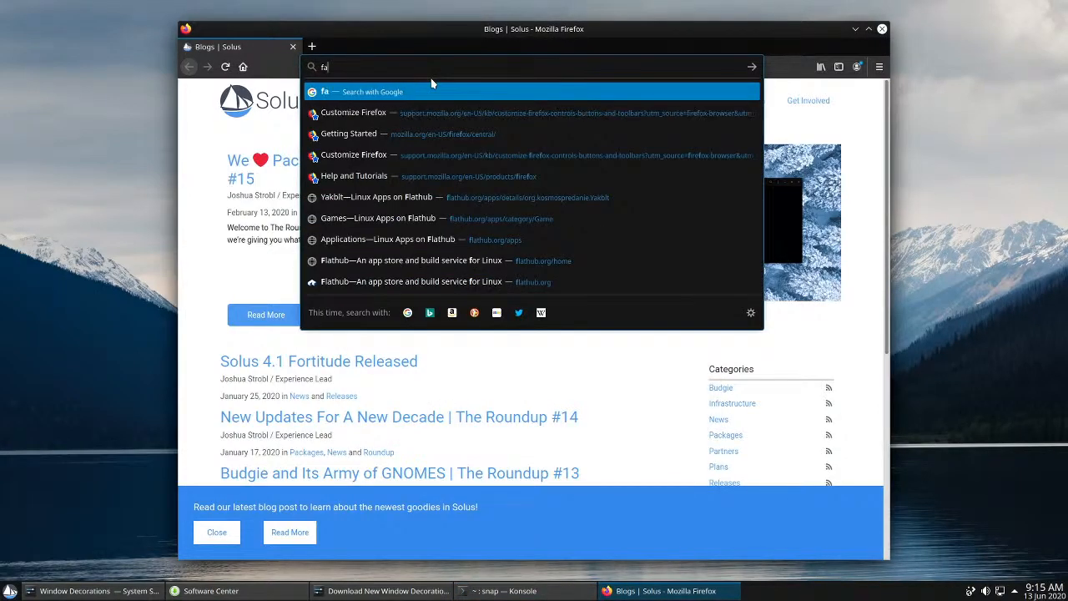
pyautogui.press('Return')
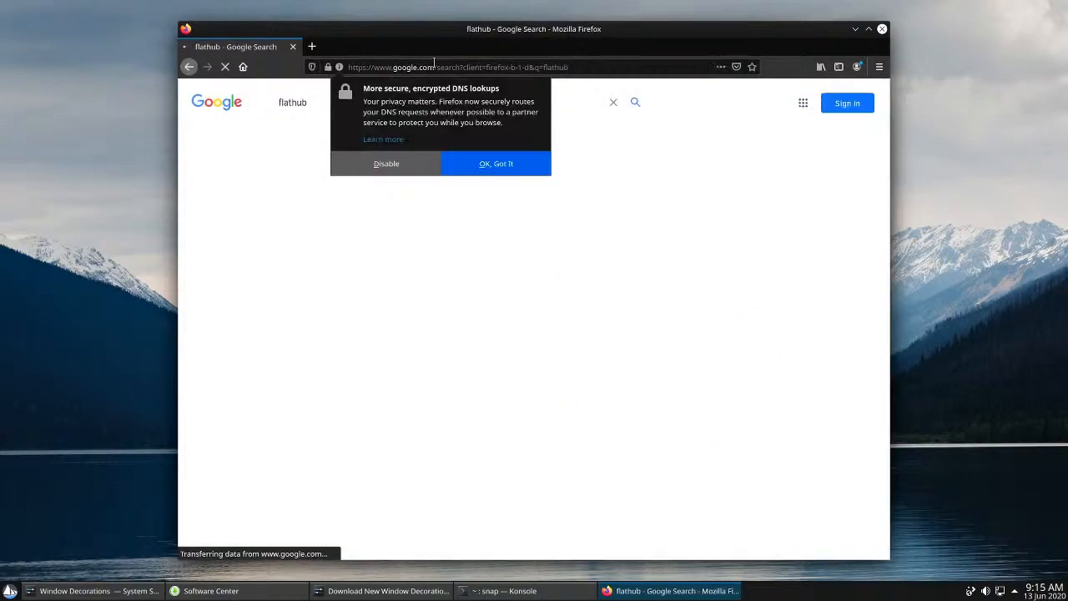
pyautogui.click(512, 171)
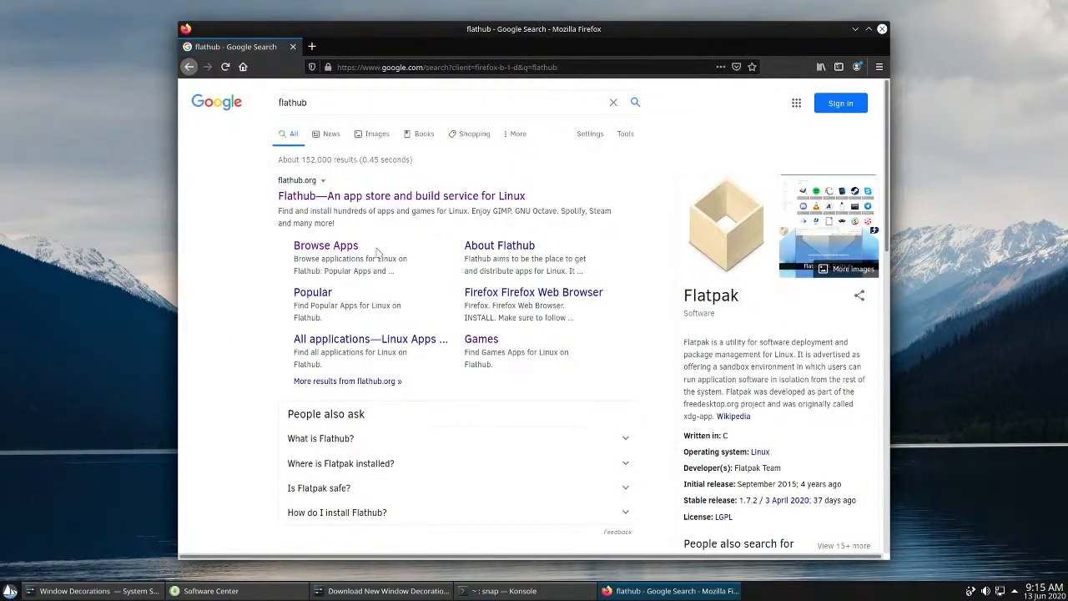
pyautogui.click(374, 200)
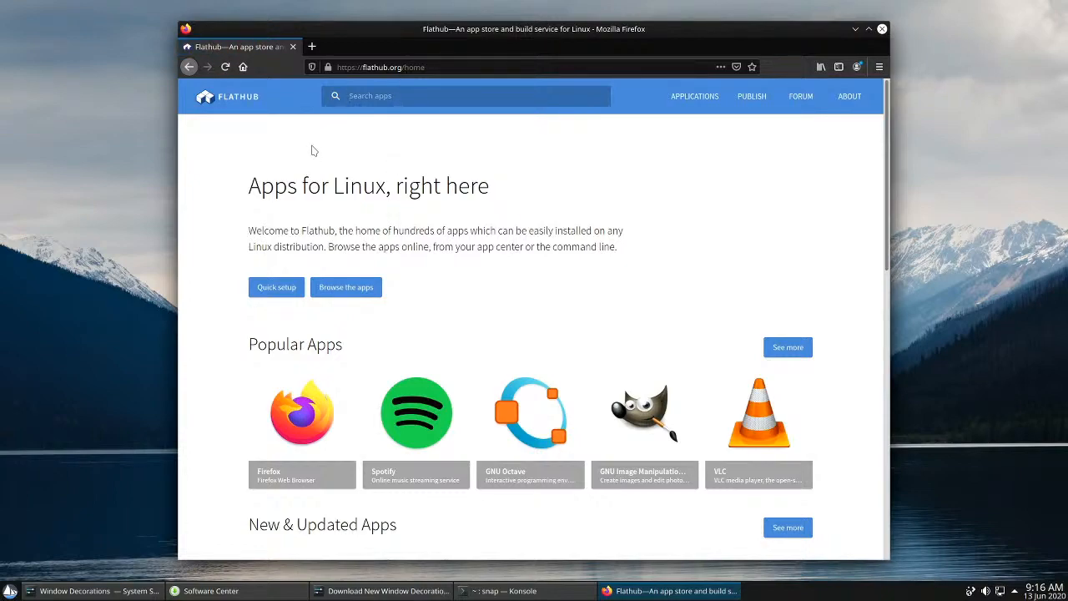
# Step: Search Flathub for 'stress' and open the GtkStressTesting app page
pyautogui.write('stress')
pyautogui.press('Return')
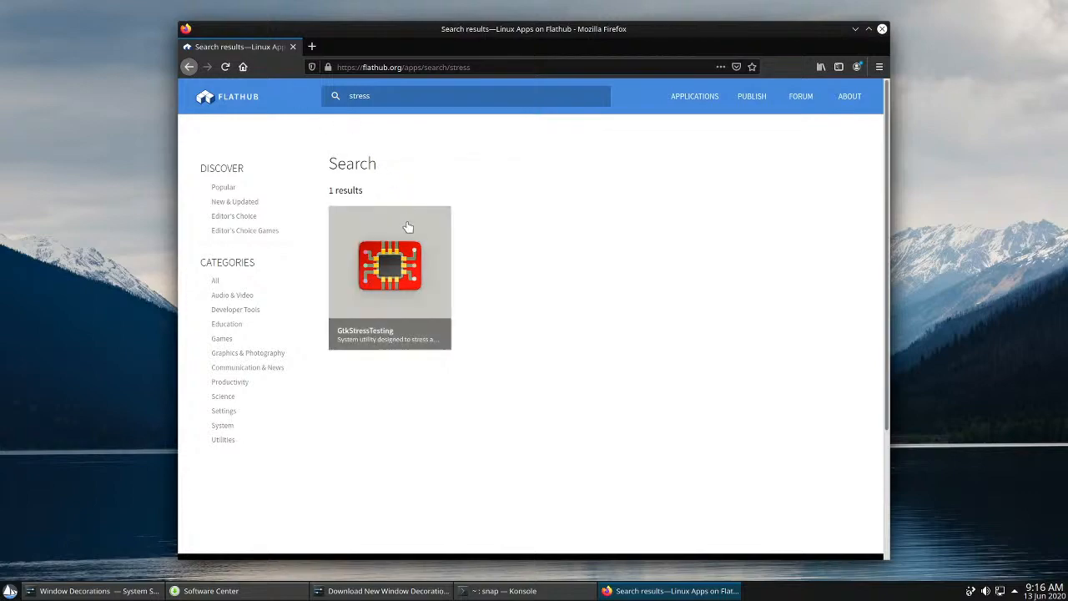
pyautogui.click(407, 244)
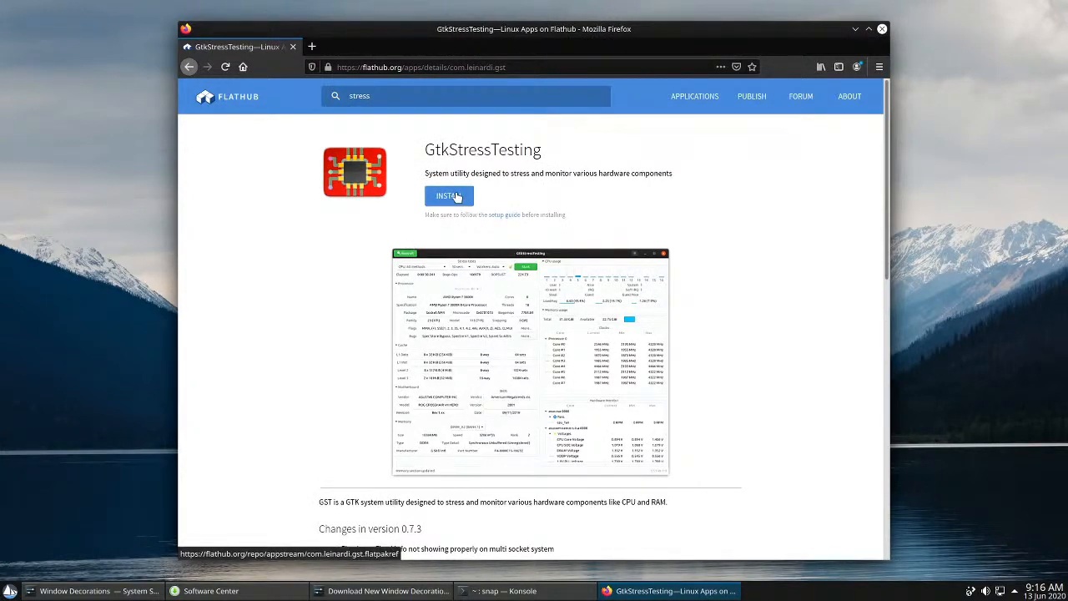
# Step: Start installing GtkStressTesting from its Flathub page's Install button
pyautogui.doubleClick(469, 147)
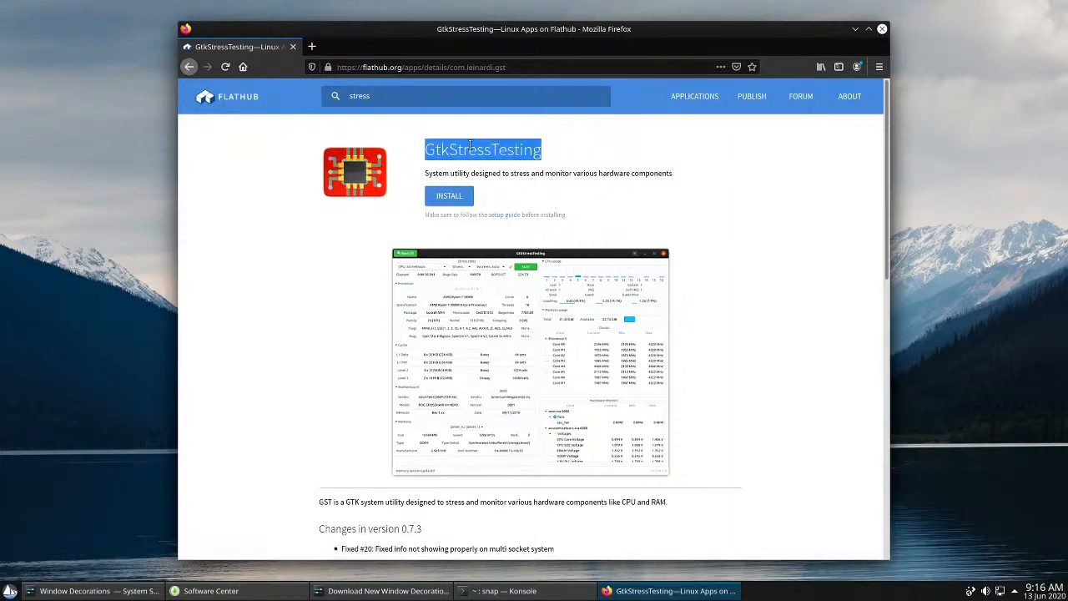
pyautogui.click(508, 163)
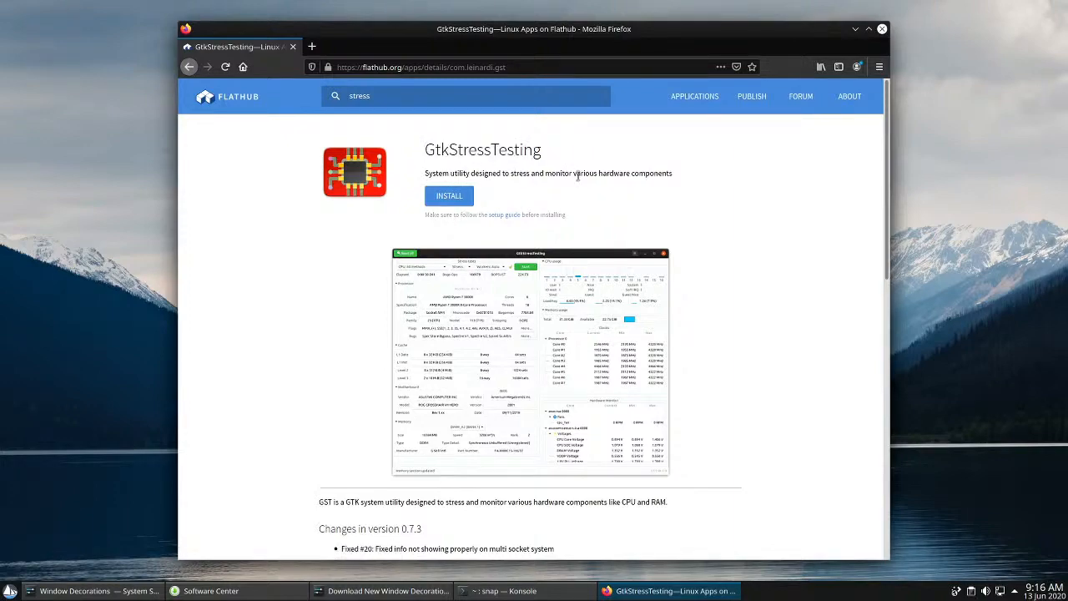
pyautogui.click(448, 198)
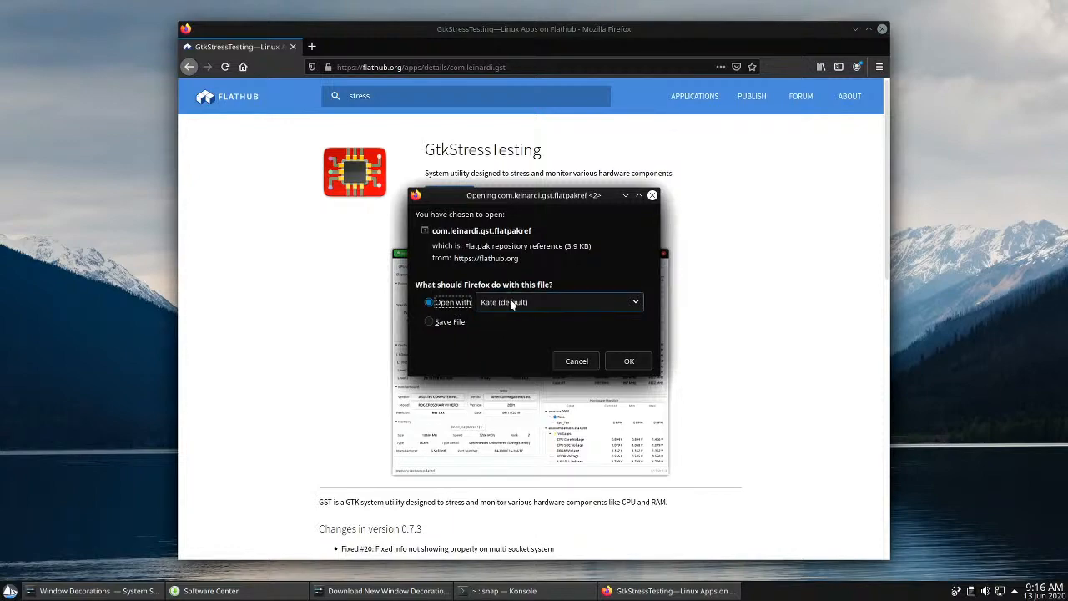
# Step: Cancel the flatpakref download prompts and scroll down to the command-line instructions
pyautogui.click(587, 362)
pyautogui.scroll(-5, 729, 299)
pyautogui.click(576, 361)
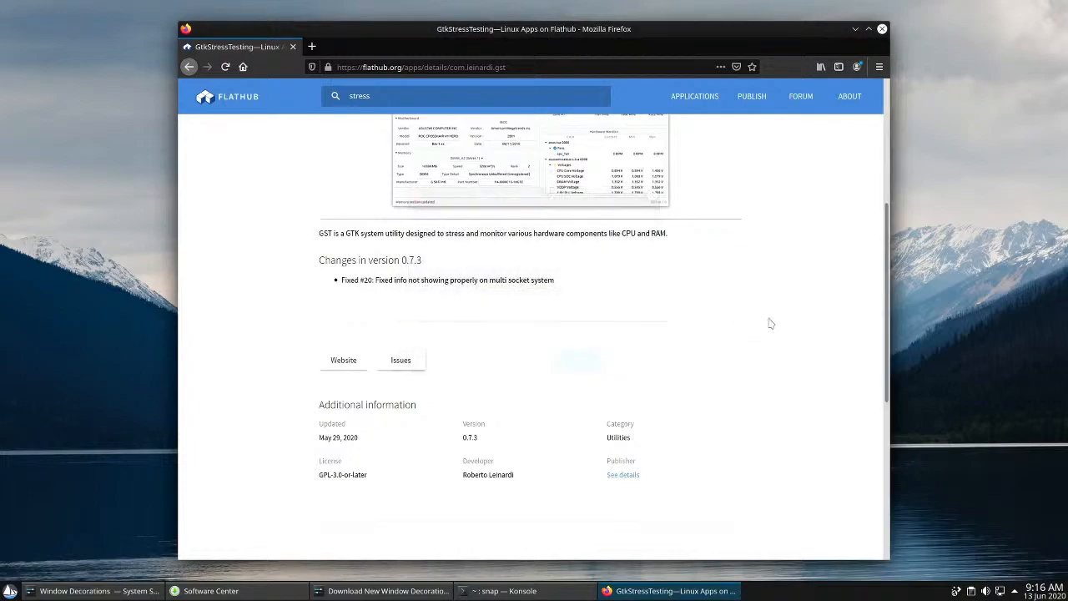
pyautogui.scroll(5, 706, 298)
pyautogui.doubleClick(486, 150)
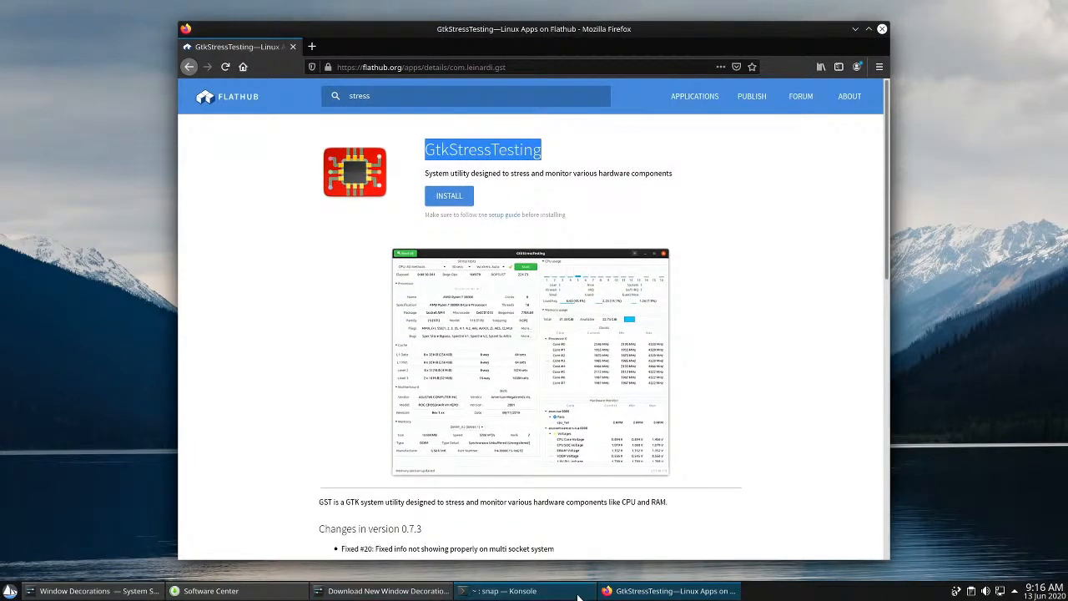
pyautogui.scroll(-5, 478, 315)
pyautogui.scroll(-3, 478, 316)
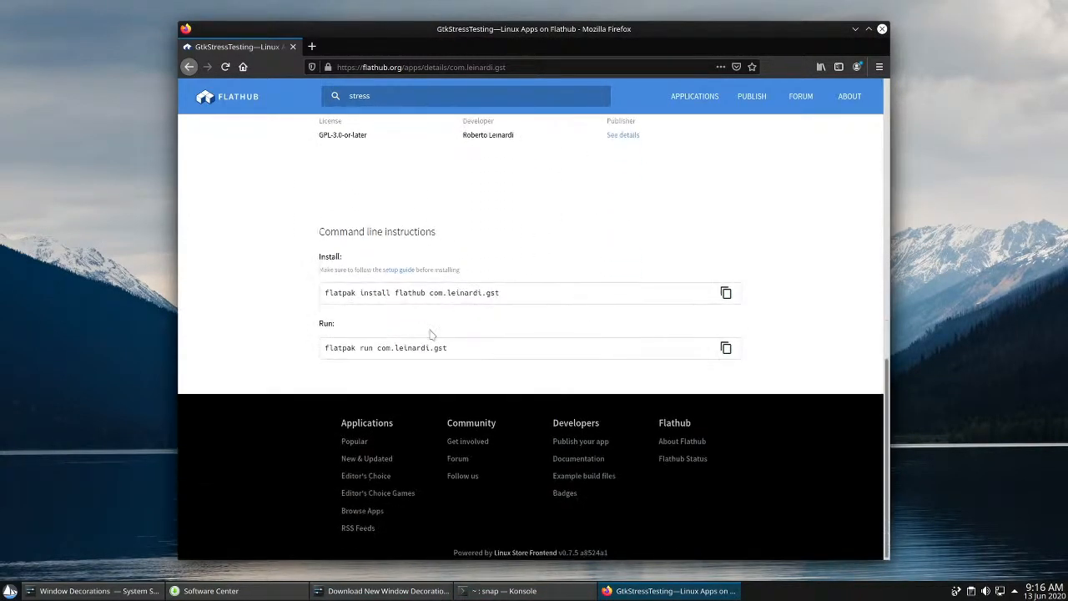
# Step: Run 'flatpak install flathub com.leinardi.gst' in a new Konsole session, which fails without a flathub remote
pyautogui.click(725, 293)
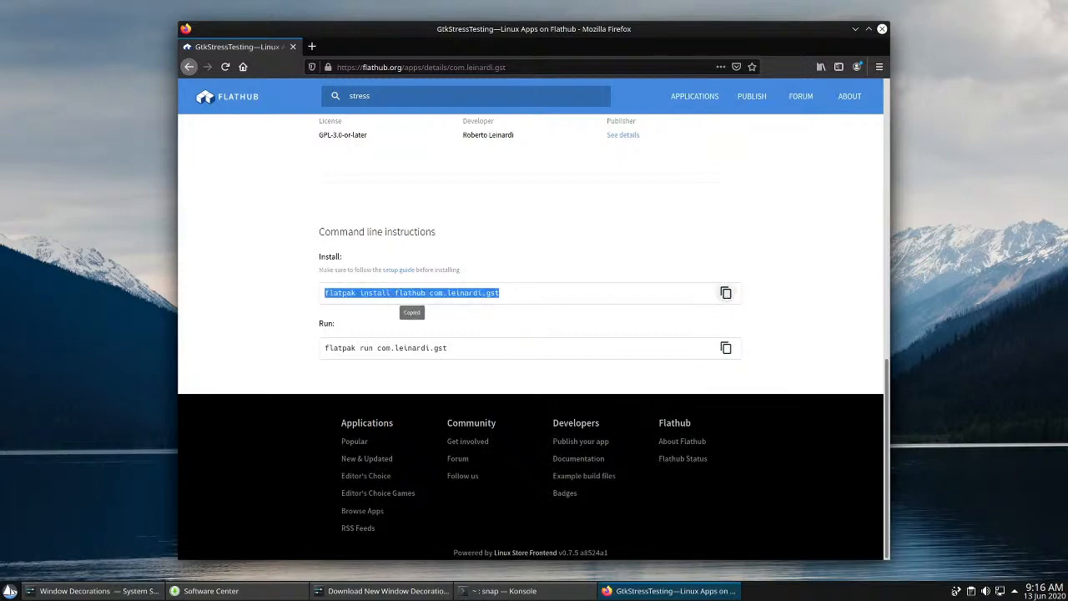
pyautogui.click(500, 591)
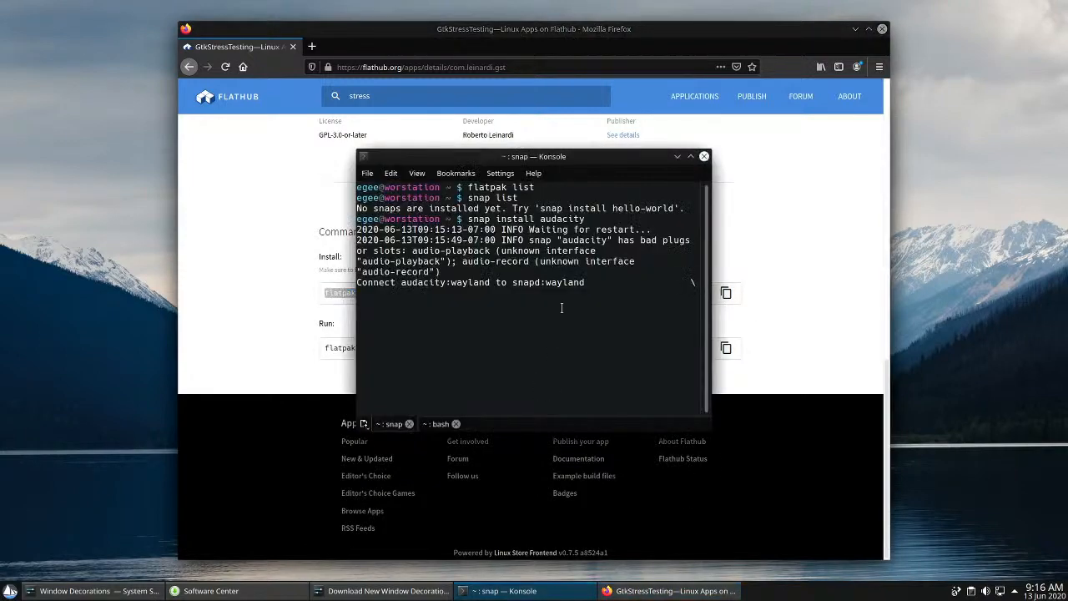
pyautogui.click(367, 173)
pyautogui.click(392, 204)
pyautogui.hotkey('ctrl', 'shift', 'v')
pyautogui.press('Return')
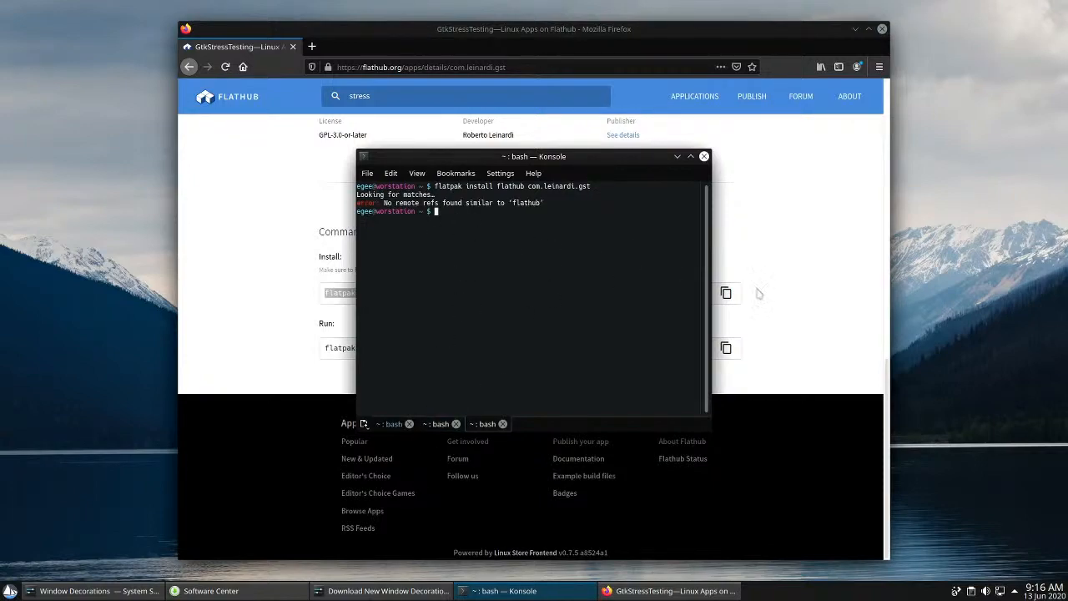
# Step: Open flatpak.org's setup guide for Solus and select the eopkg flatpak install command
pyautogui.click(818, 288)
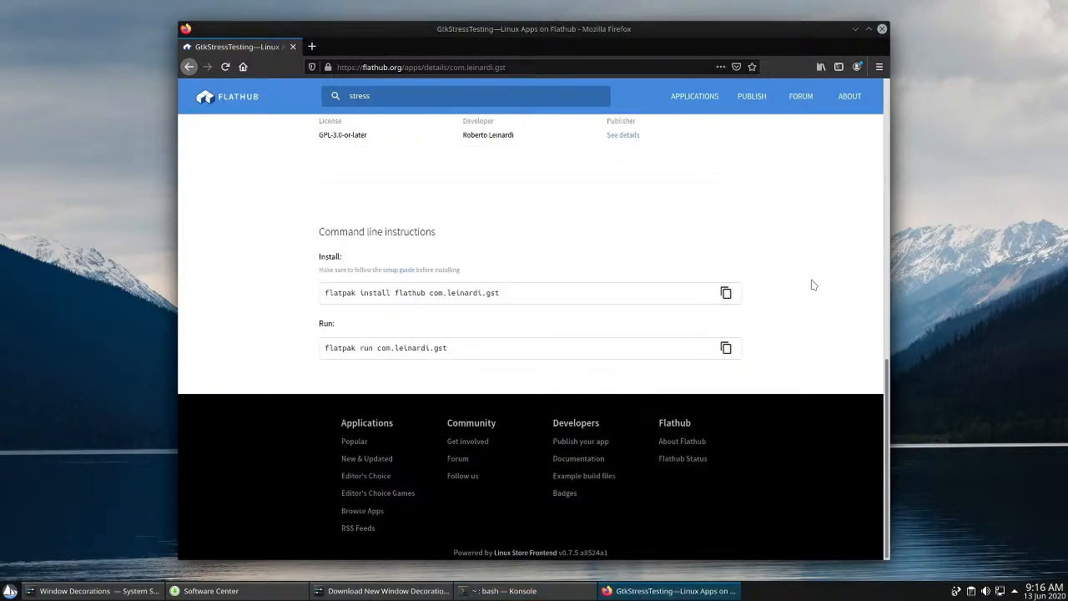
pyautogui.click(397, 270)
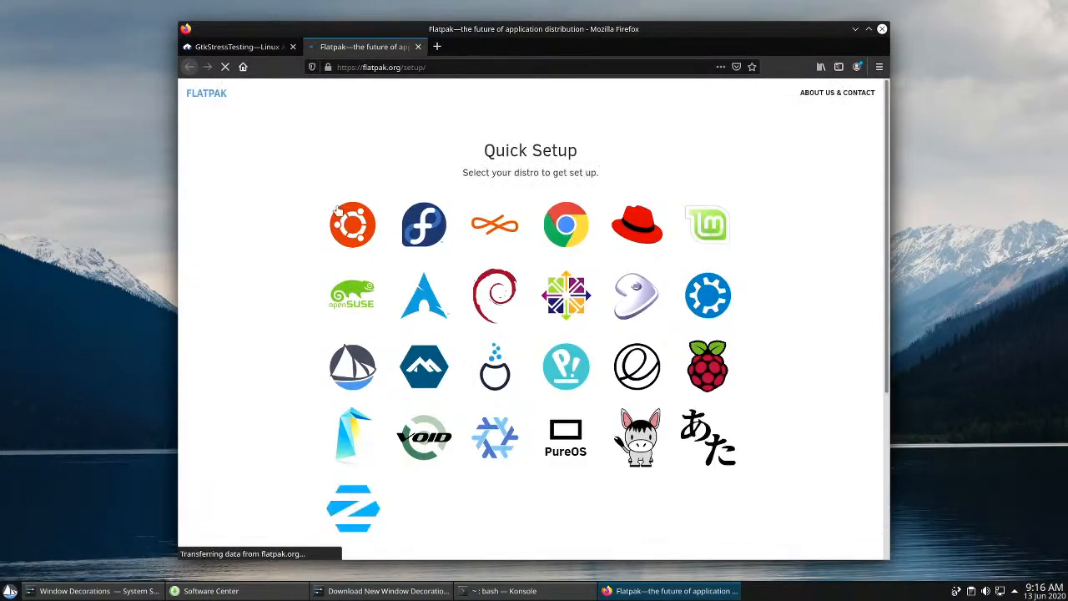
pyautogui.click(349, 381)
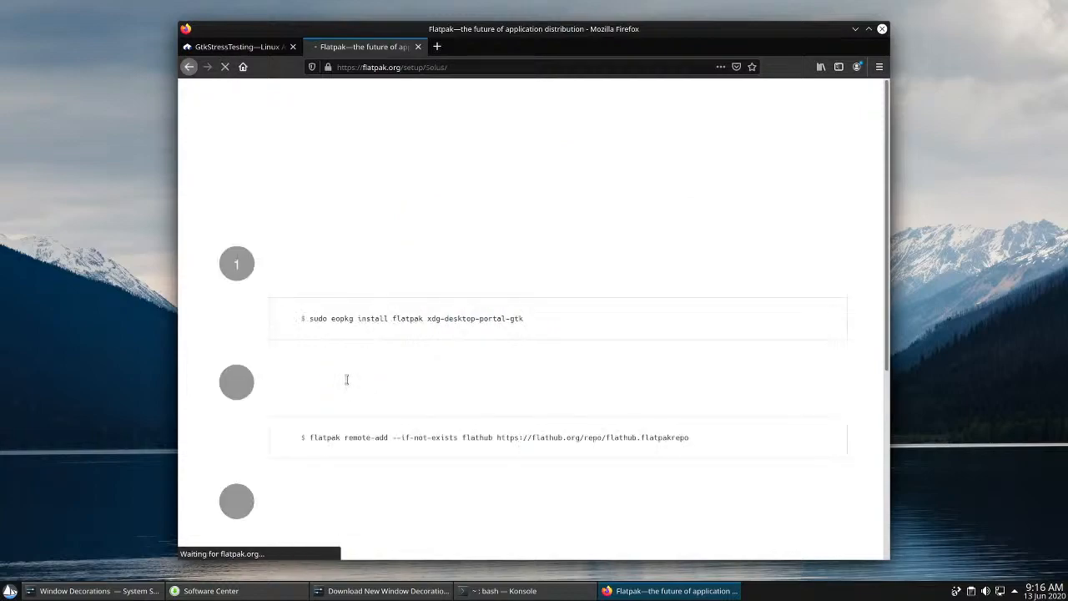
pyautogui.scroll(-5, 617, 292)
pyautogui.scroll(3, 606, 287)
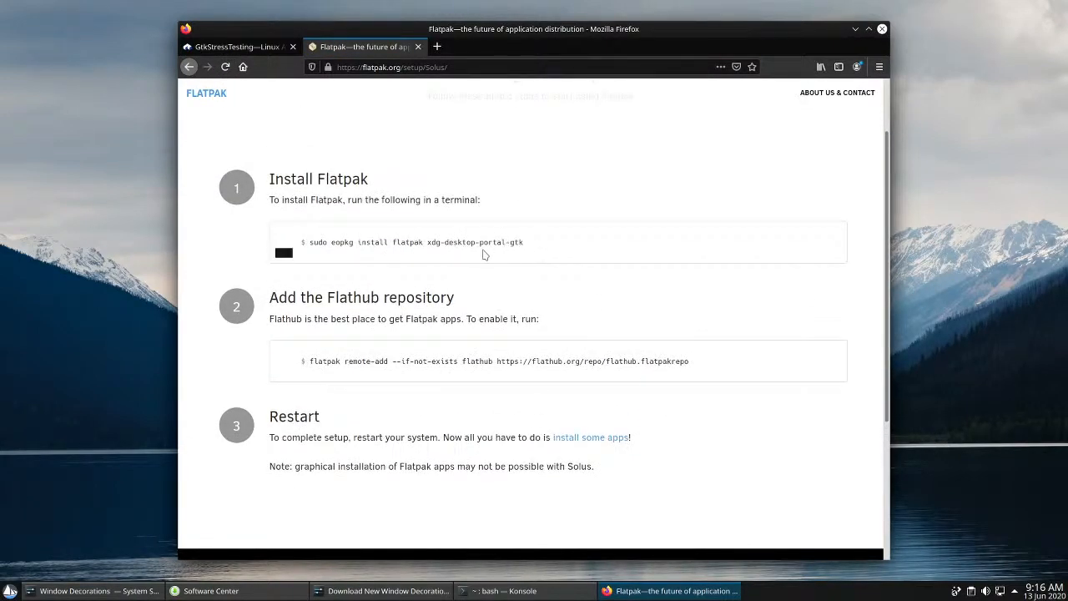
pyautogui.moveTo(524, 243); pyautogui.dragTo(307, 244)
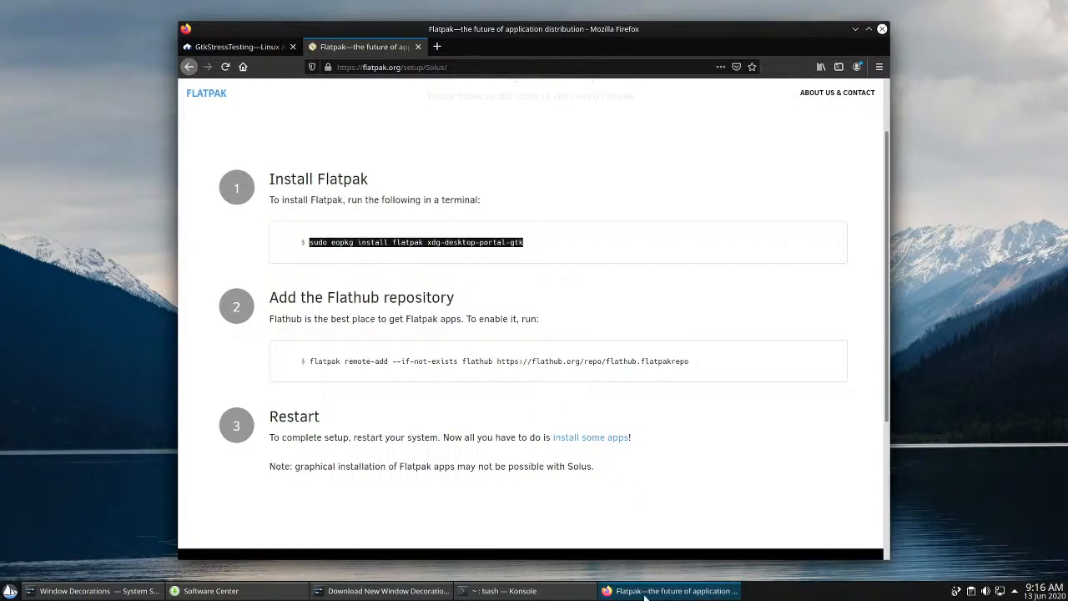
# Step: Run 'sudo eopkg install flatpak xdg-desktop-portal-gtk', entering the password and answering yes
pyautogui.click(524, 591)
pyautogui.moveTo(520, 327); pyautogui.dragTo(520, 321)
pyautogui.hotkey('ctrl', 'shift', 'v')
pyautogui.press('Return')
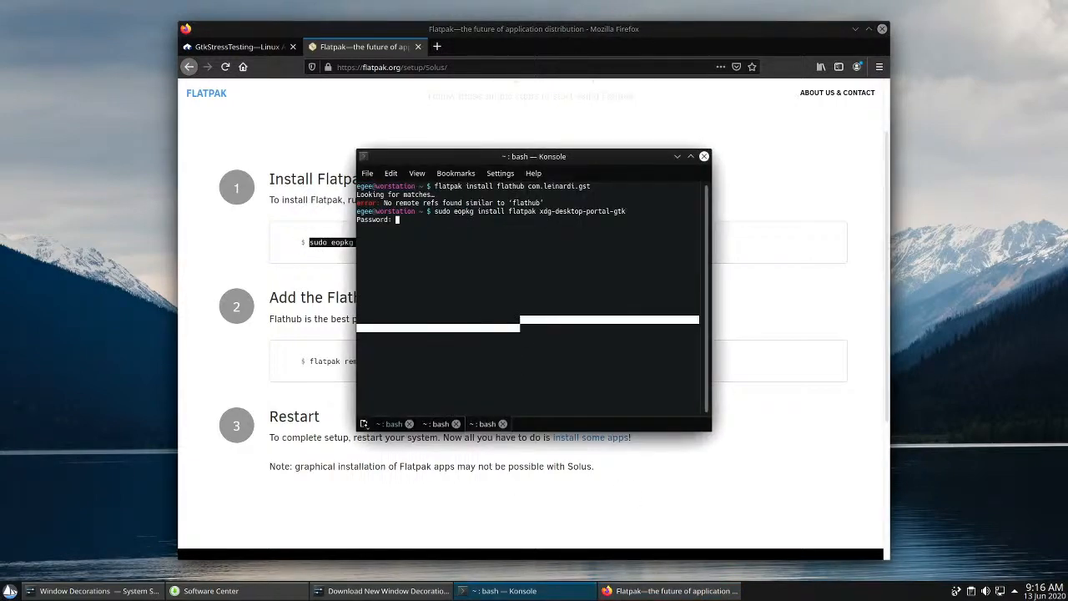
pyautogui.hotkey('ctrl', '+')
pyautogui.press('Return')
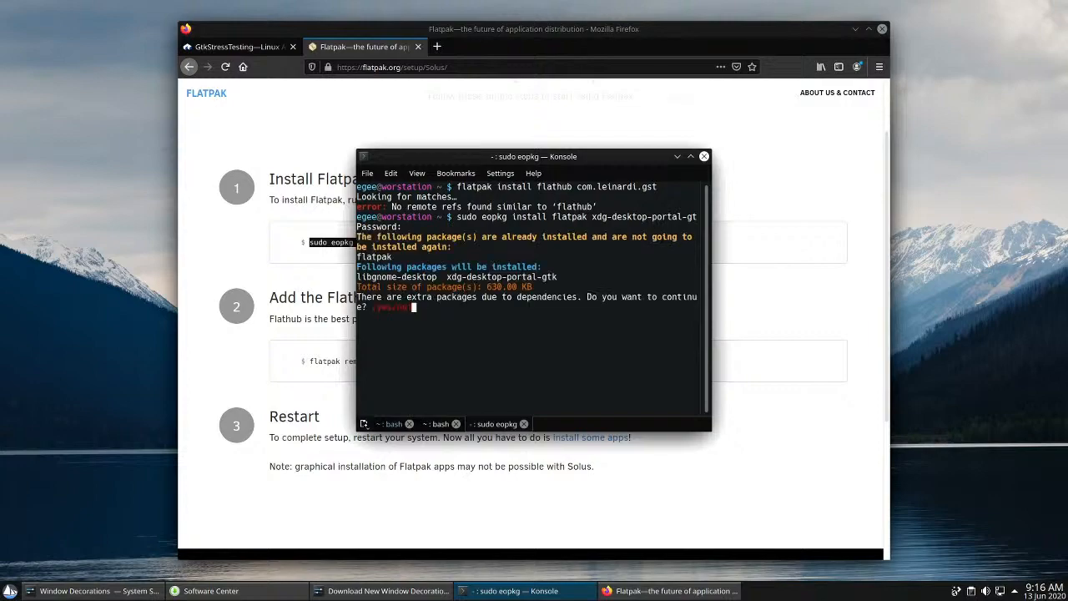
pyautogui.write('yes')
pyautogui.press('Return')
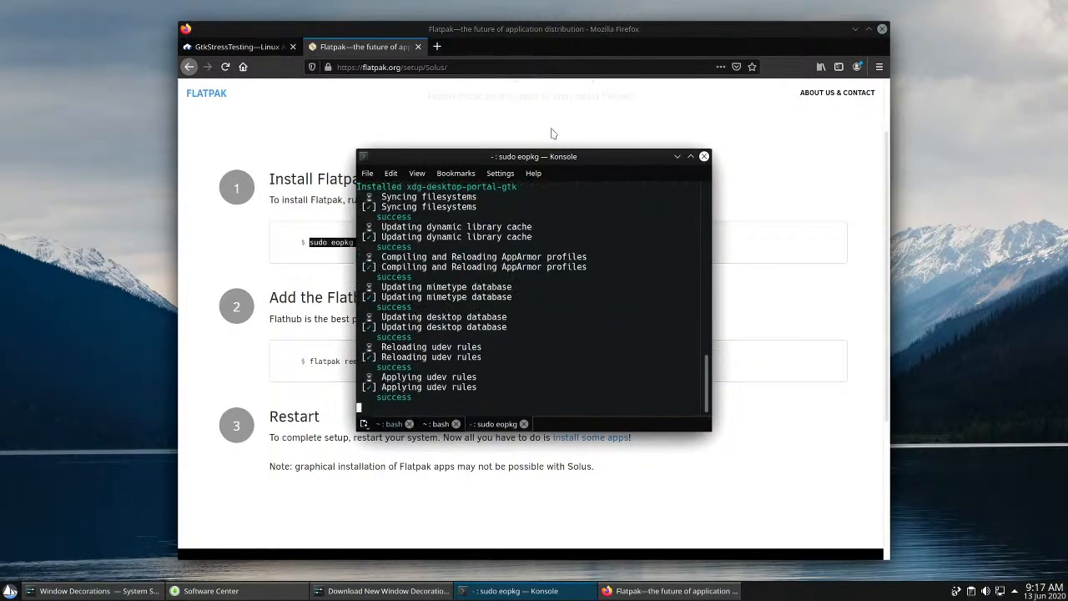
# Step: Reposition the Konsole window and close the leftover terminal session
pyautogui.click(540, 175)
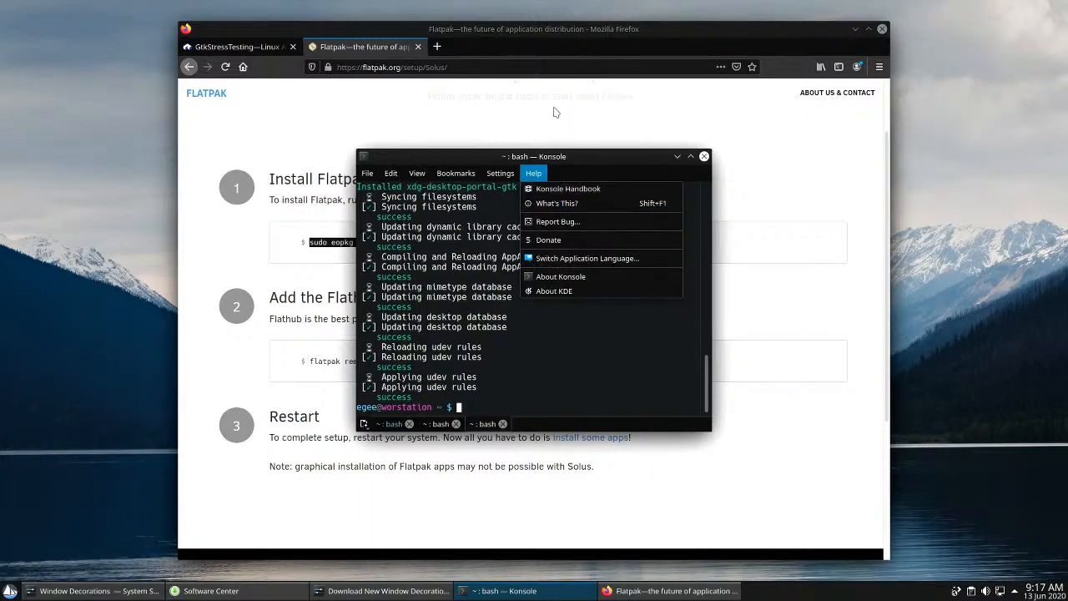
pyautogui.click(575, 156)
pyautogui.moveTo(575, 156); pyautogui.dragTo(668, 118)
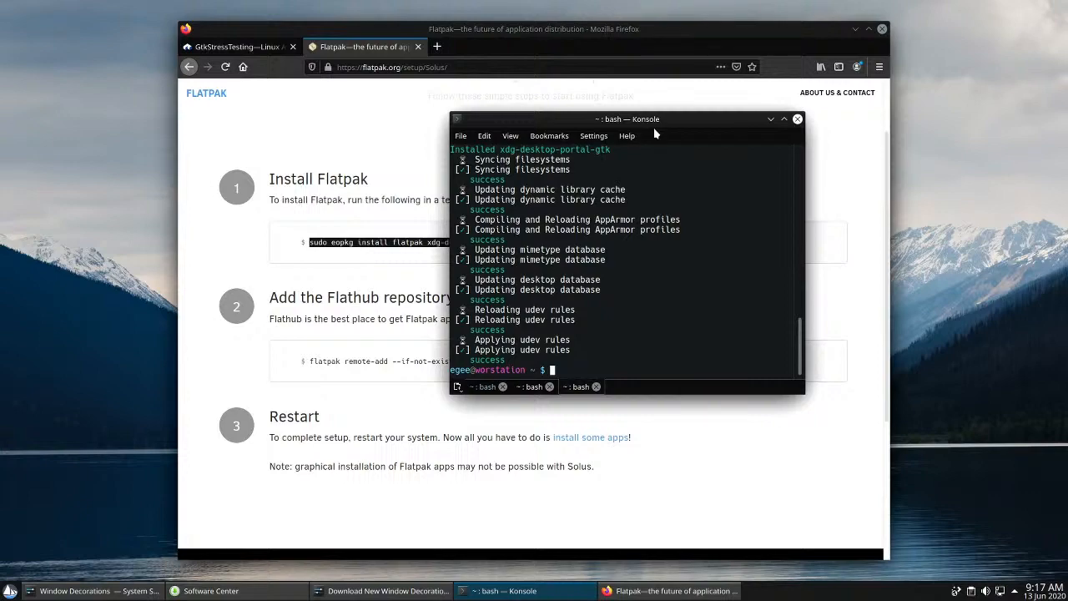
pyautogui.click(532, 386)
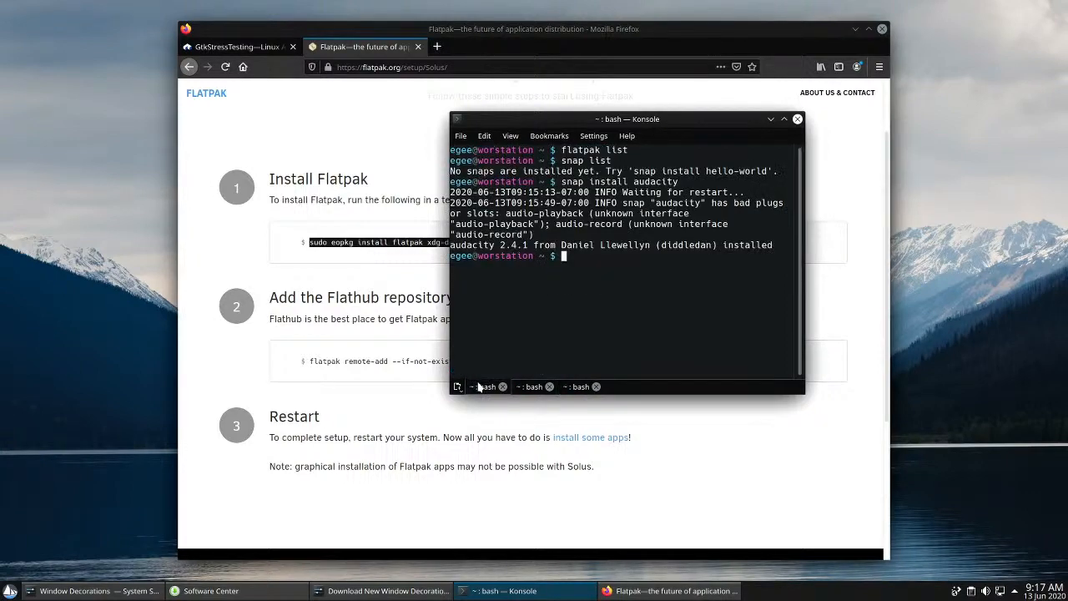
pyautogui.click(534, 389)
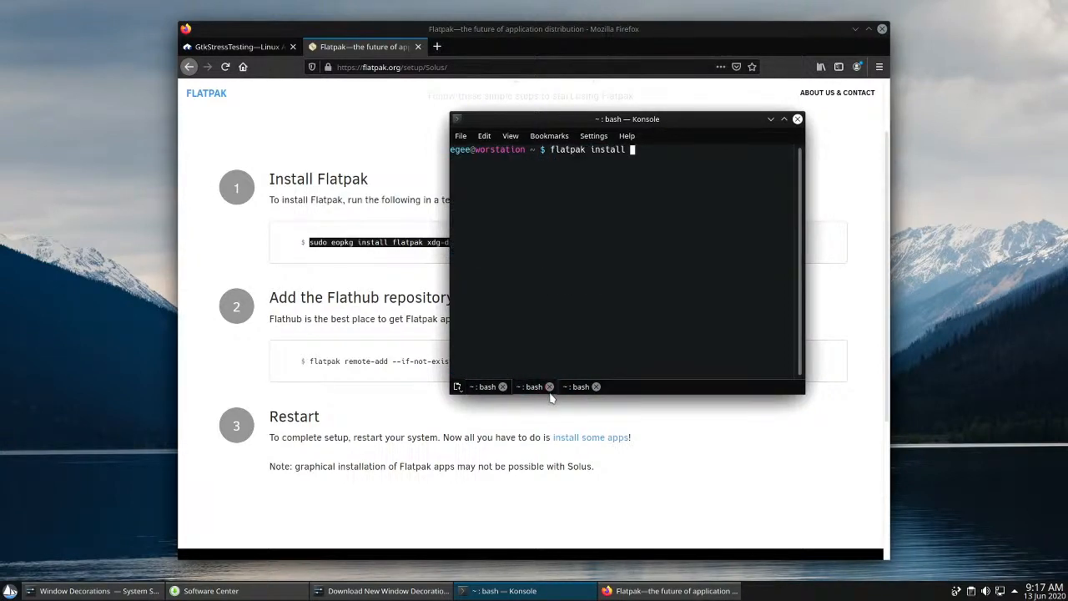
pyautogui.click(549, 386)
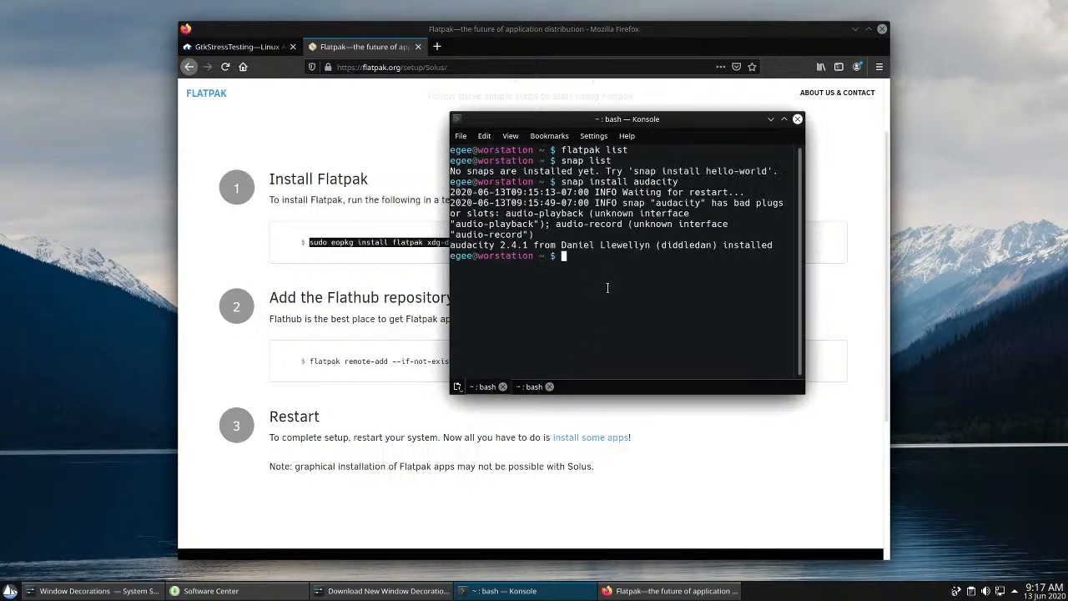
# Step: Add the Flathub remote by running the guide's flatpak remote-add command and authenticating
pyautogui.click(373, 367)
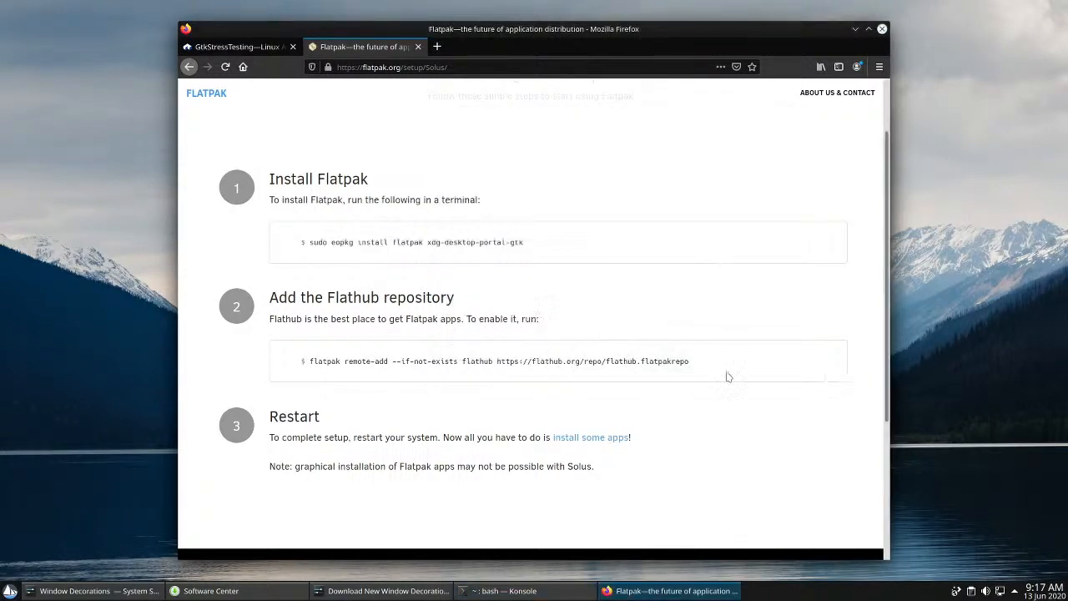
pyautogui.moveTo(724, 364); pyautogui.dragTo(309, 361)
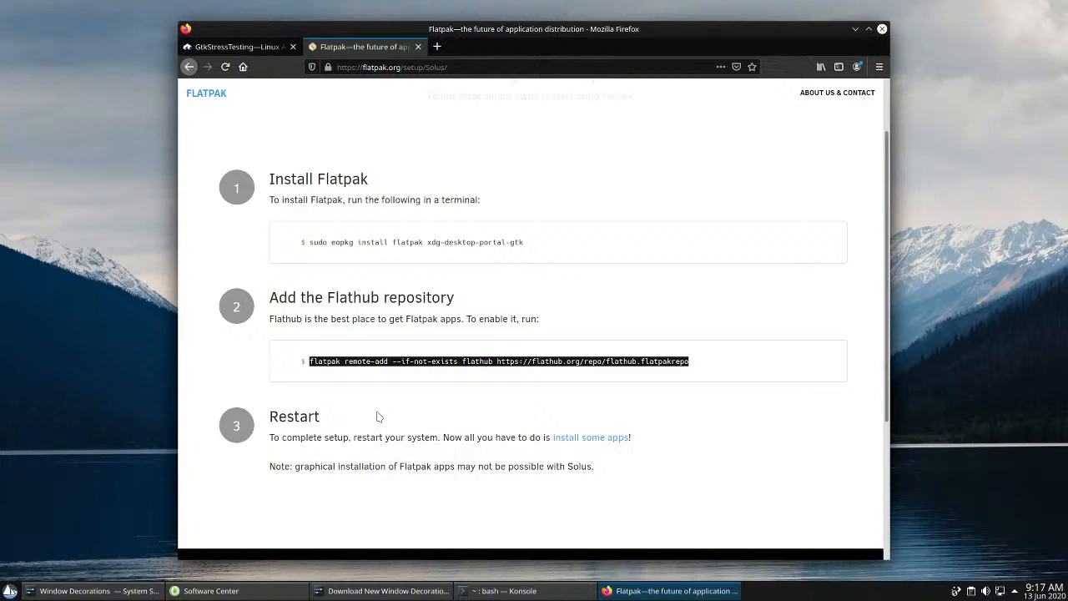
pyautogui.click(532, 592)
pyautogui.write('flatpak remote-add --if-not-exists flathub https://flathub.org/repo/flathub.flatpakrepo')
pyautogui.press('Return')
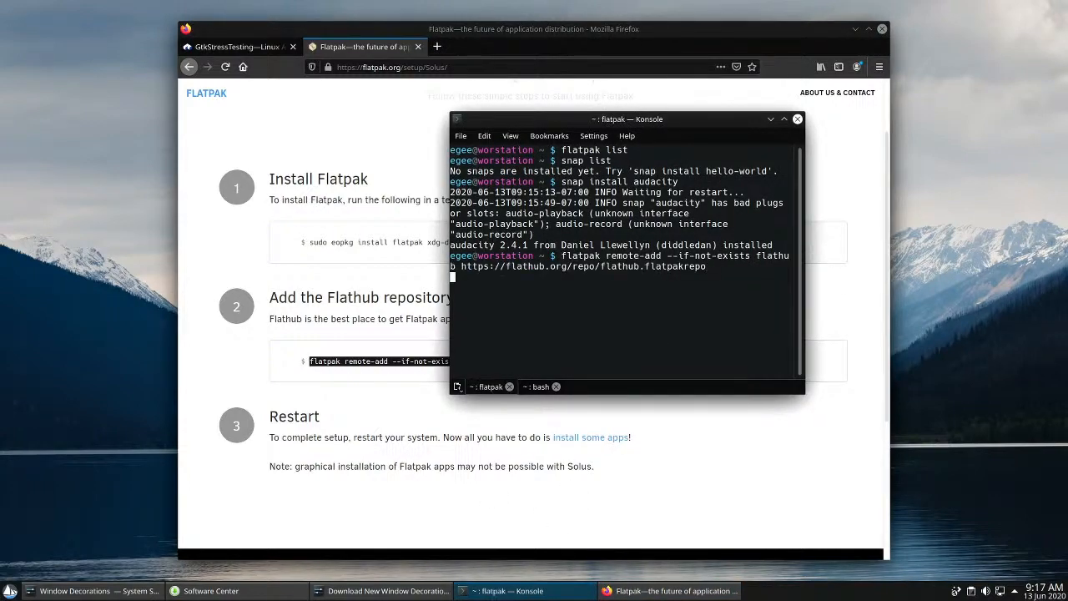
pyautogui.write('•••••')
pyautogui.press('Return')
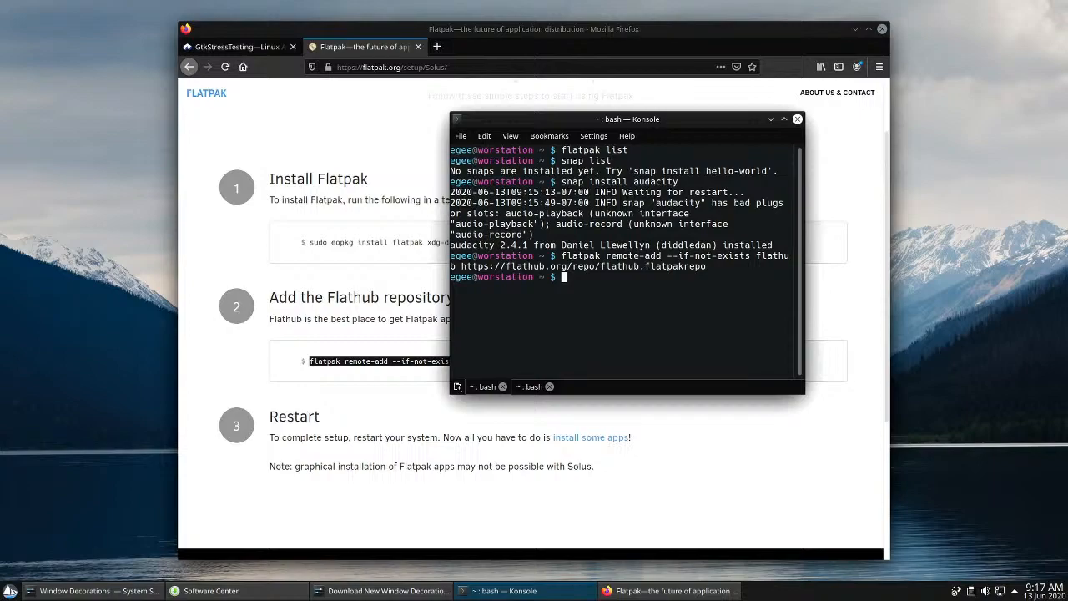
# Step: Run 'flatpak install flathub com.leinardi.gst', accepting the GNOME runtime and six-item installation
pyautogui.click(326, 140)
pyautogui.scroll(2, 329, 145)
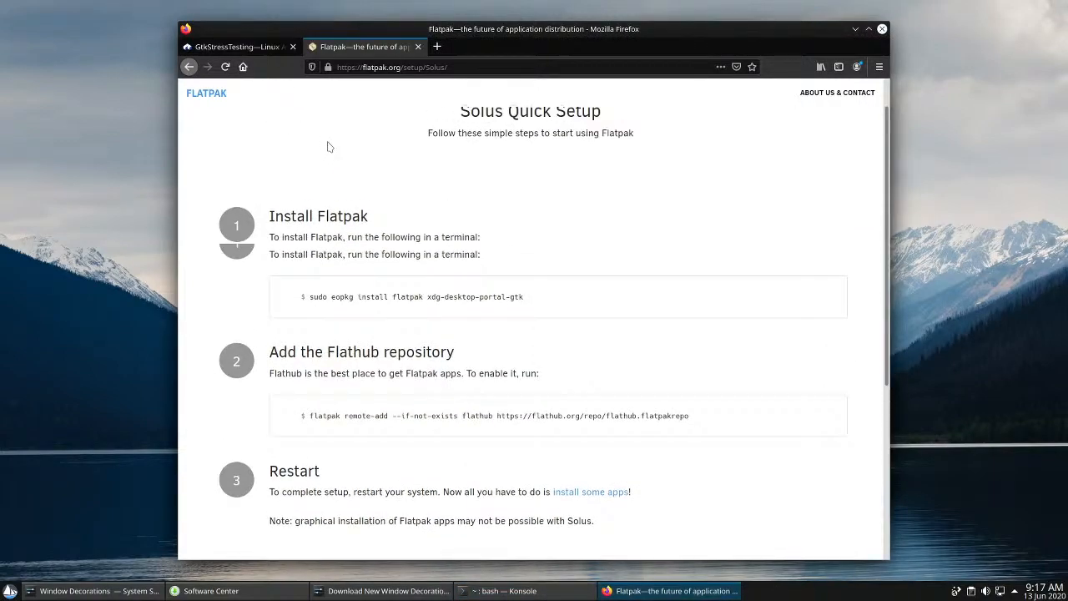
pyautogui.click(241, 49)
pyautogui.click(726, 292)
pyautogui.hotkey('alt', 'Tab')
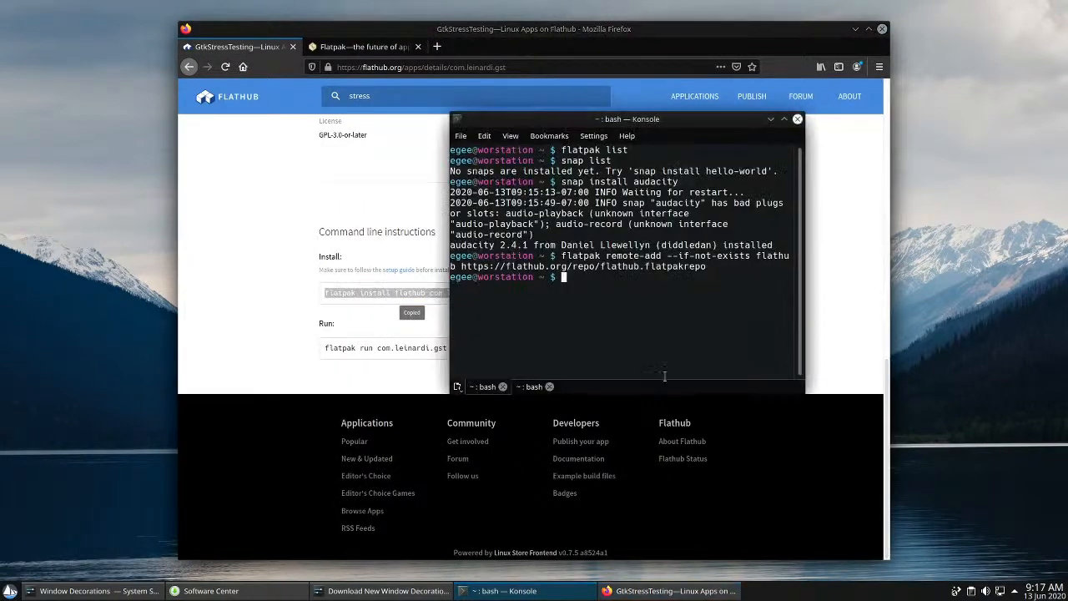
pyautogui.hotkey('ctrl', 'shift', 'v')
pyautogui.press('Return')
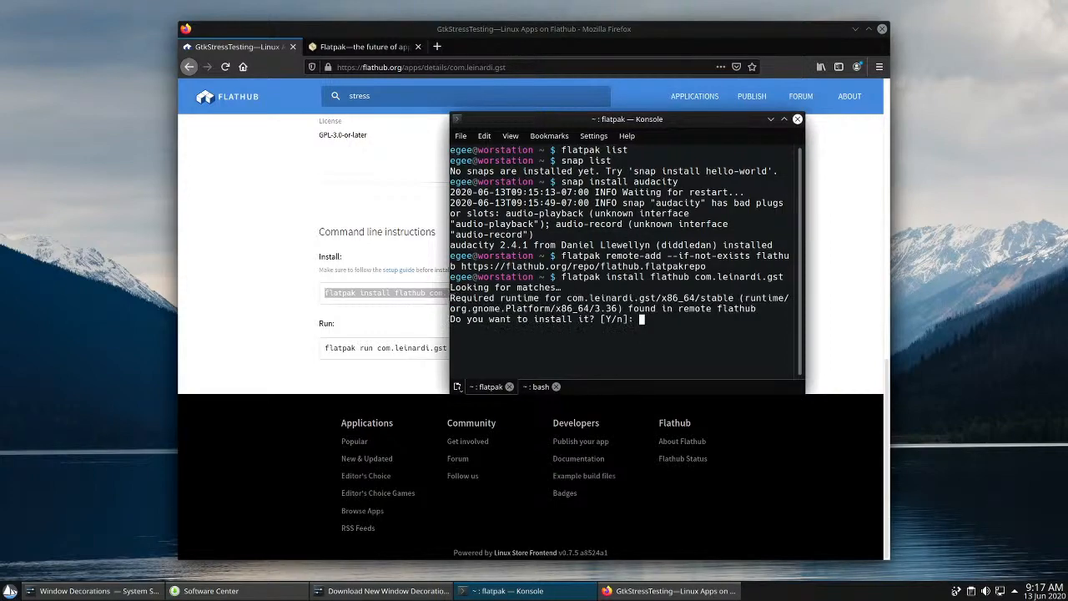
pyautogui.write('yes')
pyautogui.press('BackSpace')
pyautogui.press('BackSpace')
pyautogui.press('BackSpace')
pyautogui.press('Return')
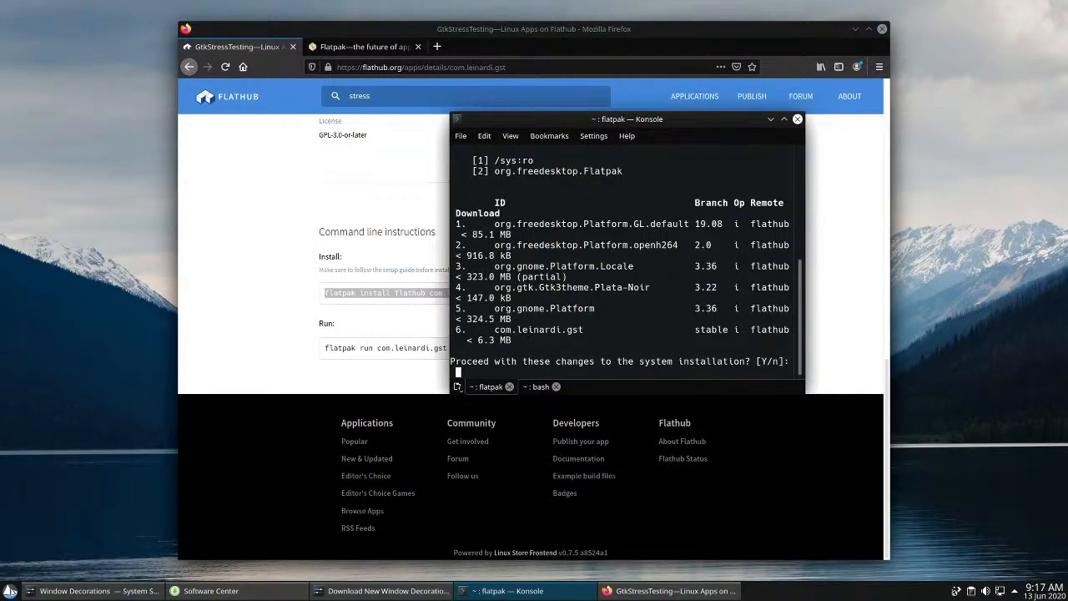
pyautogui.press('Return')
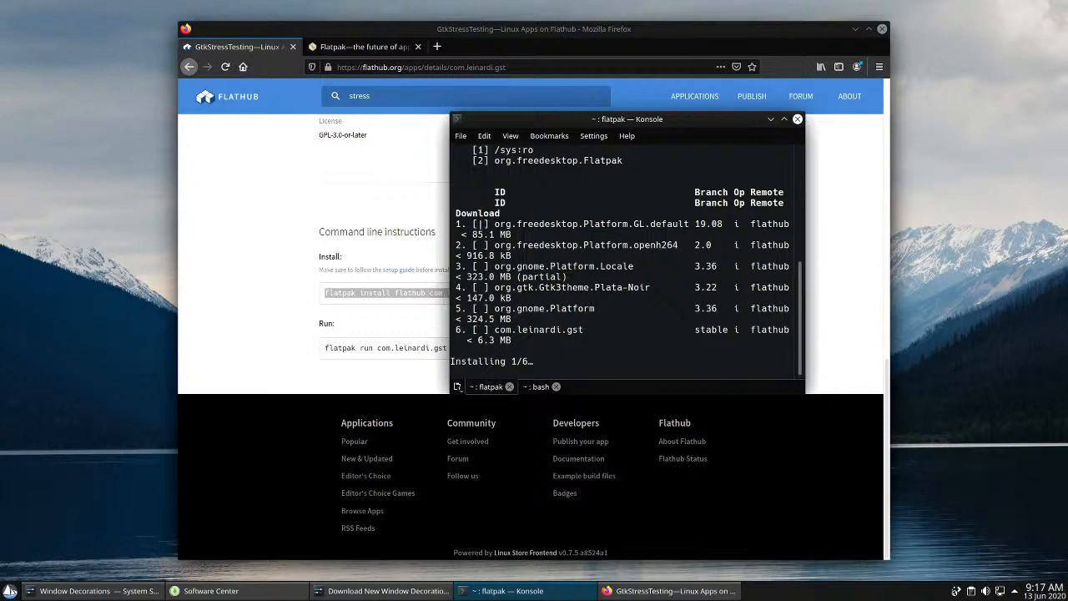
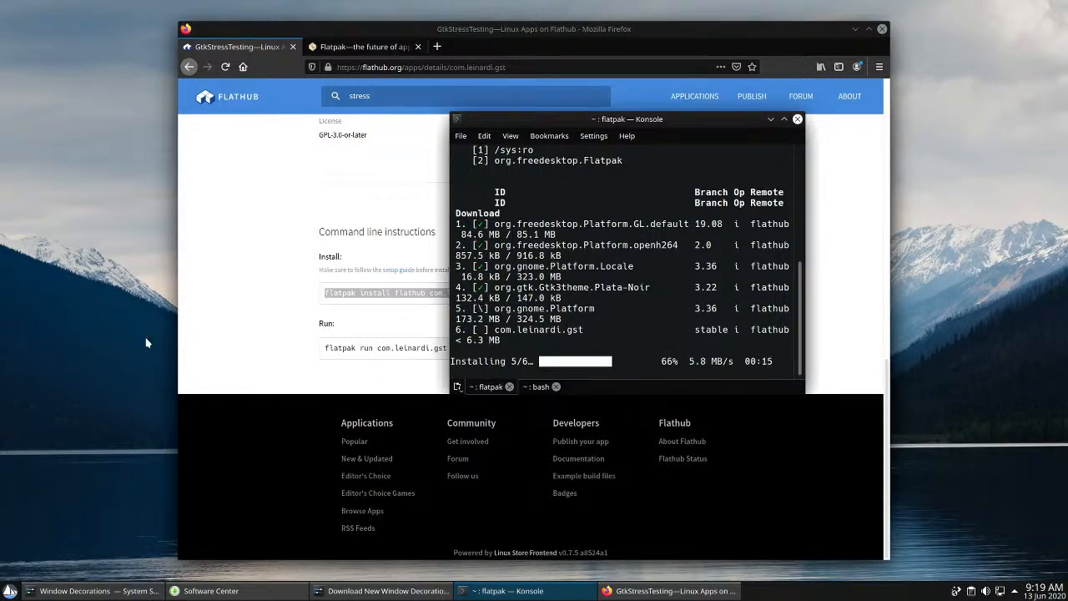
# Step: Launch Audacity by searching 'aud' in the application launcher
pyautogui.press('super')
pyautogui.write('aud')
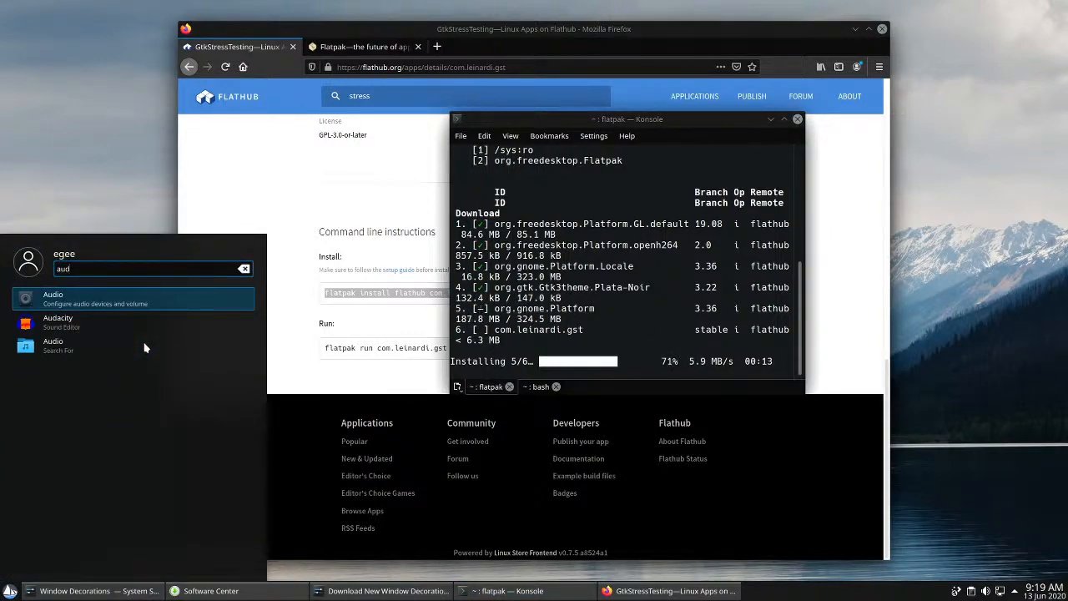
pyautogui.press('Return')
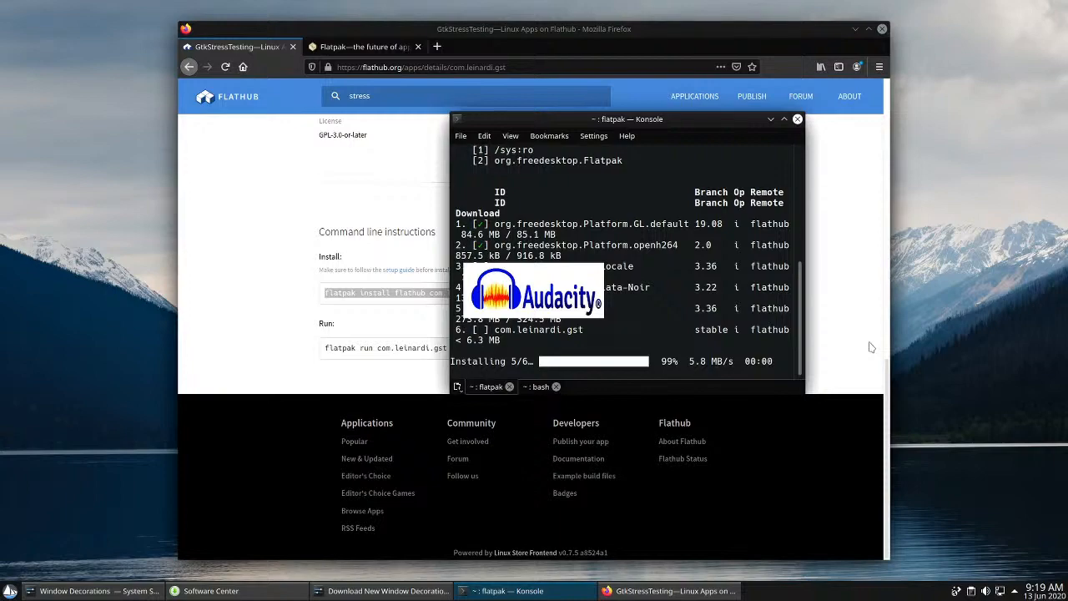
# Step: Try HDMI and digital outputs as the default audio device, ending with analog as default
pyautogui.click(985, 591)
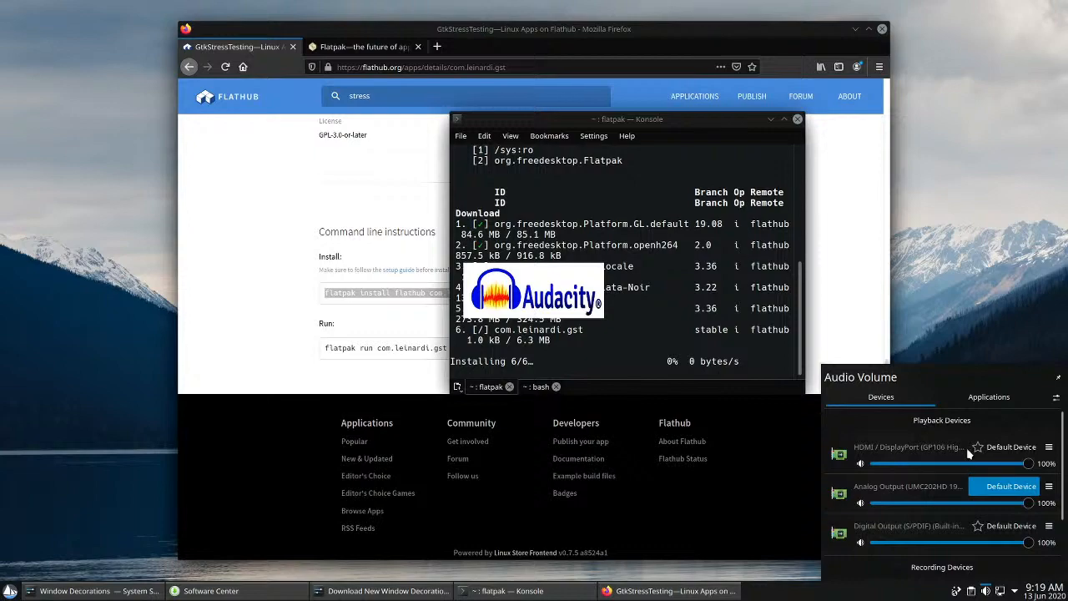
pyautogui.click(1007, 449)
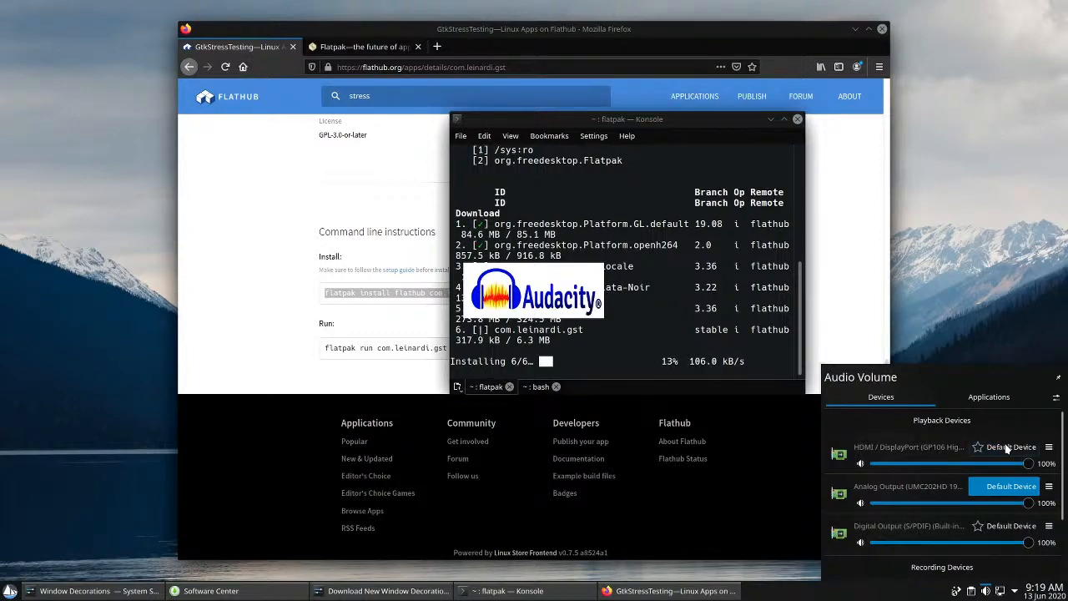
pyautogui.click(999, 489)
pyautogui.click(996, 527)
pyautogui.click(998, 489)
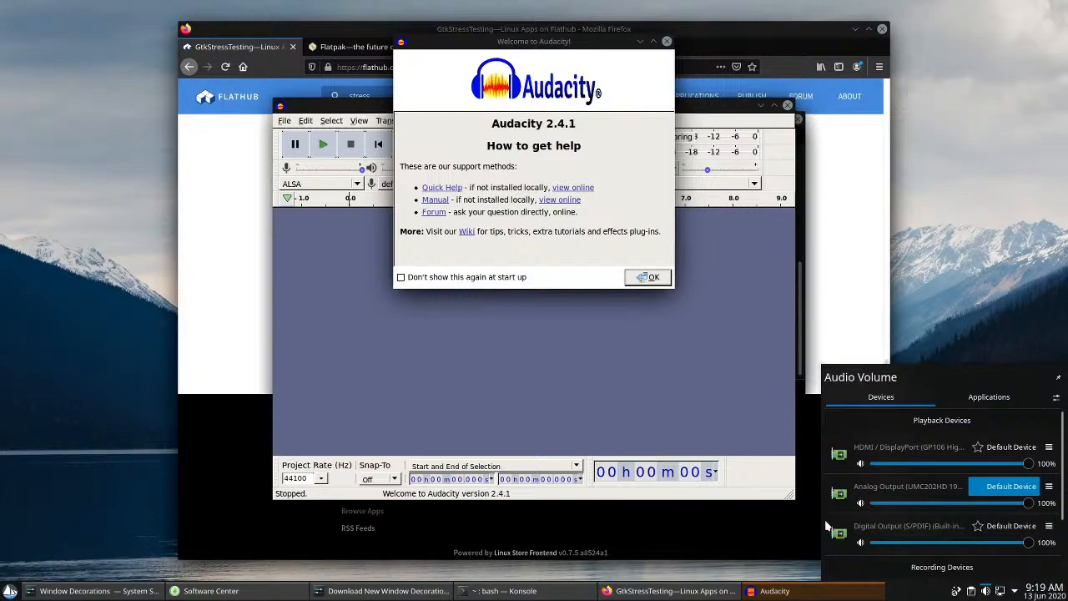
# Step: Close the volume popup, tick 'Don't show this again' on Audacity's welcome dialog, maximize, and start monitoring
pyautogui.click(987, 590)
pyautogui.click(401, 277)
pyautogui.click(652, 278)
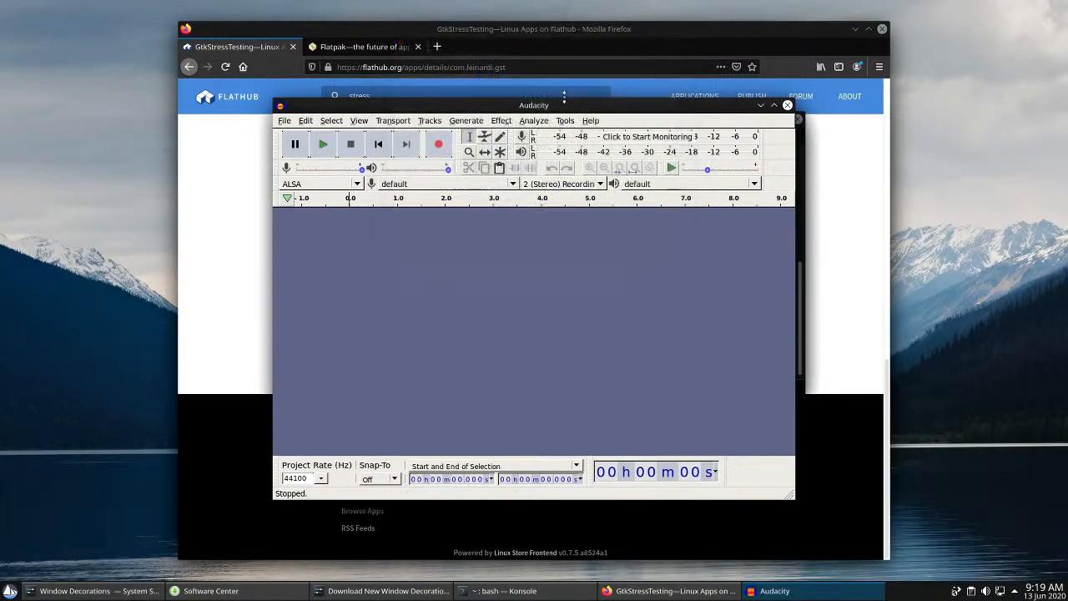
pyautogui.doubleClick(561, 106)
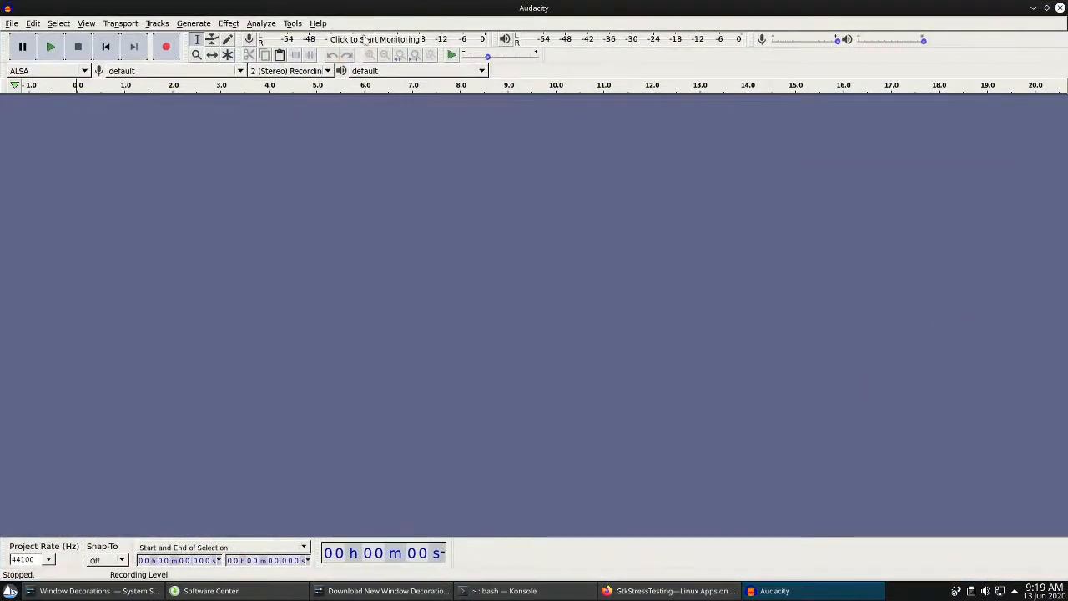
pyautogui.click(342, 40)
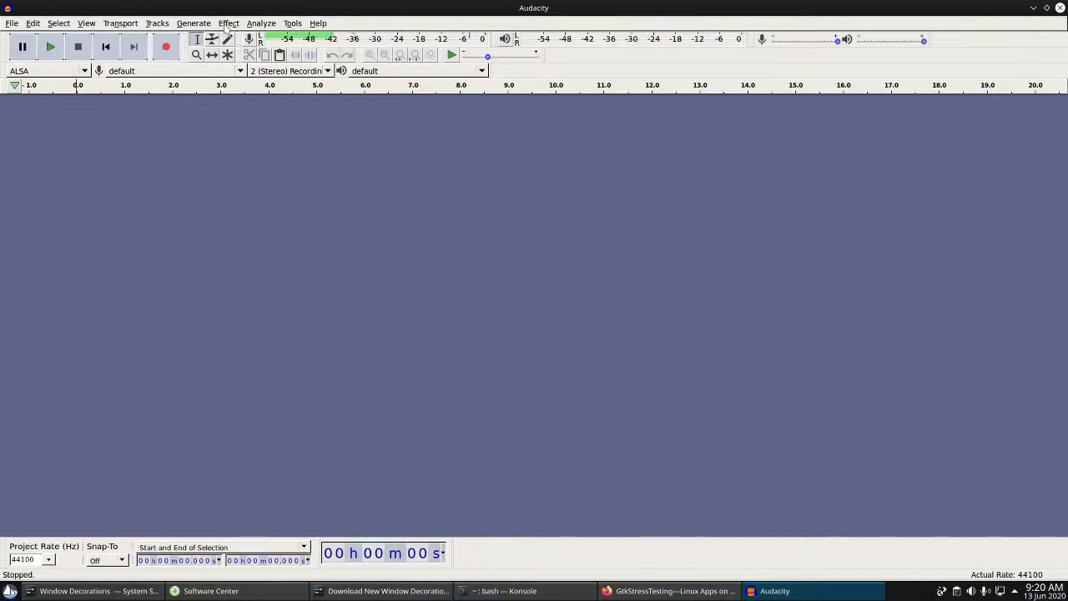
# Step: Set the Theme to Dark in Audacity's Interface preferences and apply it
pyautogui.click(229, 23)
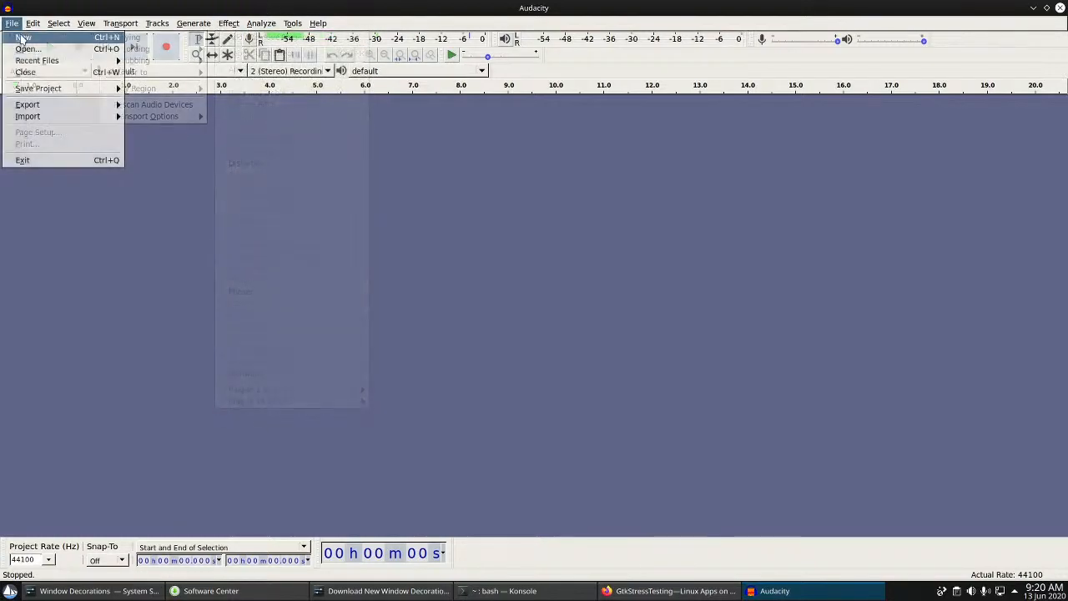
pyautogui.click(70, 196)
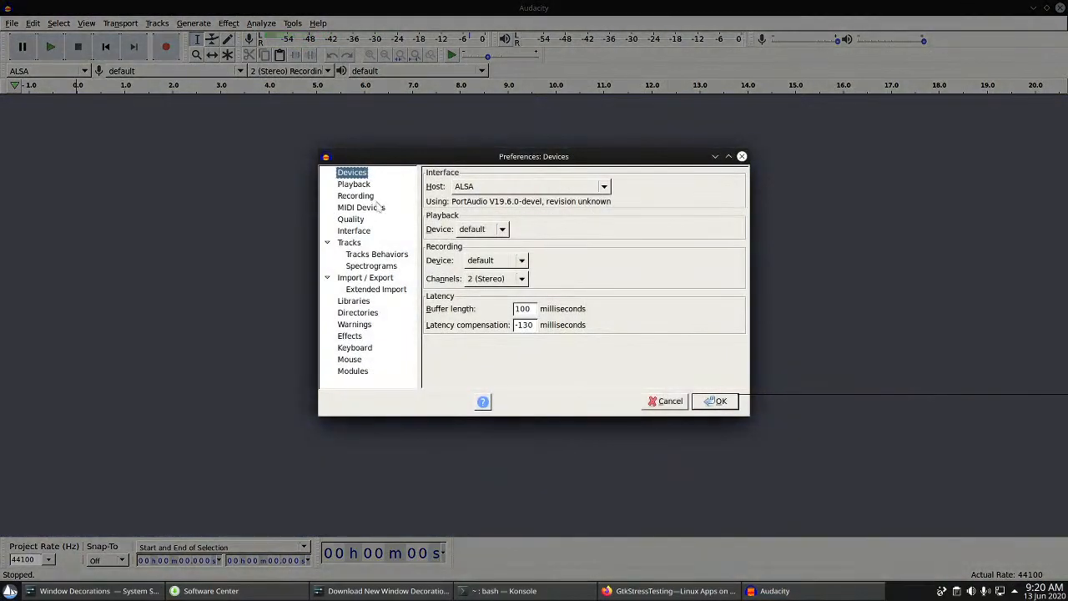
pyautogui.click(366, 195)
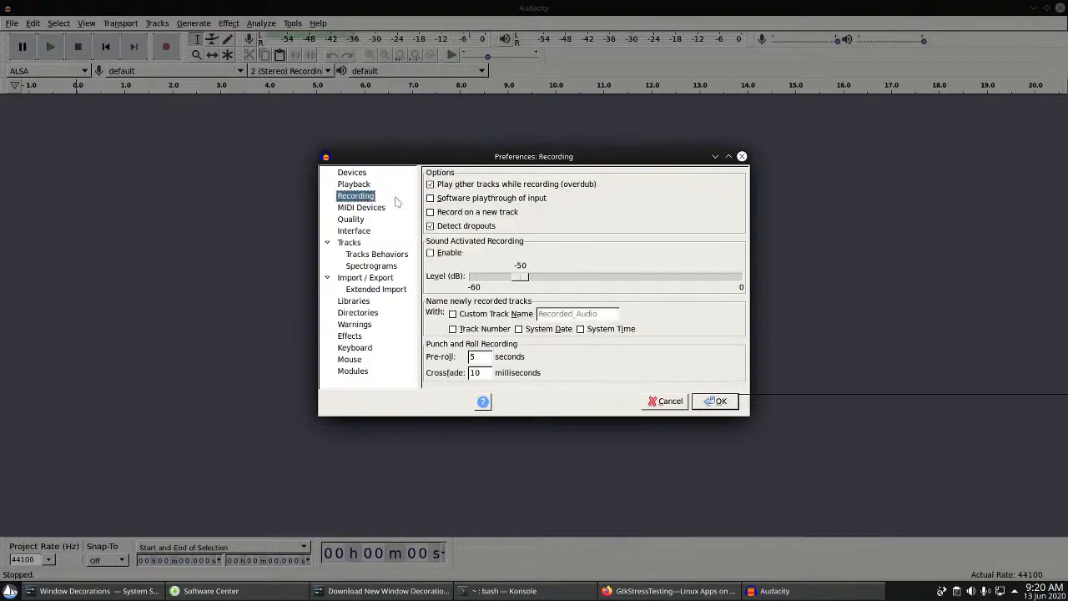
pyautogui.click(354, 218)
pyautogui.click(357, 231)
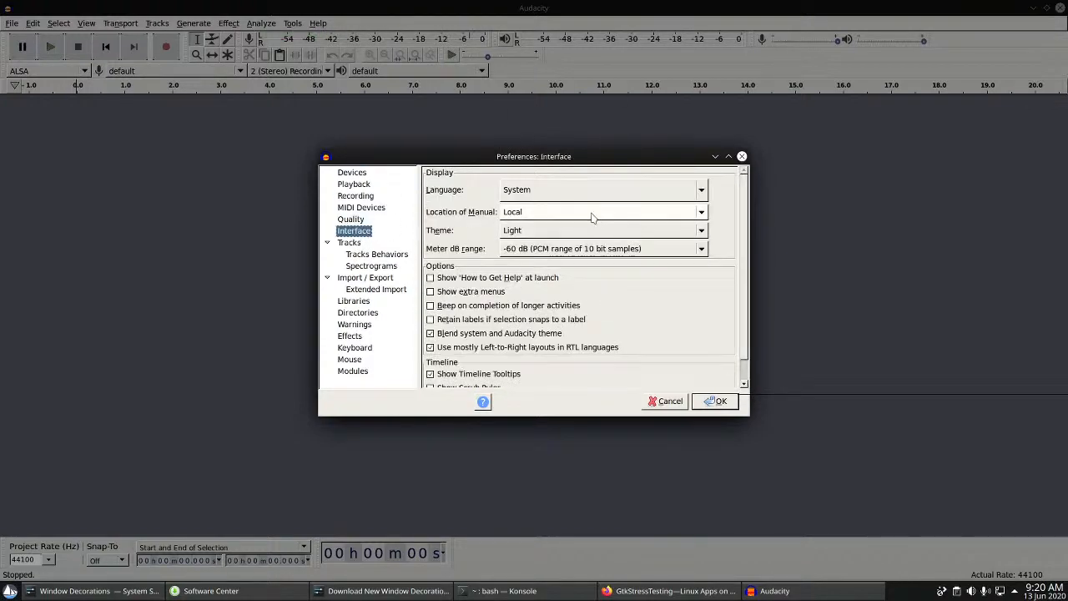
pyautogui.click(543, 214)
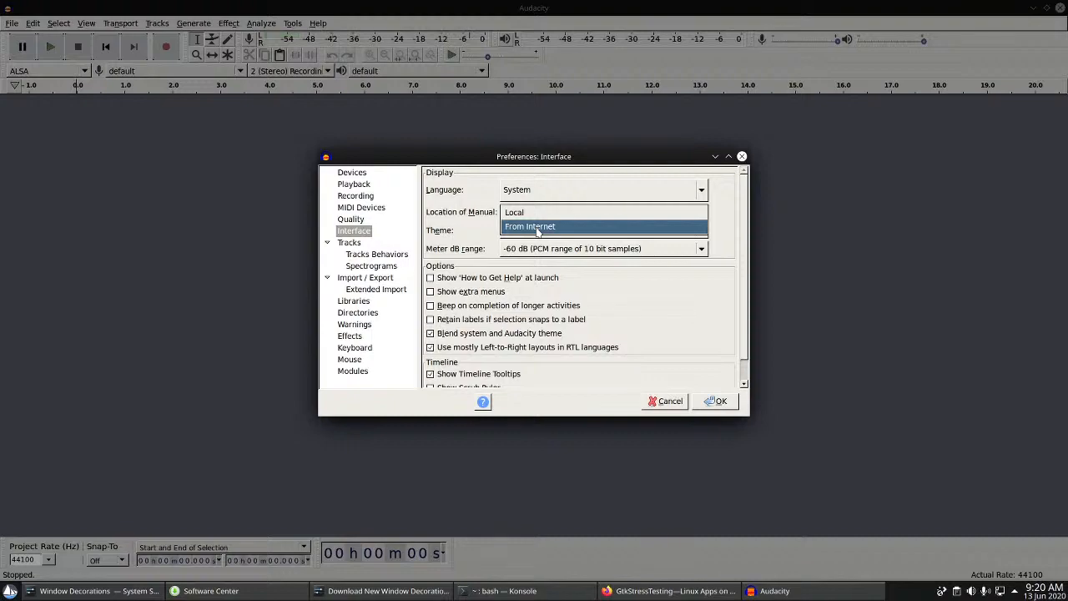
pyautogui.click(539, 226)
pyautogui.click(542, 231)
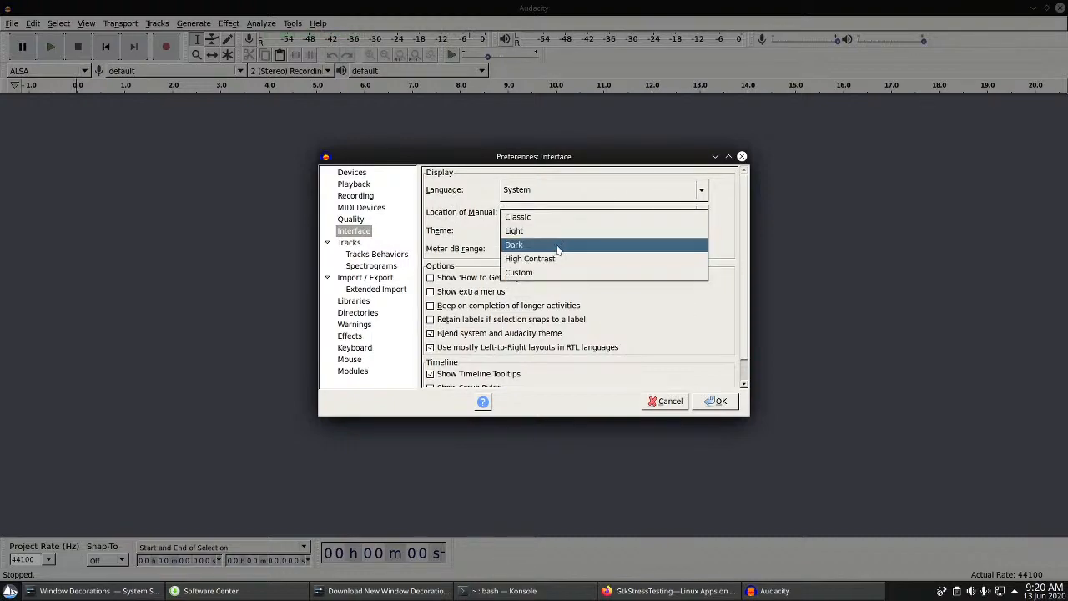
pyautogui.click(558, 244)
pyautogui.click(715, 400)
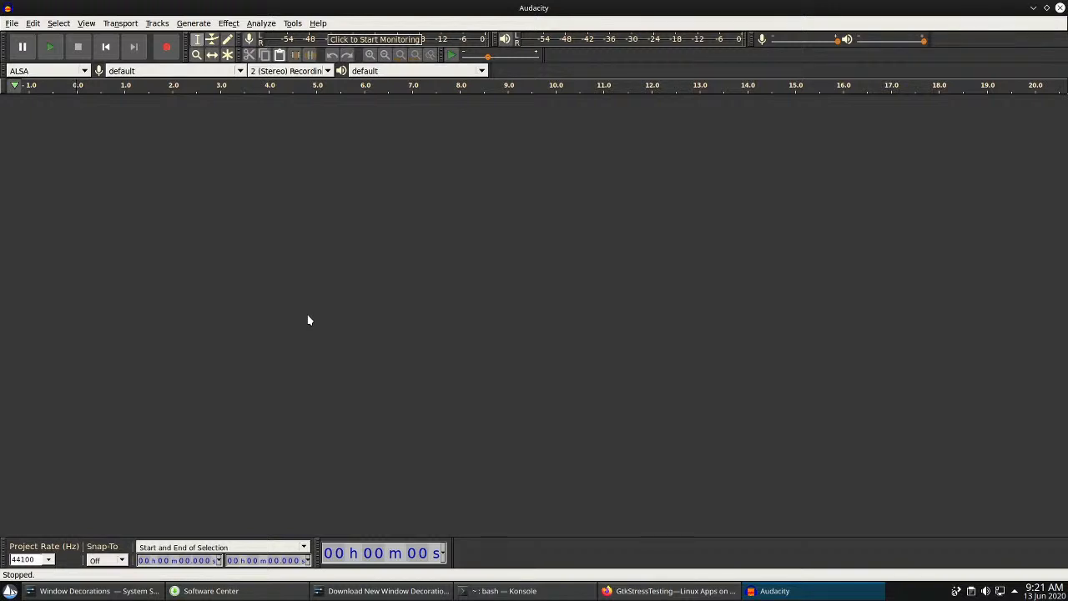
# Step: Restore Audacity to a smaller window at right, then move Konsole top-left and enlarge it to 130 x 32
pyautogui.moveTo(494, 8); pyautogui.dragTo(779, 9)
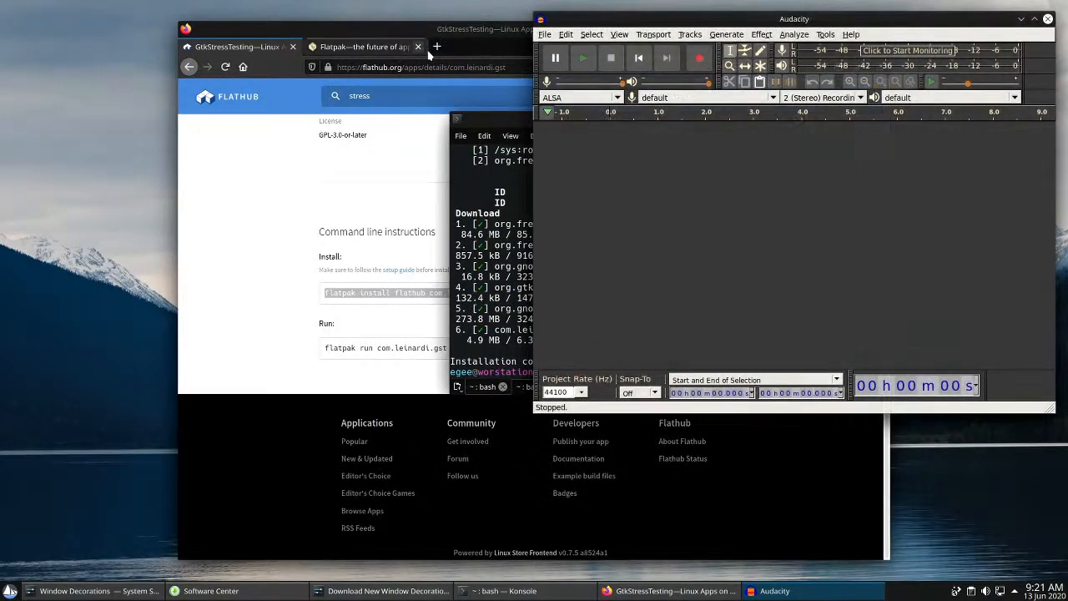
pyautogui.moveTo(491, 118); pyautogui.dragTo(225, 104)
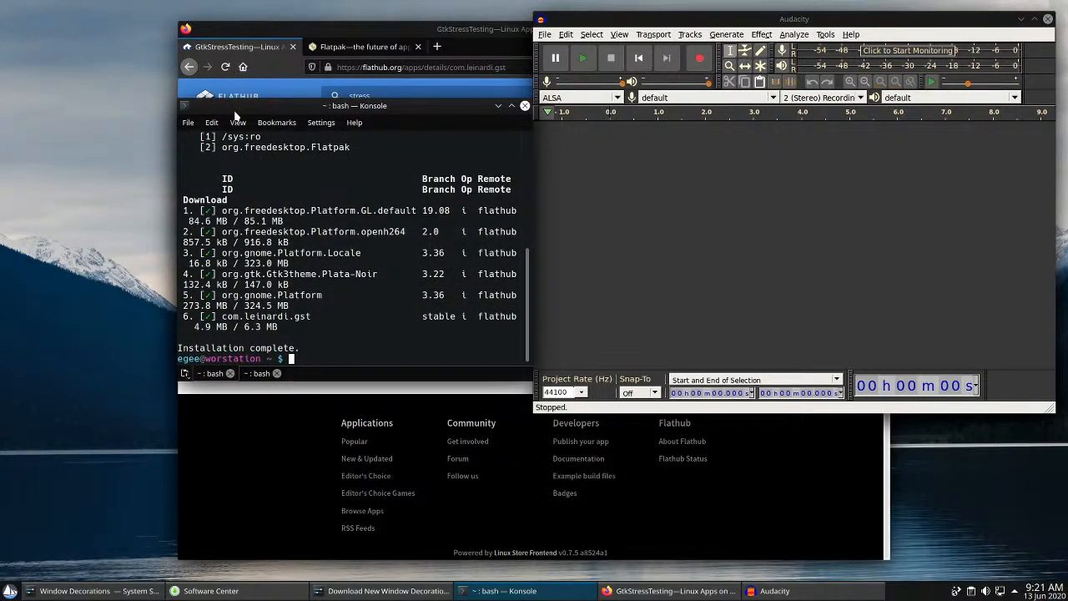
pyautogui.moveTo(247, 110); pyautogui.dragTo(247, 84)
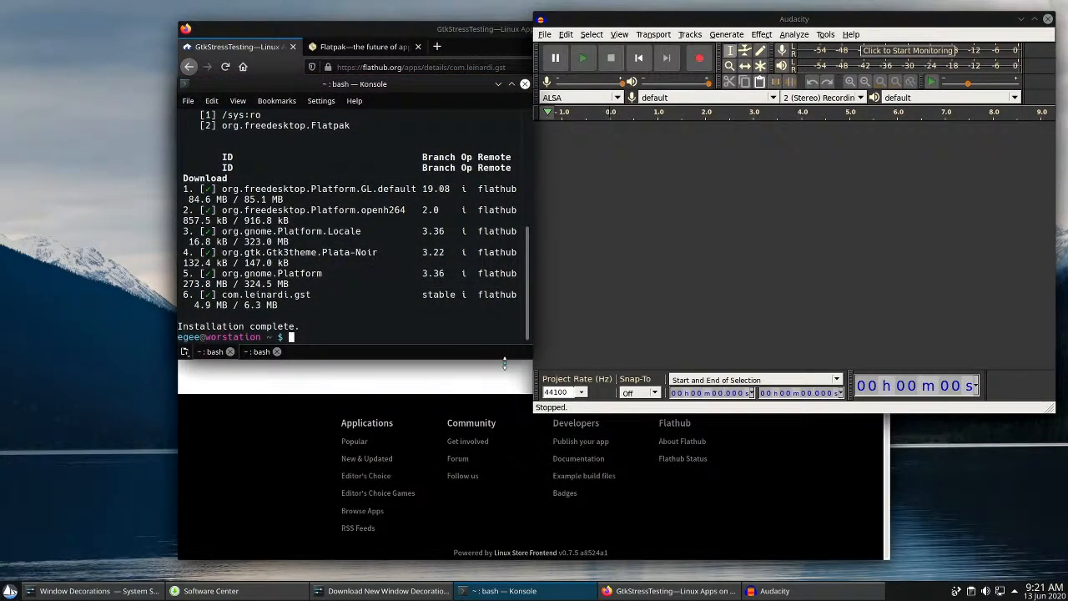
pyautogui.moveTo(434, 87); pyautogui.dragTo(381, 38)
pyautogui.moveTo(490, 339); pyautogui.dragTo(872, 410)
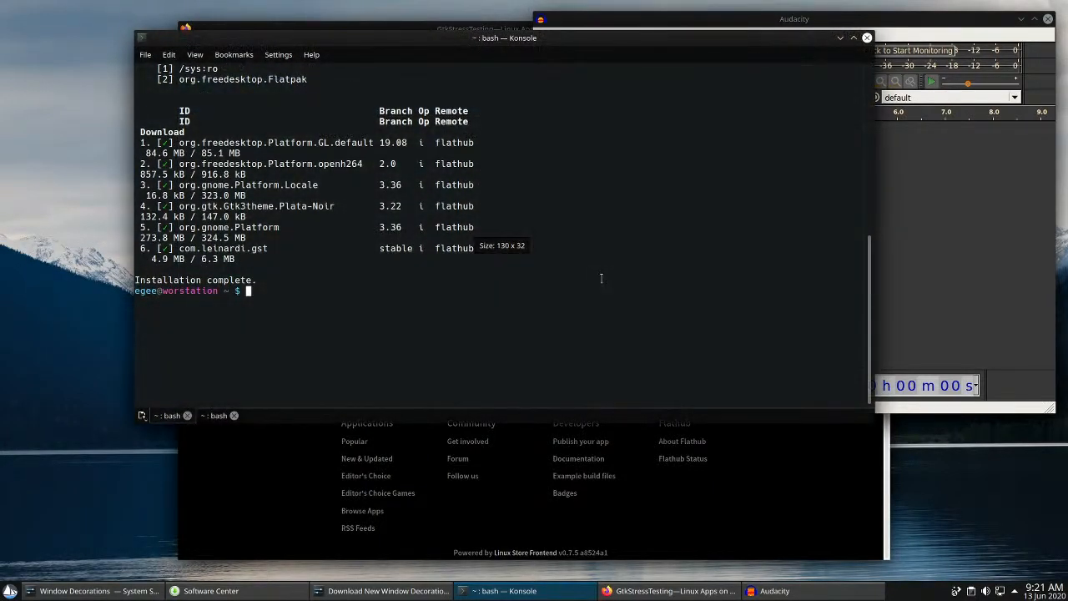
# Step: Clear the terminal, run 'snap install slurm' with password authorization, then review the bash tab's eopkg output
pyautogui.write('clear')
pyautogui.press('Return')
pyautogui.write('snap install slu')
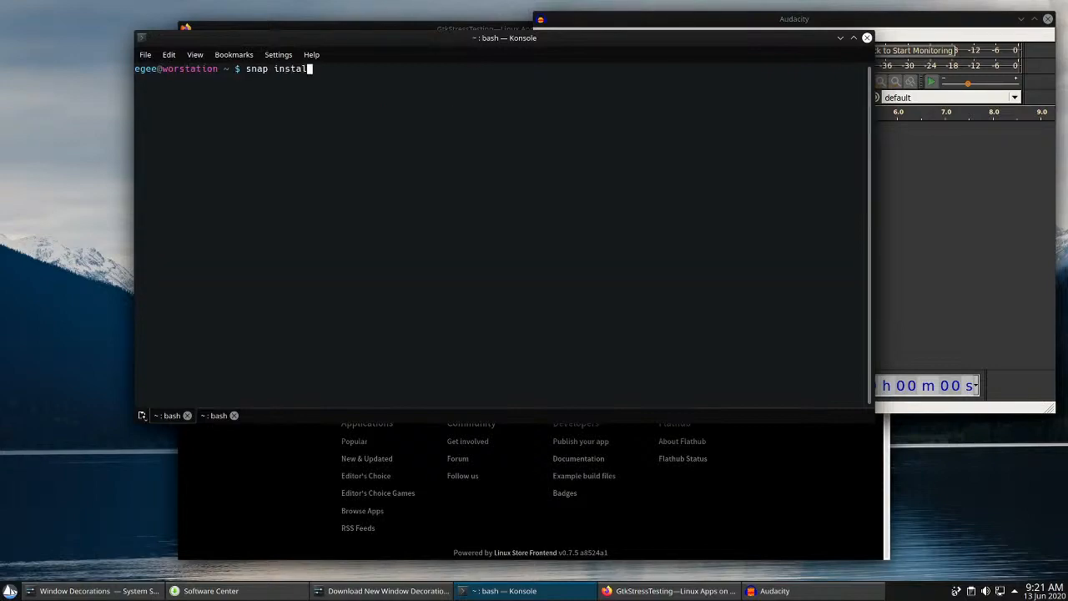
pyautogui.write('rm')
pyautogui.press('Return')
pyautogui.write('********')
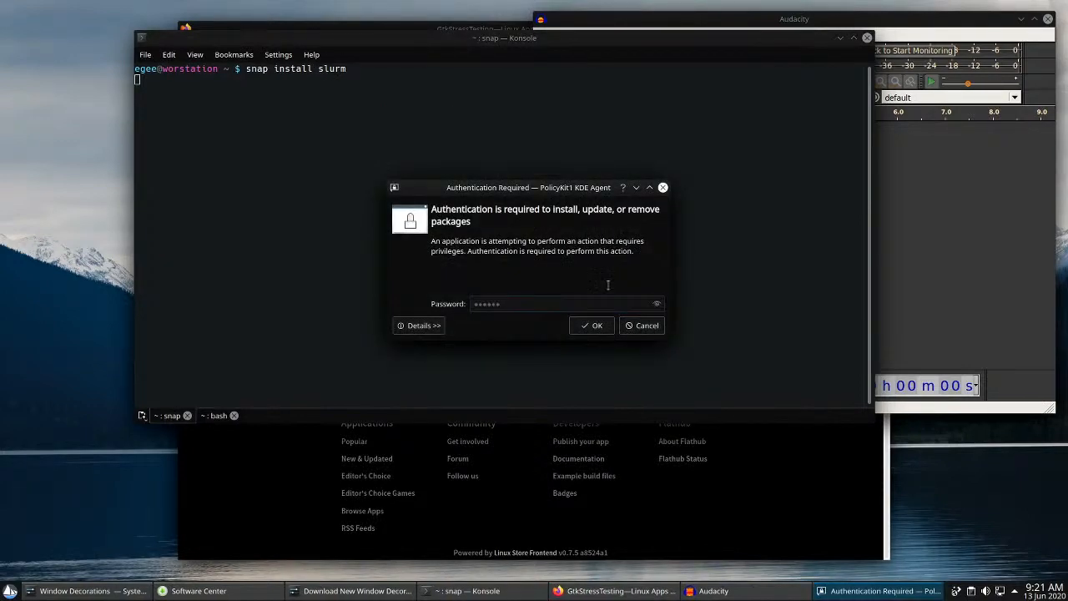
pyautogui.press('Return')
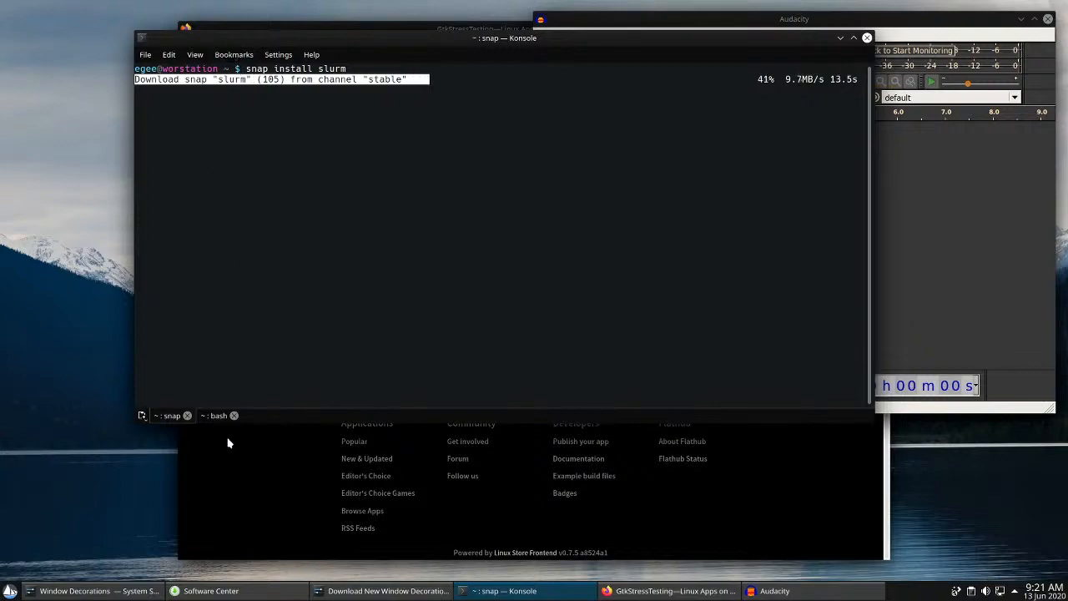
pyautogui.click(212, 417)
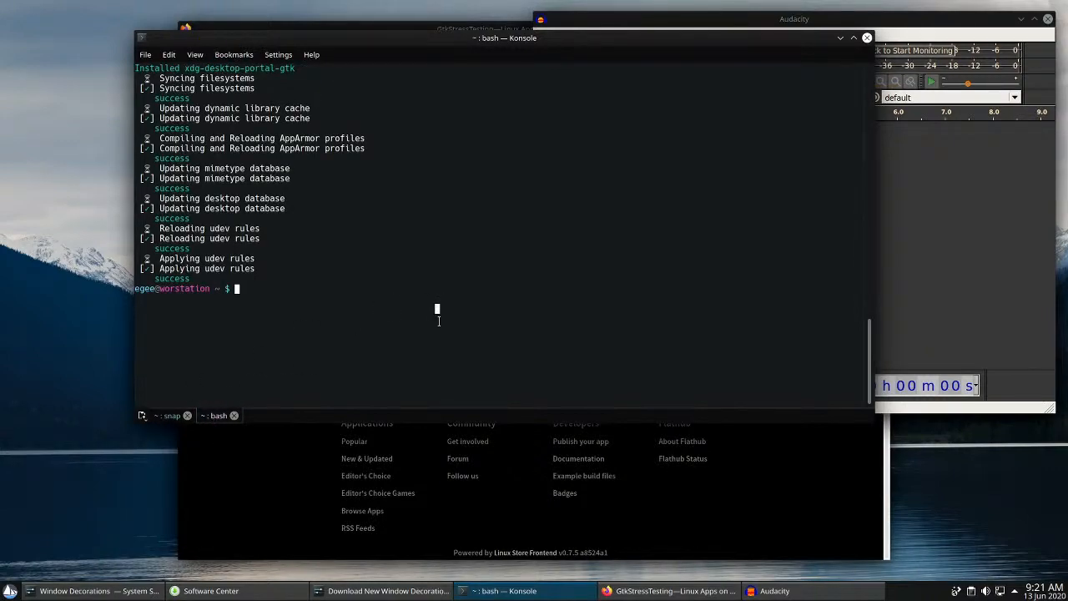
pyautogui.scroll(6, 410, 288)
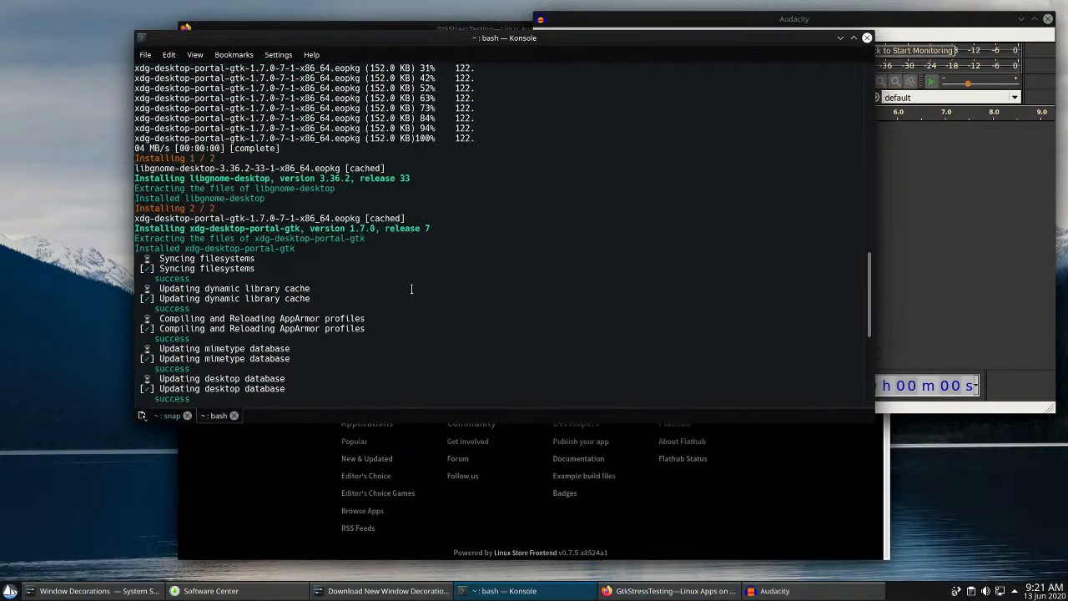
# Step: Launch GtkStressTesting by searching 'stre' in the application launcher
pyautogui.press('super')
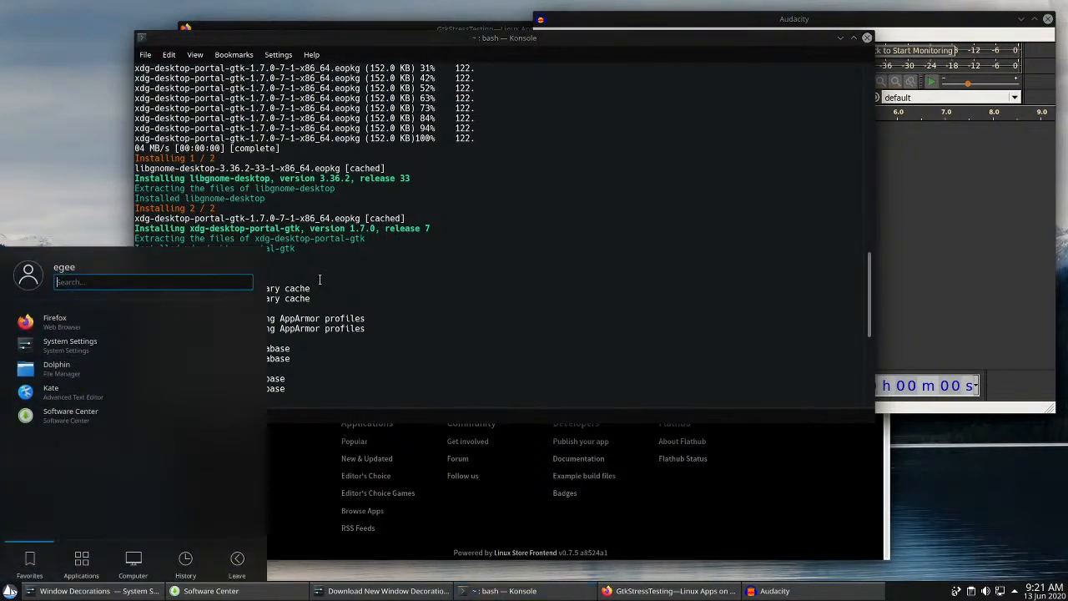
pyautogui.press('super')
pyautogui.press('super')
pyautogui.write('stre')
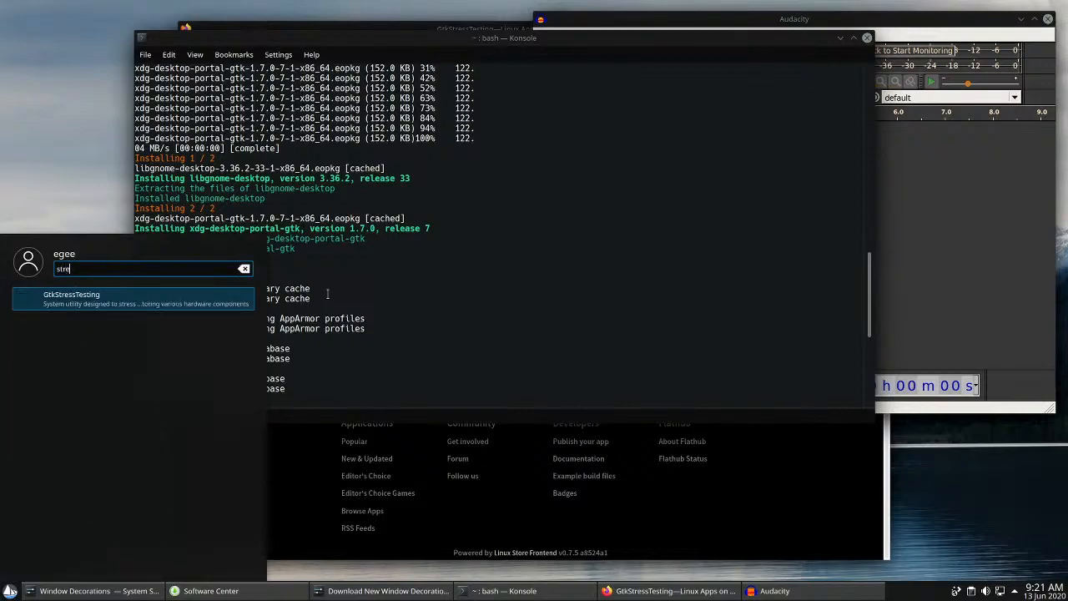
pyautogui.press('Return')
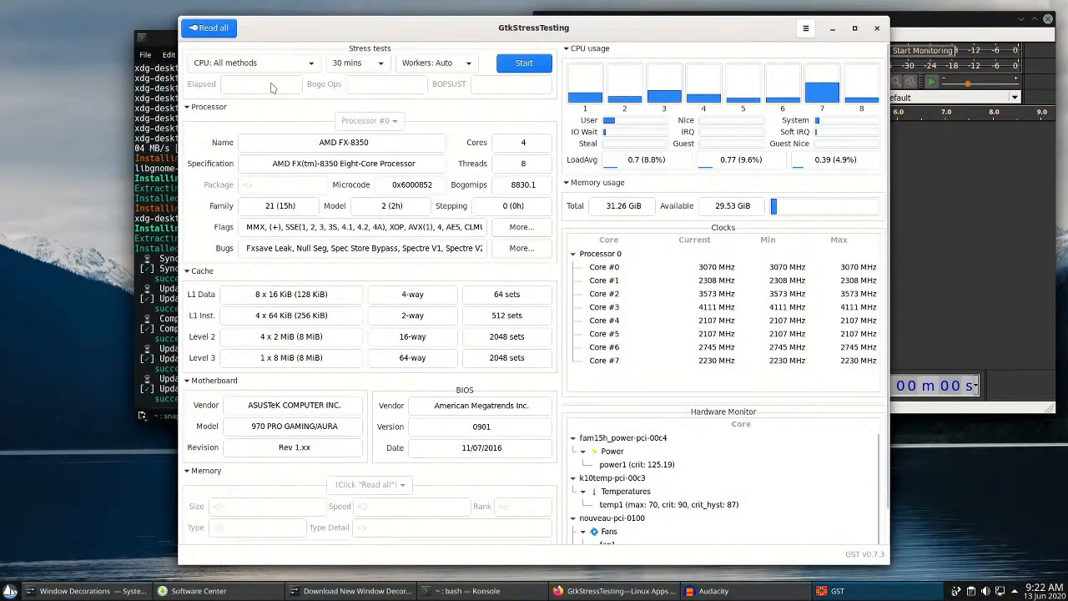
# Step: Minimize Konsole and reposition the GtkStressTesting window so all hardware sections are visible
pyautogui.moveTo(396, 35); pyautogui.dragTo(368, 296)
pyautogui.click(837, 36)
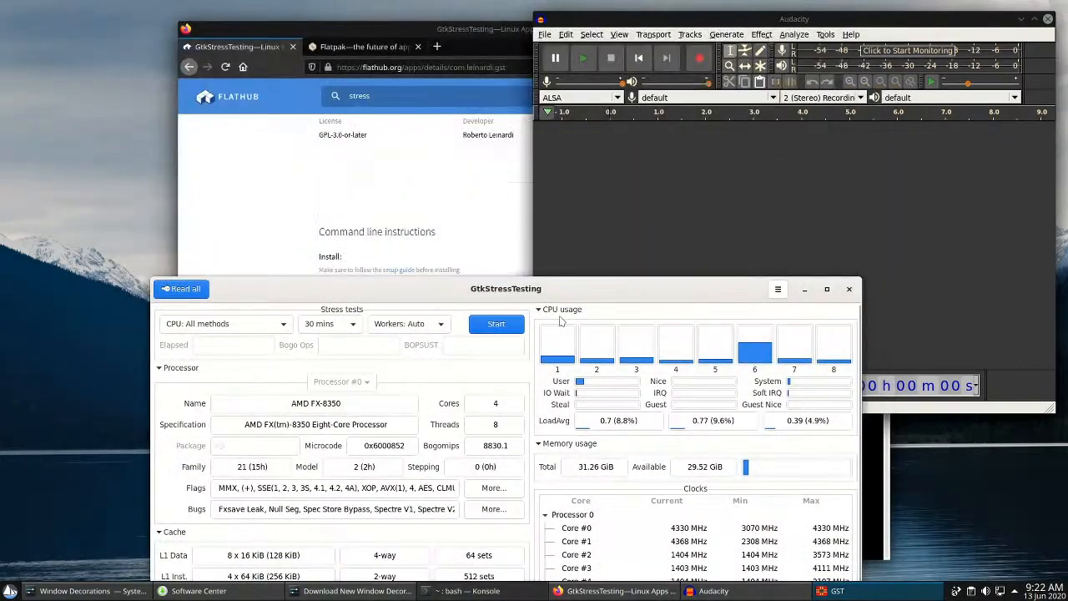
pyautogui.moveTo(578, 298); pyautogui.dragTo(477, 54)
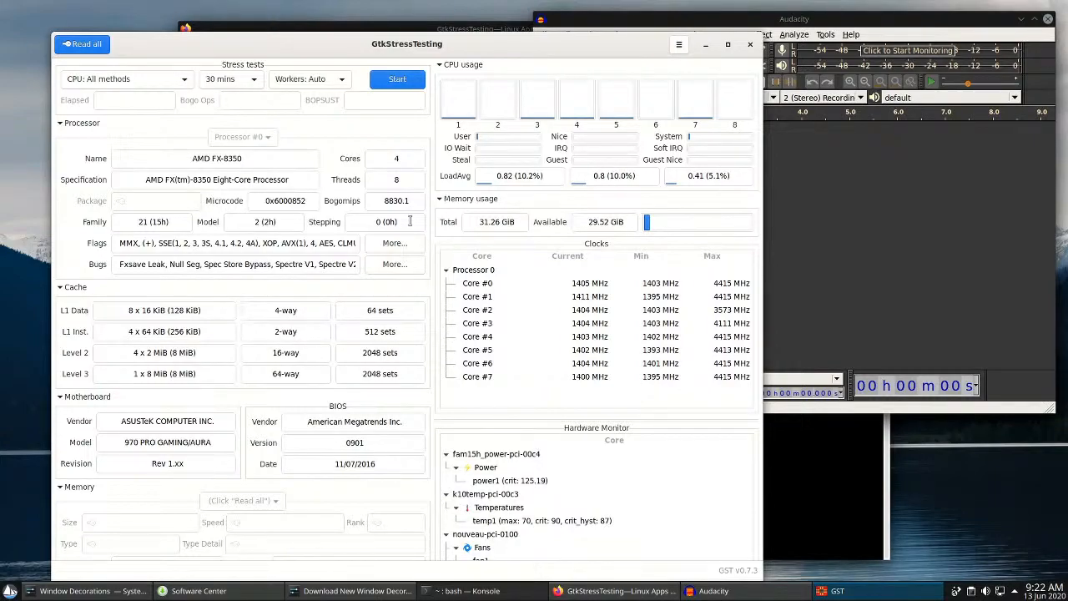
pyautogui.moveTo(506, 44)
pyautogui.mouseDown()
pyautogui.moveTo(750, 34)
pyautogui.moveTo(797, 18)
pyautogui.moveTo(463, 22)
pyautogui.moveTo(478, 43)
pyautogui.moveTo(515, 30)
pyautogui.mouseUp()
pyautogui.click(810, 22)
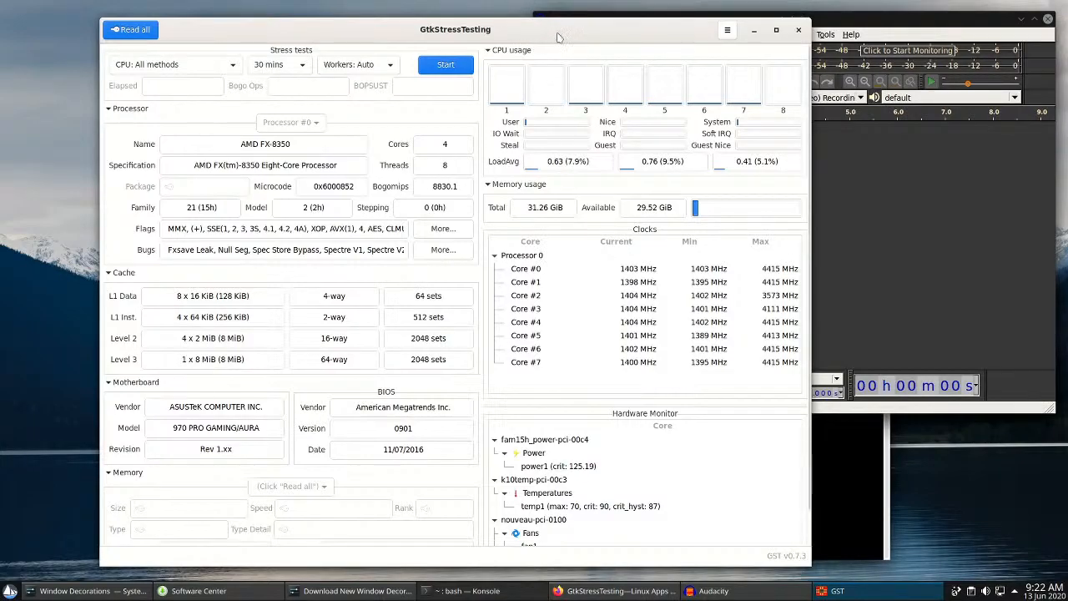
pyautogui.moveTo(557, 36); pyautogui.dragTo(573, 25)
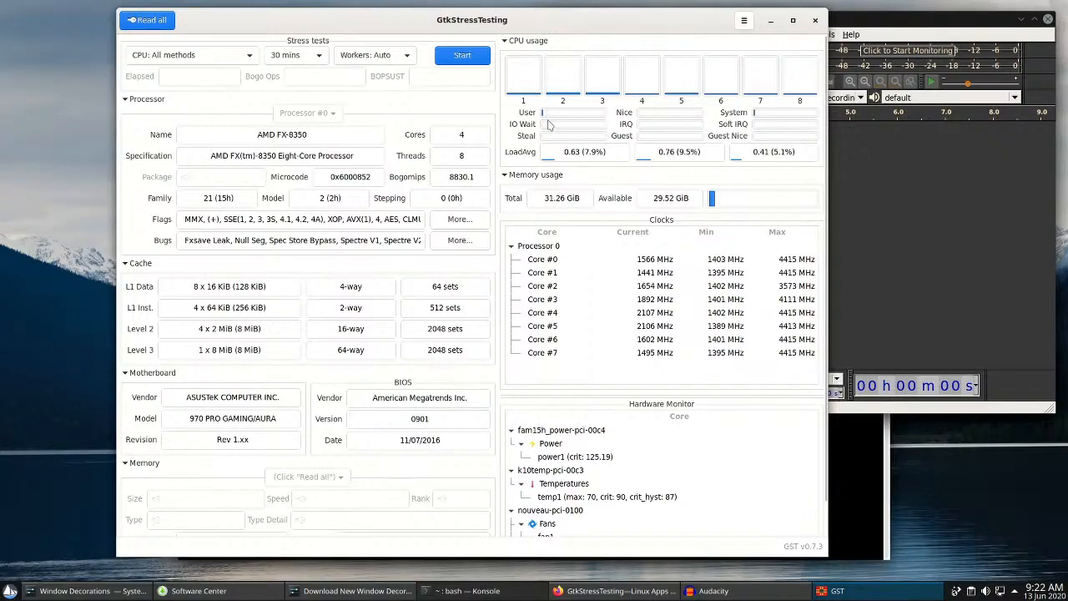
pyautogui.moveTo(549, 123)
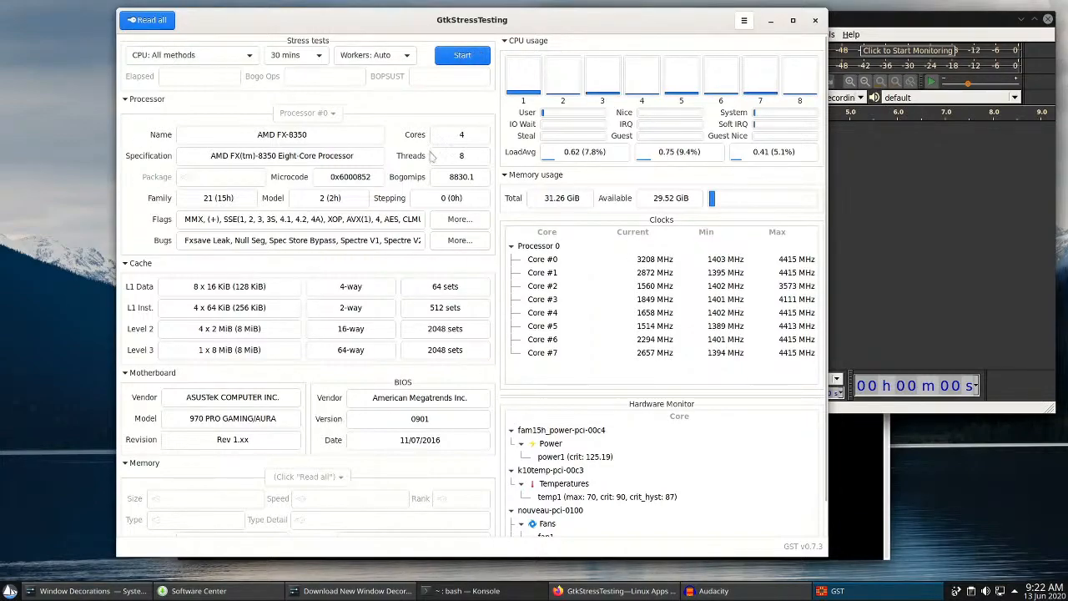
# Step: Choose the Benchmark stress-test method, keeping the 30 mins duration, and start it
pyautogui.click(456, 57)
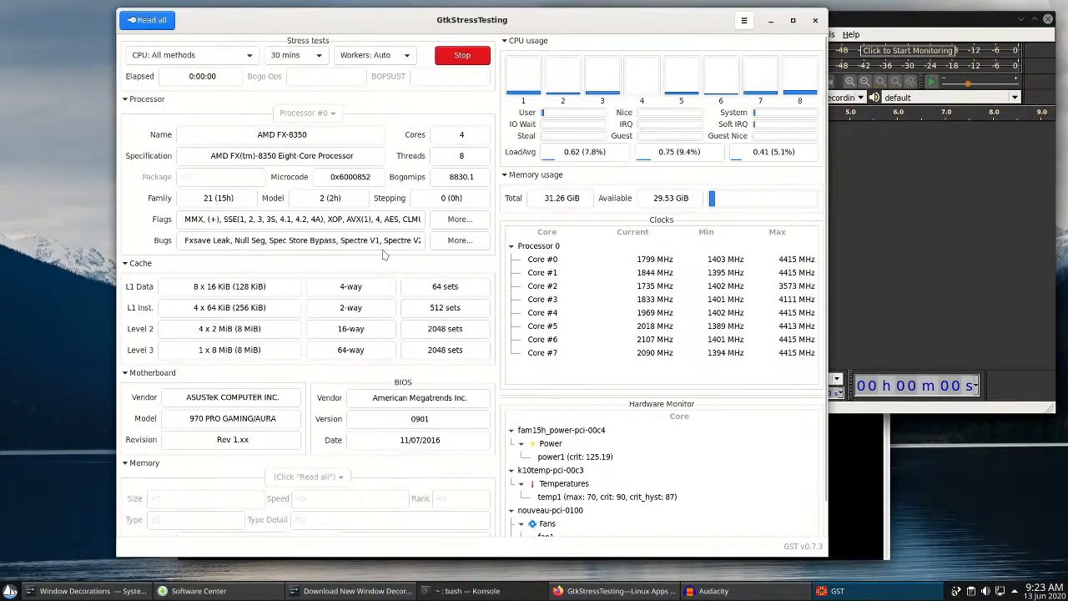
pyautogui.click(466, 59)
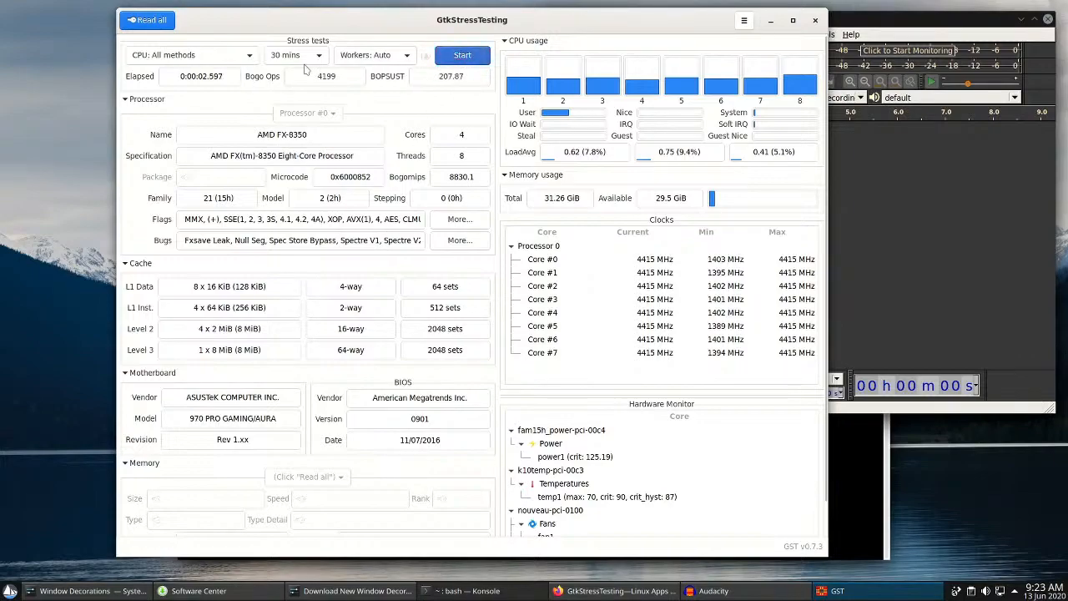
pyautogui.click(304, 60)
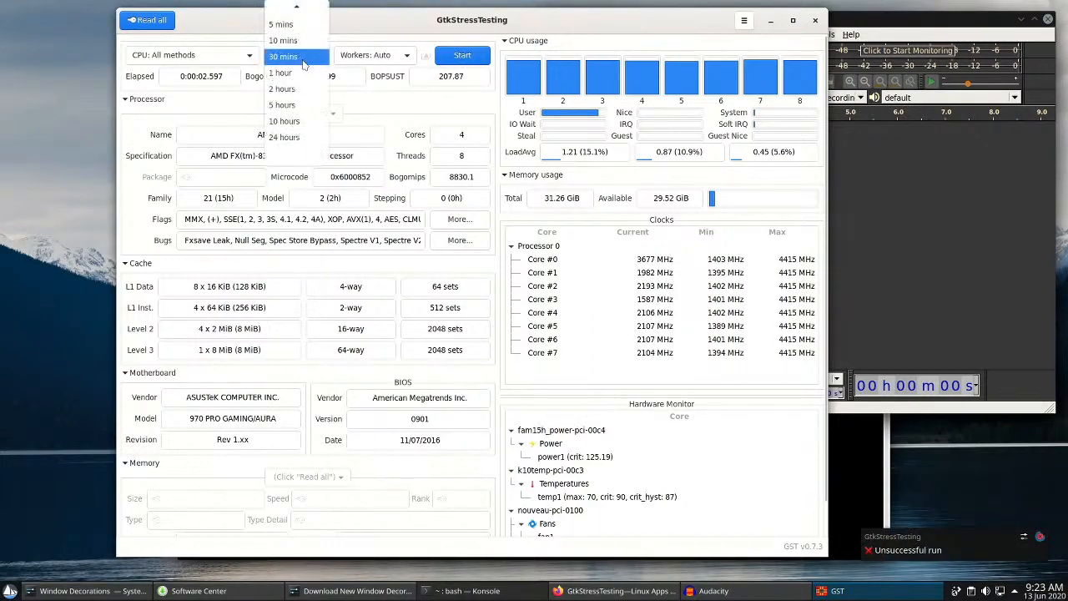
pyautogui.click(303, 60)
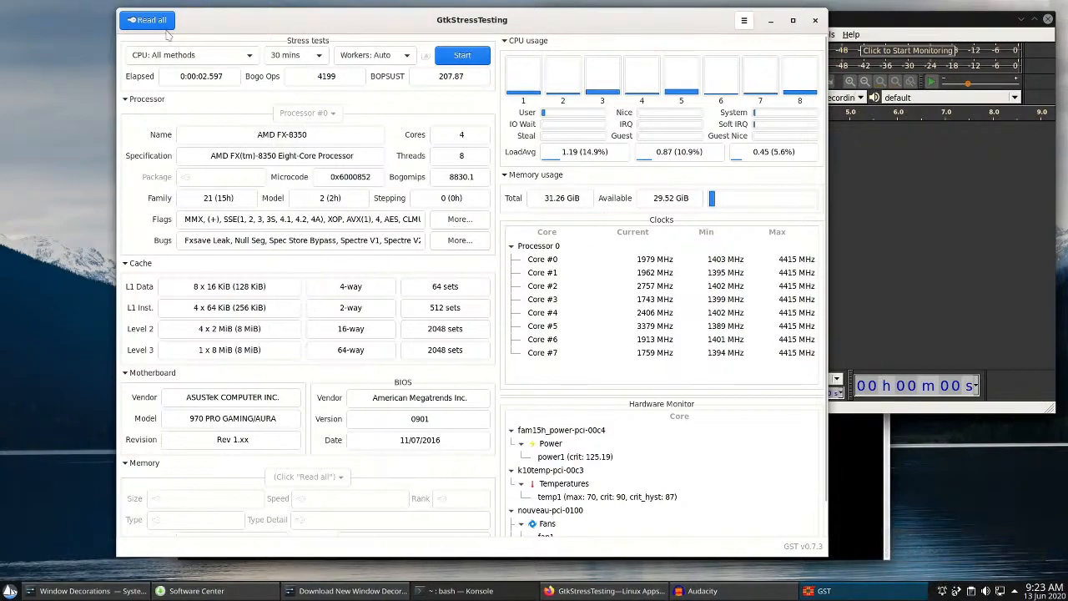
pyautogui.click(743, 20)
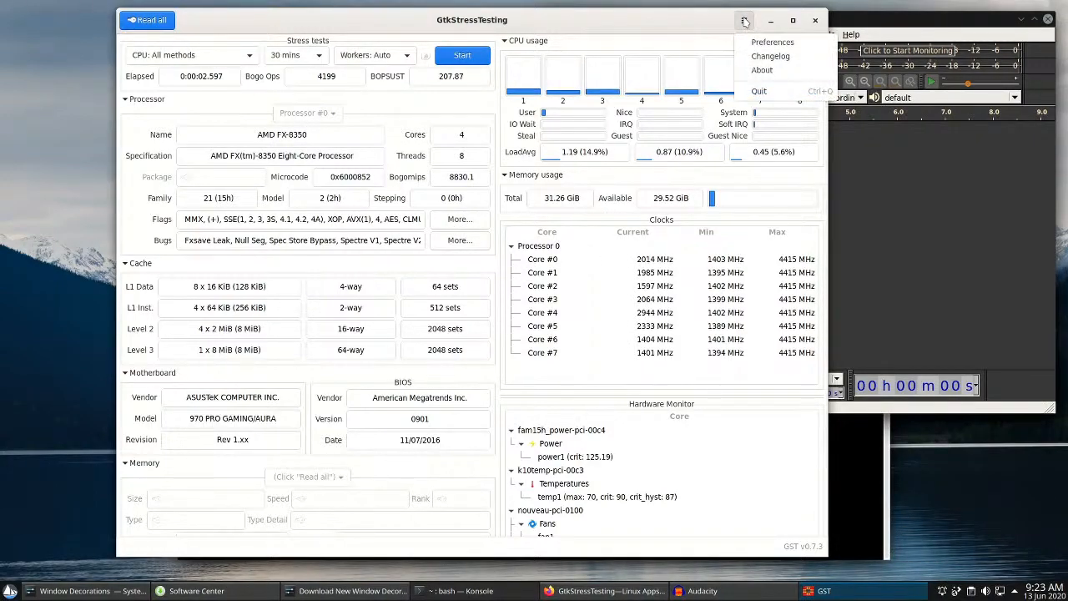
pyautogui.click(743, 20)
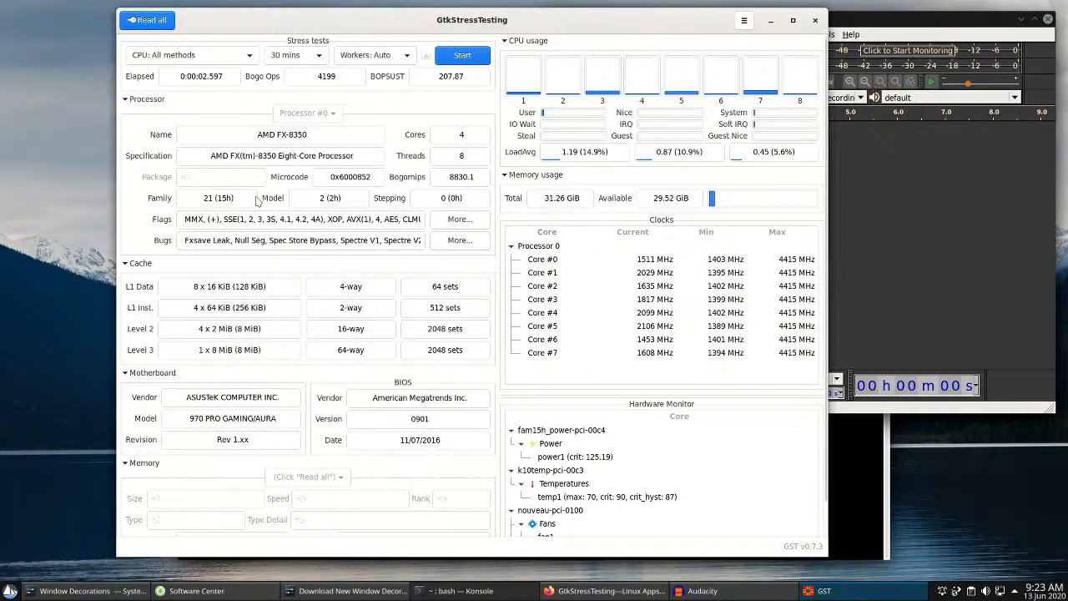
pyautogui.click(207, 55)
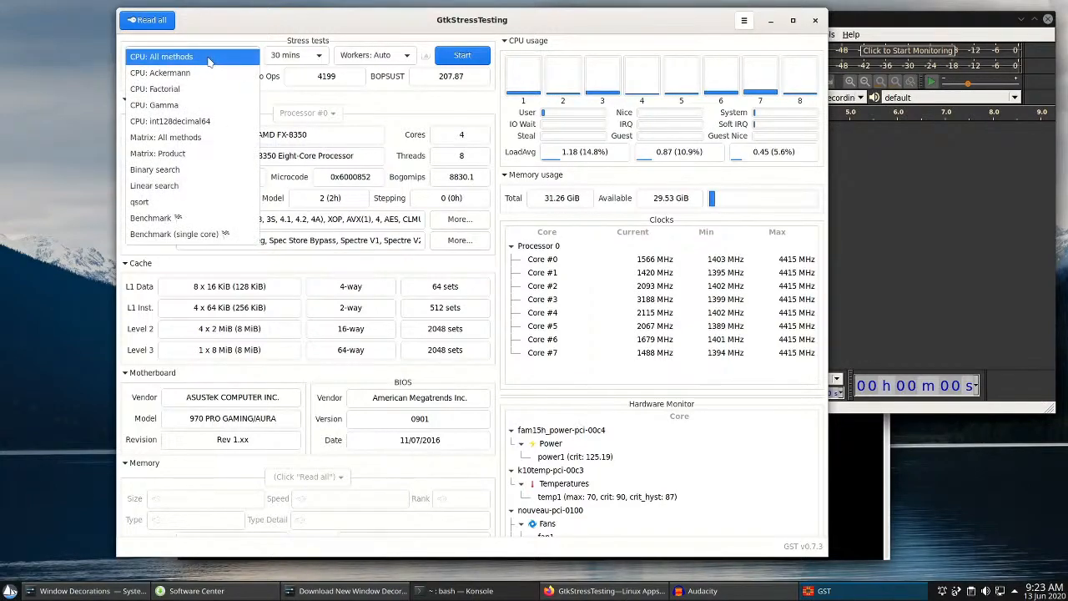
pyautogui.click(200, 218)
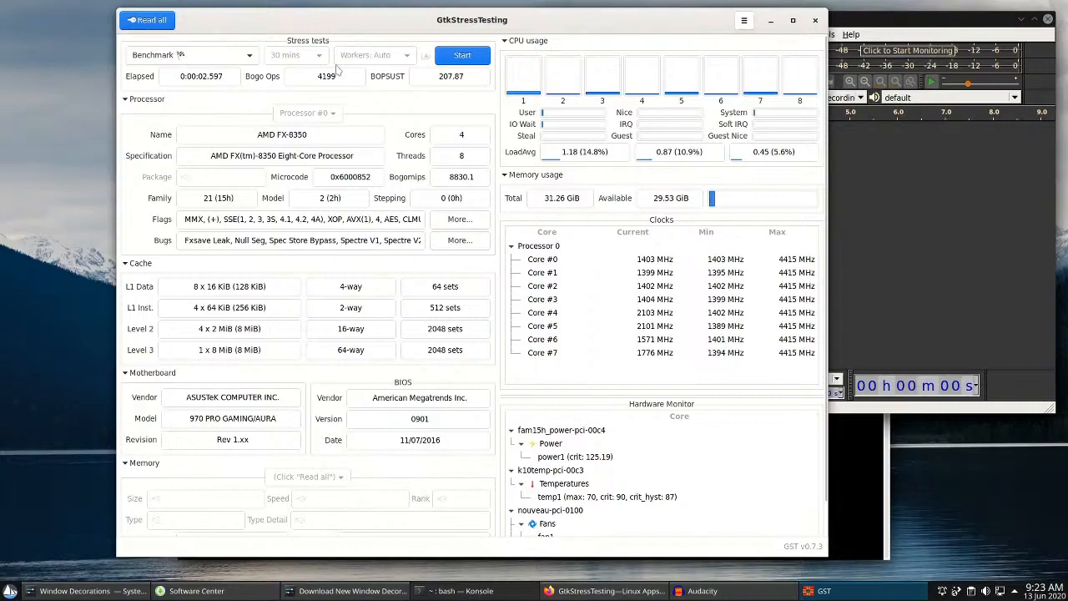
pyautogui.click(462, 55)
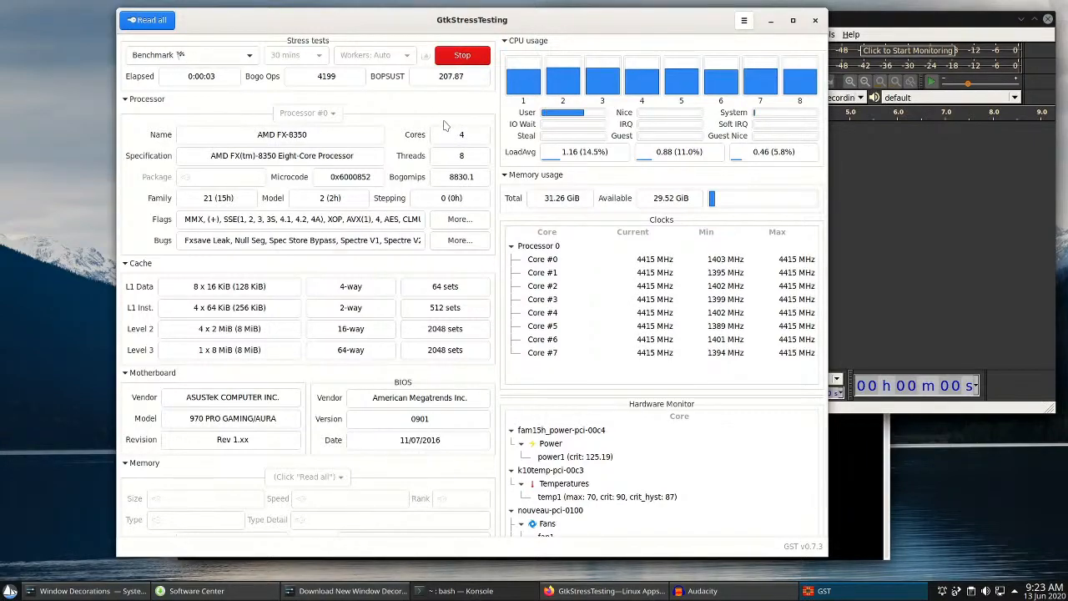
# Step: Tile GtkStressTesting on the left half and Audacity on the right, both at full height
pyautogui.moveTo(529, 33); pyautogui.dragTo(413, 26)
pyautogui.moveTo(829, 23); pyautogui.dragTo(841, 12)
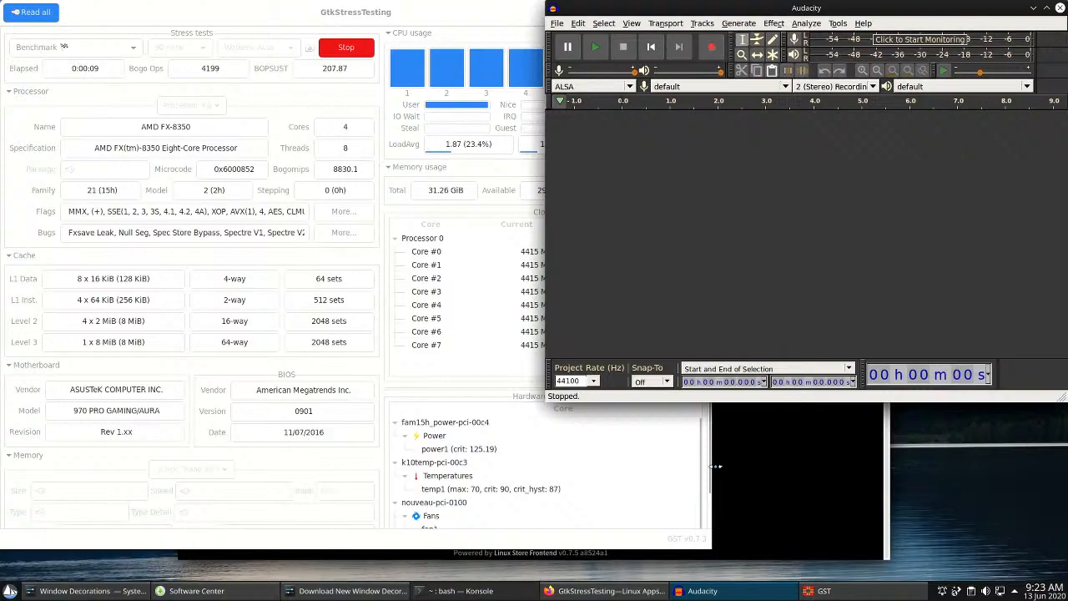
pyautogui.moveTo(715, 466); pyautogui.dragTo(544, 458)
pyautogui.moveTo(636, 401); pyautogui.dragTo(645, 578)
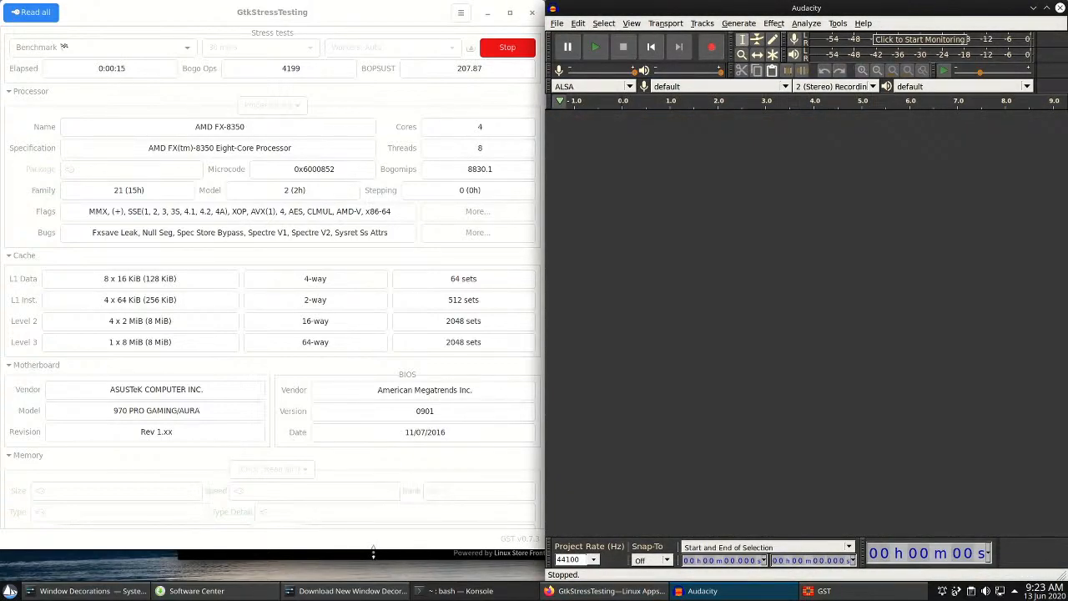
pyautogui.moveTo(373, 553); pyautogui.dragTo(373, 577)
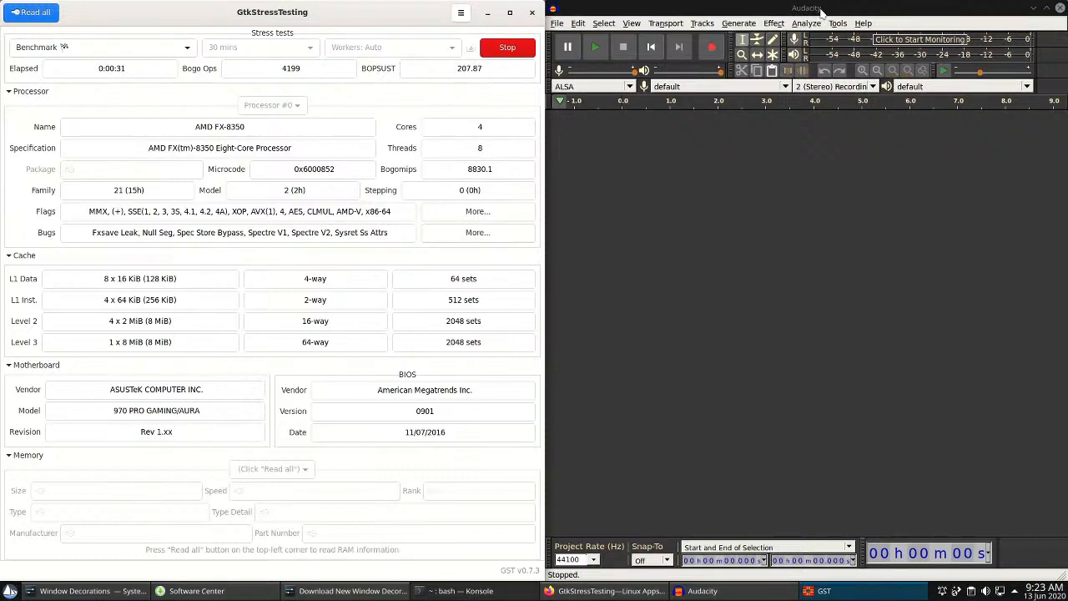
# Step: Start Audacity's input-level monitoring while the benchmark runs to completion
pyautogui.click(917, 39)
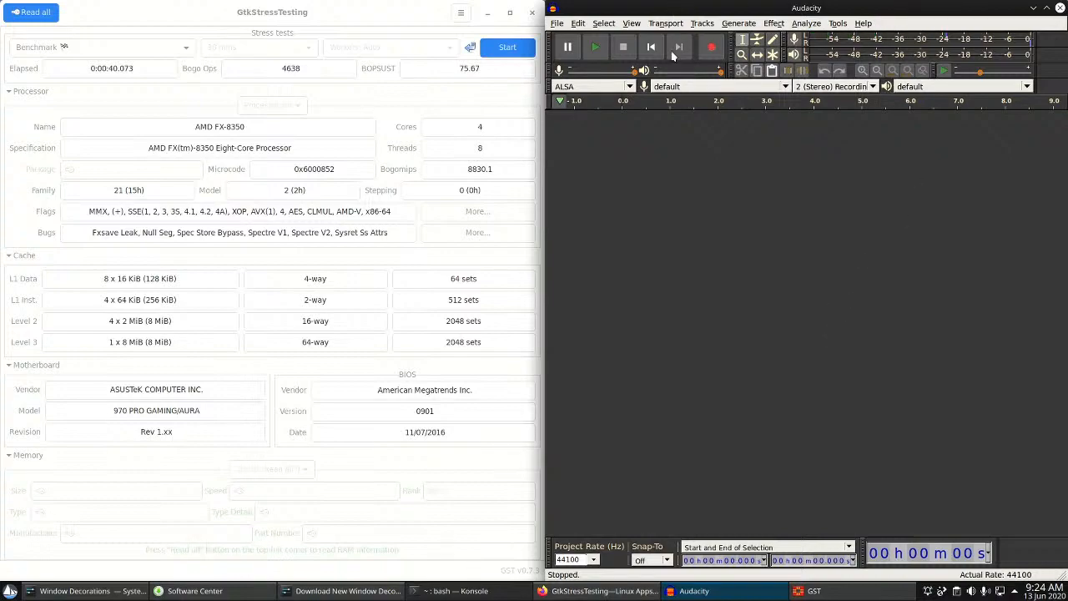
# Step: Make a short test recording in a maximized Audacity, then stop it and remove the track
pyautogui.click(711, 49)
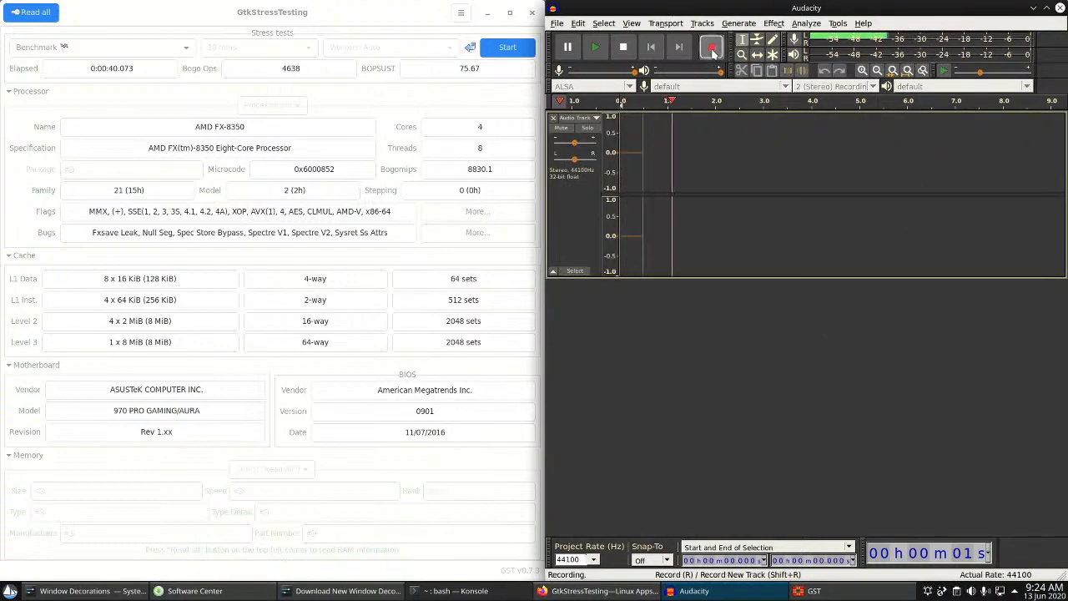
pyautogui.doubleClick(751, 10)
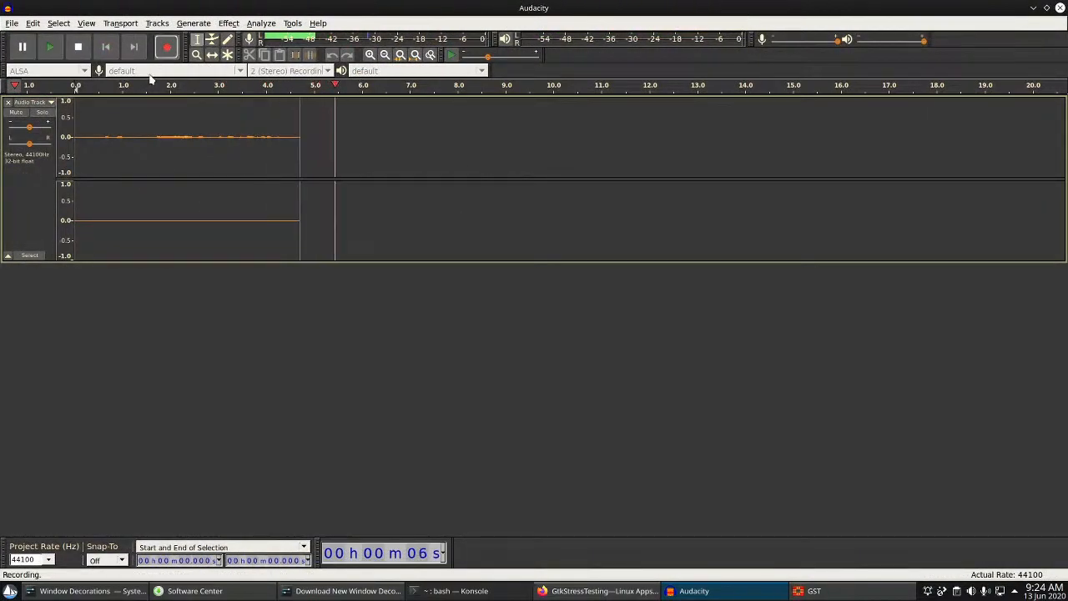
pyautogui.click(79, 46)
pyautogui.click(8, 102)
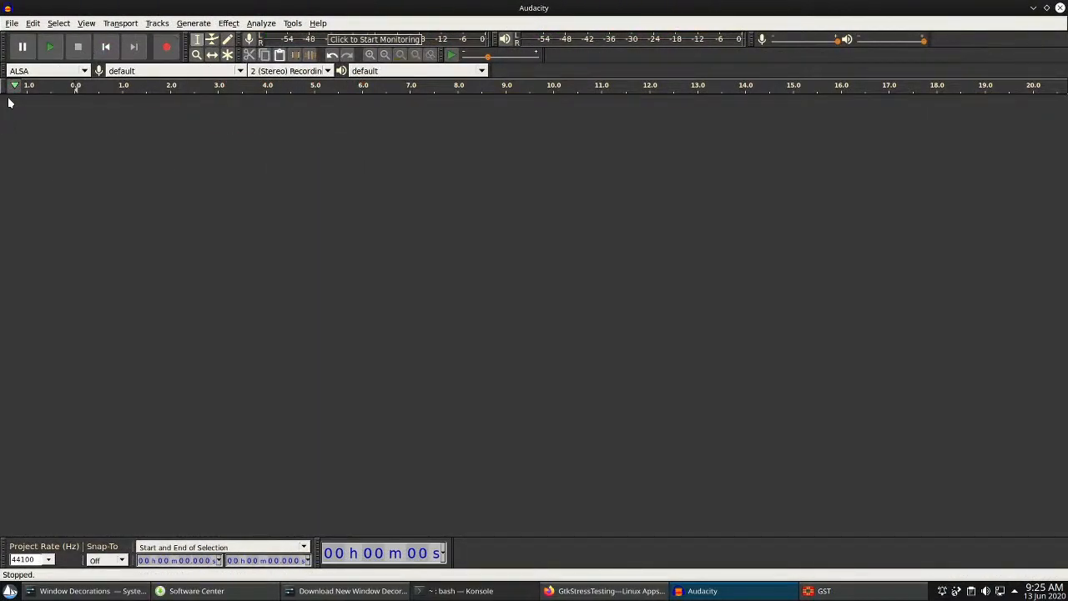
# Step: Set recording Channels to 1 (Mono) in Audacity's Devices preferences and apply
pyautogui.click(33, 24)
pyautogui.click(47, 192)
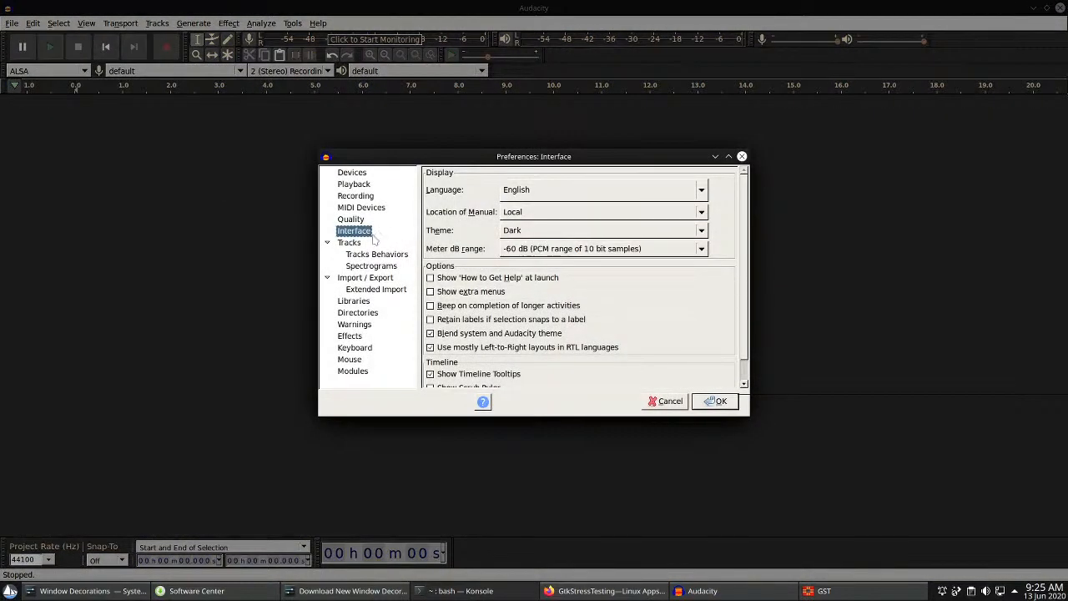
pyautogui.click(365, 185)
pyautogui.click(363, 174)
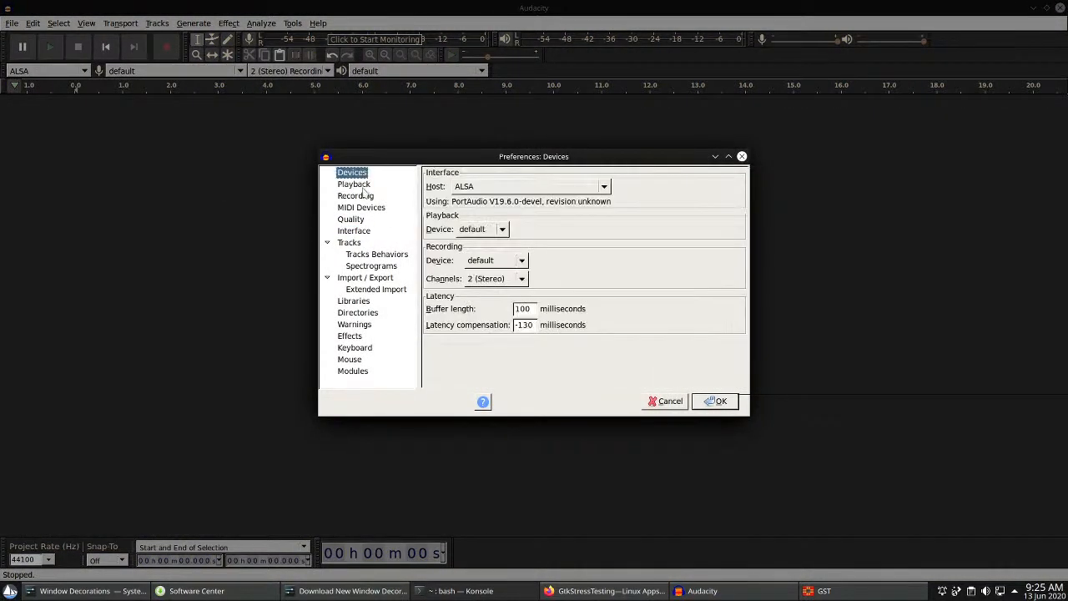
pyautogui.click(359, 196)
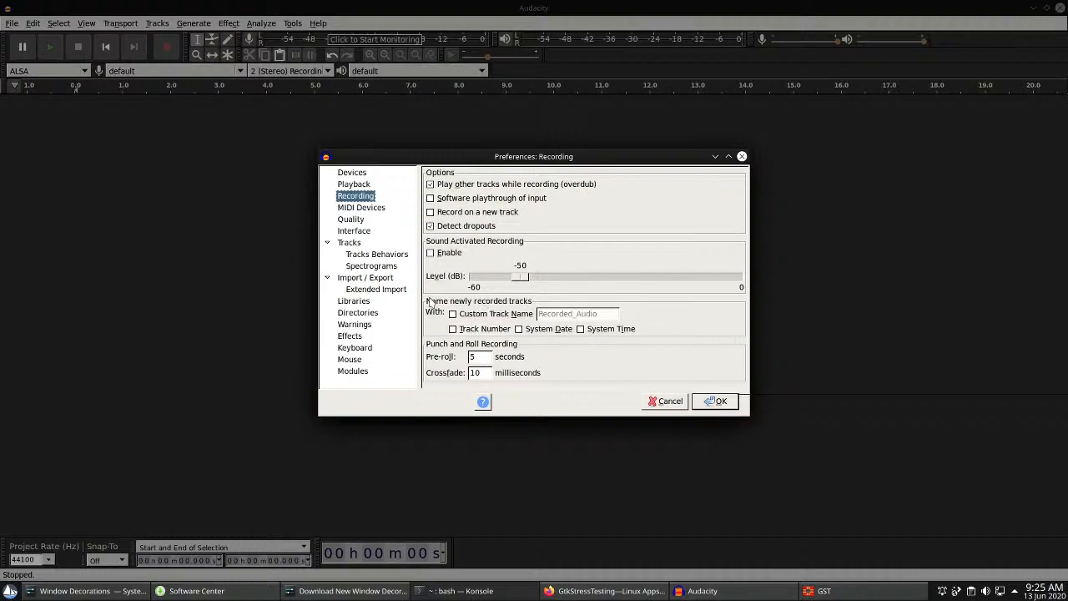
pyautogui.click(375, 208)
pyautogui.click(354, 231)
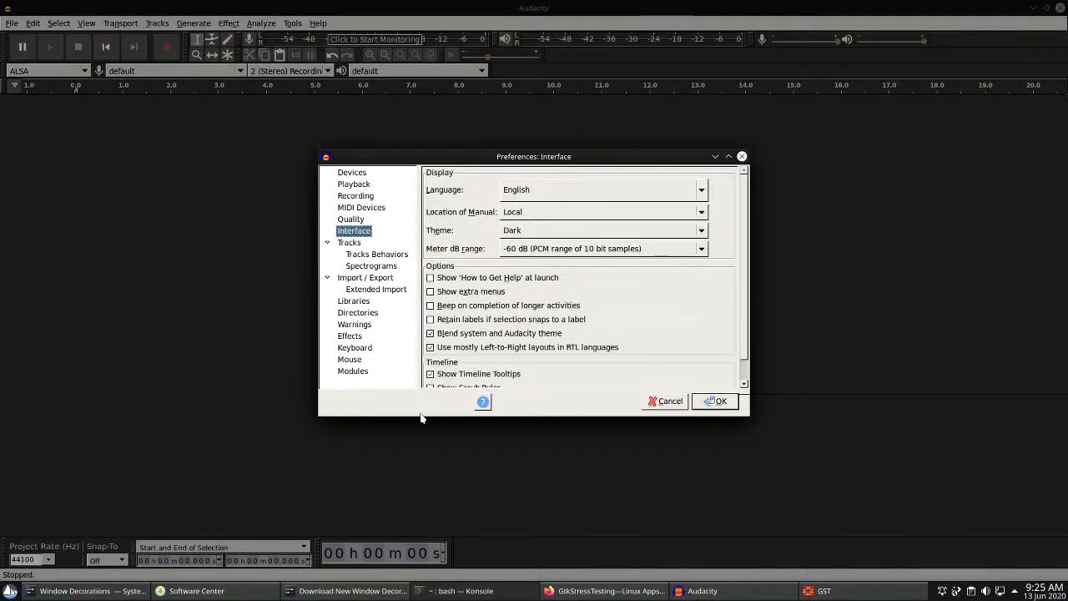
pyautogui.scroll(-1, 513, 306)
pyautogui.click(368, 173)
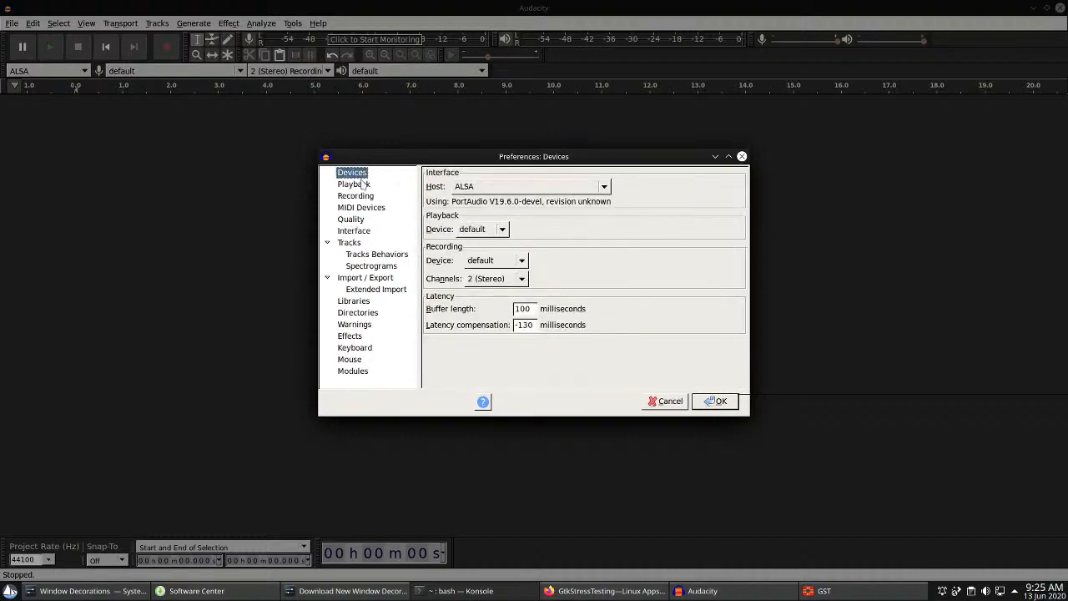
pyautogui.click(496, 278)
pyautogui.click(488, 267)
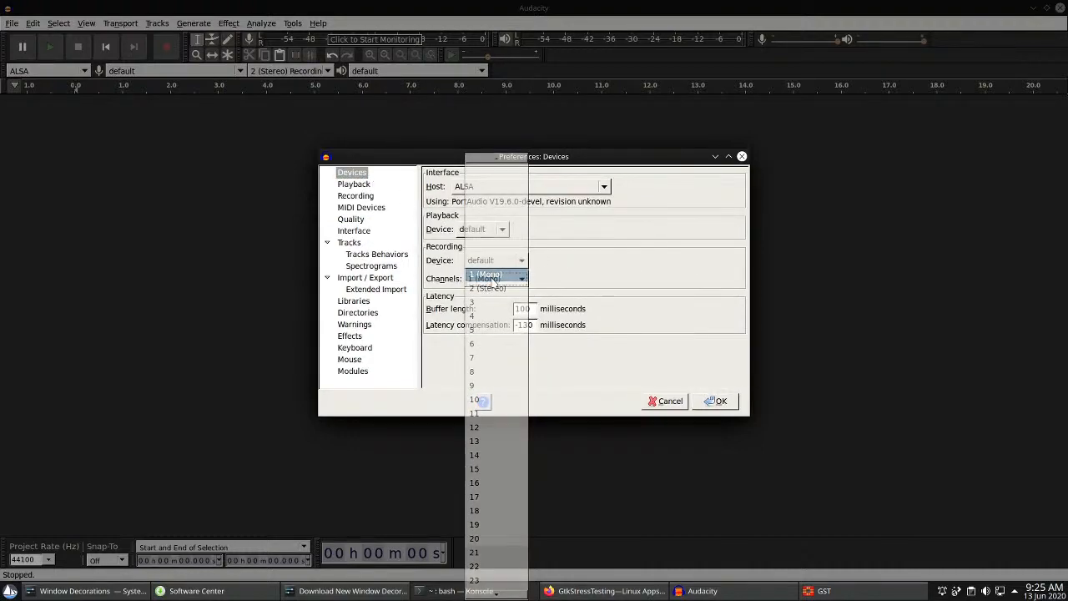
pyautogui.click(716, 401)
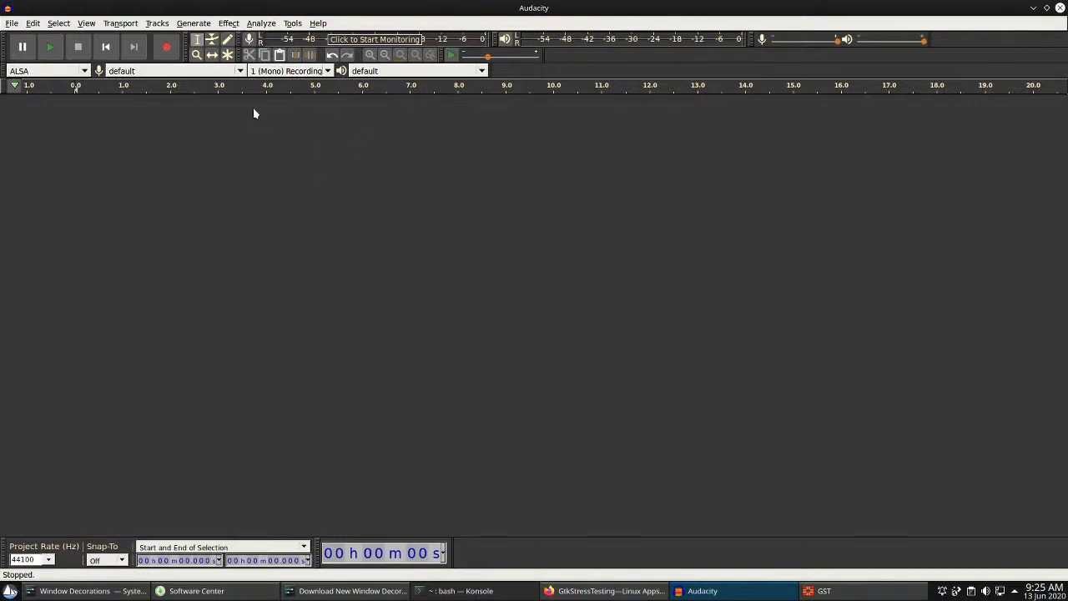
# Step: Record a mono take of roughly 1 minute 18 seconds, then stop it
pyautogui.click(171, 64)
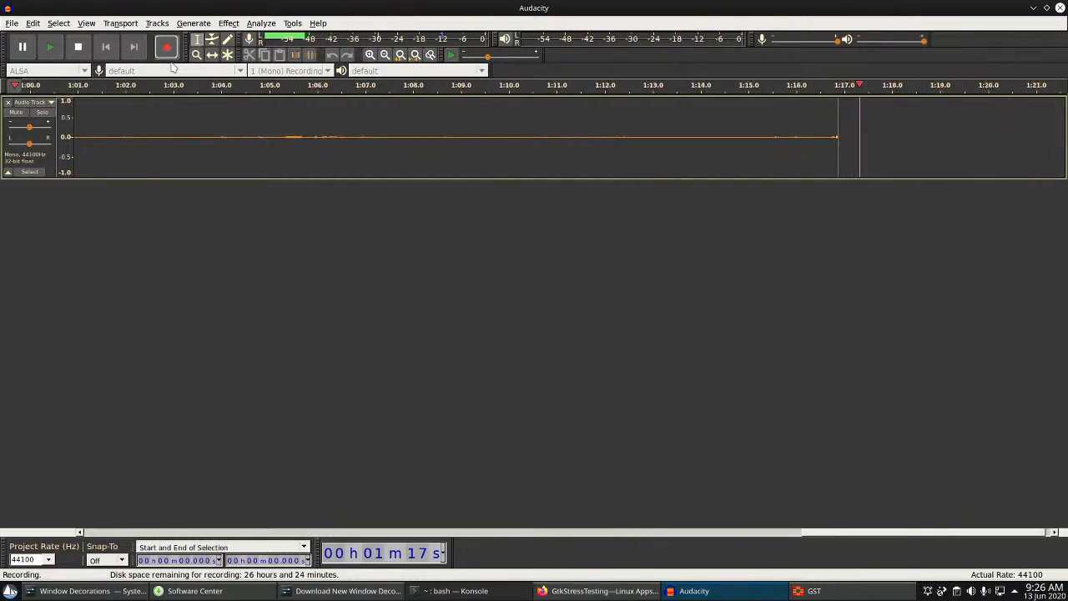
pyautogui.click(77, 47)
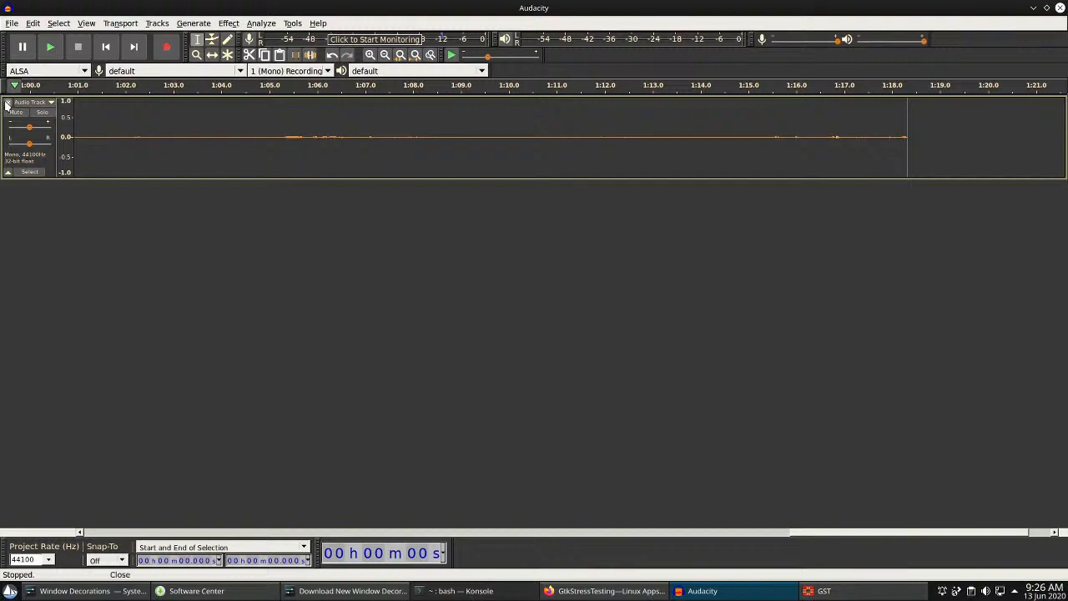
# Step: Delete the first recorded track and start a new microphone take of about 24 seconds
pyautogui.click(7, 102)
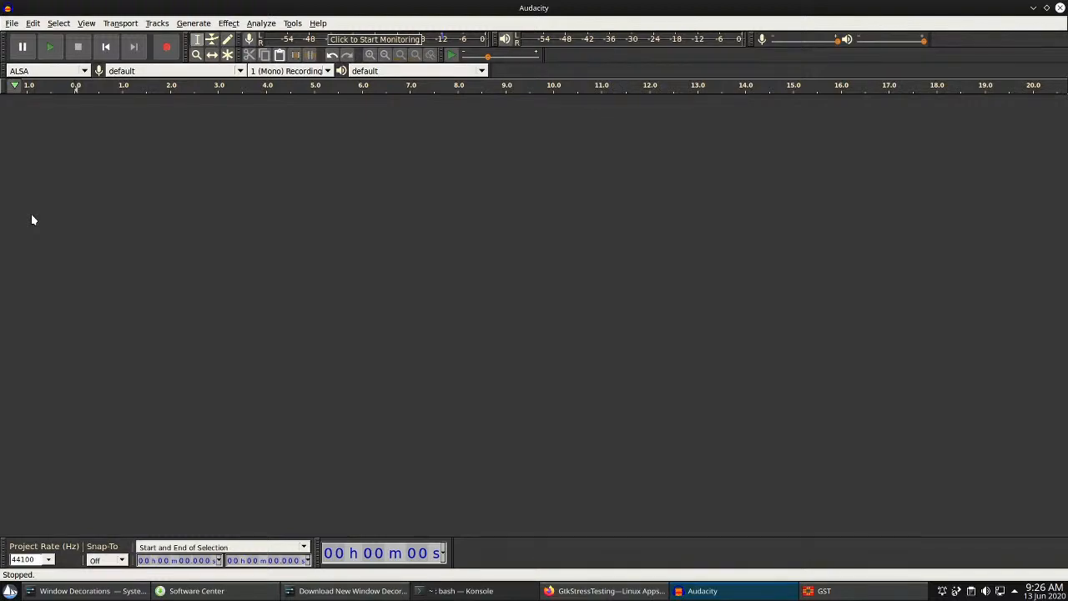
pyautogui.click(165, 48)
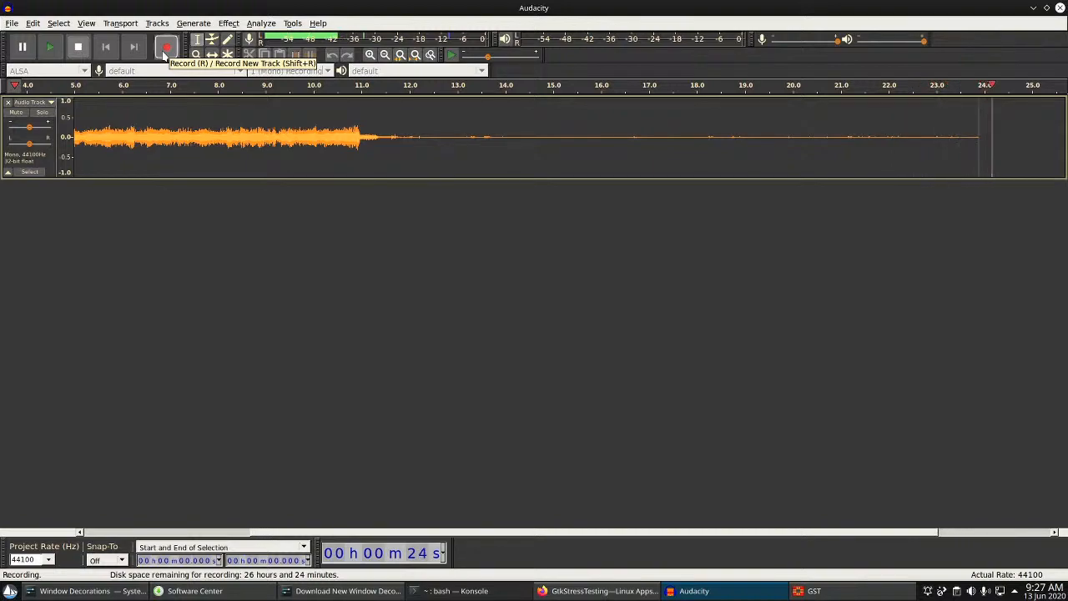
# Step: Stop the recording and delete the silent lead-in before the sound
pyautogui.click(73, 48)
pyautogui.scroll(-1, 279, 158)
pyautogui.moveTo(272, 157); pyautogui.dragTo(72, 158)
pyautogui.moveTo(300, 177); pyautogui.dragTo(296, 231)
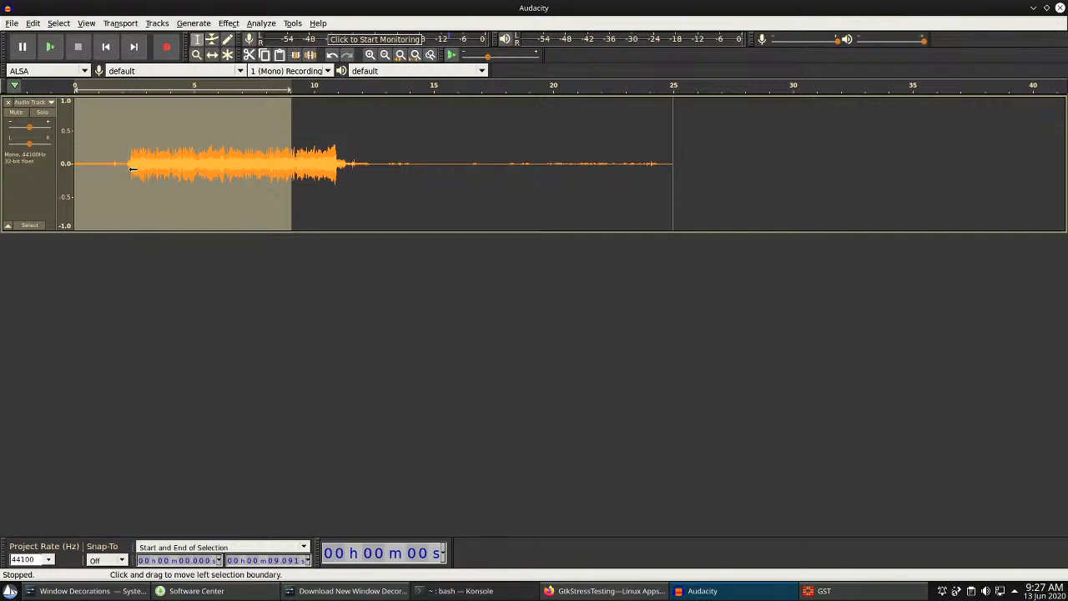
pyautogui.scroll(1, 129, 157)
pyautogui.moveTo(155, 157); pyautogui.dragTo(68, 159)
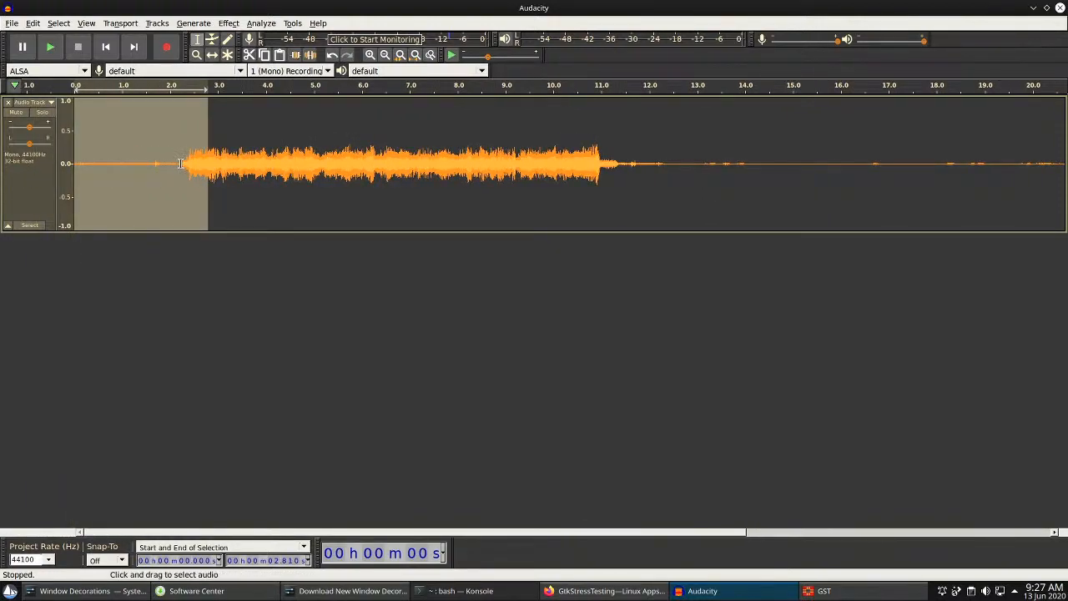
pyautogui.moveTo(180, 164); pyautogui.dragTo(72, 164)
pyautogui.press('Delete')
# Step: Delete the quiet tail so about 9 seconds of sound remain, and fit the clip to view
pyautogui.scroll(-1, 667, 189)
pyautogui.moveTo(754, 175); pyautogui.dragTo(6, 159)
pyautogui.press('Delete')
pyautogui.press('Home')
pyautogui.scroll(3, 170, 149)
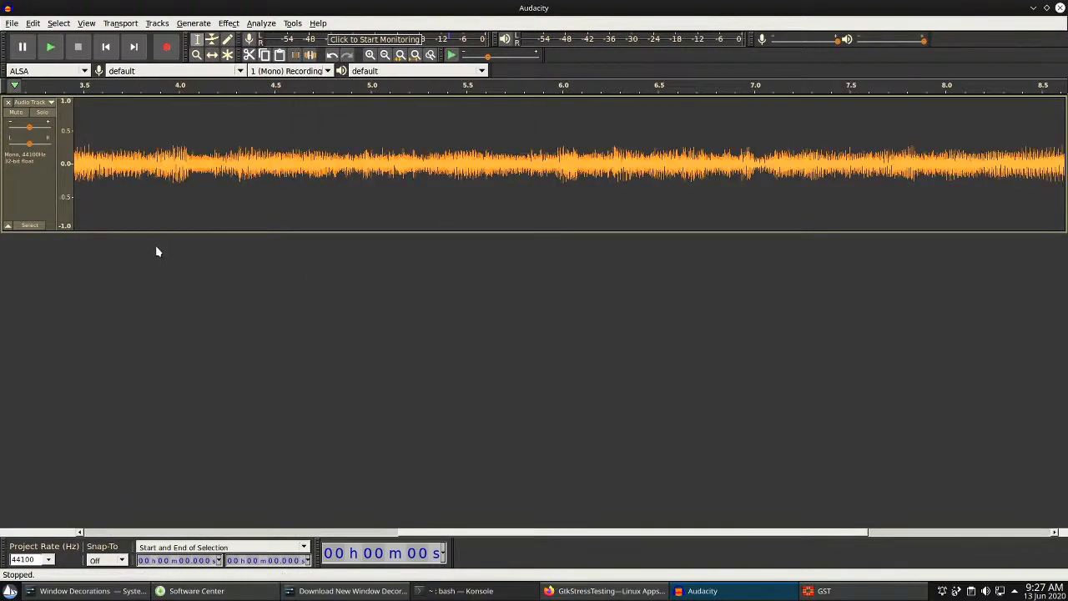
pyautogui.moveTo(153, 231); pyautogui.dragTo(153, 250)
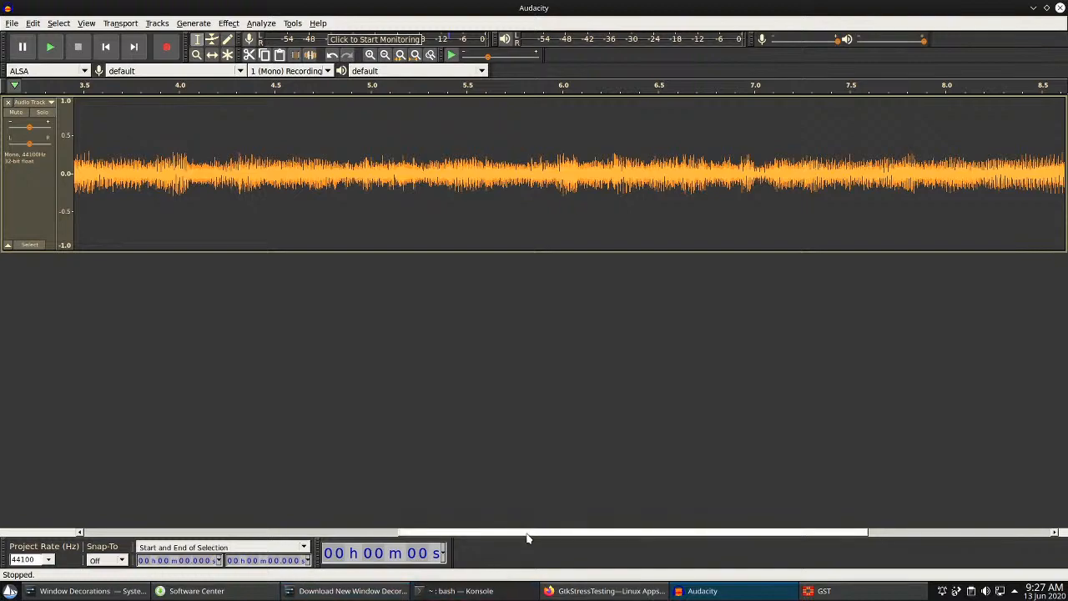
pyautogui.hotkey('ctrl', 'f')
# Step: Add a new empty mono track via Tracks > Add New
pyautogui.click(9, 24)
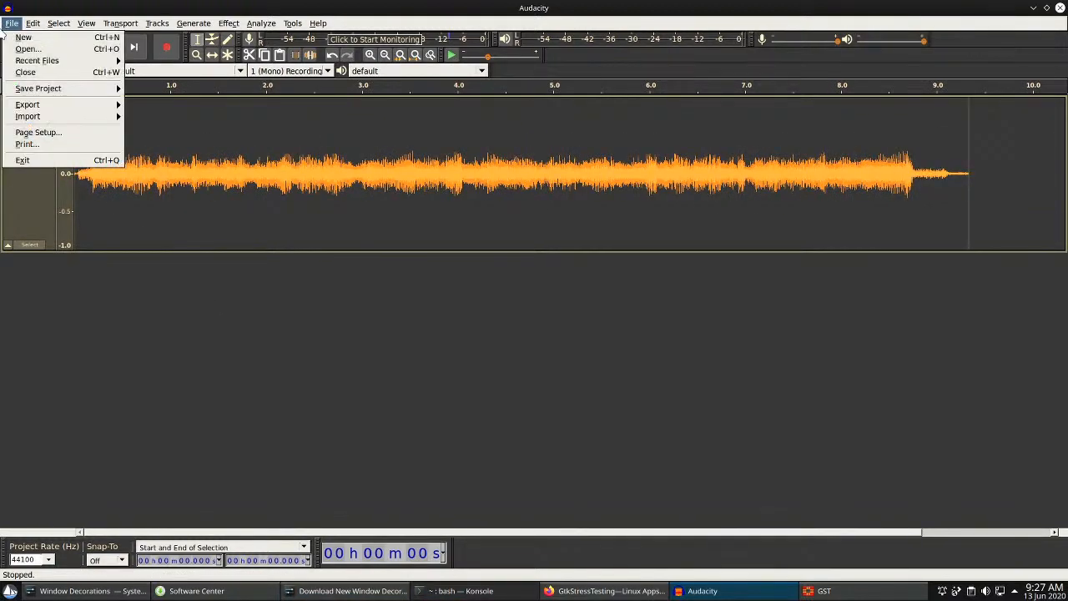
pyautogui.moveTo(157, 24)
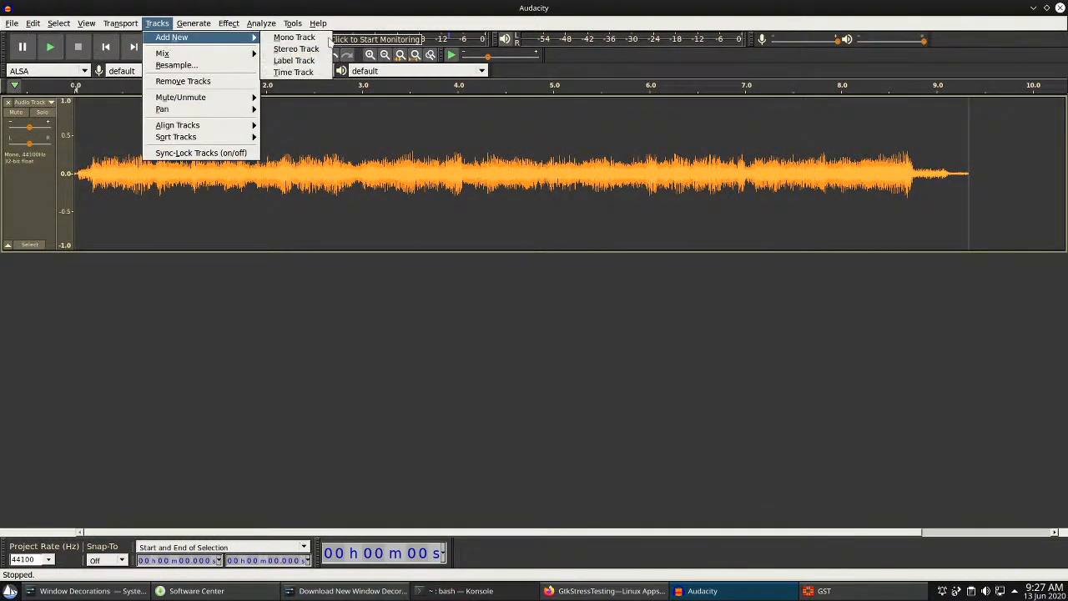
pyautogui.click(288, 37)
# Step: Copy the clip into the second track and time-shift it to start at 0 seconds
pyautogui.doubleClick(215, 226)
pyautogui.hotkey('ctrl', 'c')
pyautogui.click(185, 291)
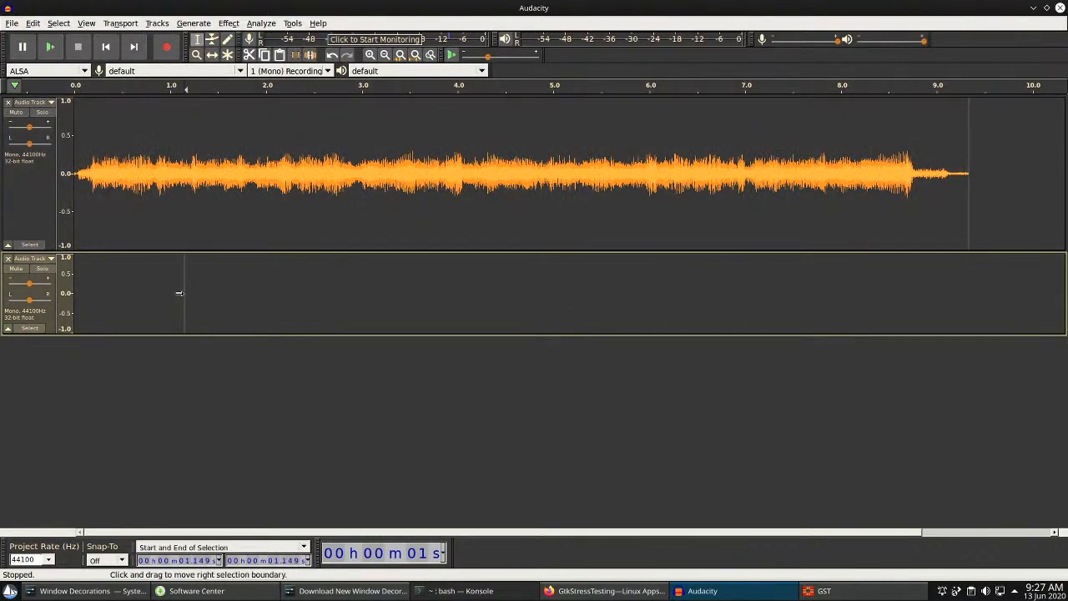
pyautogui.hotkey('ctrl', 'v')
pyautogui.click(212, 54)
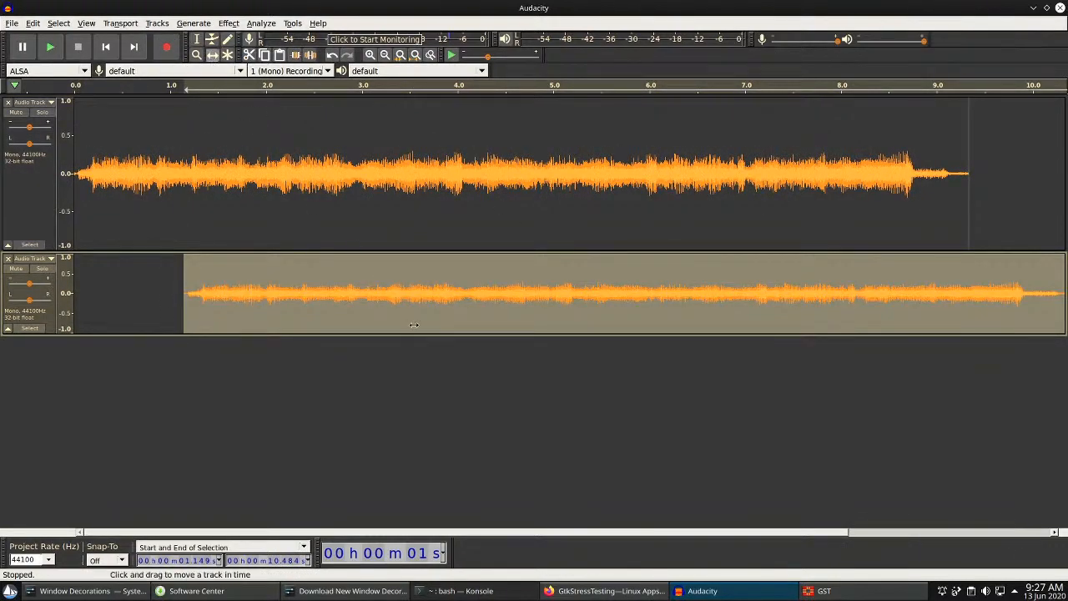
pyautogui.moveTo(377, 292); pyautogui.dragTo(126, 263)
# Step: Pan track 2 to 60% Right and track 1 toward Left, zooming in to check alignment
pyautogui.hotkey('ctrl', '1')
pyautogui.hotkey('ctrl', '1')
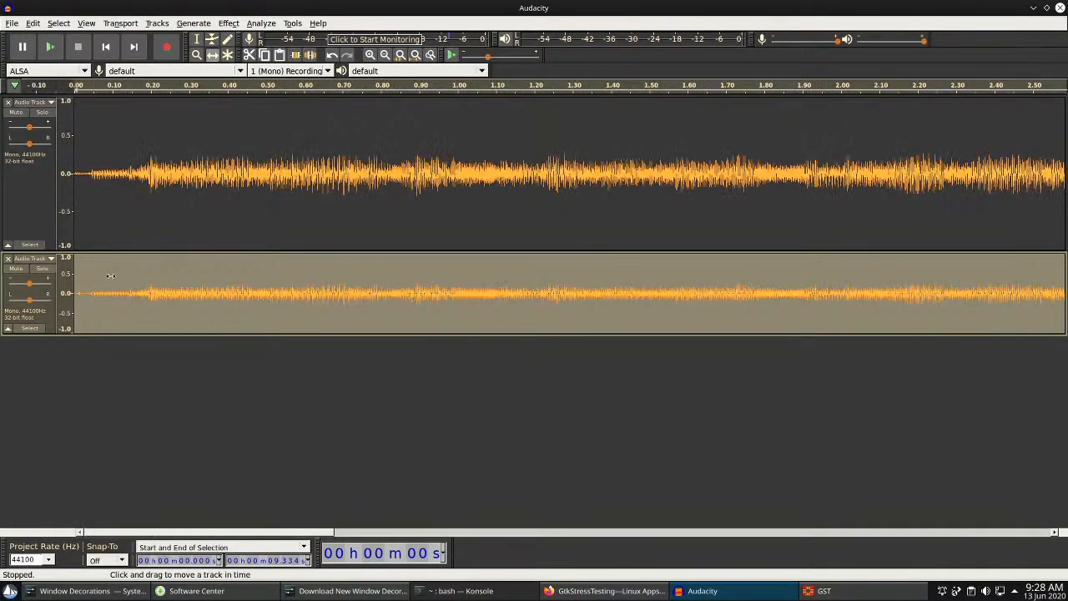
pyautogui.moveTo(37, 302); pyautogui.dragTo(46, 304)
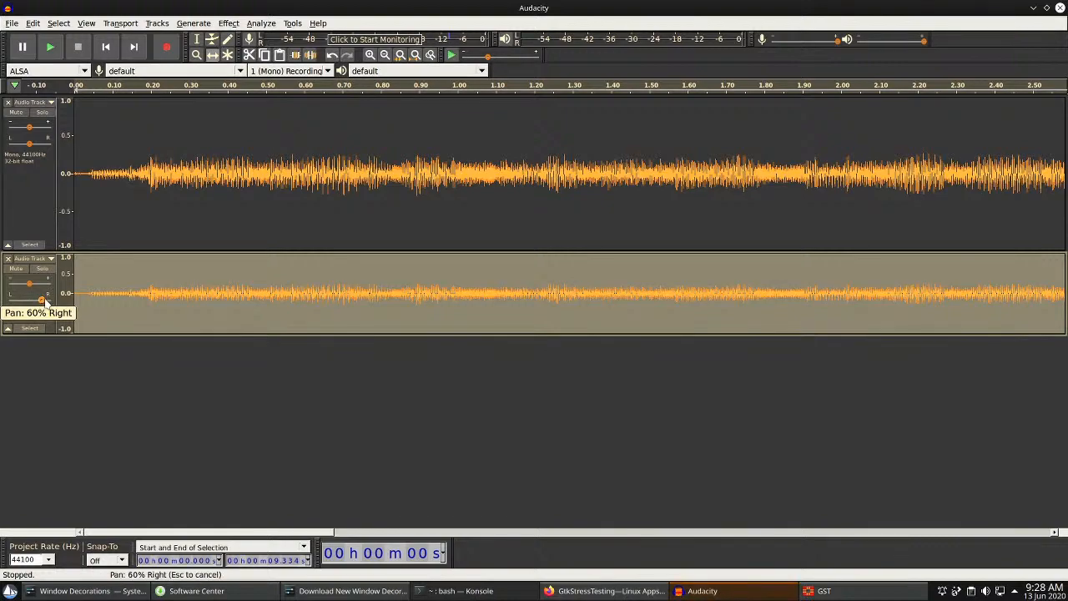
pyautogui.moveTo(29, 144); pyautogui.dragTo(24, 144)
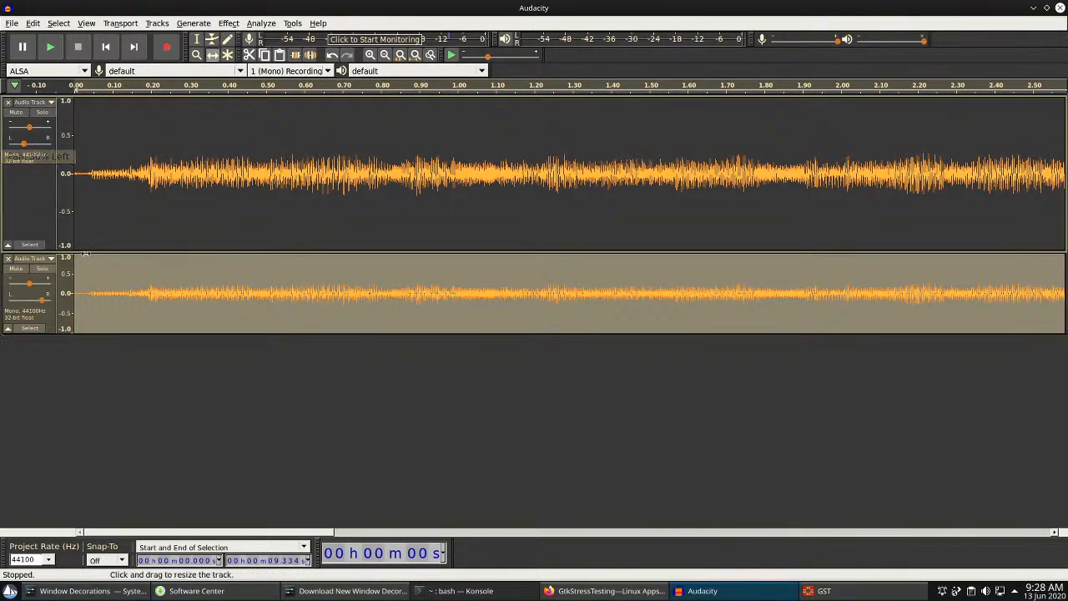
pyautogui.keyDown('ctrl'); pyautogui.scroll(1, 167, 171); pyautogui.keyUp('ctrl')
pyautogui.keyDown('ctrl'); pyautogui.scroll(1, 156, 309); pyautogui.keyUp('ctrl')
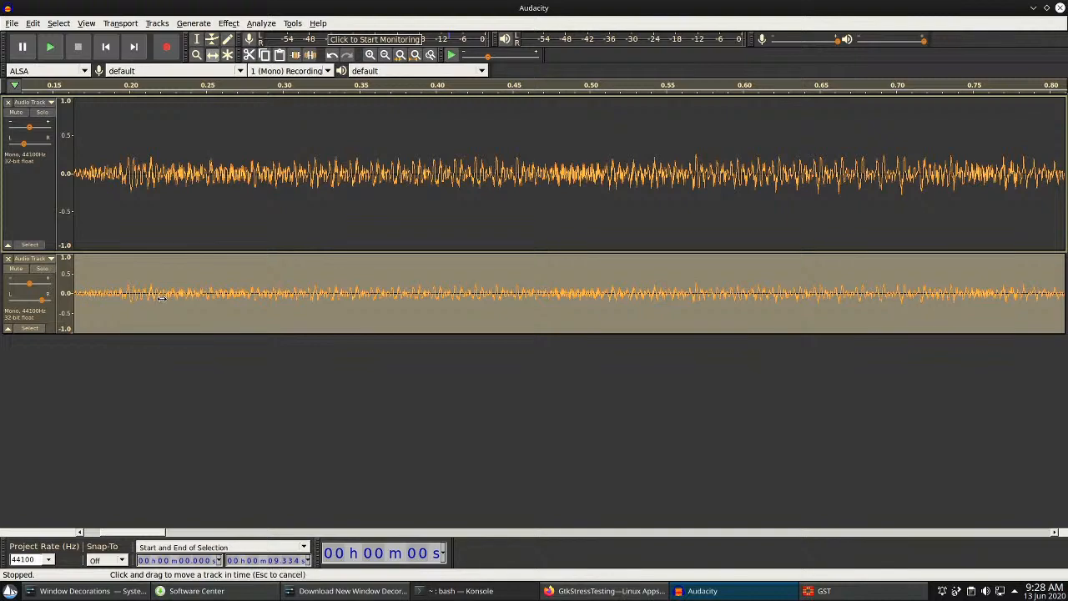
pyautogui.keyDown('ctrl'); pyautogui.scroll(-5, 191, 369); pyautogui.keyUp('ctrl')
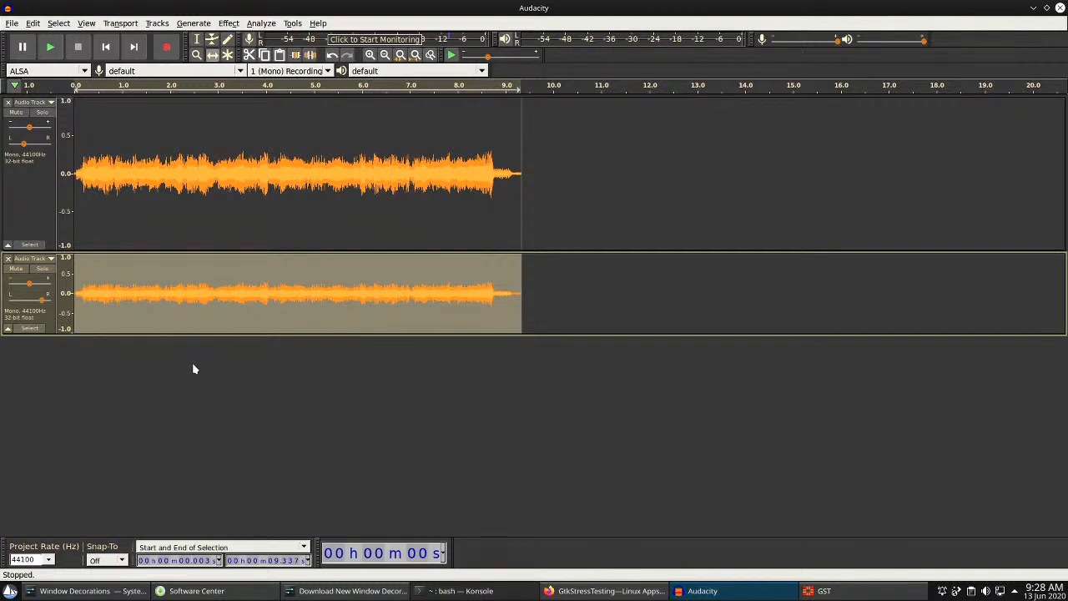
# Step: Close Audacity without saving the project
pyautogui.moveTo(649, 9); pyautogui.dragTo(637, 47)
pyautogui.click(835, 46)
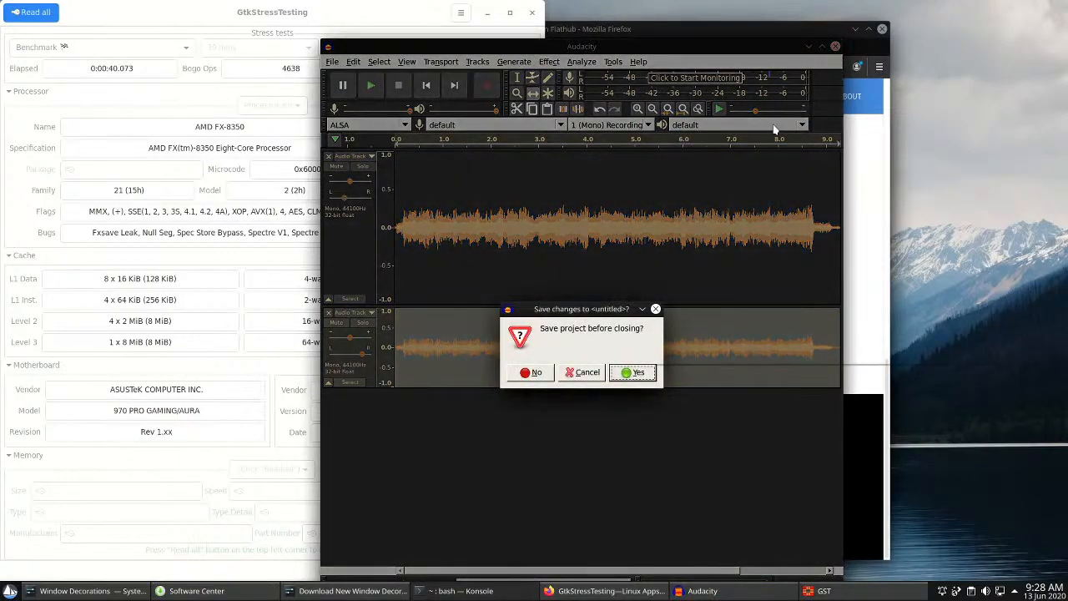
pyautogui.click(534, 374)
# Step: Close GtkStressTesting, Firefox with all its tabs, and the Add-On Installer
pyautogui.click(533, 14)
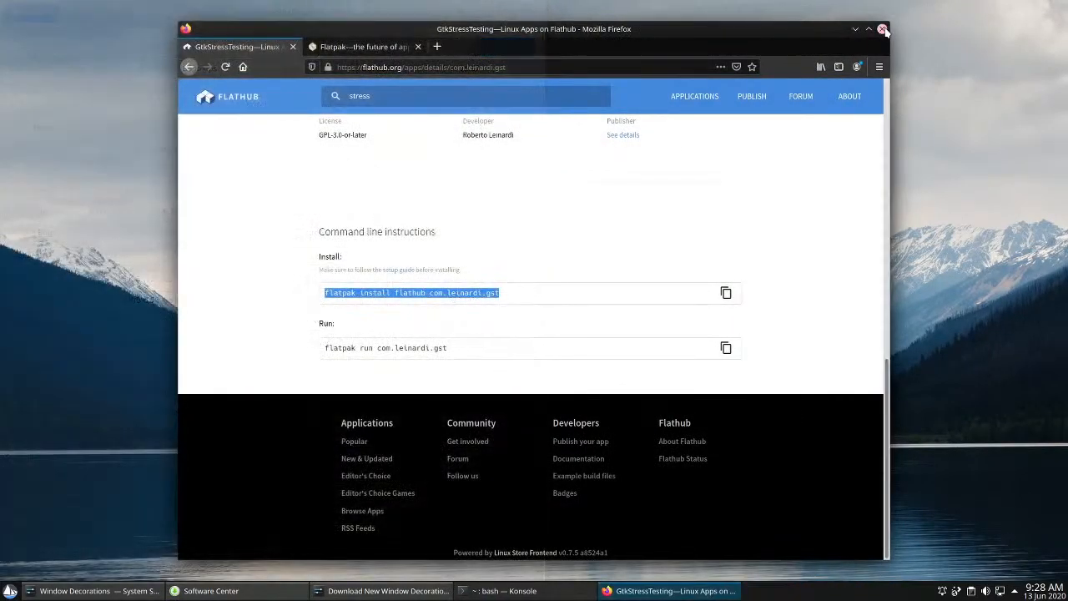
pyautogui.click(882, 29)
pyautogui.click(641, 324)
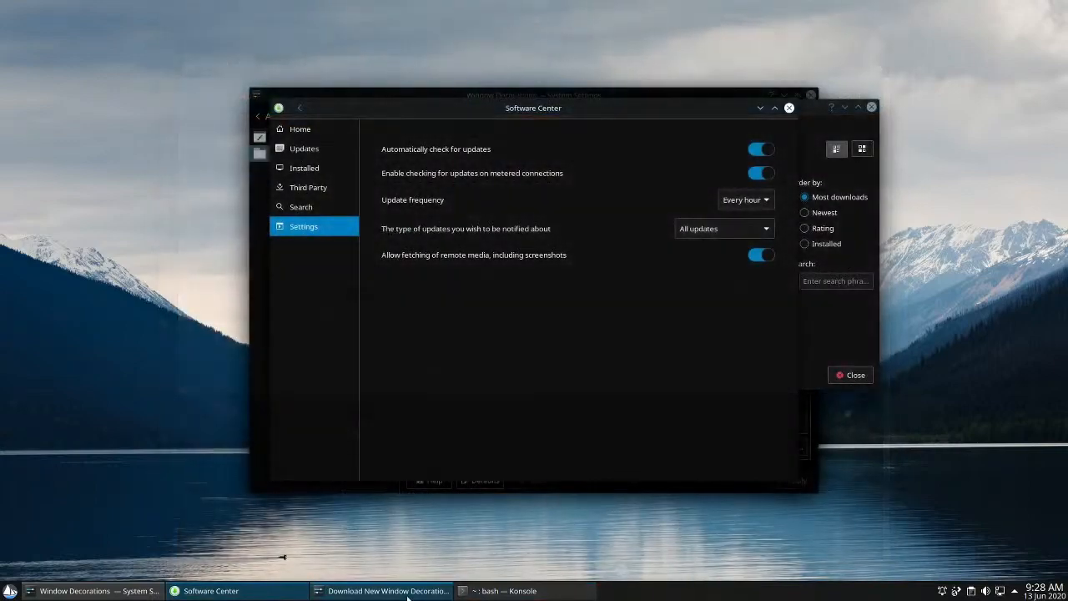
pyautogui.moveTo(773, 108); pyautogui.dragTo(639, 114)
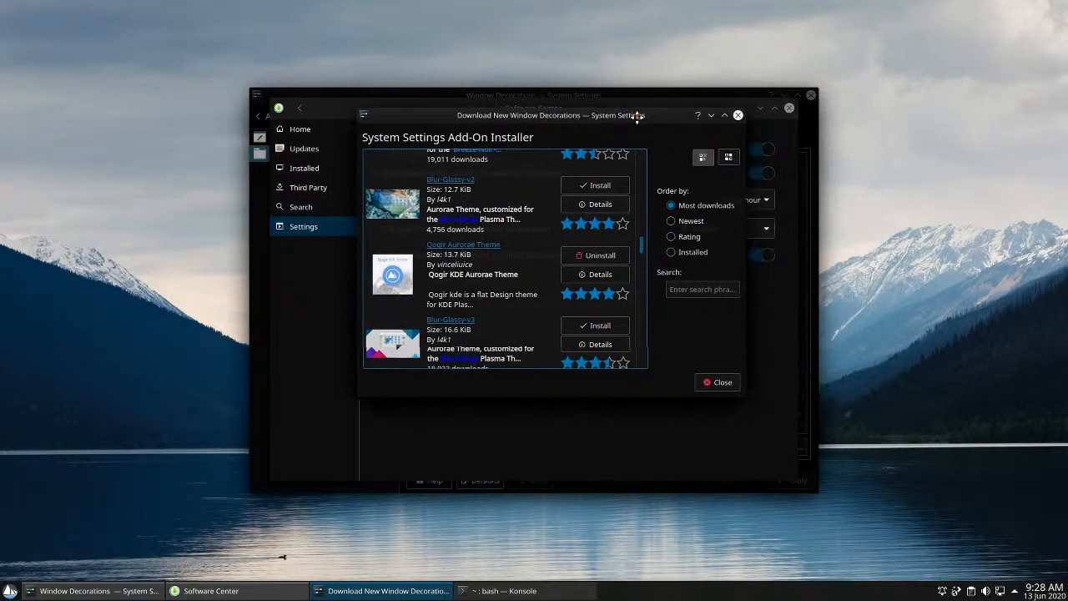
pyautogui.click(738, 113)
# Step: Search 'nv' in the application launcher, then dismiss it
pyautogui.press('super')
pyautogui.write('nv')
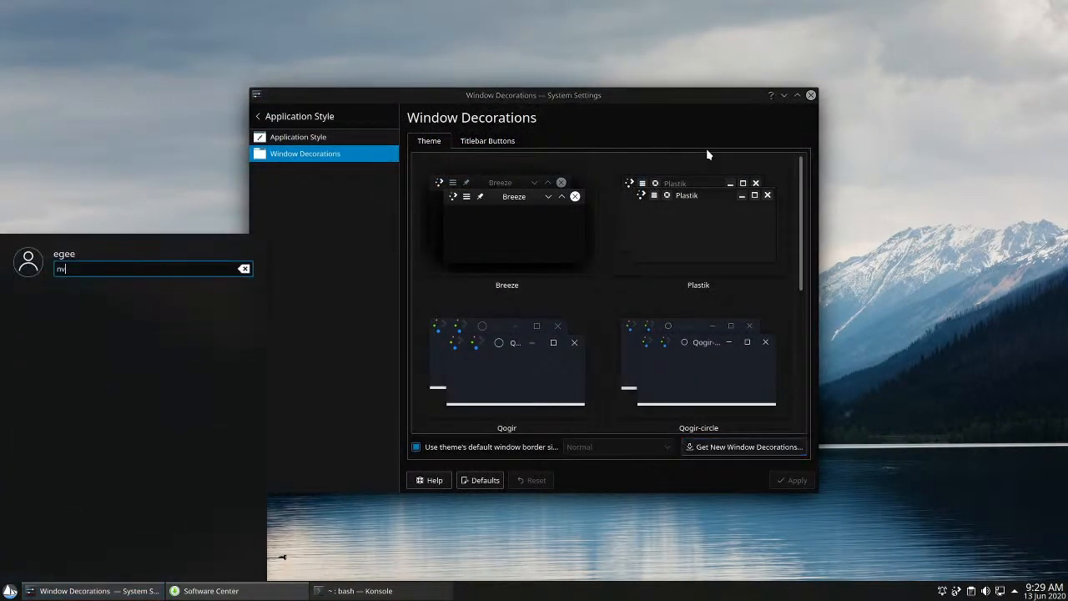
pyautogui.press('Escape')
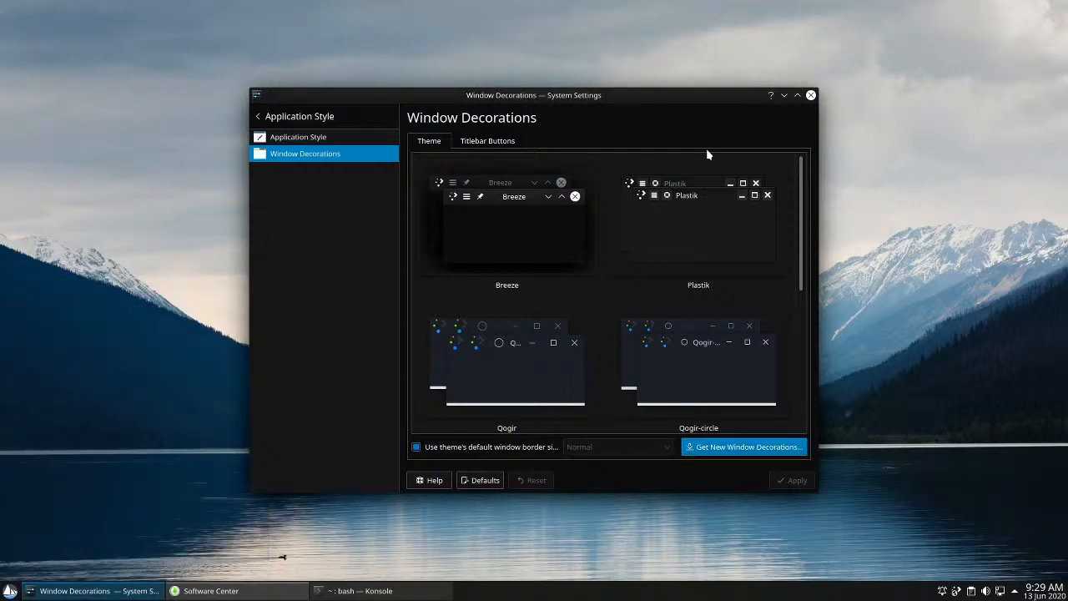
# Step: Search Software Center for 'nvidia' and scroll the results to nvidia-glx-driver 440.82
pyautogui.click(227, 591)
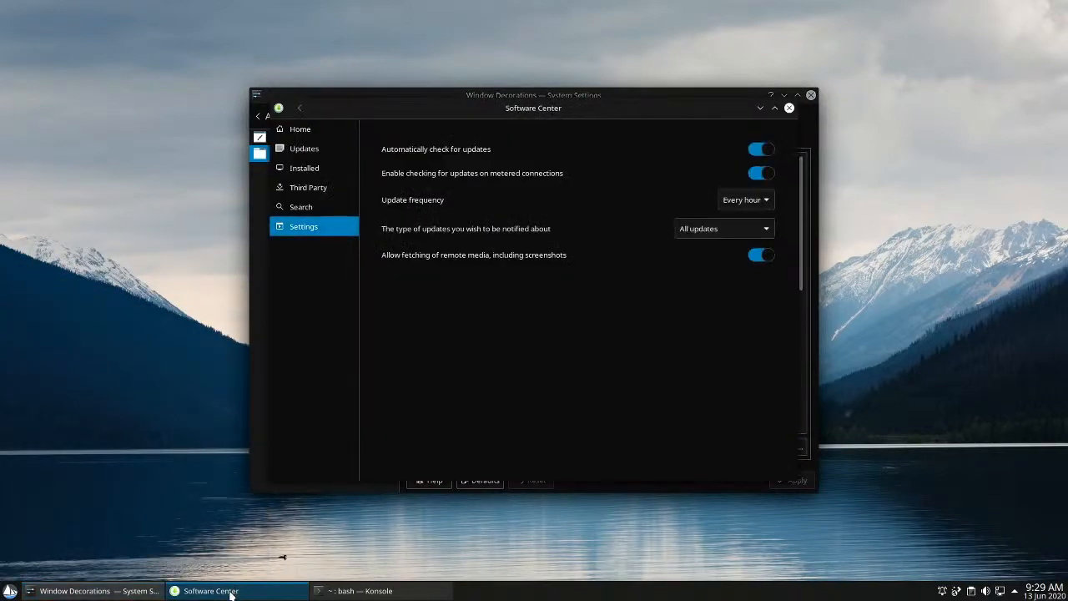
pyautogui.click(310, 132)
pyautogui.click(306, 166)
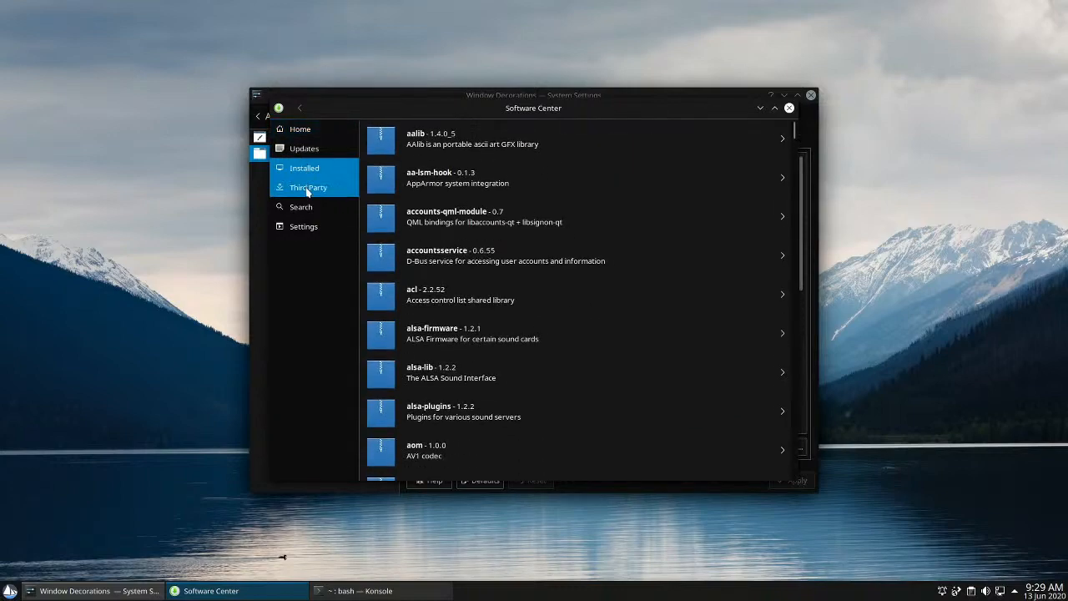
pyautogui.click(301, 206)
pyautogui.write('nvidi')
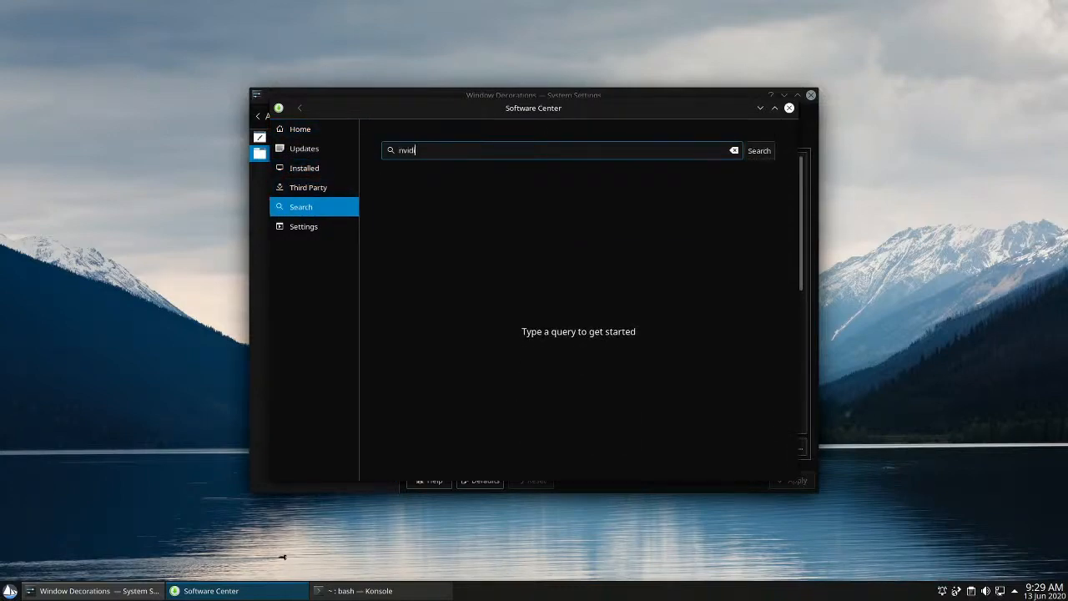
pyautogui.write('a')
pyautogui.press('Return')
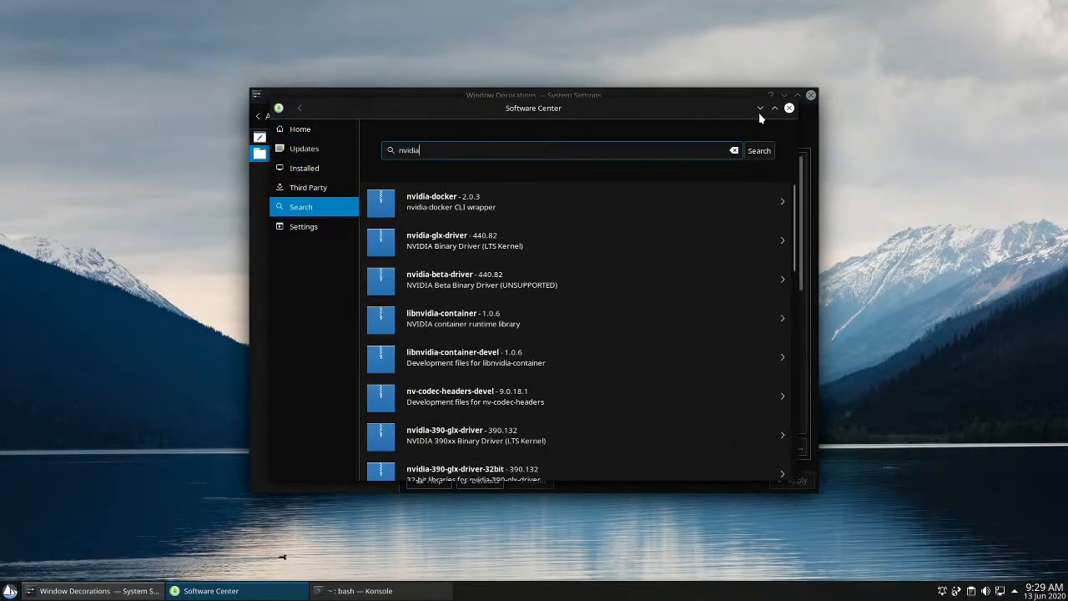
pyautogui.scroll(-3, 501, 272)
pyautogui.scroll(-7, 542, 288)
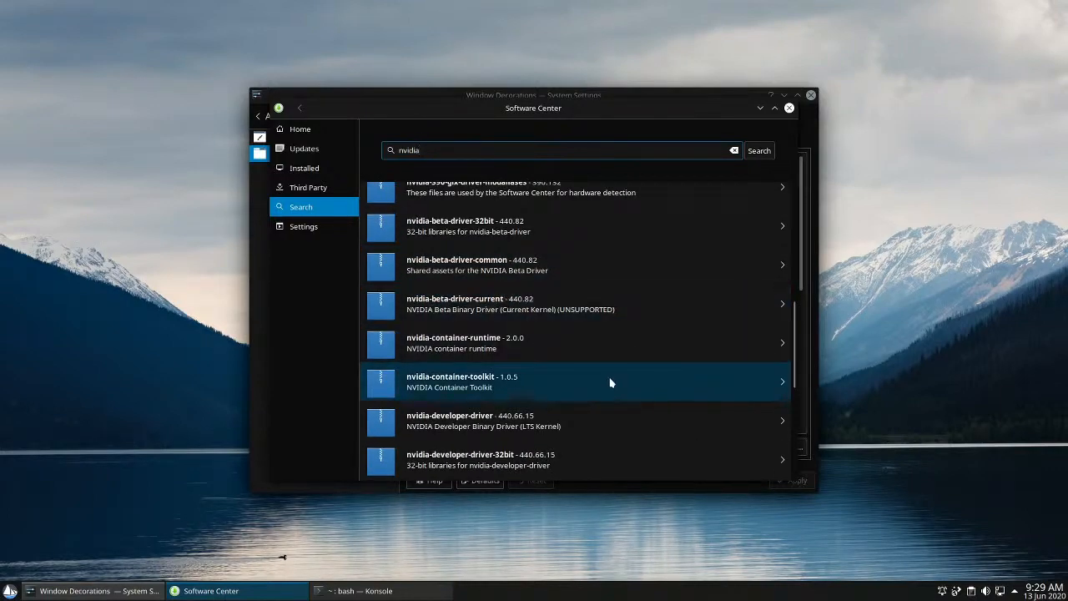
pyautogui.scroll(3, 610, 383)
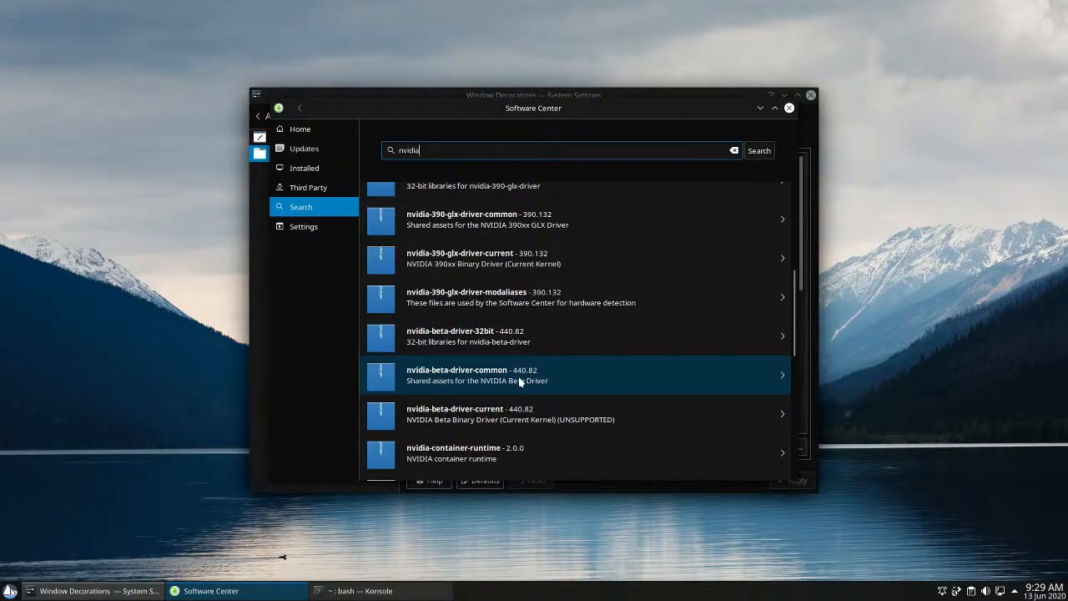
pyautogui.scroll(4, 520, 380)
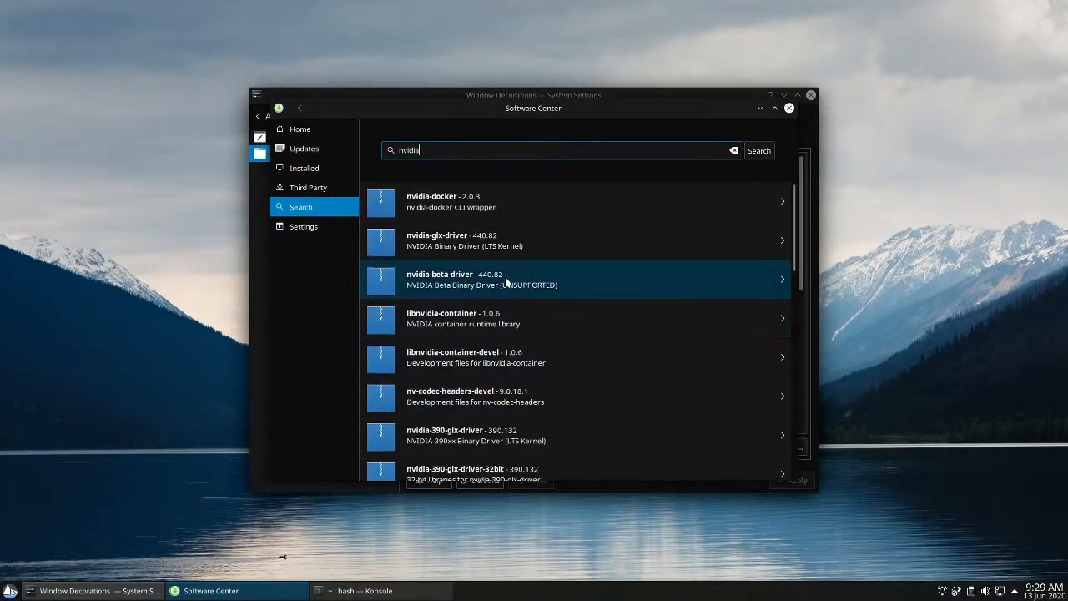
# Step: Install nvidia-glx-driver with its dependencies, authorising with the account password
pyautogui.click(498, 242)
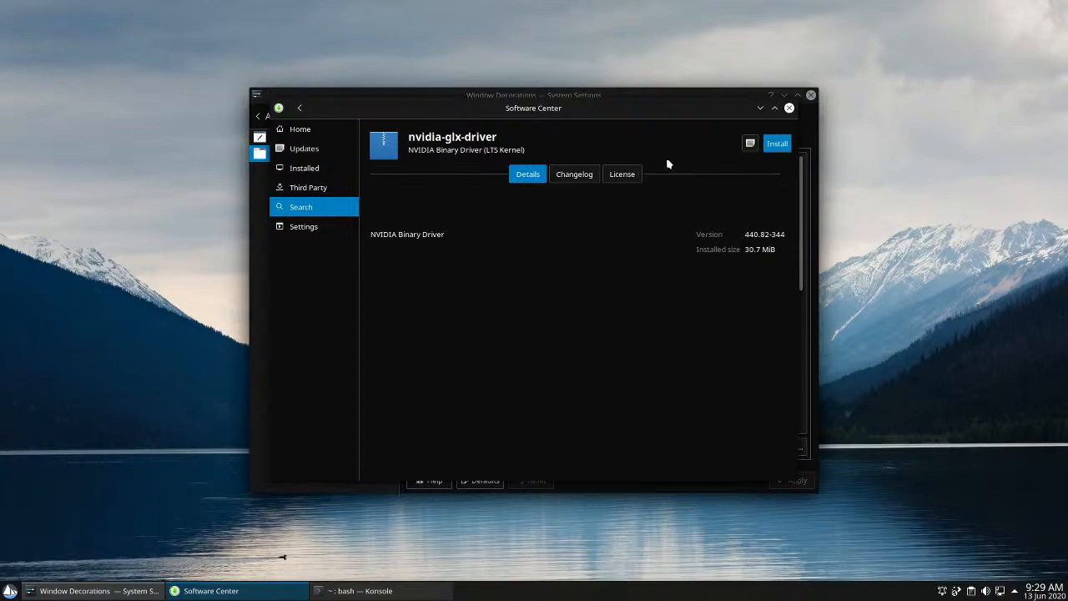
pyautogui.click(777, 143)
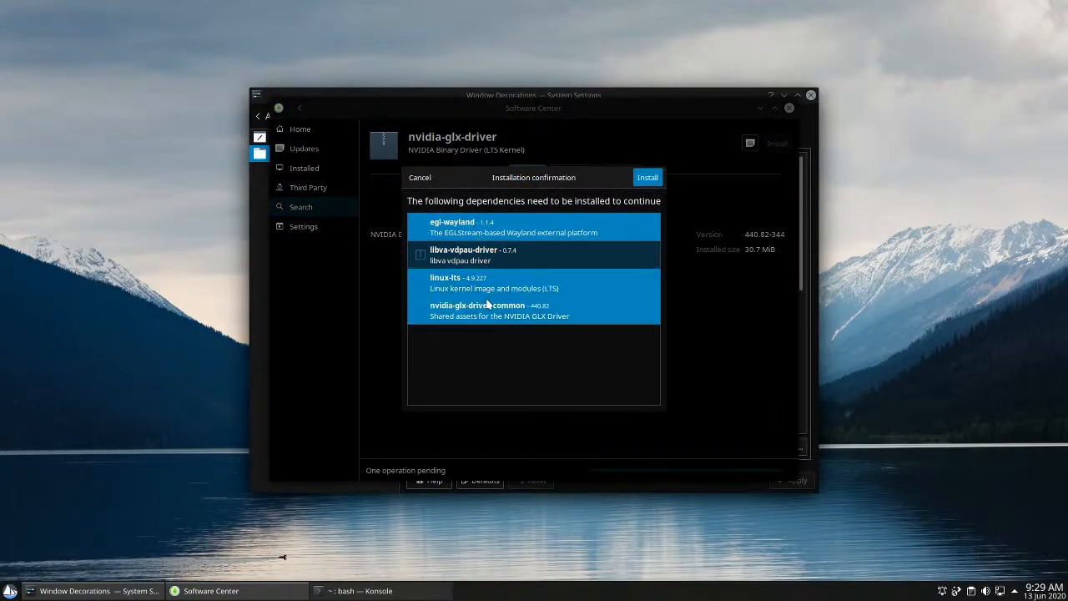
pyautogui.click(658, 177)
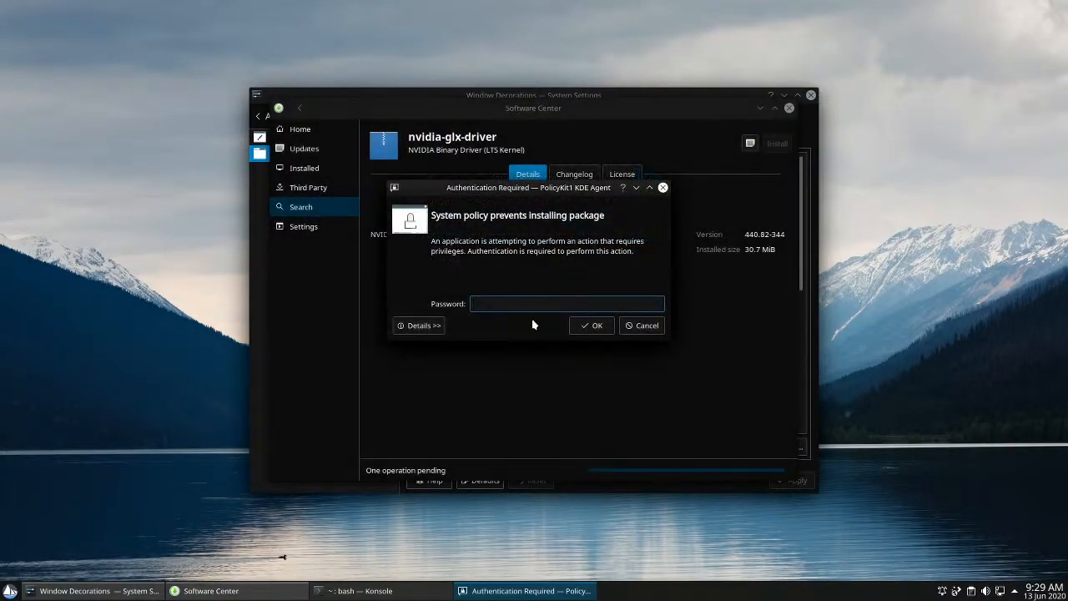
pyautogui.write('•••••')
pyautogui.press('Return')
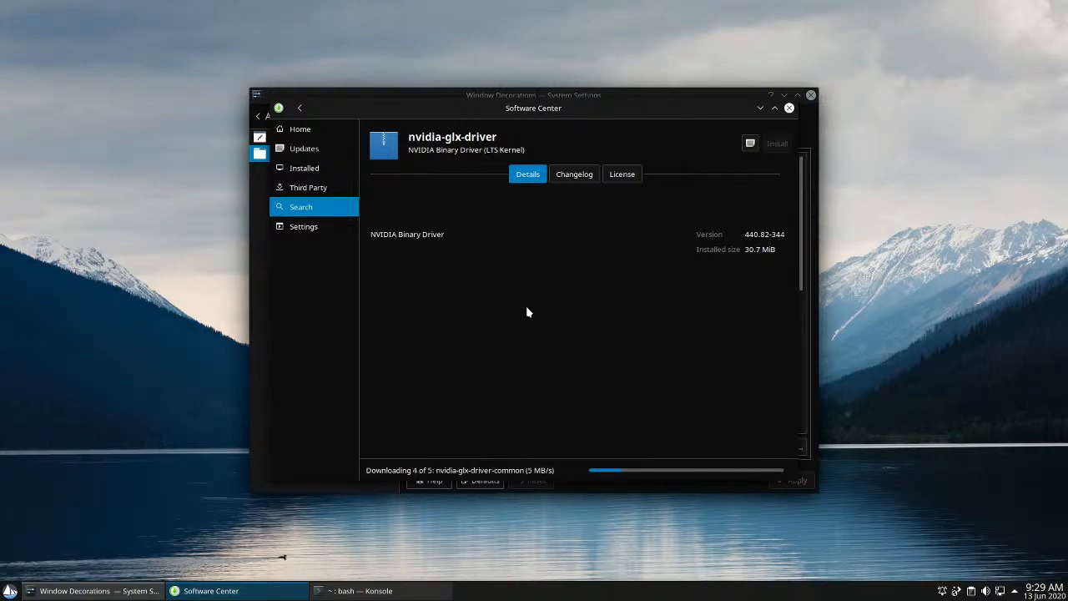
# Step: Launch DoFlicky by searching 'flick' in the launcher, then close it
pyautogui.press('super')
pyautogui.write('flick')
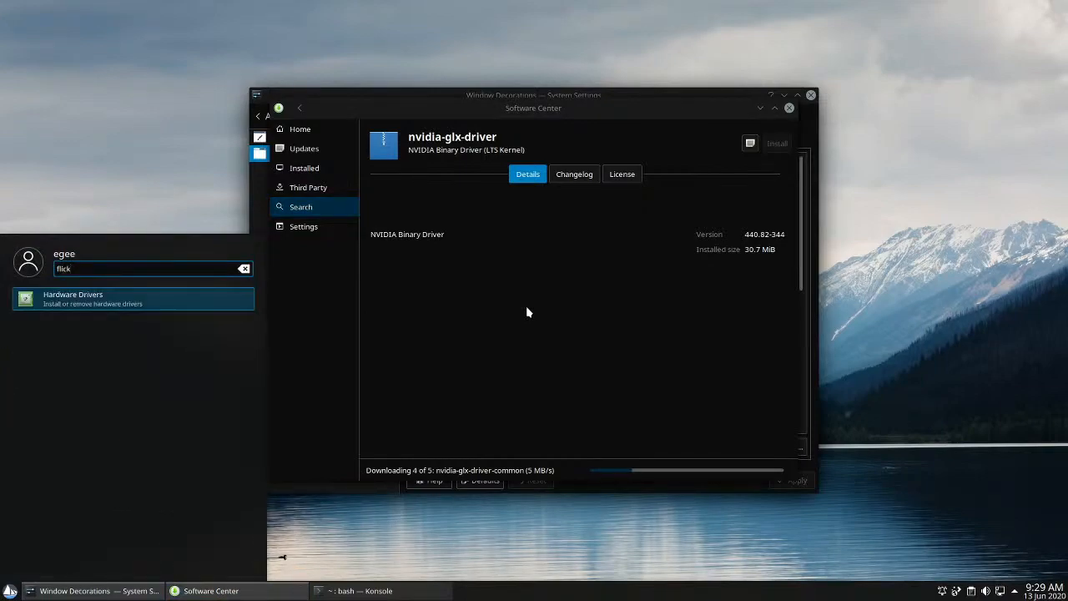
pyautogui.press('Return')
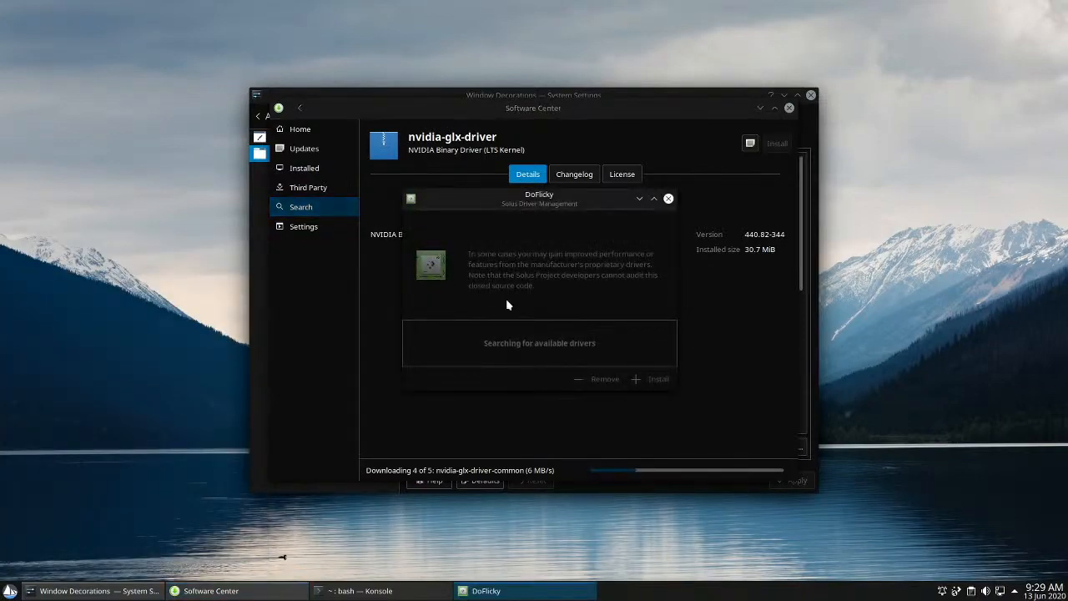
pyautogui.click(669, 198)
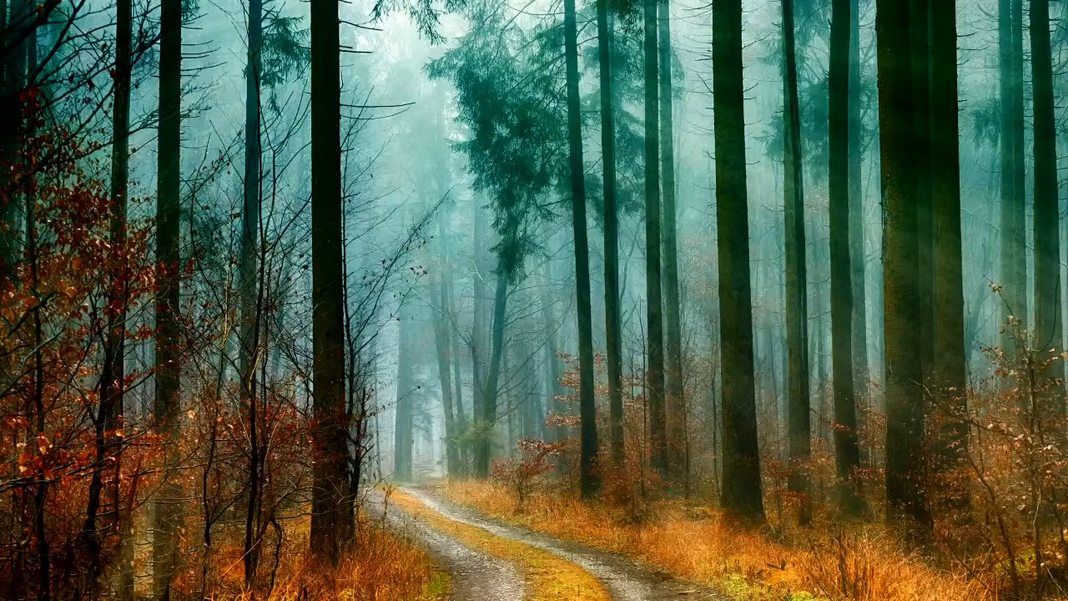
# Step: Open Display Configuration through KRunner by searching 'display'
pyautogui.rightClick(428, 248)
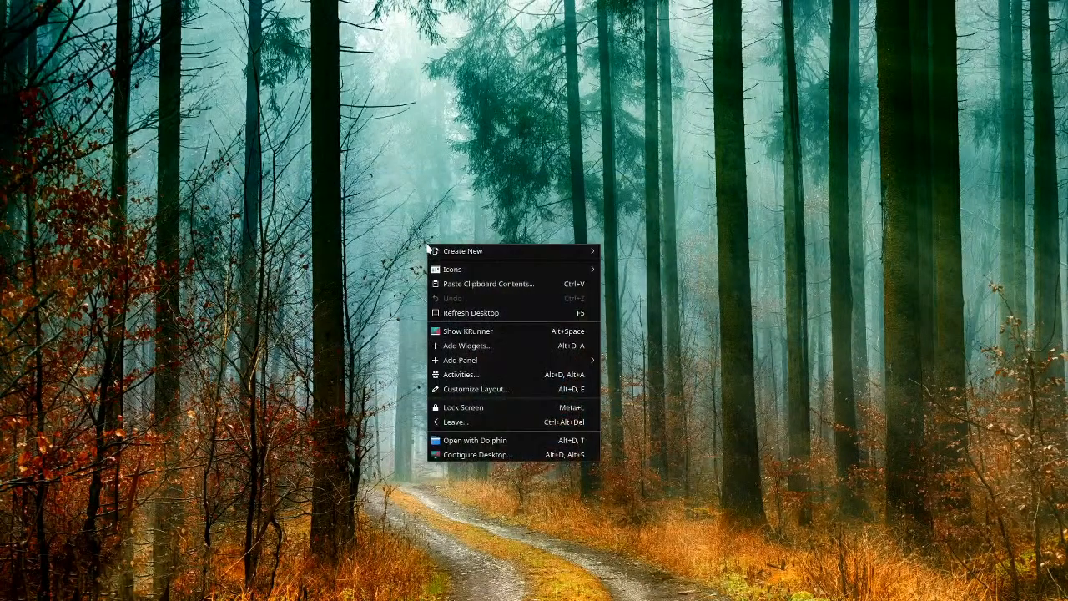
pyautogui.click(343, 256)
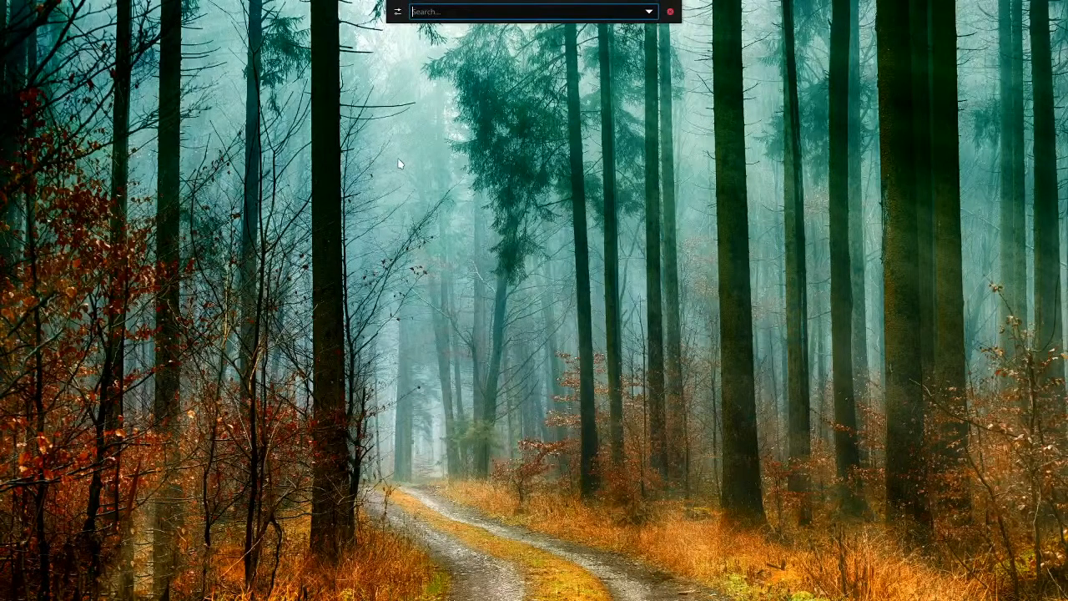
pyautogui.hotkey('alt', 'space')
pyautogui.write('display')
pyautogui.press('Down')
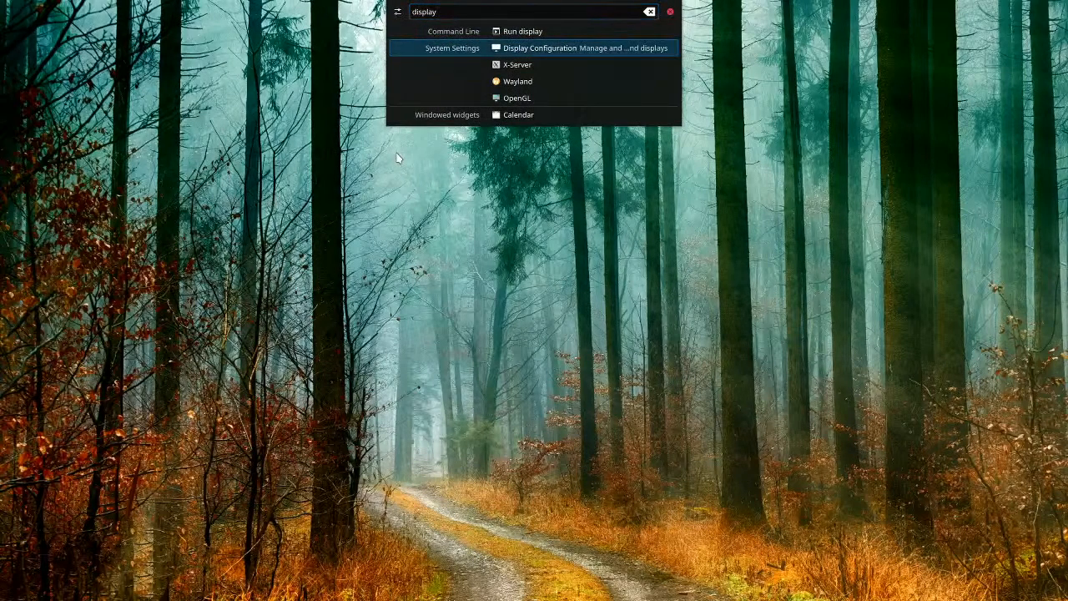
pyautogui.press('Return')
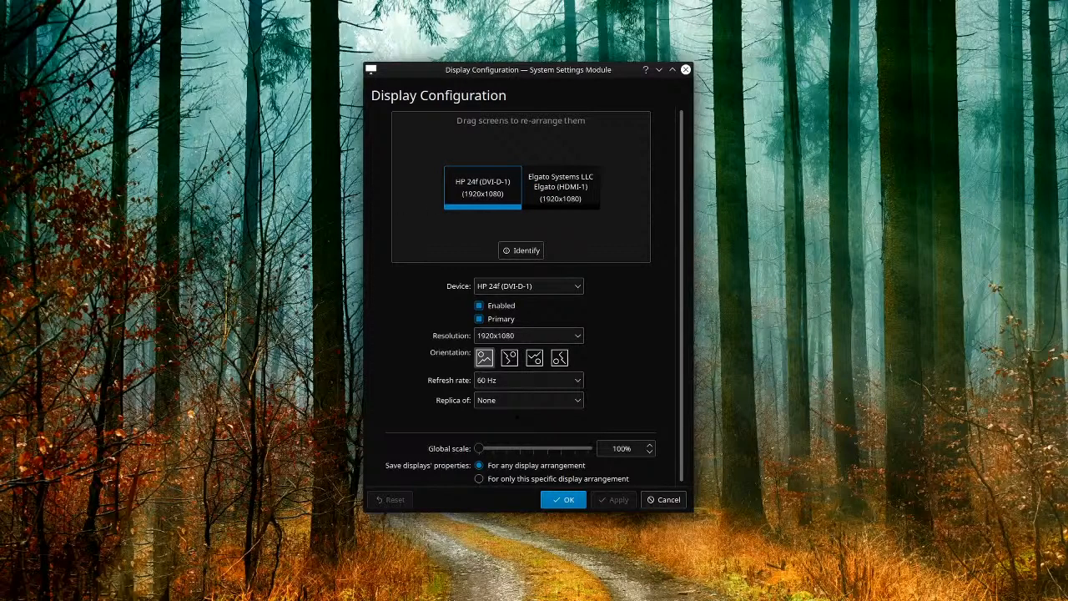
pyautogui.click(568, 185)
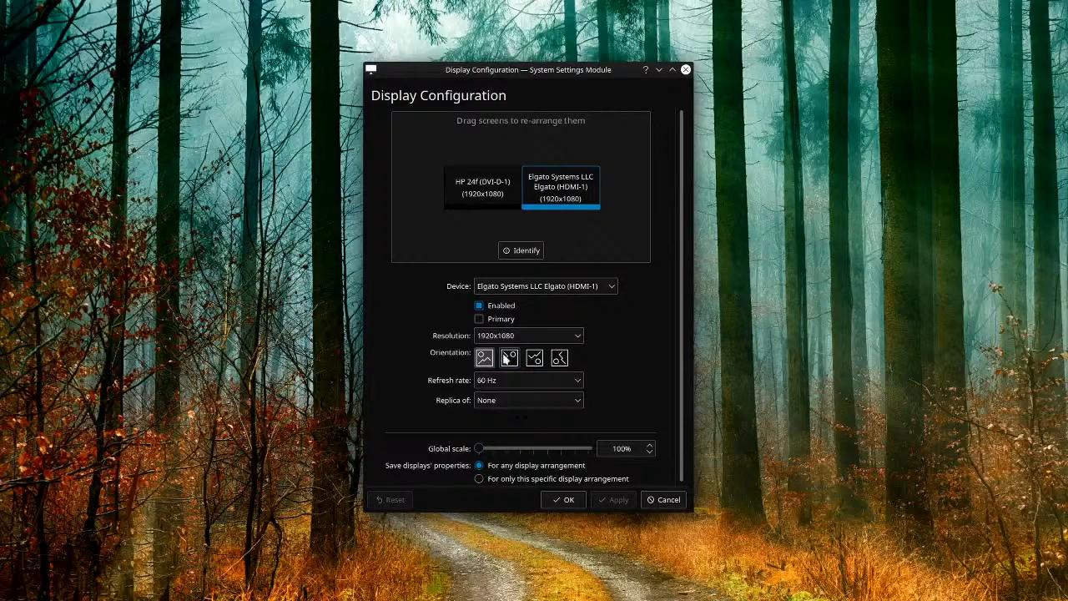
pyautogui.click(485, 201)
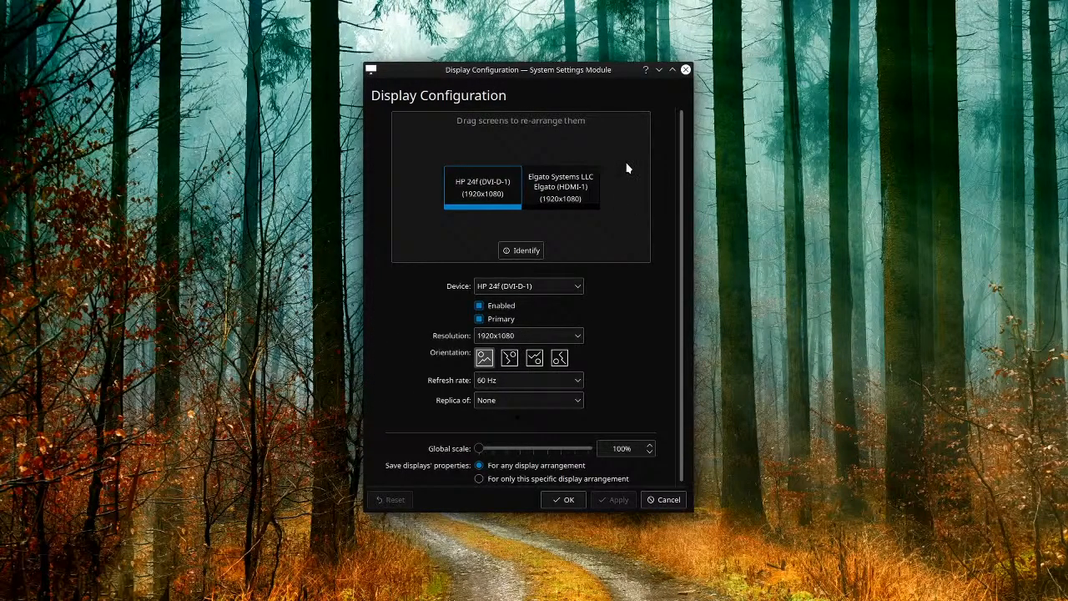
pyautogui.click(204, 164)
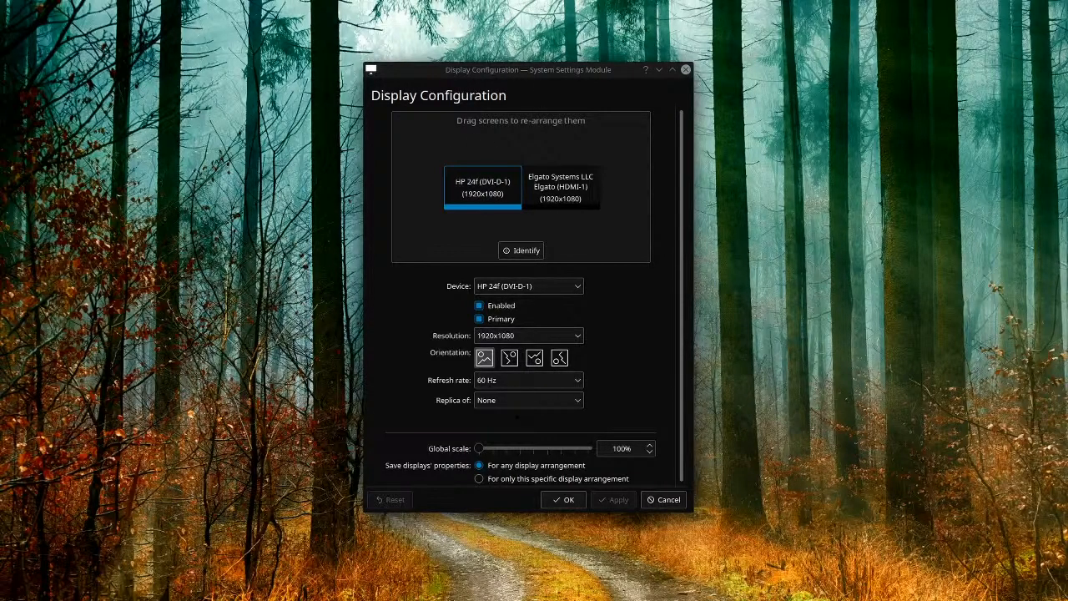
pyautogui.click(459, 77)
pyautogui.hotkey('alt', 'Tab')
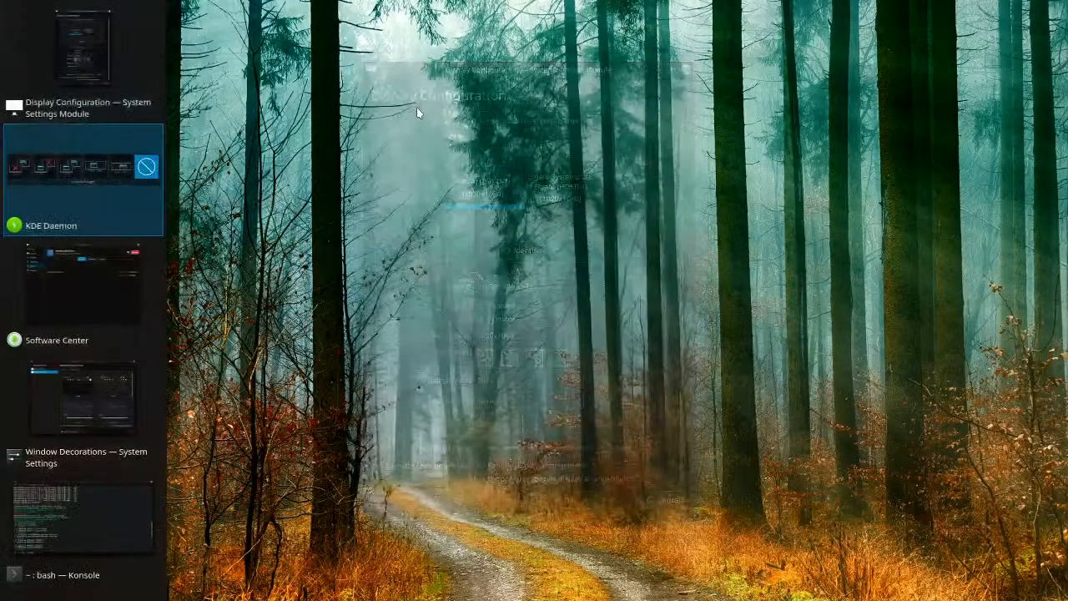
pyautogui.hotkey('alt', 'Tab')
pyautogui.hotkey('alt', 'Tab')
pyautogui.hotkey('alt', 'Tab')
pyautogui.hotkey('alt', 'Tab')
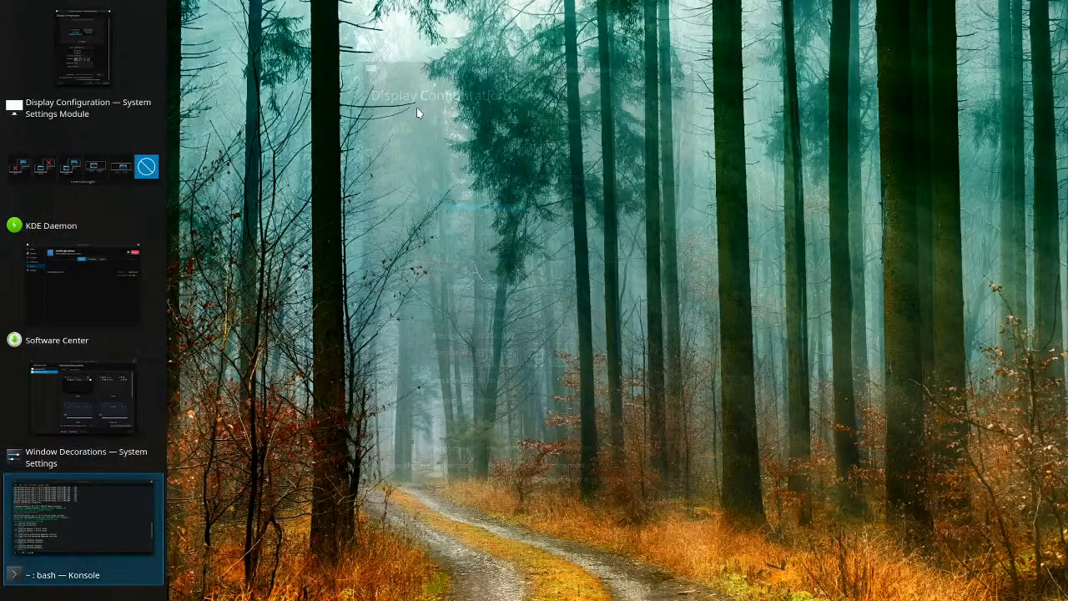
pyautogui.hotkey('alt', 'shift', 'Tab')
pyautogui.hotkey('alt', 'shift', 'Tab')
pyautogui.hotkey('alt', 'shift', 'Tab')
pyautogui.hotkey('alt', 'shift', 'Tab')
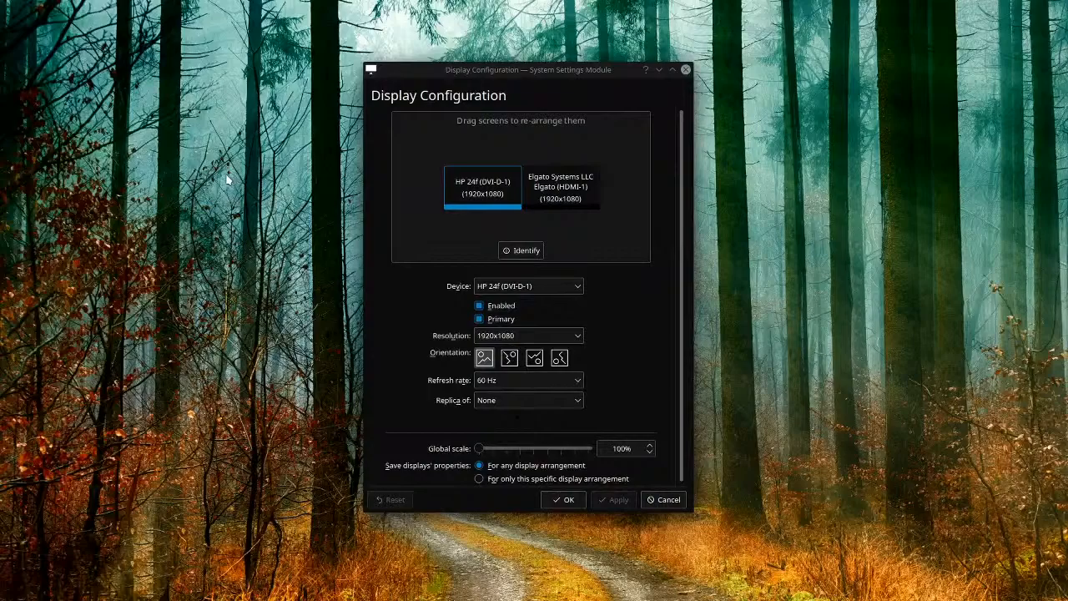
pyautogui.hotkey('alt', 'Tab')
pyautogui.hotkey('alt', 'Tab')
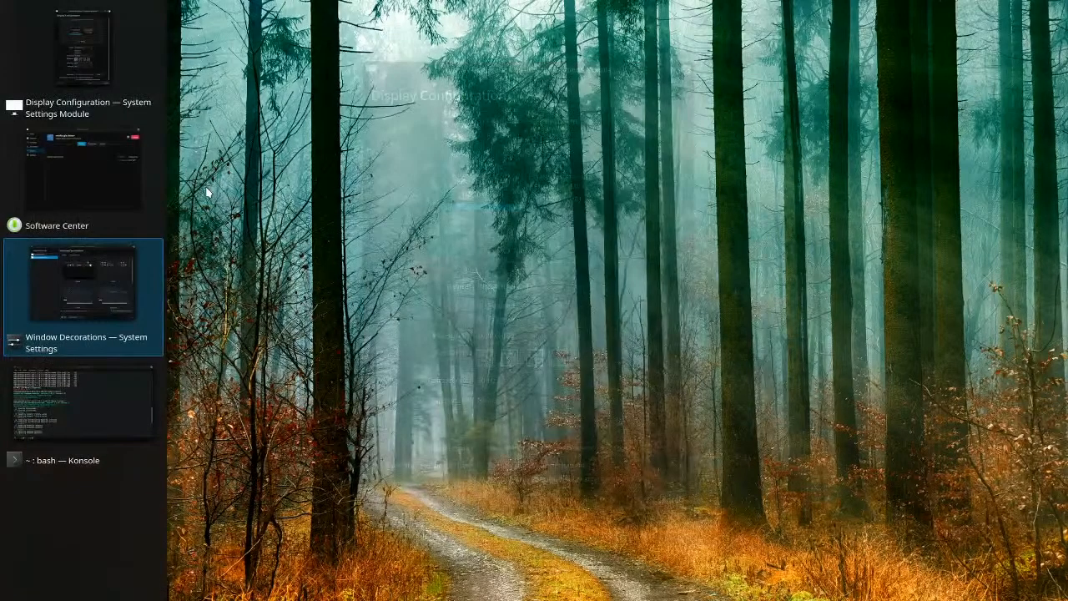
pyautogui.hotkey('alt', 'Tab')
pyautogui.hotkey('alt', 'Tab')
pyautogui.hotkey('alt', 'Tab')
pyautogui.hotkey('alt', 'Tab')
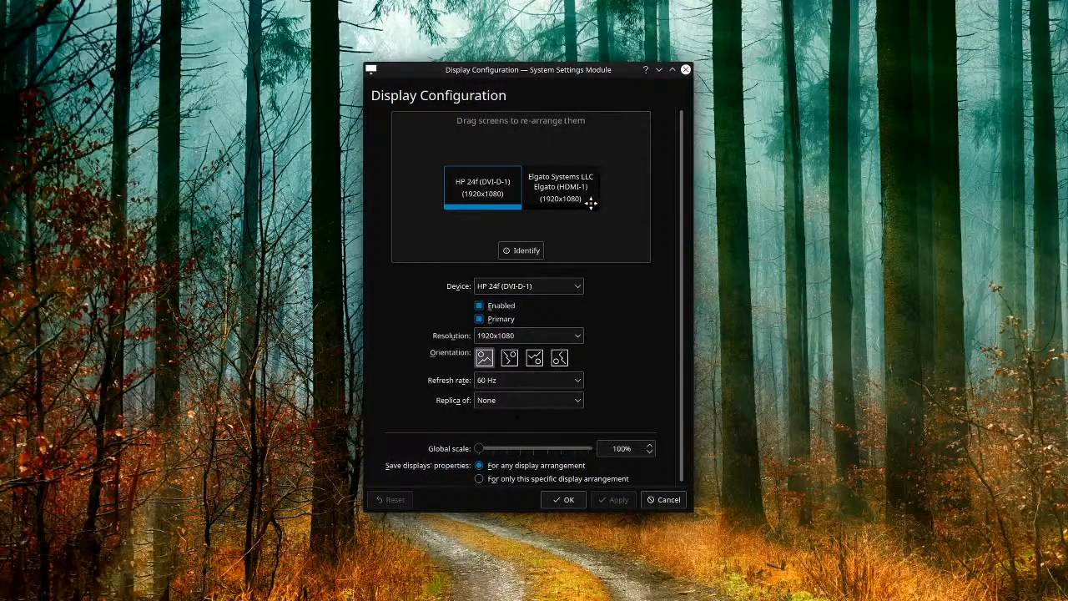
pyautogui.click(547, 191)
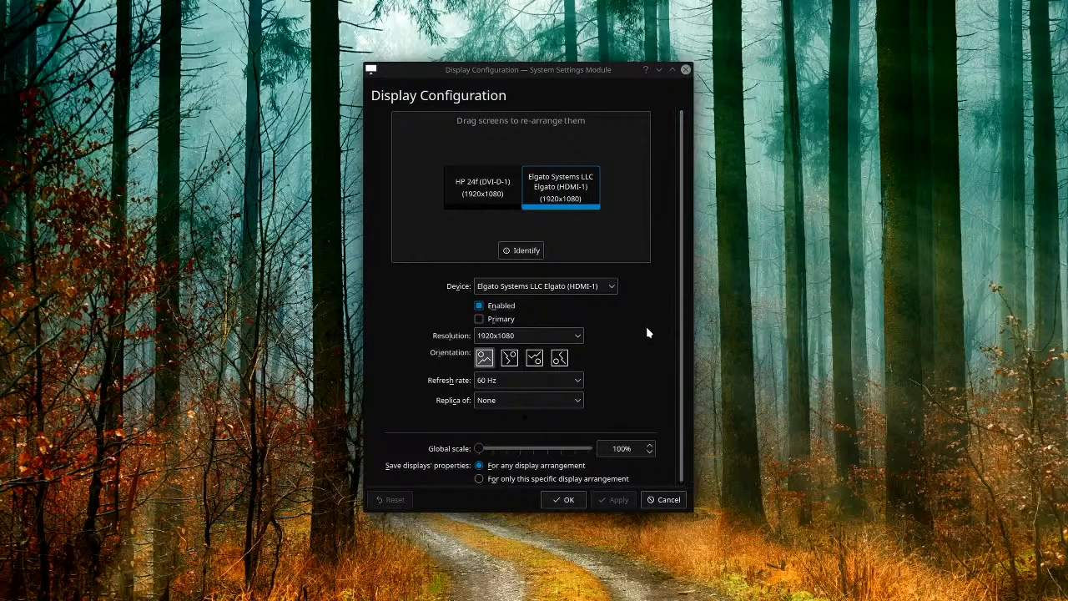
# Step: Set the Elgato display's Replica of to HP 24f (DVI-D-1) and apply
pyautogui.click(484, 401)
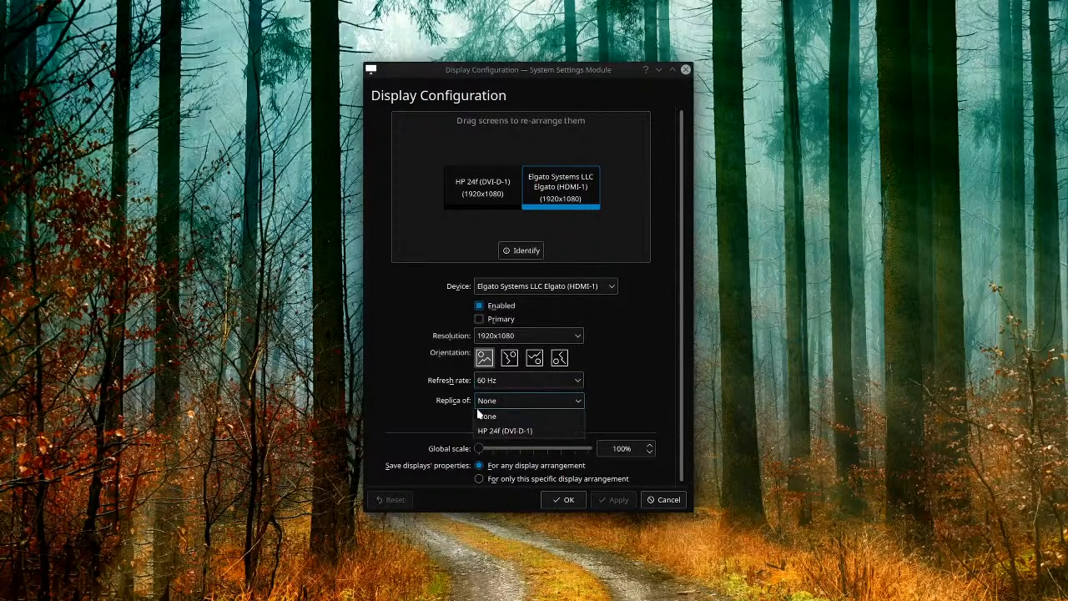
pyautogui.click(643, 402)
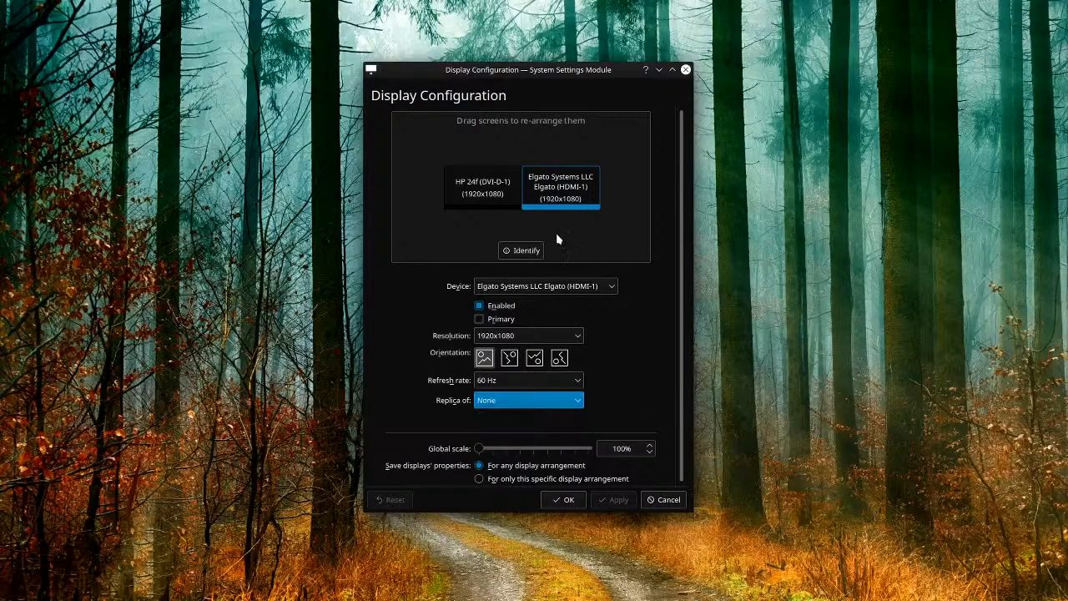
pyautogui.click(488, 400)
pyautogui.click(505, 429)
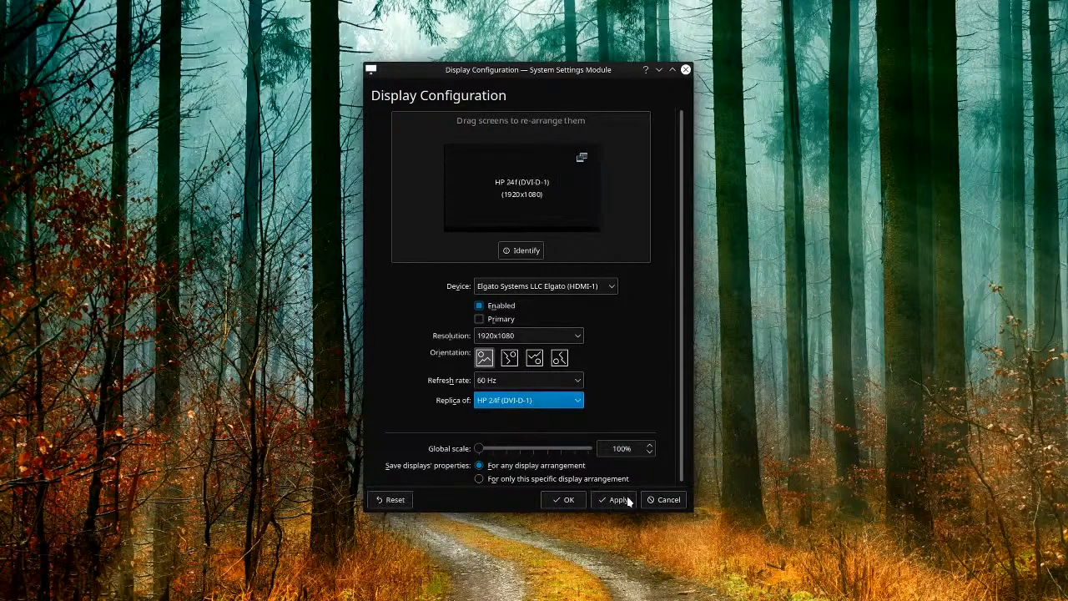
pyautogui.click(618, 499)
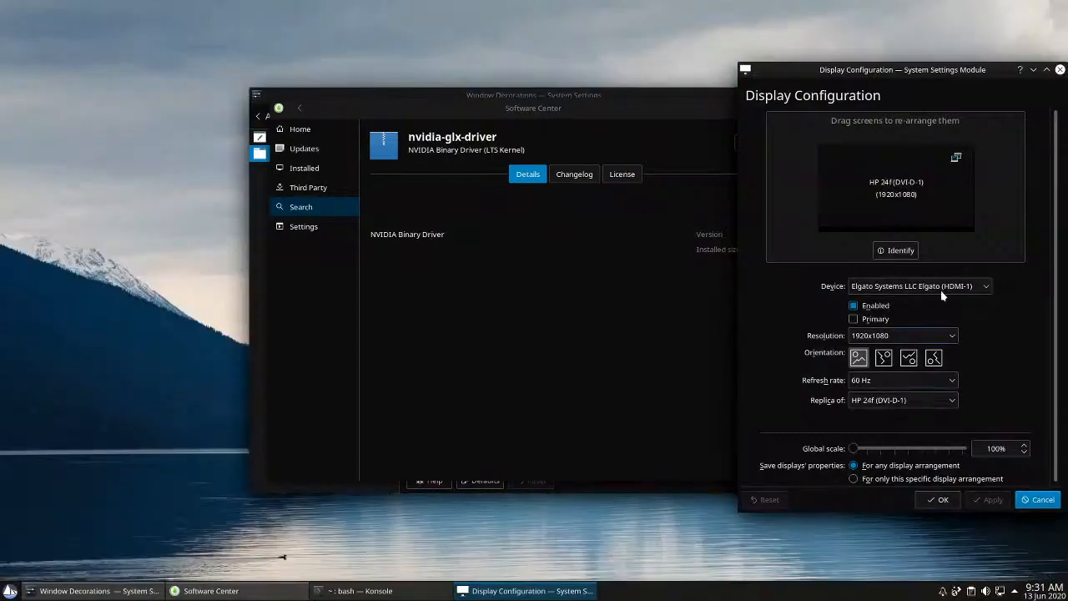
# Step: Move the display settings window aside and close Software Center
pyautogui.moveTo(977, 70); pyautogui.dragTo(282, 51)
pyautogui.click(615, 100)
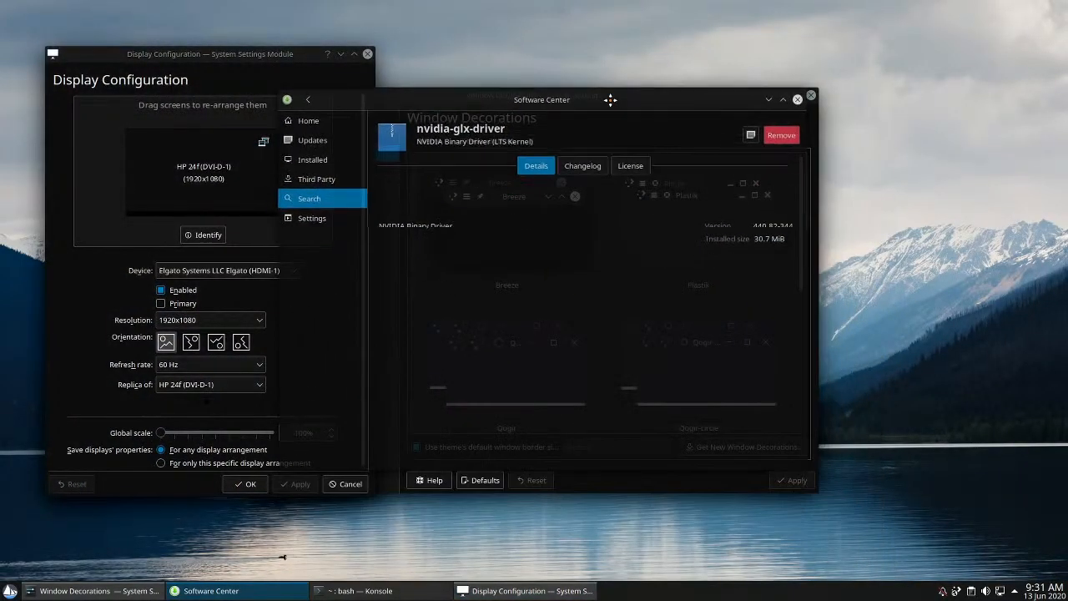
pyautogui.click(802, 99)
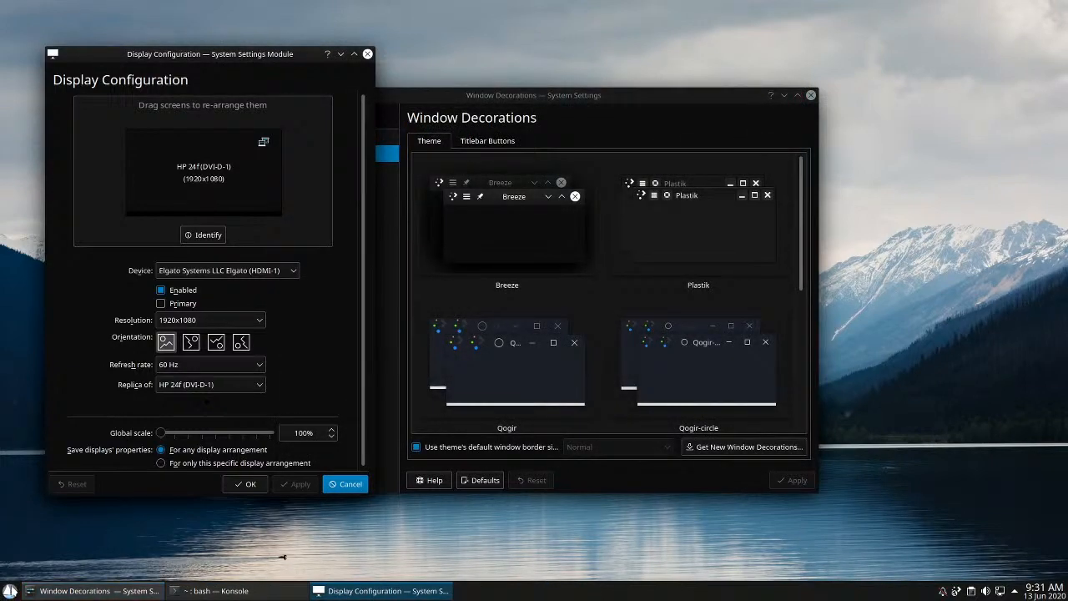
# Step: Open Hardware Drivers via a 'hardware' launcher search and select NVIDIA Graphics Driver (main series)
pyautogui.click(10, 591)
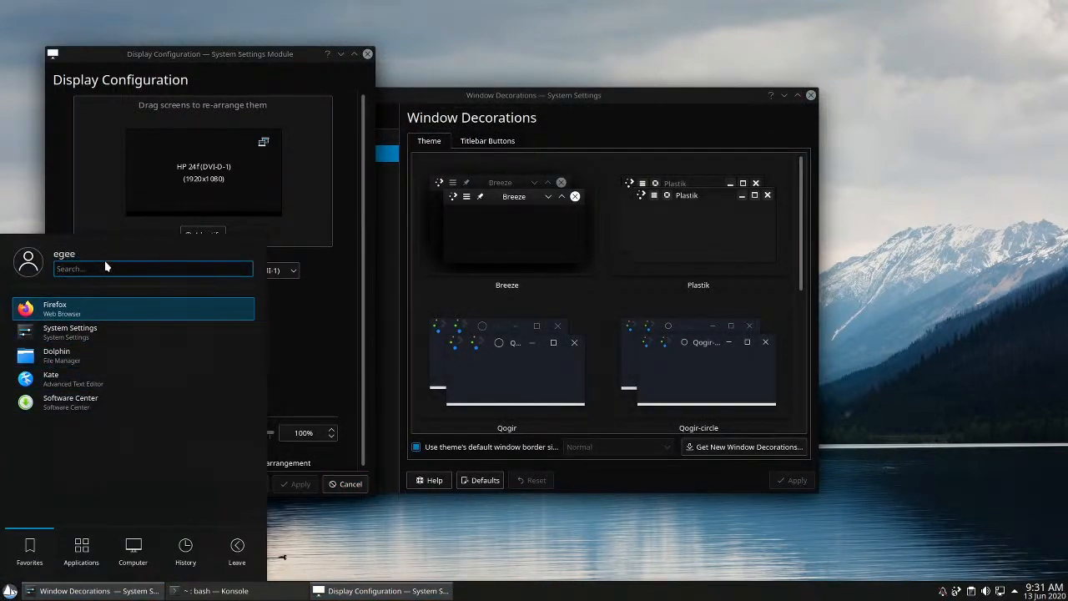
pyautogui.write('hardware')
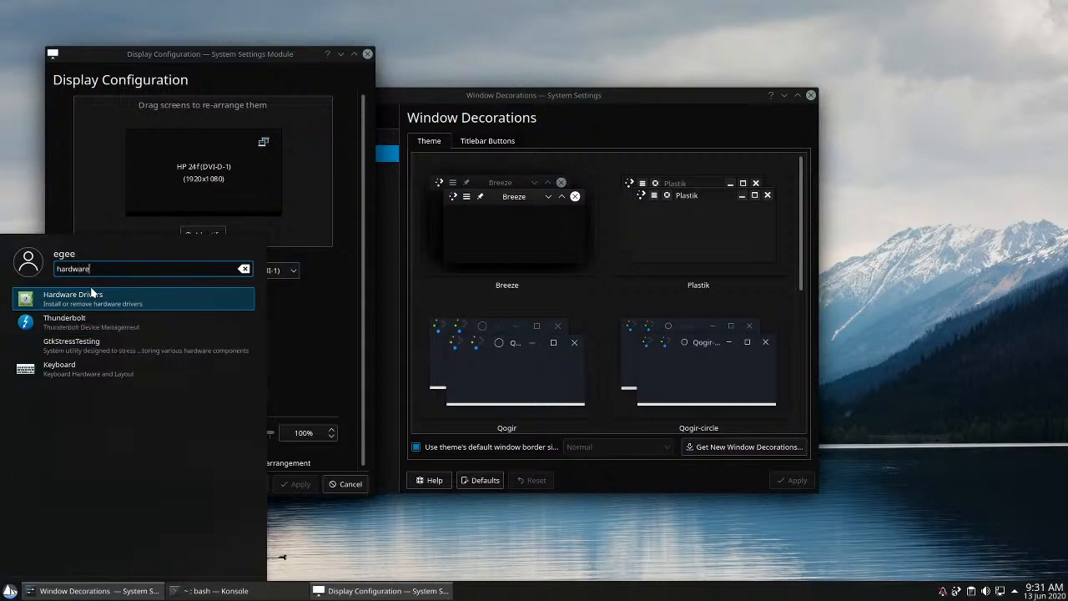
pyautogui.click(90, 292)
pyautogui.click(559, 331)
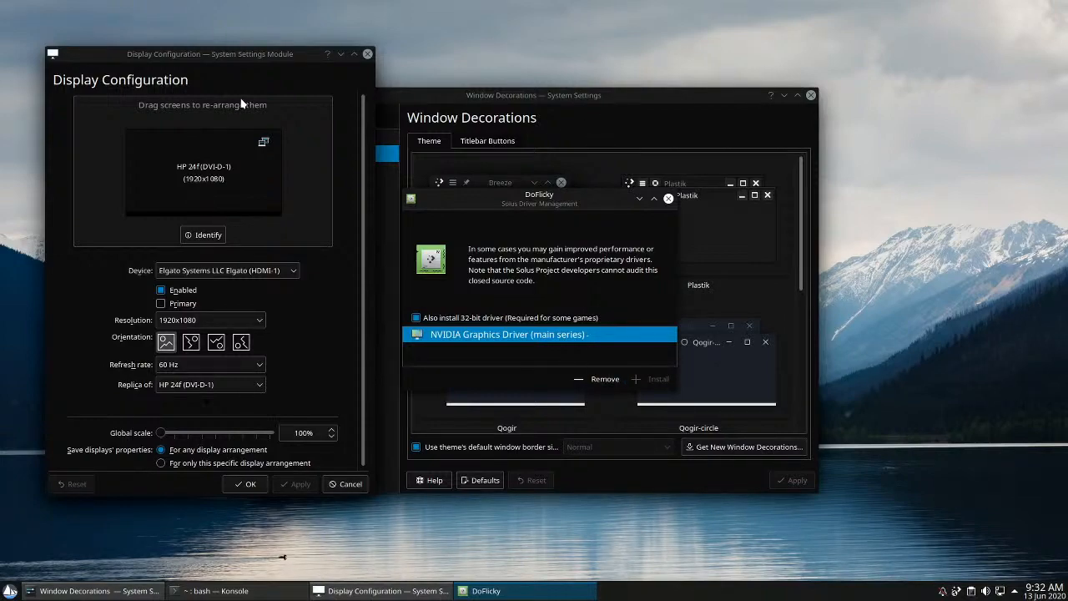
# Step: Launch Software Center by searching 'soft' in the launcher
pyautogui.press('super')
pyautogui.write('soft')
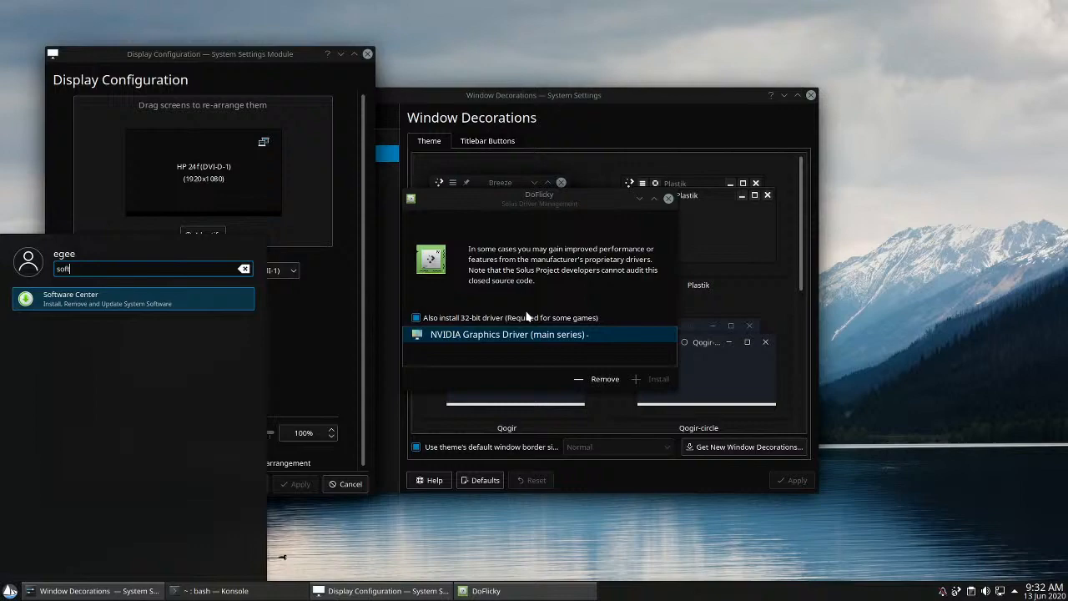
pyautogui.press('Return')
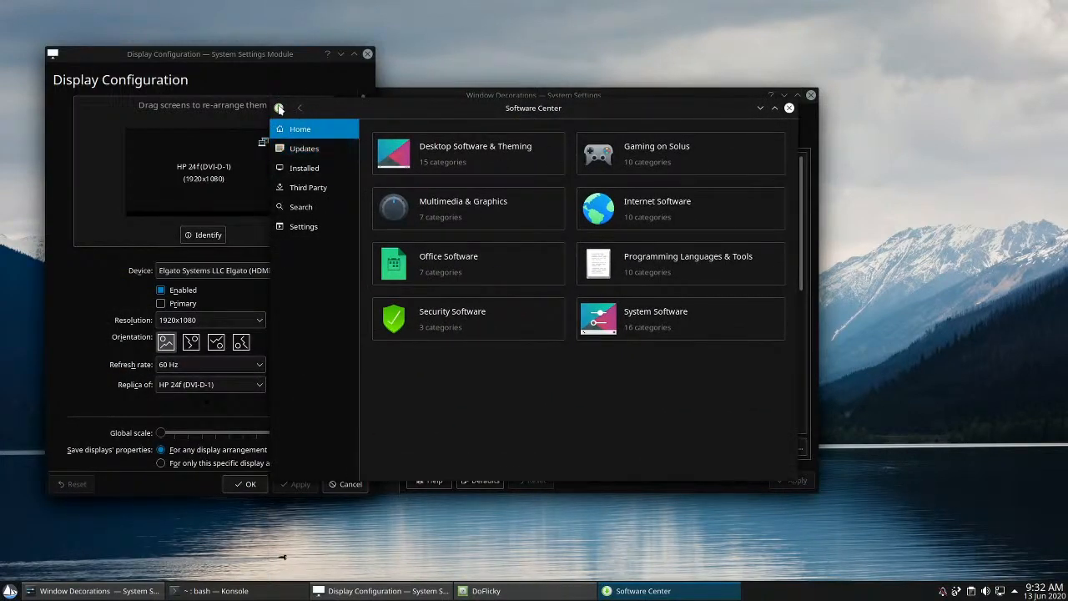
# Step: Search for 'nvidia' and open the nvidia-glx-driver-32bit package page
pyautogui.click(305, 207)
pyautogui.write('nvidia')
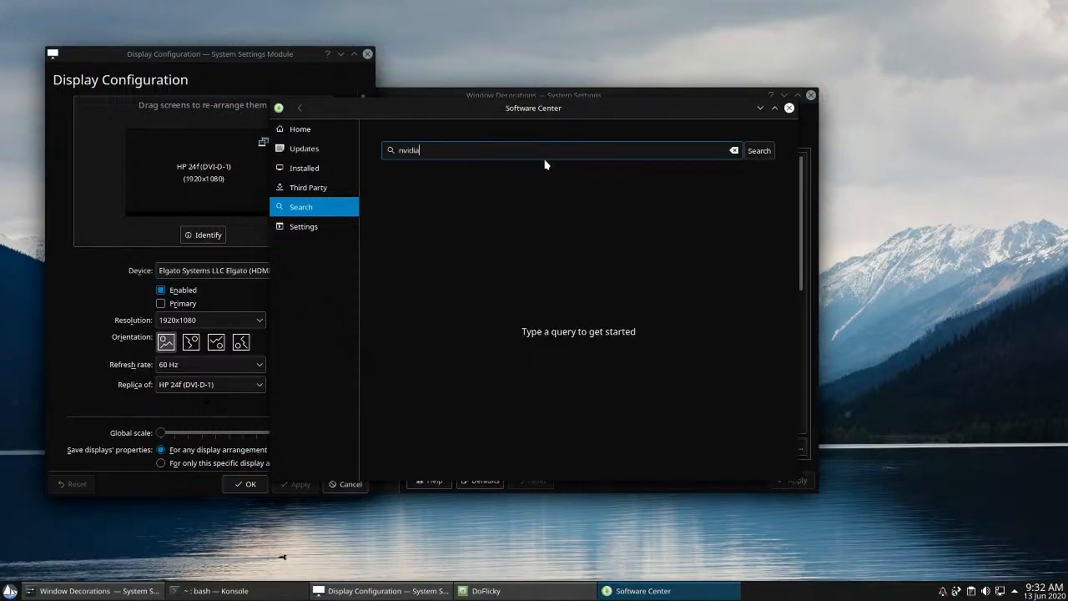
pyautogui.press('Return')
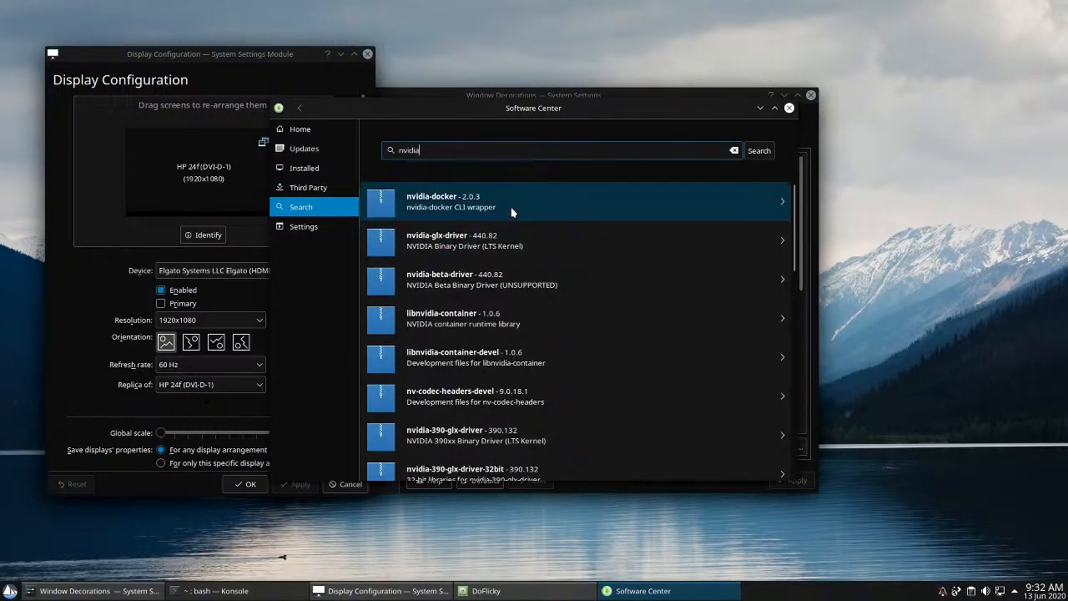
pyautogui.scroll(-3, 509, 212)
pyautogui.scroll(-6, 511, 217)
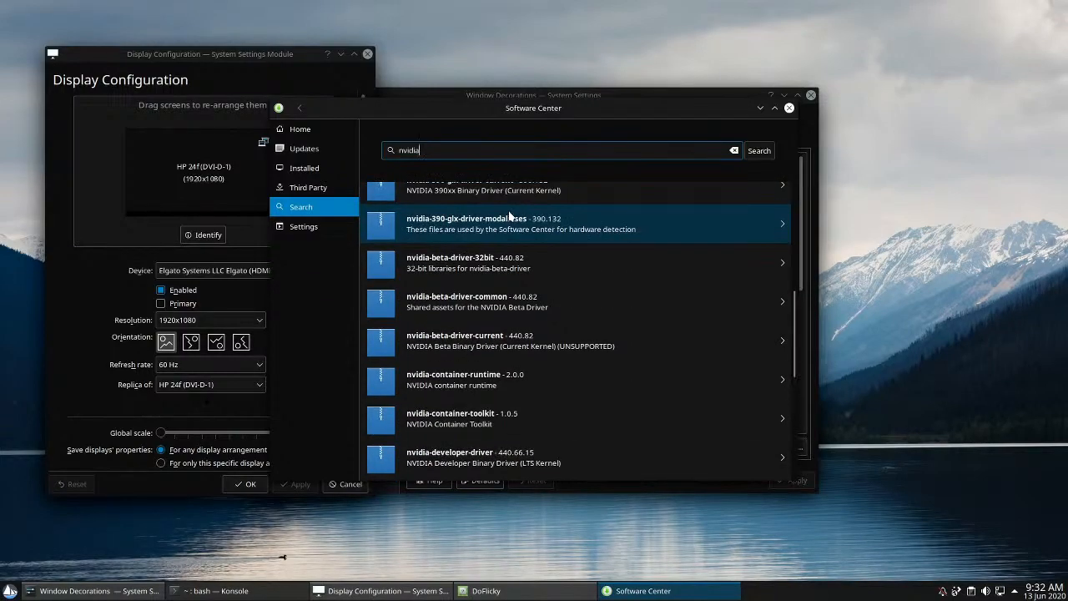
pyautogui.scroll(4, 519, 225)
pyautogui.scroll(-8, 519, 238)
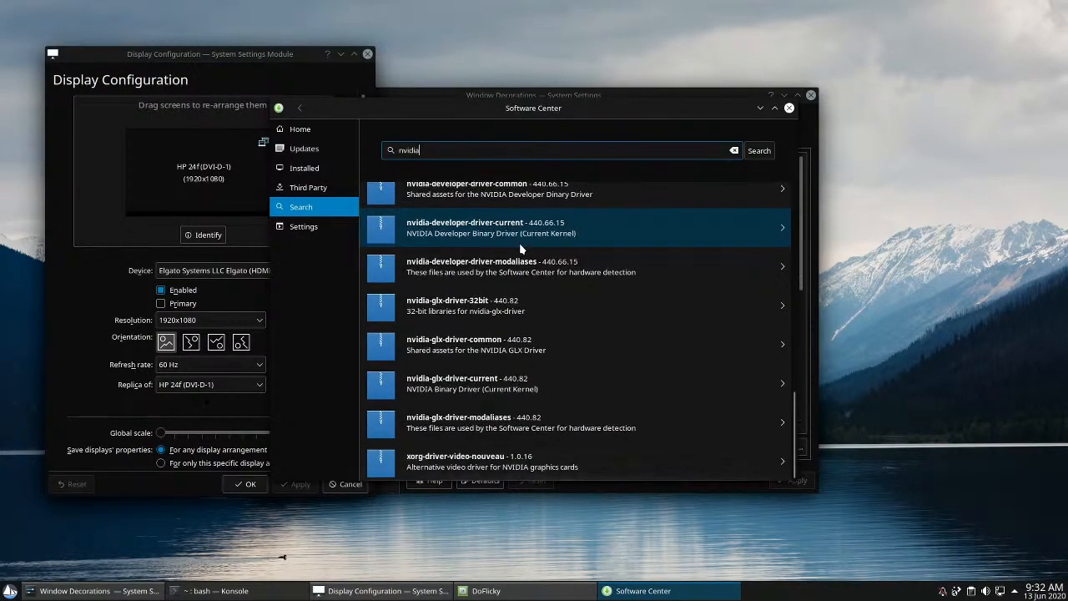
pyautogui.click(483, 315)
# Step: Glance at its website, then install it with its 10 dependency packages, authorizing with the account password
pyautogui.click(753, 146)
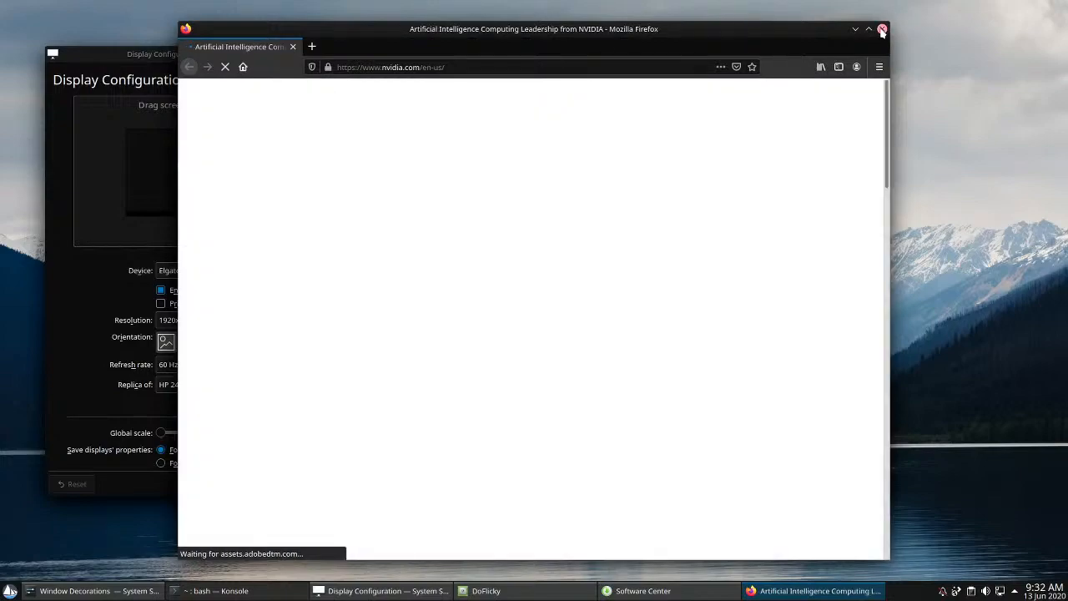
pyautogui.click(882, 29)
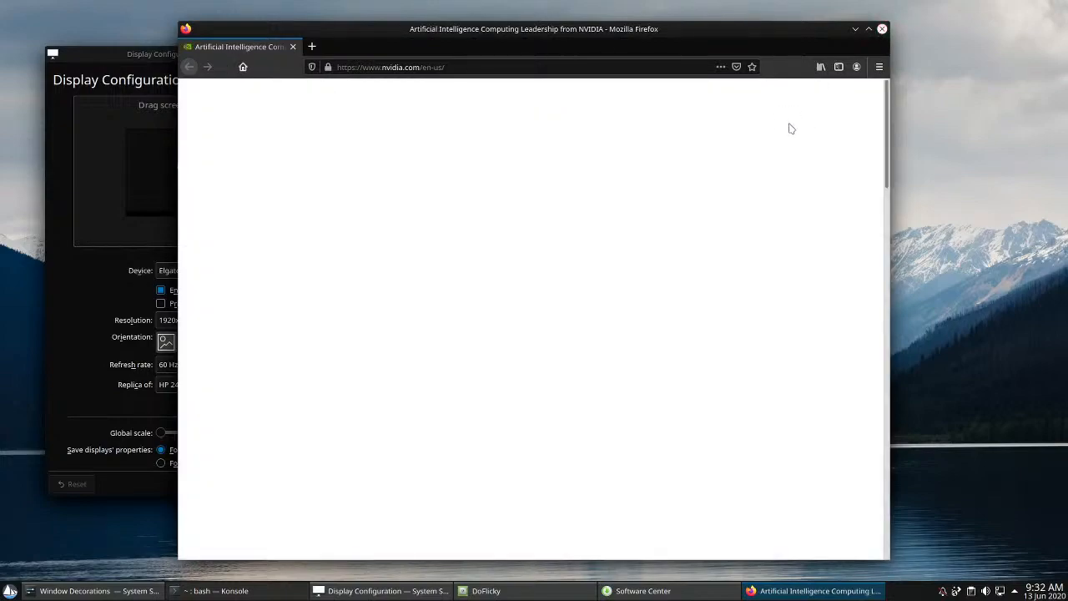
pyautogui.click(775, 146)
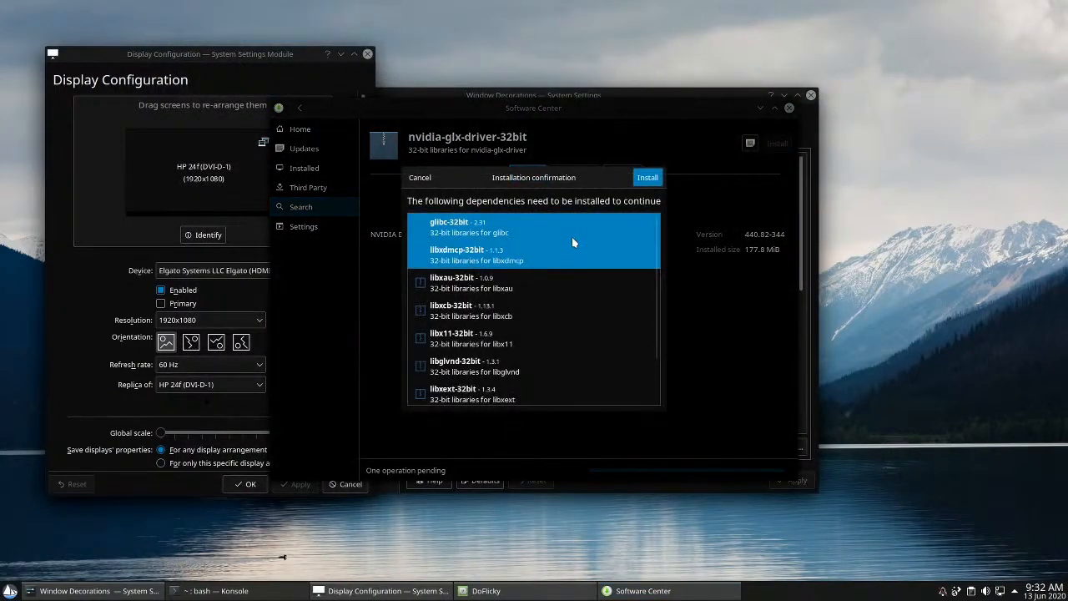
pyautogui.scroll(-2, 571, 268)
pyautogui.scroll(2, 568, 271)
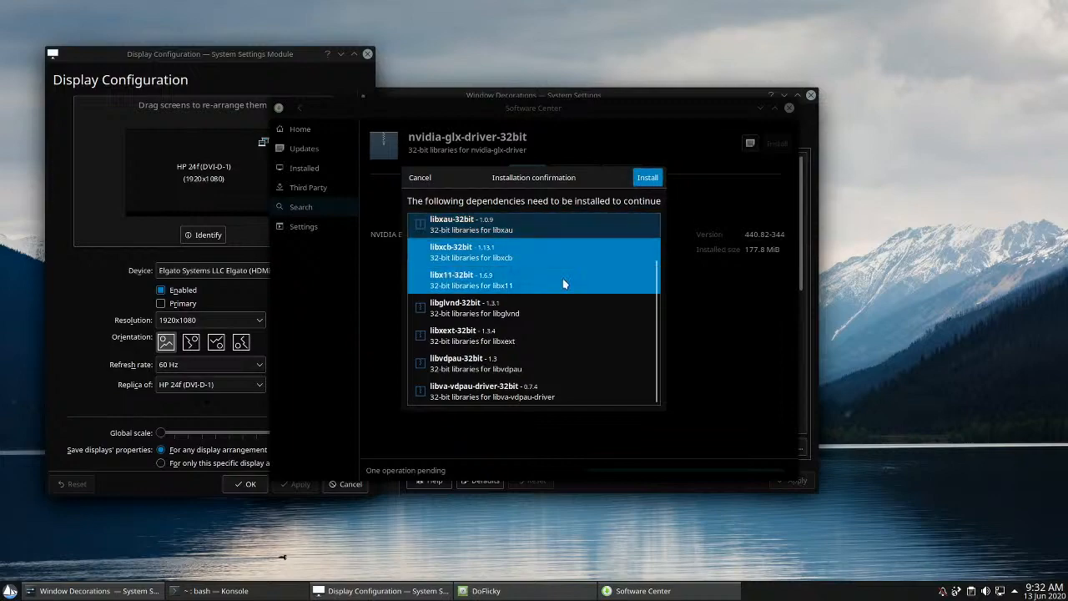
pyautogui.click(647, 178)
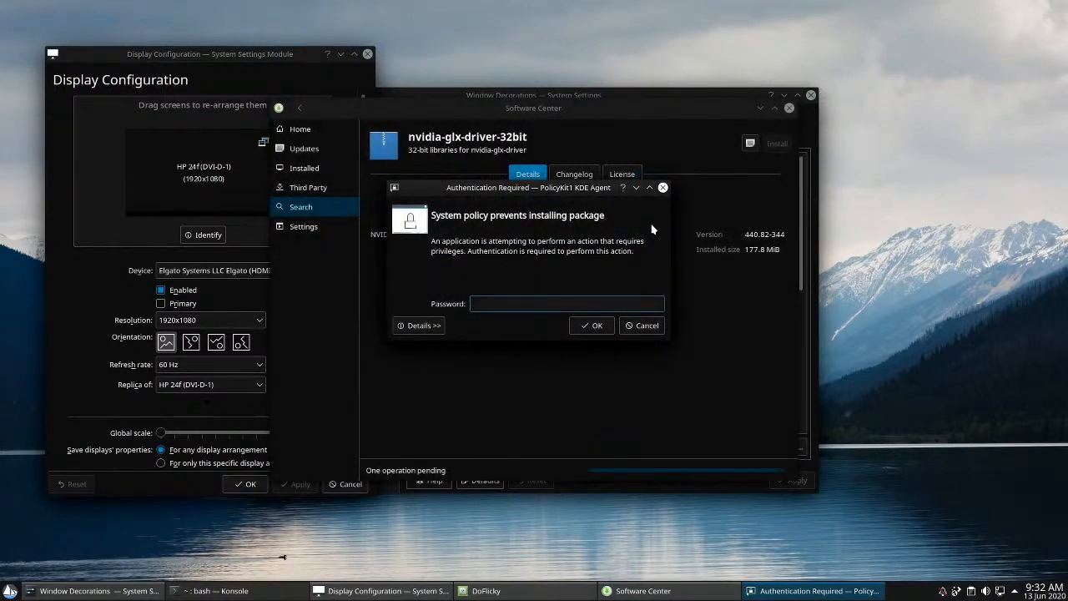
pyautogui.write('******')
pyautogui.press('Return')
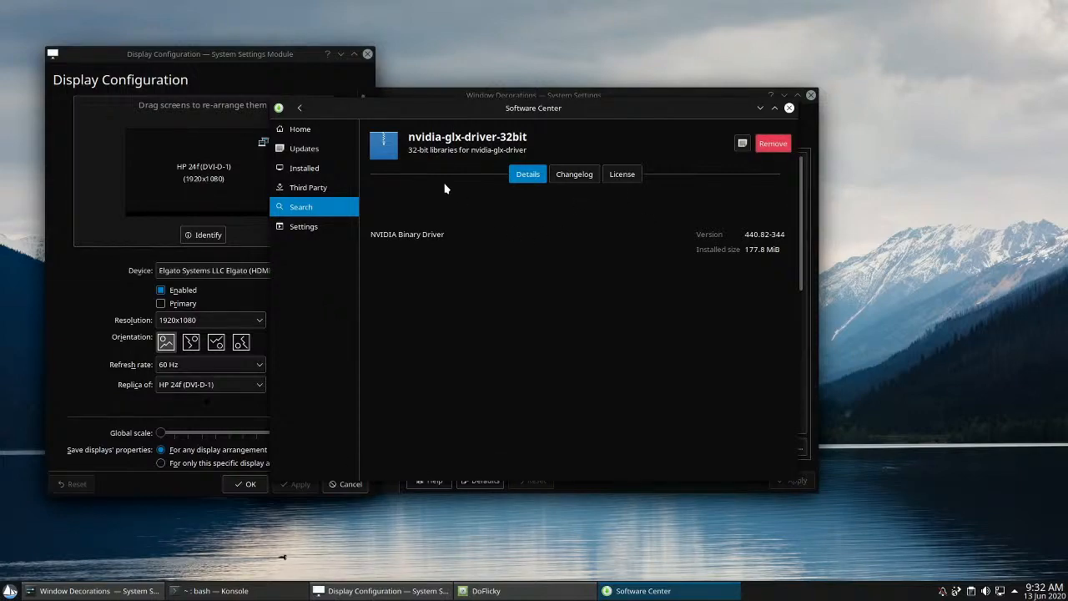
pyautogui.click(299, 107)
# Step: Search for 'steam' and install Steam along with its dependencies
pyautogui.tripleClick(491, 149)
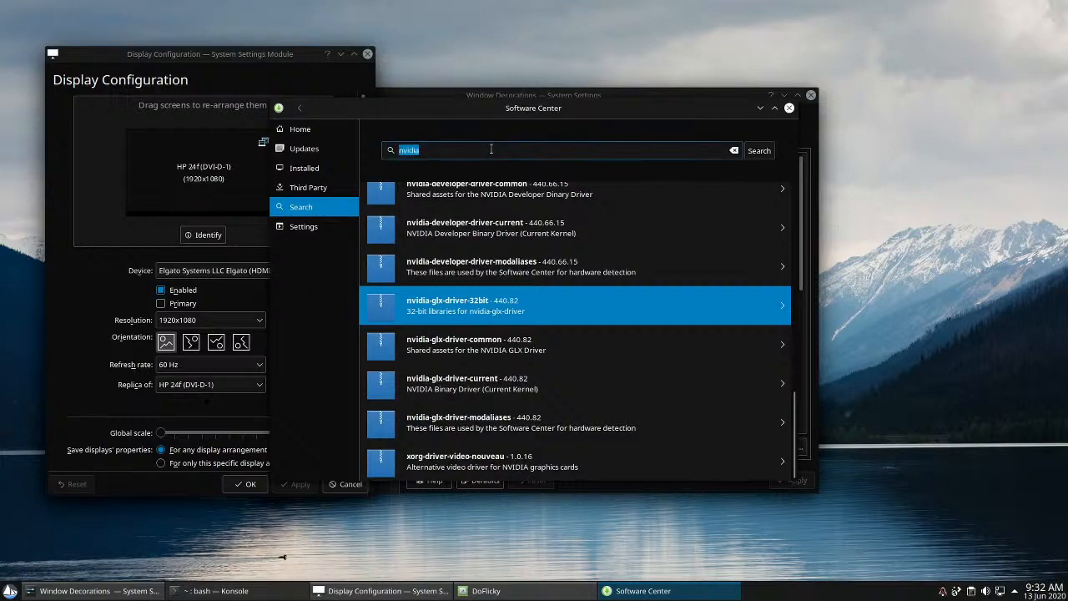
pyautogui.write('steam')
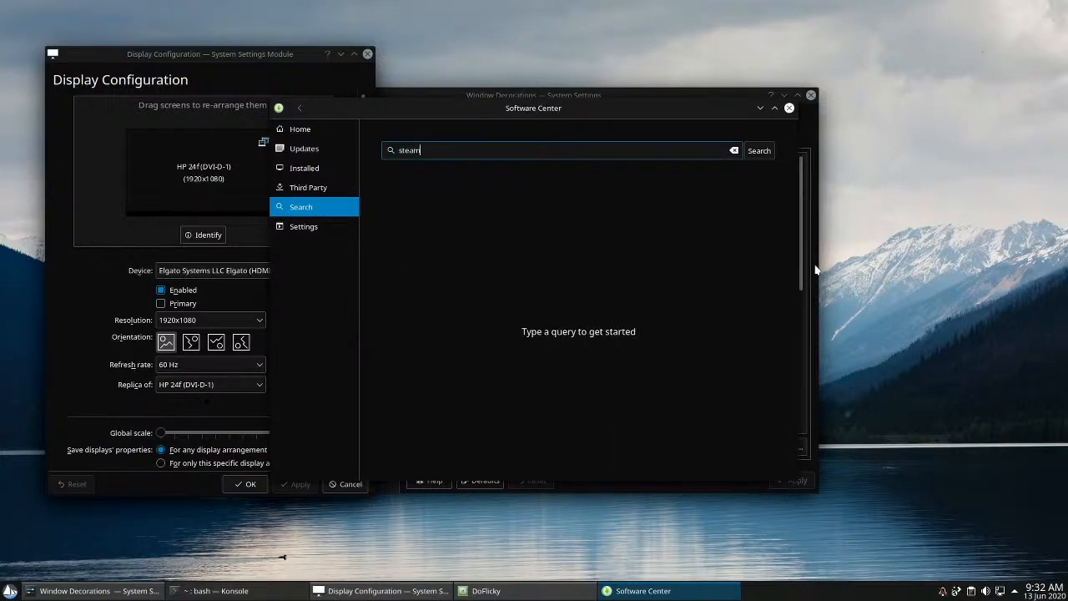
pyautogui.click(605, 199)
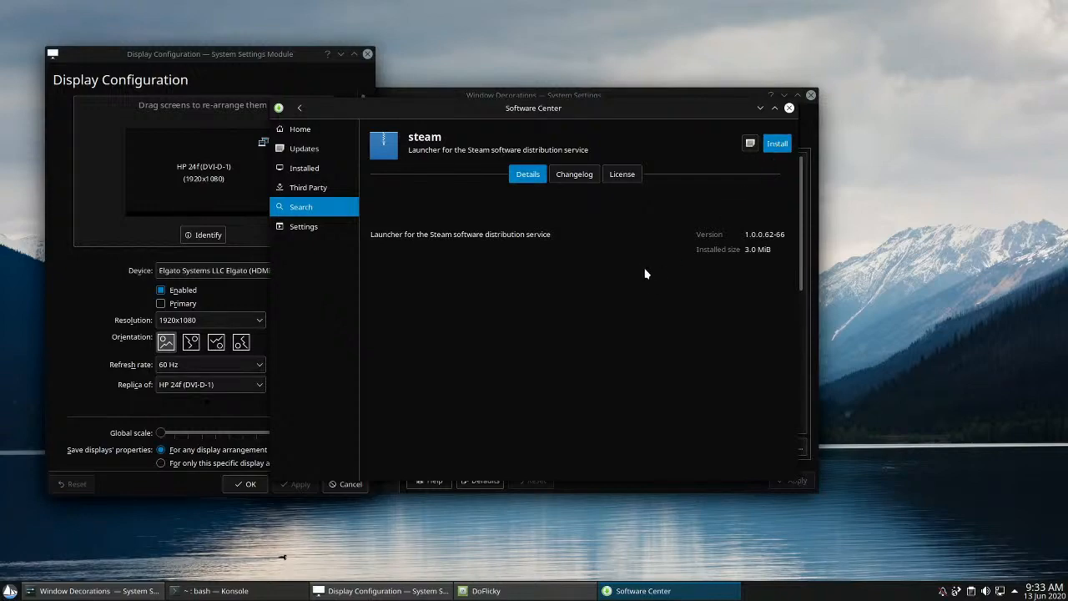
pyautogui.click(774, 143)
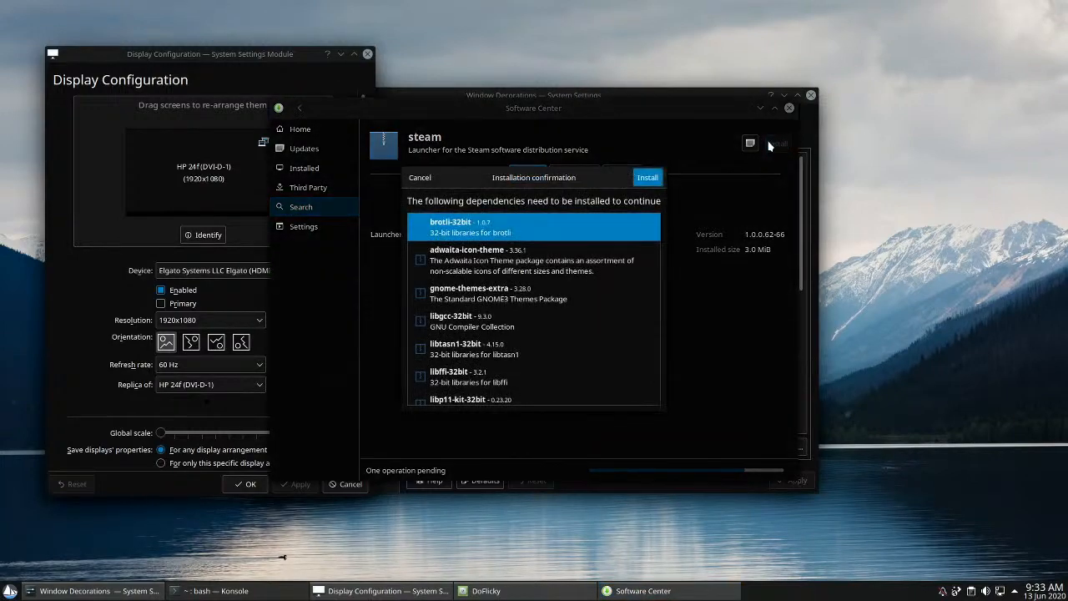
pyautogui.click(654, 183)
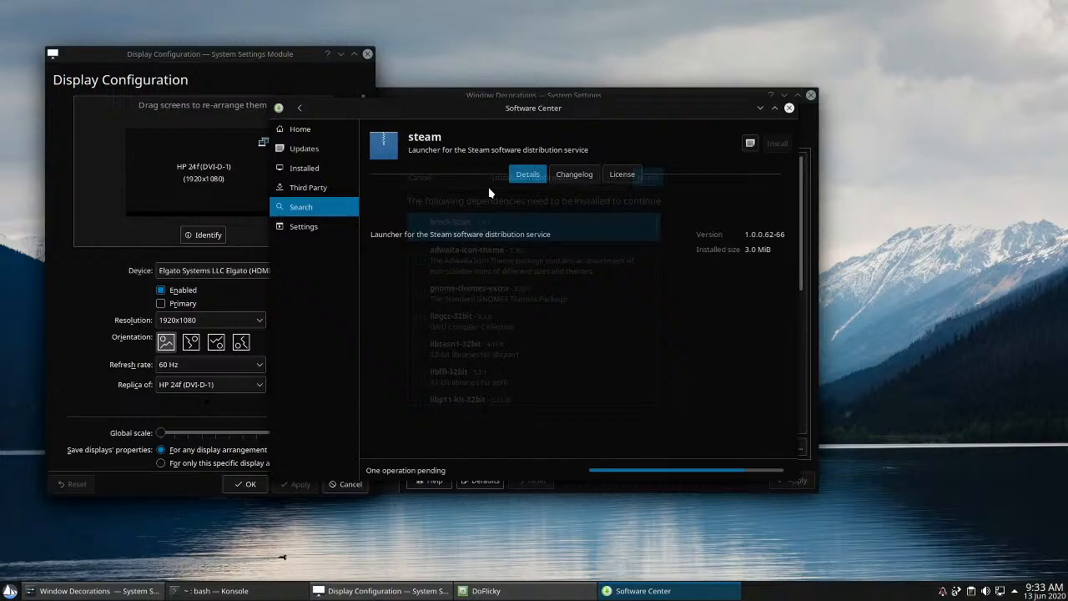
pyautogui.click(298, 110)
# Step: Replace the search with 'lutris' and open the lutris package page
pyautogui.click(524, 148)
pyautogui.hotkey('ctrl', 'a')
pyautogui.write('lutris')
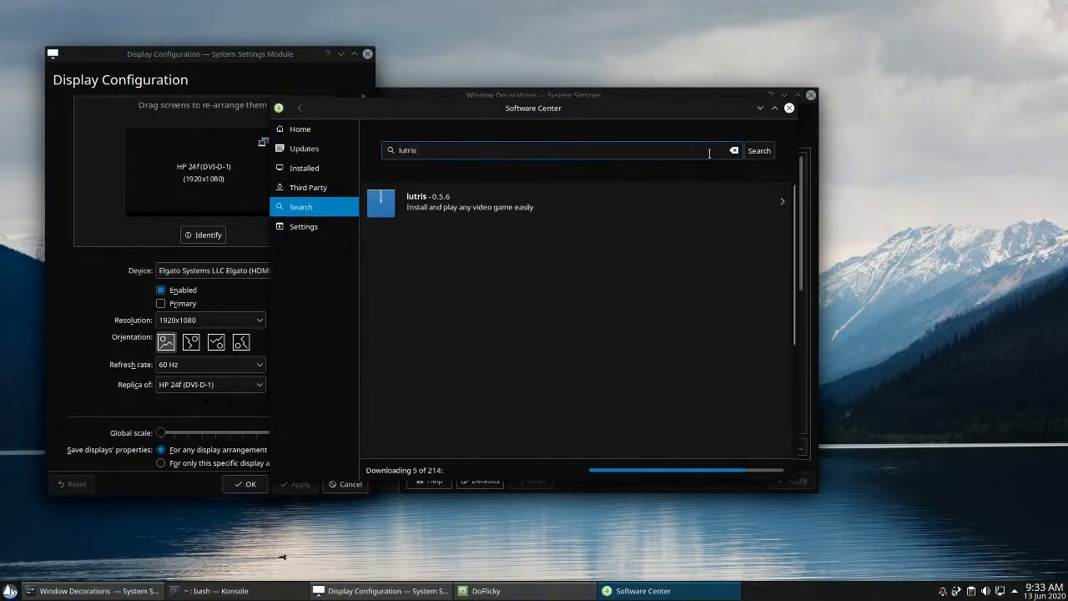
pyautogui.click(527, 202)
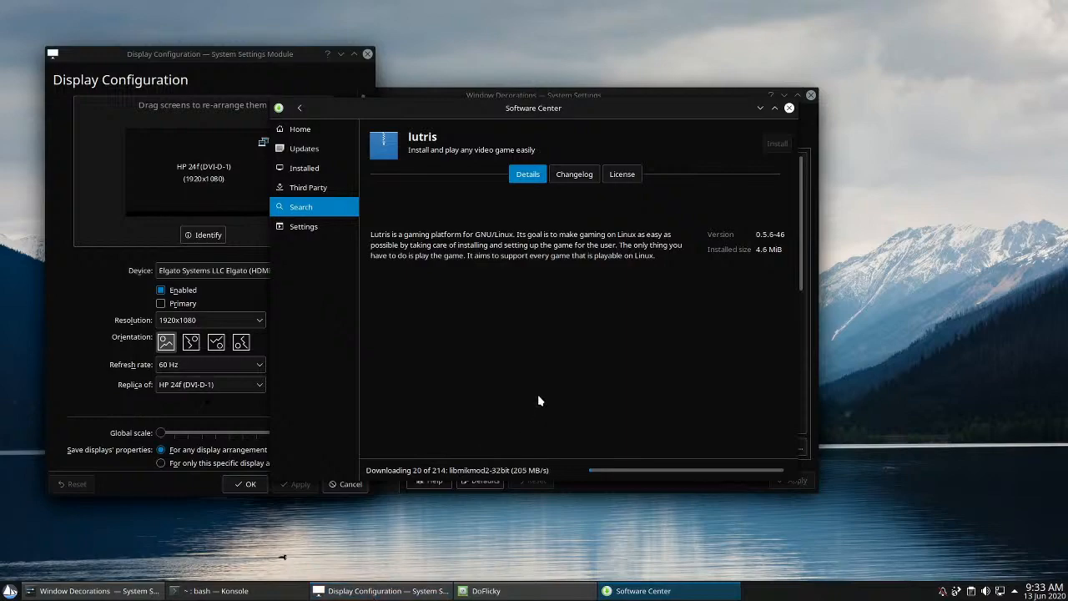
# Step: Launch Firefox from the application launcher by searching 'fire'
pyautogui.press('super')
pyautogui.write('fire')
pyautogui.press('Return')
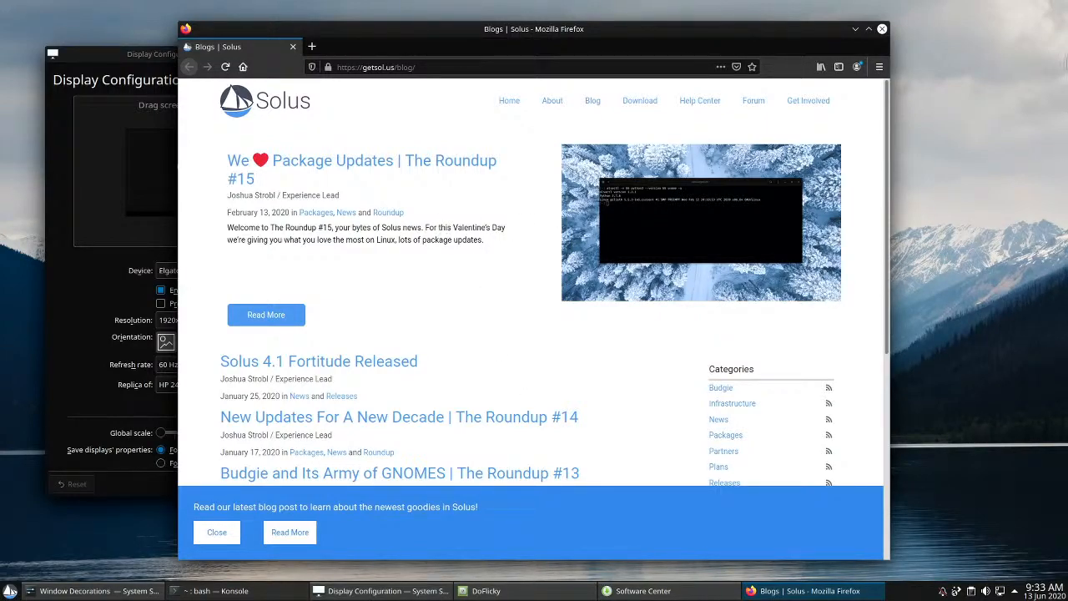
pyautogui.click(464, 63)
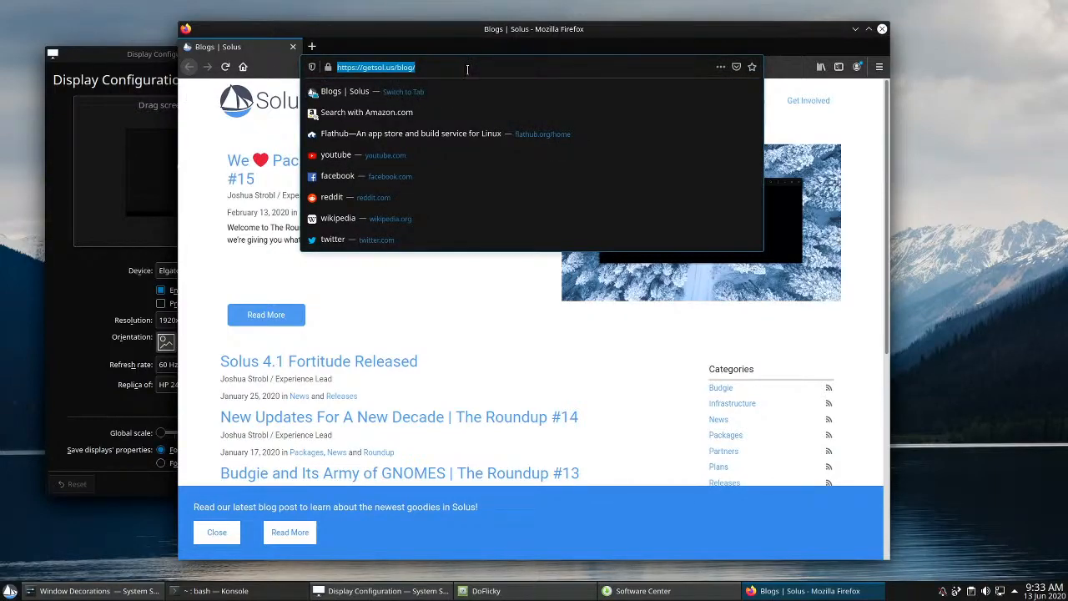
pyautogui.press('super+p')
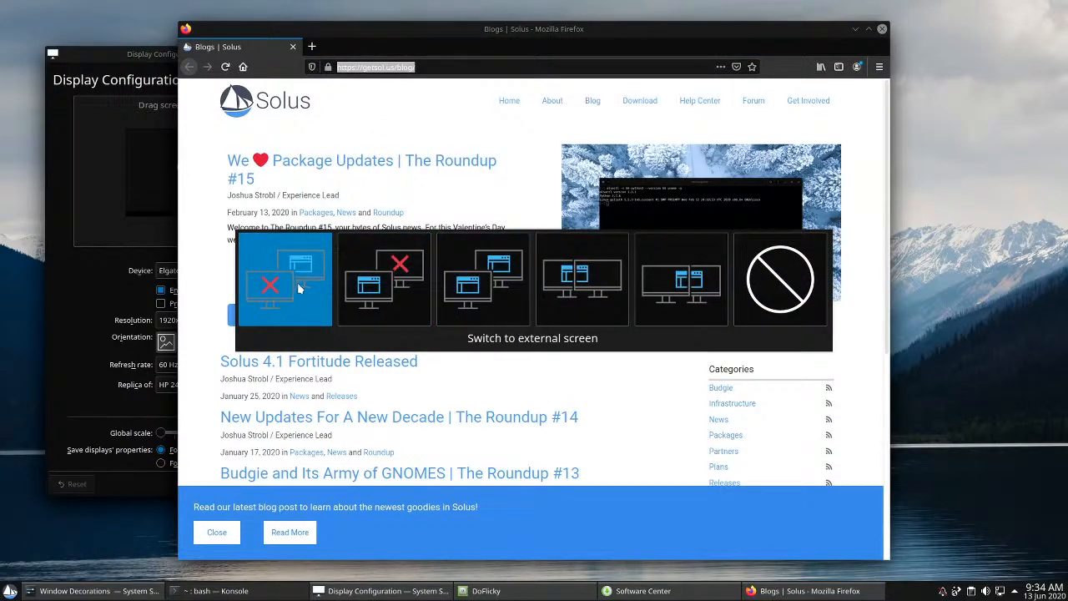
pyautogui.click(678, 286)
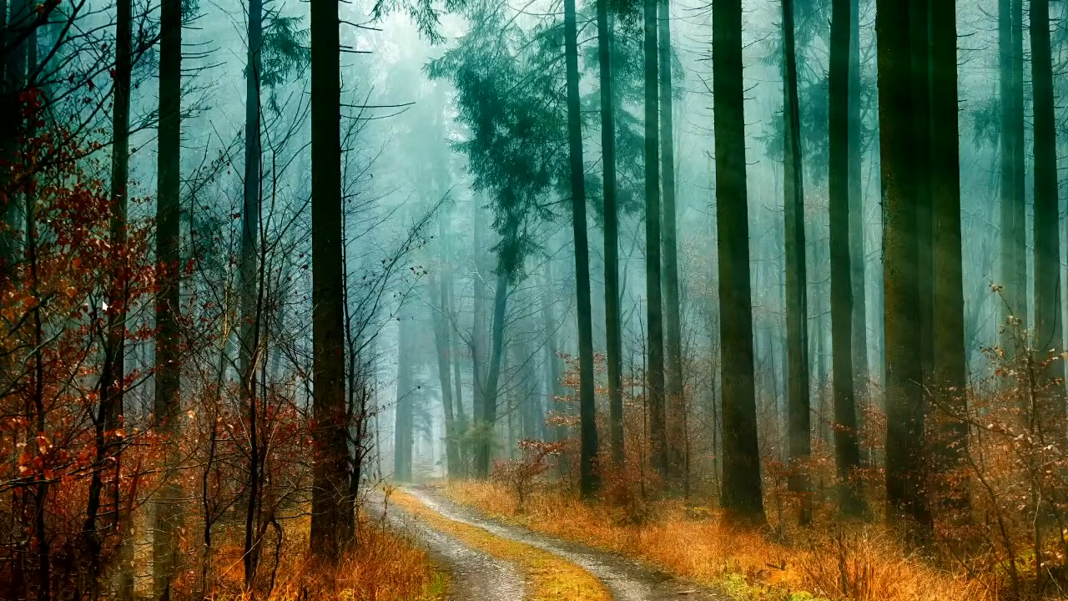
pyautogui.press('super+p')
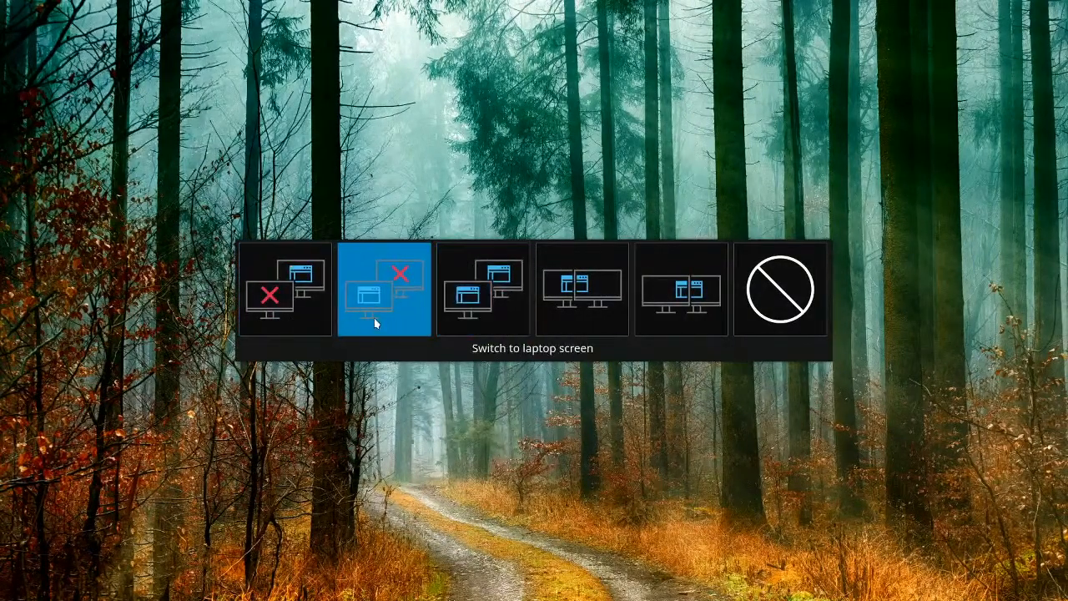
pyautogui.click(442, 317)
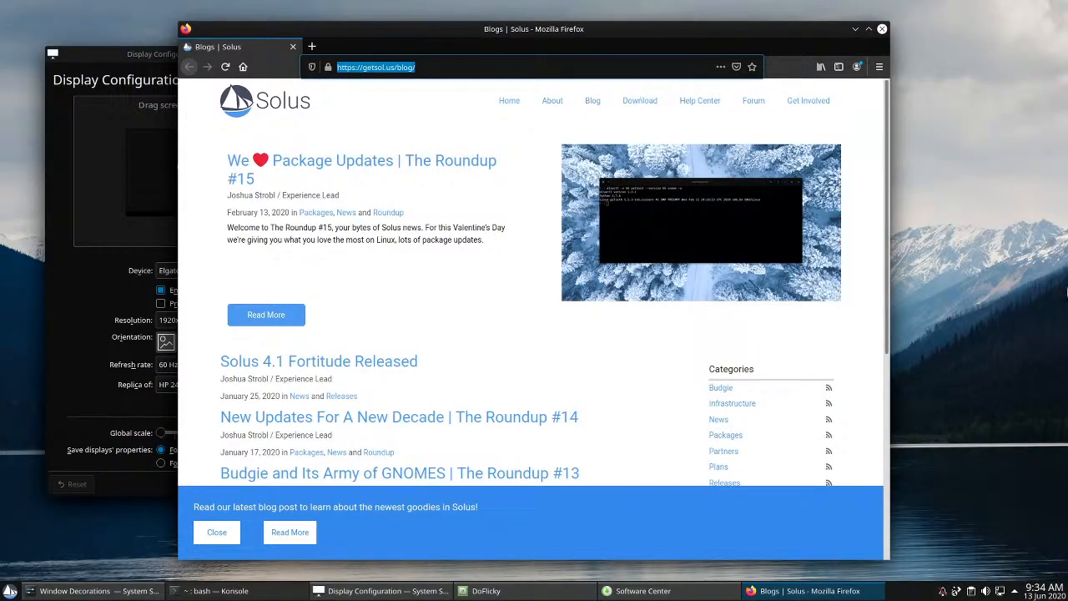
# Step: Load flathub.org from the address-bar autocomplete and focus its Search apps box
pyautogui.click(643, 591)
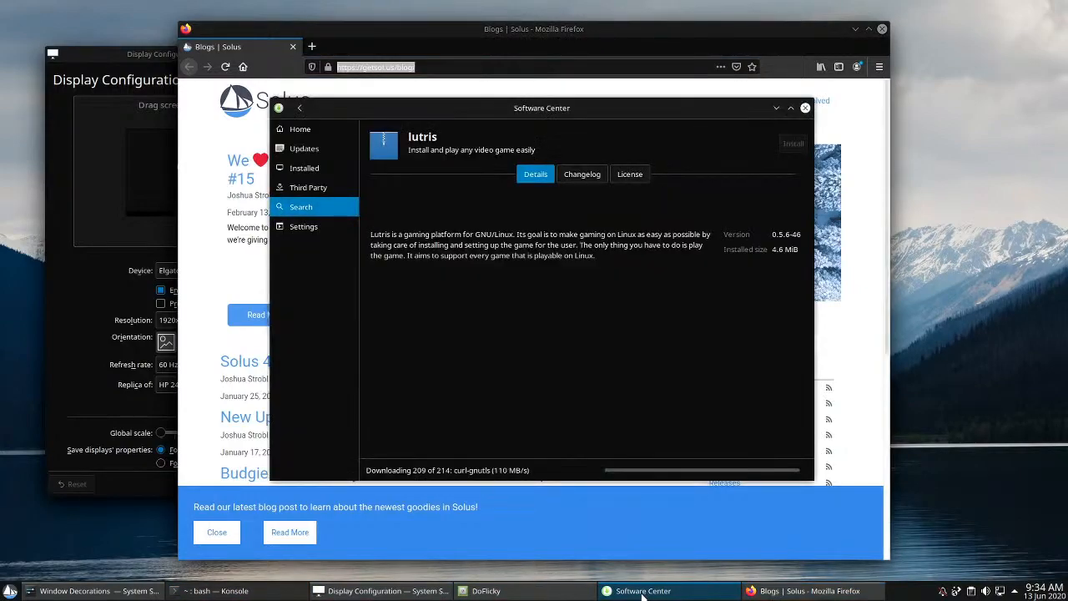
pyautogui.click(382, 31)
pyautogui.click(421, 67)
pyautogui.write('flathub.org/')
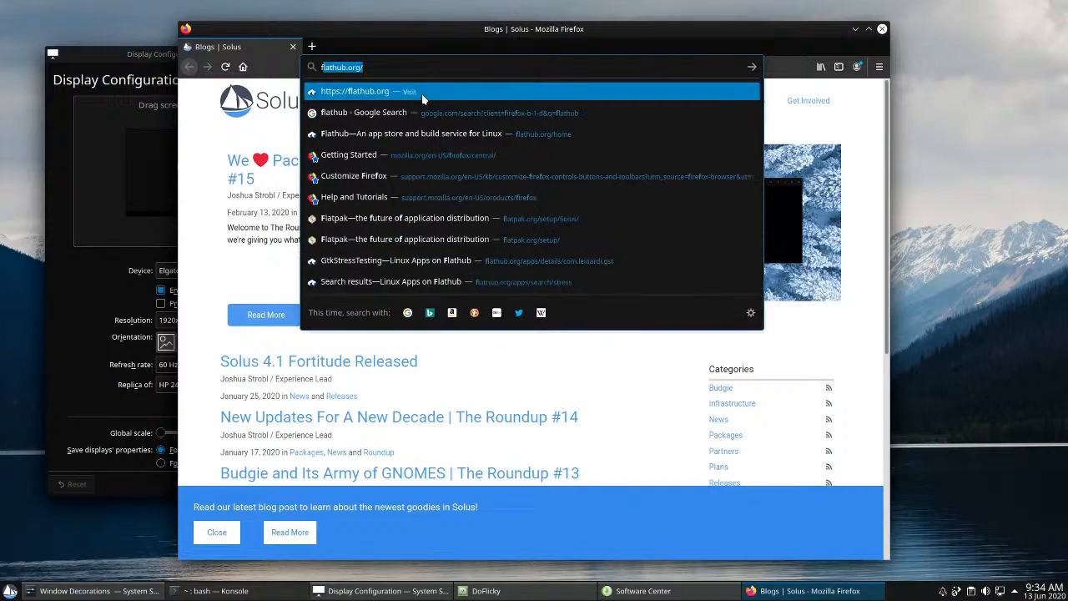
pyautogui.click(422, 99)
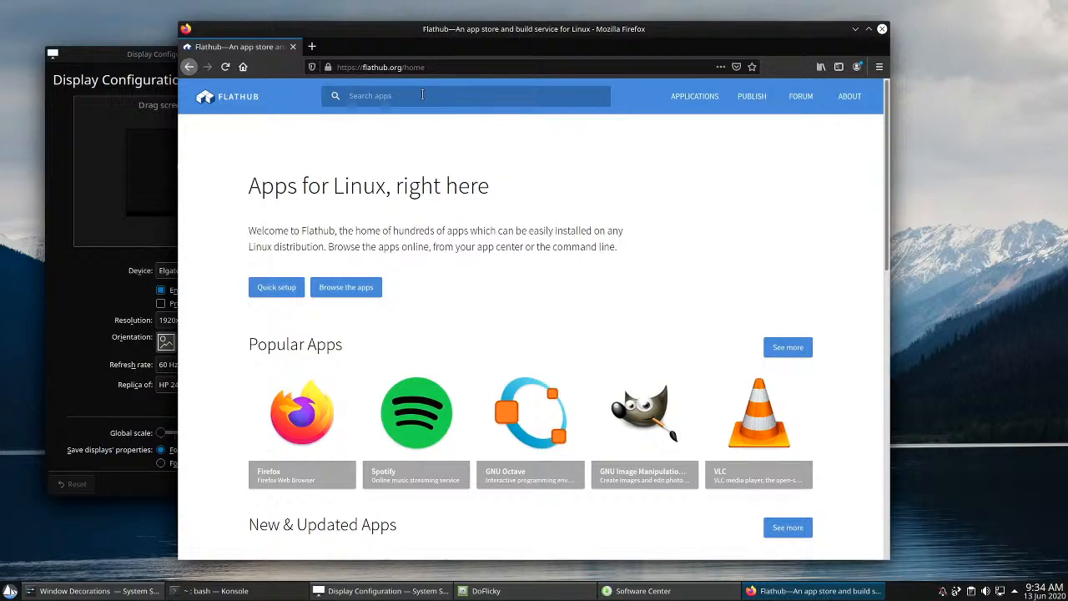
pyautogui.click(423, 95)
# Step: Clear the install output from the terminal with 'clear'
pyautogui.click(234, 591)
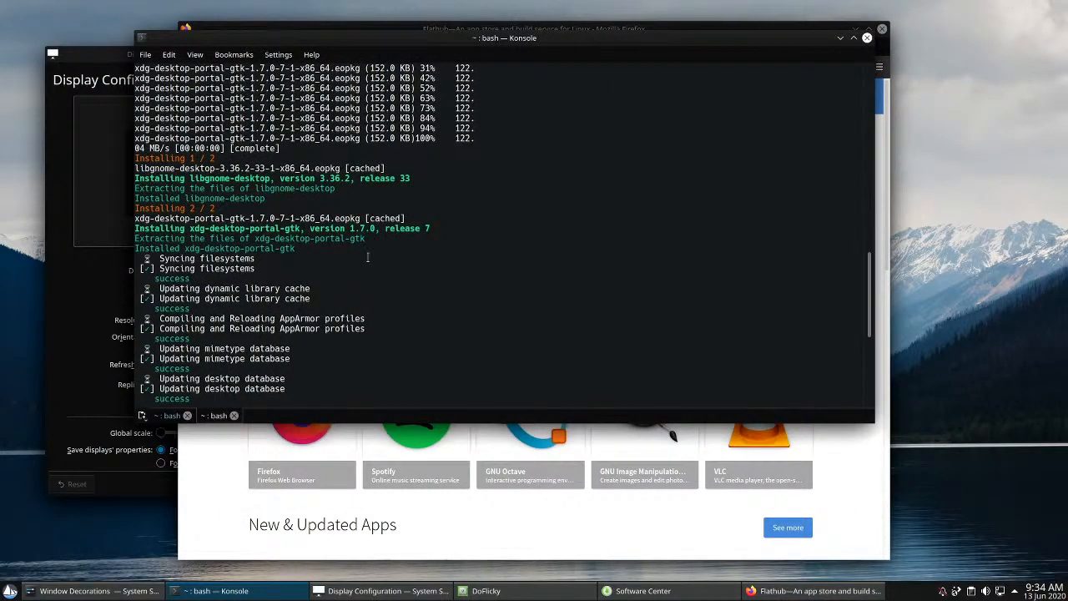
pyautogui.write('clear')
pyautogui.press('Return')
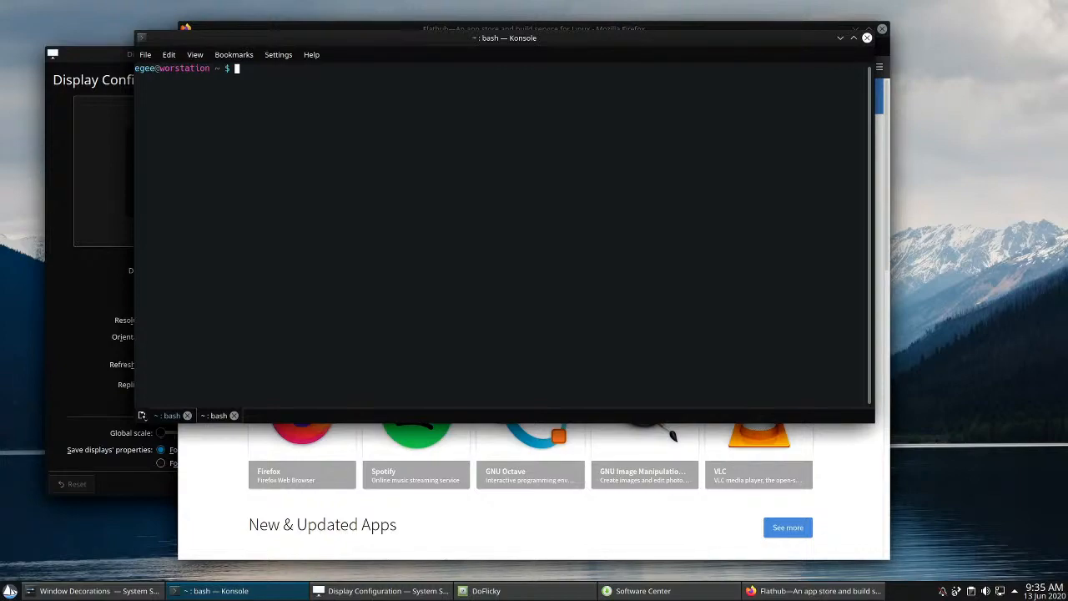
# Step: Run 'uname -r' showing kernel 5.6.18-155.current, then enlarge the terminal font
pyautogui.write('uanem')
pyautogui.press('Home')
pyautogui.press('Delete')
pyautogui.press('Delete')
pyautogui.press('Delete')
pyautogui.press('Delete')
pyautogui.press('Delete')
pyautogui.write('uname -r')
pyautogui.press('Return')
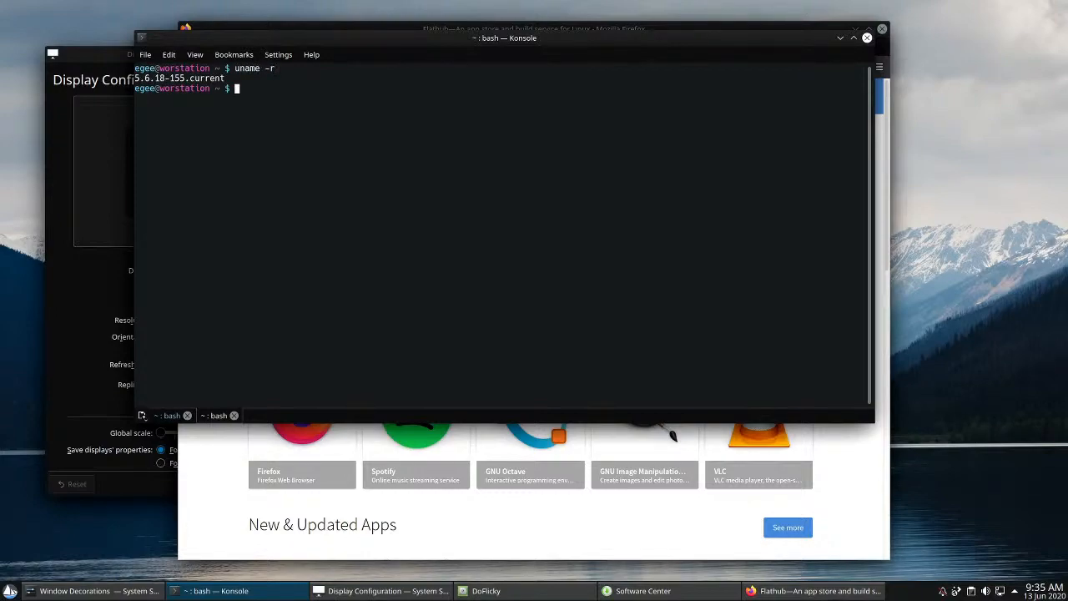
pyautogui.hotkey('ctrl', '+')
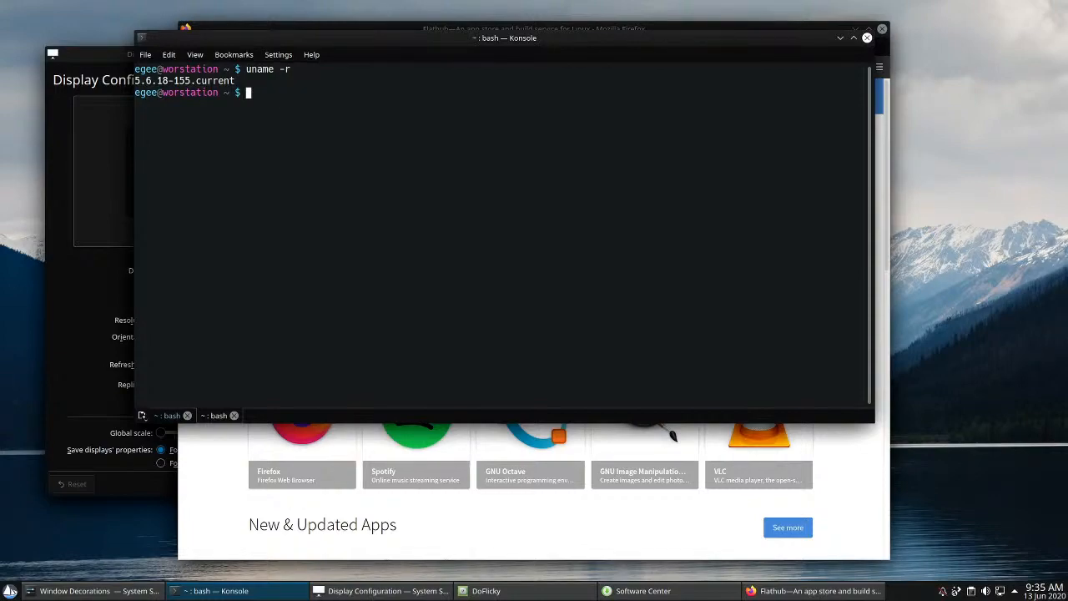
# Step: Install Lutris from its package page, accepting all 12 dependency packages
pyautogui.moveTo(406, 40); pyautogui.dragTo(540, 30)
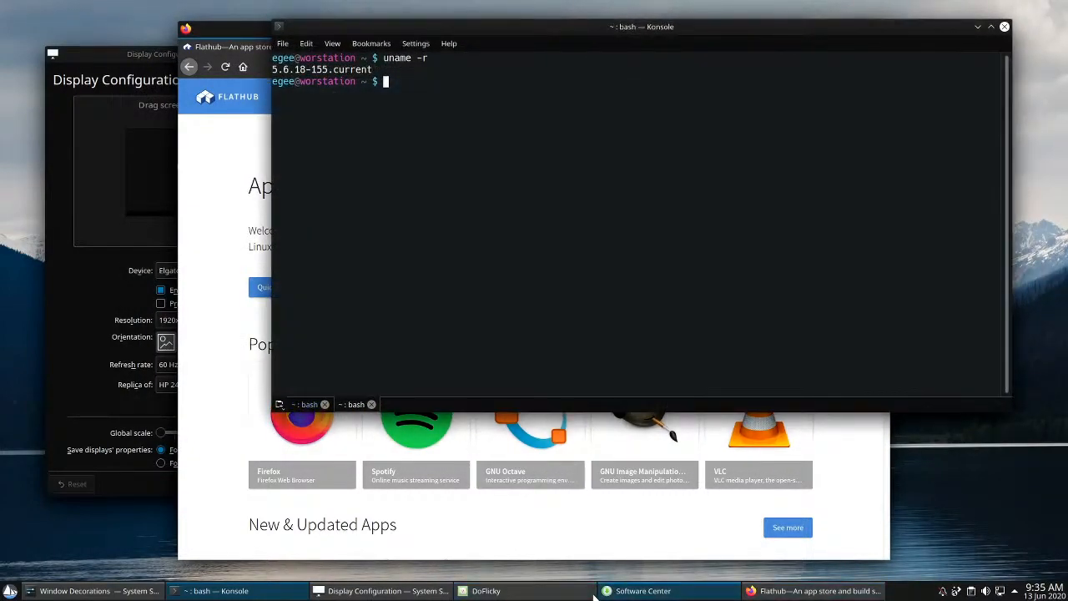
pyautogui.click(722, 591)
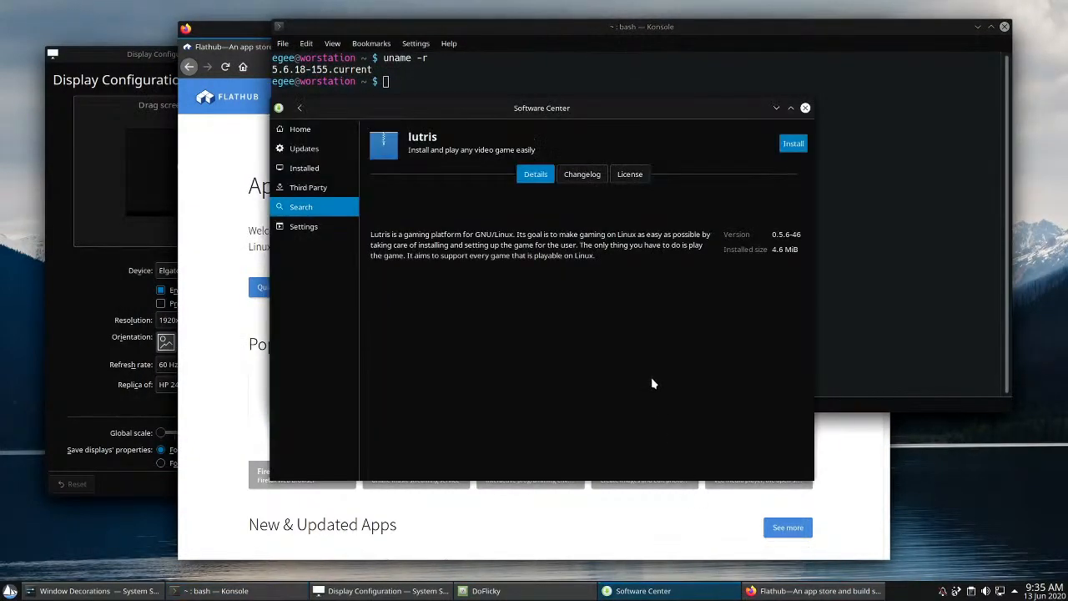
pyautogui.click(792, 144)
pyautogui.click(654, 180)
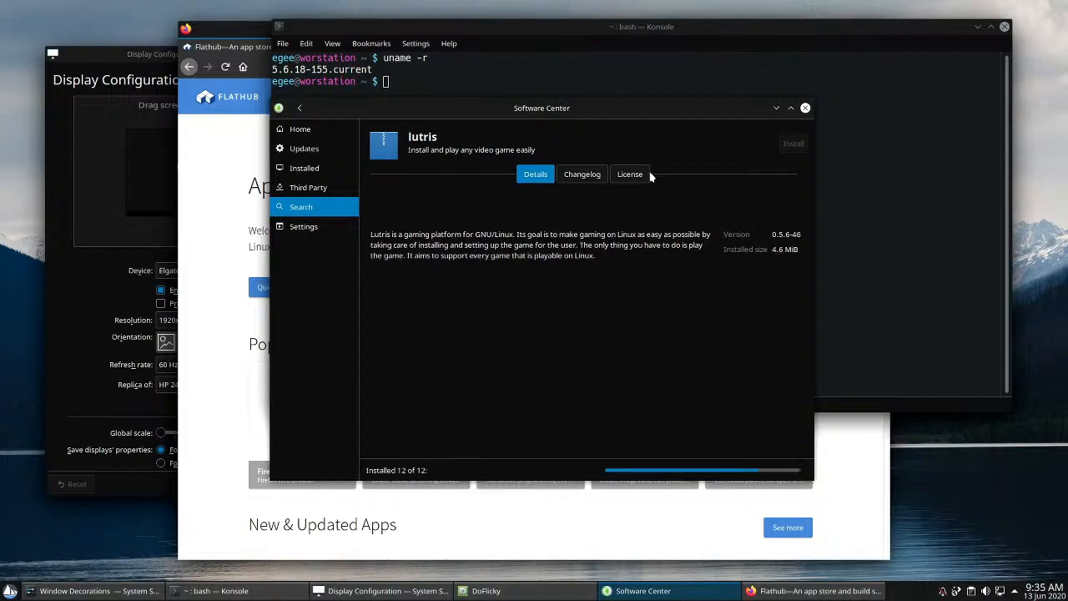
pyautogui.click(246, 591)
# Step: Change to the root directory with 'cd /' and clear the screen
pyautogui.write('cd /')
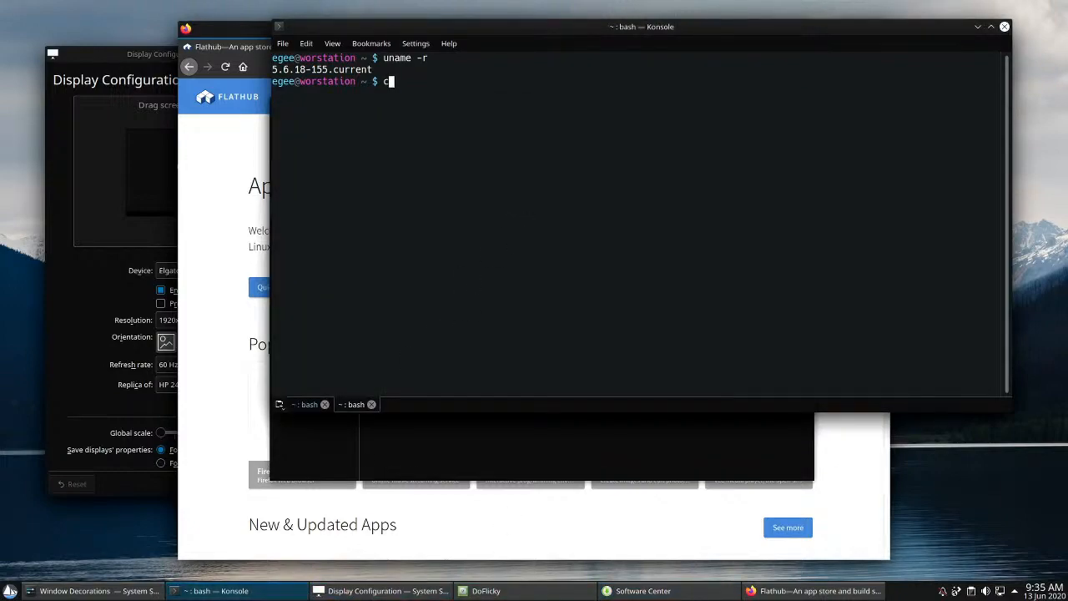
pyautogui.press('Return')
pyautogui.write('clear')
pyautogui.press('Return')
# Step: Type the mock command 'sudo -rm -./rf -' at the prompt without running it
pyautogui.write('sudi')
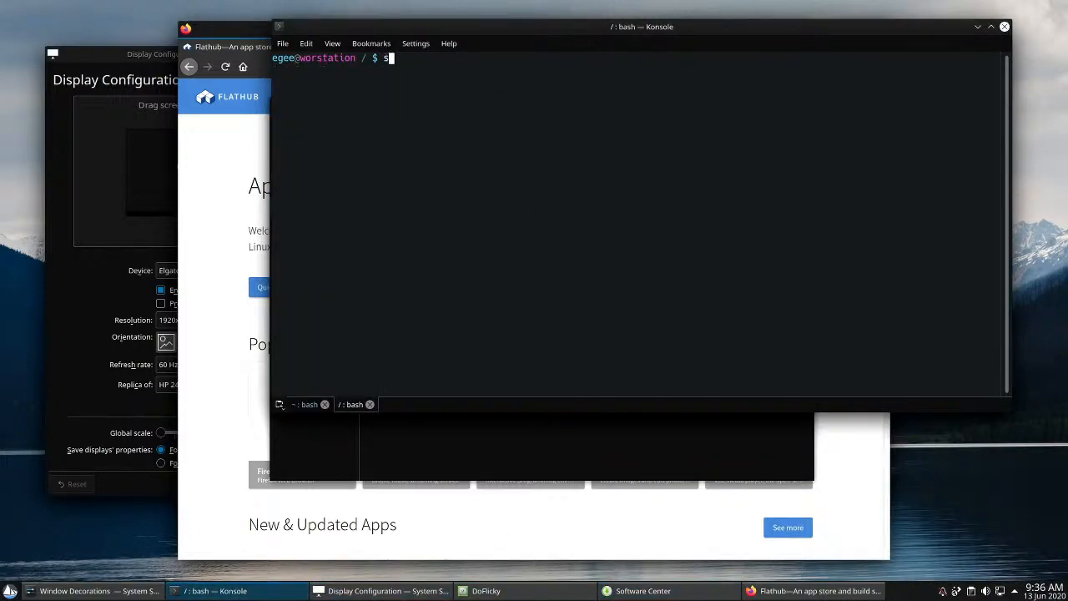
pyautogui.press('BackSpace')
pyautogui.write('o r')
pyautogui.press('BackSpace')
pyautogui.write('-rm -rf')
pyautogui.press('Left')
pyautogui.press('Left')
pyautogui.write('./')
pyautogui.press('Right')
pyautogui.press('Right')
pyautogui.write('-')
pyautogui.press('Left')
pyautogui.press('Left')
pyautogui.press('Left')
pyautogui.press('Left')
pyautogui.press('Left')
pyautogui.press('Left')
# Step: Start a launcher search for 'kv', cancel it, and return to Software Center
pyautogui.press('super')
pyautogui.write('kv')
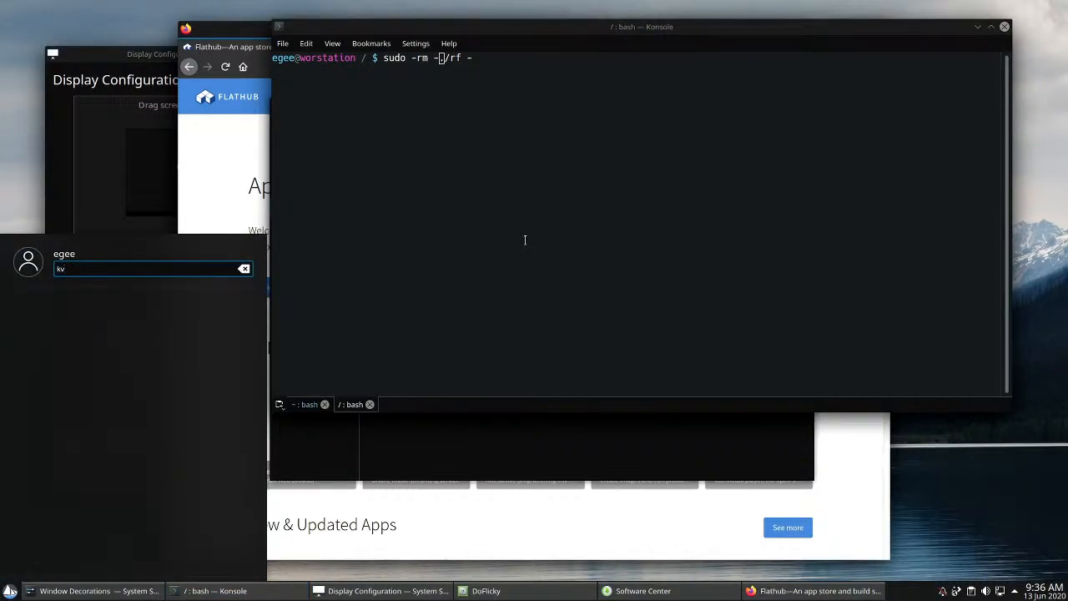
pyautogui.press('Escape')
pyautogui.press('Escape')
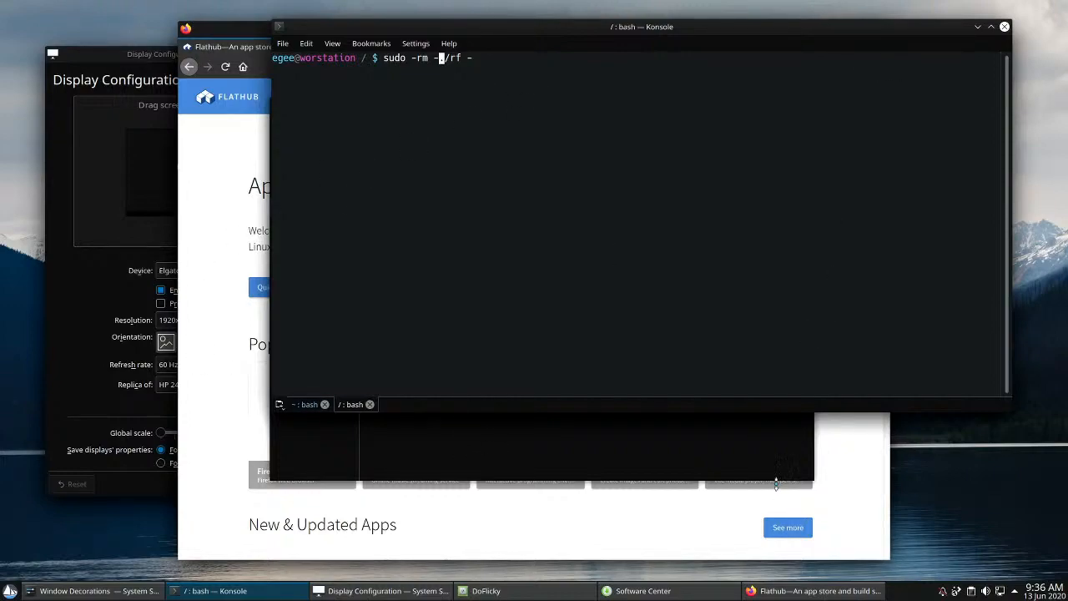
pyautogui.click(609, 448)
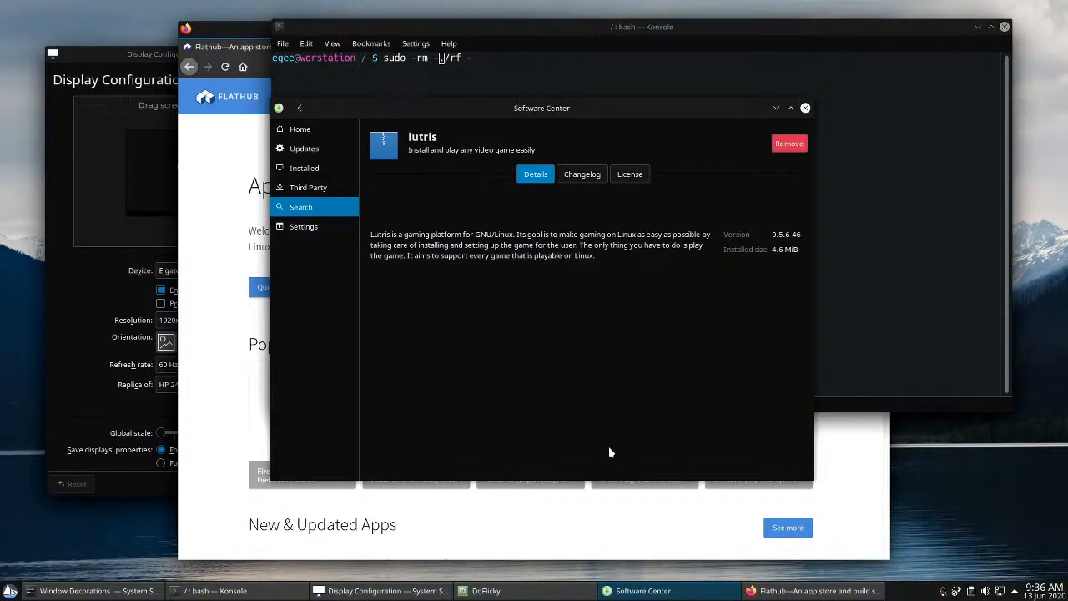
# Step: Search Software Center for 'kvantum' and install the kvantum 0.14.1-7 package
pyautogui.click(611, 32)
pyautogui.click(354, 455)
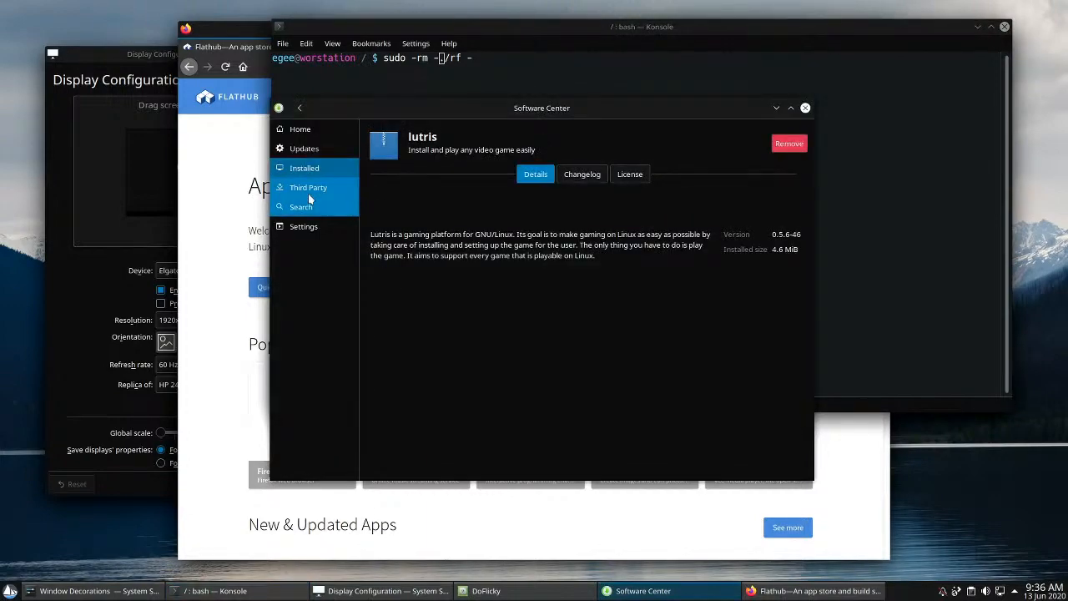
pyautogui.click(299, 111)
pyautogui.click(582, 159)
pyautogui.write('kv')
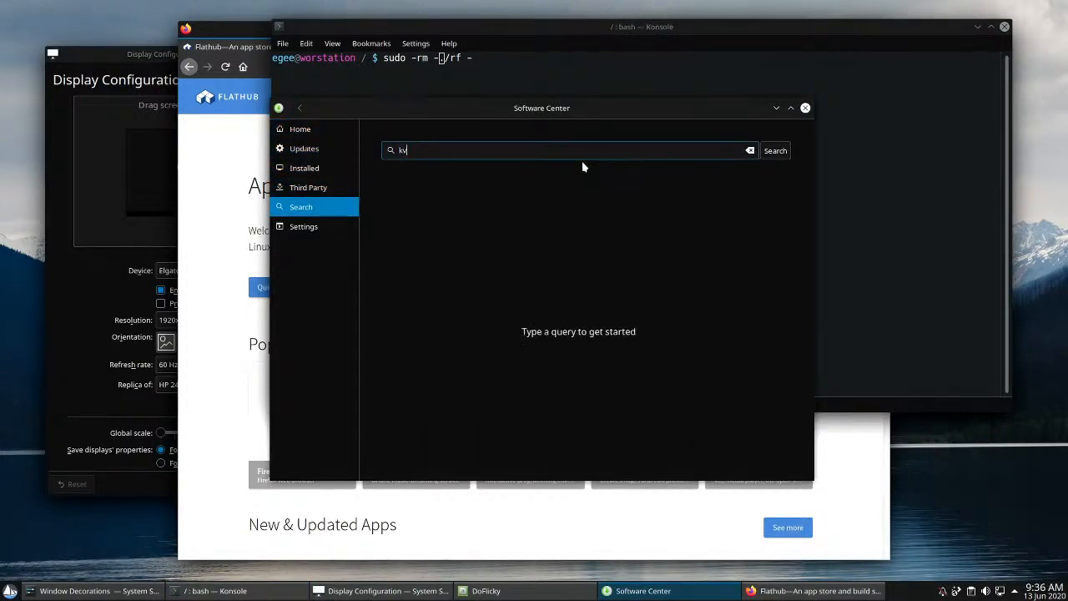
pyautogui.write('antum')
pyautogui.press('Return')
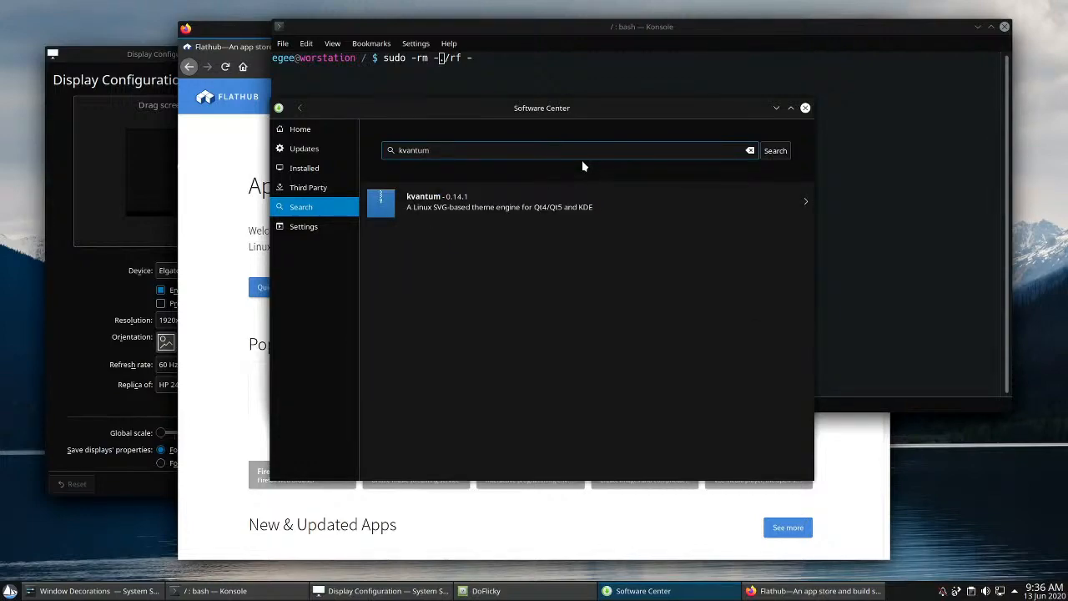
pyautogui.click(650, 202)
pyautogui.click(793, 147)
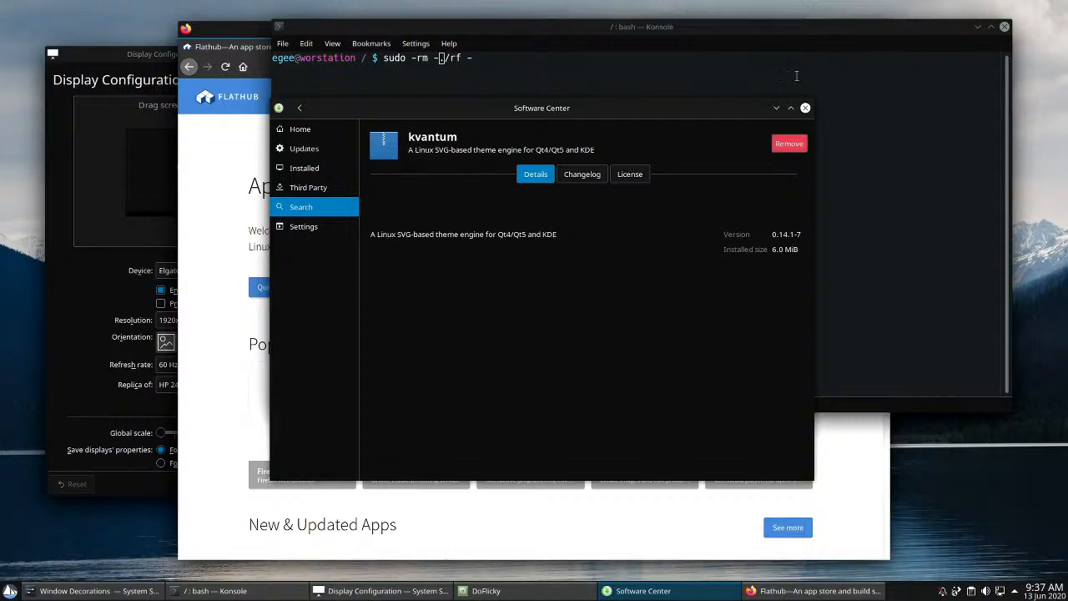
# Step: Erase the mock rm command and return home with 'cd ~'
pyautogui.click(868, 86)
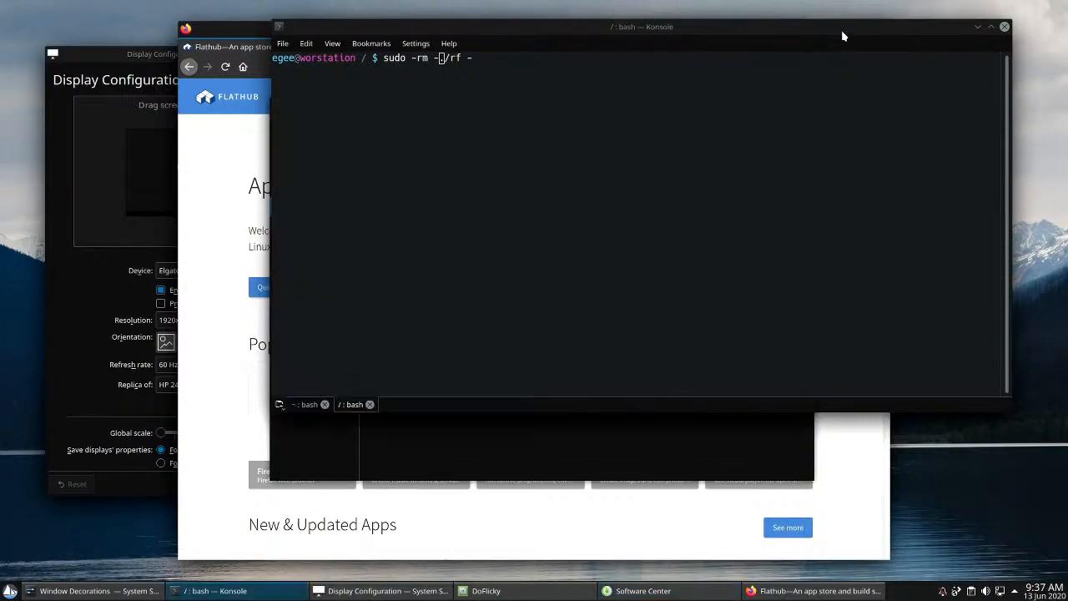
pyautogui.press('Delete')
pyautogui.press('Delete')
pyautogui.press('Delete')
pyautogui.press('Delete')
pyautogui.press('Delete')
pyautogui.press('BackSpace')
pyautogui.press('BackSpace')
pyautogui.press('BackSpace')
pyautogui.press('BackSpace')
pyautogui.press('BackSpace')
pyautogui.press('BackSpace')
pyautogui.press('BackSpace')
pyautogui.press('BackSpace')
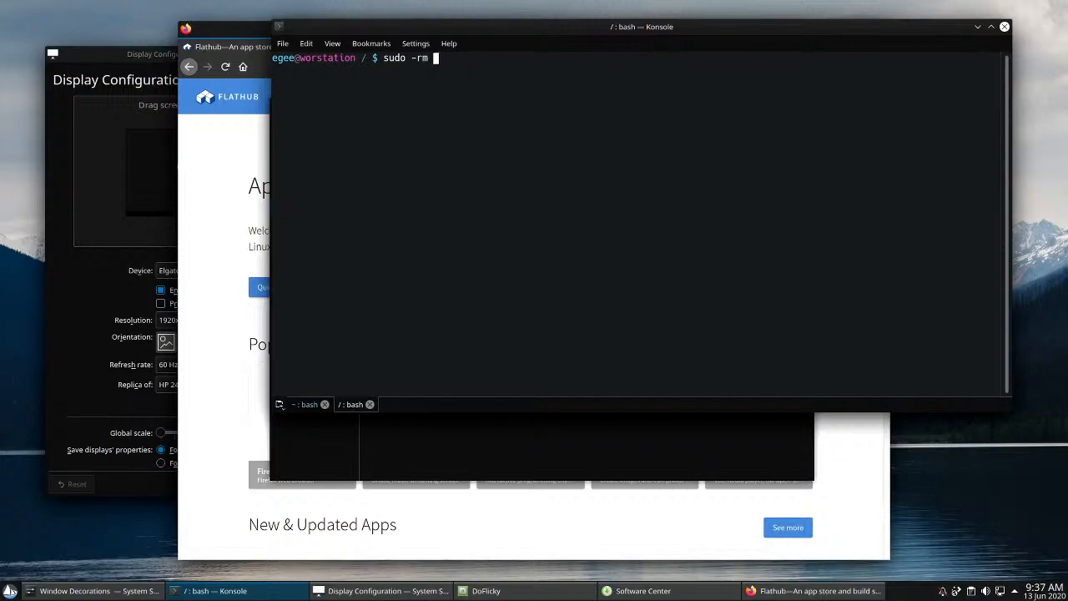
pyautogui.press('BackSpace')
pyautogui.press('BackSpace')
pyautogui.write('cd ~')
pyautogui.press('Return')
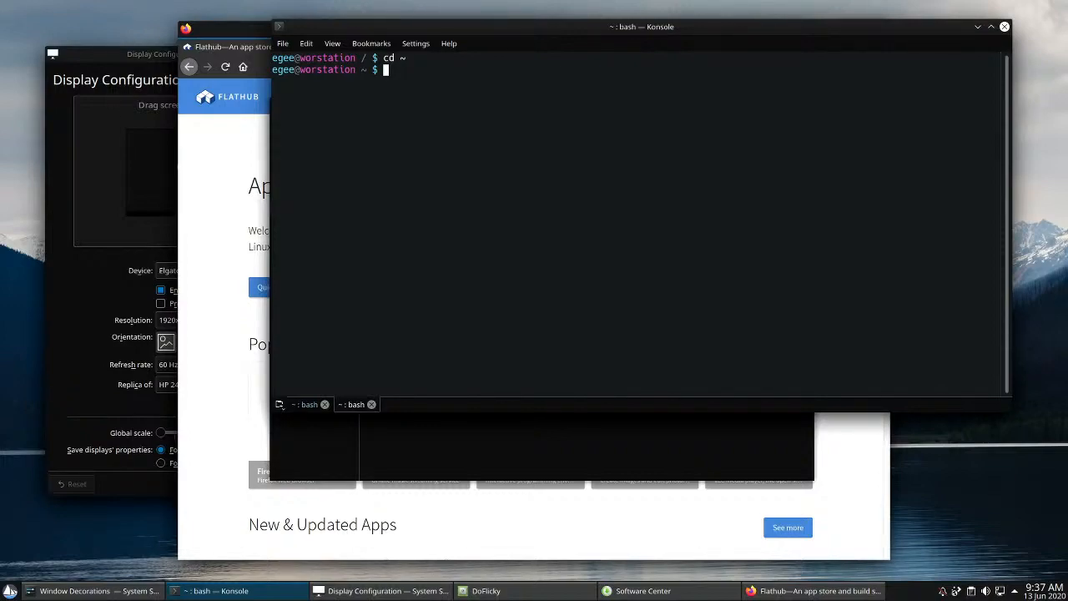
# Step: In Konsole's Tab Bar settings, put tabs above the terminal with one close button on the bar
pyautogui.click(415, 43)
pyautogui.click(468, 155)
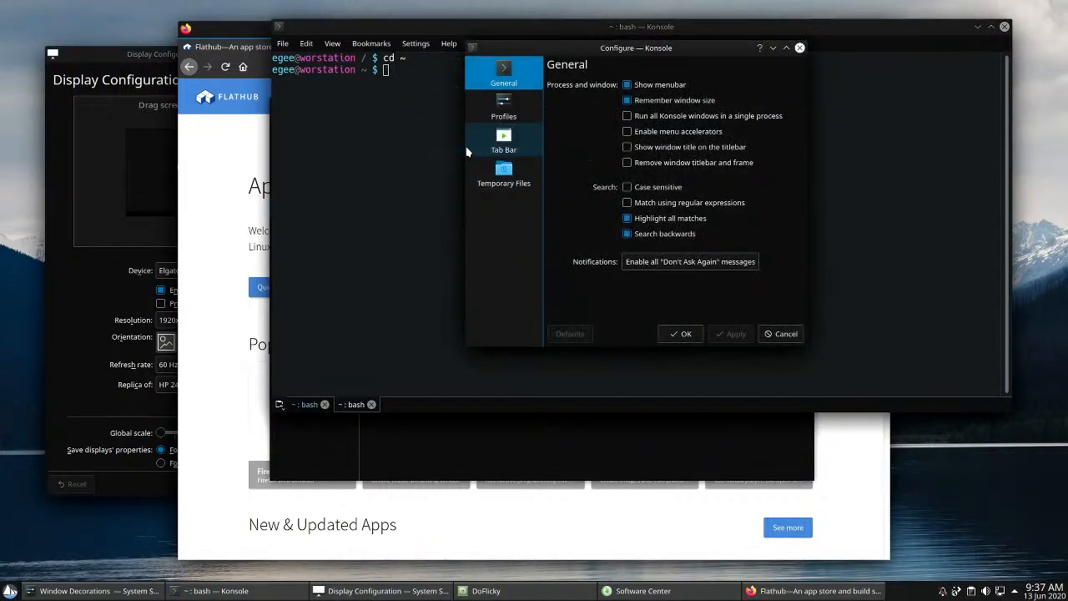
pyautogui.click(494, 99)
pyautogui.click(505, 79)
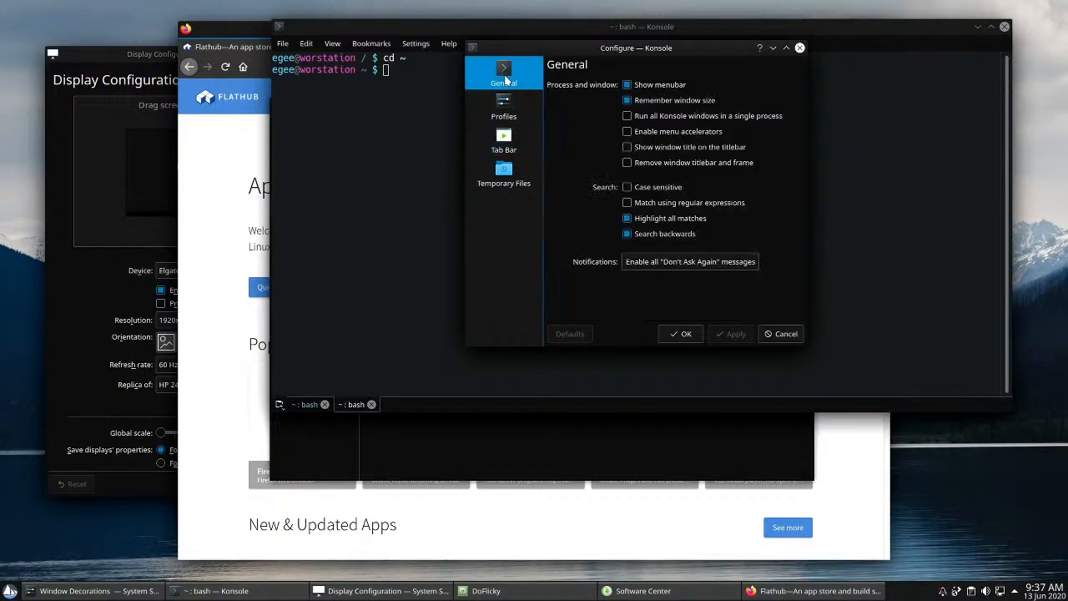
pyautogui.click(511, 146)
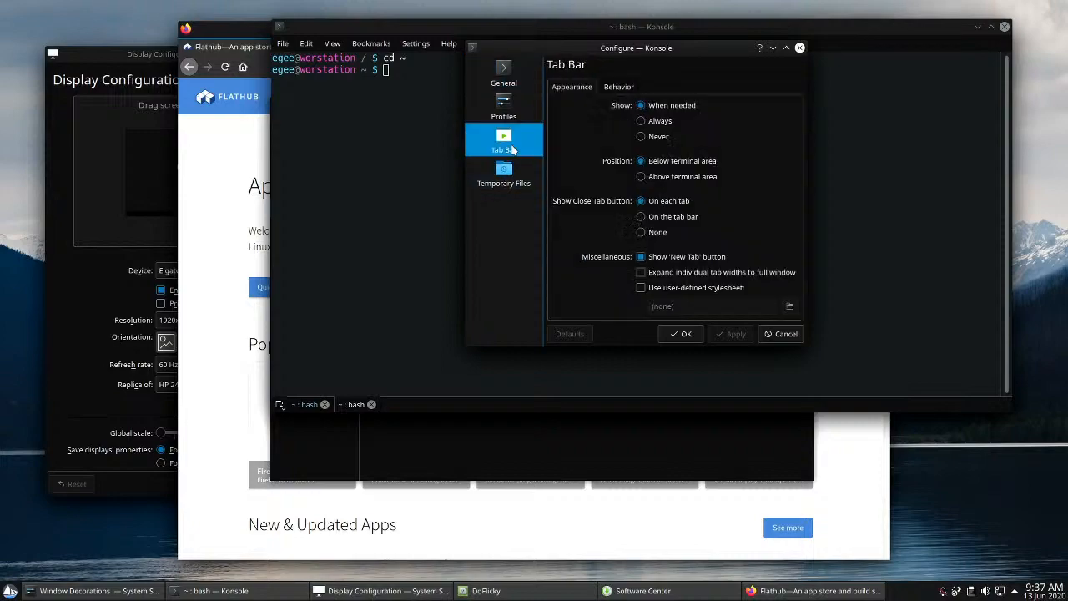
pyautogui.click(656, 216)
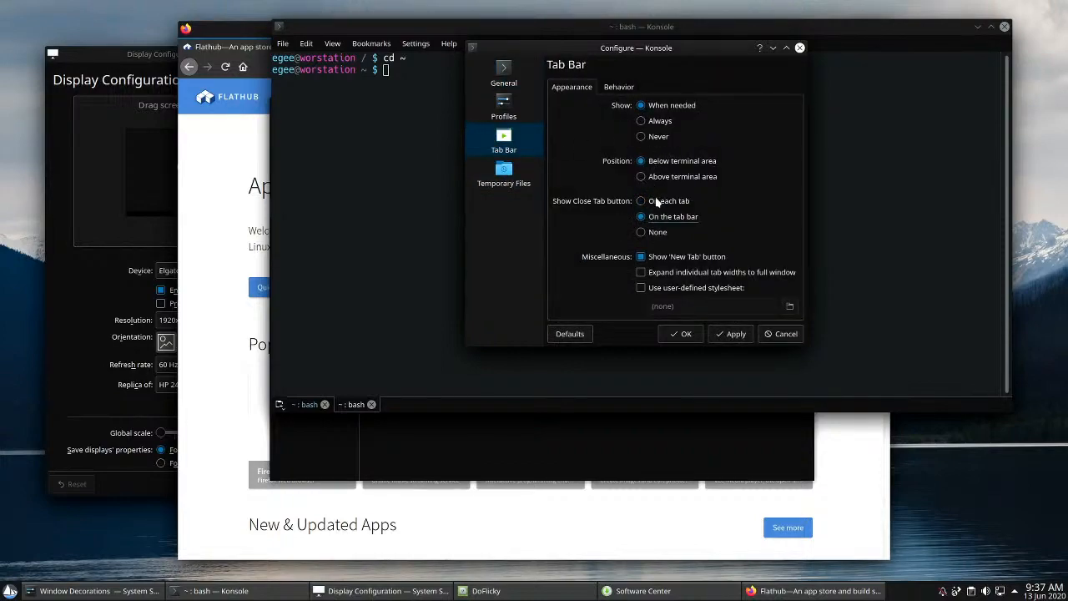
pyautogui.click(680, 178)
pyautogui.click(720, 332)
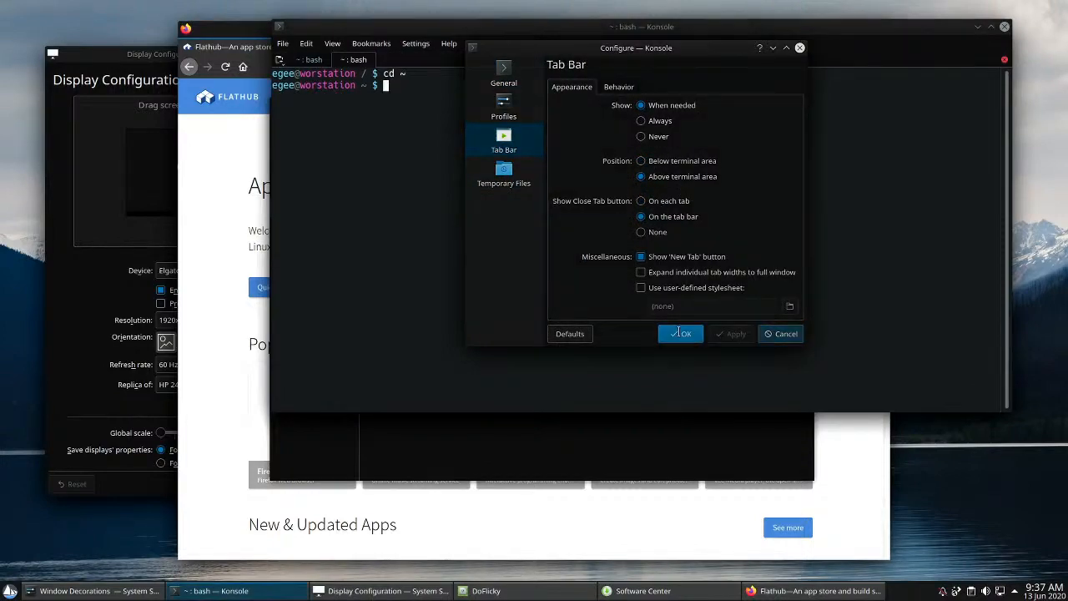
pyautogui.click(679, 333)
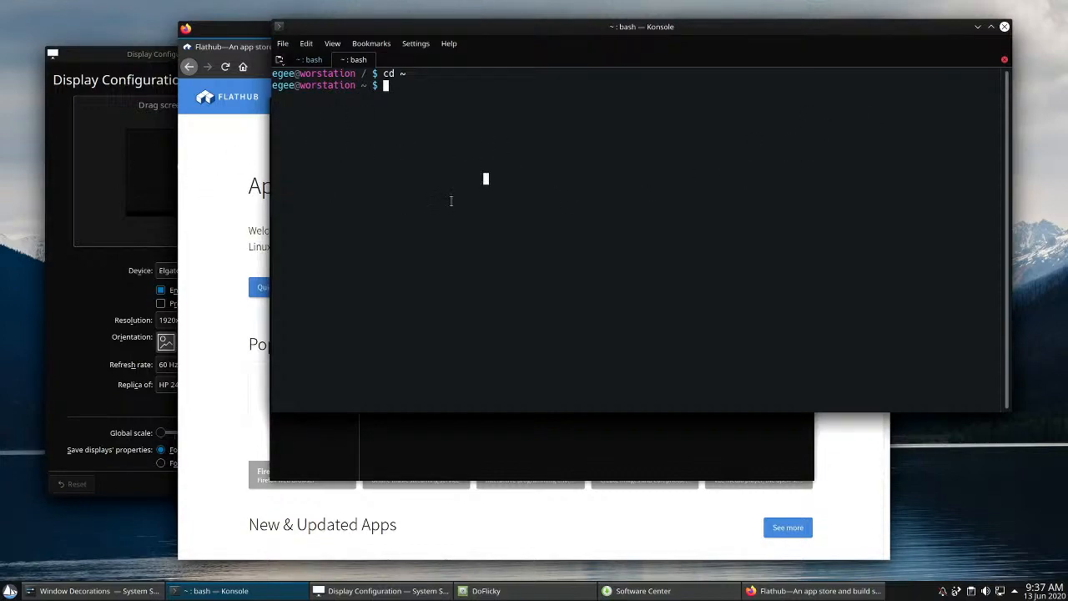
# Step: Run 'sudo reboot' to restart the system
pyautogui.write('sudo reboot')
pyautogui.press('Return')
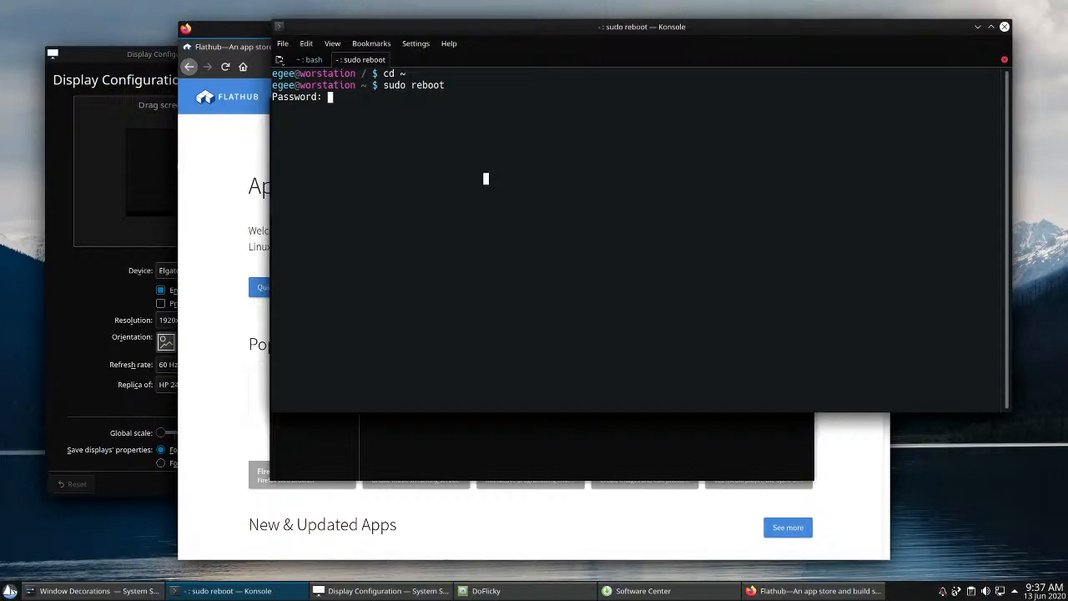
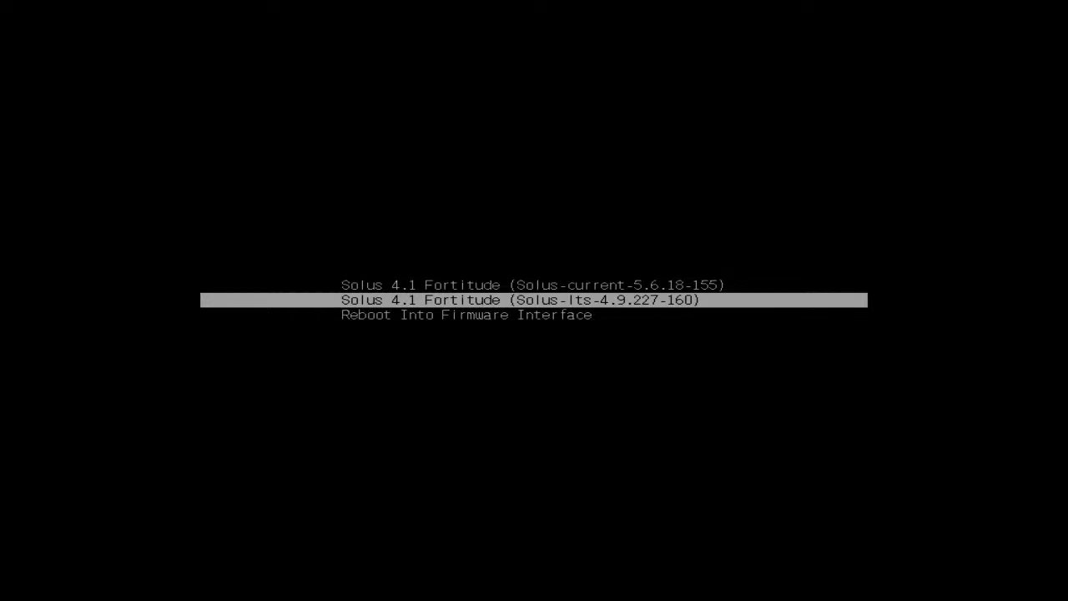
# Step: Boot the LTS kernel entry and log in with the account password
pyautogui.press('Return')
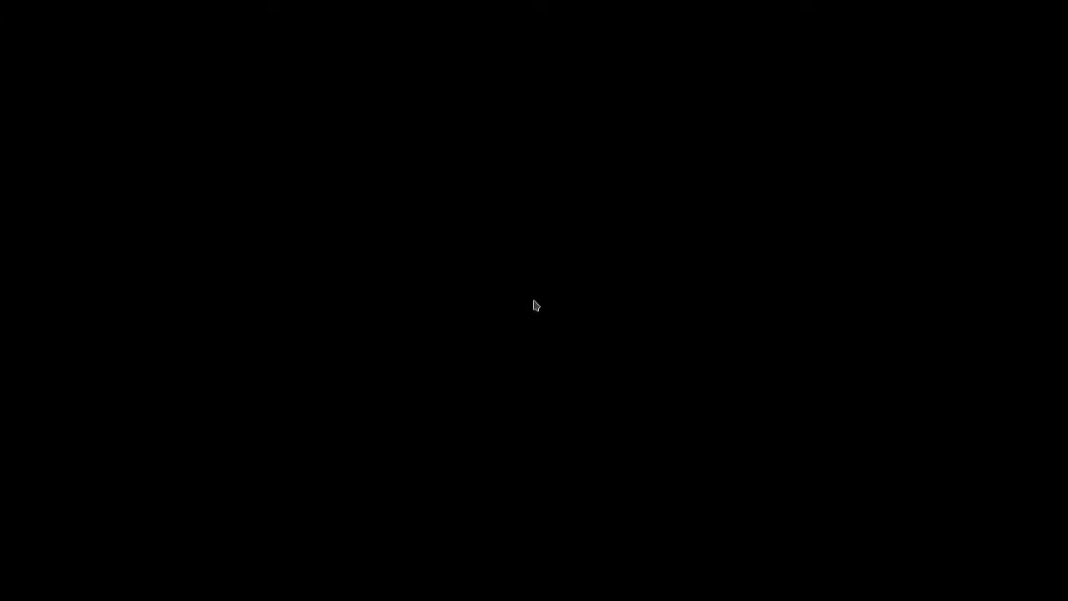
pyautogui.write('•••••')
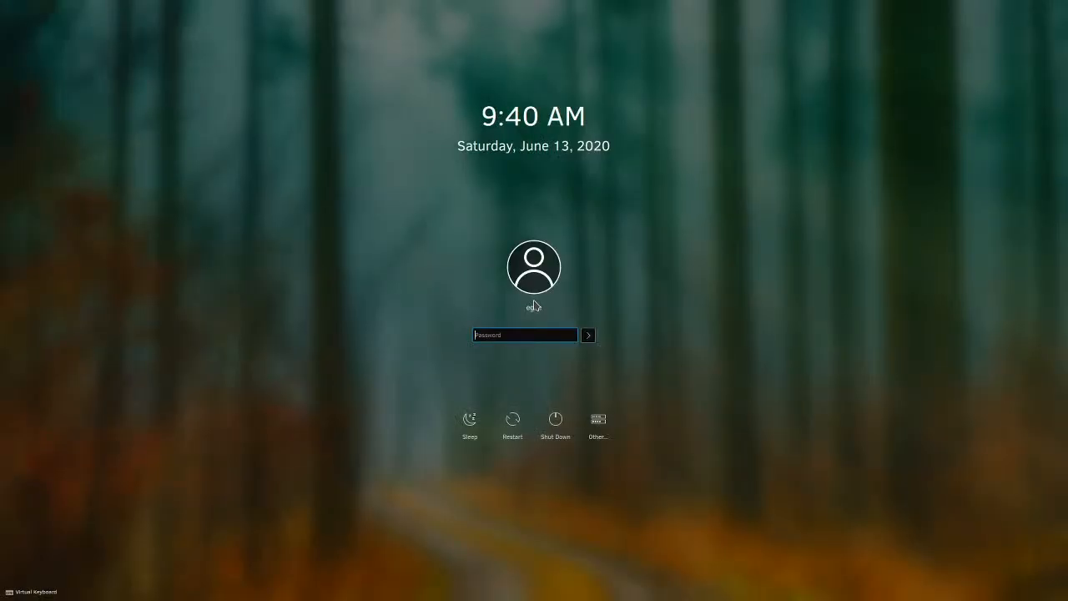
pyautogui.press('Return')
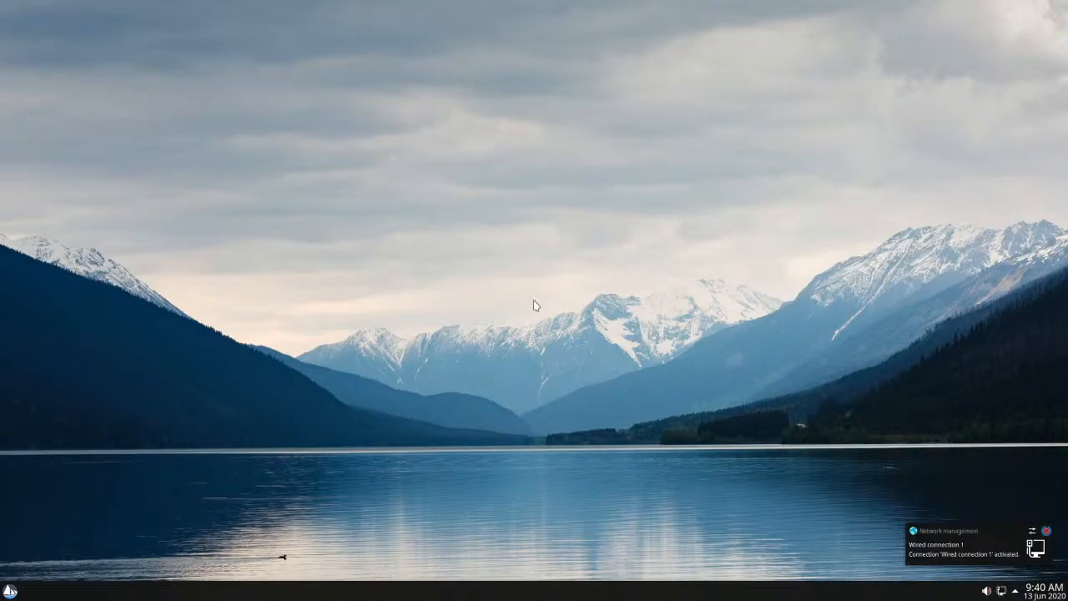
# Step: Launch the Hardware Drivers manager (DoFlicky) from a Kickoff search for 'softdo'
pyautogui.press('super')
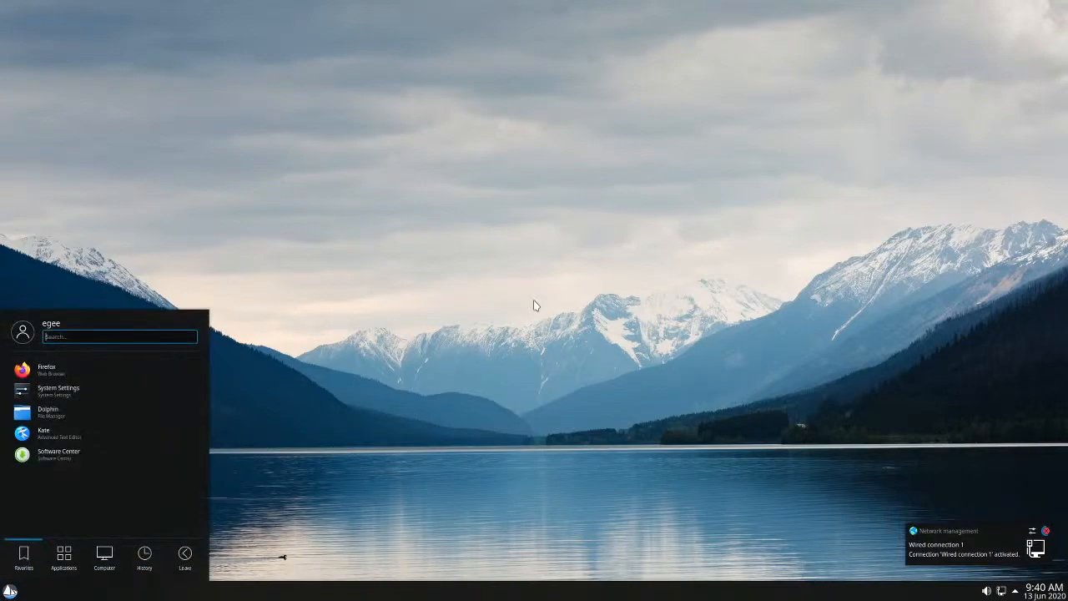
pyautogui.write('so')
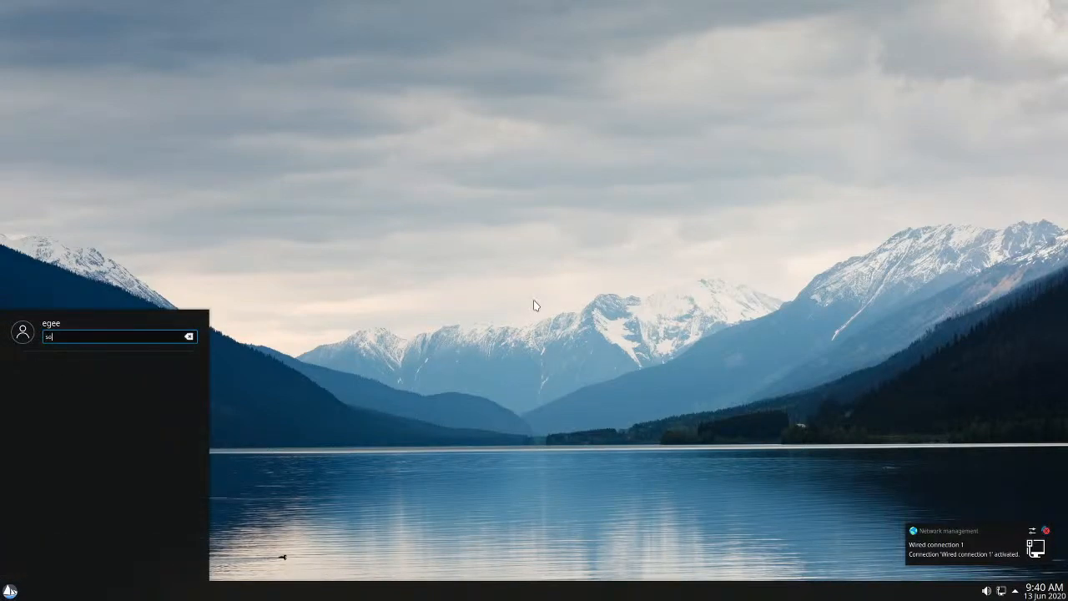
pyautogui.write('ftdo')
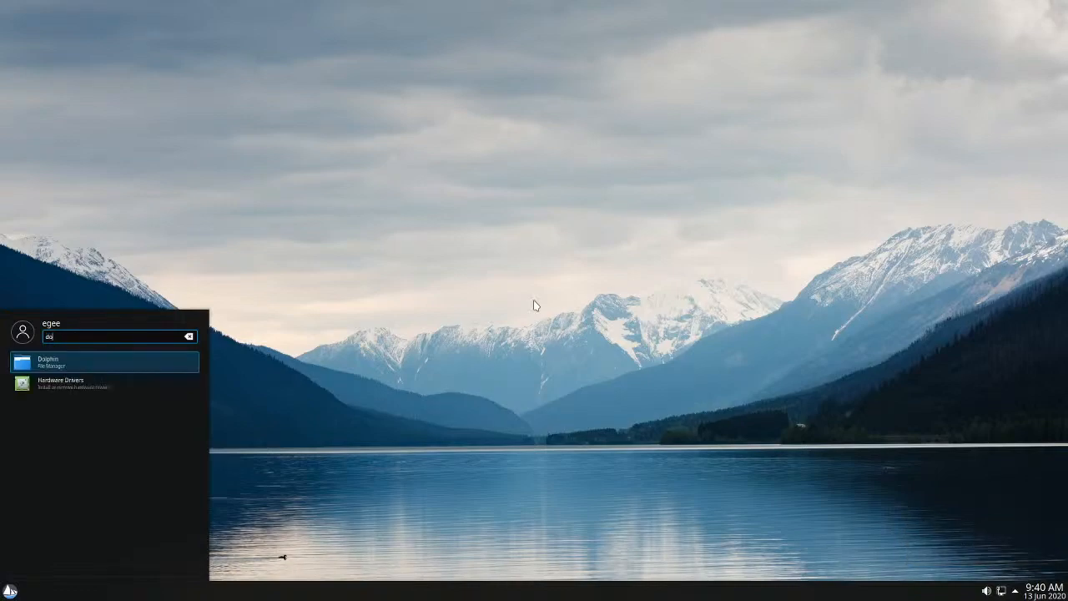
pyautogui.press('Down')
pyautogui.press('Return')
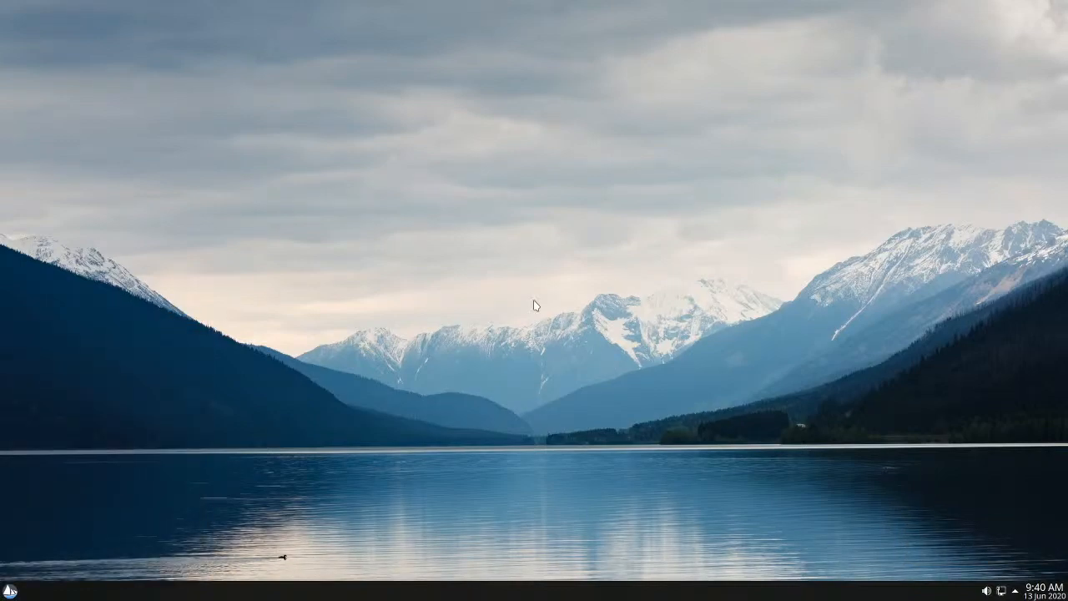
# Step: Remove the NVIDIA Graphics Driver with the account password, then restart the computer
pyautogui.click(534, 338)
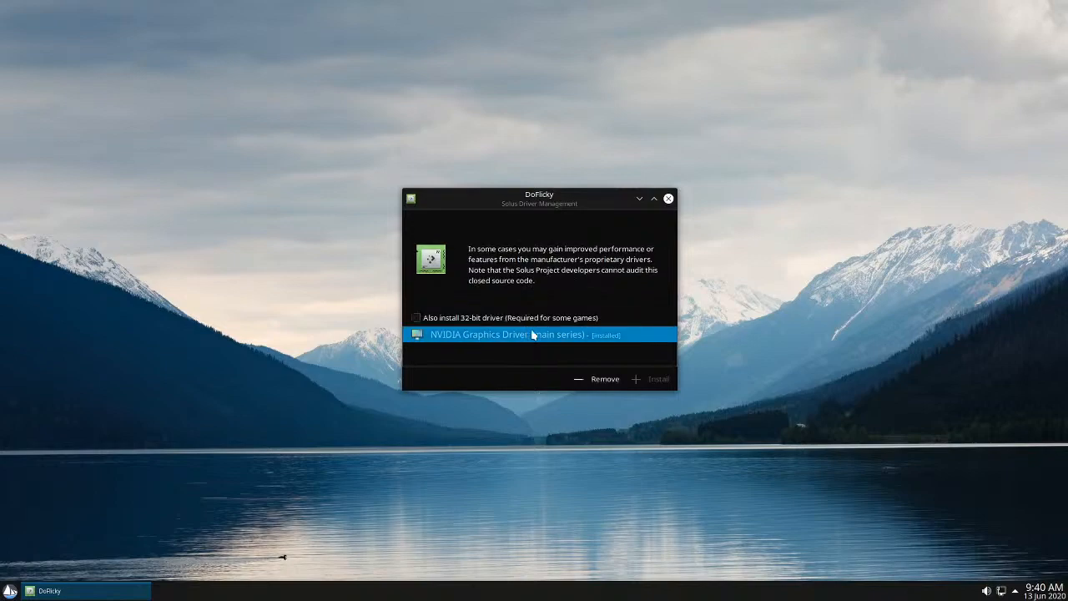
pyautogui.click(581, 378)
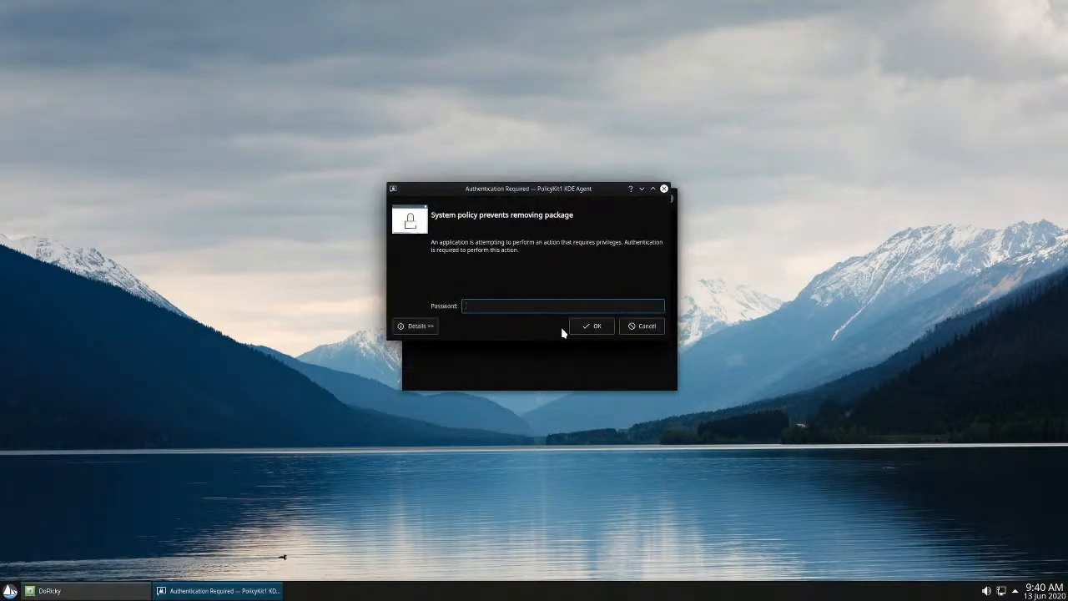
pyautogui.write('******')
pyautogui.press('Return')
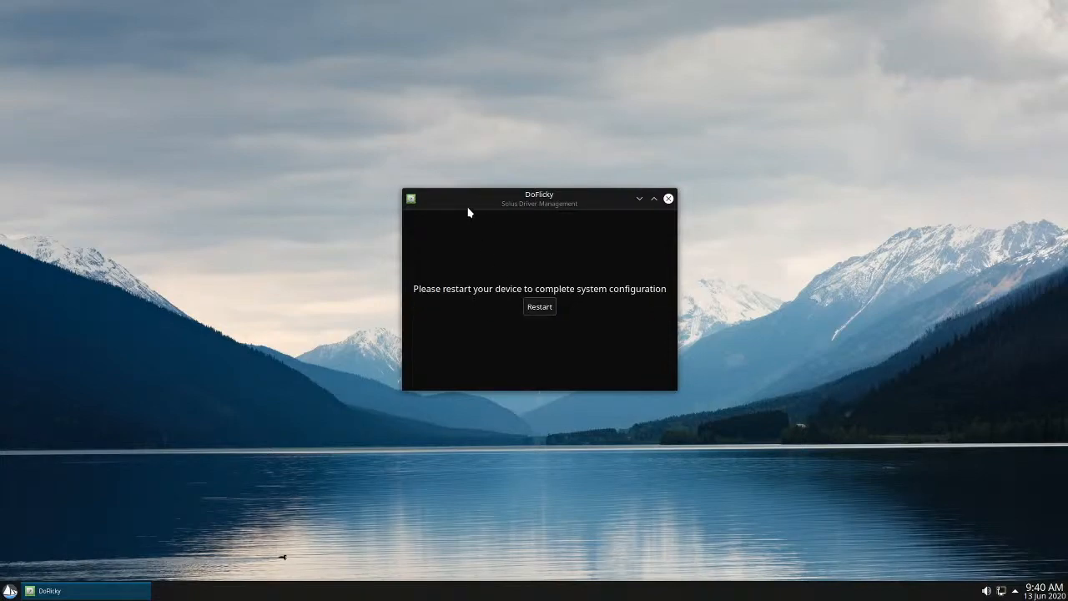
pyautogui.click(540, 308)
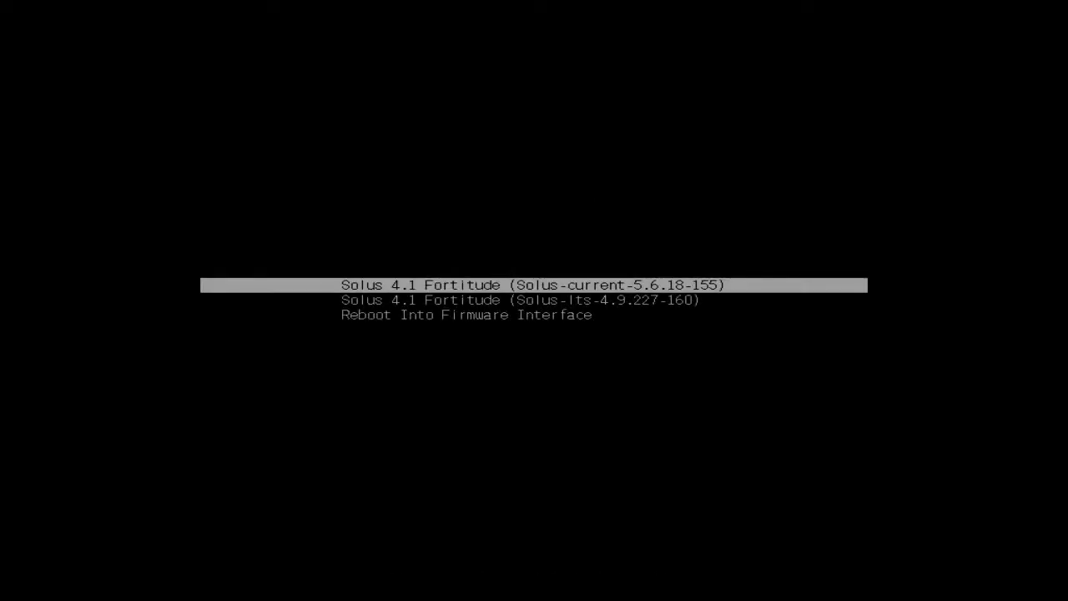
# Step: Boot the chosen Solus kernel entry and log back in with the account password
pyautogui.press('Down')
pyautogui.press('Return')
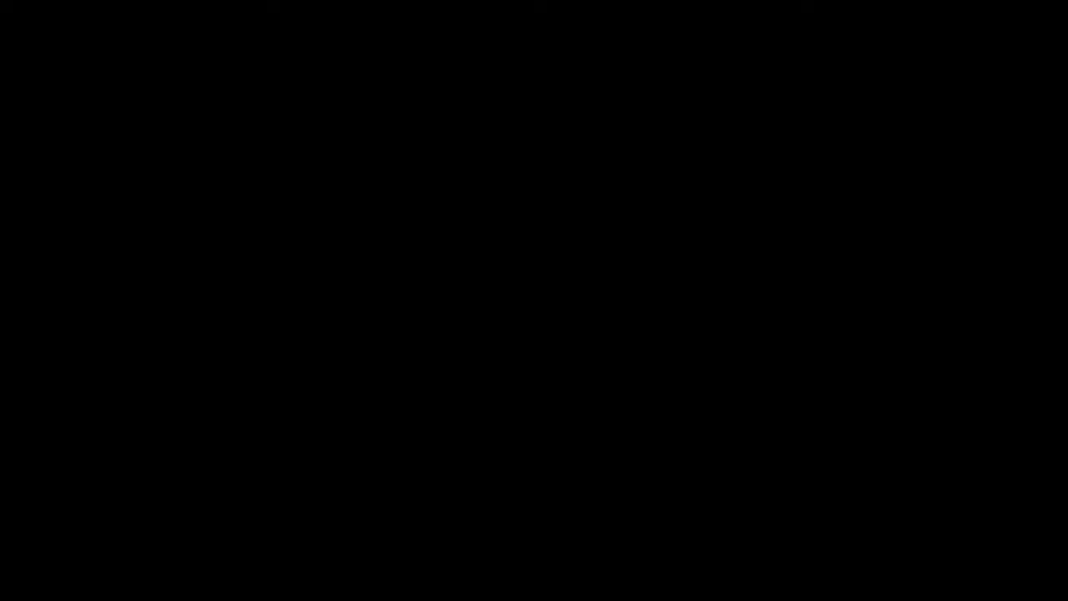
pyautogui.press('F12')
pyautogui.press('F10')
pyautogui.press('F9')
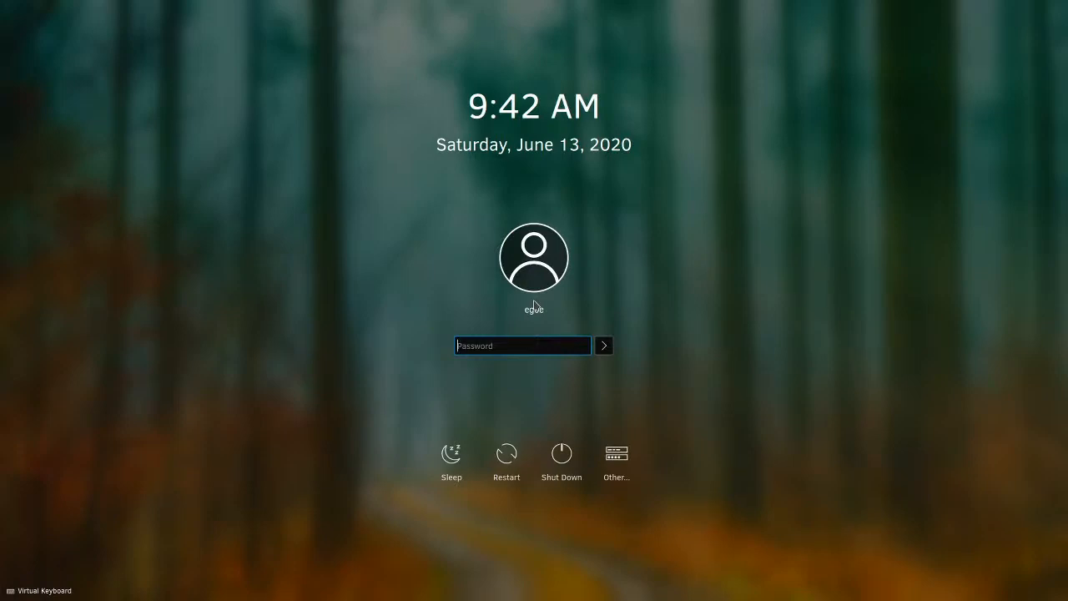
pyautogui.write('******')
pyautogui.press('Return')
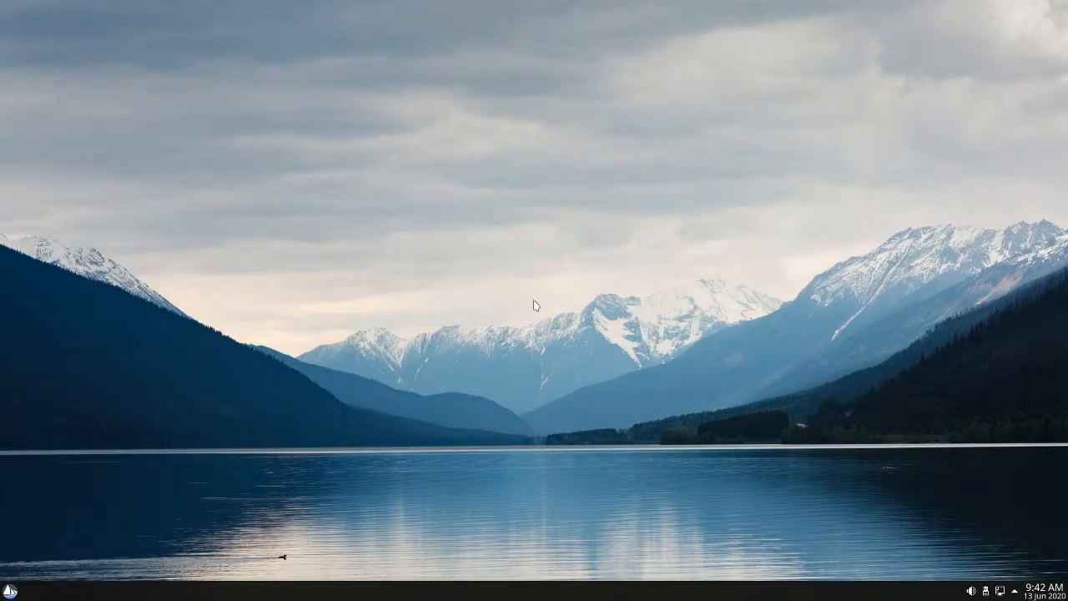
# Step: Launch Hardware Drivers from a Kickoff search for 'do'
pyautogui.press('super')
pyautogui.write('do')
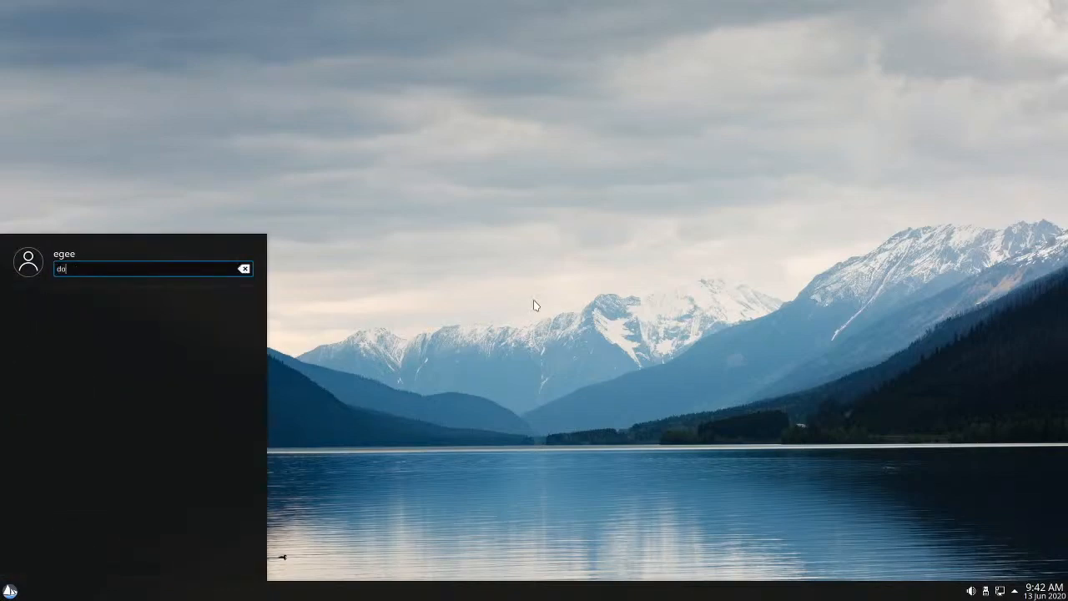
pyautogui.press('Return')
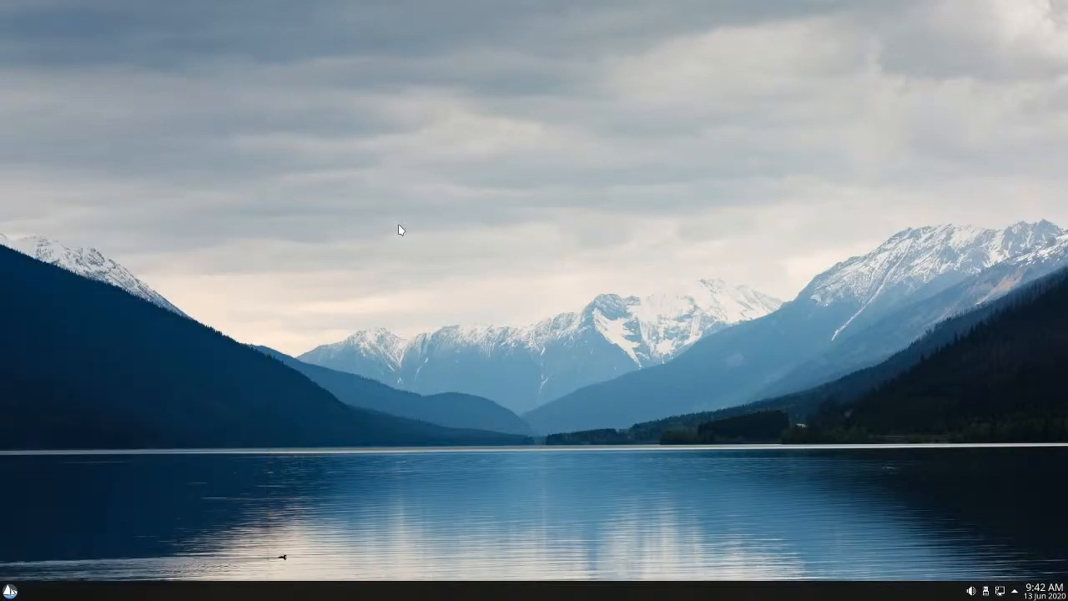
# Step: Install the NVIDIA Graphics Driver with the account password, then restart to apply it
pyautogui.click(491, 326)
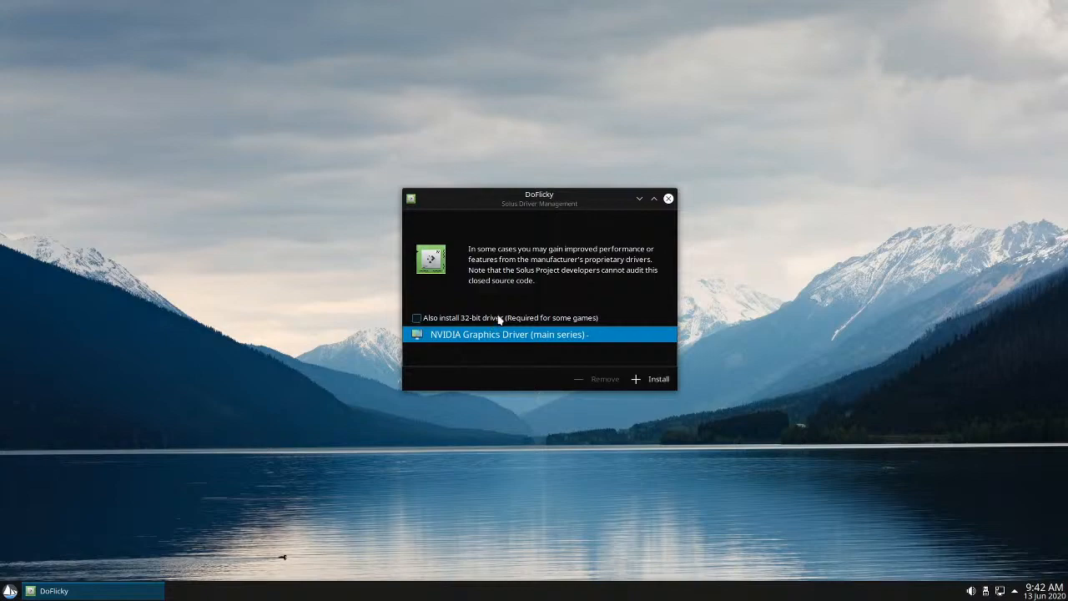
pyautogui.click(654, 379)
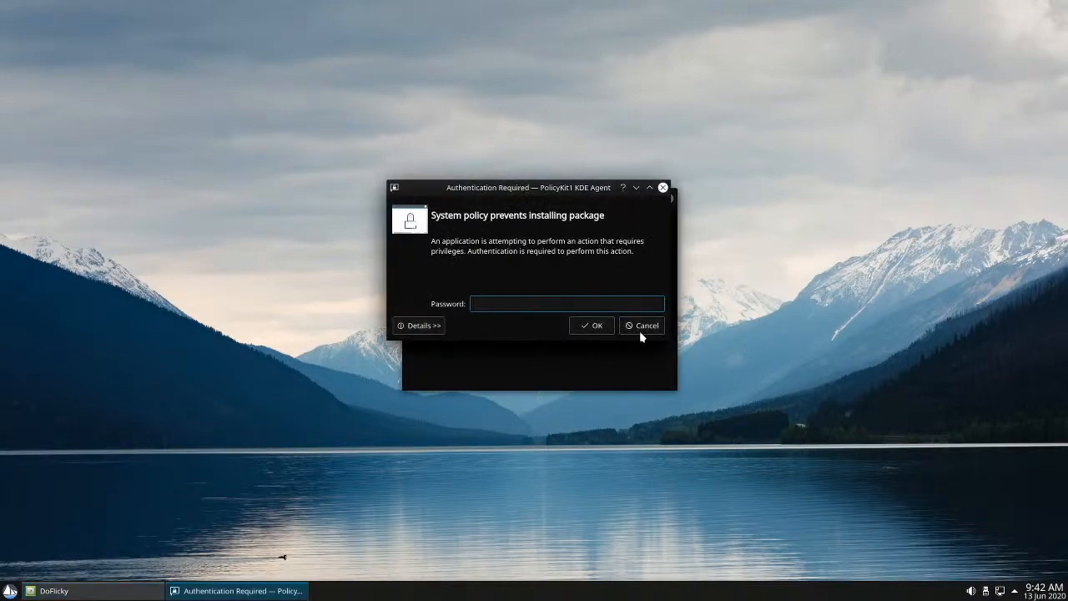
pyautogui.write('••••••')
pyautogui.press('Return')
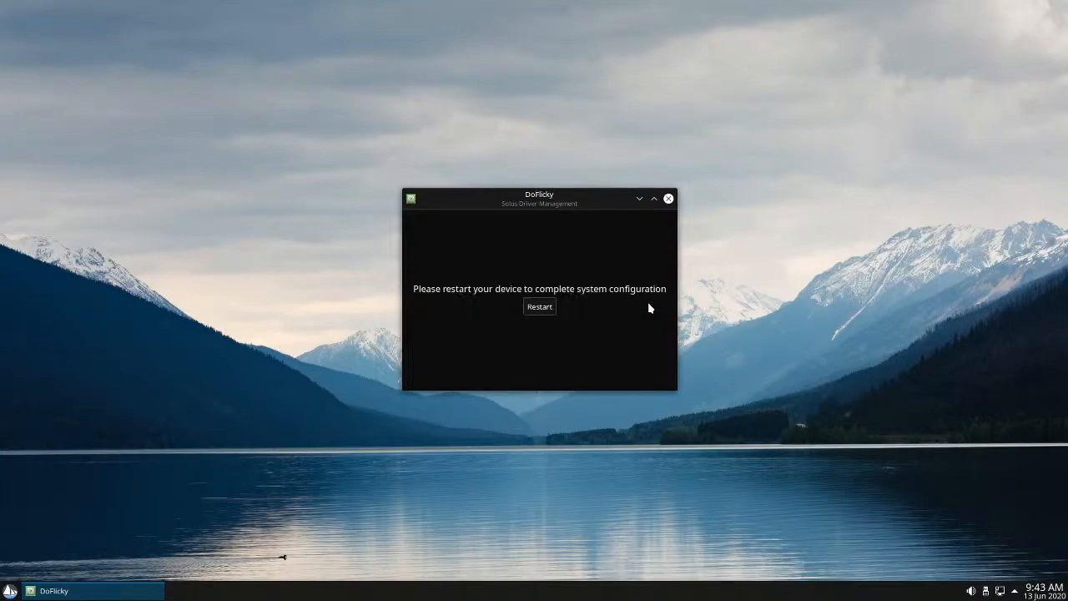
pyautogui.click(539, 307)
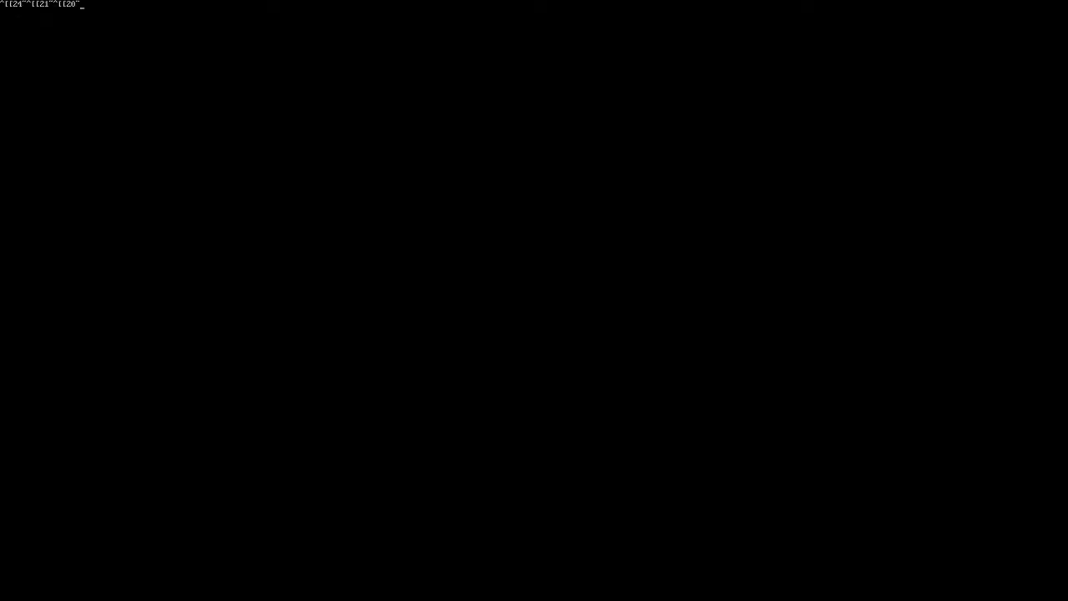
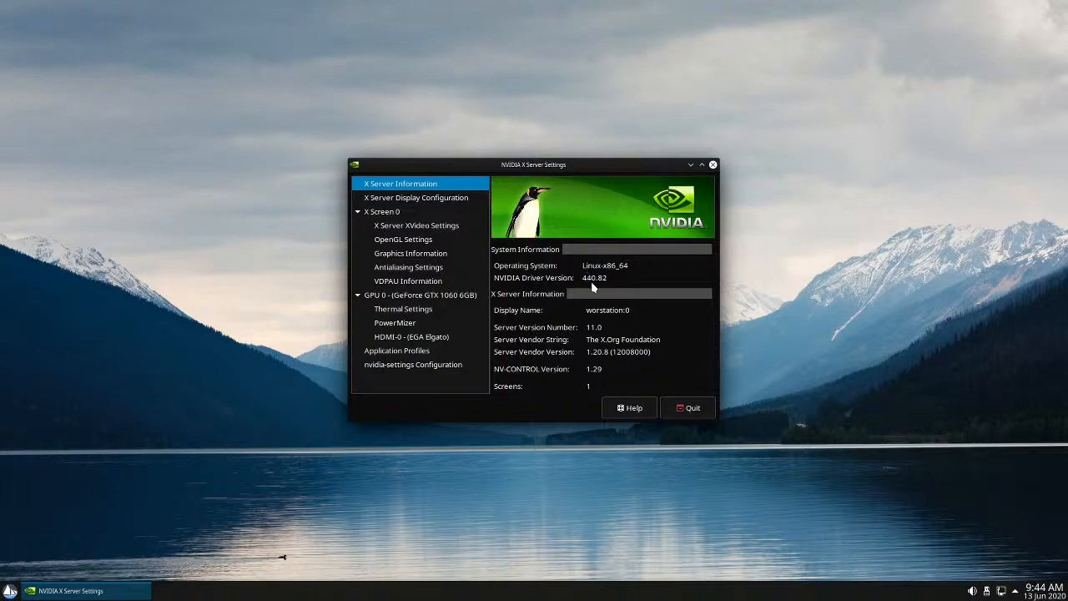
# Step: Check driver 440.82 and the display, XVideo and OpenGL pages, then quit NVIDIA X Server Settings
pyautogui.doubleClick(591, 281)
pyautogui.click(415, 198)
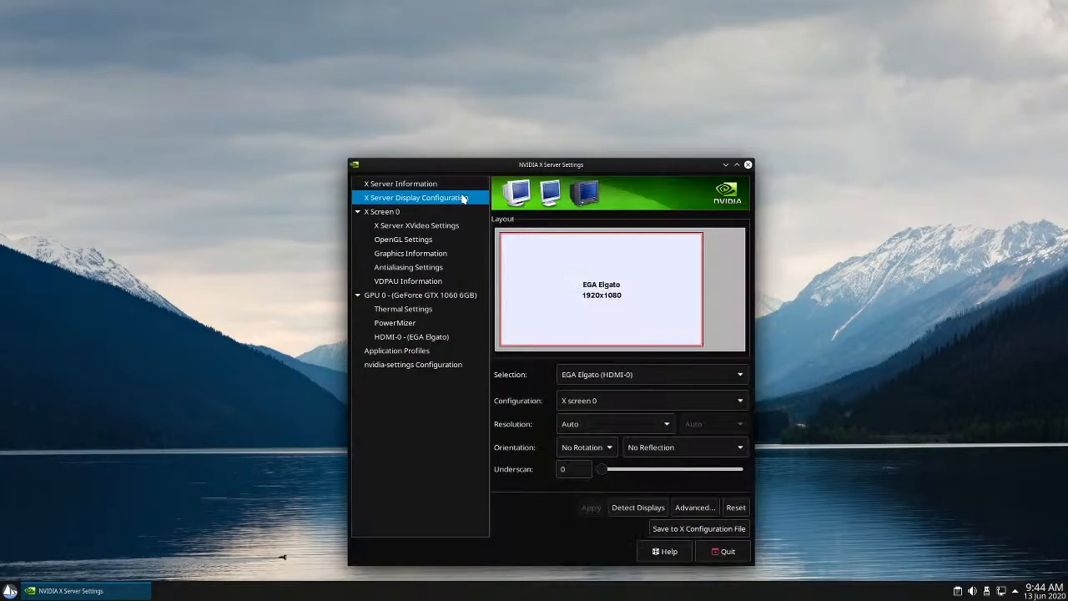
pyautogui.click(442, 227)
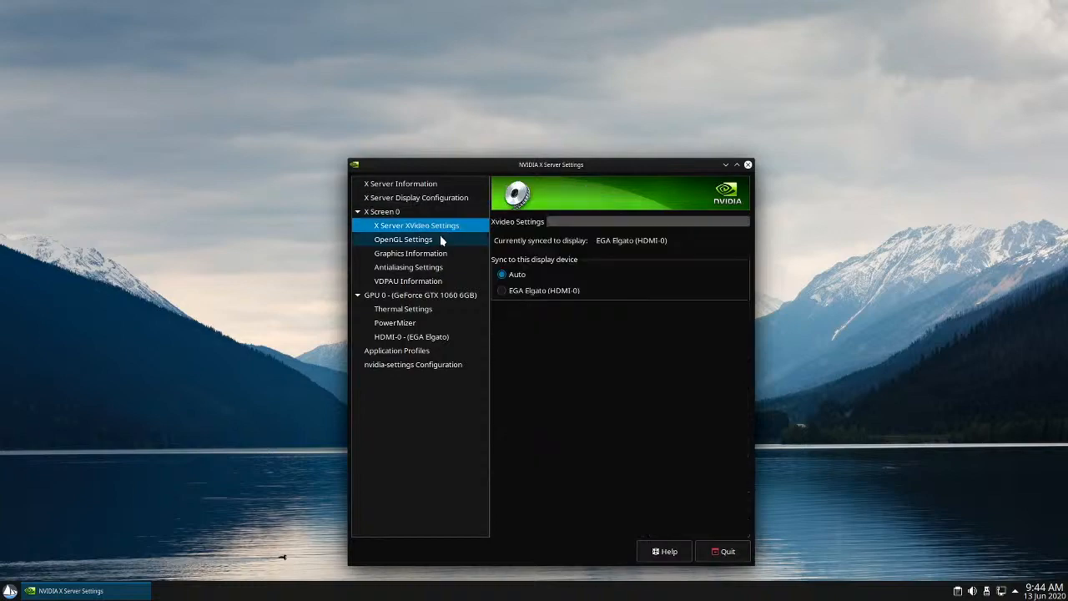
pyautogui.click(439, 240)
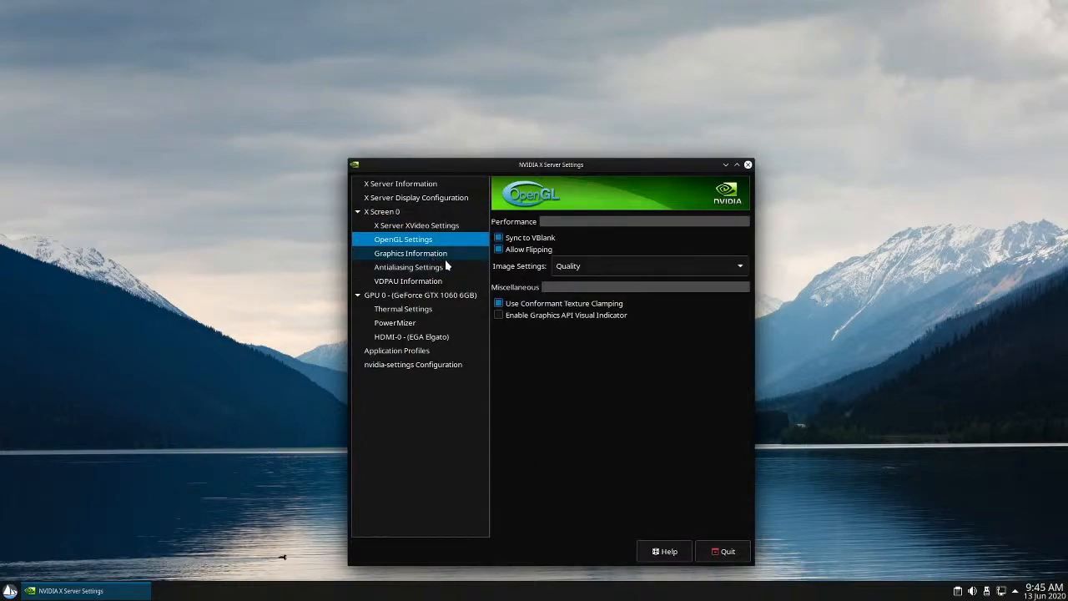
pyautogui.click(715, 550)
pyautogui.click(589, 392)
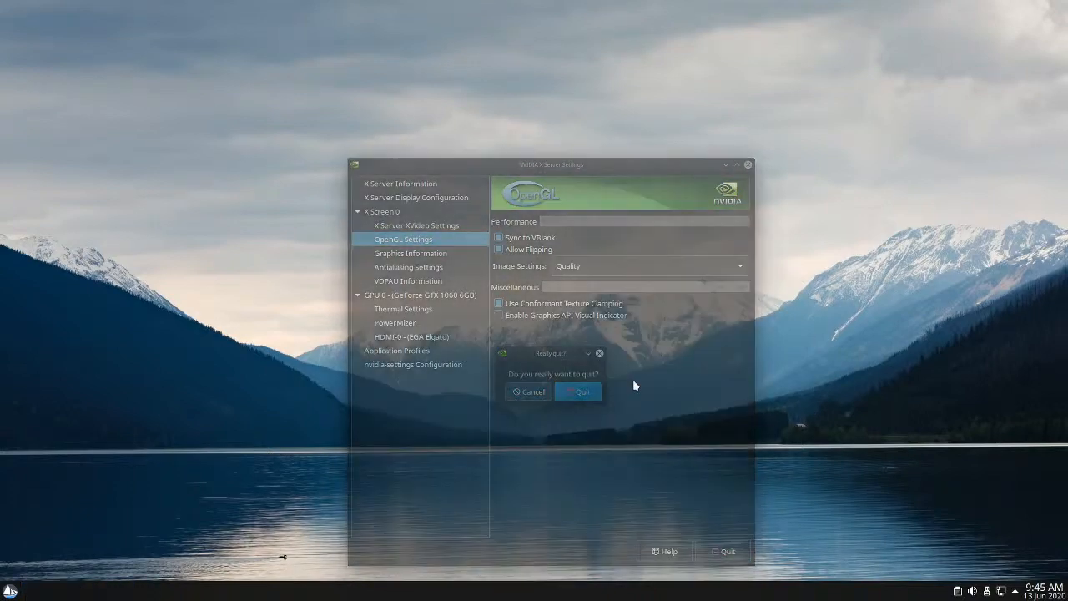
# Step: Launch Kvantum Manager from a 'kv' search, move its window higher, and reopen the launcher
pyautogui.click(10, 591)
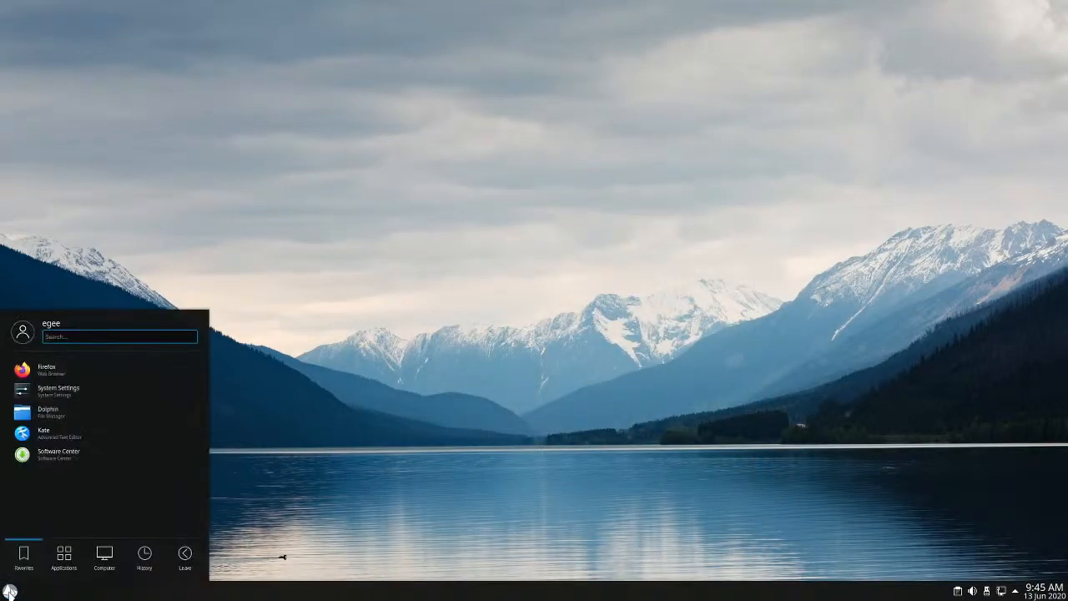
pyautogui.write('kv')
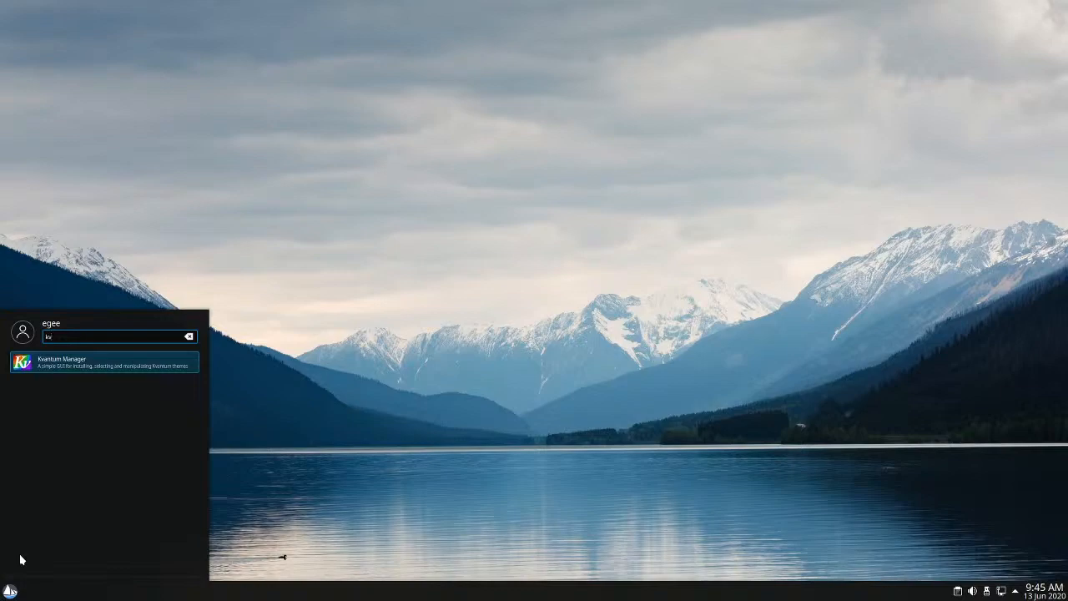
pyautogui.press('Return')
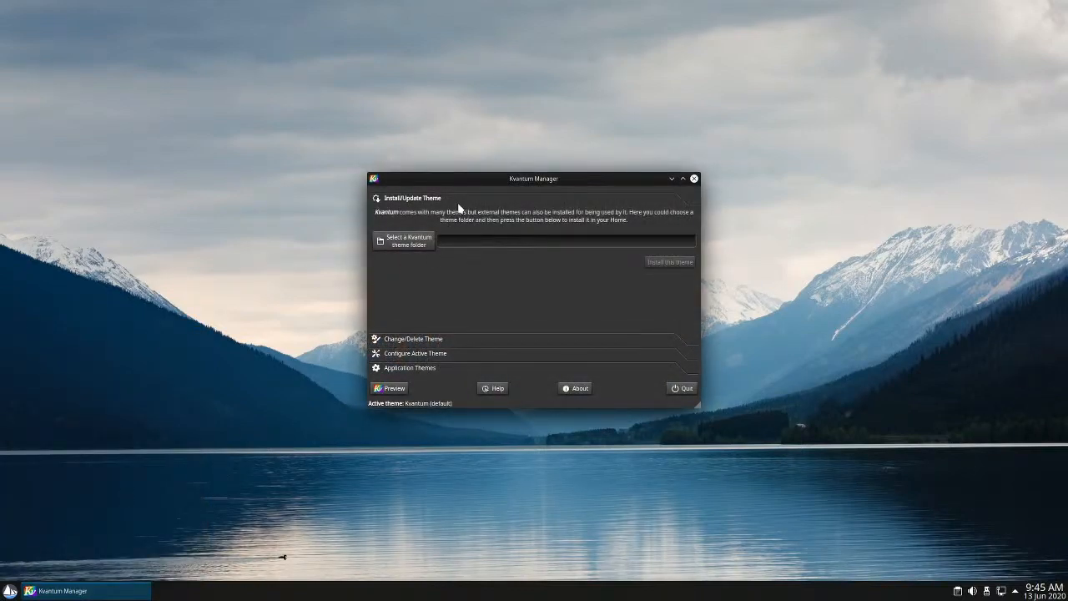
pyautogui.moveTo(523, 177); pyautogui.dragTo(523, 145)
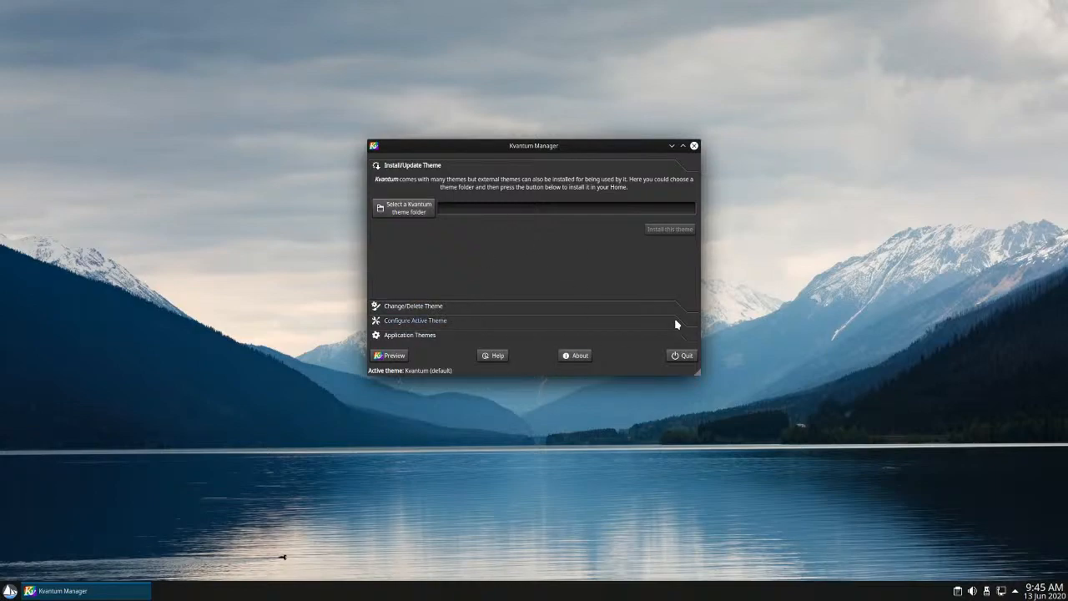
pyautogui.click(443, 206)
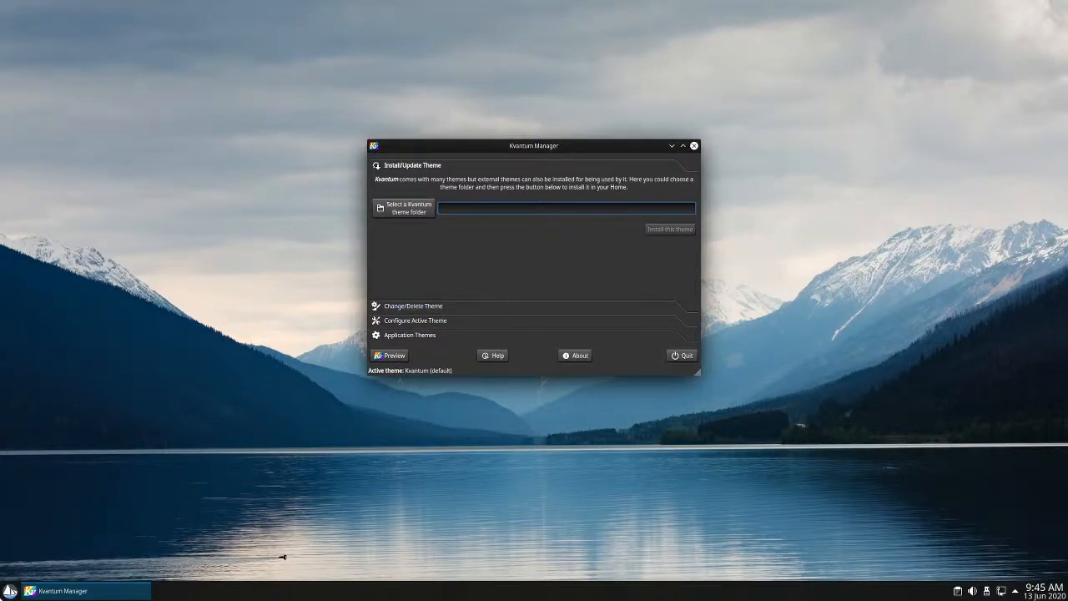
pyautogui.click(10, 591)
# Step: Launch Dolphin on the Home folder and move its window down and to the left
pyautogui.click(51, 412)
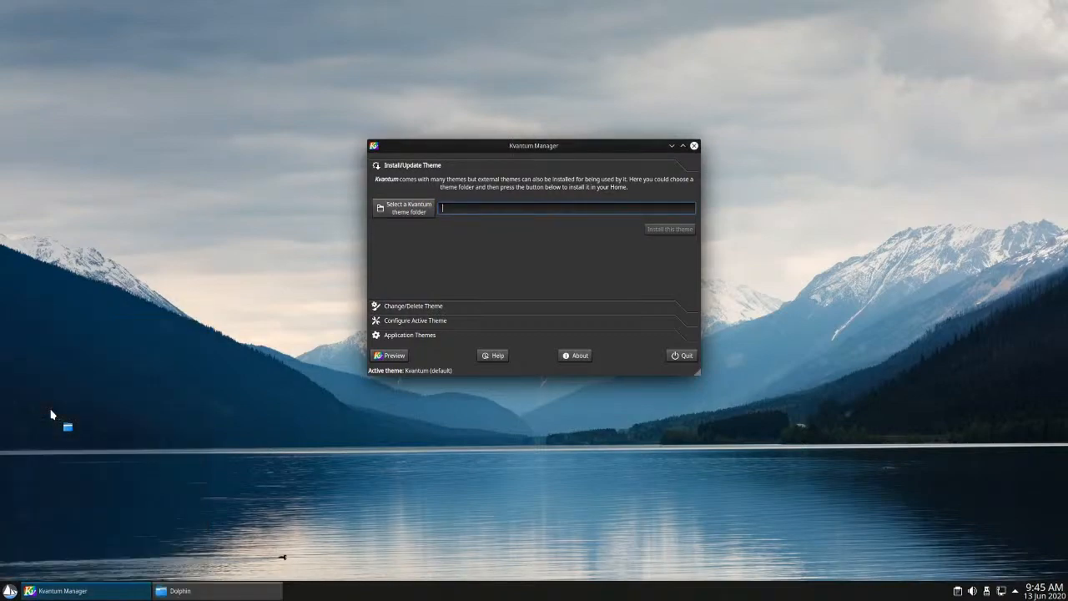
pyautogui.scroll(-1, 396, 390)
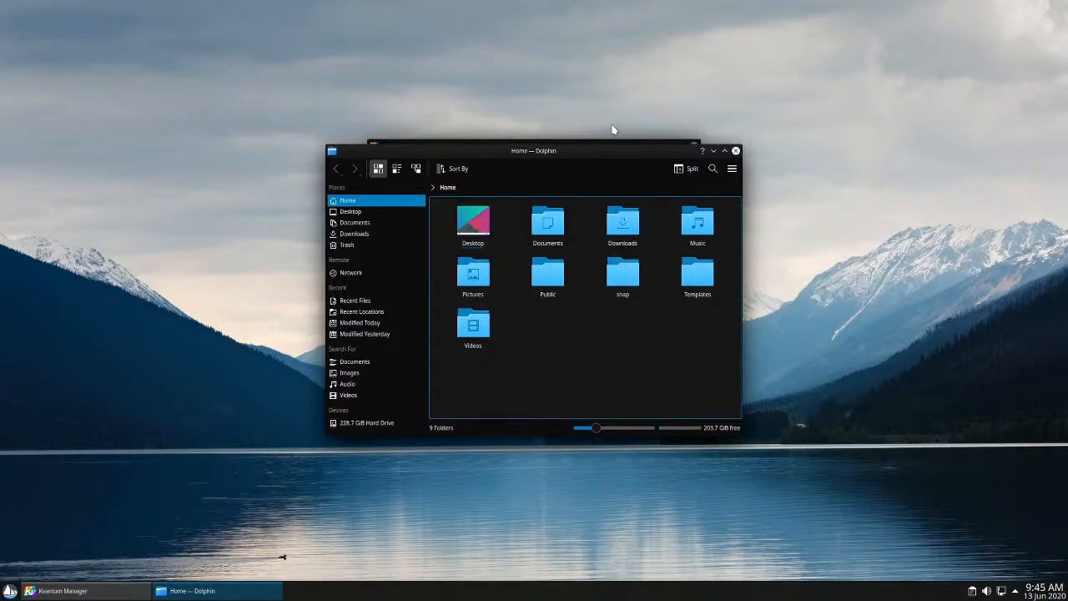
pyautogui.moveTo(633, 149); pyautogui.dragTo(605, 188)
# Step: Bring Kvantum Manager forward and cancel its theme-folder chooser without picking a folder
pyautogui.click(605, 149)
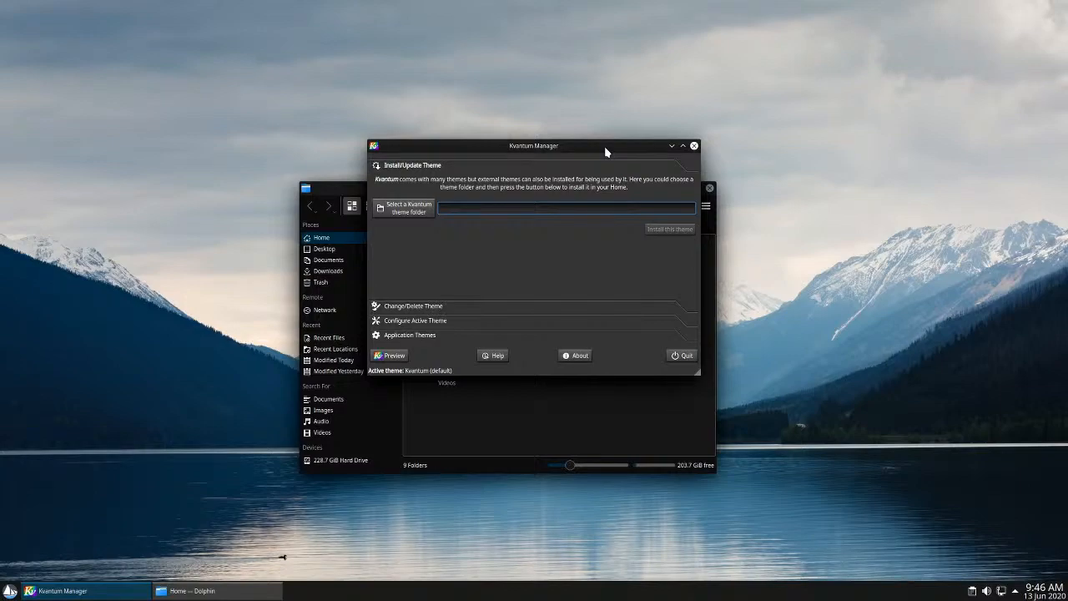
pyautogui.click(406, 208)
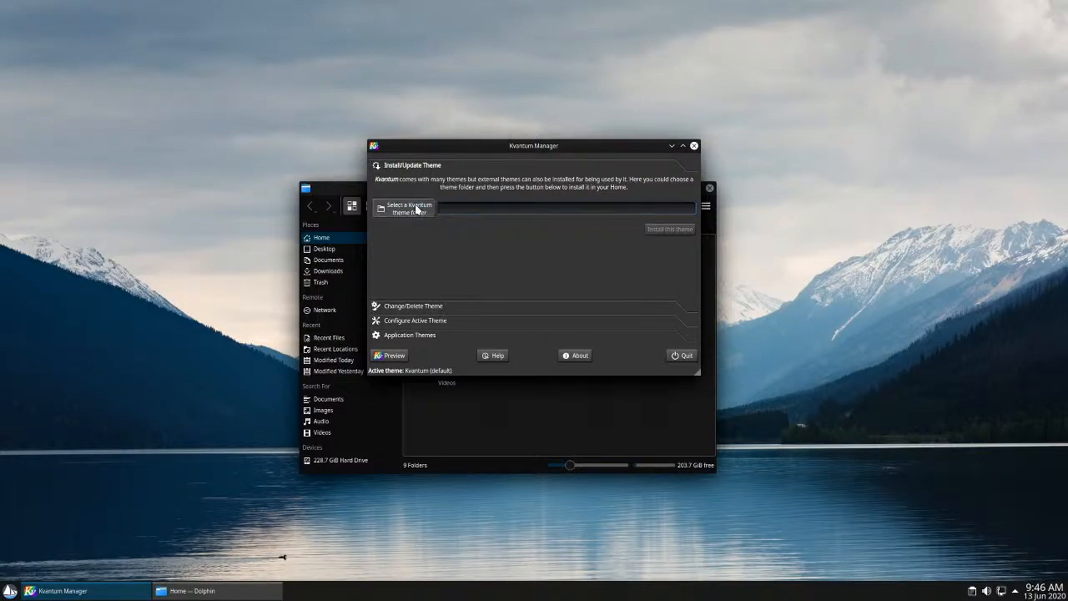
pyautogui.click(734, 415)
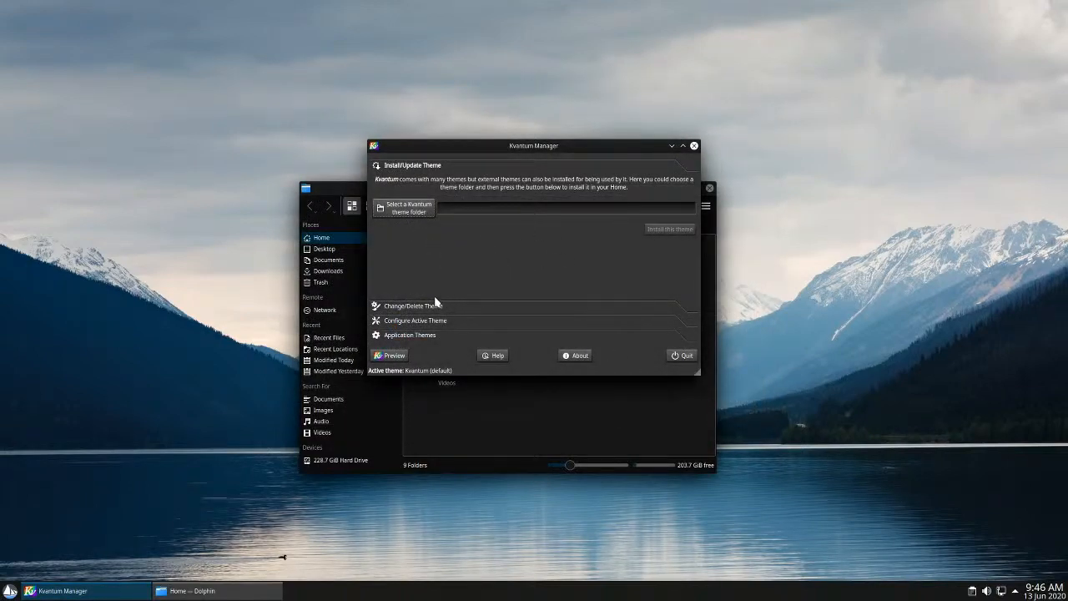
pyautogui.click(419, 335)
pyautogui.click(426, 191)
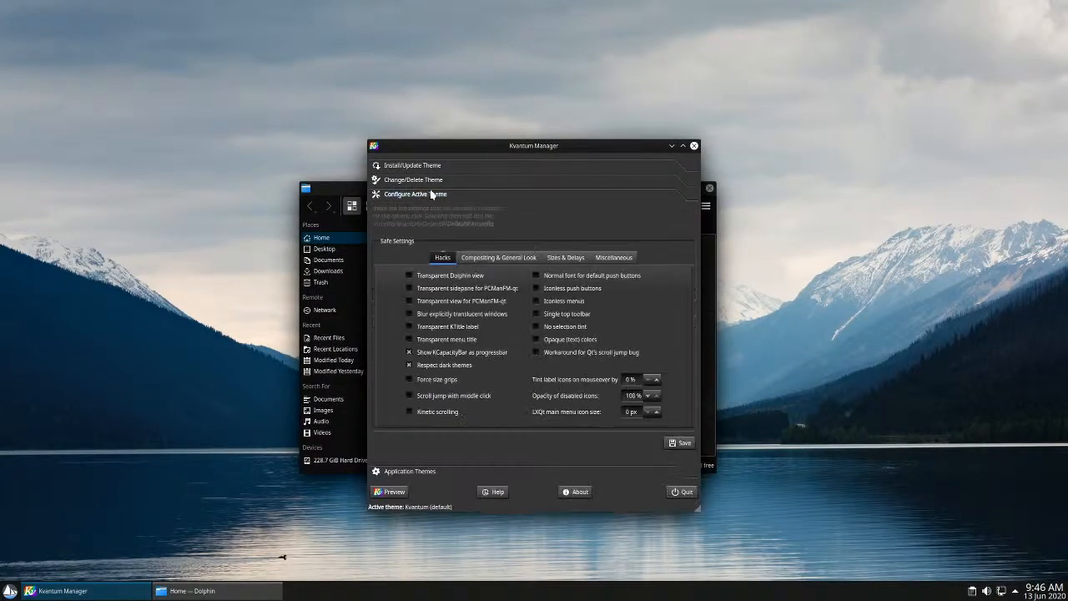
pyautogui.click(408, 353)
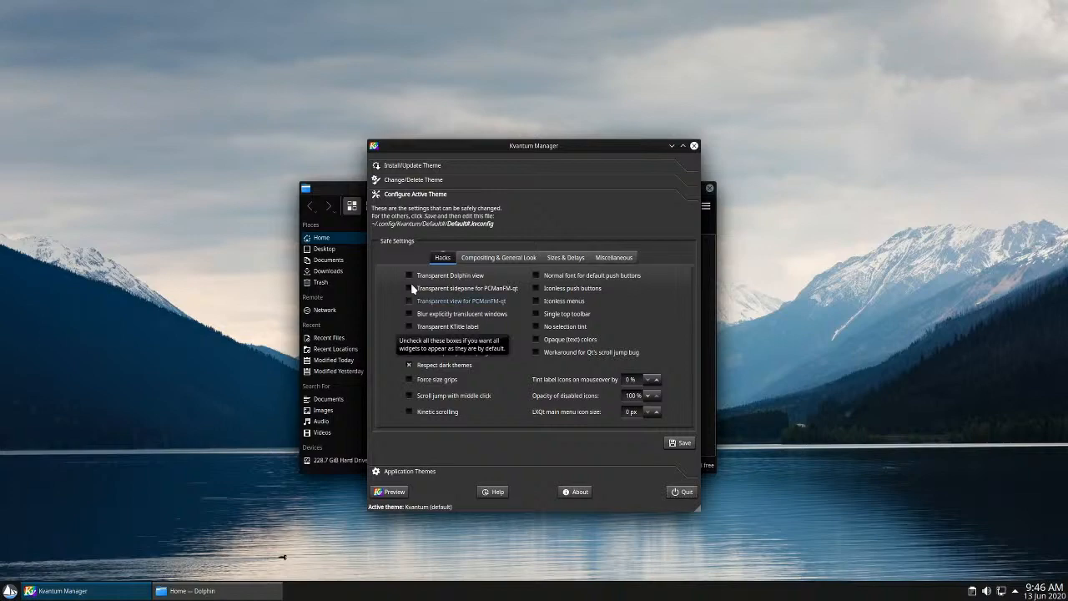
pyautogui.click(418, 166)
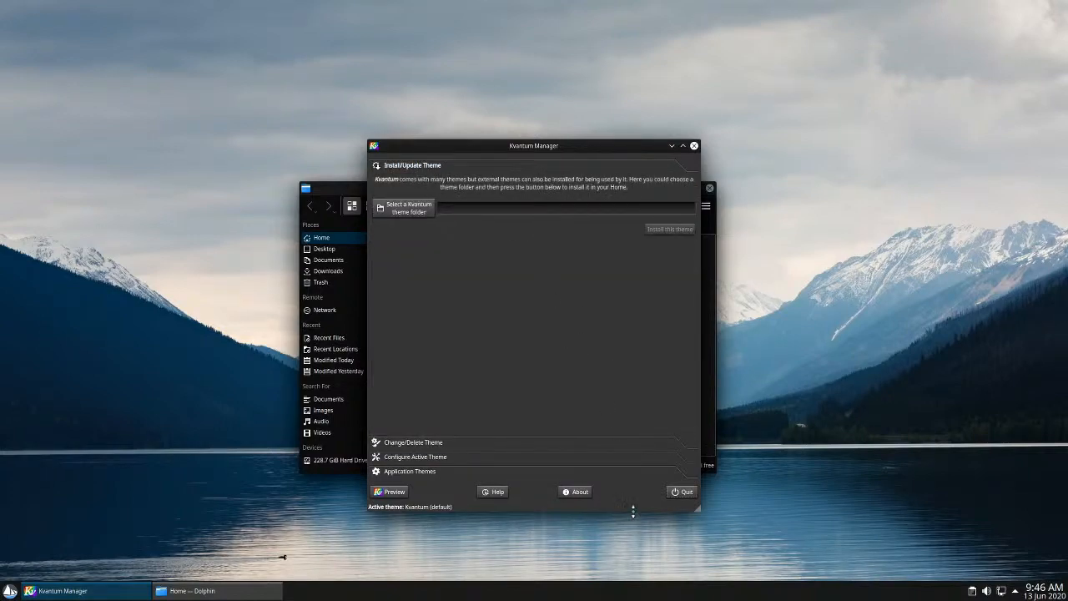
pyautogui.moveTo(632, 509); pyautogui.dragTo(621, 384)
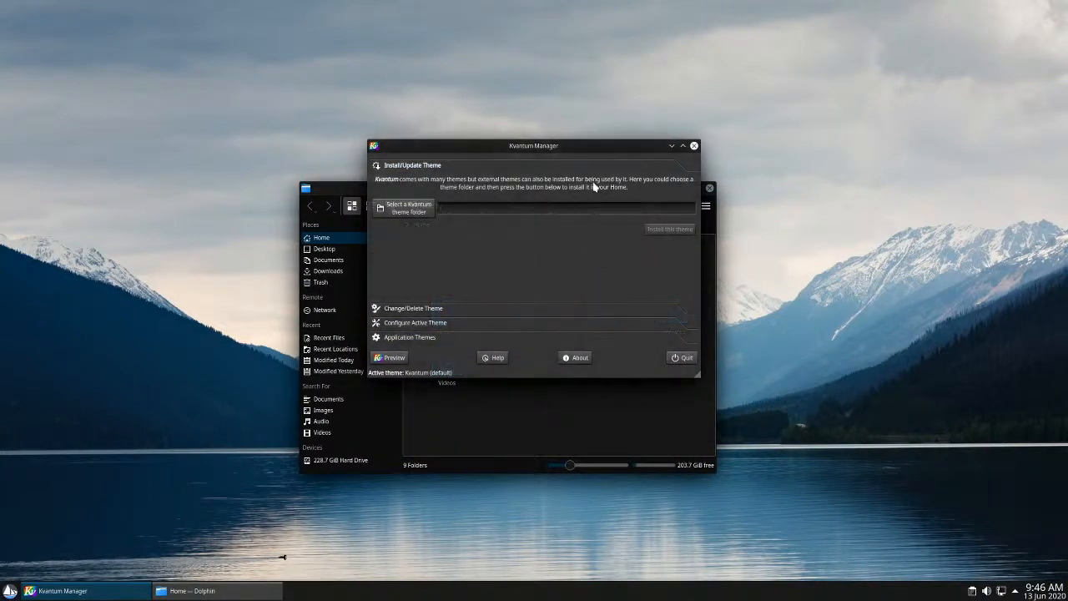
pyautogui.moveTo(595, 142); pyautogui.dragTo(596, 139)
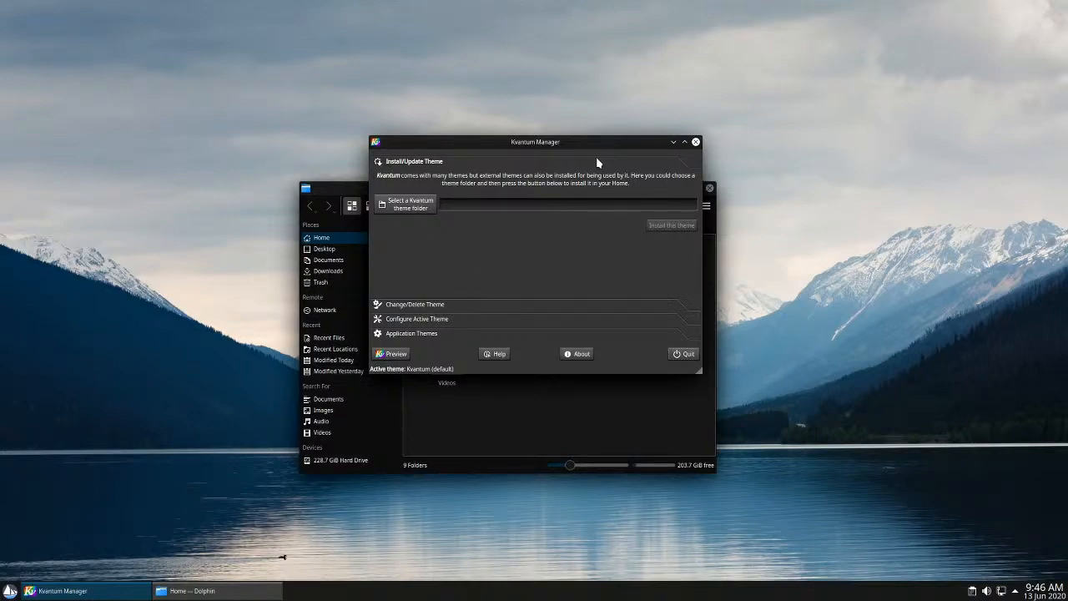
# Step: Under Change/Delete Theme, apply KvArc, then revert to Kvantum (default)
pyautogui.click(414, 304)
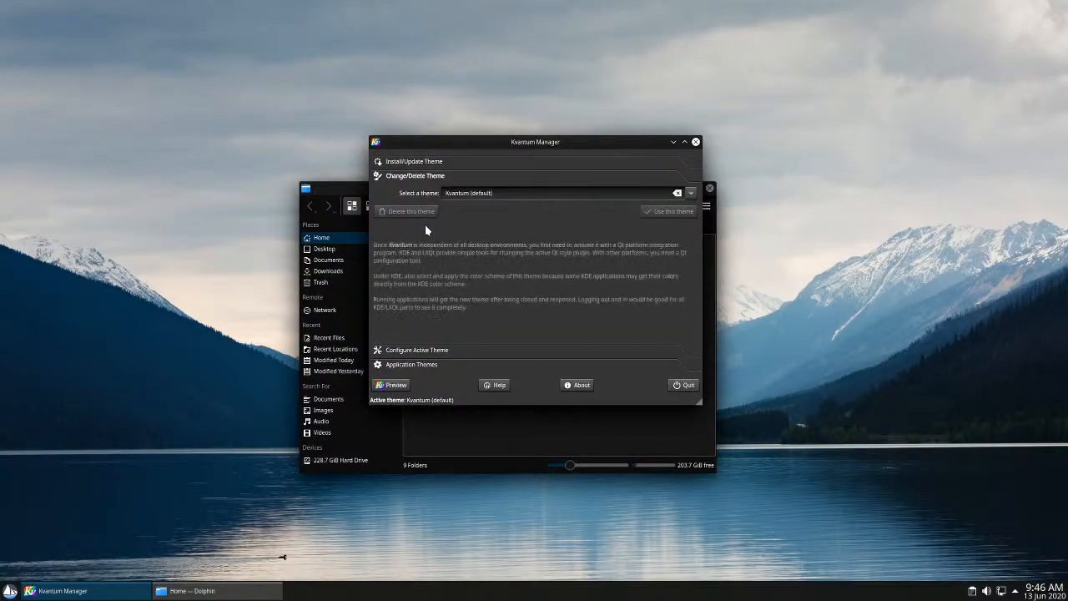
pyautogui.click(691, 193)
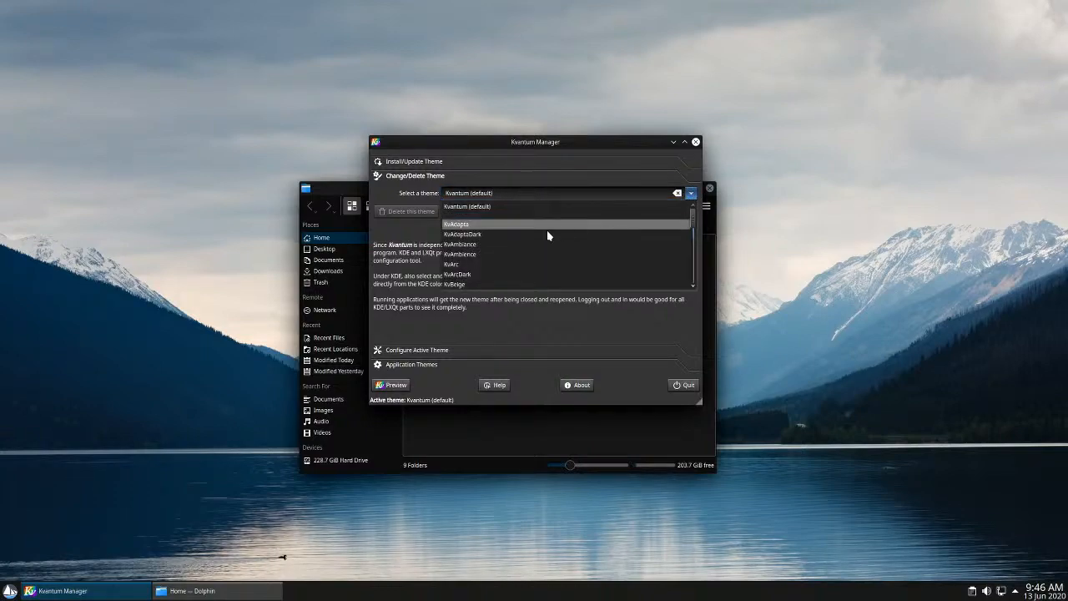
pyautogui.click(488, 264)
pyautogui.click(663, 213)
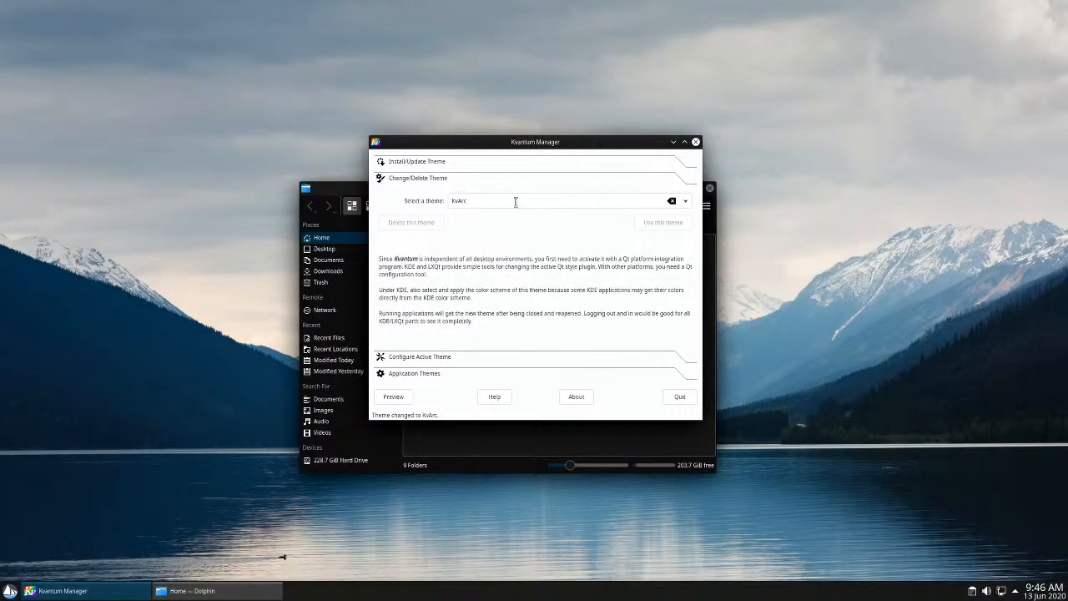
pyautogui.click(685, 201)
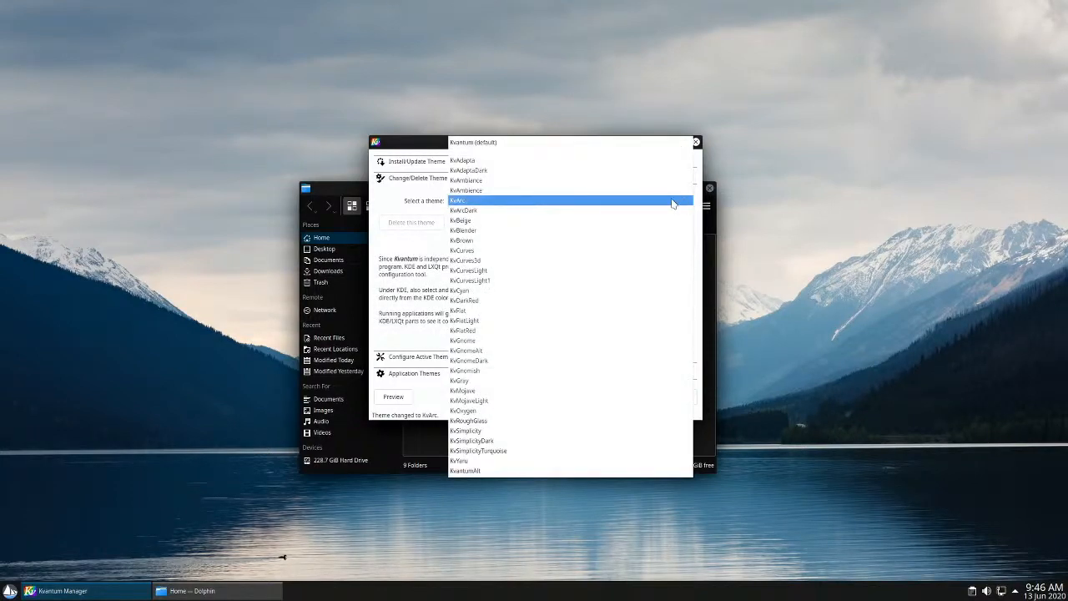
pyautogui.click(567, 144)
pyautogui.click(678, 222)
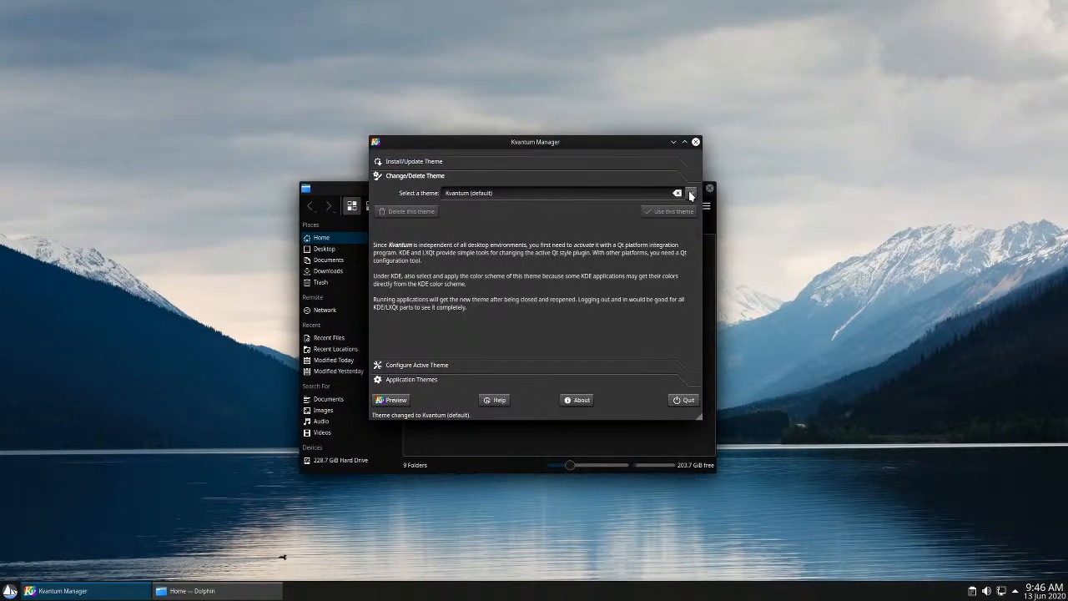
# Step: Apply KvAdapta as the active theme and move Dolphin to the upper left
pyautogui.click(691, 196)
pyautogui.click(470, 231)
pyautogui.click(667, 213)
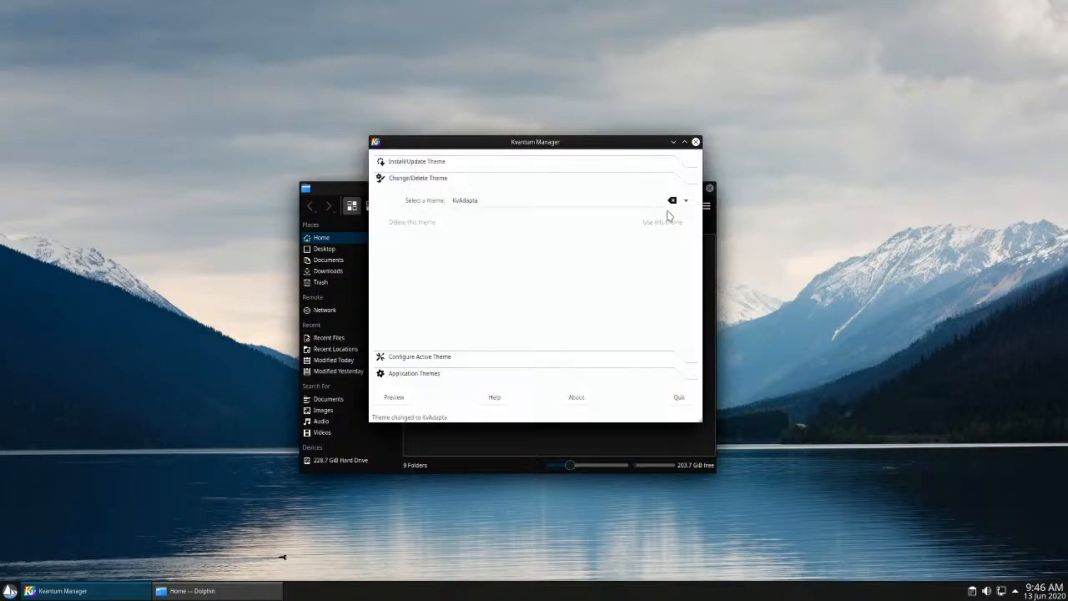
pyautogui.click(179, 590)
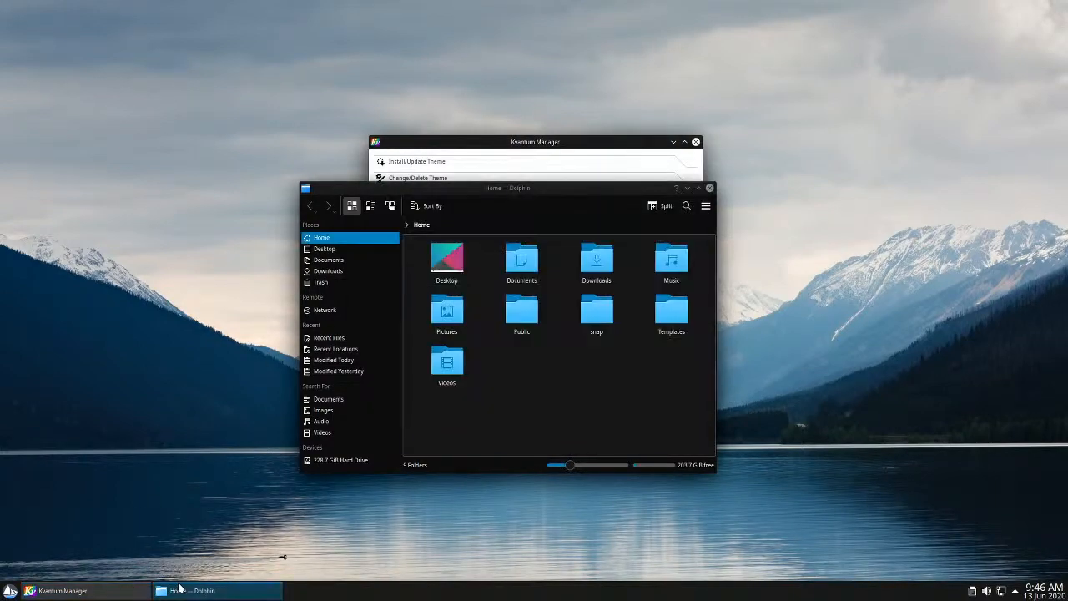
pyautogui.moveTo(538, 188); pyautogui.dragTo(338, 79)
pyautogui.click(577, 142)
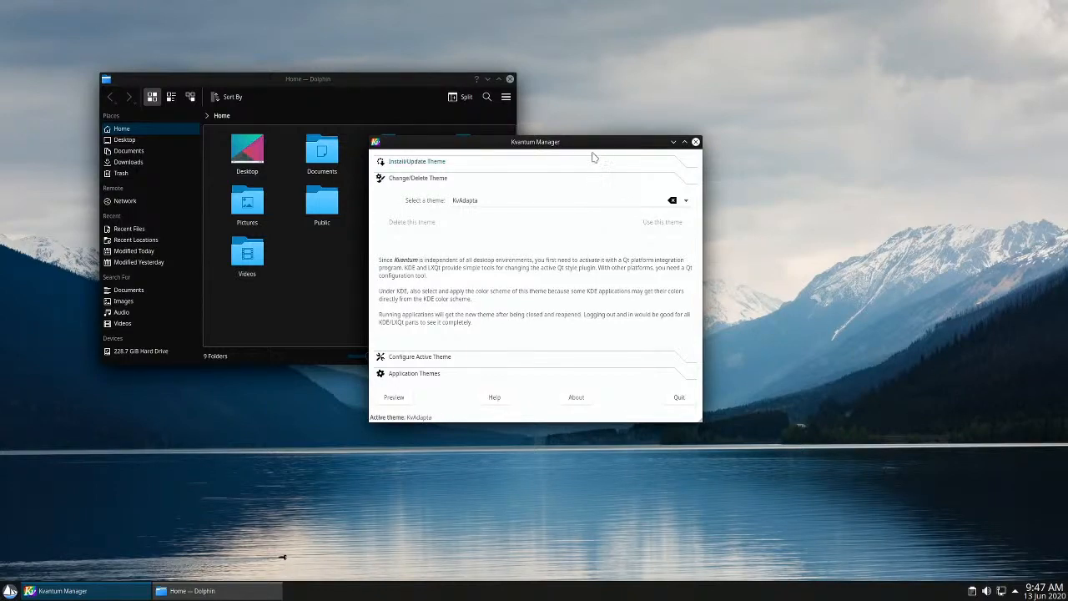
# Step: Nudge Kvantum Manager up and right, then apply the KvGnome theme
pyautogui.moveTo(601, 142); pyautogui.dragTo(639, 131)
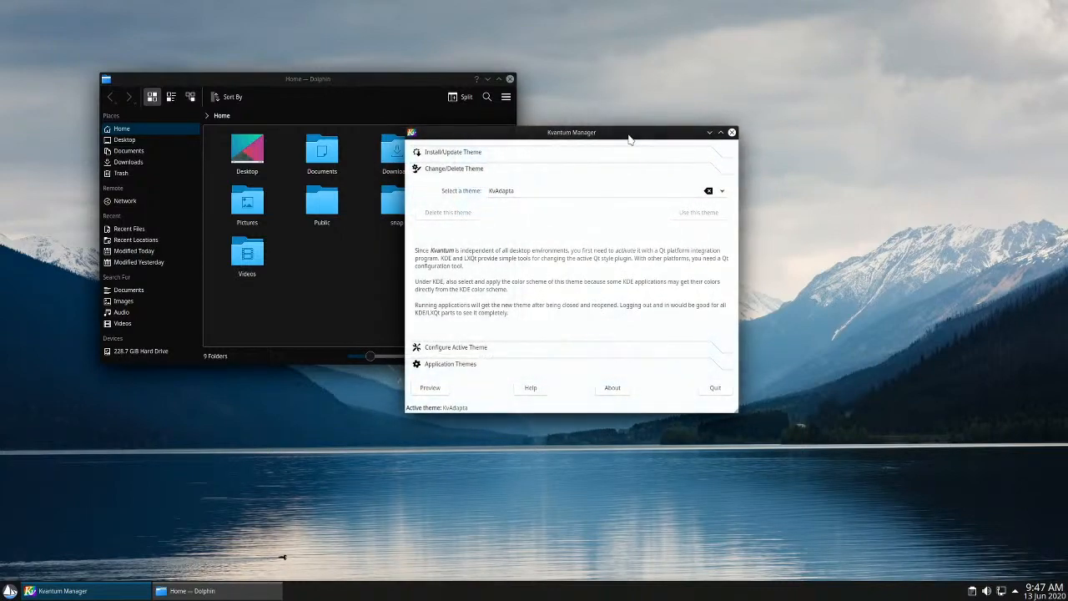
pyautogui.click(721, 191)
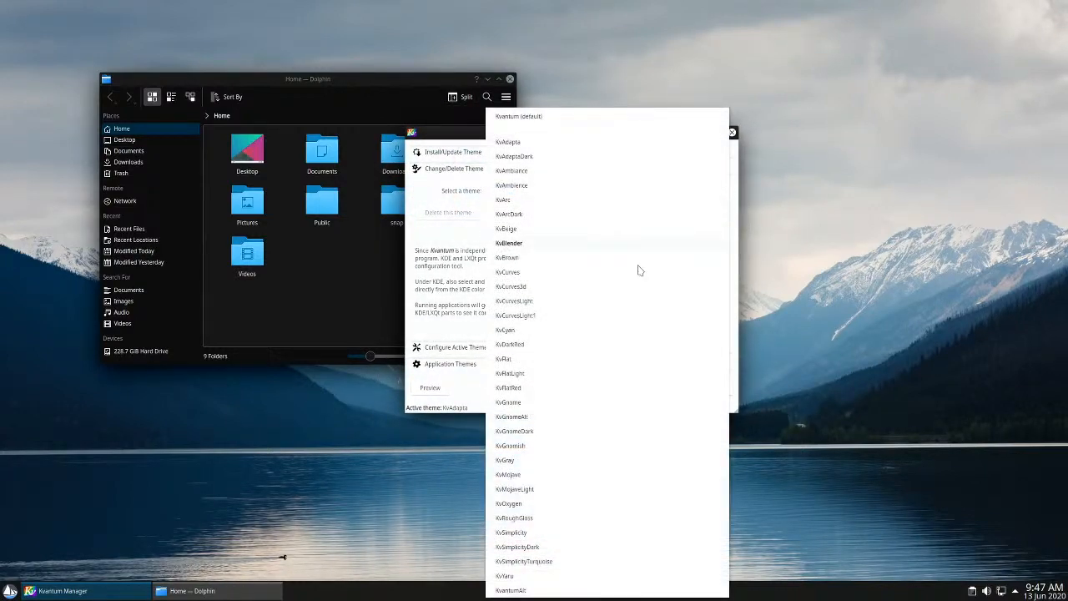
pyautogui.click(538, 403)
pyautogui.click(701, 212)
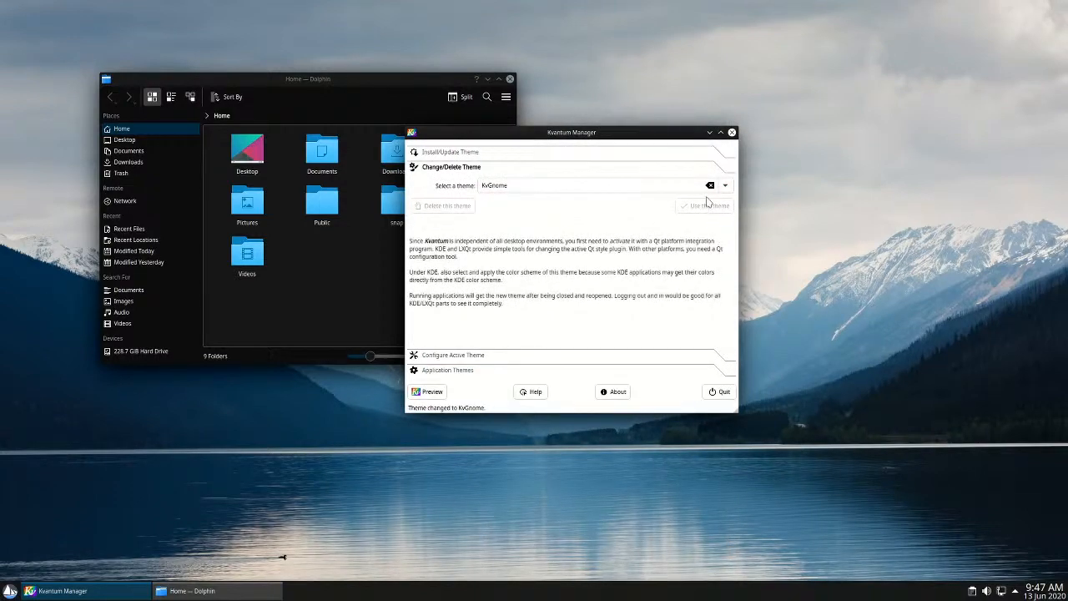
pyautogui.click(723, 192)
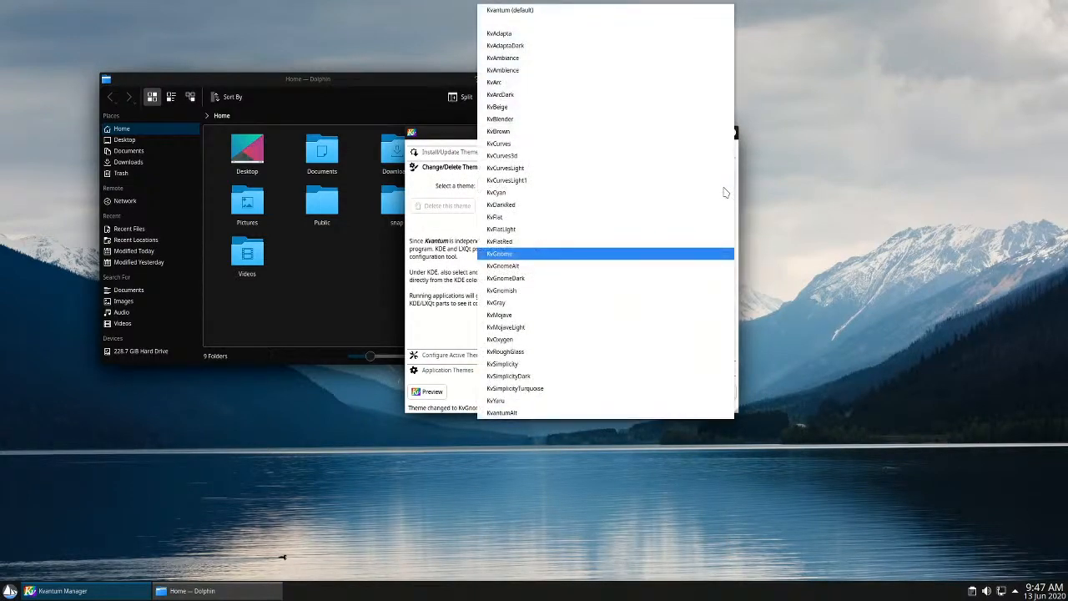
pyautogui.click(458, 194)
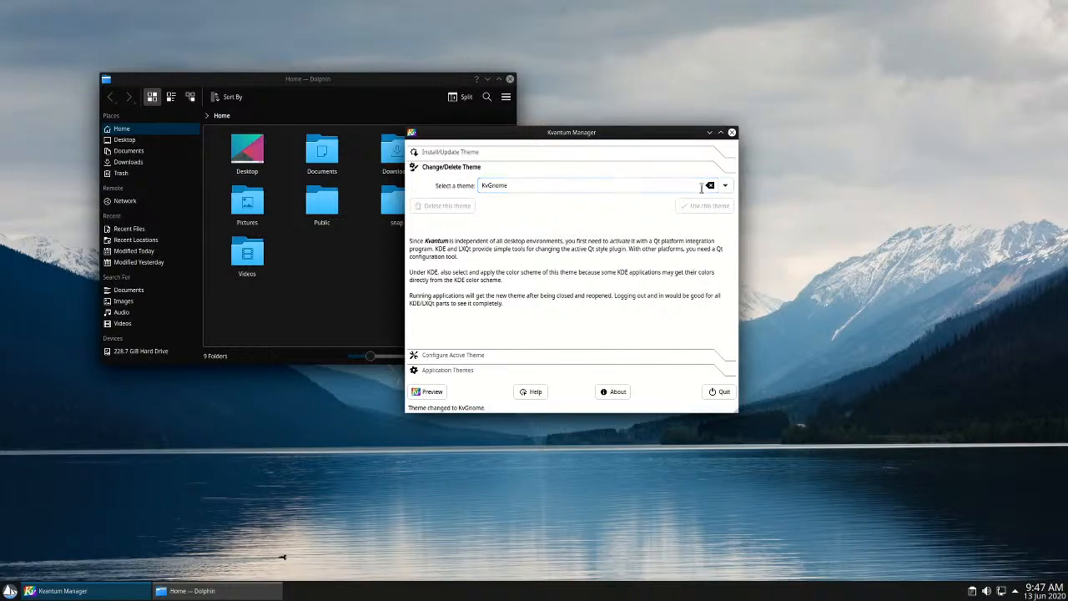
# Step: Apply KvYaru, then switch back to KvAdapta as the active theme
pyautogui.click(724, 191)
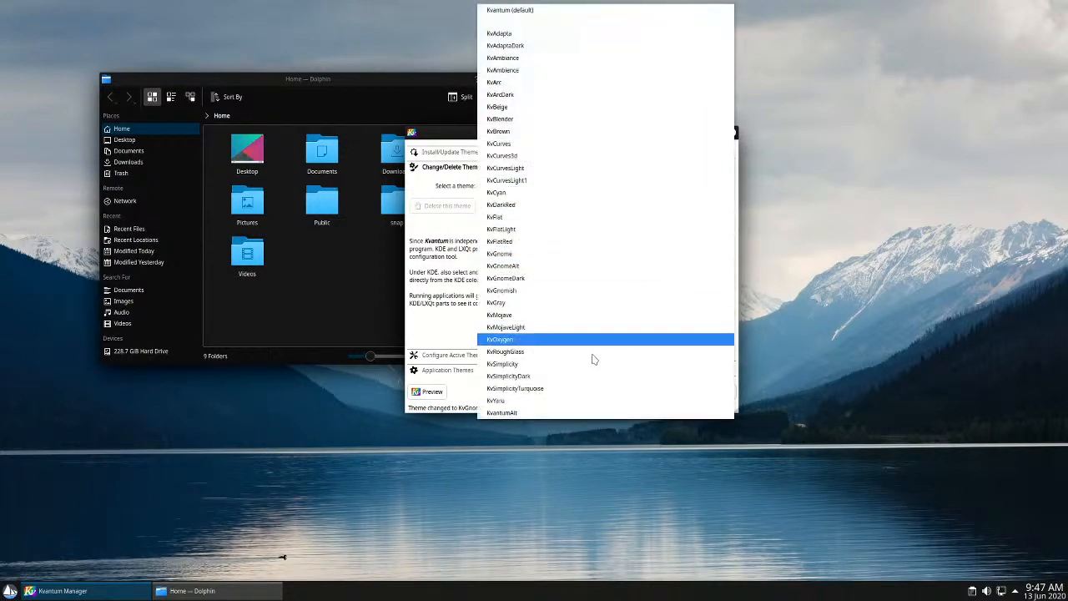
pyautogui.click(556, 408)
pyautogui.click(711, 209)
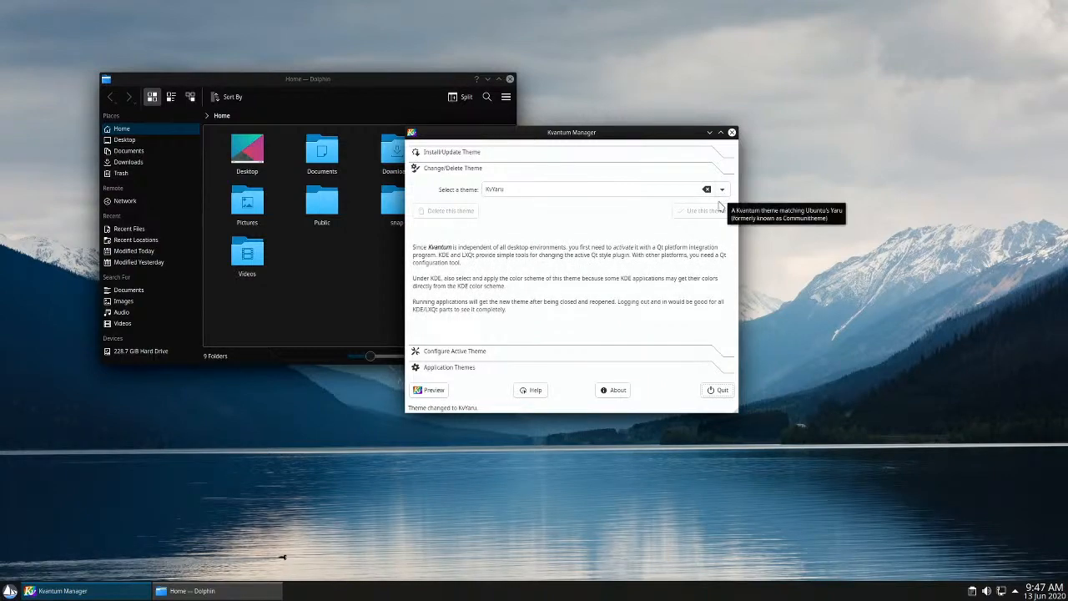
pyautogui.click(722, 190)
pyautogui.click(550, 28)
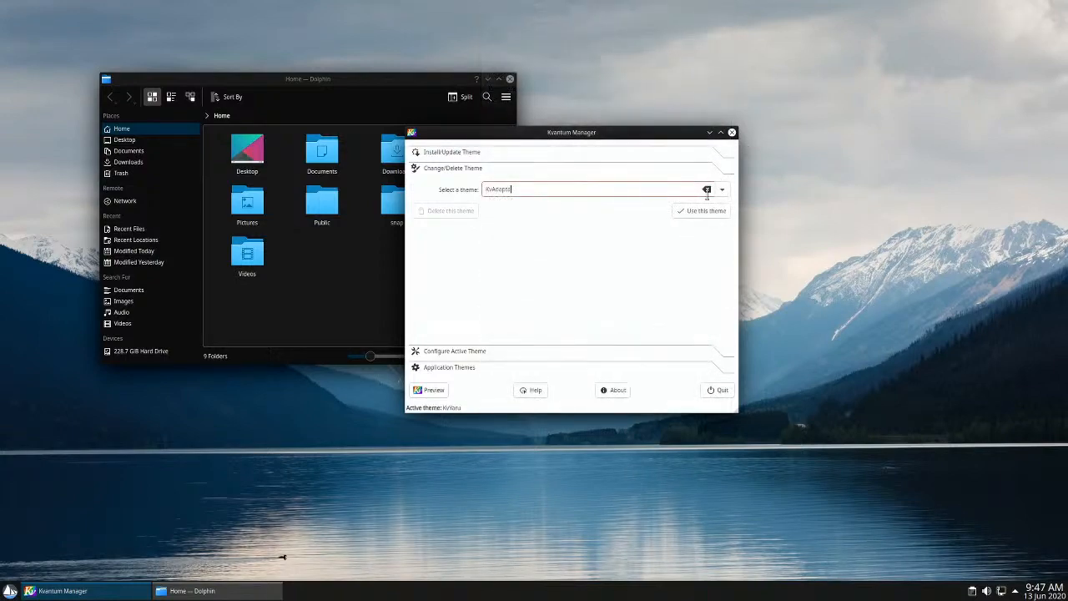
pyautogui.click(701, 212)
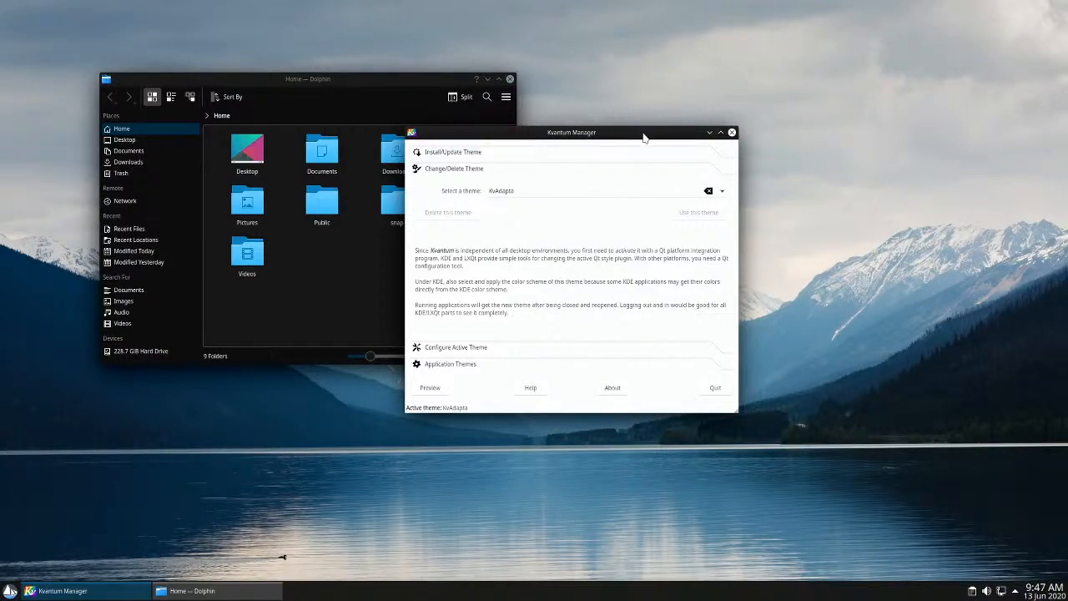
# Step: Launch System Settings from a 'settings' launcher search, then minimize it
pyautogui.press('super')
pyautogui.write('sett')
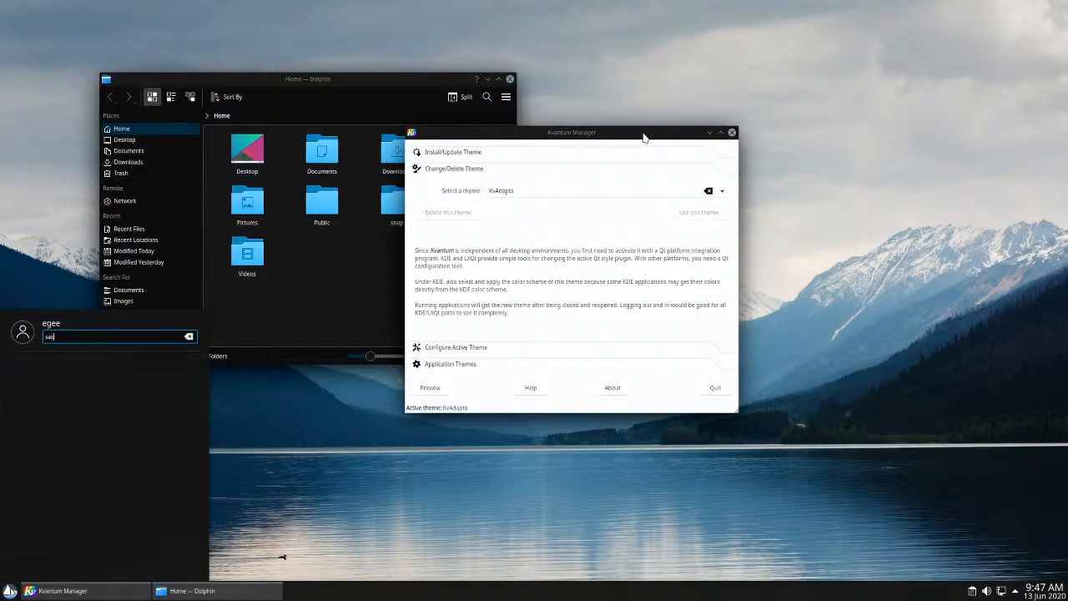
pyautogui.write('ings')
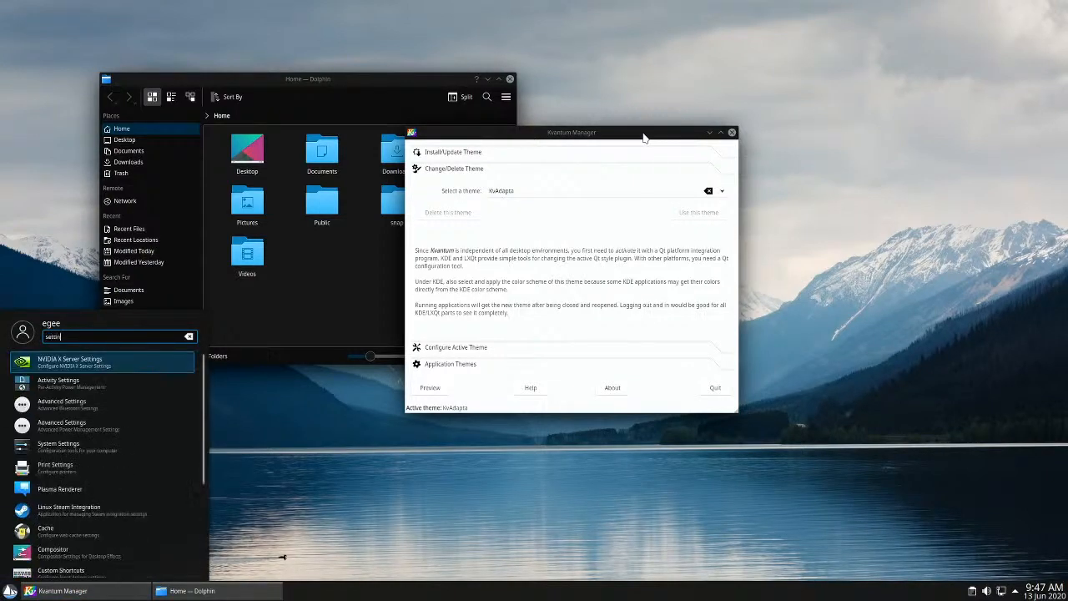
pyautogui.press('Down')
pyautogui.press('Down')
pyautogui.press('Down')
pyautogui.press('Down')
pyautogui.press('Down')
pyautogui.press('Up')
pyautogui.press('Return')
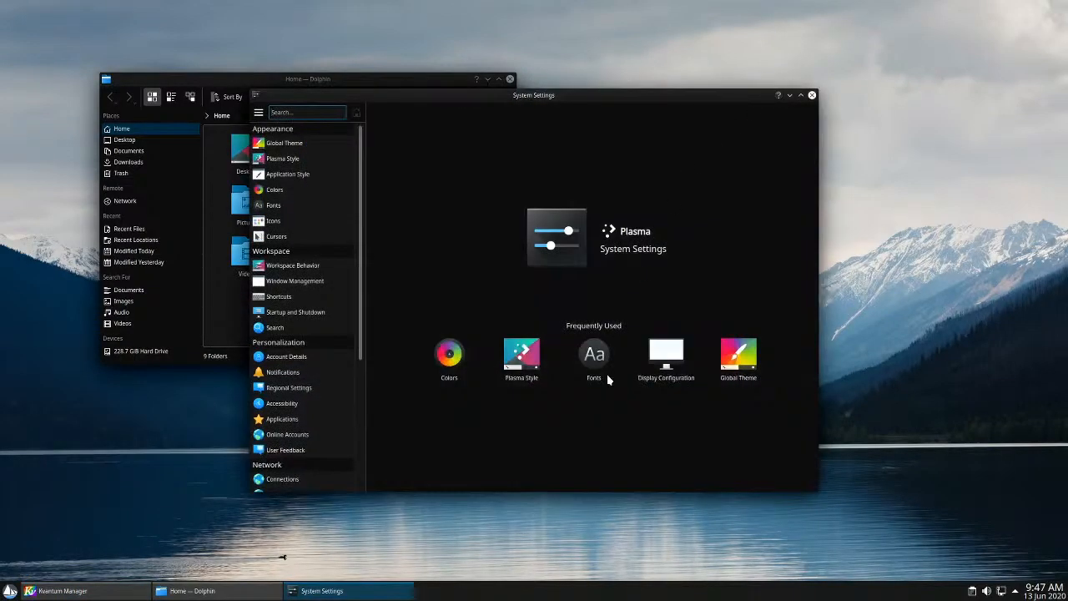
pyautogui.click(356, 593)
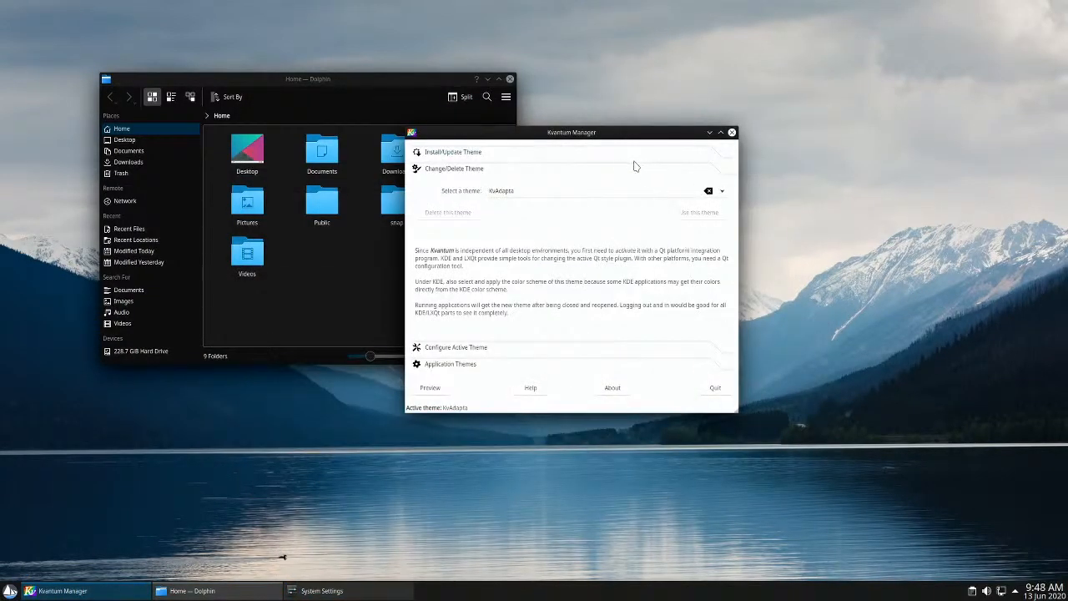
# Step: Apply the dark KvMojave Kvantum theme and restore System Settings
pyautogui.click(682, 187)
pyautogui.click(722, 190)
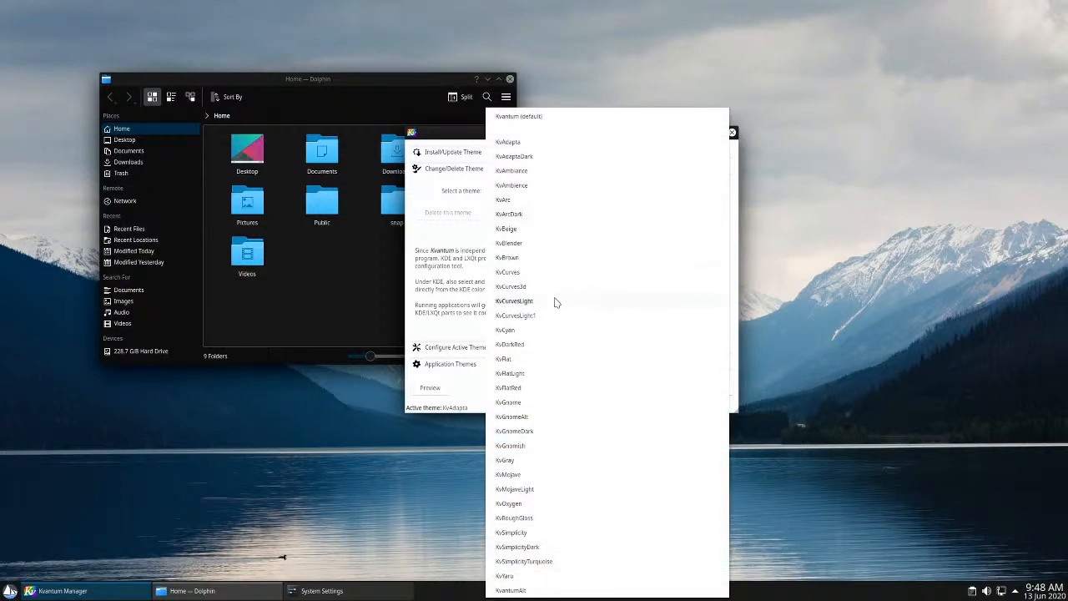
pyautogui.click(548, 476)
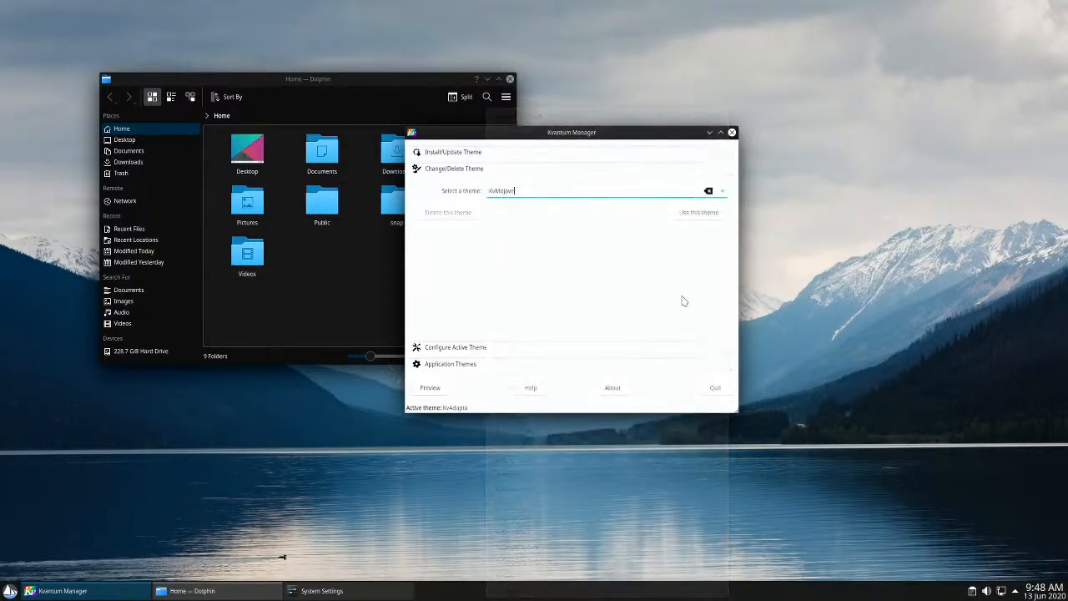
pyautogui.click(701, 213)
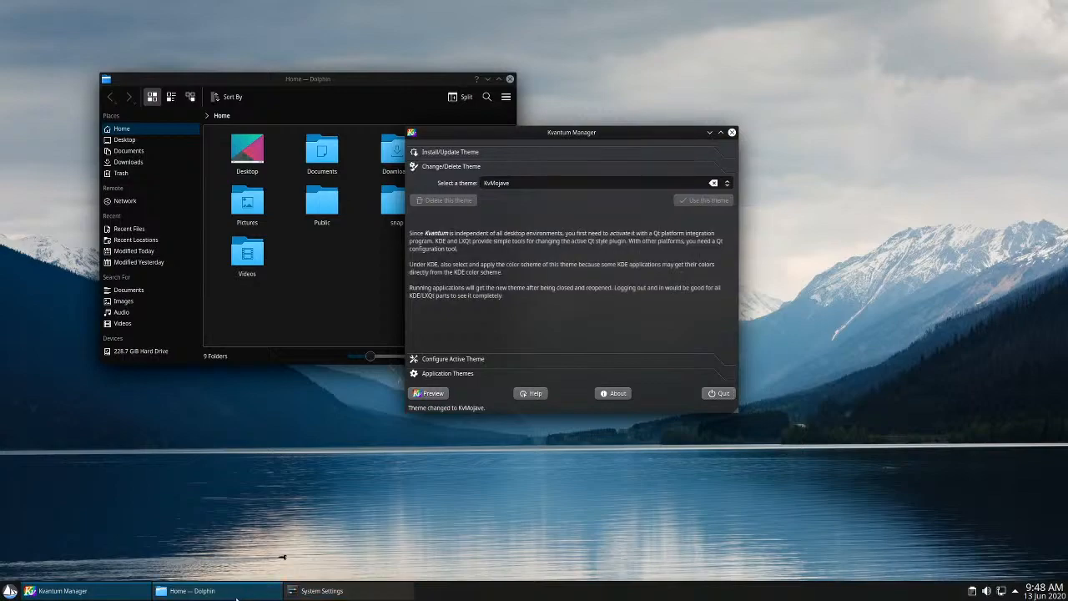
pyautogui.click(370, 591)
# Step: Rearrange the windows and browse the Application Style, Global Theme, Plasma Style and Window Decorations pages
pyautogui.moveTo(575, 99); pyautogui.dragTo(719, 155)
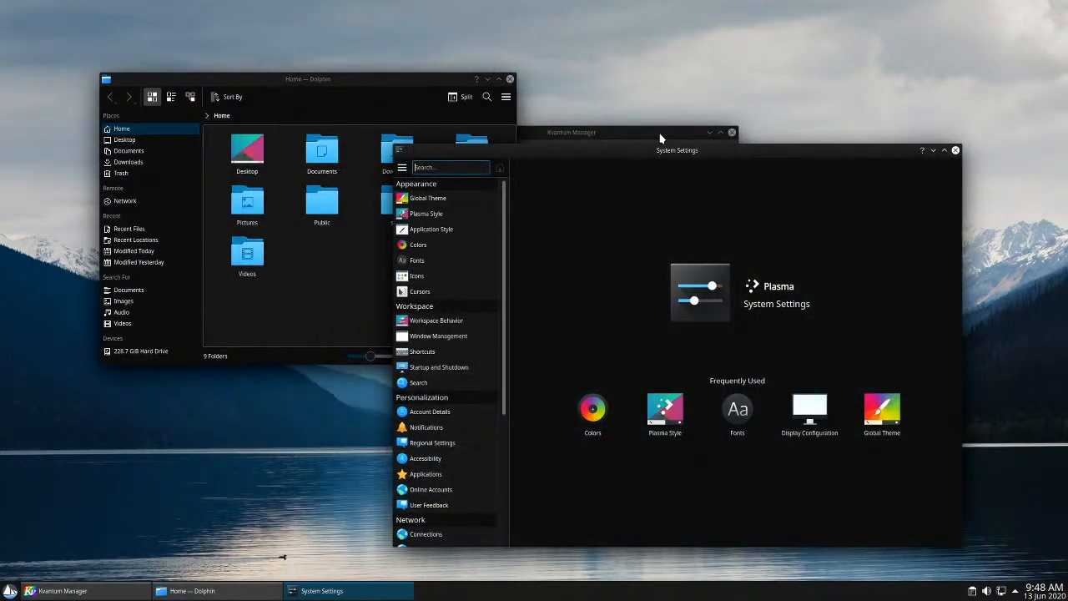
pyautogui.moveTo(654, 130); pyautogui.dragTo(417, 52)
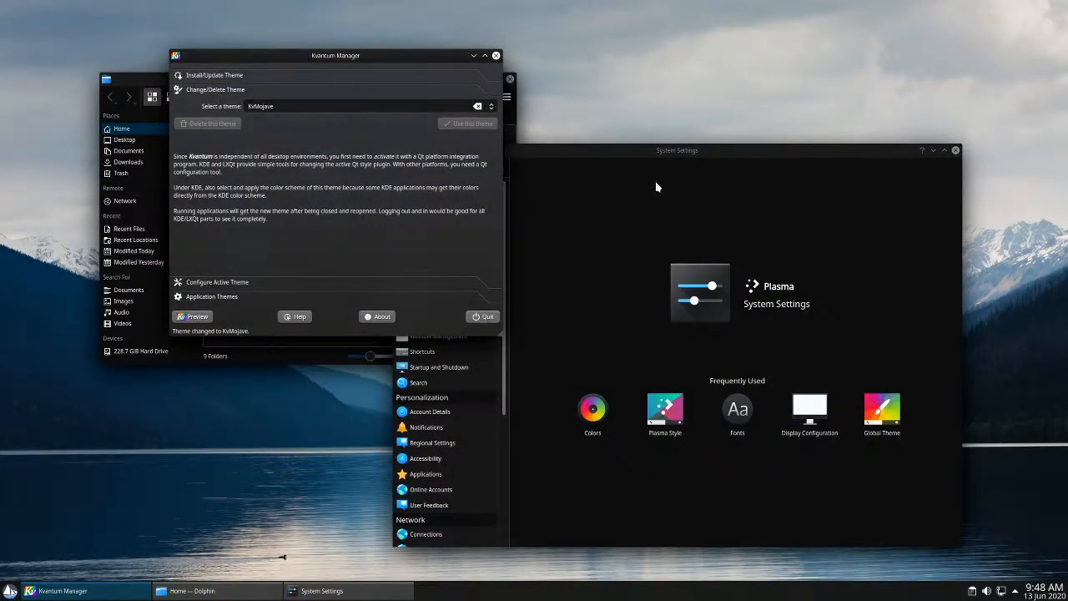
pyautogui.click(652, 155)
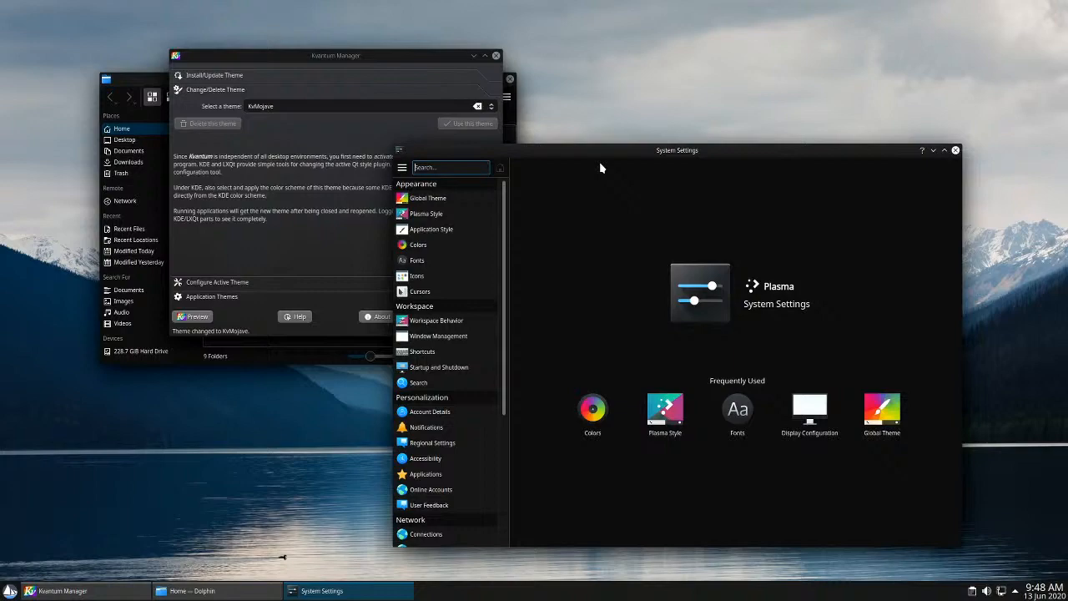
pyautogui.click(429, 228)
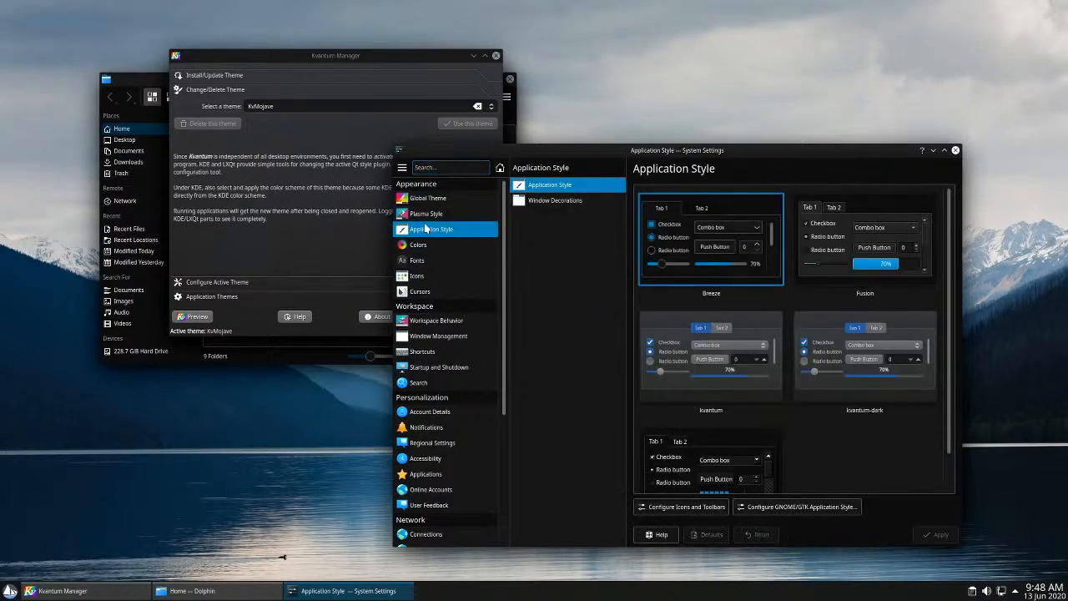
pyautogui.click(428, 198)
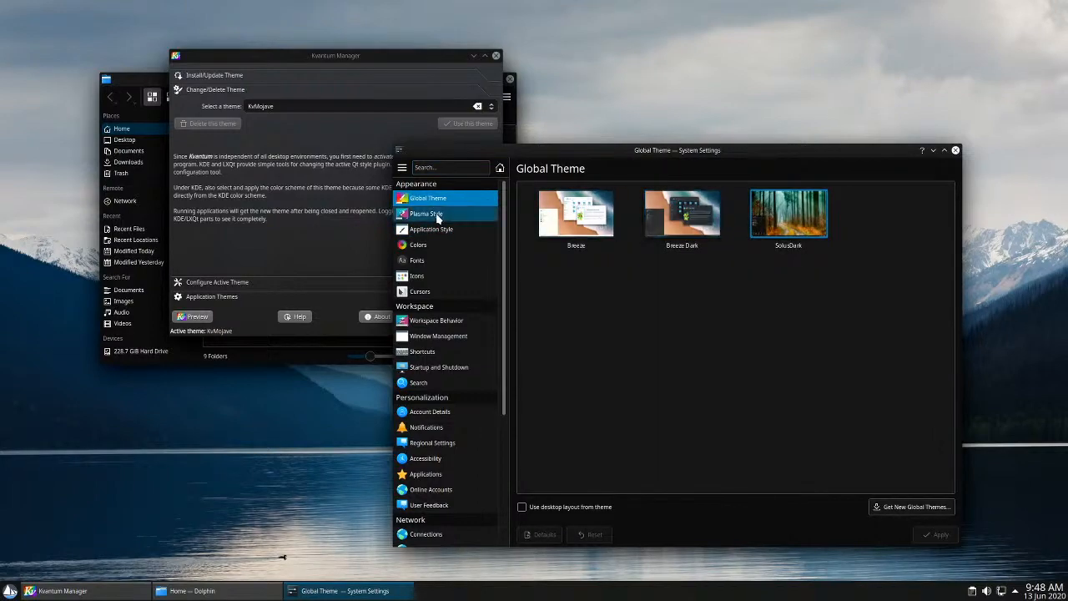
pyautogui.click(438, 216)
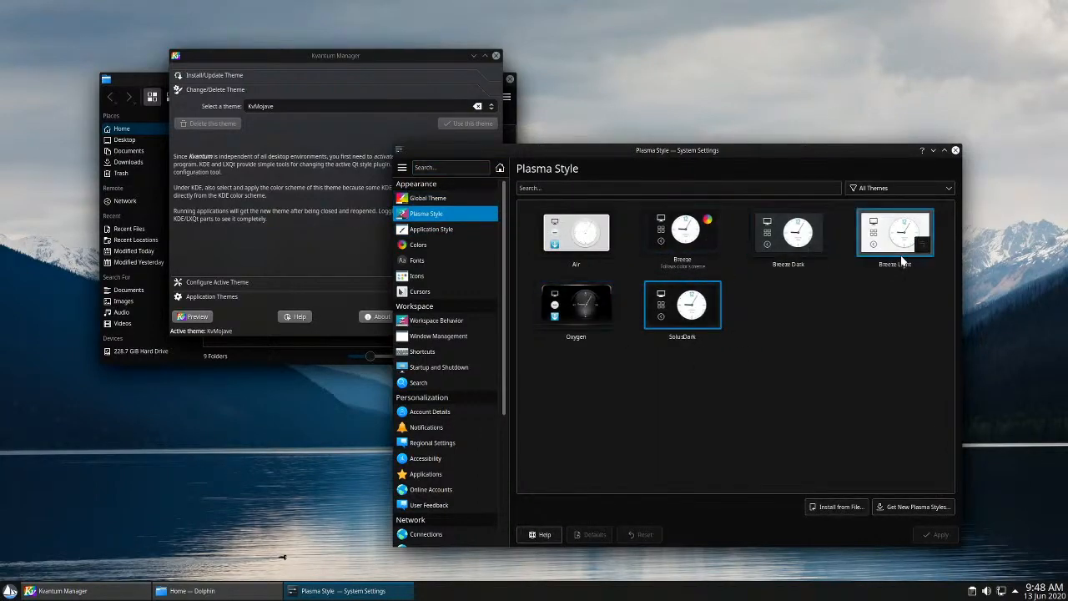
pyautogui.click(434, 229)
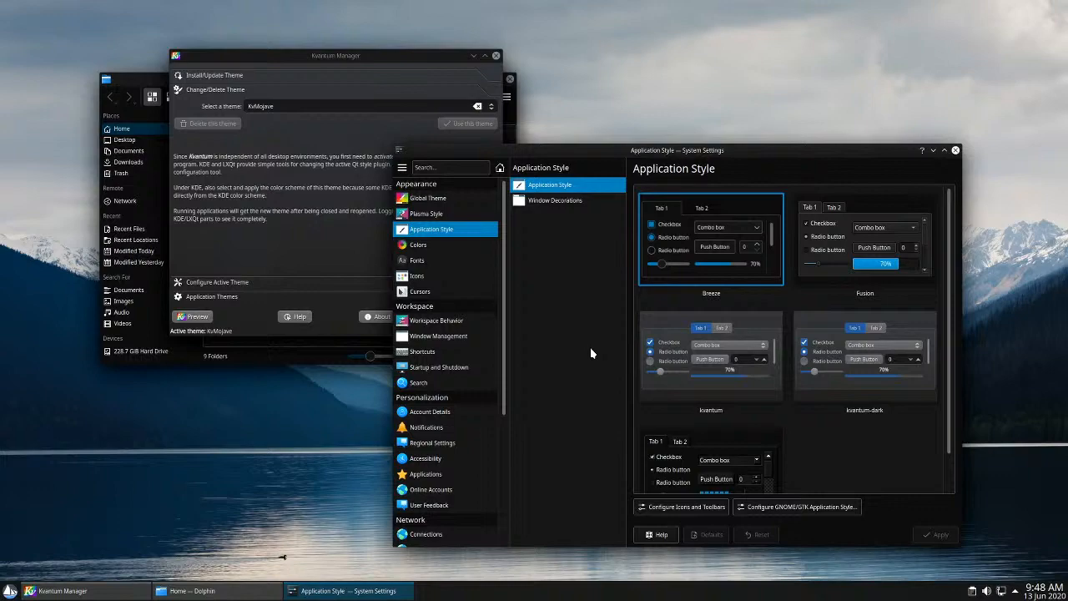
pyautogui.click(554, 199)
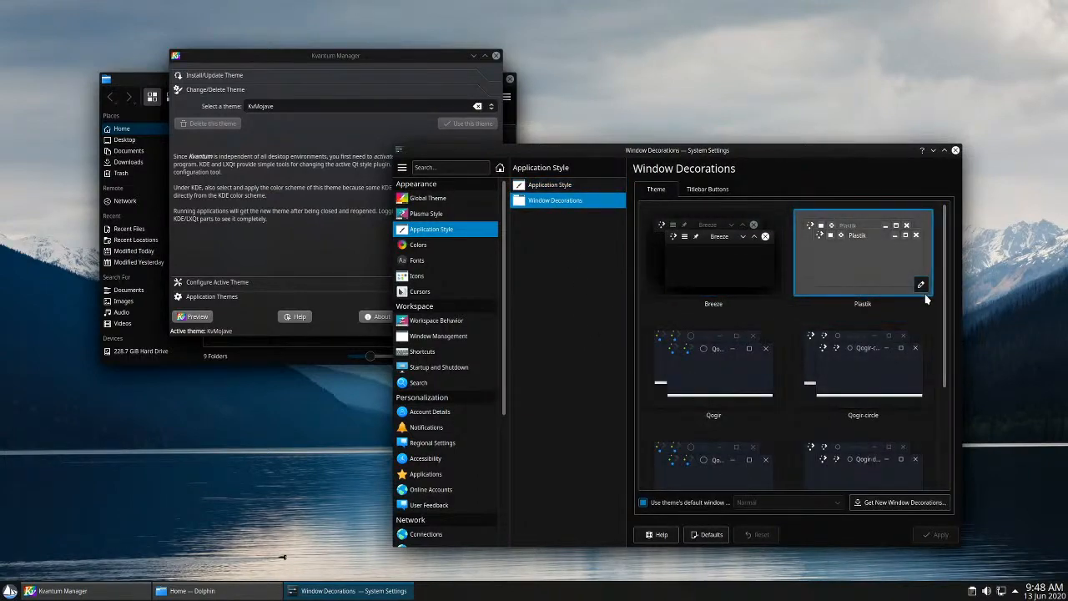
pyautogui.scroll(-5, 926, 295)
pyautogui.scroll(5, 926, 294)
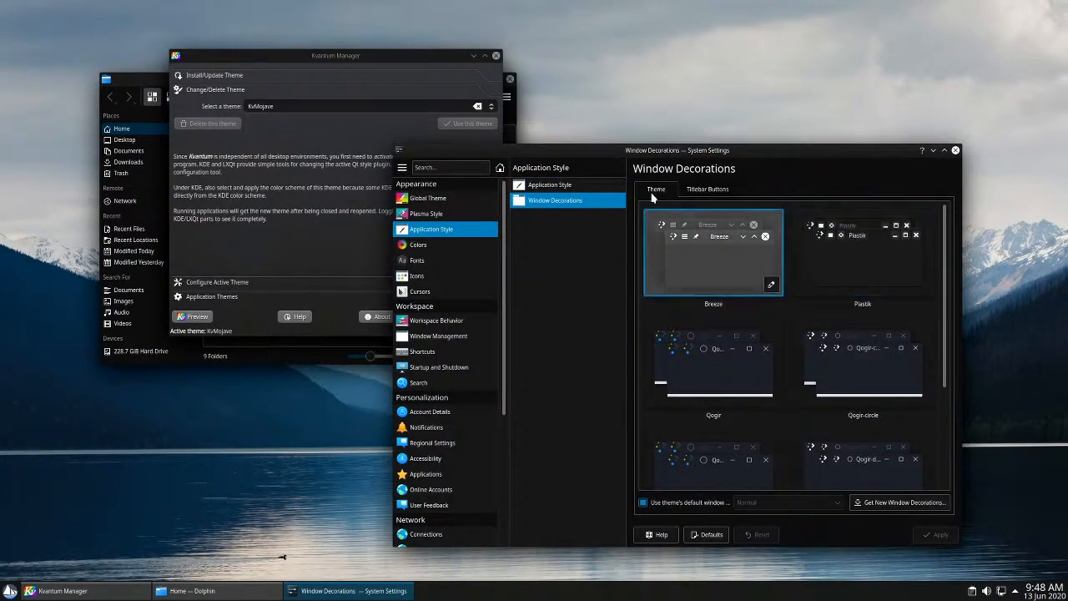
pyautogui.click(576, 191)
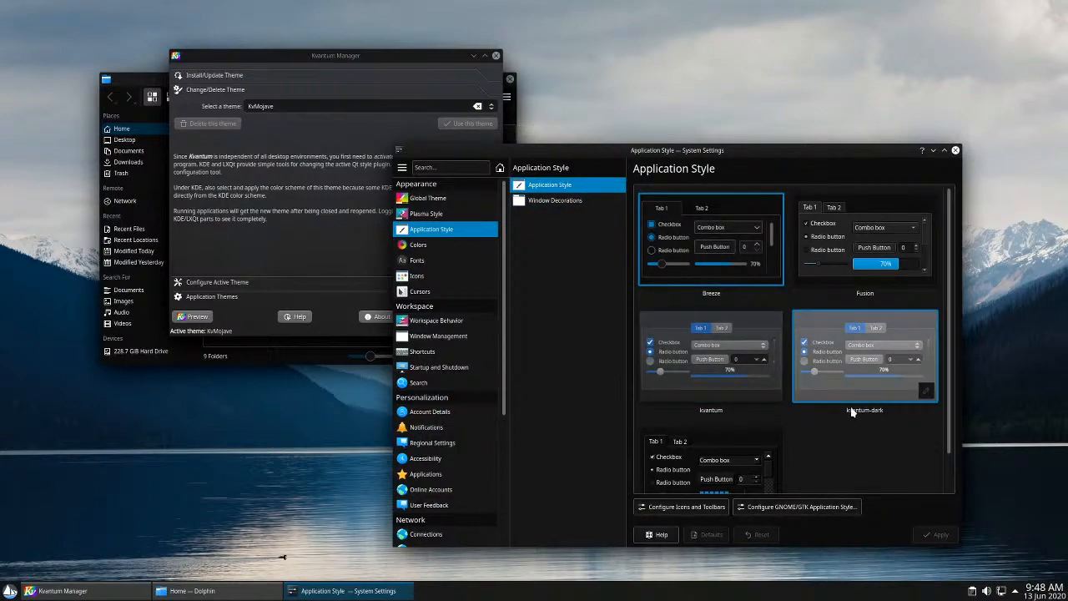
# Step: Apply the kvantum-dark widget style, then switch back to and apply kvantum
pyautogui.click(710, 332)
pyautogui.click(935, 535)
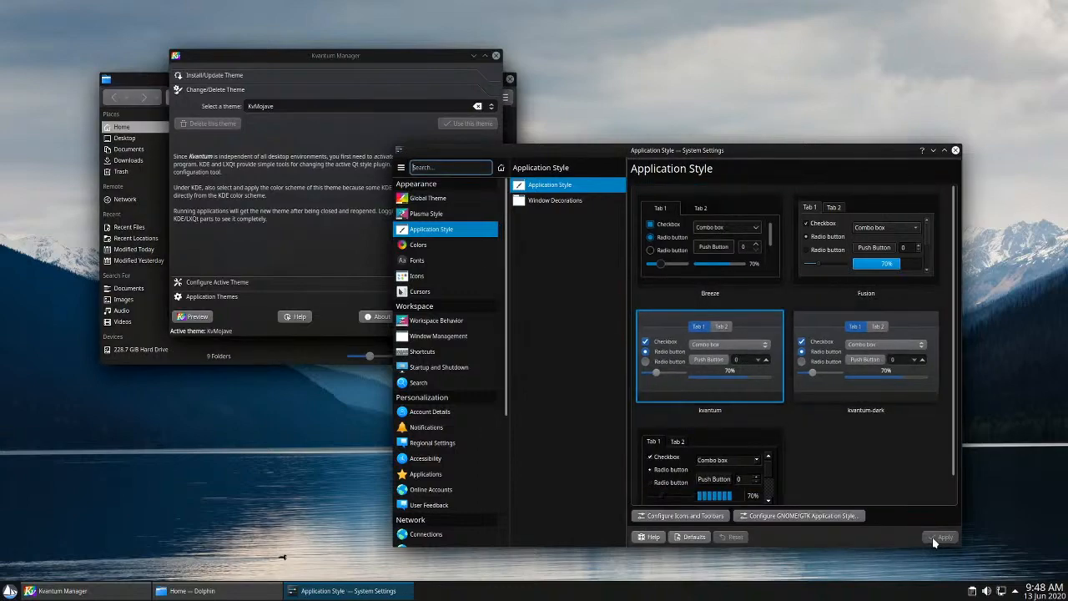
pyautogui.click(860, 377)
pyautogui.click(940, 537)
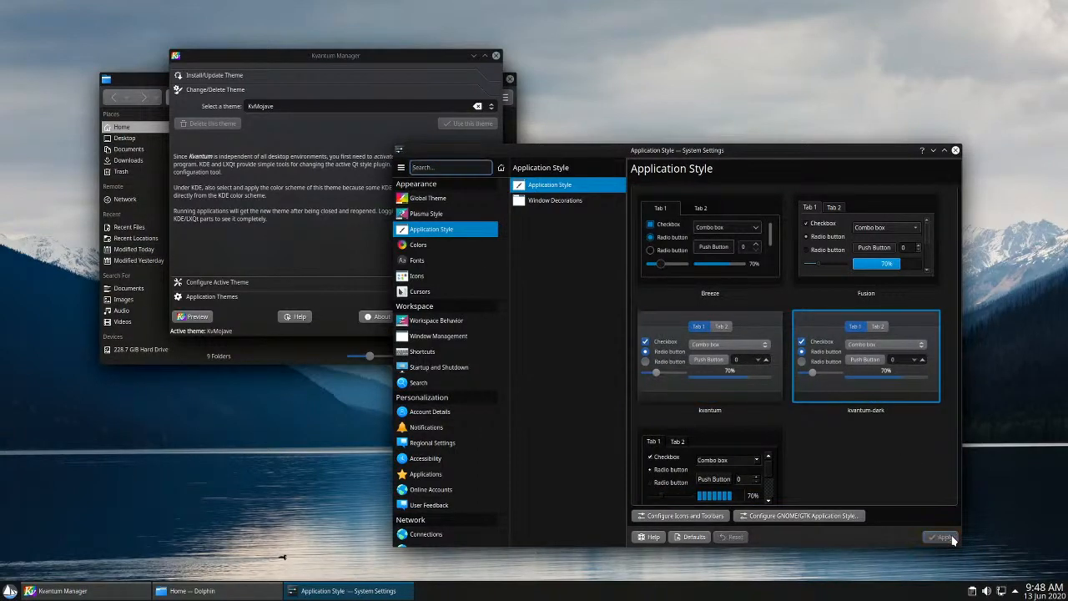
pyautogui.click(755, 367)
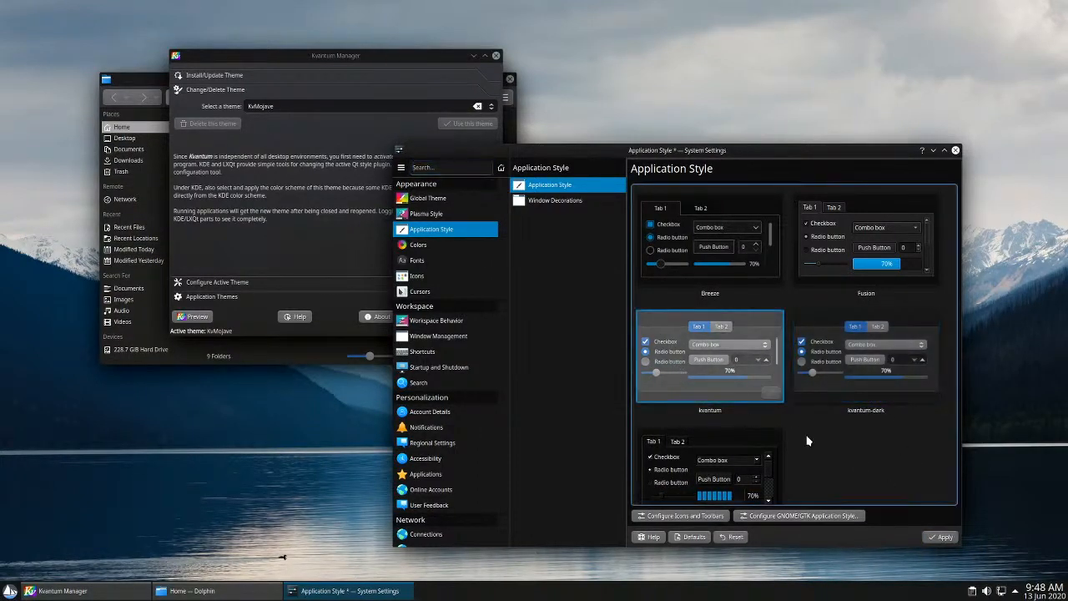
pyautogui.click(940, 536)
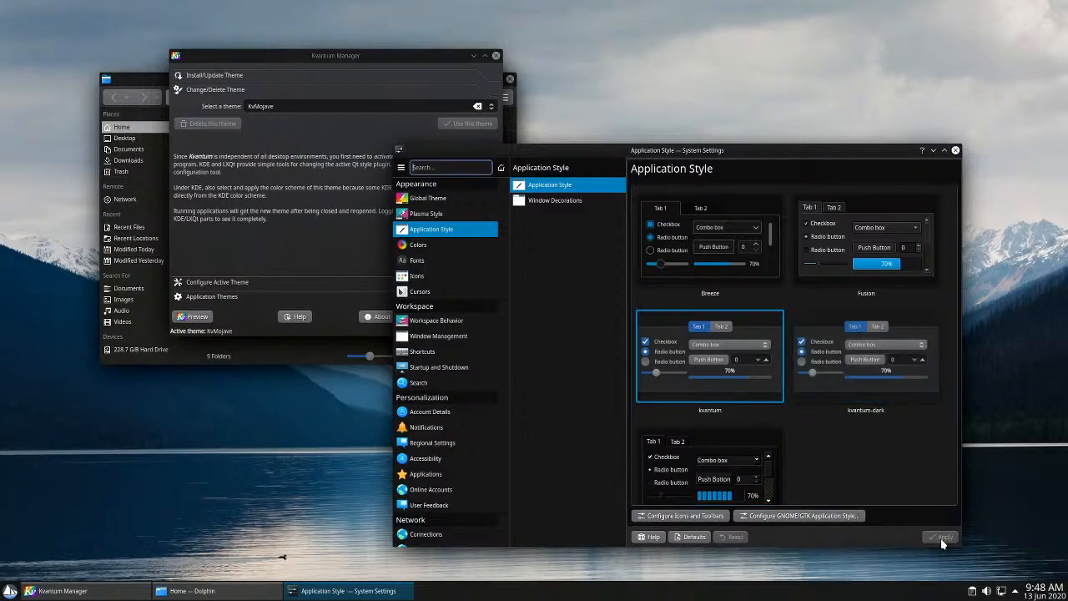
# Step: Look over the Window Decorations titlebar buttons, Colors and Global Theme pages
pyautogui.click(599, 201)
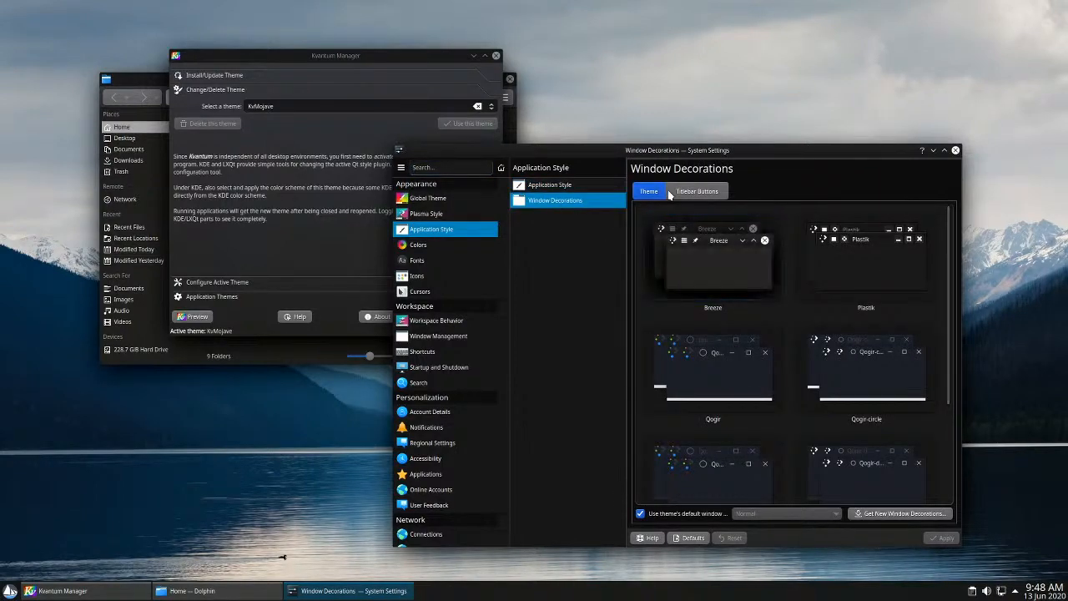
pyautogui.click(672, 195)
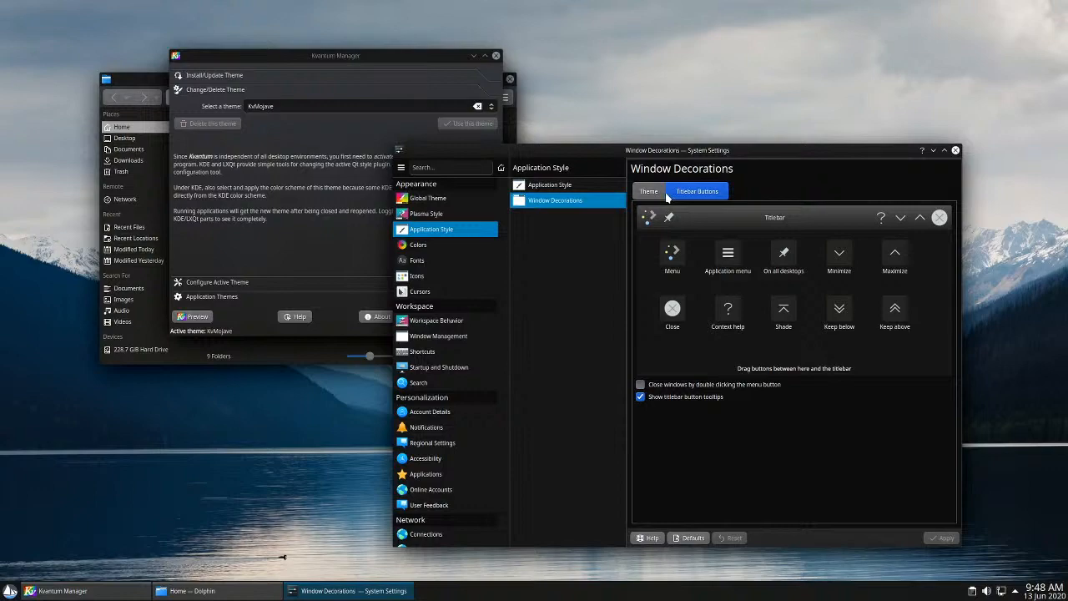
pyautogui.click(649, 194)
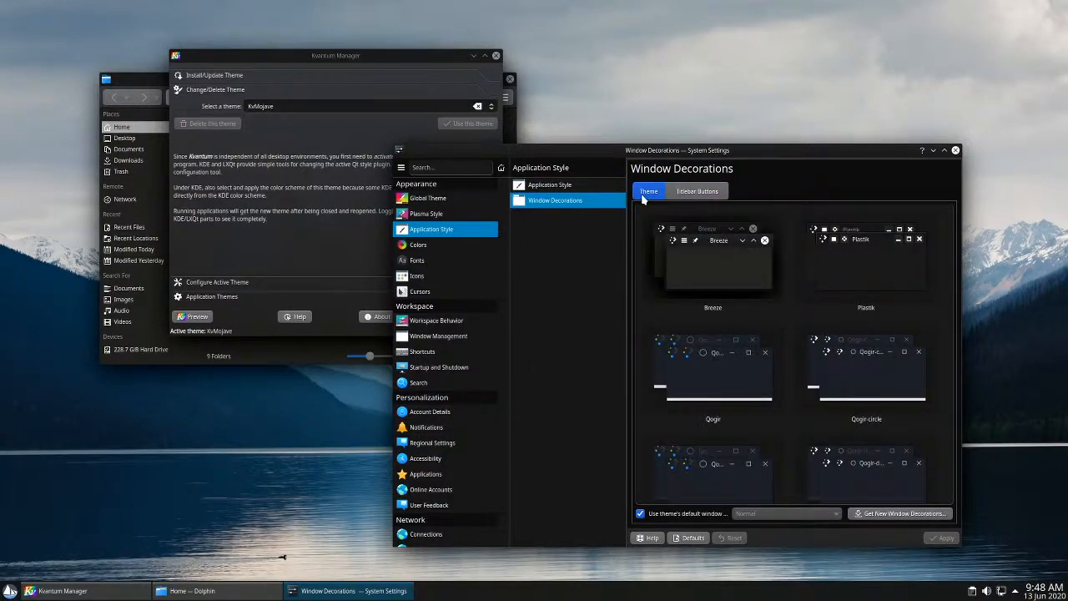
pyautogui.click(459, 242)
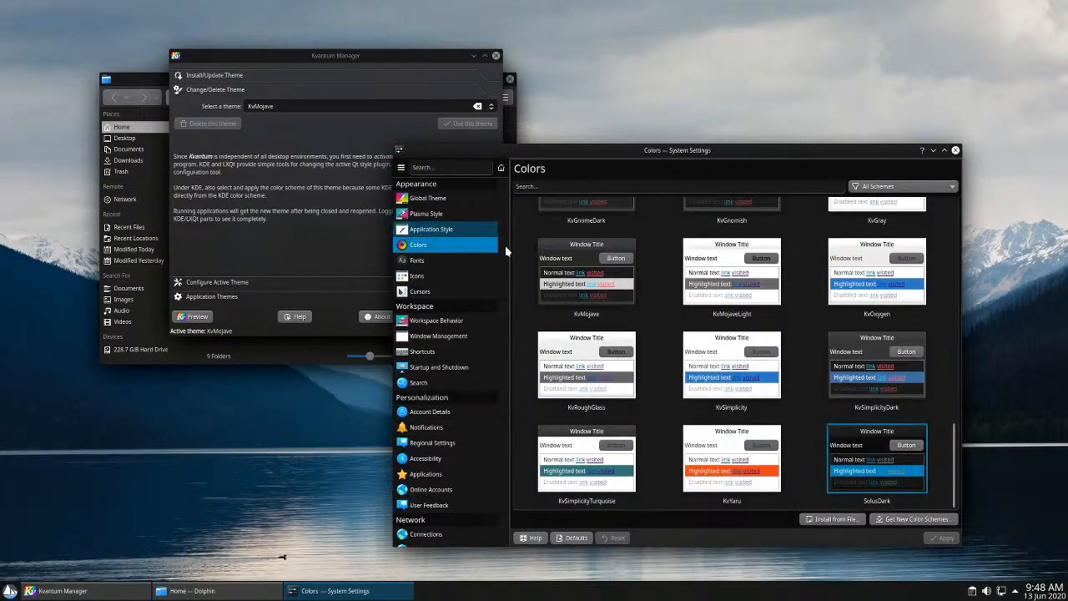
pyautogui.scroll(5, 668, 320)
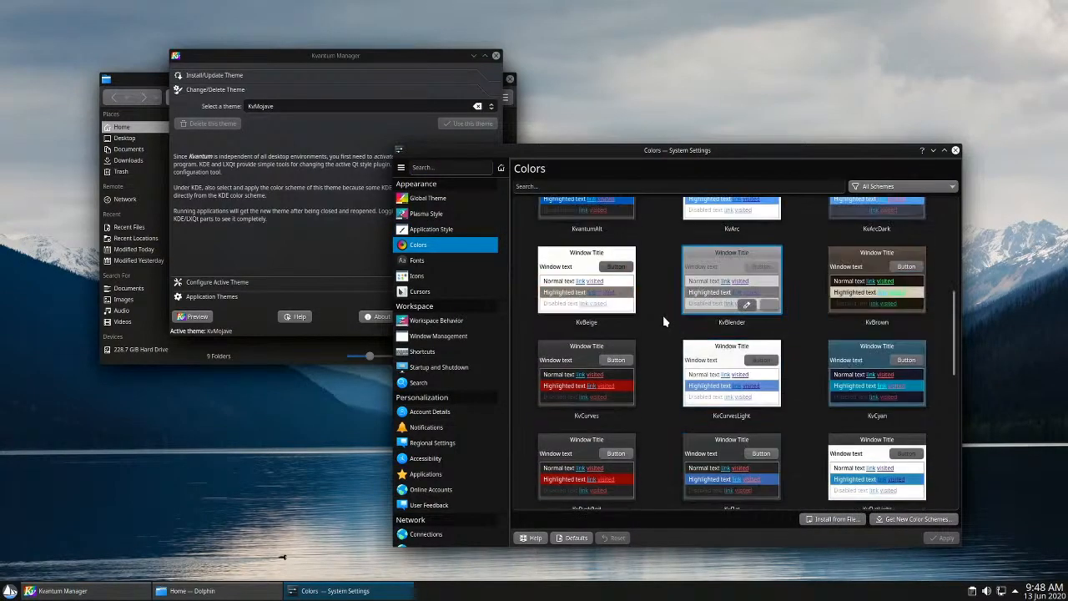
pyautogui.scroll(3, 665, 321)
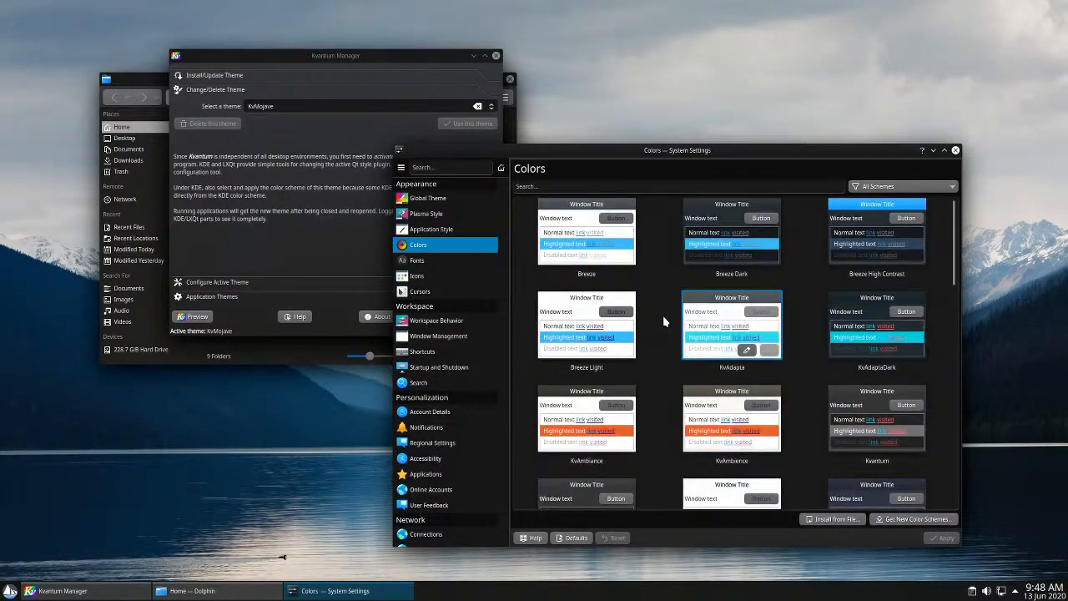
pyautogui.click(439, 201)
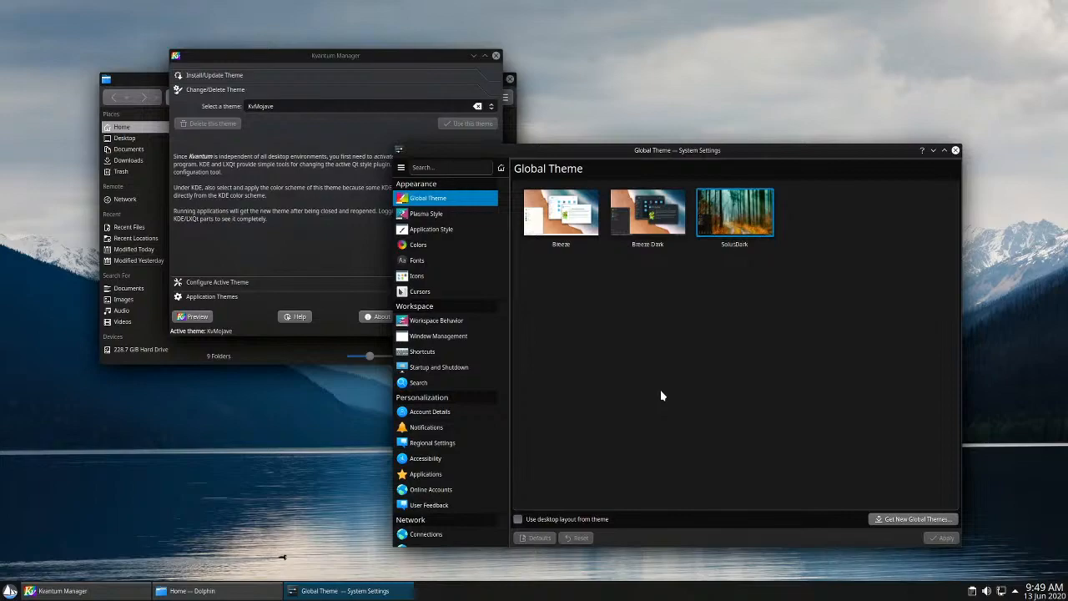
# Step: Move System Settings up-right, return to Application Style, and raise Kvantum Manager
pyautogui.moveTo(648, 152); pyautogui.dragTo(695, 139)
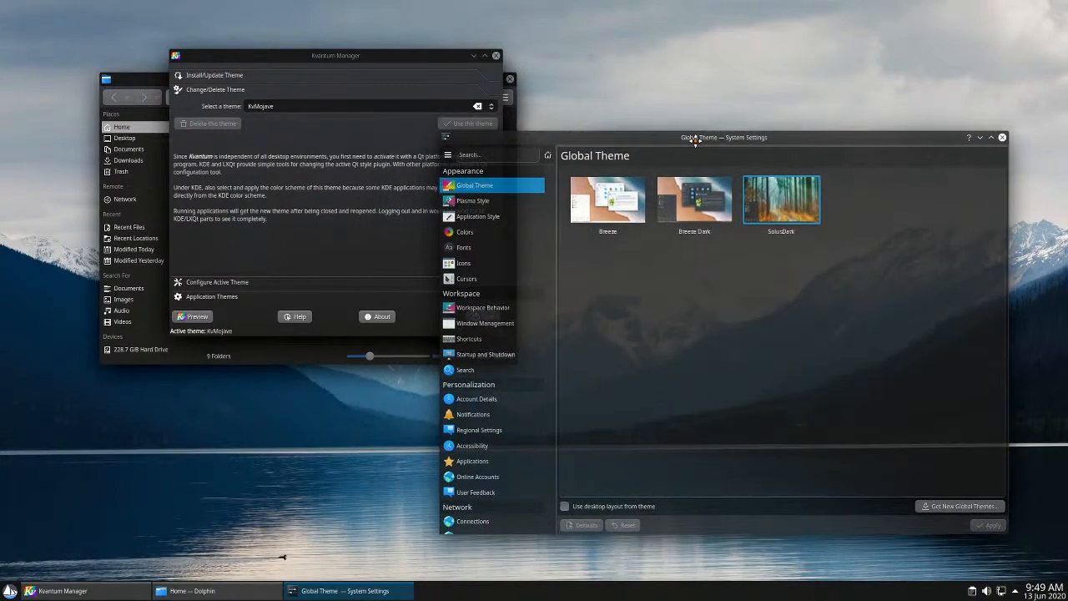
pyautogui.click(491, 201)
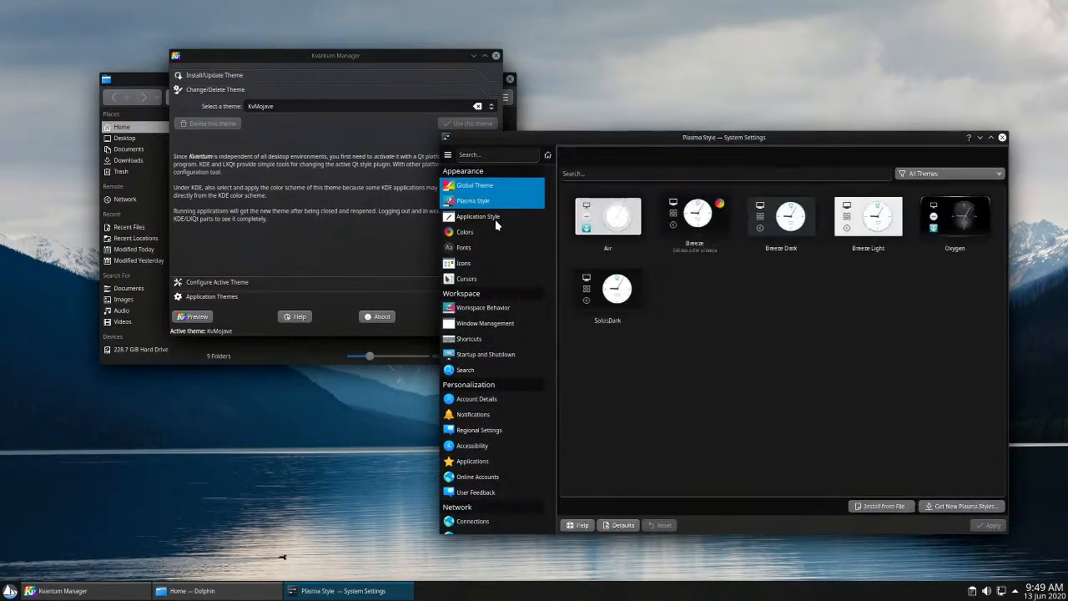
pyautogui.click(495, 219)
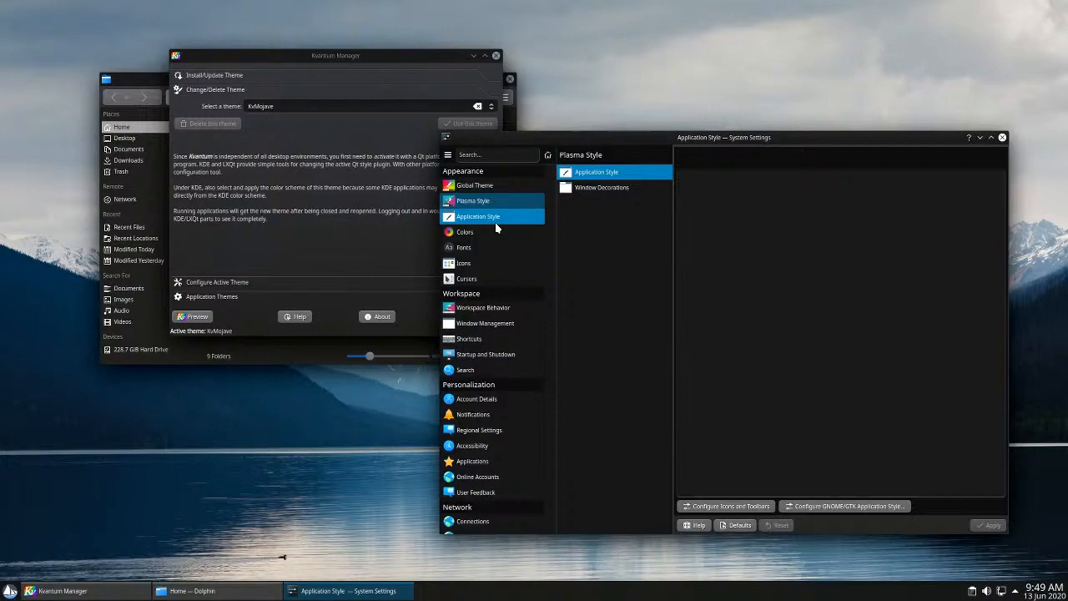
pyautogui.click(329, 61)
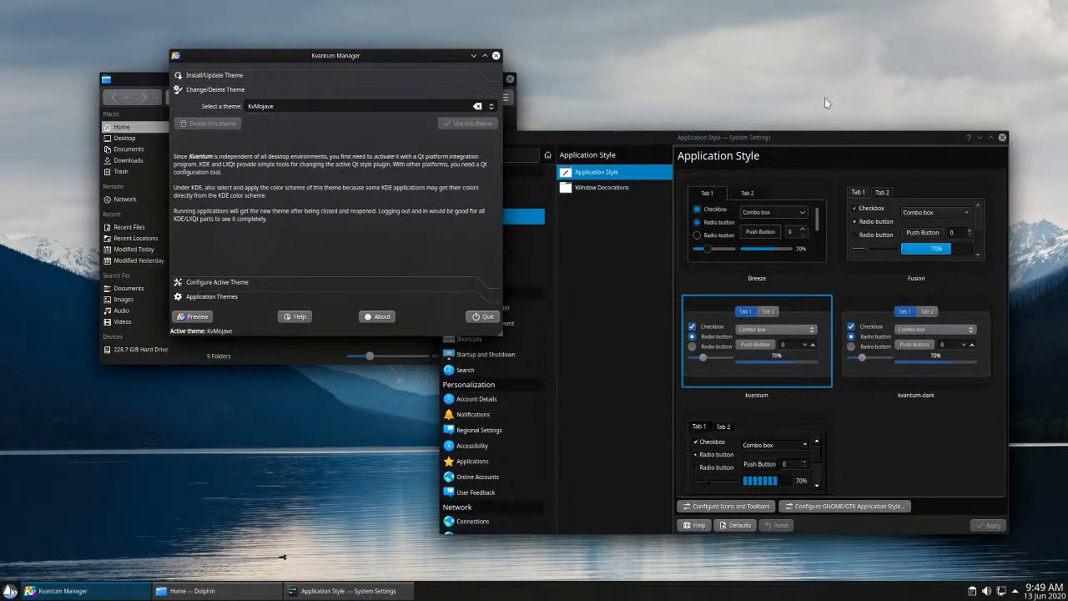
# Step: Apply KvFlat as the active Kvantum theme
pyautogui.click(632, 147)
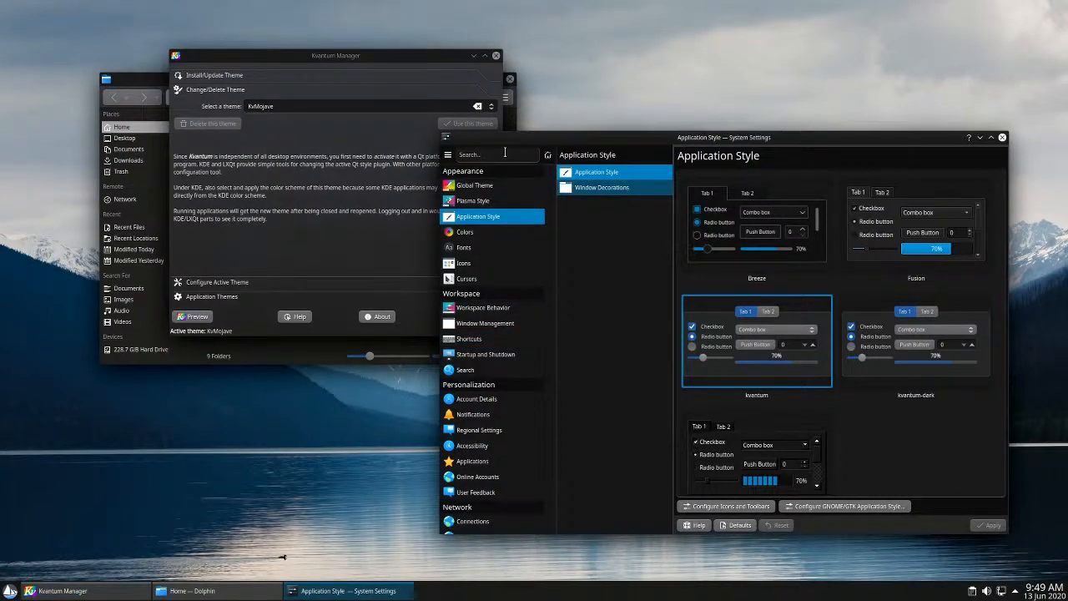
pyautogui.click(389, 154)
pyautogui.click(392, 106)
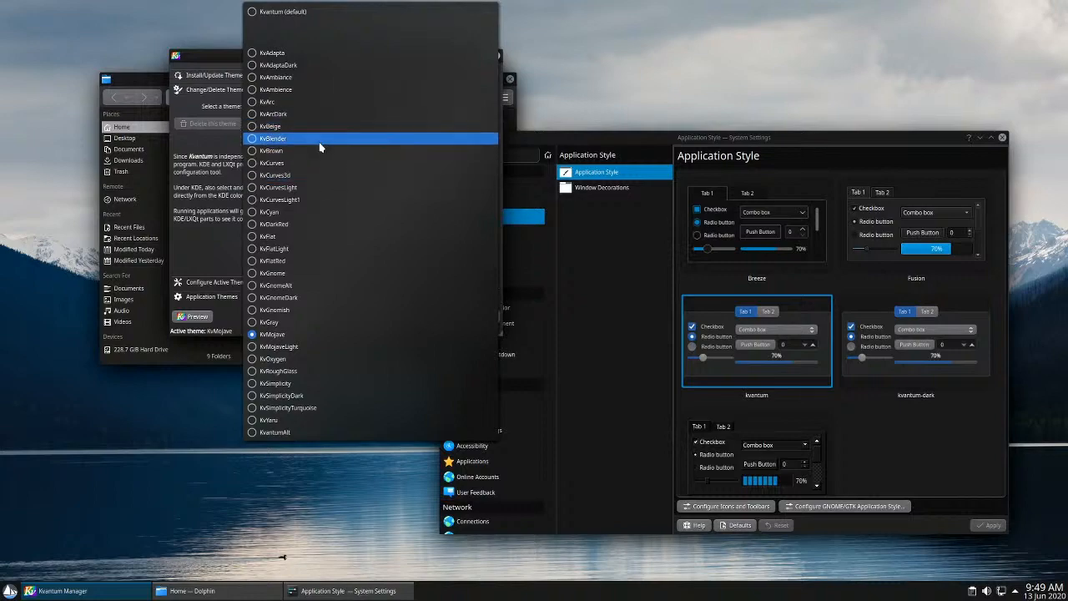
pyautogui.click(271, 236)
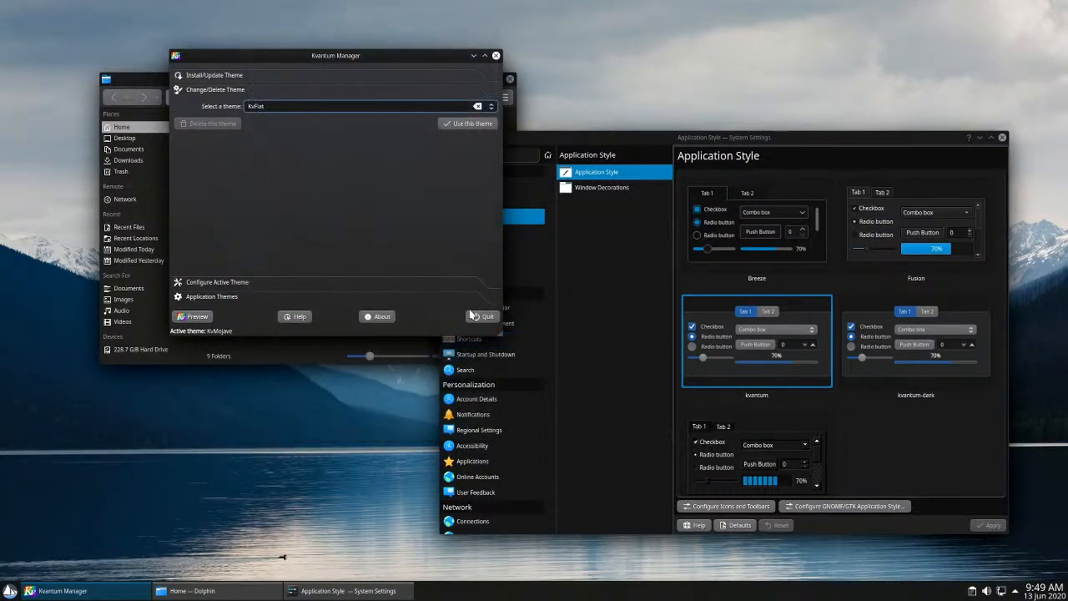
pyautogui.click(464, 124)
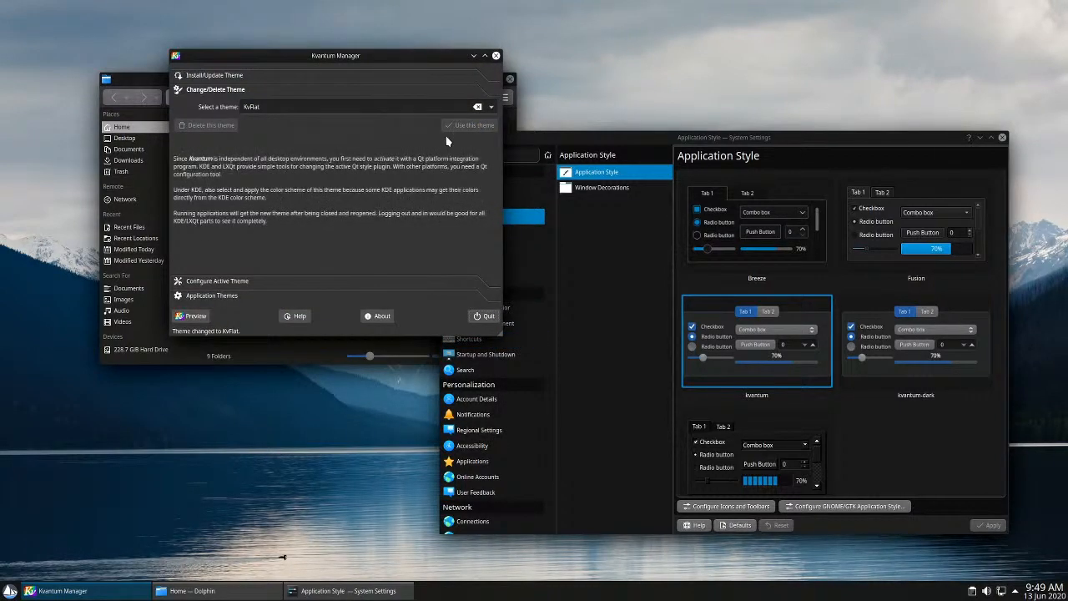
pyautogui.click(491, 107)
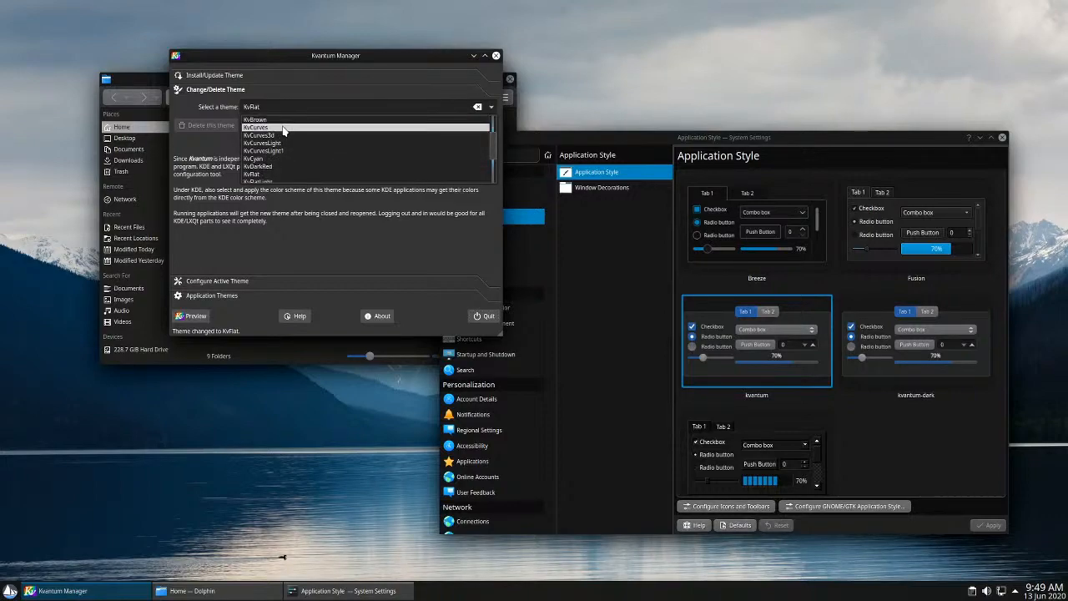
pyautogui.scroll(-2, 273, 157)
pyautogui.scroll(1, 271, 154)
pyautogui.click(269, 152)
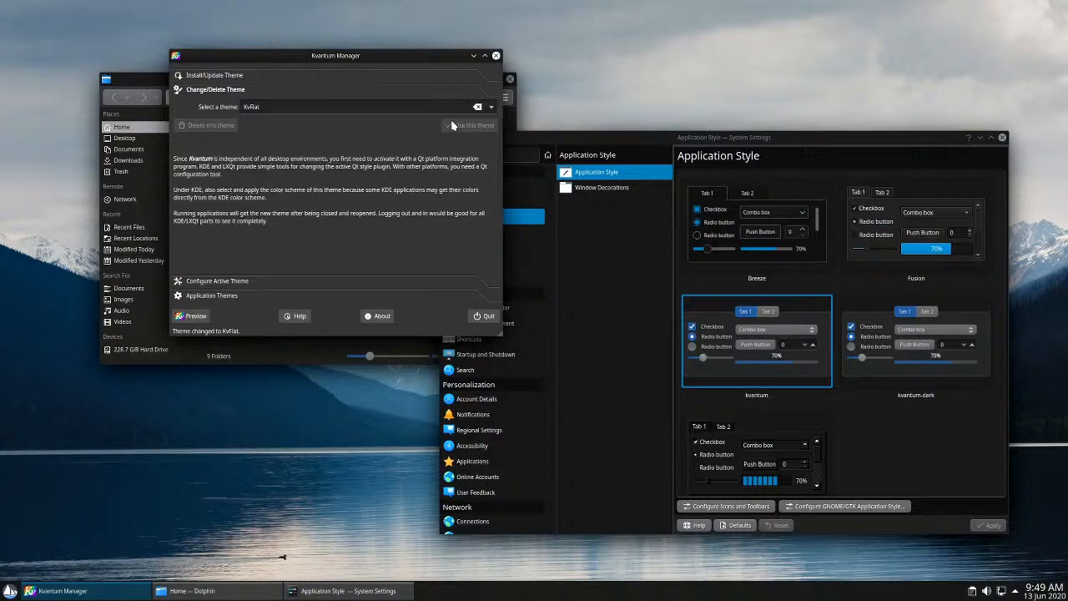
# Step: Apply Kvantum (default), then KvArc, and finally KvArcDark as the active theme
pyautogui.click(493, 107)
pyautogui.scroll(3, 310, 142)
pyautogui.click(311, 121)
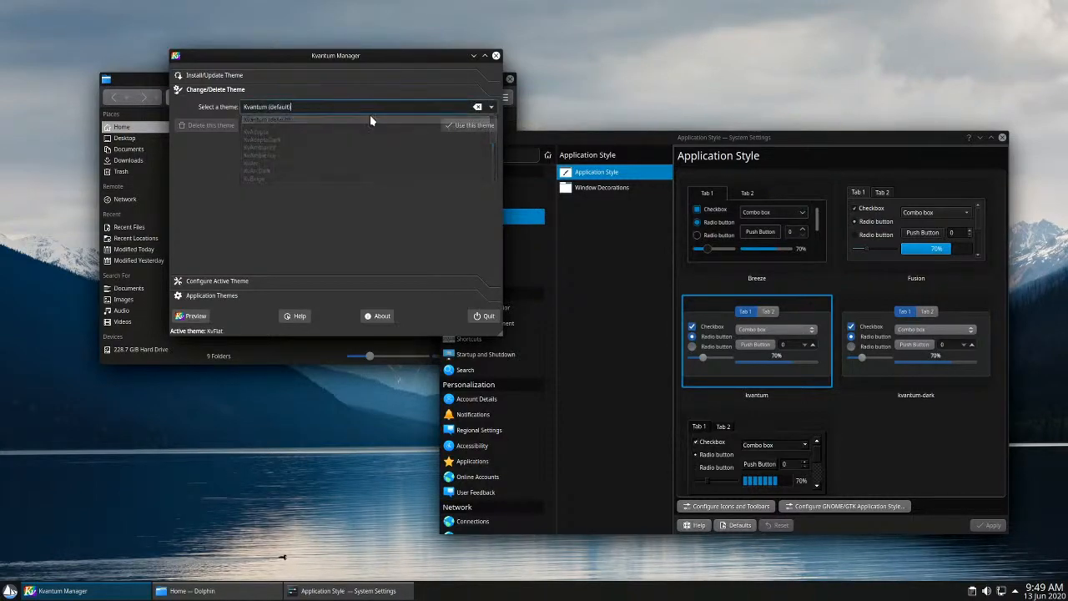
pyautogui.click(467, 125)
pyautogui.click(493, 107)
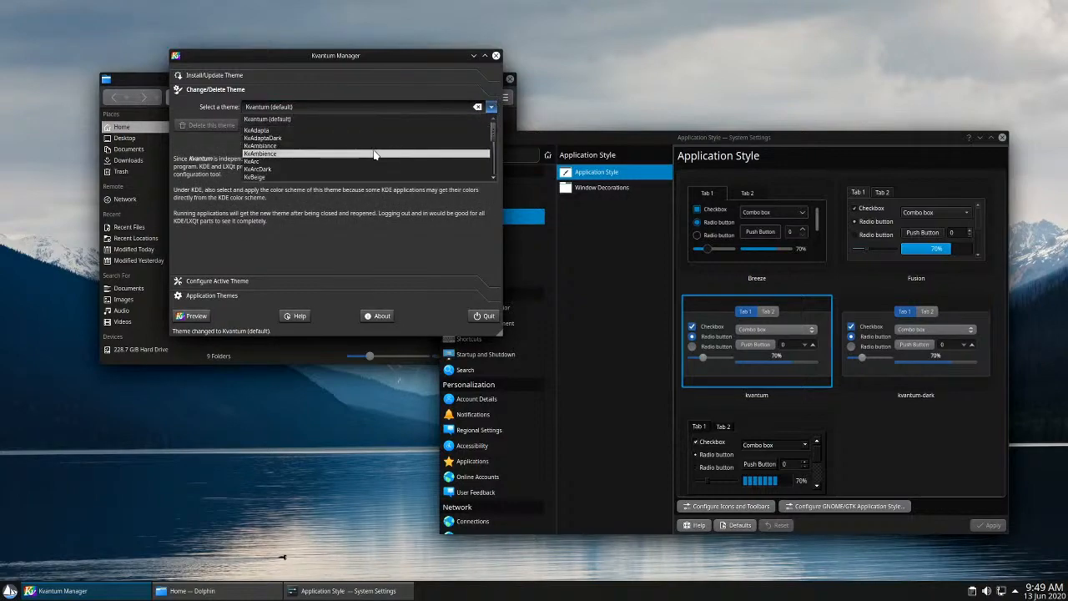
pyautogui.click(345, 161)
pyautogui.click(469, 126)
pyautogui.click(492, 117)
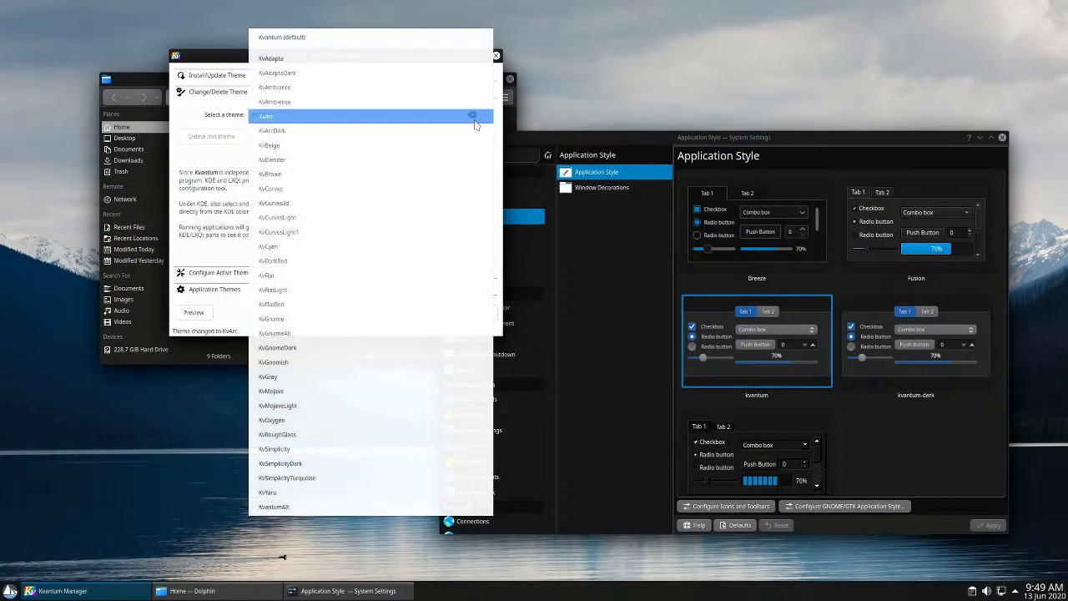
pyautogui.click(375, 128)
pyautogui.click(465, 137)
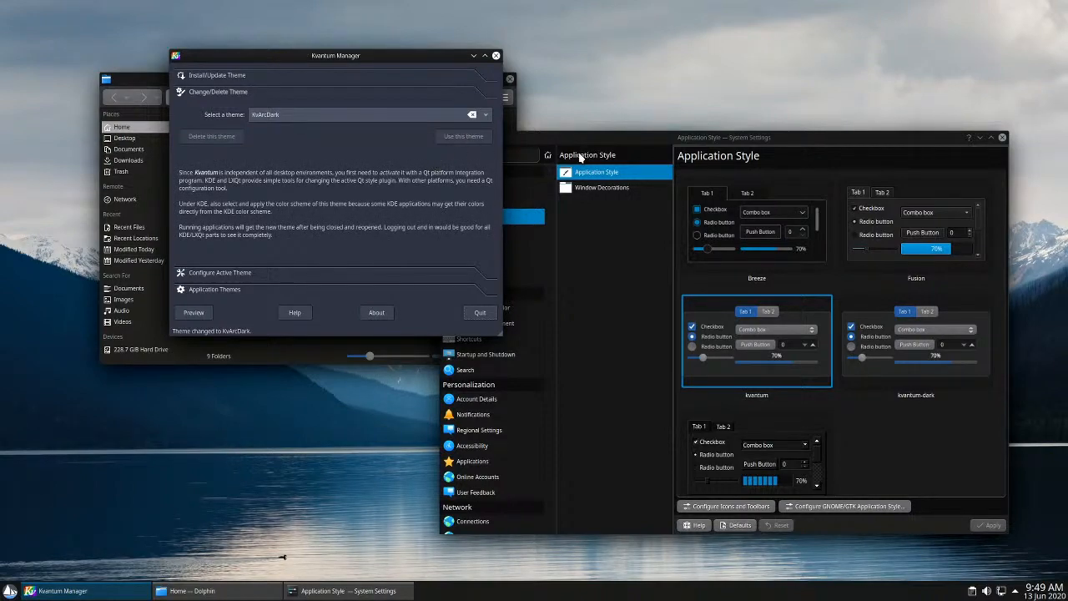
# Step: Select Kvantum (default) in the theme chooser without applying it, then close Dolphin
pyautogui.click(758, 336)
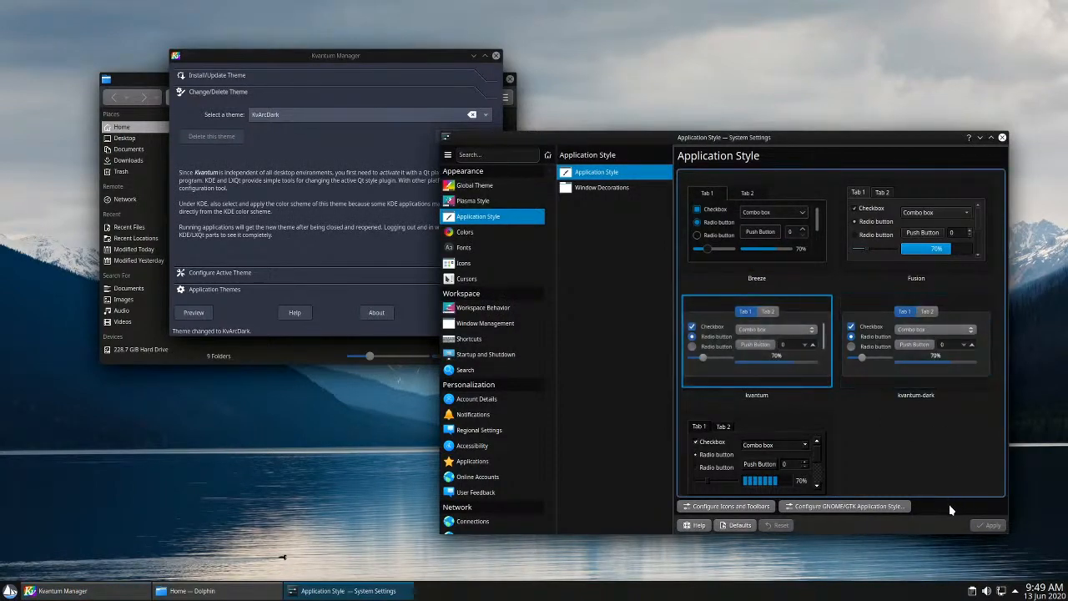
pyautogui.click(152, 113)
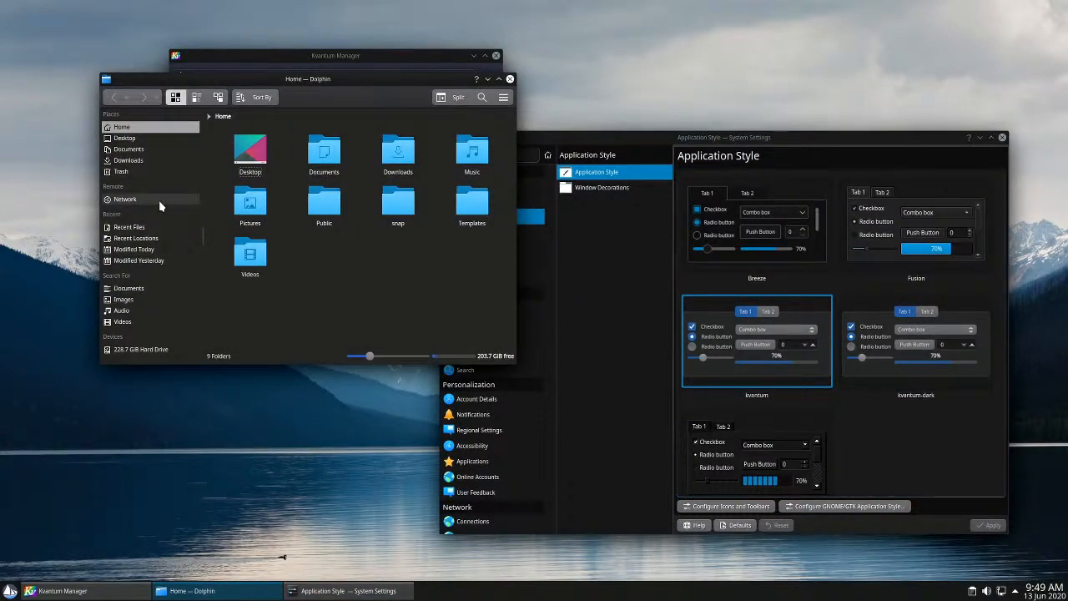
pyautogui.click(384, 55)
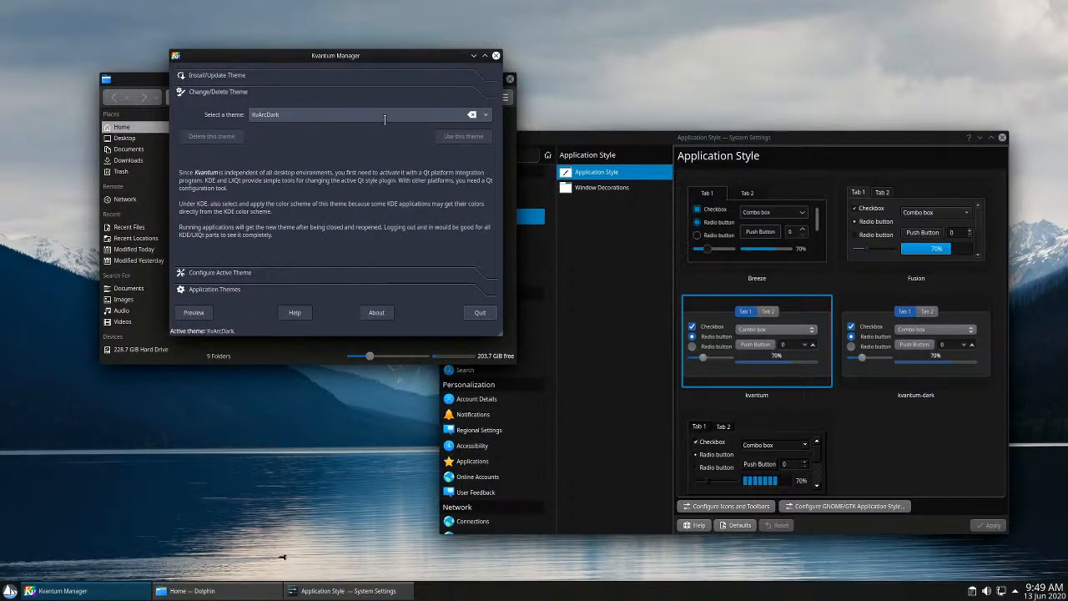
pyautogui.click(490, 119)
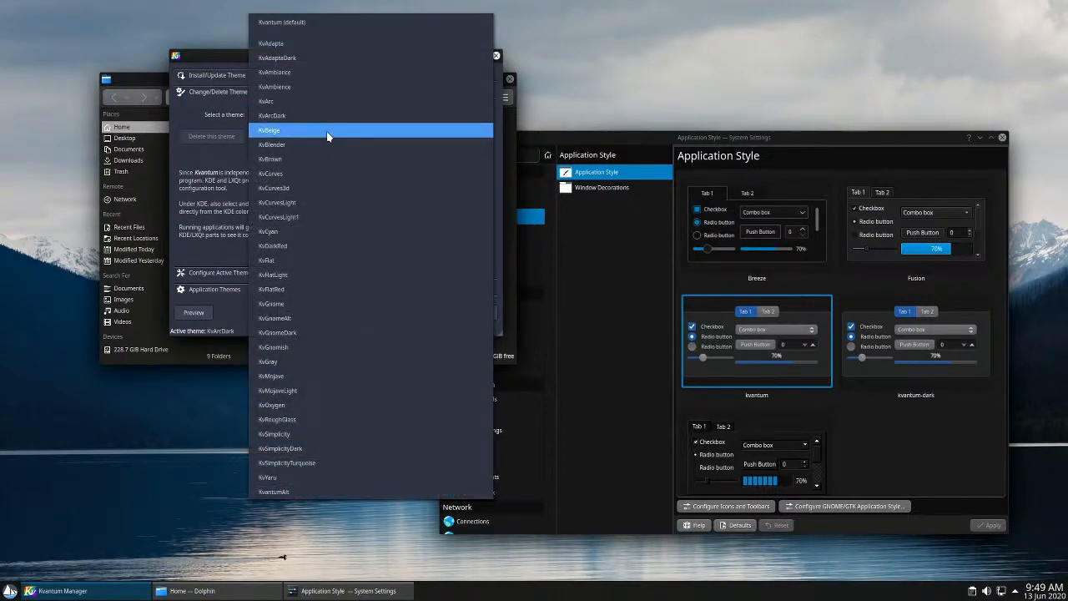
pyautogui.click(287, 27)
pyautogui.click(151, 79)
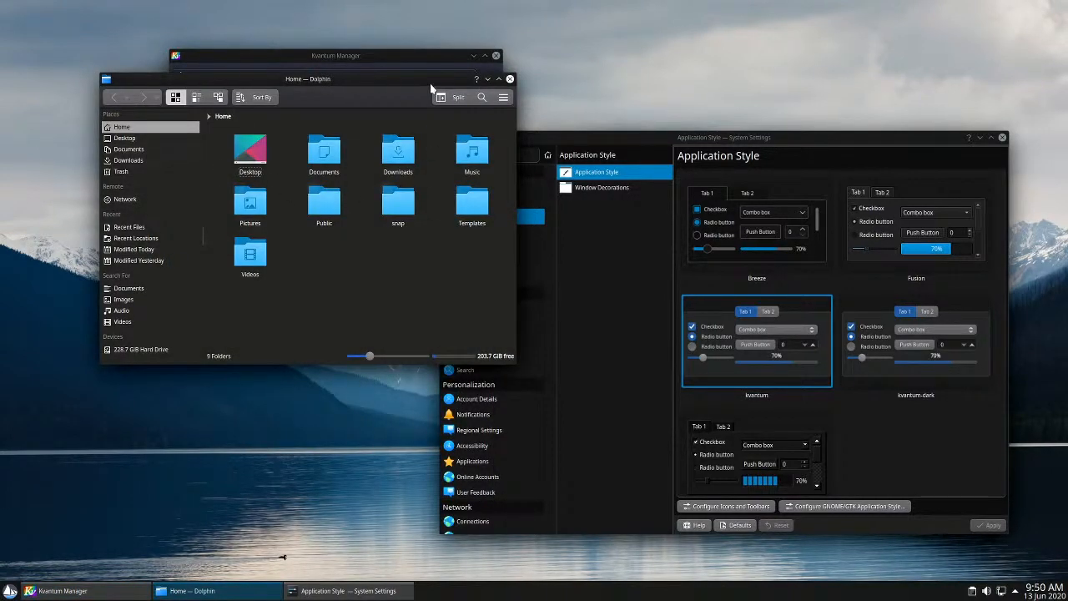
pyautogui.click(510, 79)
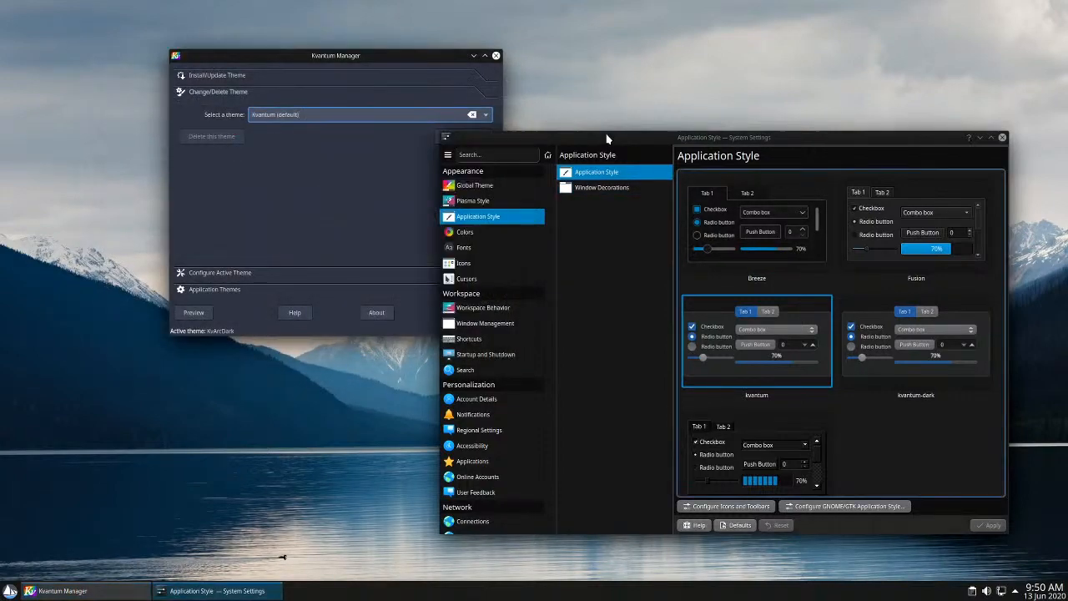
# Step: Apply Breeze Dark as the global theme, then switch to and apply SolusDark
pyautogui.click(475, 185)
pyautogui.click(688, 220)
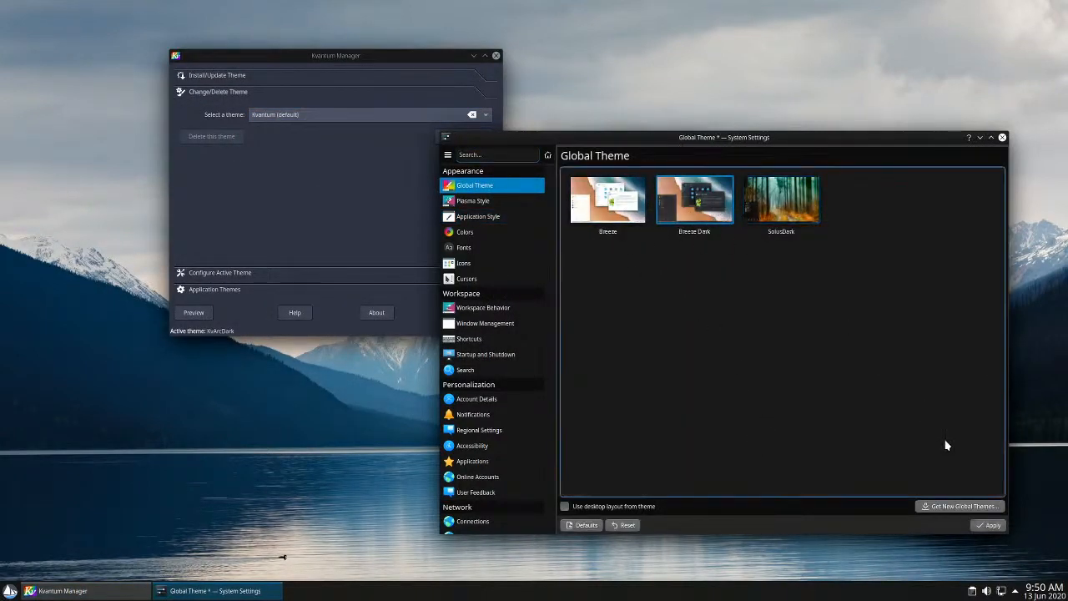
pyautogui.click(990, 526)
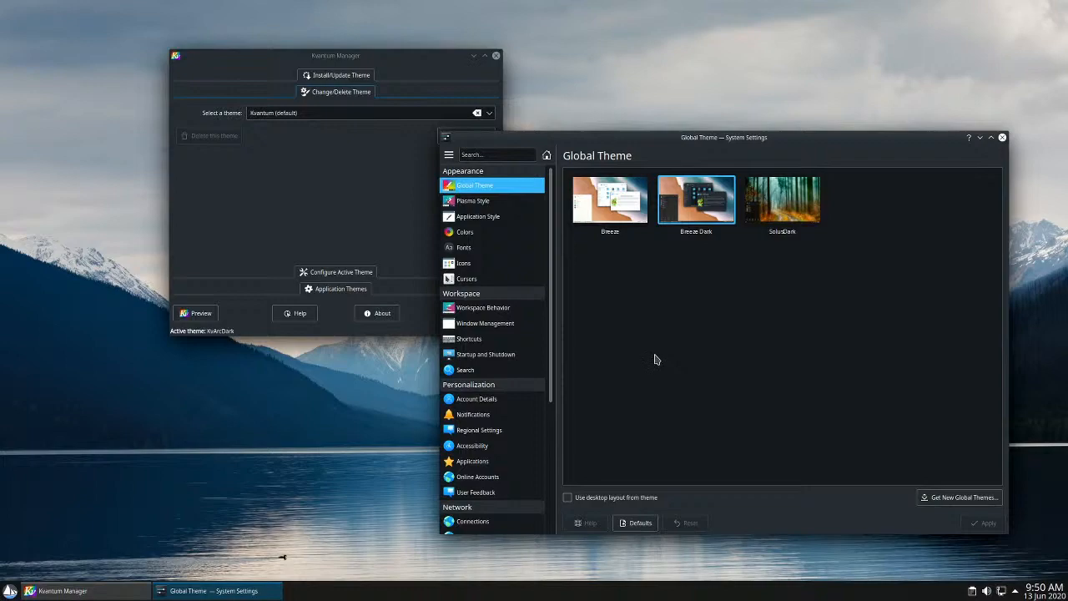
pyautogui.click(782, 202)
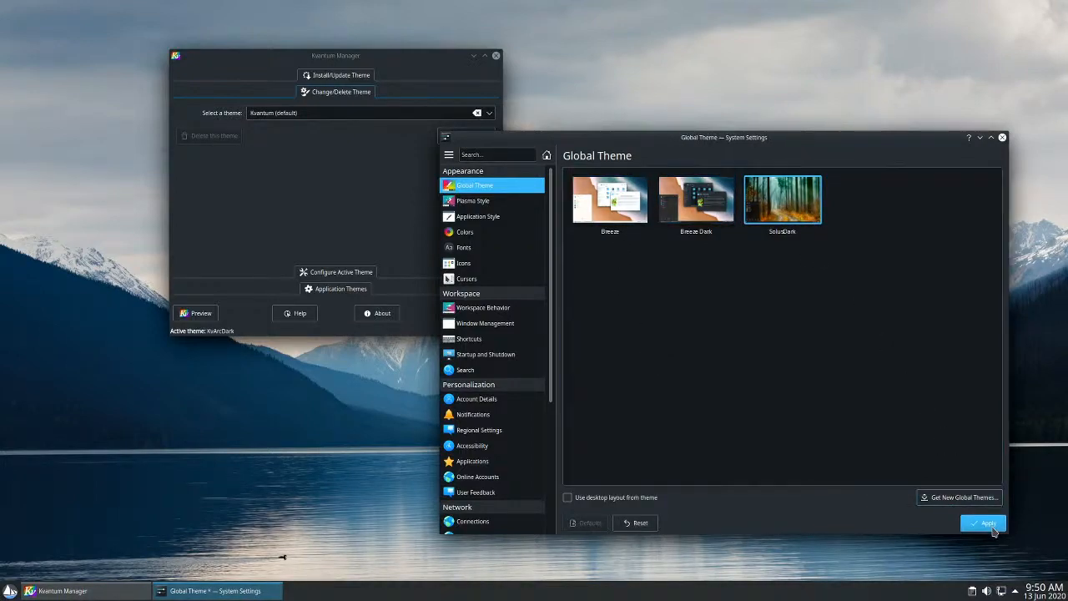
pyautogui.click(988, 523)
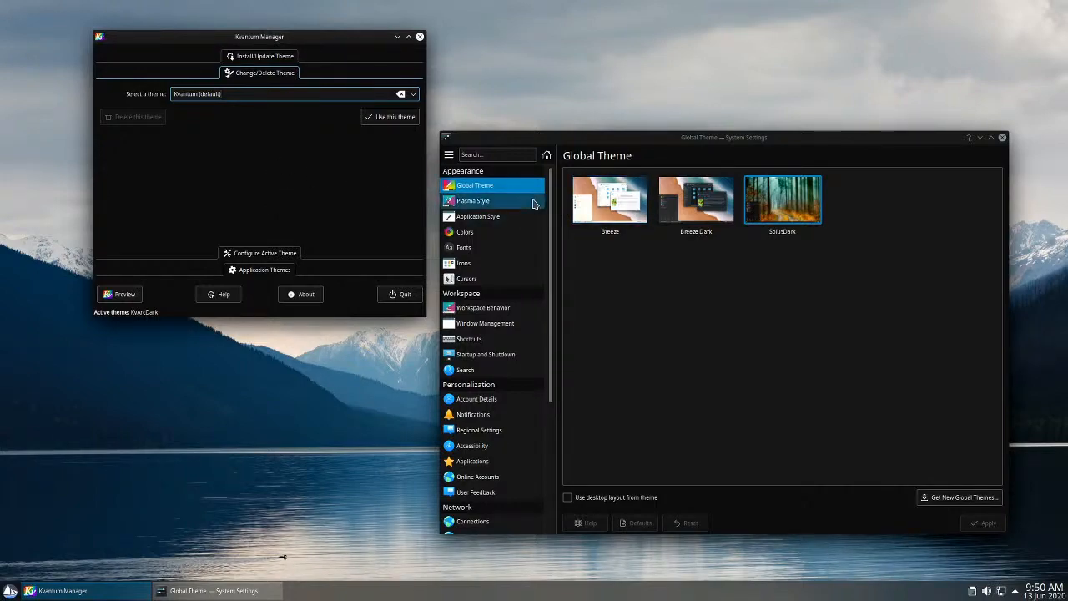
# Step: Reapply the kvantum widget style on the Application Style page
pyautogui.click(500, 200)
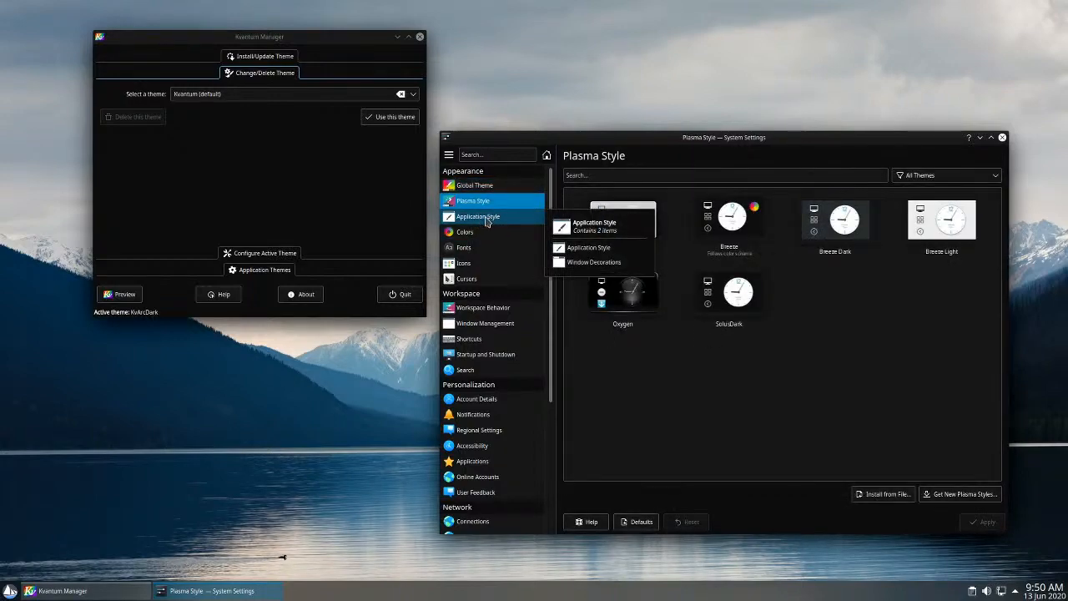
pyautogui.click(474, 218)
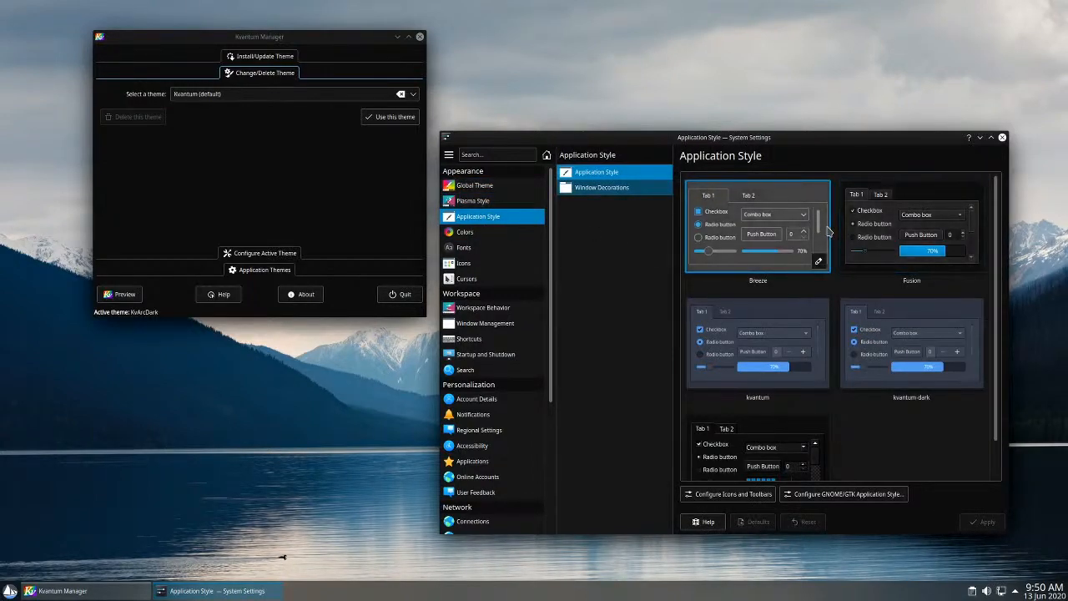
pyautogui.scroll(-1, 884, 430)
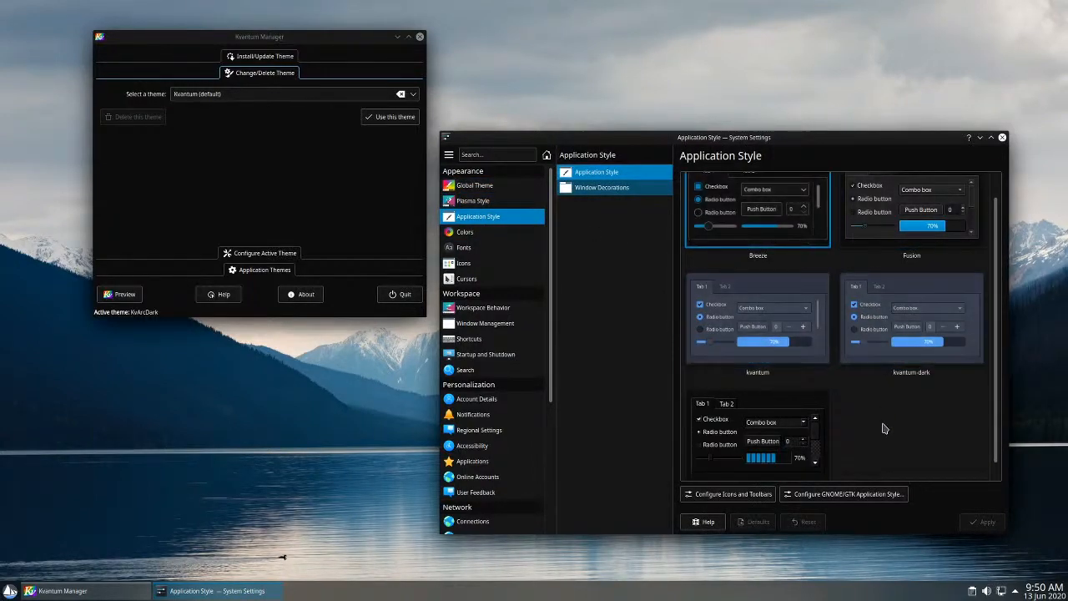
pyautogui.click(603, 188)
pyautogui.click(586, 174)
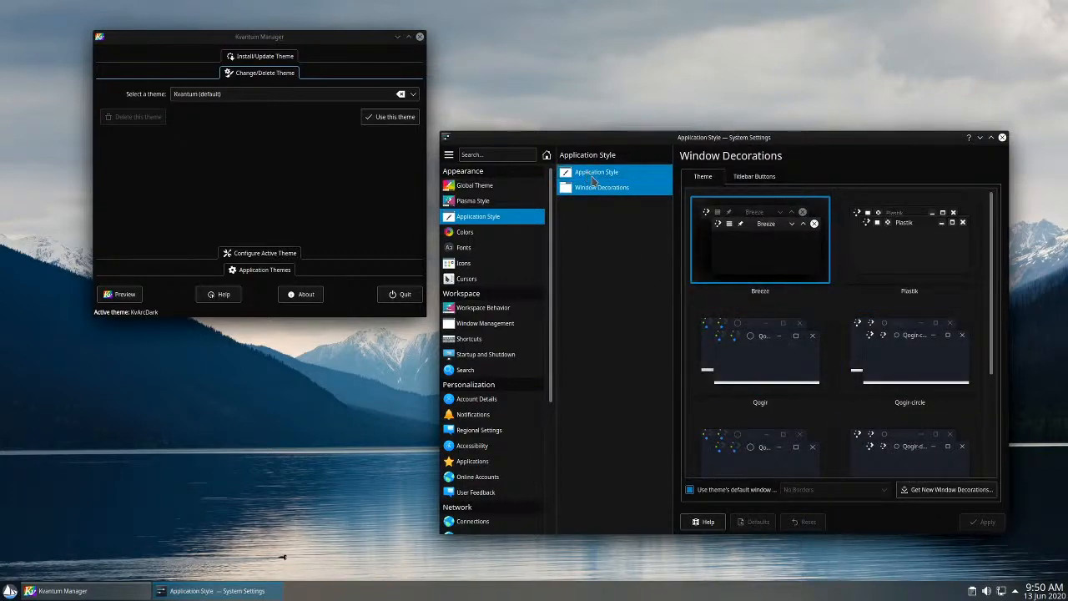
pyautogui.click(727, 341)
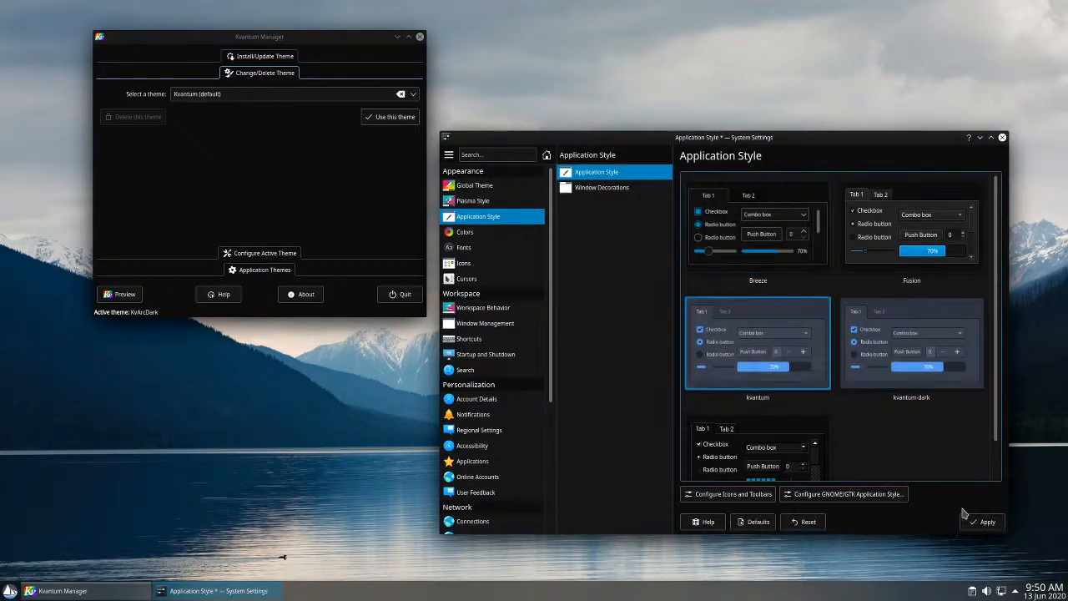
pyautogui.click(983, 524)
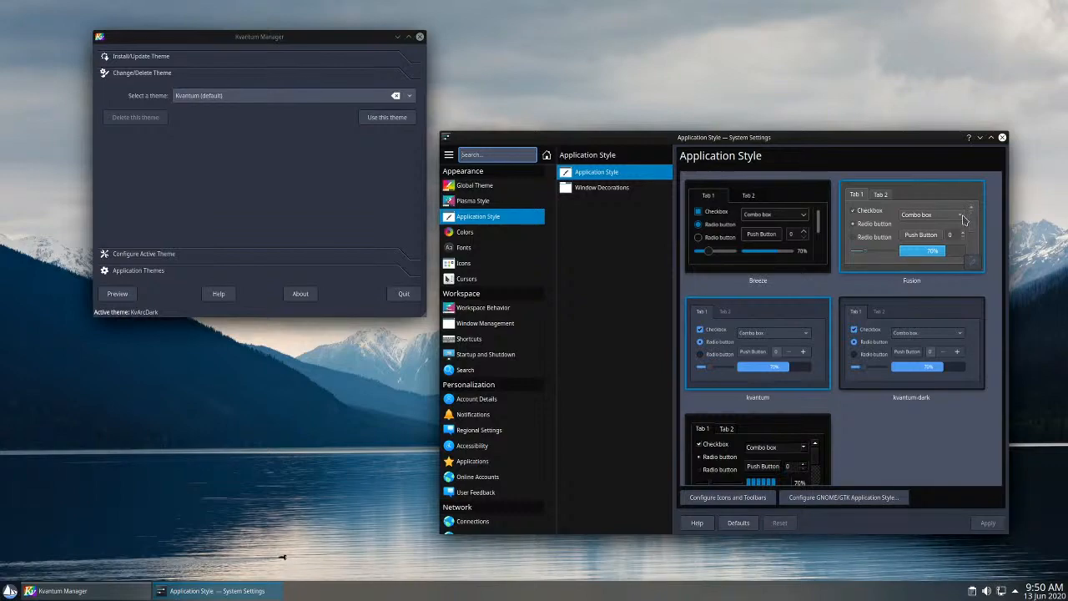
# Step: Apply the Kvantum colour scheme under Colors and close System Settings
pyautogui.click(466, 233)
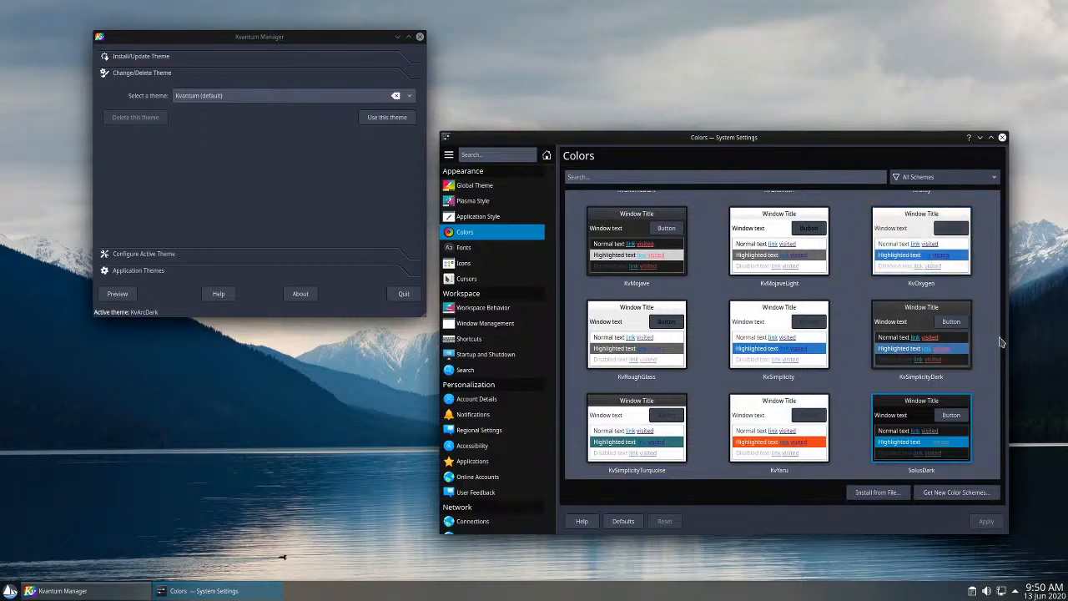
pyautogui.scroll(3, 1005, 451)
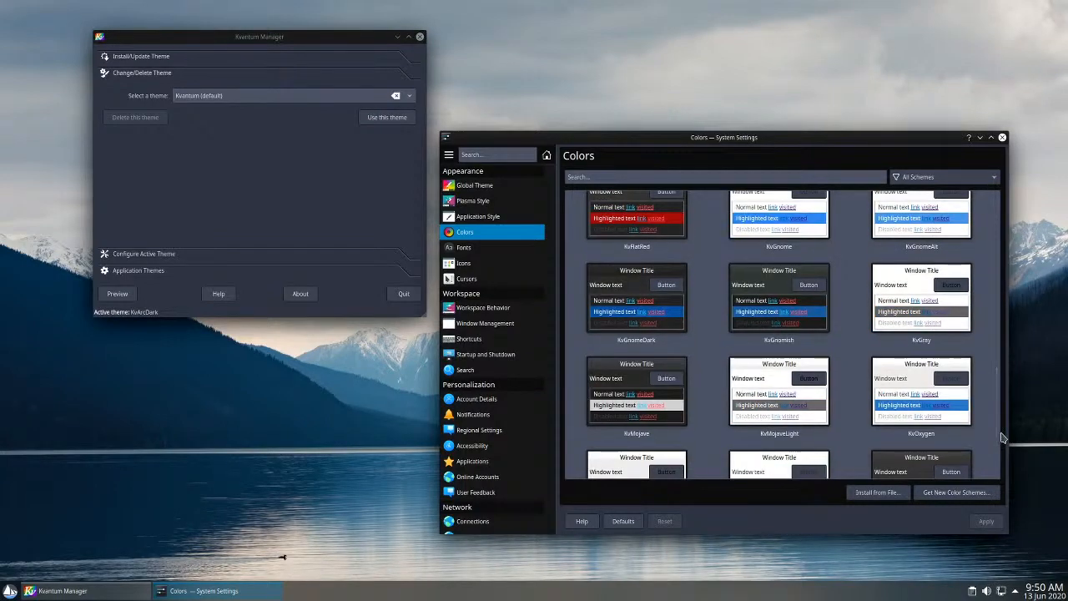
pyautogui.scroll(5, 1005, 317)
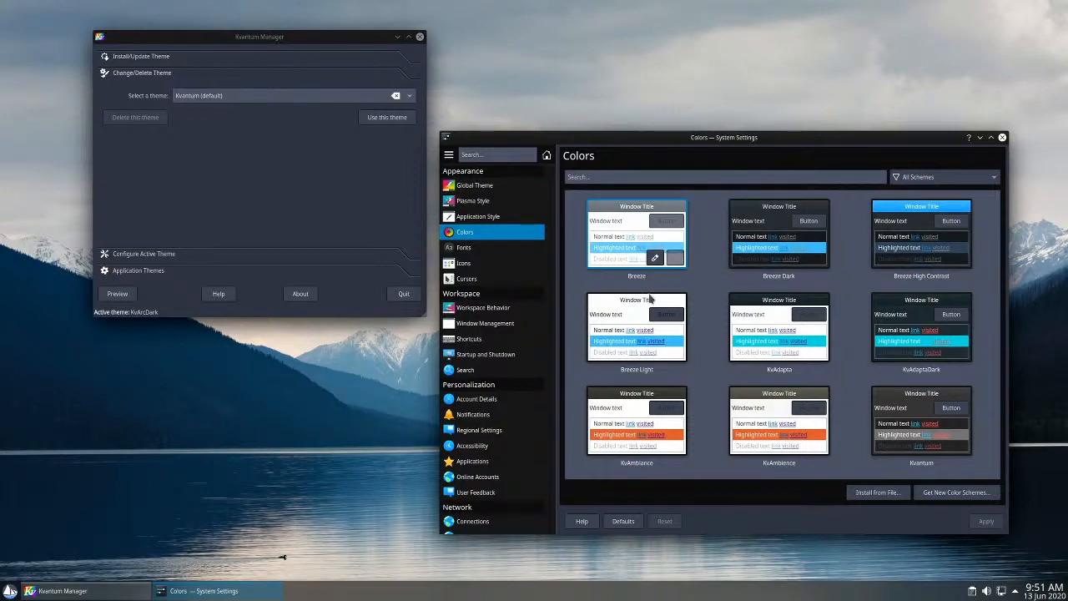
pyautogui.scroll(-1, 899, 307)
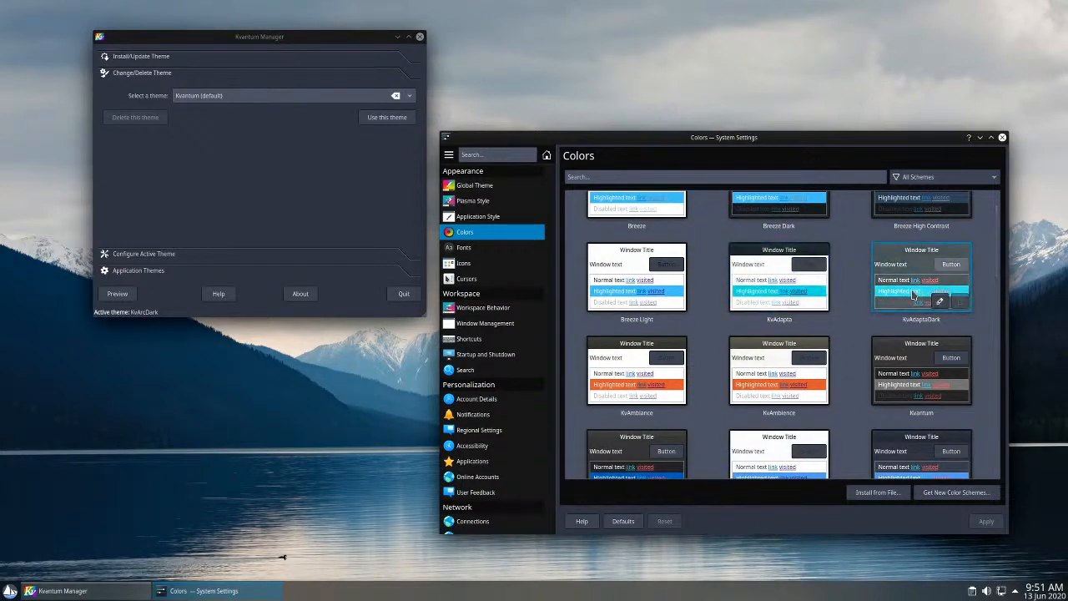
pyautogui.click(926, 375)
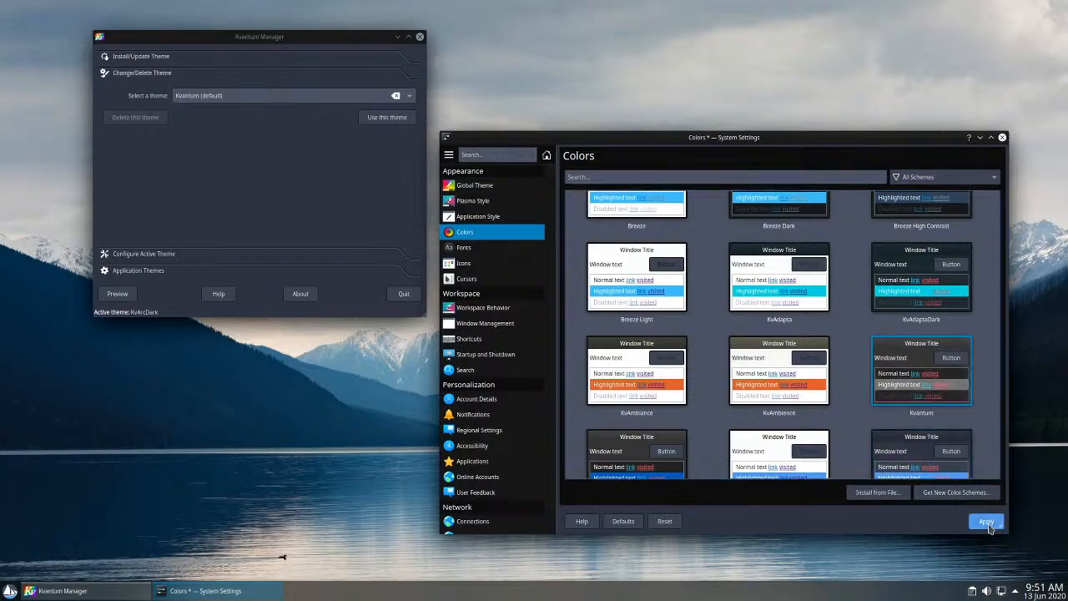
pyautogui.click(985, 521)
pyautogui.scroll(-1, 749, 440)
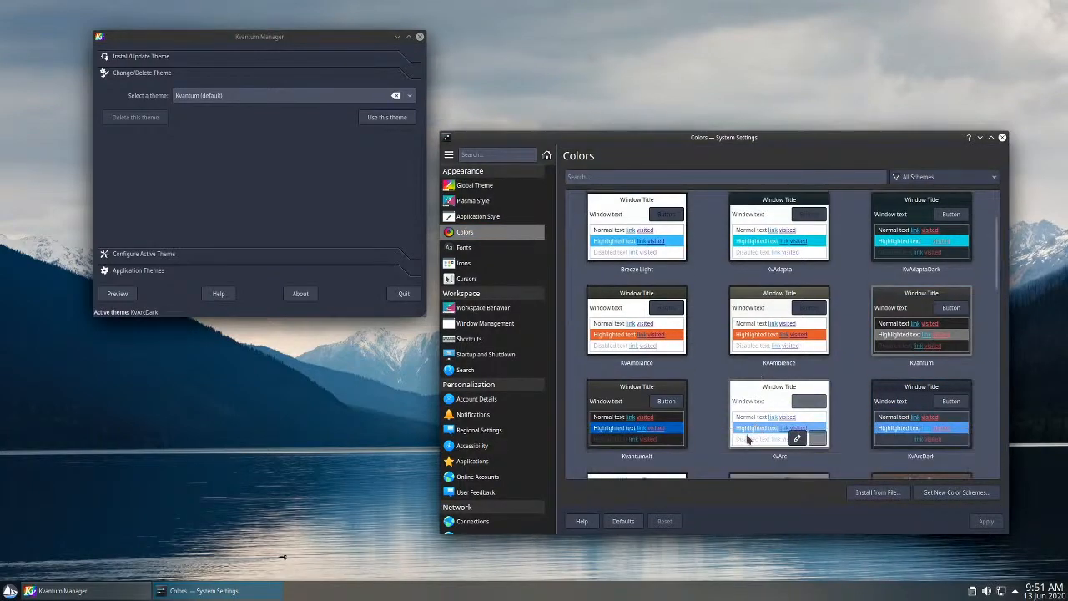
pyautogui.click(1003, 138)
# Step: Centre Kvantum Manager, apply the KvAmbience theme and preview it in Dolphin
pyautogui.moveTo(320, 54); pyautogui.dragTo(519, 64)
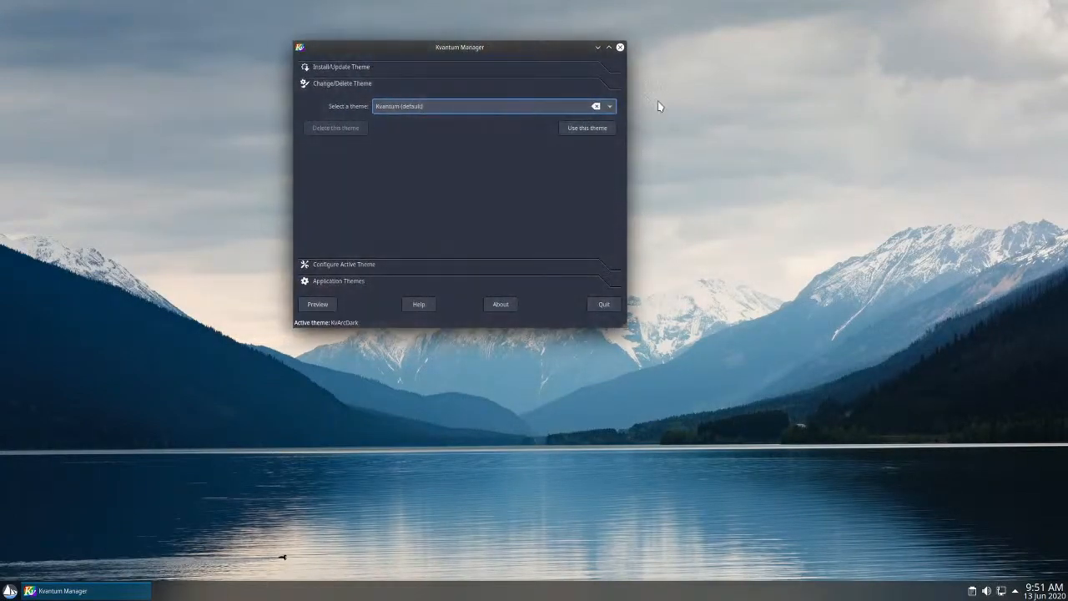
pyautogui.click(610, 106)
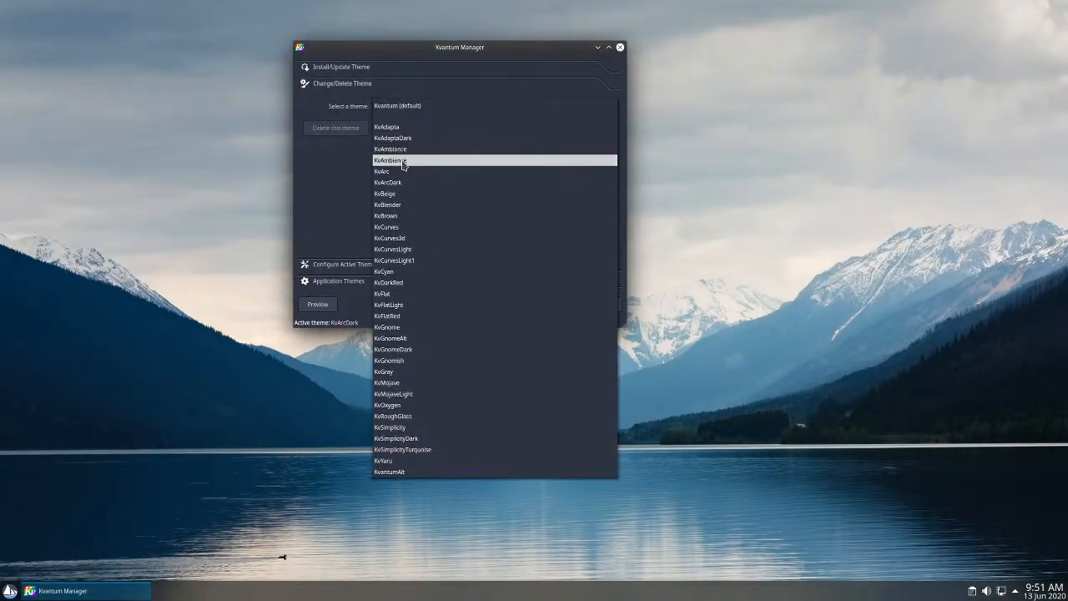
pyautogui.click(403, 161)
pyautogui.click(594, 129)
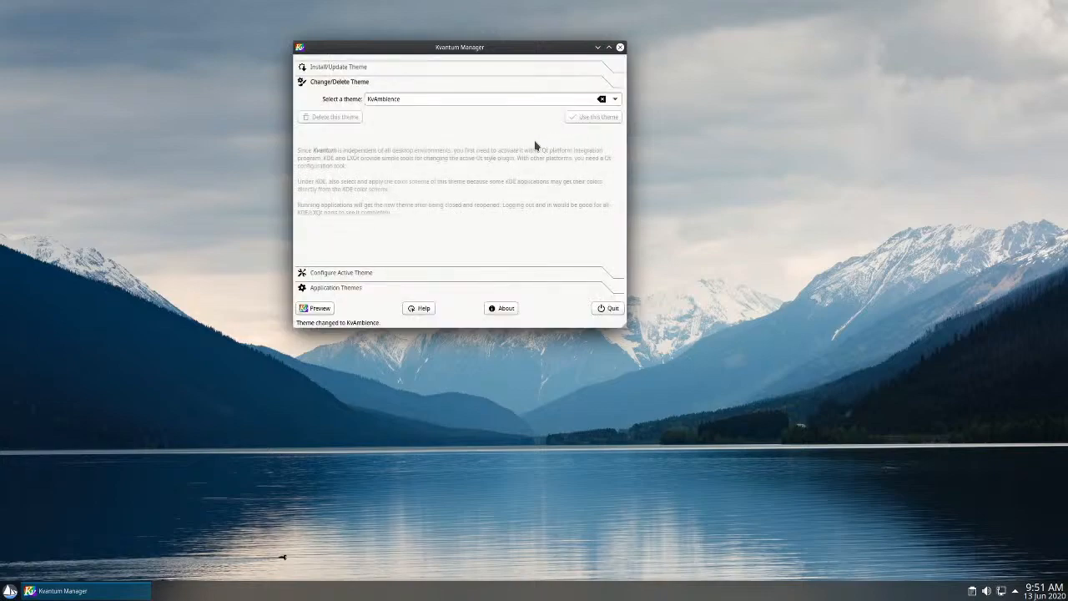
pyautogui.click(10, 591)
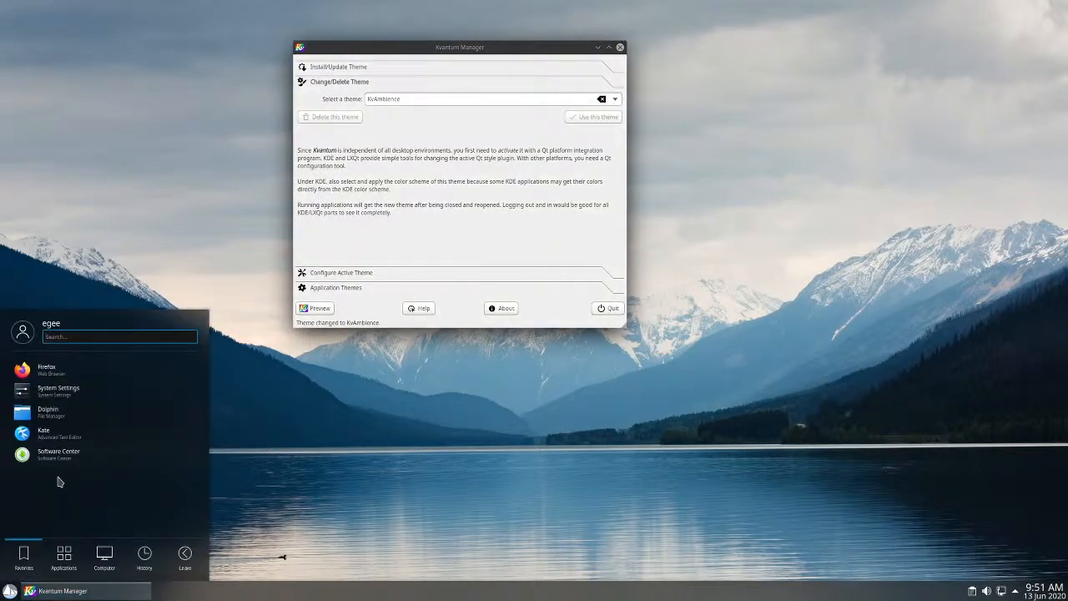
pyautogui.click(48, 420)
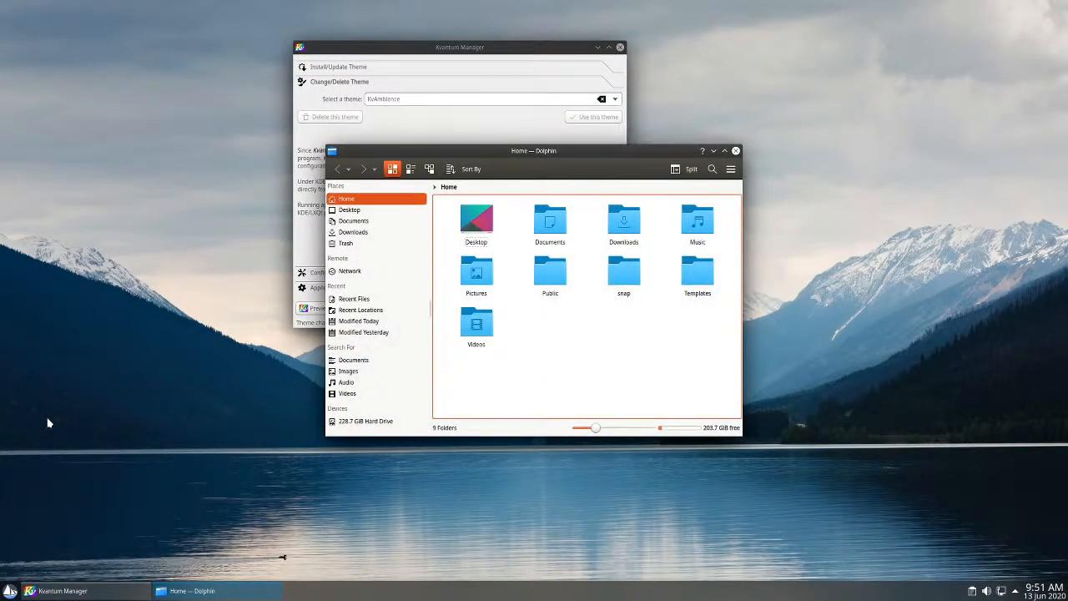
pyautogui.click(736, 151)
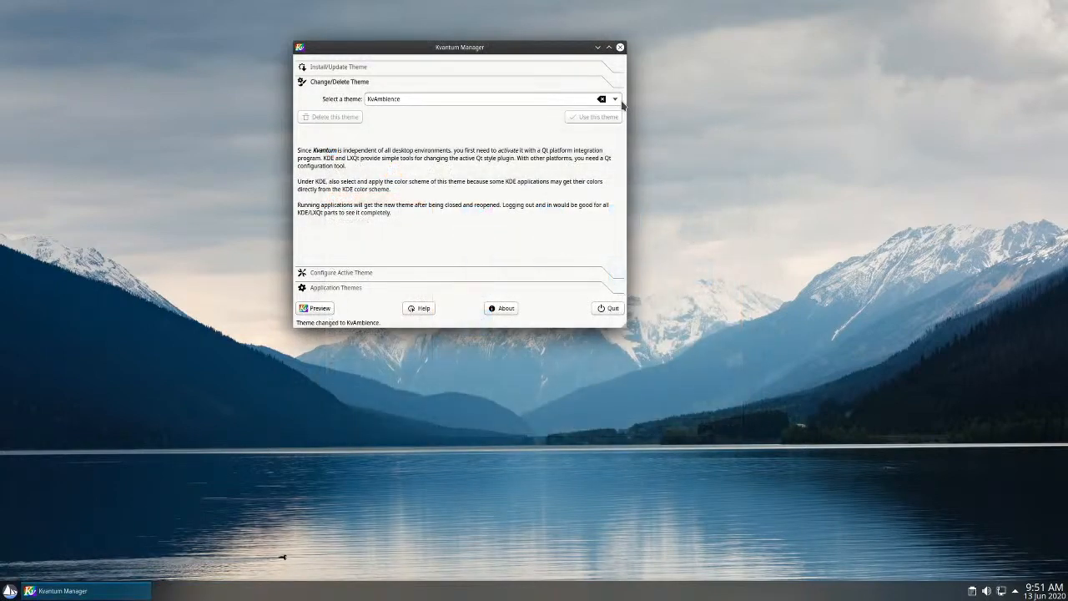
# Step: Switch to the KvFlat theme and check its look in Dolphin
pyautogui.click(619, 99)
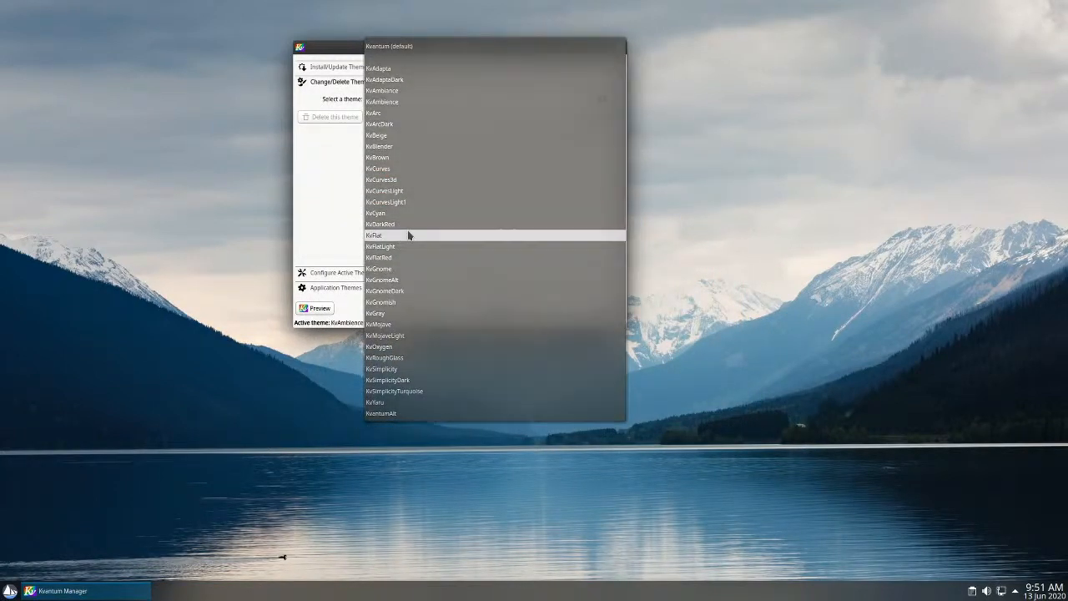
pyautogui.click(408, 235)
pyautogui.click(584, 118)
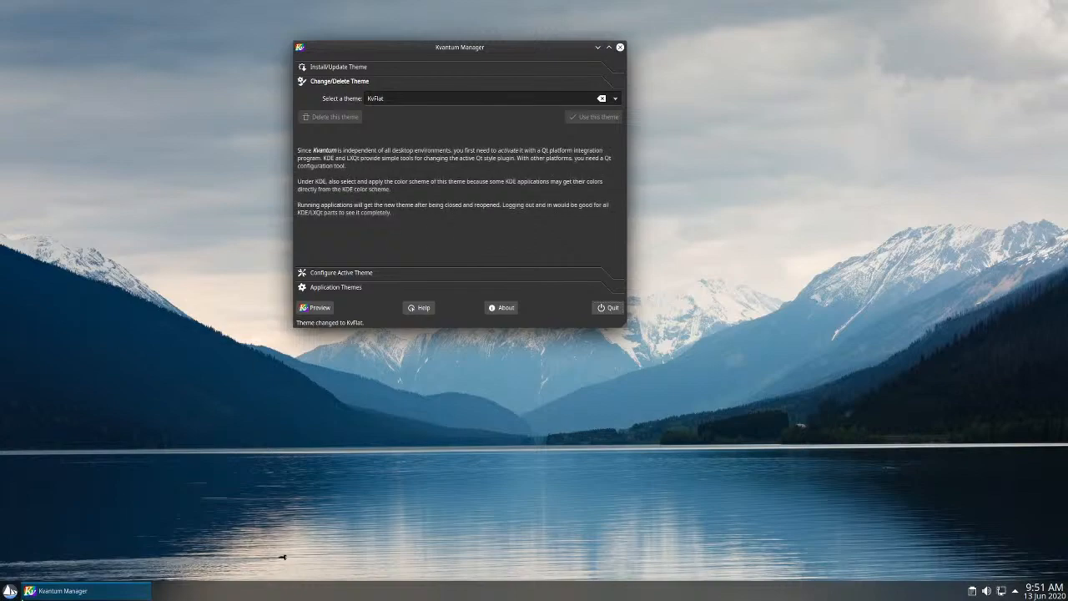
pyautogui.click(10, 591)
pyautogui.click(48, 412)
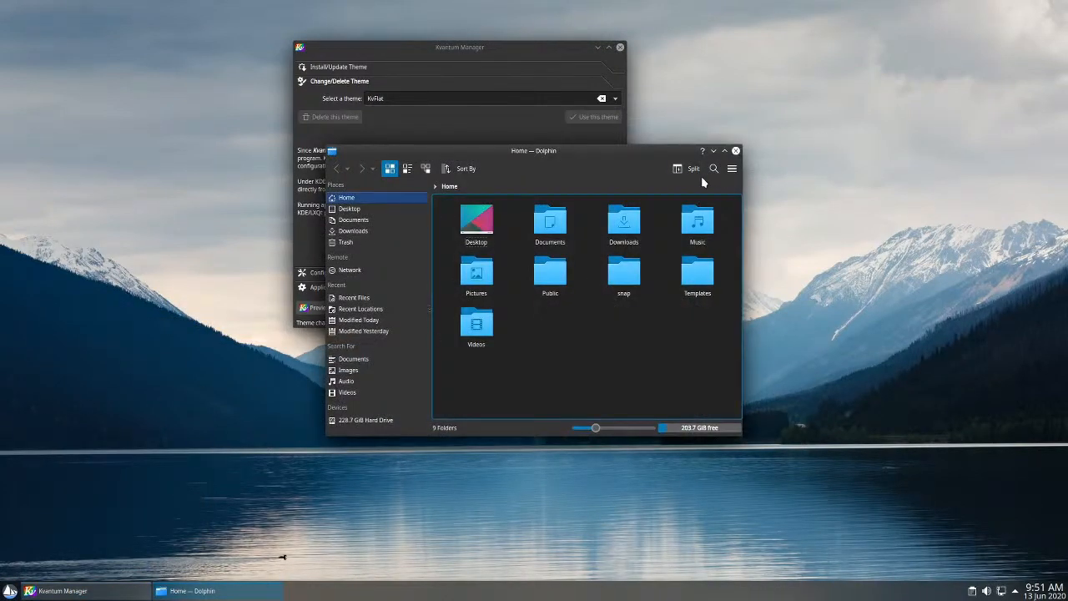
pyautogui.click(735, 151)
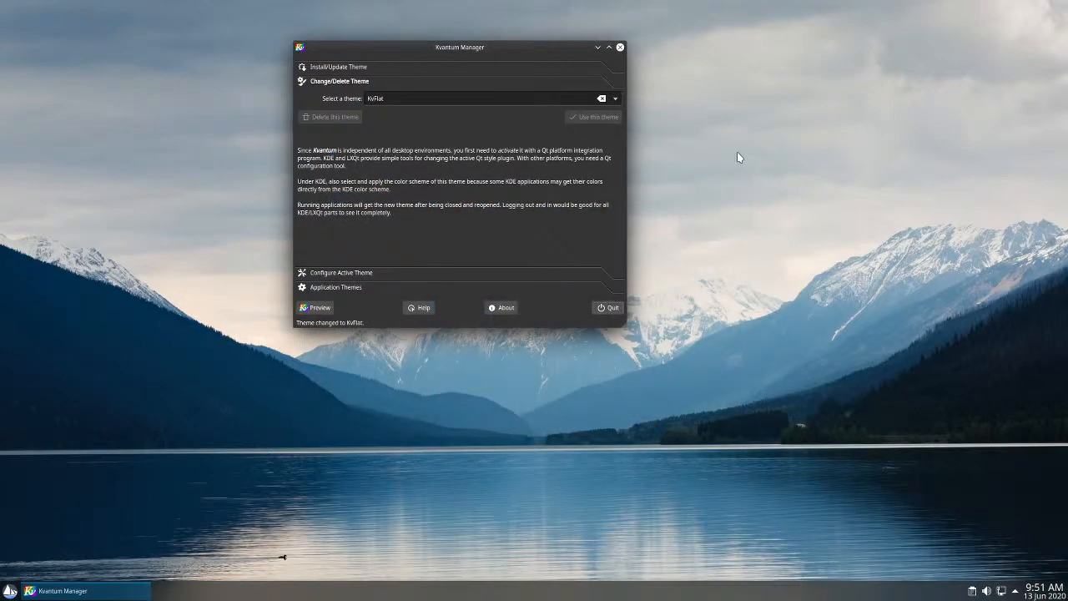
# Step: Apply the KvRoughGlass theme and preview it in Dolphin
pyautogui.click(615, 99)
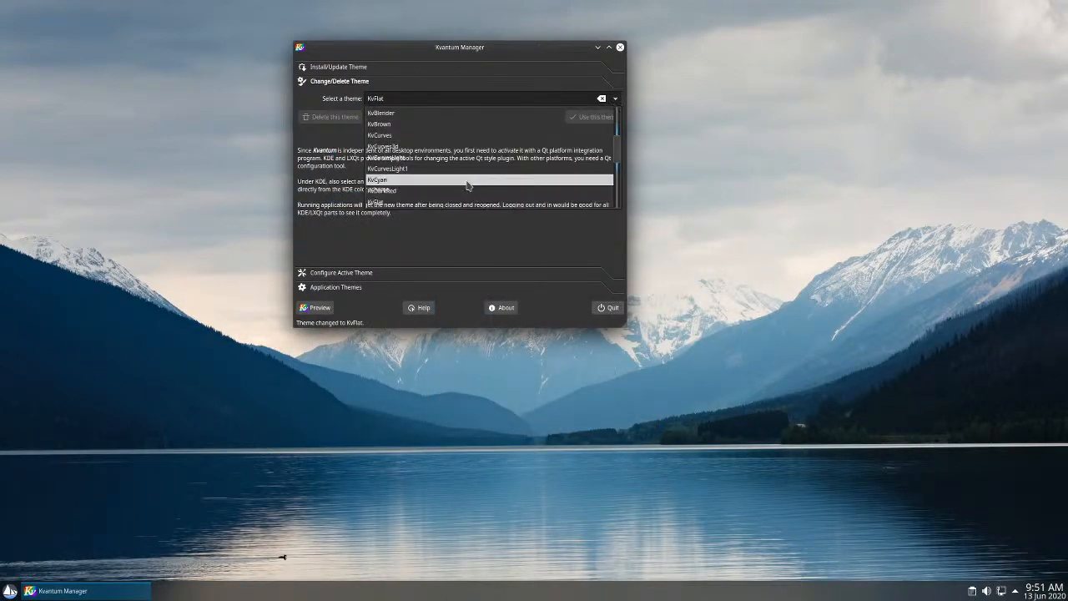
pyautogui.scroll(-1, 500, 158)
pyautogui.scroll(-1, 523, 144)
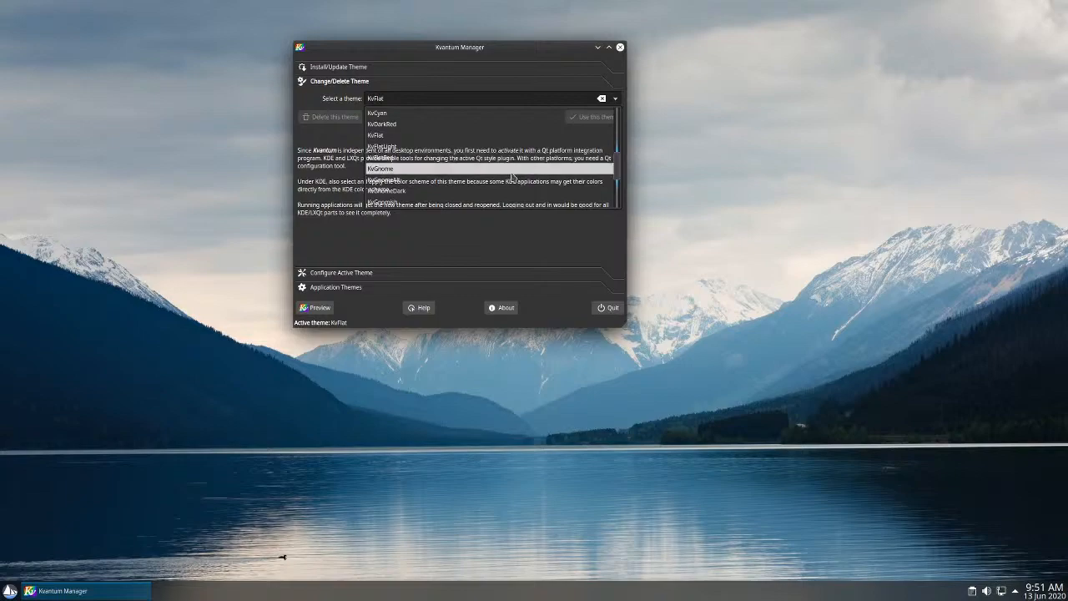
pyautogui.scroll(-3, 505, 192)
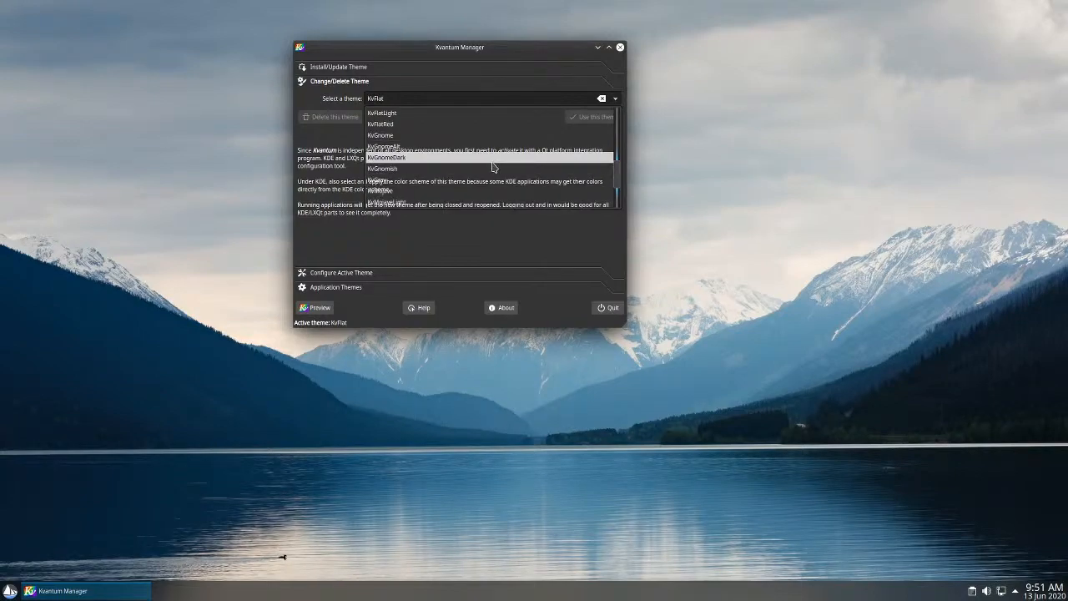
pyautogui.scroll(-3, 493, 168)
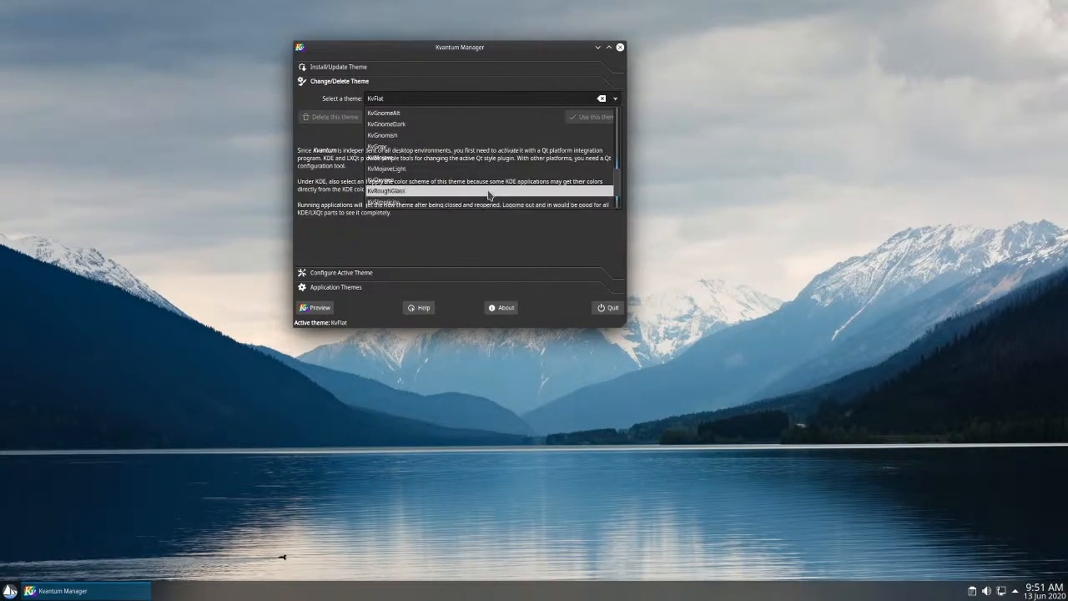
pyautogui.click(477, 190)
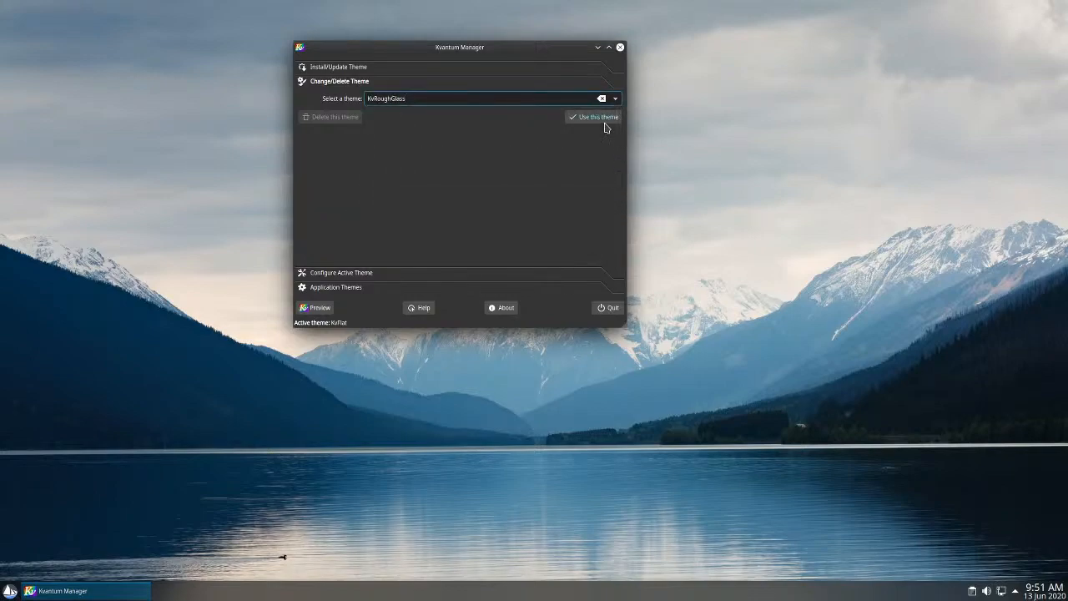
pyautogui.click(605, 123)
pyautogui.moveTo(525, 48); pyautogui.dragTo(613, 64)
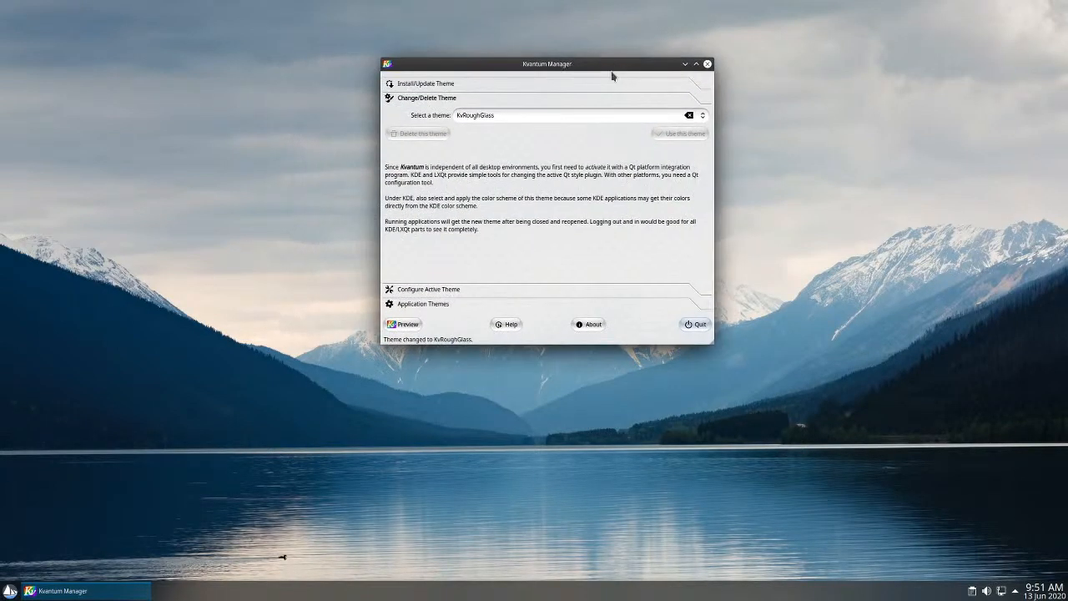
pyautogui.click(9, 591)
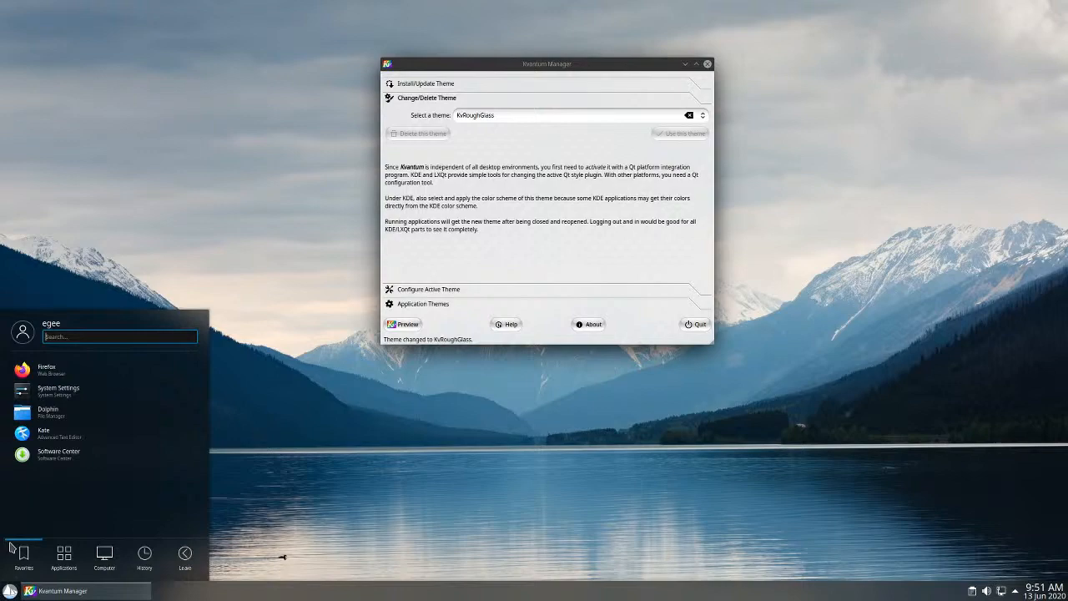
pyautogui.click(35, 413)
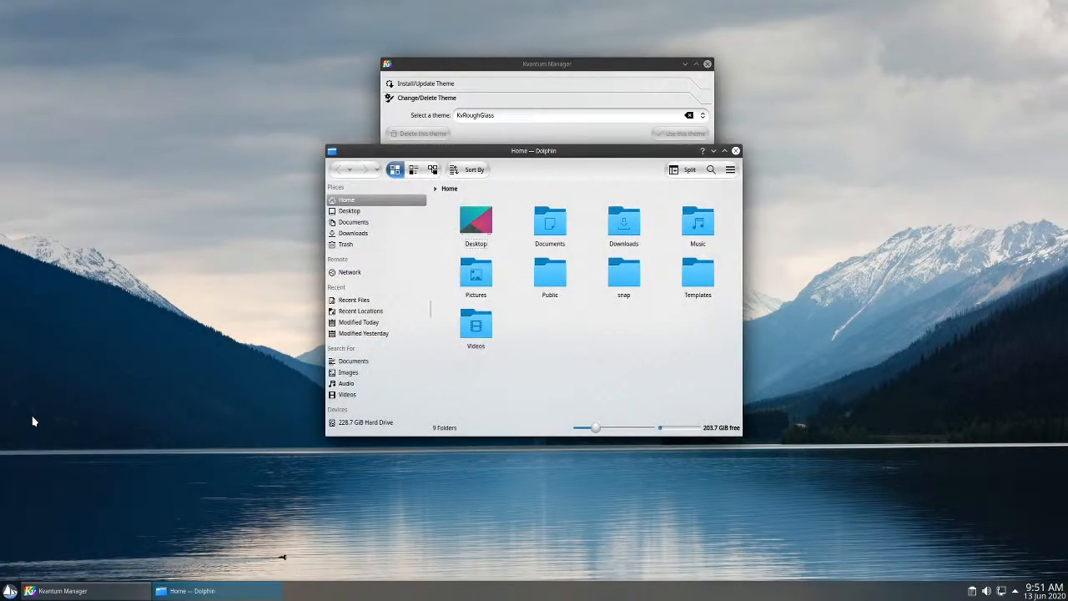
pyautogui.click(735, 150)
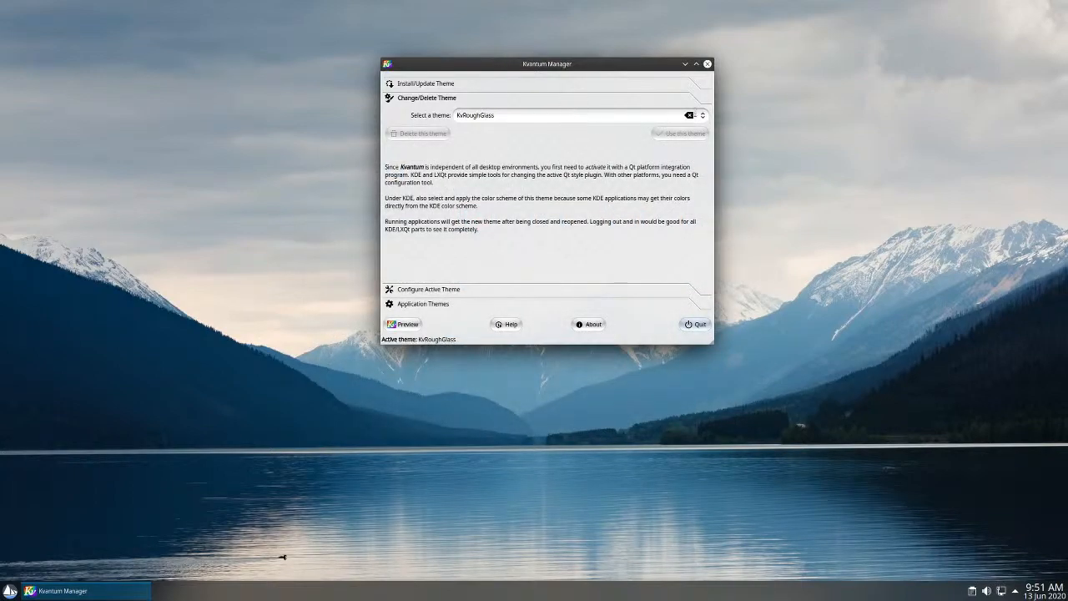
# Step: Make KvYaru the active theme and reopen Dolphin to see it
pyautogui.click(702, 115)
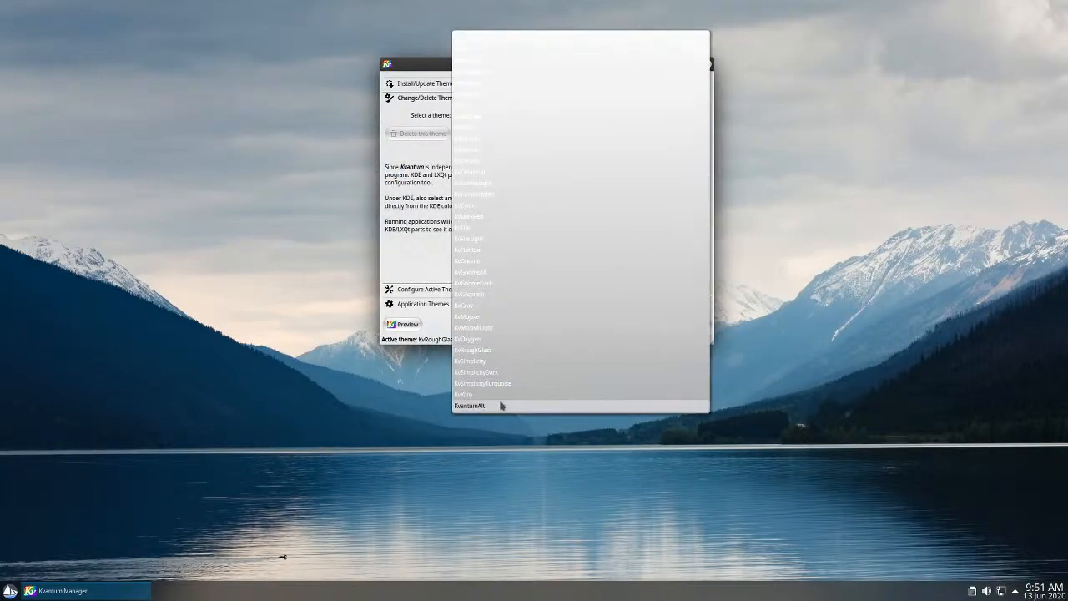
pyautogui.click(499, 395)
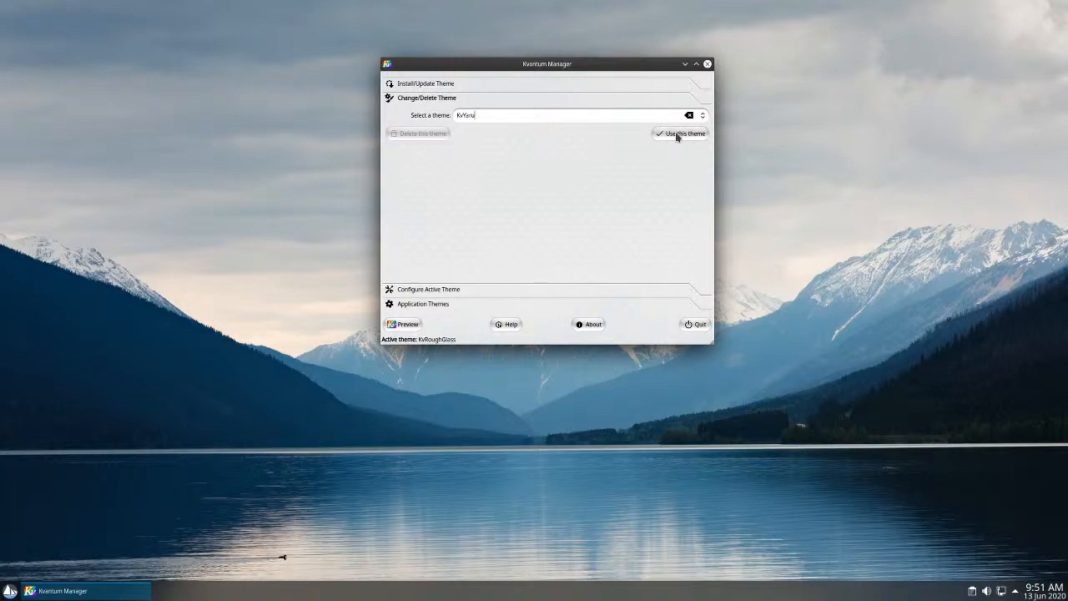
pyautogui.click(677, 139)
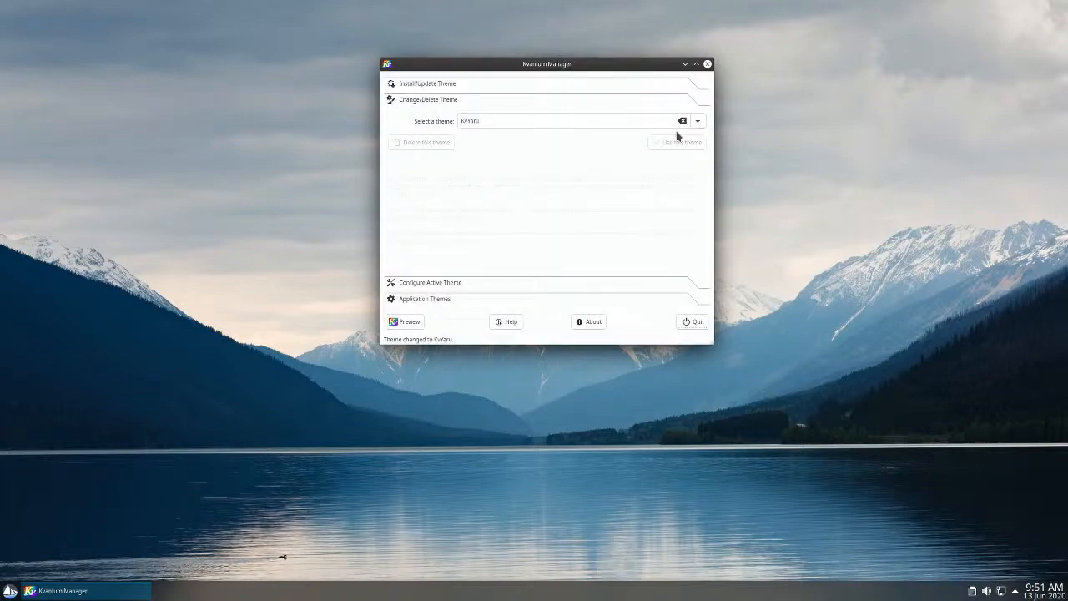
pyautogui.click(10, 591)
pyautogui.click(22, 415)
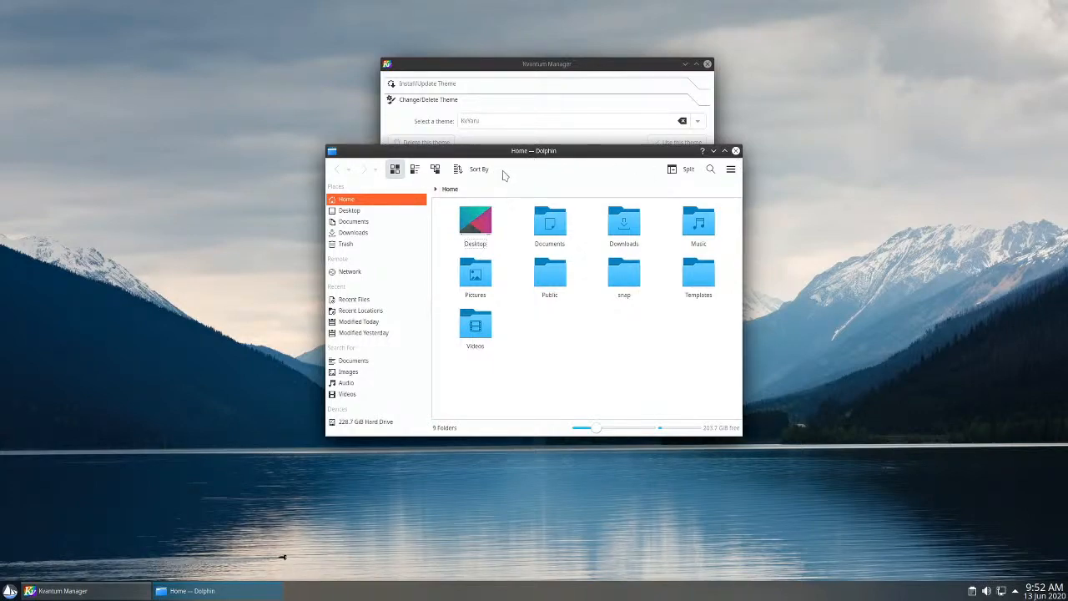
# Step: Tile Dolphin beside Kvantum Manager, reapply Kvantum (default), then close both windows
pyautogui.moveTo(542, 150); pyautogui.dragTo(368, 94)
pyautogui.moveTo(566, 61); pyautogui.dragTo(713, 91)
pyautogui.click(846, 153)
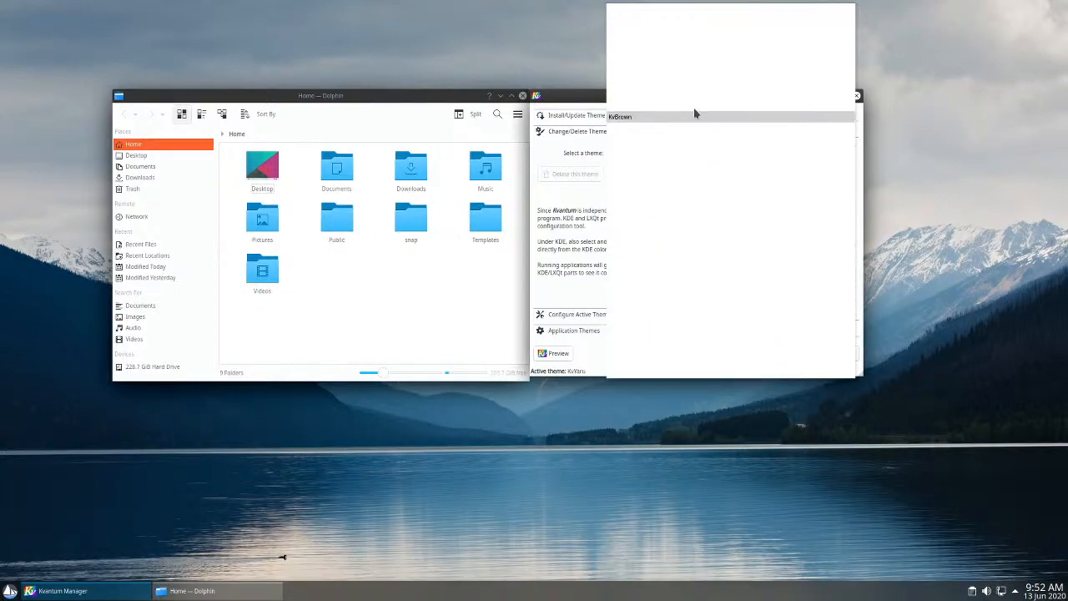
pyautogui.click(692, 8)
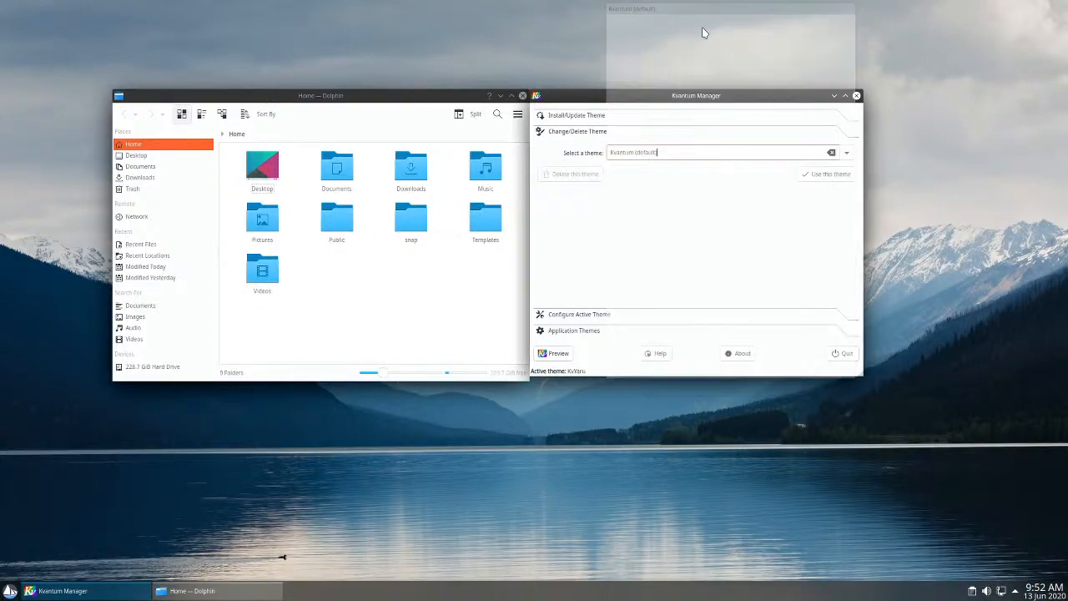
pyautogui.click(822, 174)
pyautogui.click(856, 95)
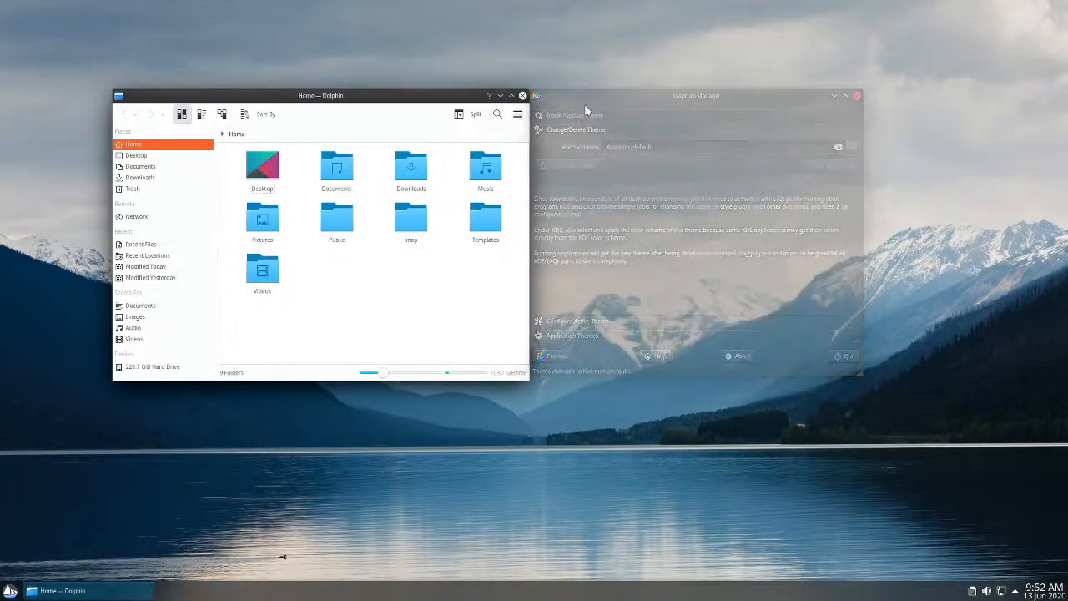
pyautogui.click(523, 95)
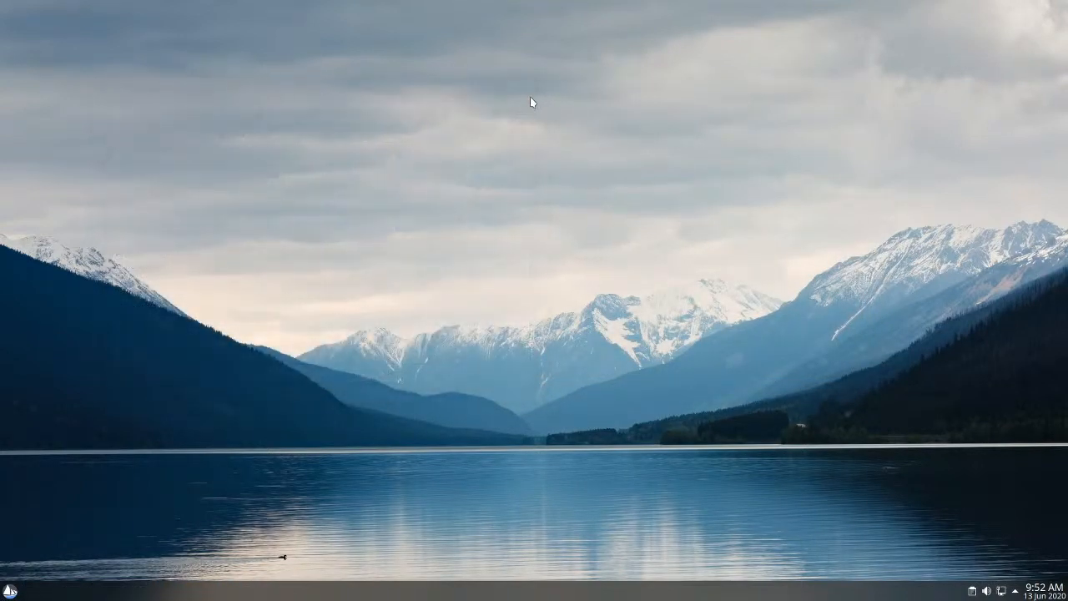
# Step: Launch System Settings via the 'set' search and go to the Global Theme page
pyautogui.press('super')
pyautogui.write('set')
pyautogui.press('Return')
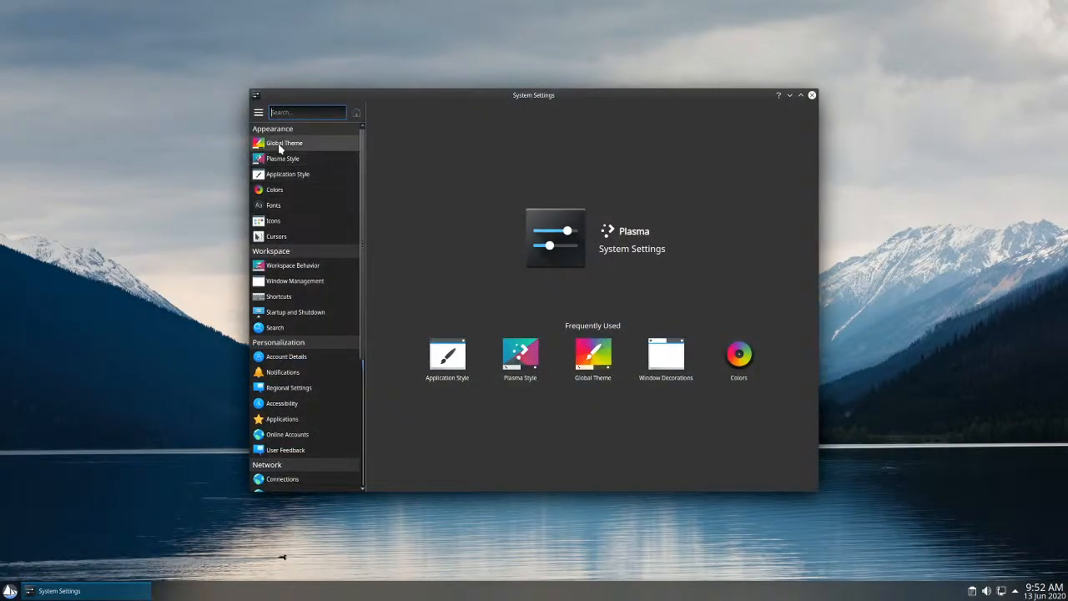
pyautogui.click(280, 143)
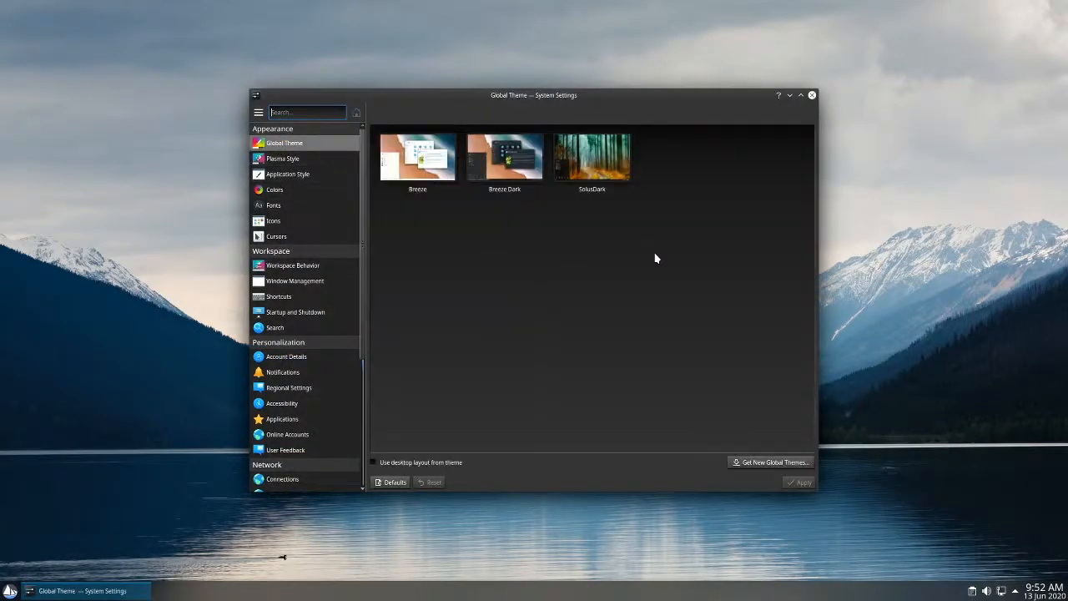
# Step: In Get New Global Themes, search 'c' and scroll down to the Qogir card
pyautogui.click(781, 461)
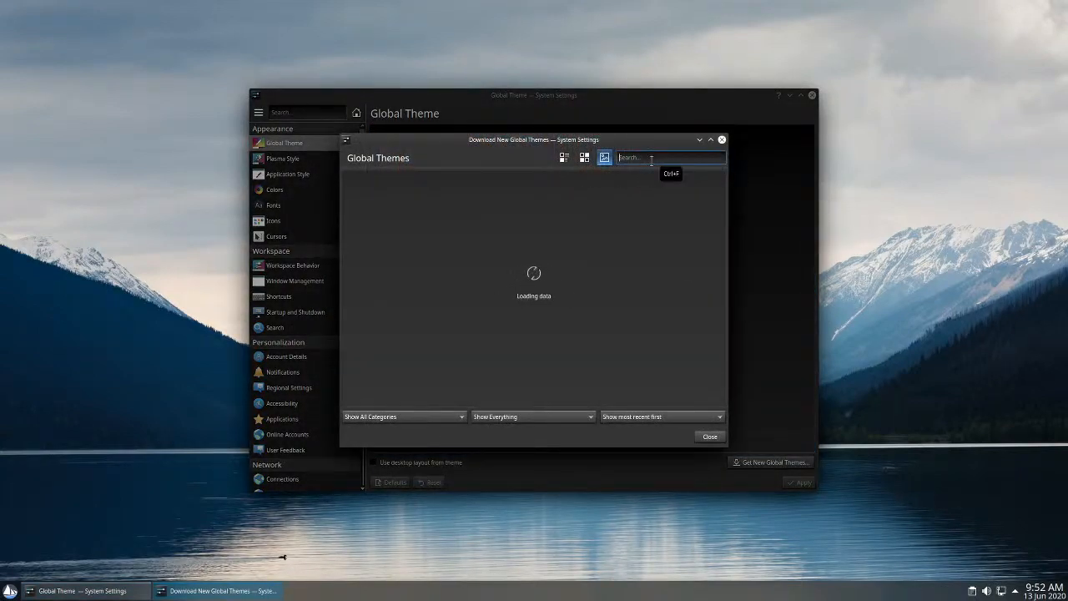
pyautogui.write('c')
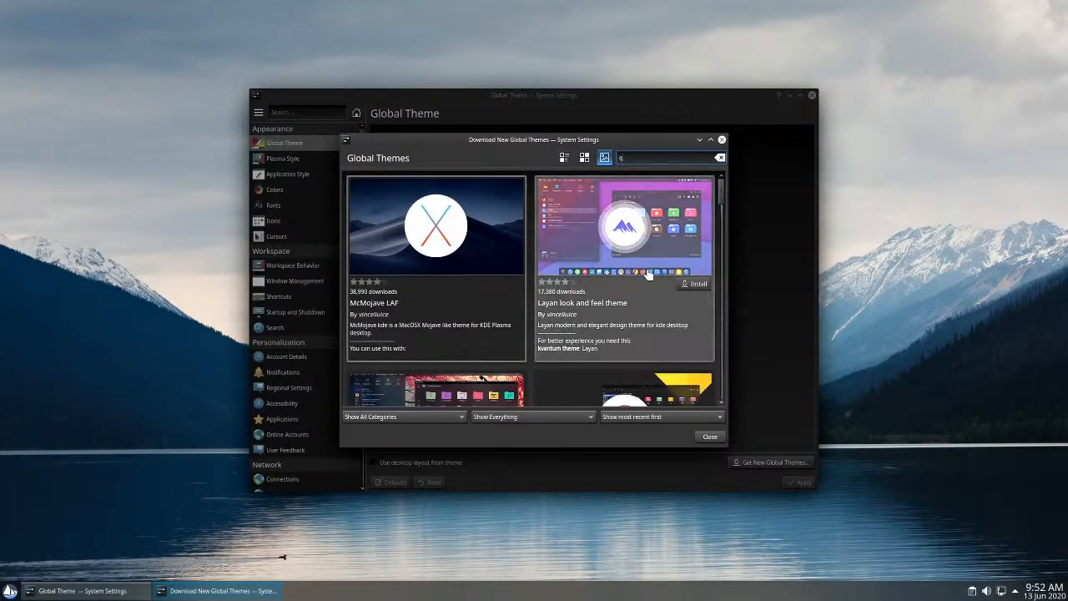
pyautogui.scroll(-1, 621, 242)
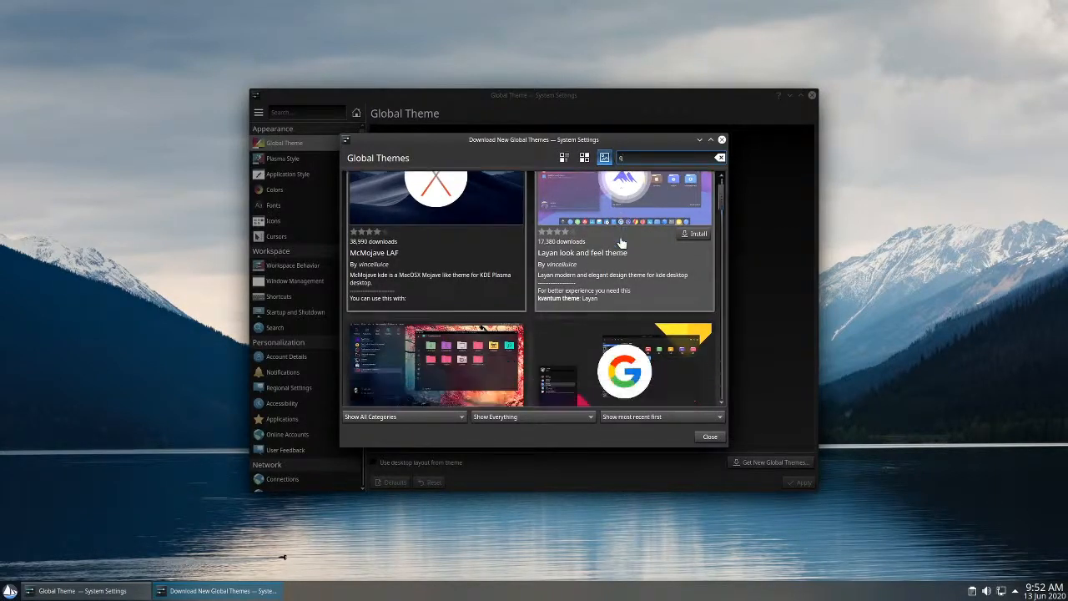
pyautogui.scroll(-3, 621, 242)
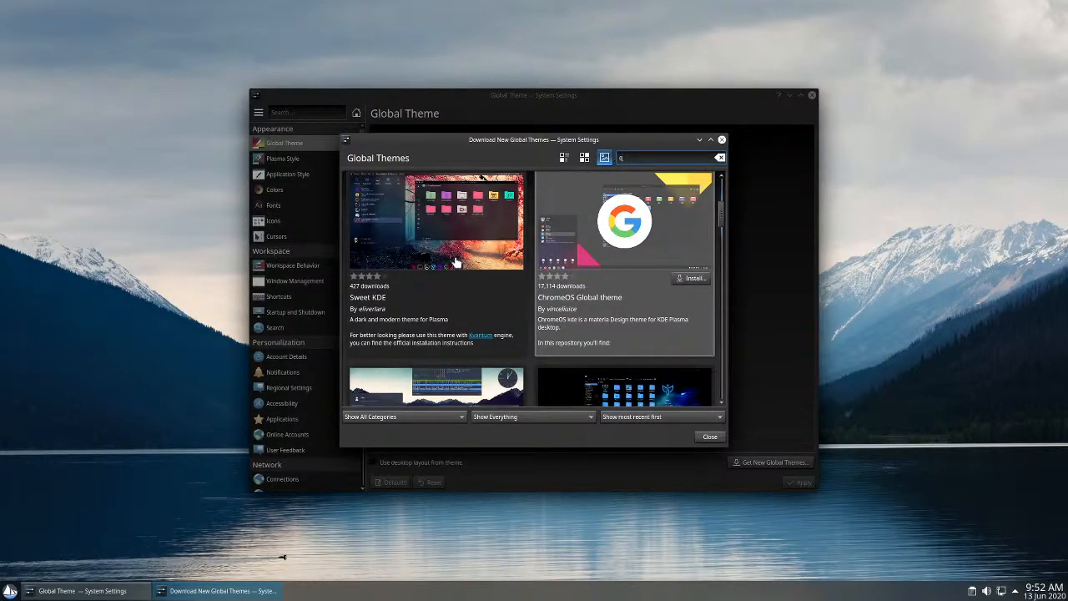
pyautogui.scroll(-3, 427, 246)
pyautogui.scroll(-6, 423, 250)
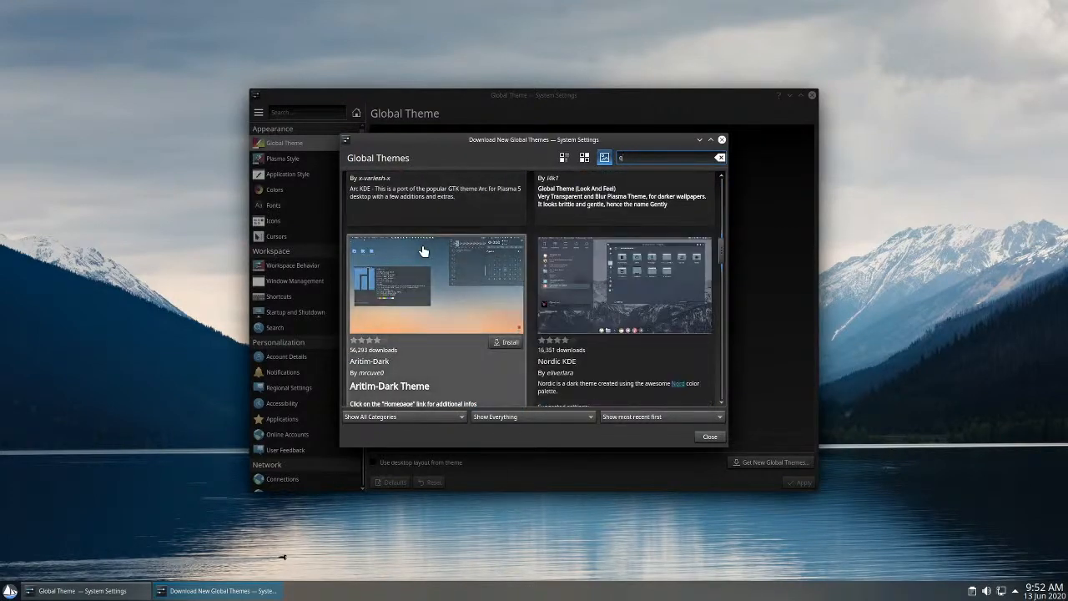
pyautogui.scroll(3, 423, 250)
pyautogui.scroll(-6, 421, 267)
pyautogui.scroll(-6, 418, 275)
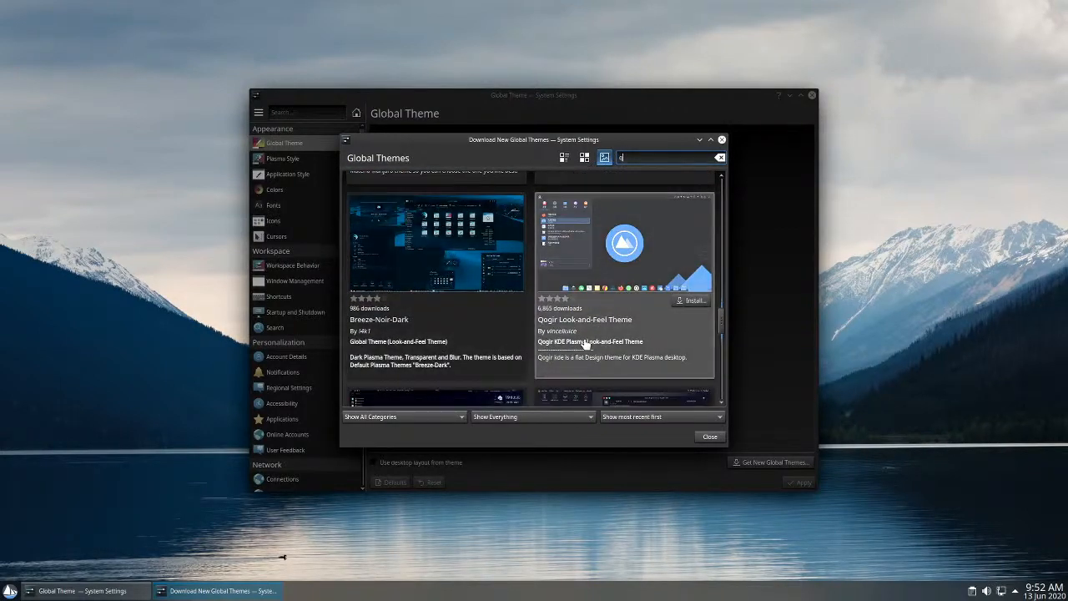
# Step: Install the dark Qogir Look-and-Feel archive, authorising with the account password
pyautogui.click(694, 300)
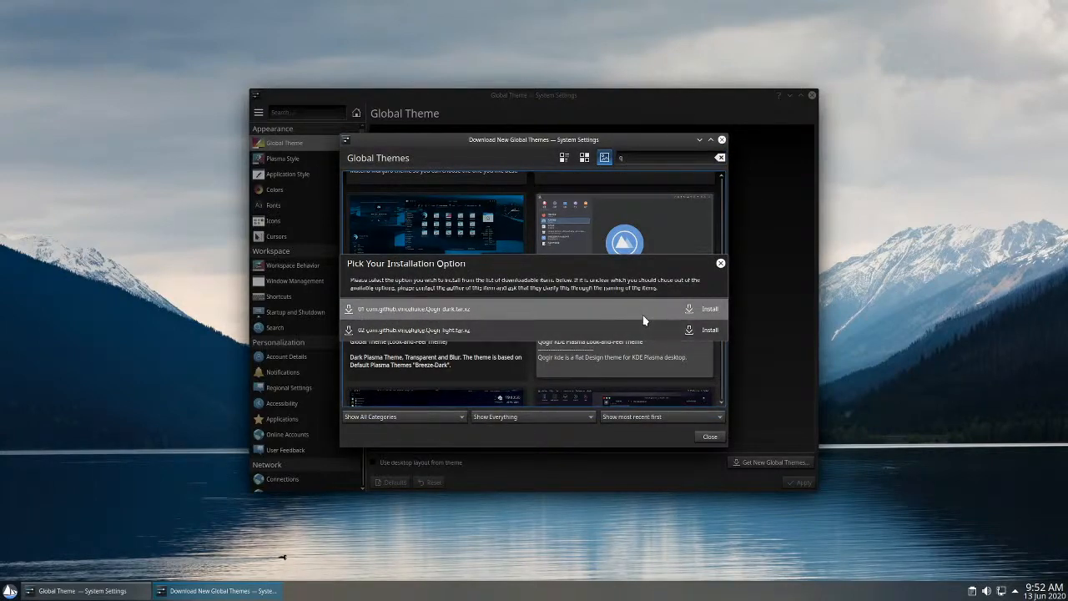
pyautogui.click(708, 308)
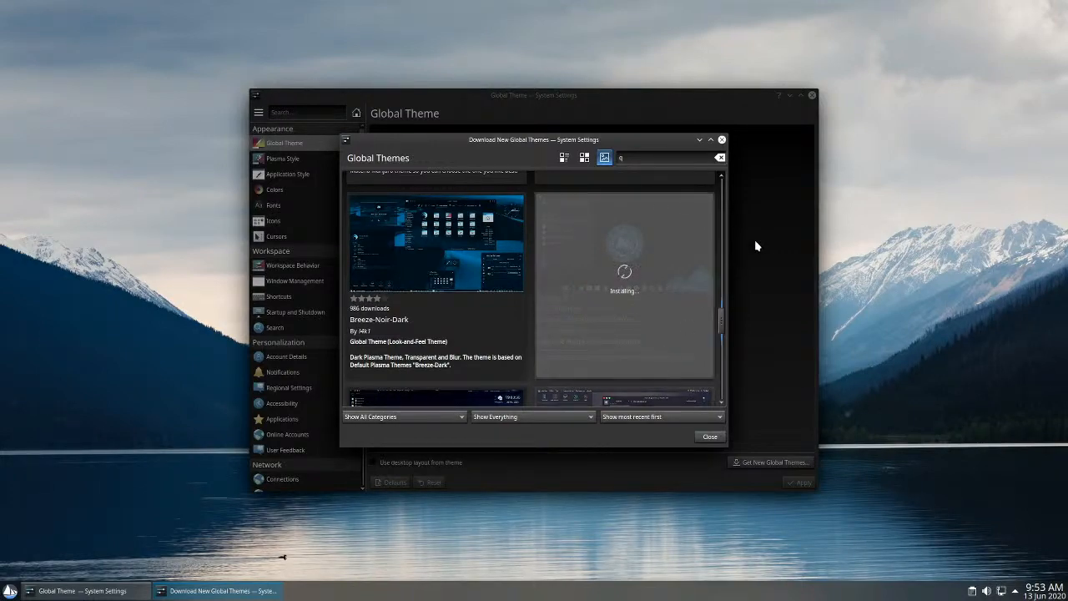
pyautogui.moveTo(598, 144); pyautogui.dragTo(557, 91)
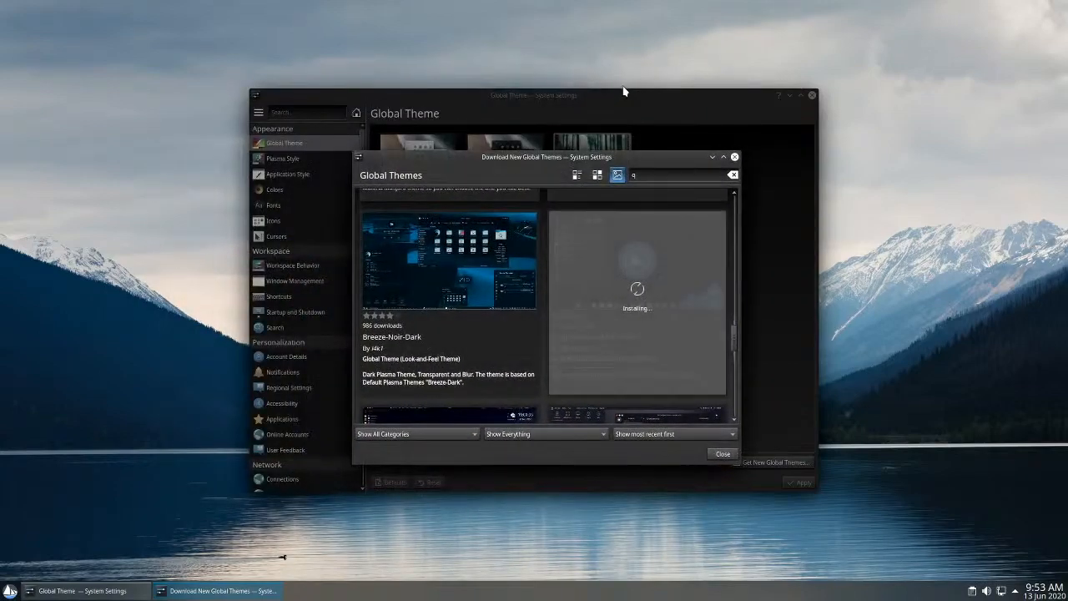
pyautogui.moveTo(624, 91); pyautogui.dragTo(579, 102)
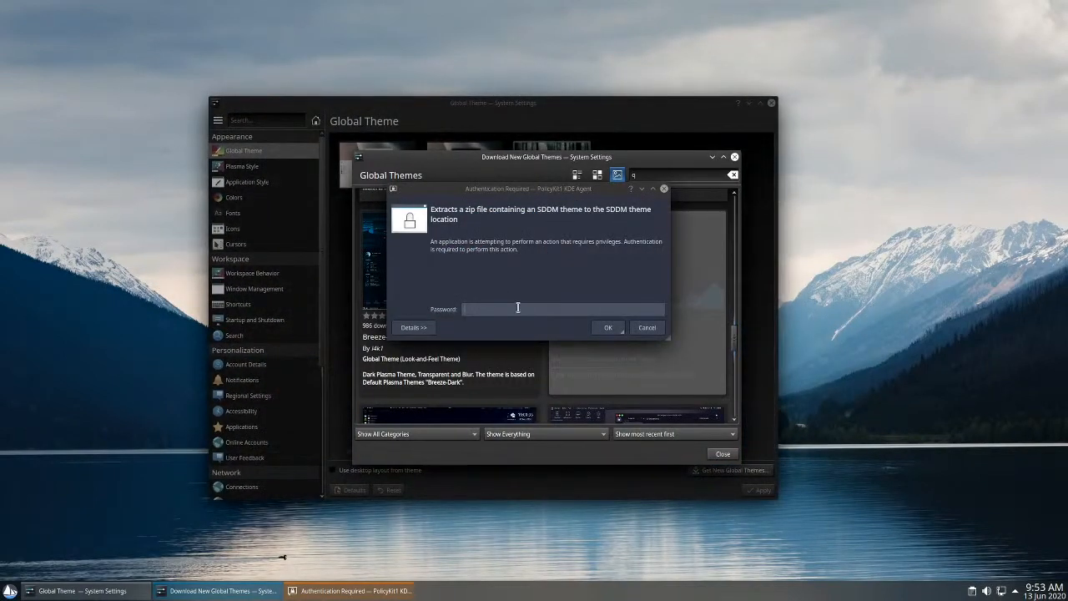
pyautogui.click(518, 306)
pyautogui.press('Return')
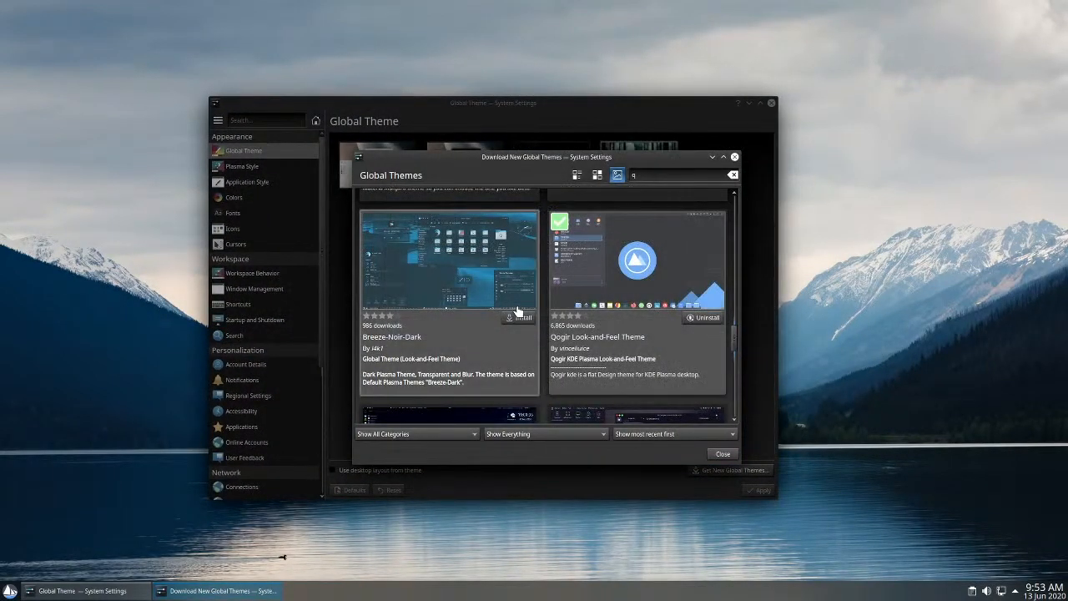
# Step: Launch Steam from the launcher search 'steam'
pyautogui.click(10, 590)
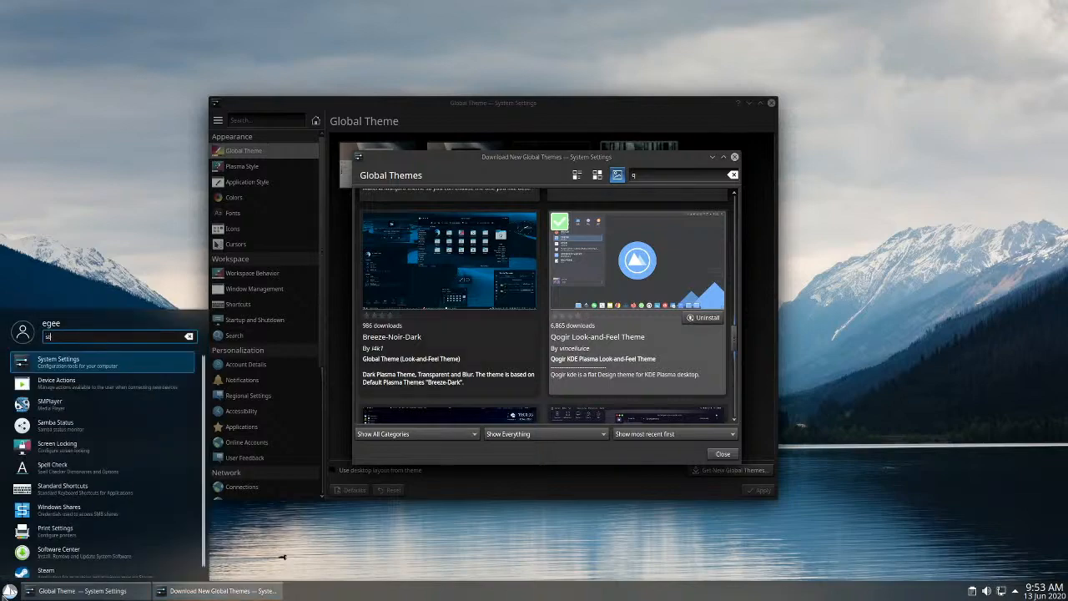
pyautogui.write('steam')
pyautogui.press('Return')
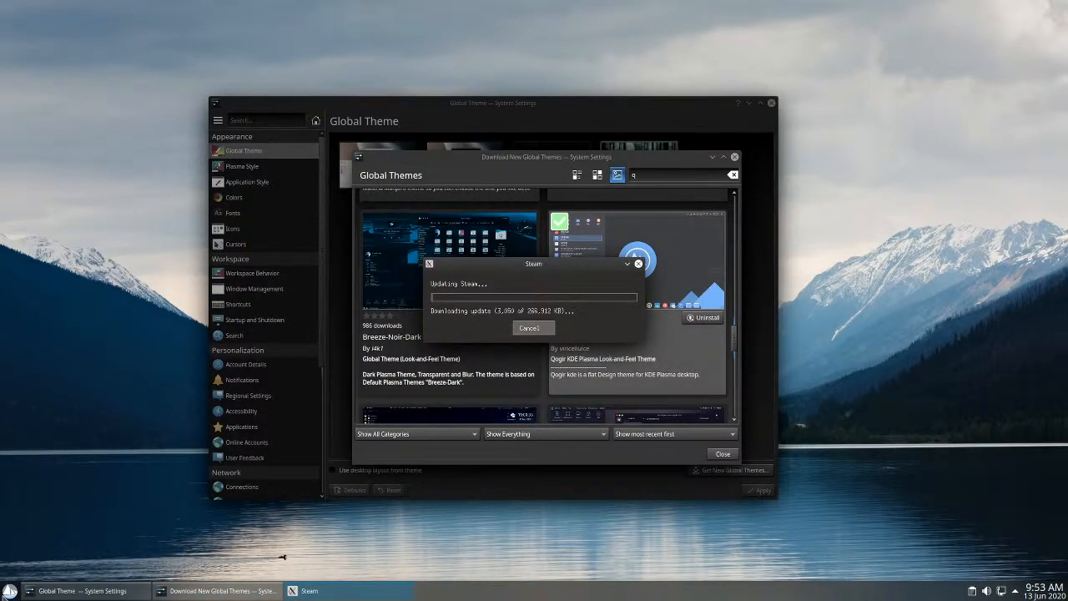
# Step: Launch Lutris from the launcher search 'lut'
pyautogui.click(9, 590)
pyautogui.write('lut')
pyautogui.press('Return')
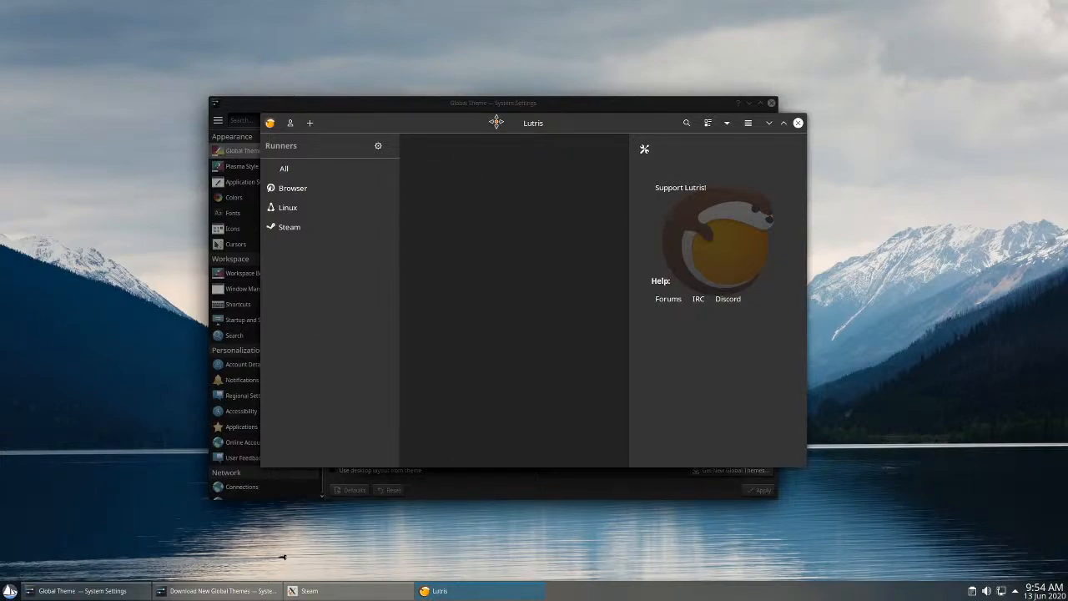
# Step: Drag the Lutris window down and to the right, off the theme catalogue
pyautogui.moveTo(493, 122)
pyautogui.mouseDown()
pyautogui.moveTo(500, 143)
pyautogui.moveTo(472, 30)
pyautogui.moveTo(489, 55)
pyautogui.moveTo(386, 39)
pyautogui.moveTo(369, 150)
pyautogui.moveTo(538, 40)
pyautogui.moveTo(507, 33)
pyautogui.moveTo(429, 105)
pyautogui.moveTo(541, 67)
pyautogui.moveTo(496, 43)
pyautogui.moveTo(496, 81)
pyautogui.moveTo(408, 92)
pyautogui.moveTo(439, 74)
pyautogui.moveTo(472, 81)
pyautogui.moveTo(480, 108)
pyautogui.mouseUp()
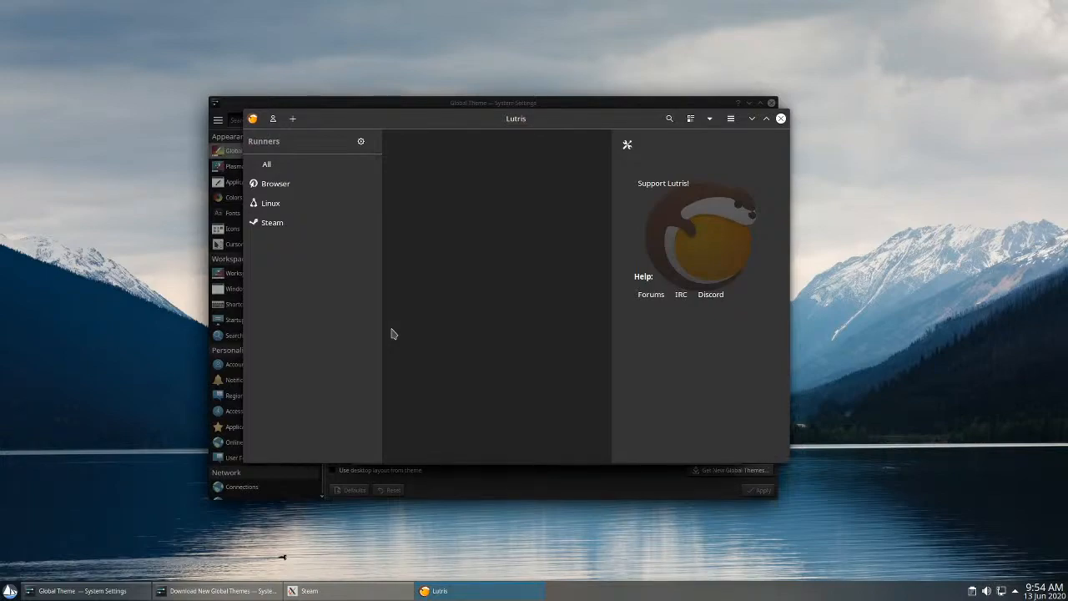
pyautogui.moveTo(389, 126); pyautogui.dragTo(603, 238)
# Step: Close the theme catalogue, select the Qogir dark global theme, and close System Settings
pyautogui.click(526, 168)
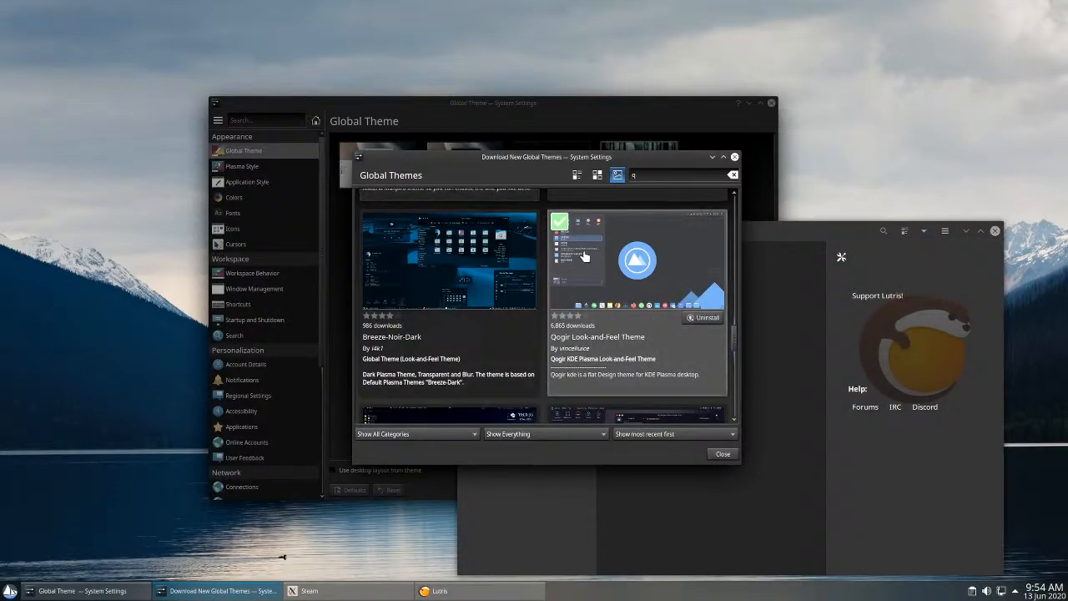
pyautogui.click(723, 454)
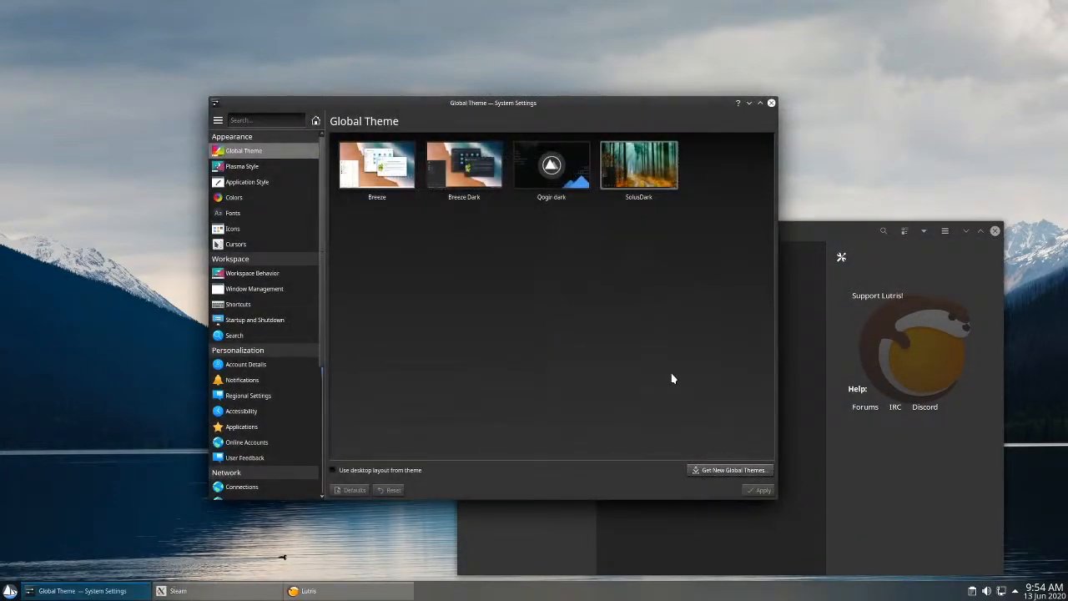
pyautogui.click(550, 165)
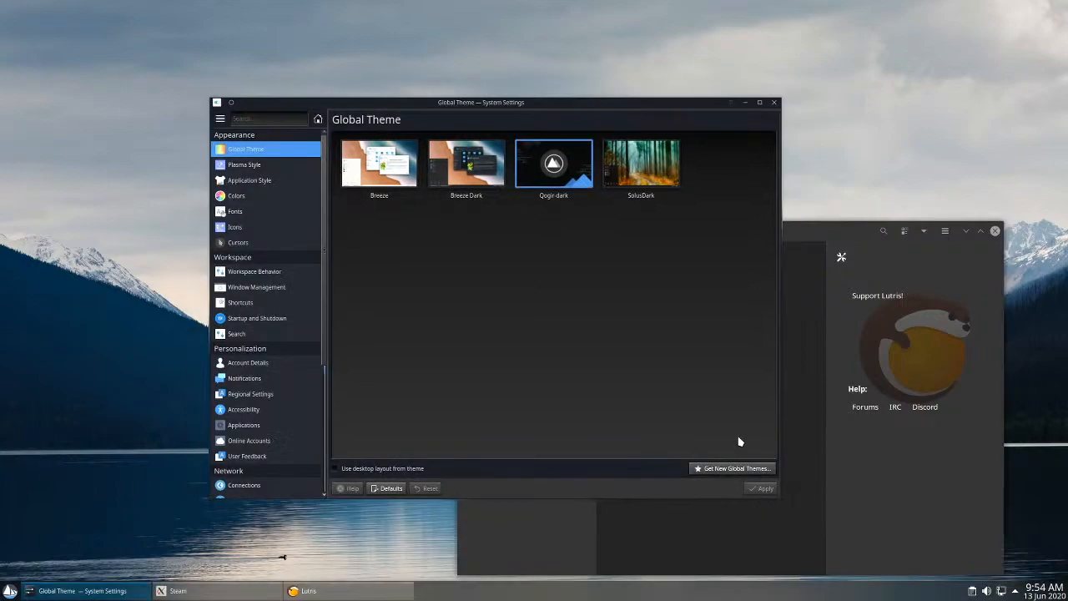
pyautogui.click(773, 102)
# Step: Open Steam and Dolphin, minimise Dolphin, then close Steam and Lutris
pyautogui.click(8, 590)
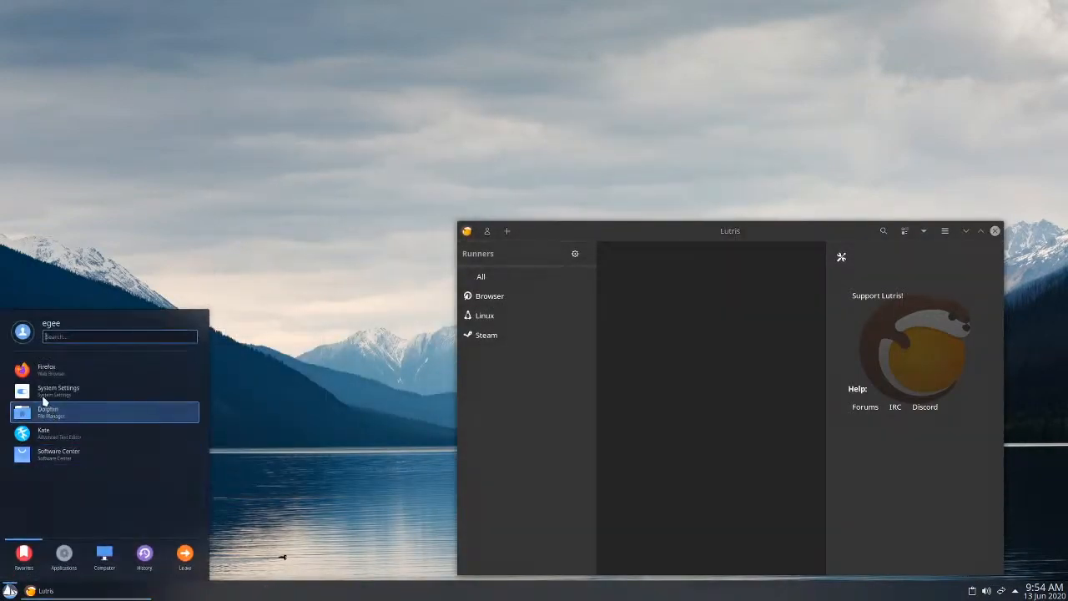
pyautogui.click(66, 413)
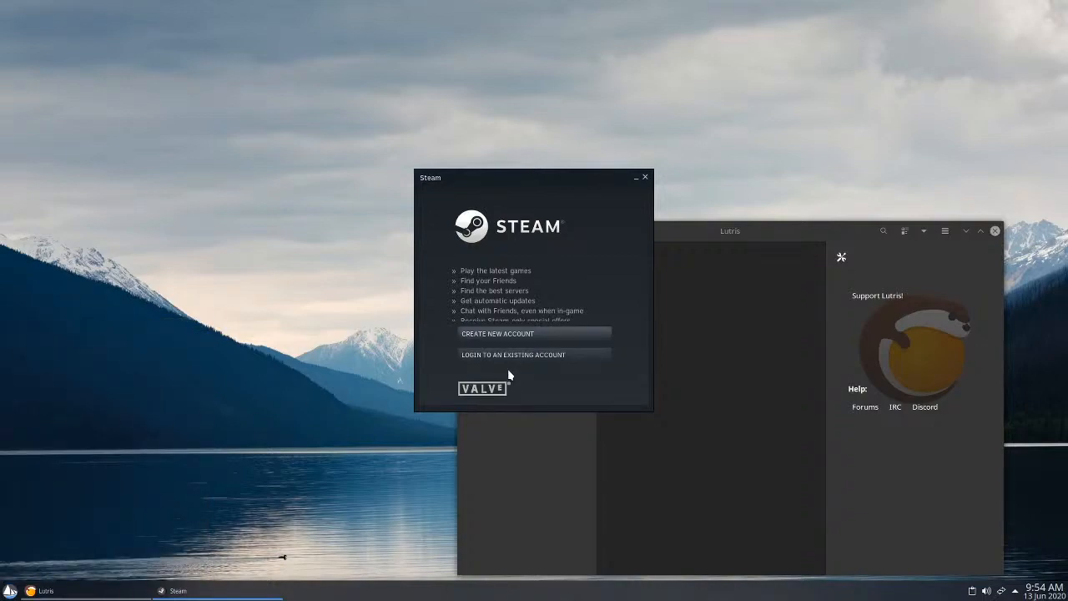
pyautogui.click(9, 590)
pyautogui.click(90, 413)
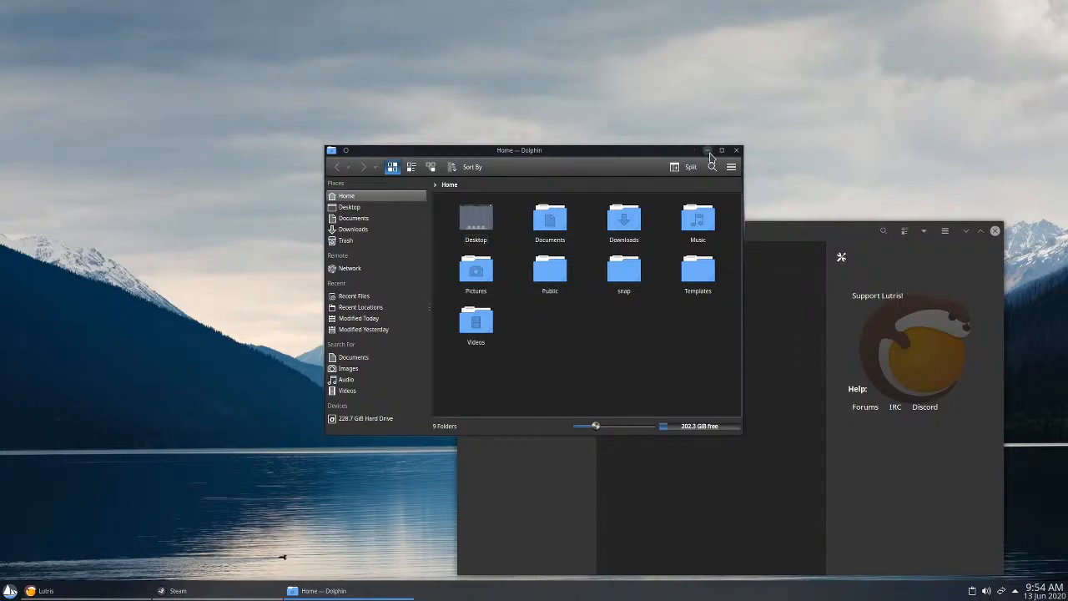
pyautogui.click(706, 150)
pyautogui.click(644, 177)
pyautogui.moveTo(708, 231); pyautogui.dragTo(615, 190)
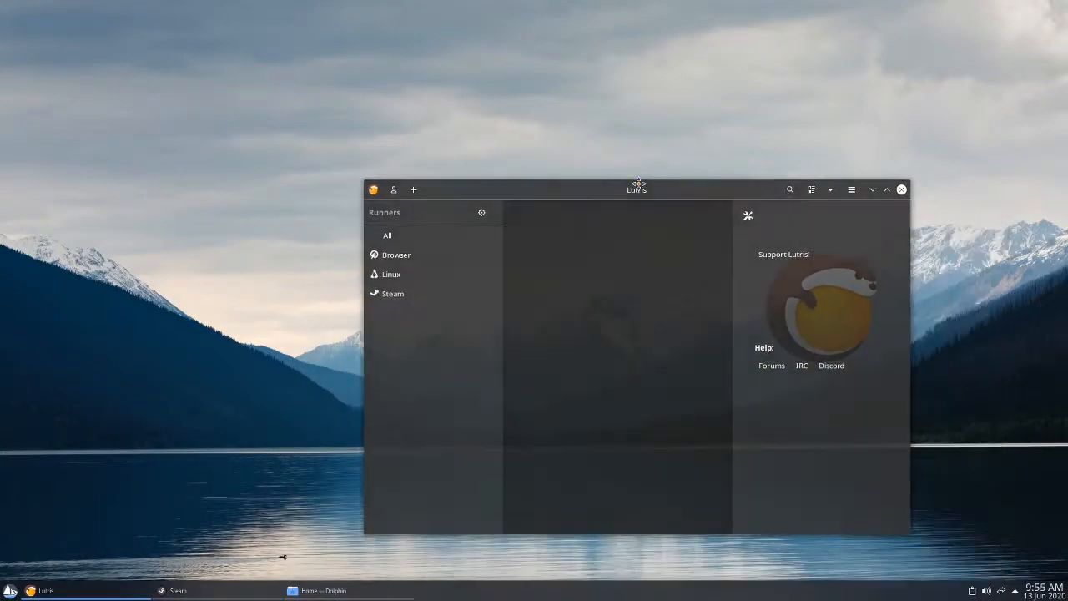
pyautogui.click(901, 192)
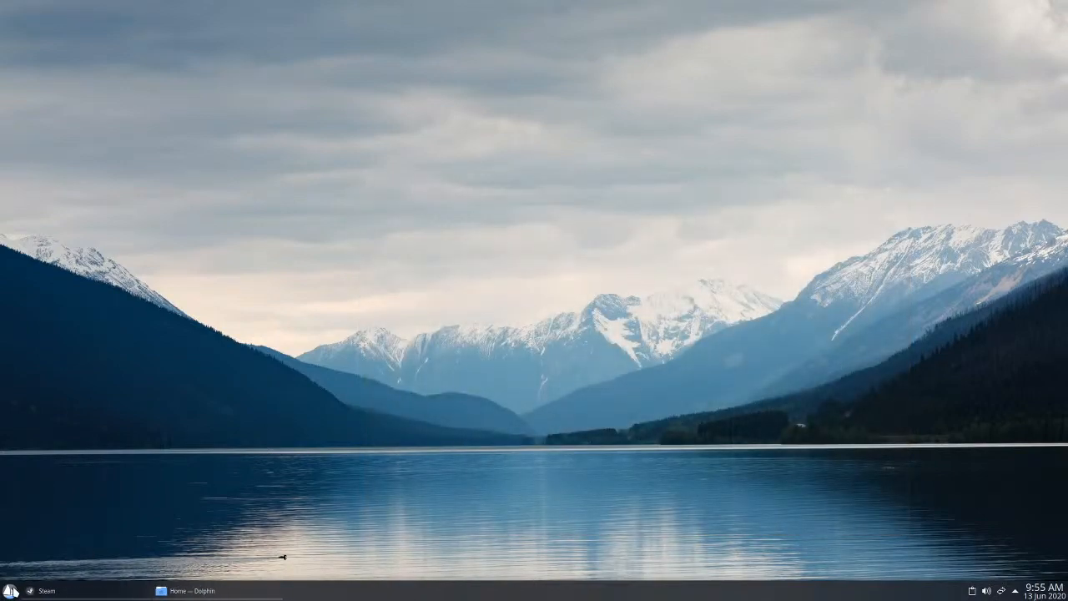
# Step: Open and dismiss the launcher and panel options menu, then reopen the launcher's favourites
pyautogui.click(10, 590)
pyautogui.press('Escape')
pyautogui.rightClick(878, 593)
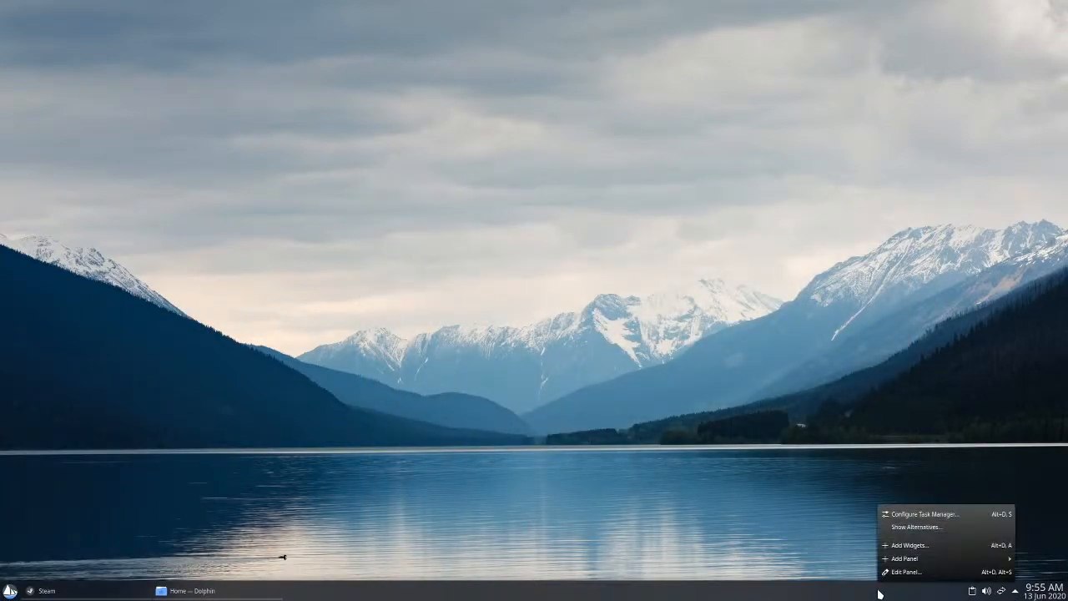
pyautogui.click(743, 447)
pyautogui.click(10, 591)
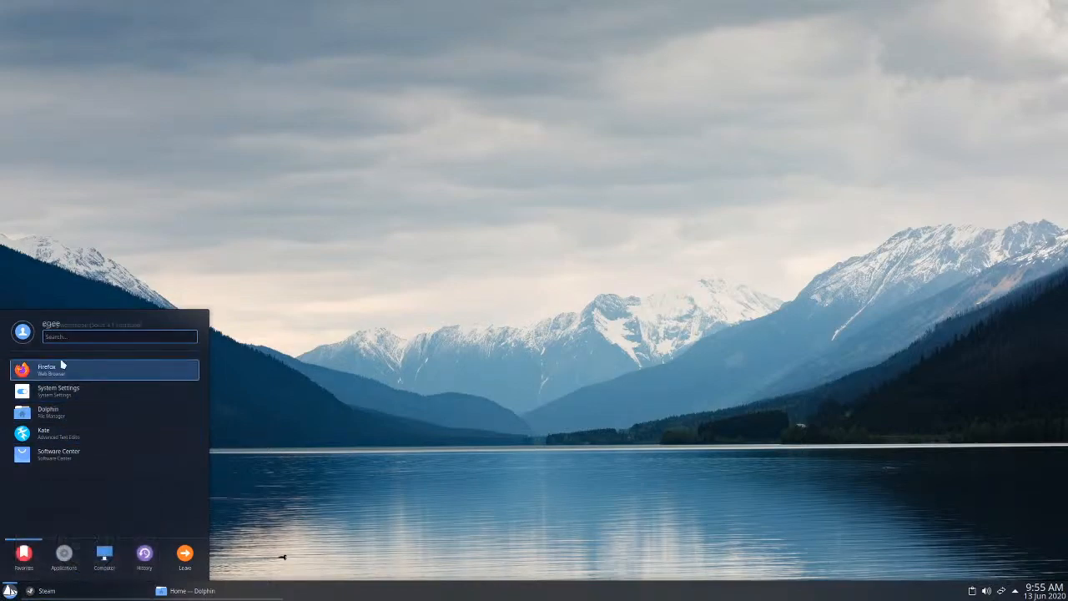
# Step: Open System Settings and apply Breeze as the application style
pyautogui.click(61, 392)
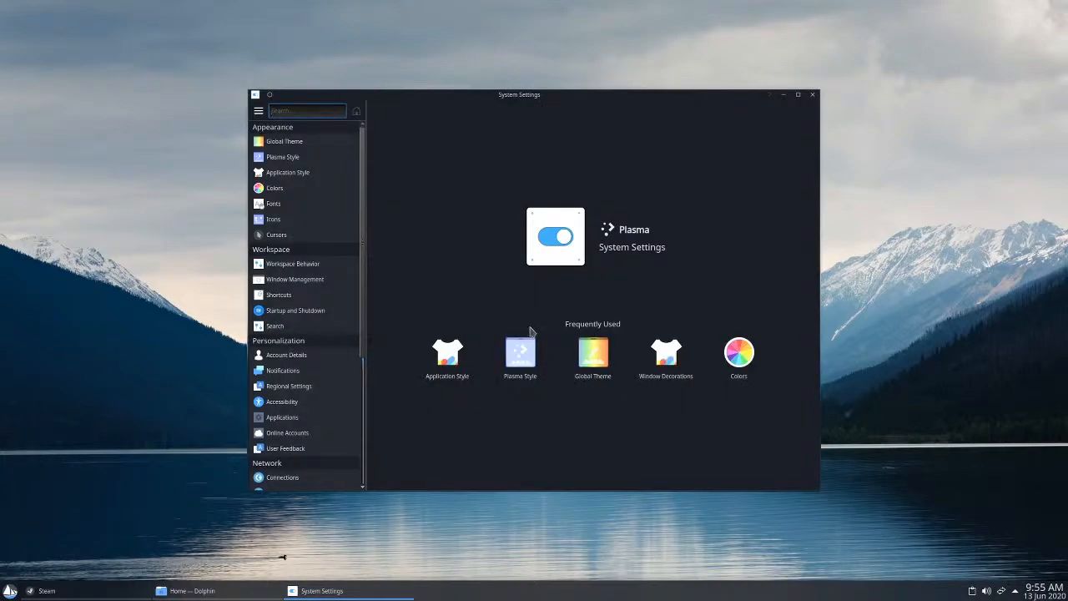
pyautogui.click(286, 141)
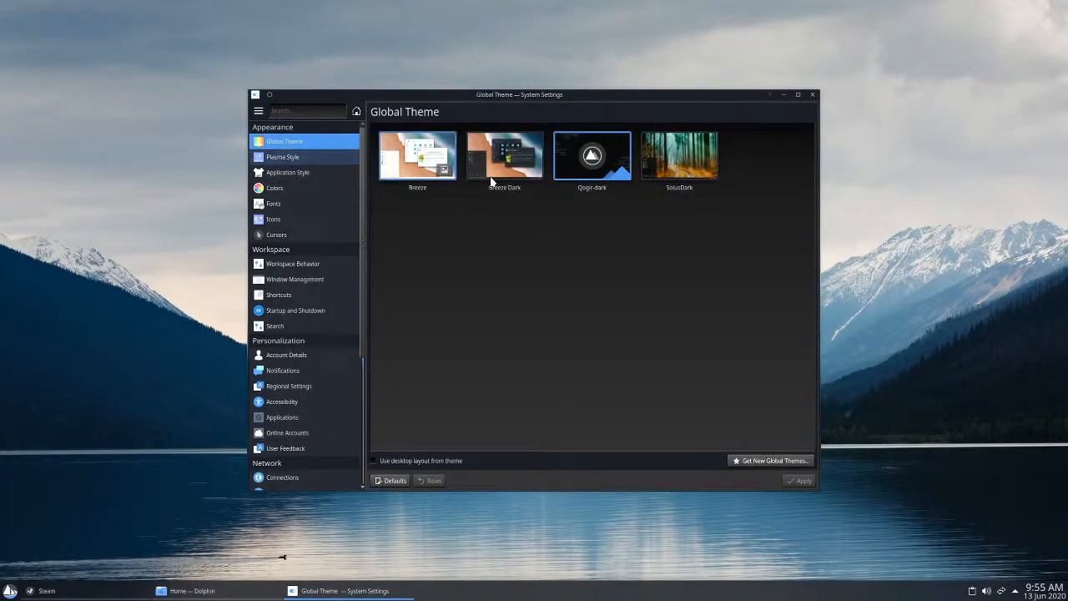
pyautogui.click(282, 157)
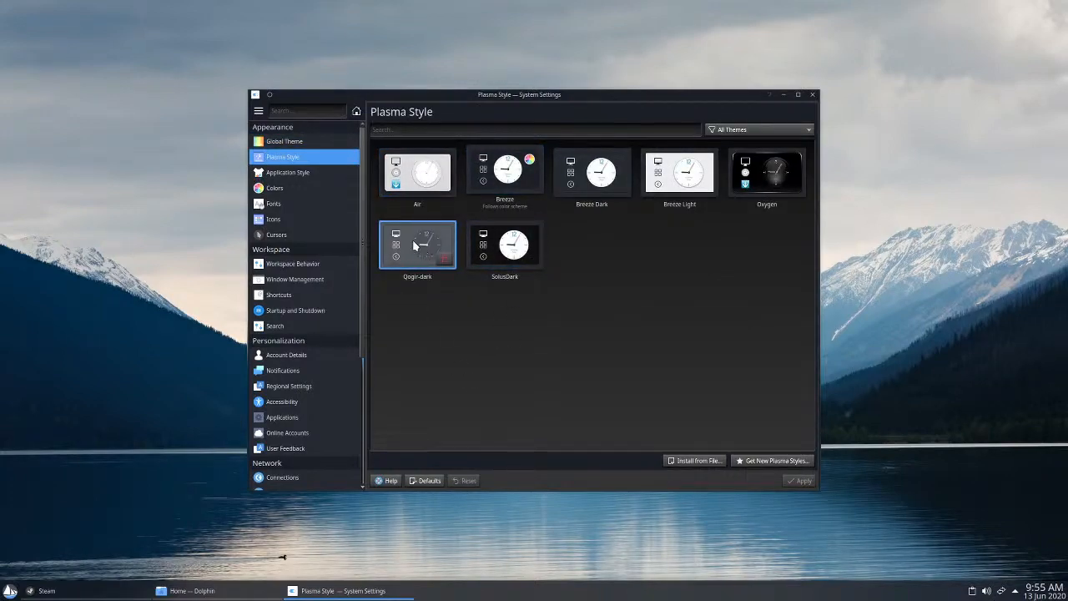
pyautogui.click(306, 174)
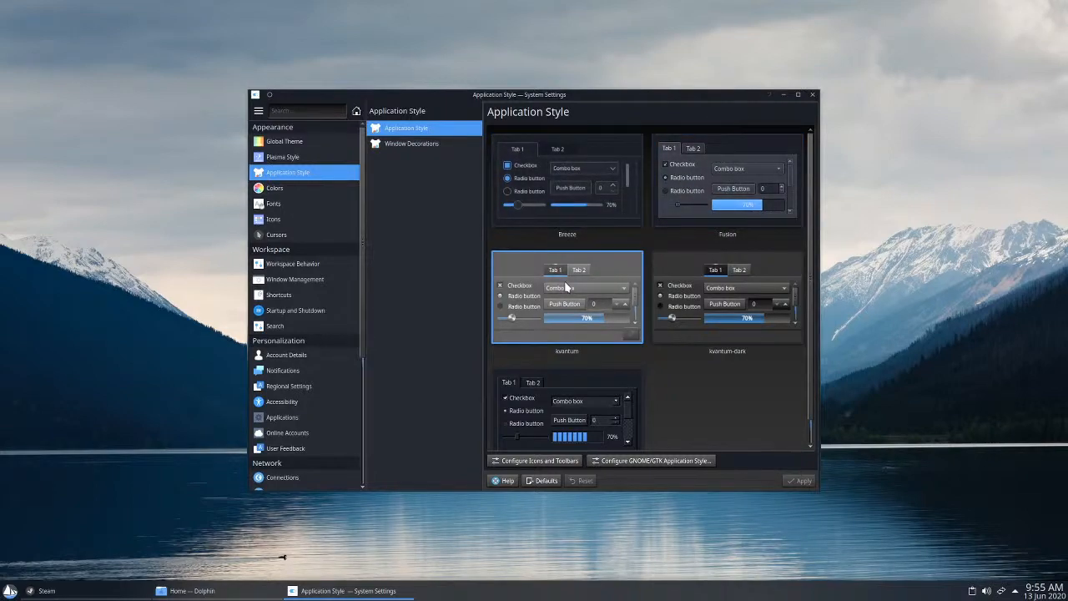
pyautogui.scroll(-1, 567, 286)
pyautogui.scroll(1, 574, 335)
pyautogui.click(568, 179)
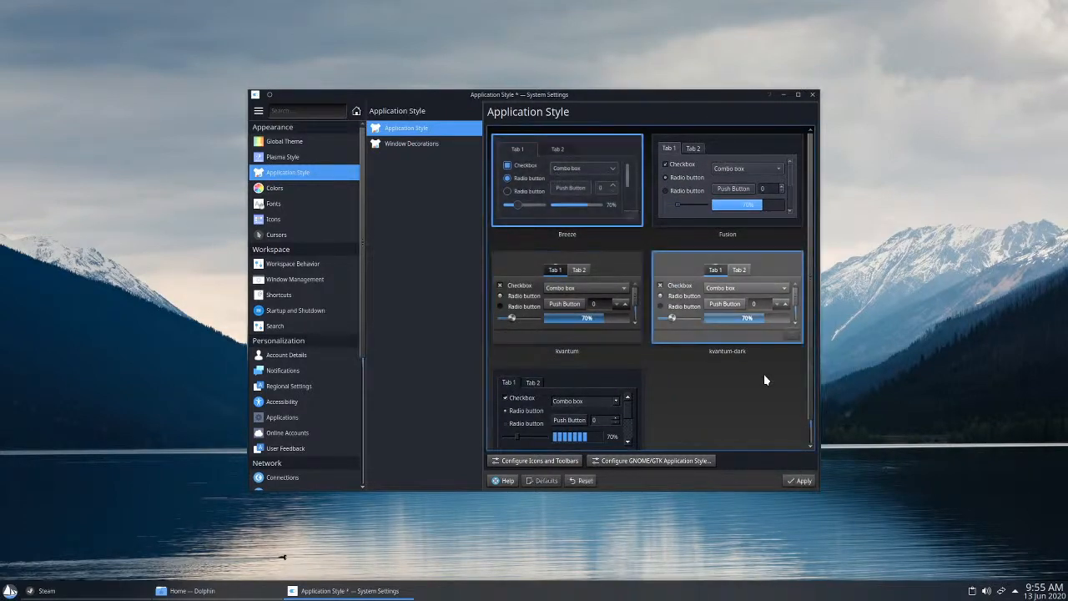
pyautogui.click(799, 481)
# Step: On Window Decorations, pick the Qogir-dark tile over Qogir-dark-circle and apply it
pyautogui.click(411, 144)
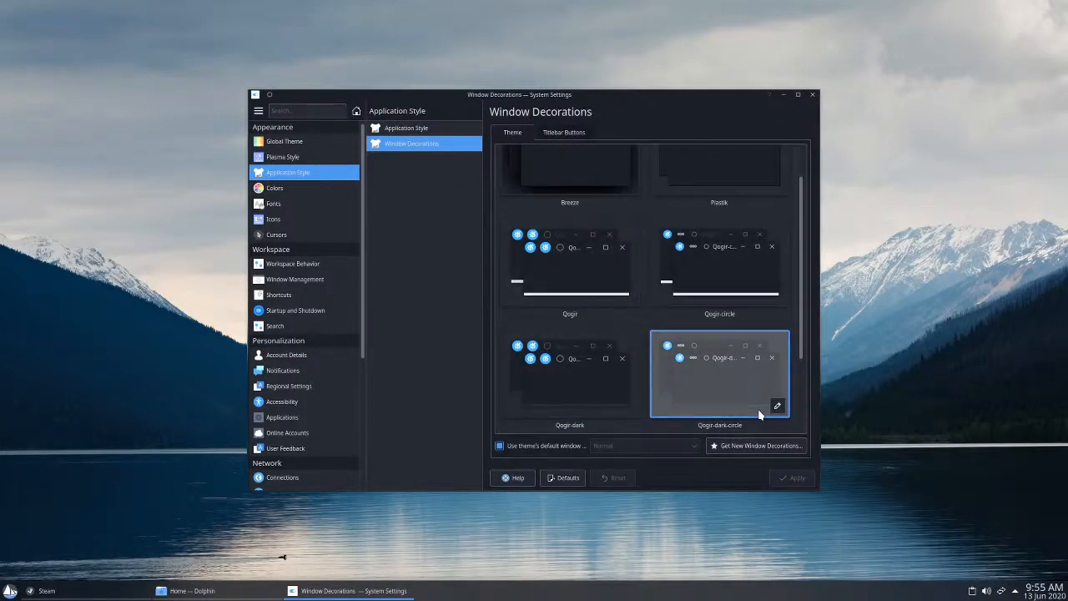
pyautogui.scroll(-1, 759, 415)
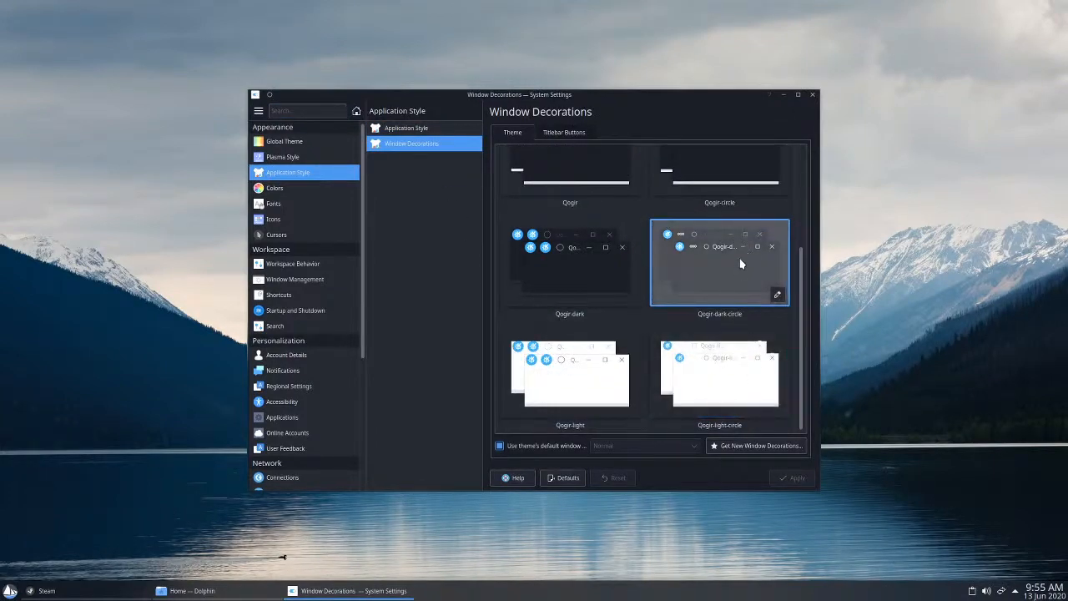
pyautogui.scroll(1, 741, 264)
pyautogui.click(558, 344)
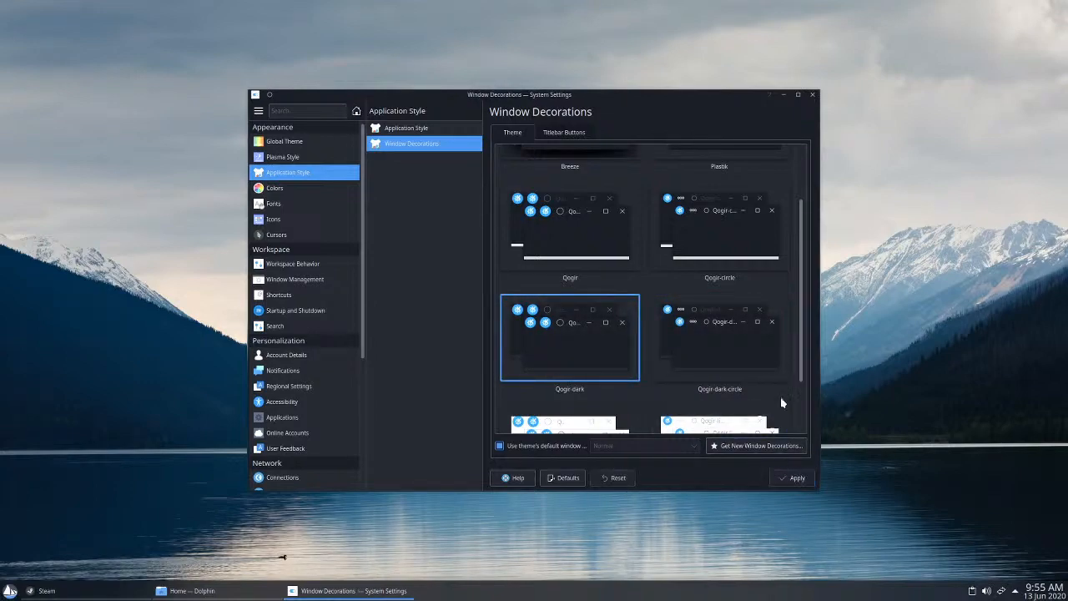
pyautogui.click(793, 477)
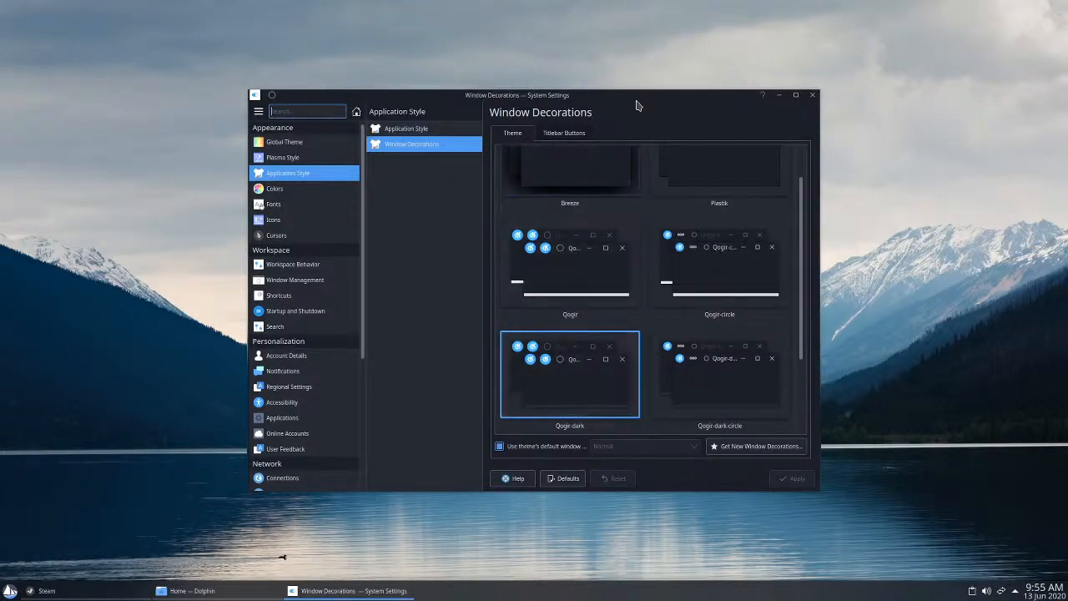
# Step: Try No Borders as the window border size, then revert to the theme's default border size
pyautogui.moveTo(635, 105); pyautogui.dragTo(642, 43)
pyautogui.click(542, 384)
pyautogui.click(678, 387)
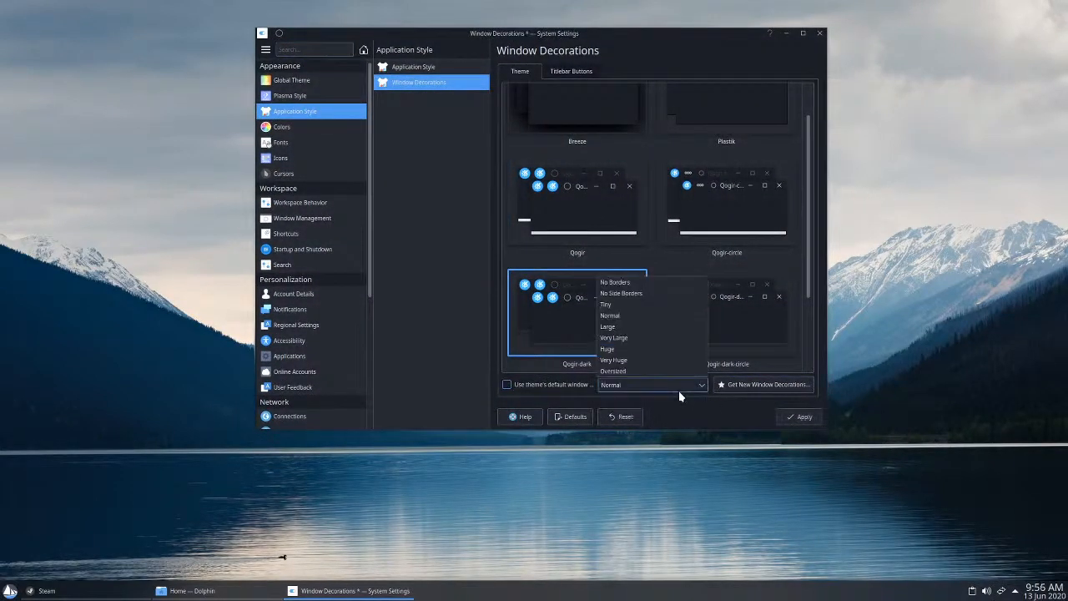
pyautogui.click(634, 282)
pyautogui.click(799, 417)
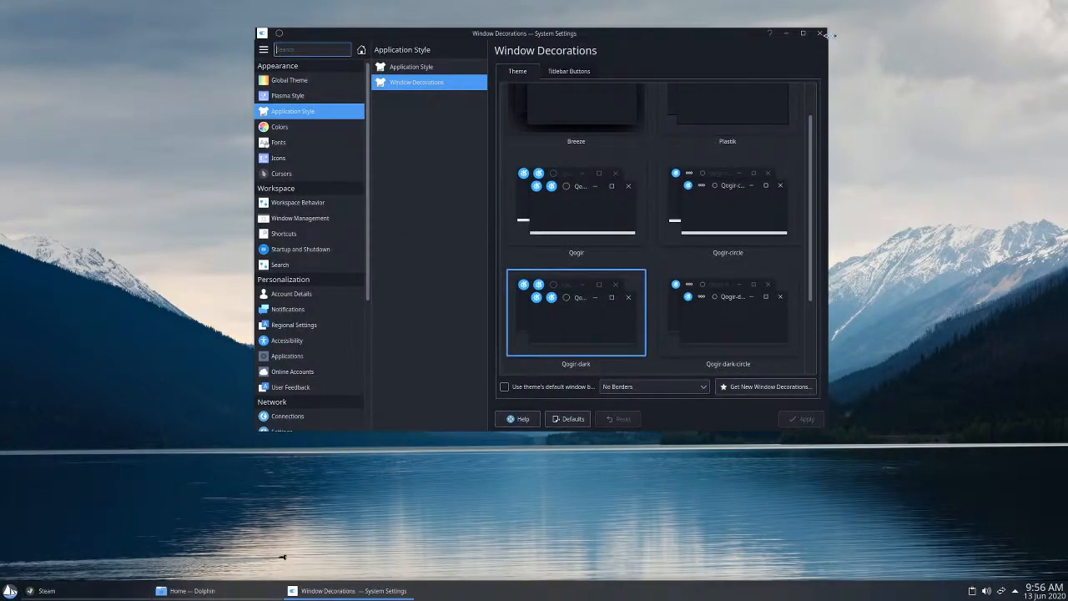
pyautogui.click(569, 388)
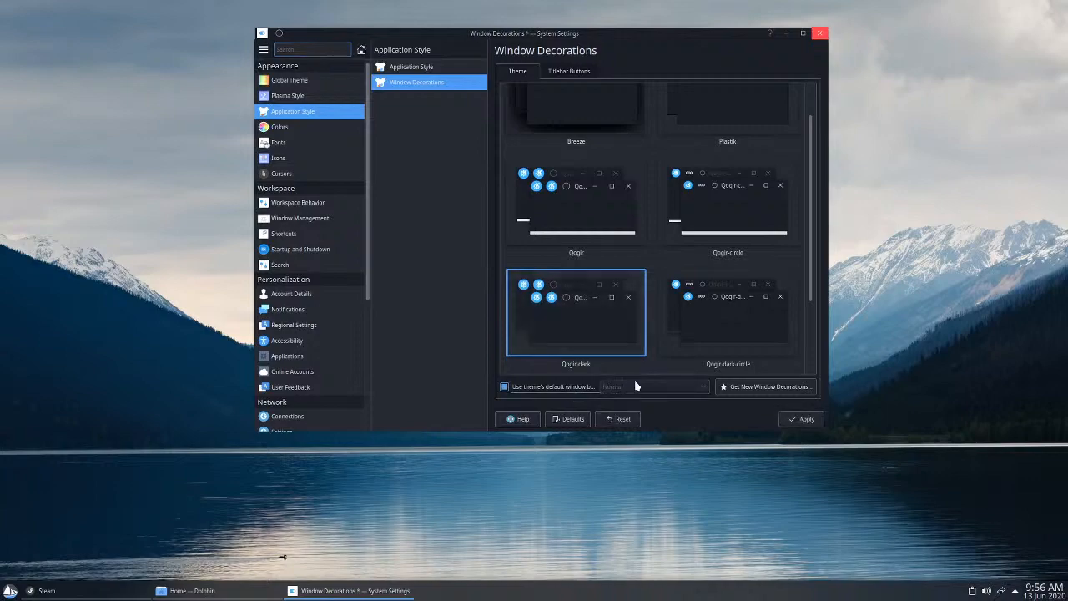
pyautogui.click(802, 418)
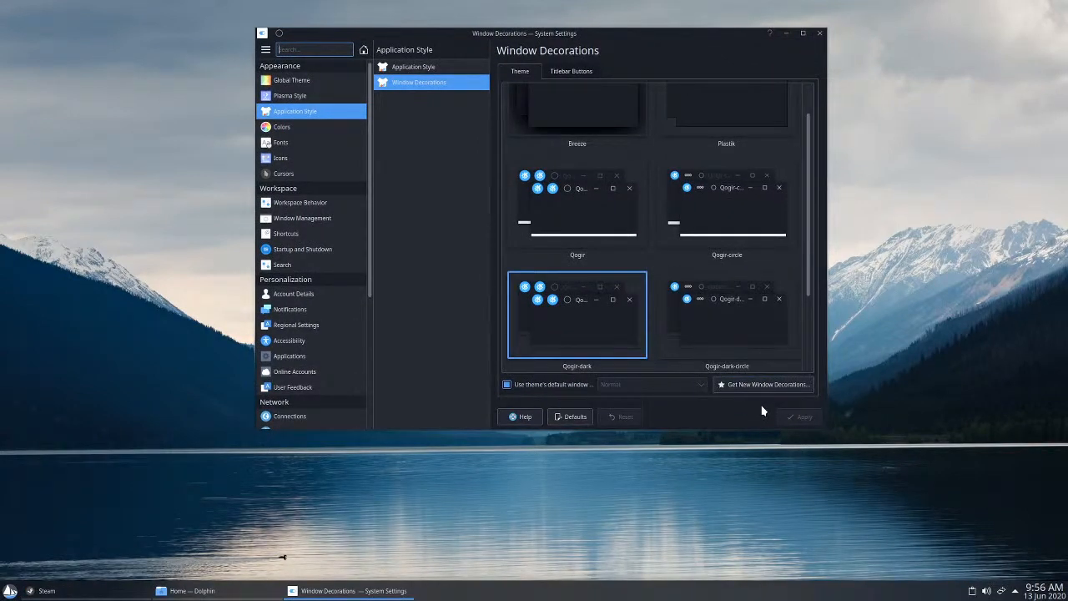
# Step: Remove the context help, maximize and menu buttons from the titlebar layout and apply
pyautogui.click(584, 77)
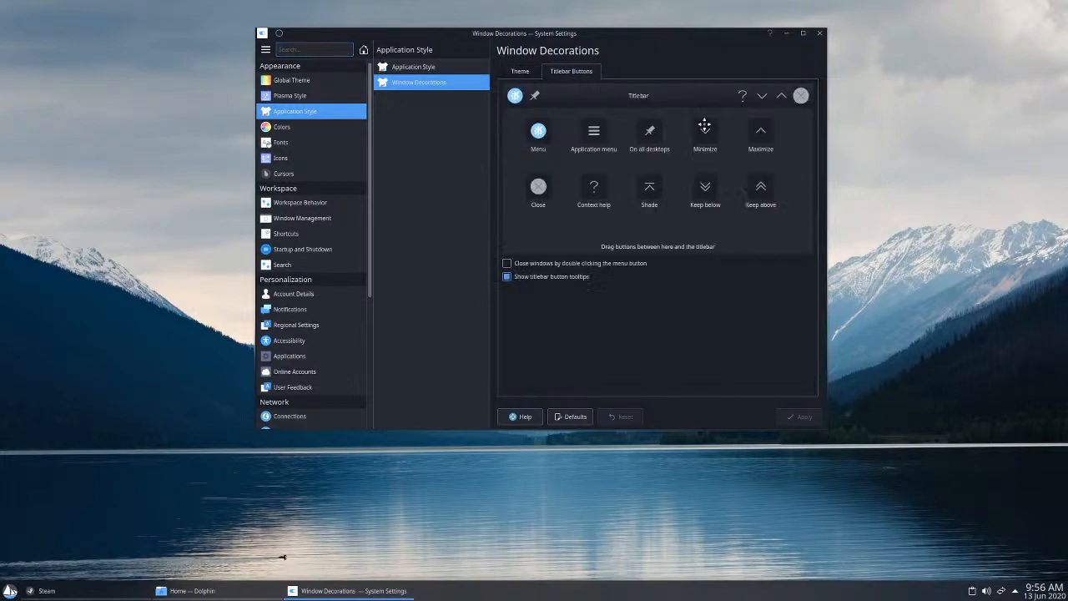
pyautogui.moveTo(740, 93); pyautogui.dragTo(744, 148)
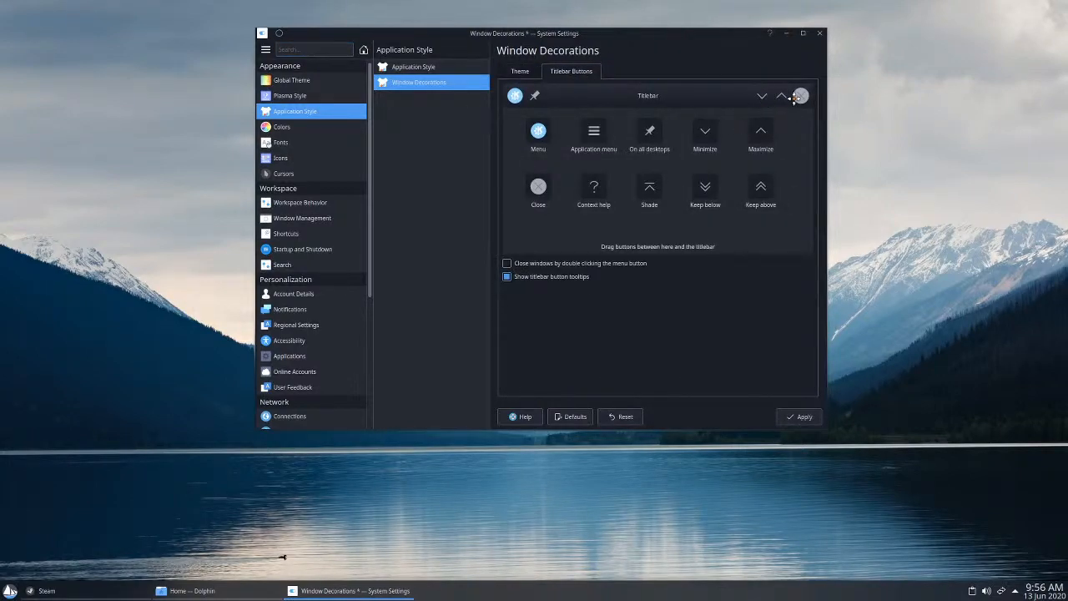
pyautogui.moveTo(783, 96); pyautogui.dragTo(767, 143)
pyautogui.moveTo(516, 96); pyautogui.dragTo(638, 224)
pyautogui.click(792, 418)
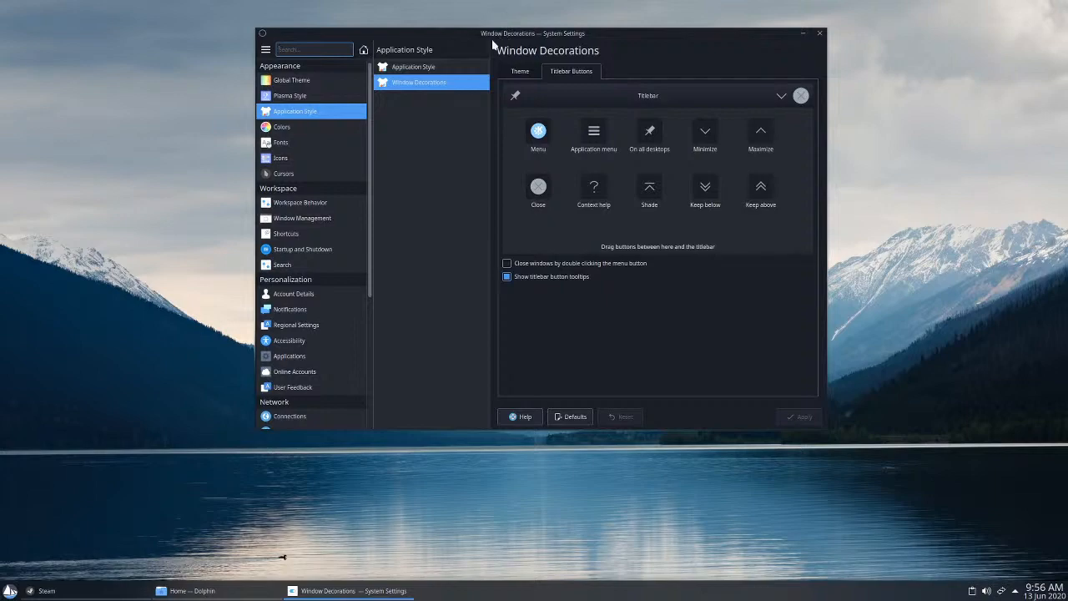
# Step: Look through the Application Style, Colors and Fonts settings pages
pyautogui.click(409, 68)
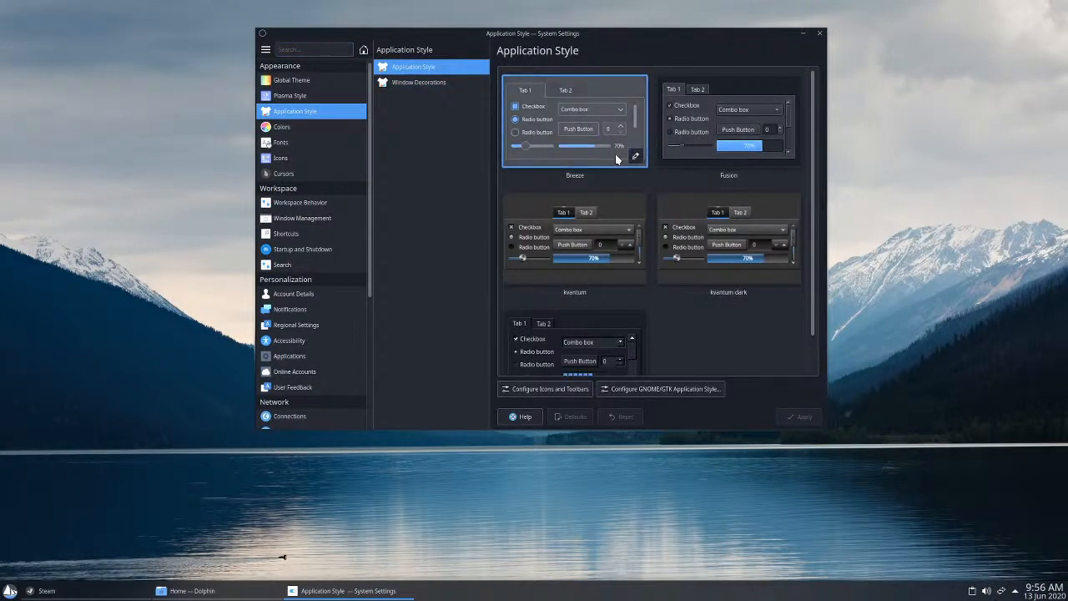
pyautogui.scroll(-1, 728, 326)
pyautogui.scroll(1, 726, 311)
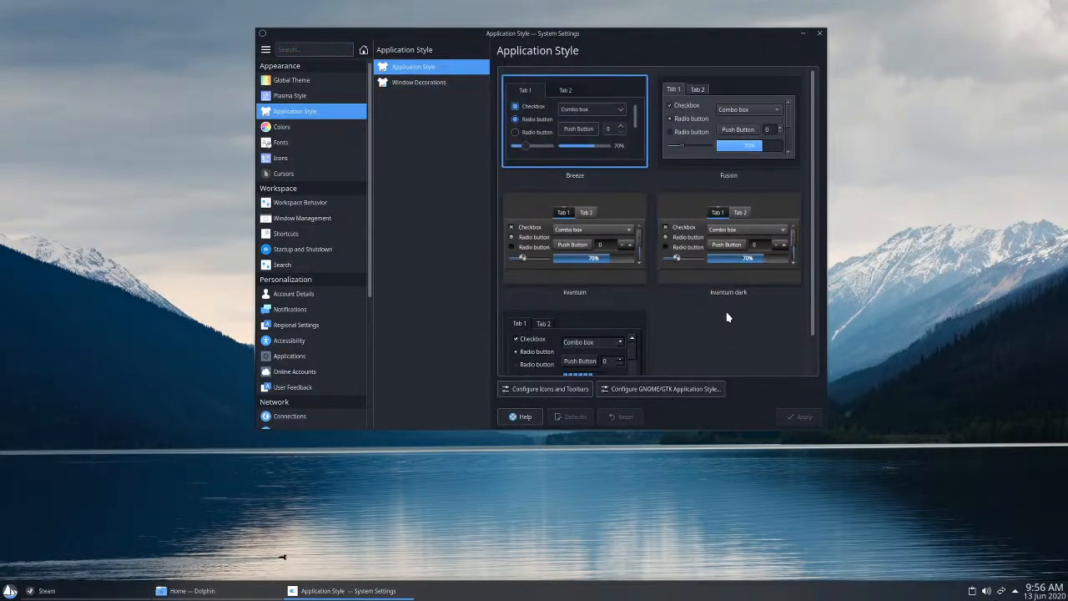
pyautogui.click(283, 123)
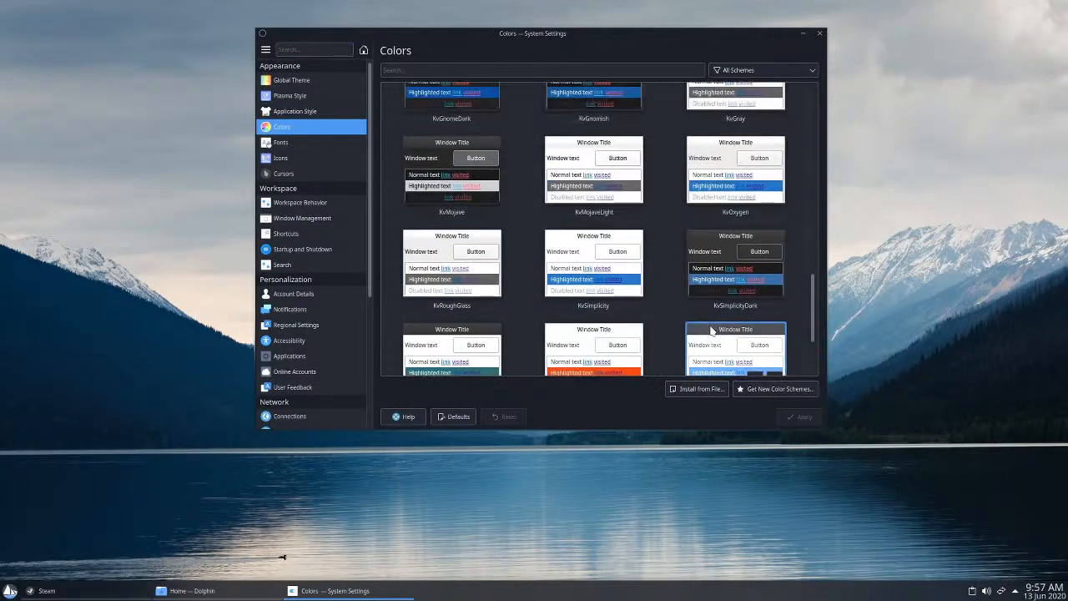
pyautogui.click(281, 142)
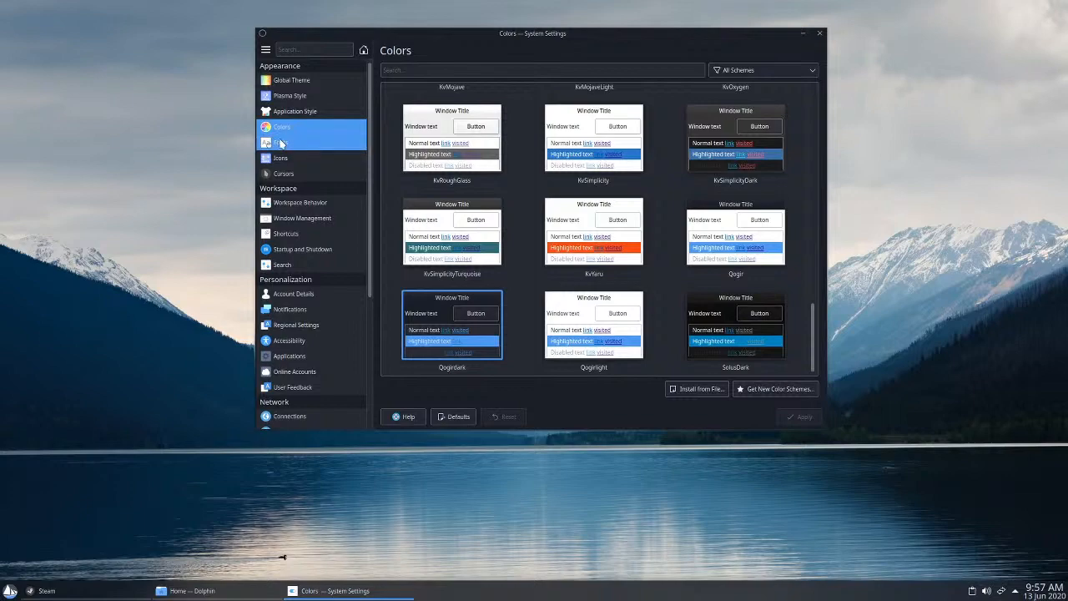
# Step: Switch the icon theme to Breeze Dark and apply it
pyautogui.click(281, 159)
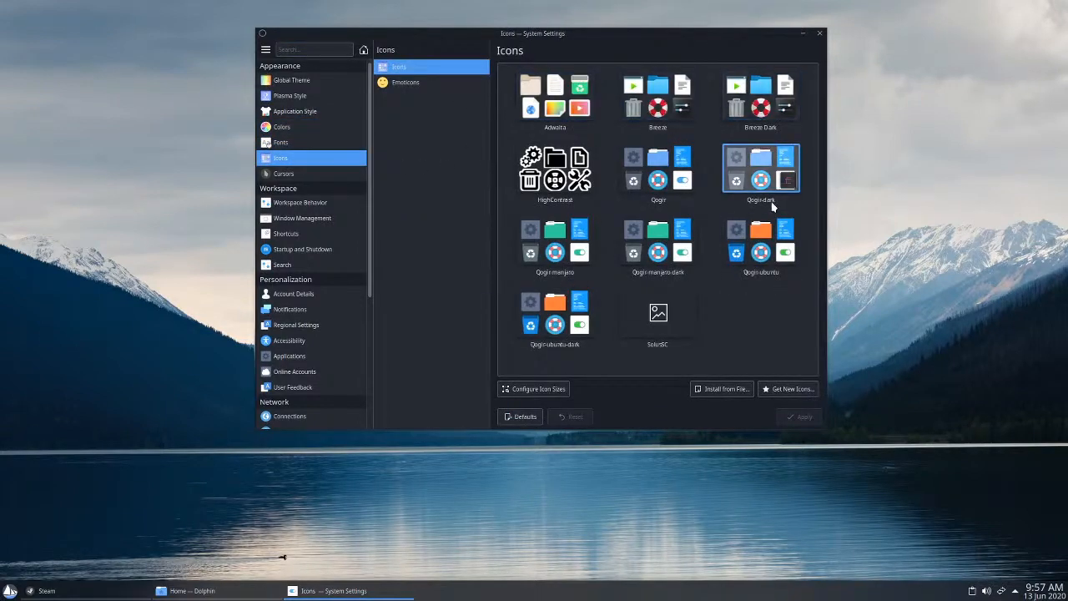
pyautogui.click(758, 98)
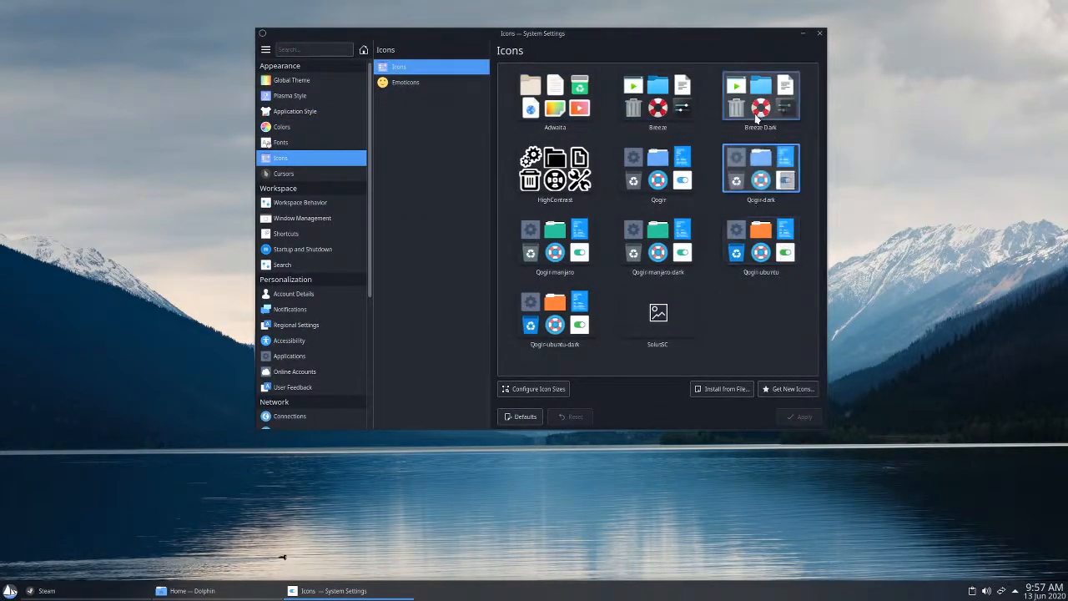
pyautogui.click(813, 422)
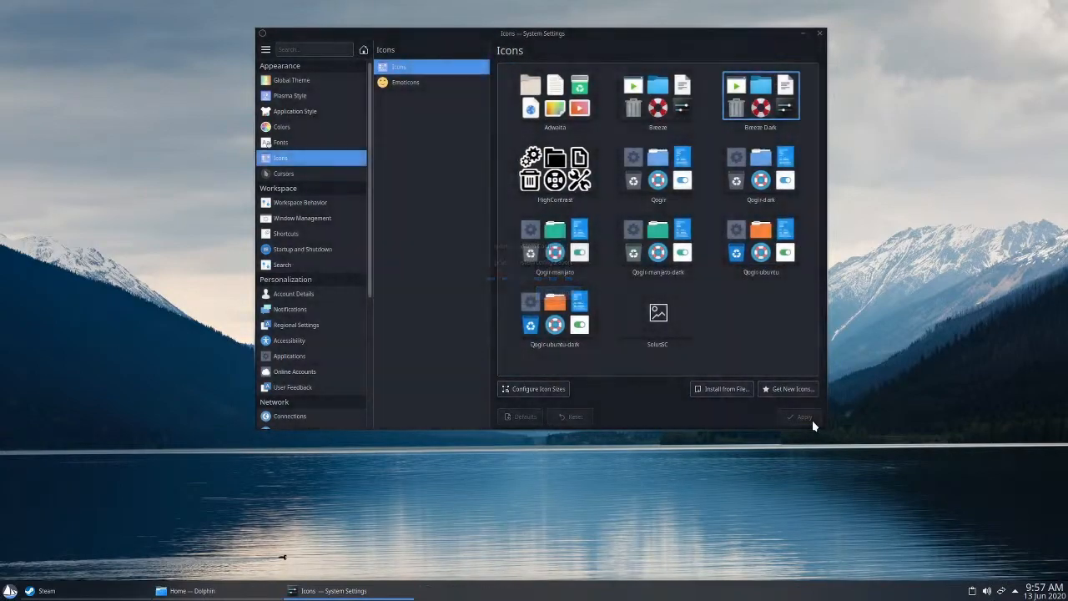
# Step: Check the Cursors and Plasma Style pages, then go to Workspace Behavior
pyautogui.click(288, 173)
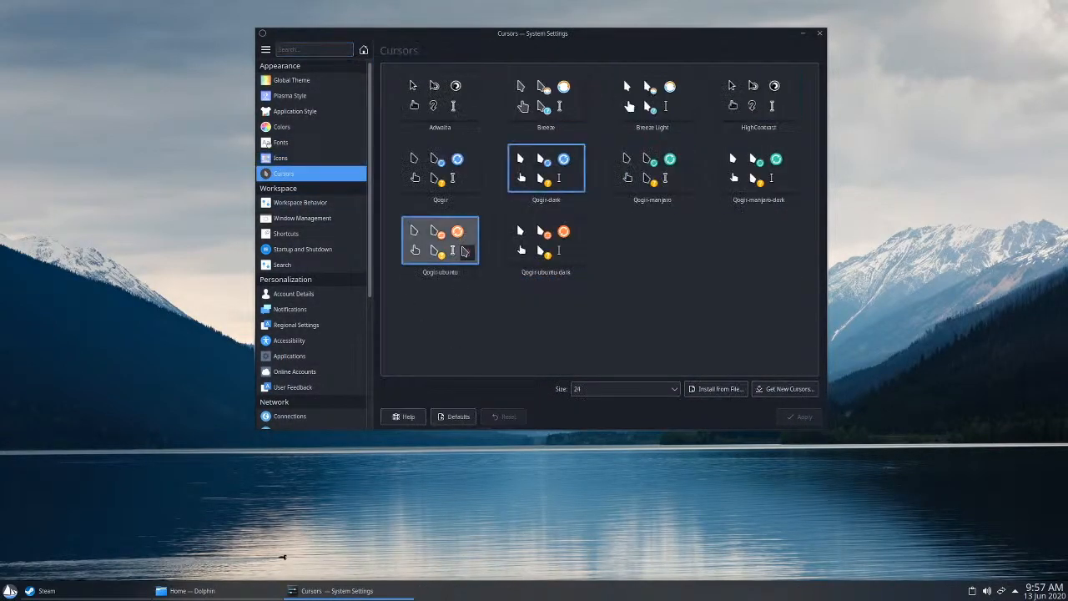
pyautogui.click(540, 163)
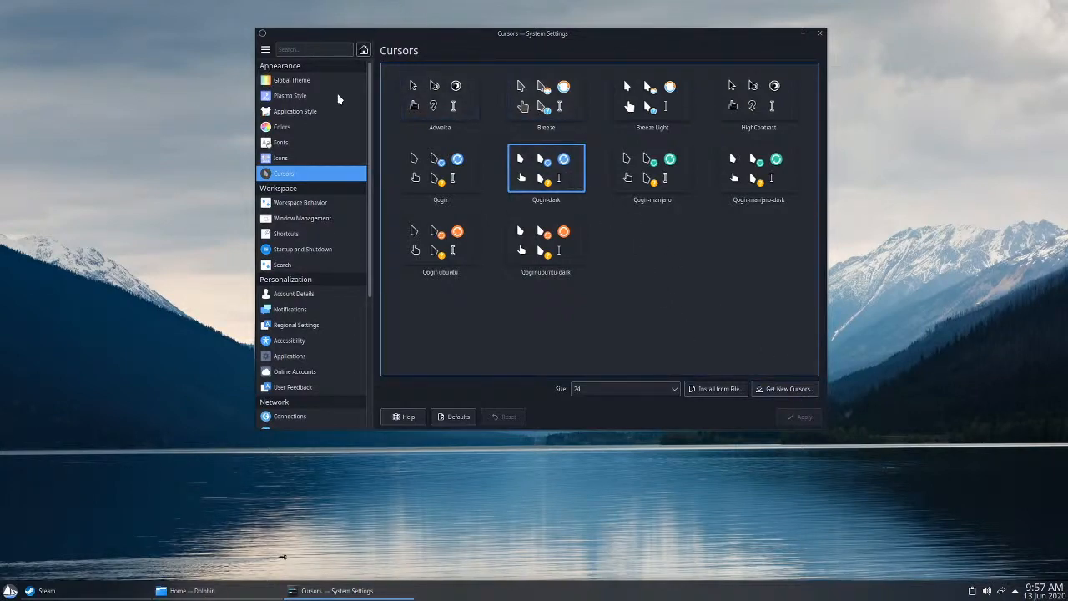
pyautogui.click(290, 96)
pyautogui.click(304, 205)
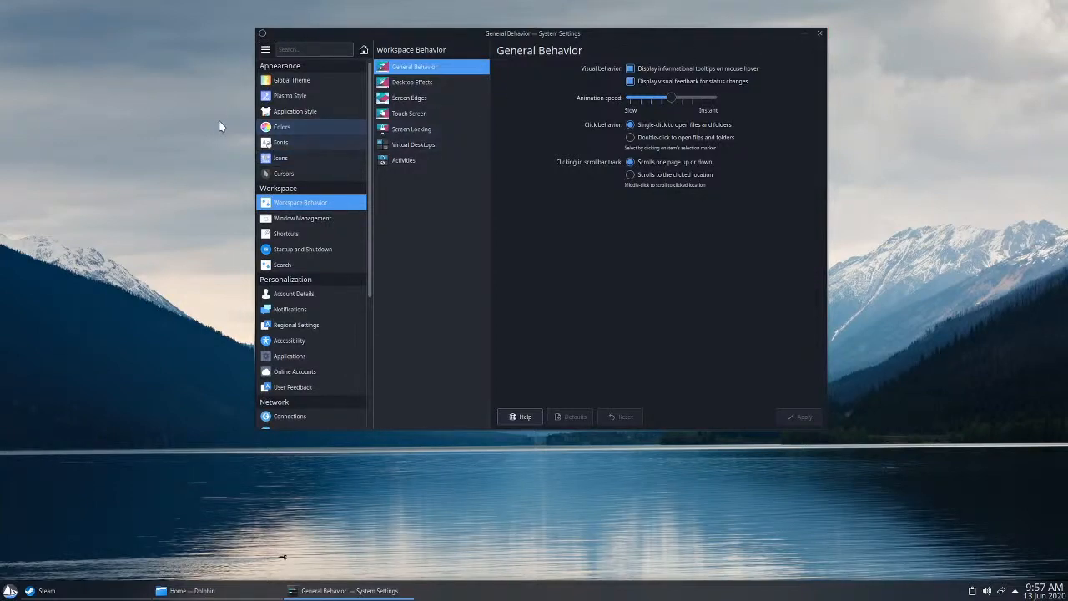
# Step: Set the Qogir-dark window decoration's button size to Large, then close System Settings
pyautogui.click(284, 97)
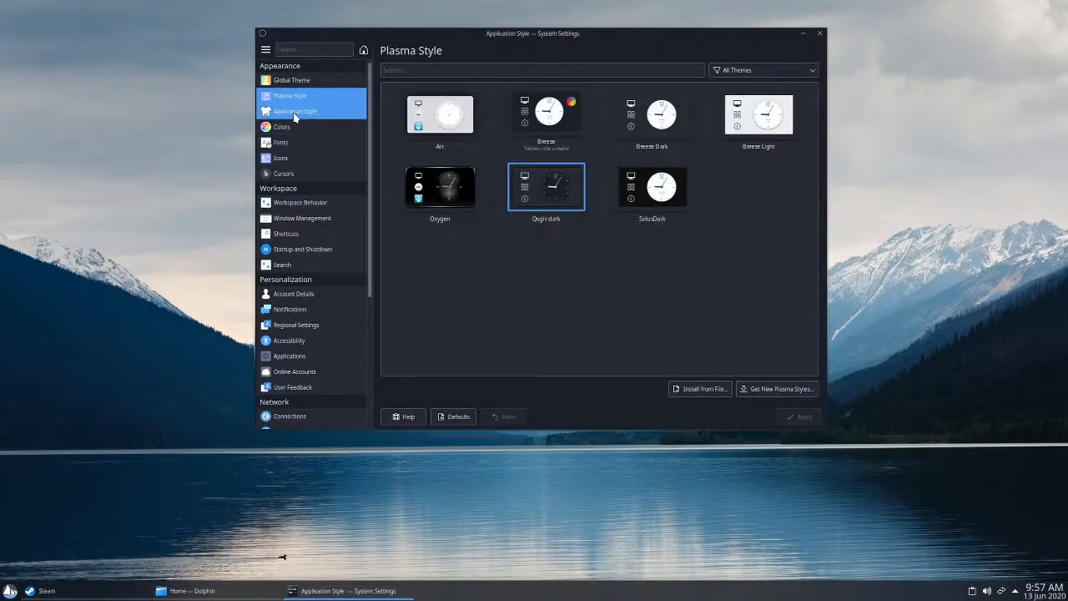
pyautogui.click(294, 115)
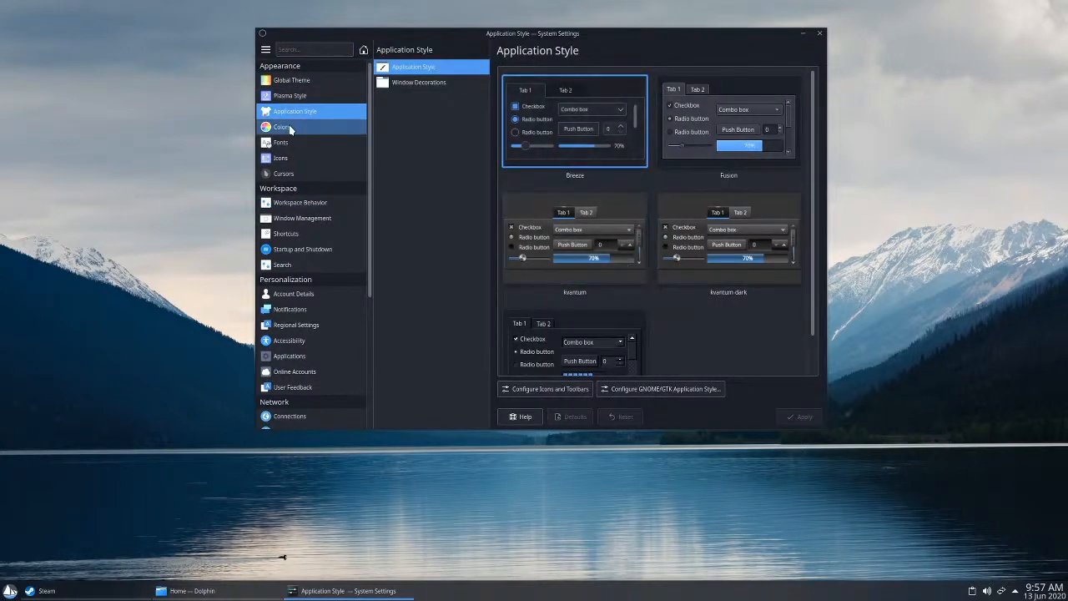
pyautogui.click(419, 82)
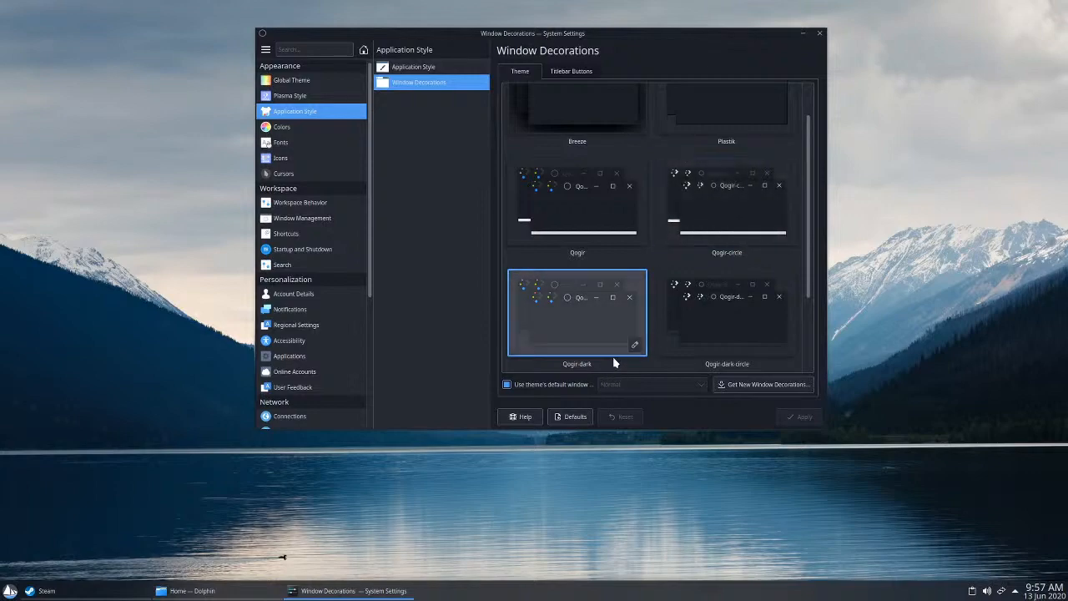
pyautogui.click(634, 345)
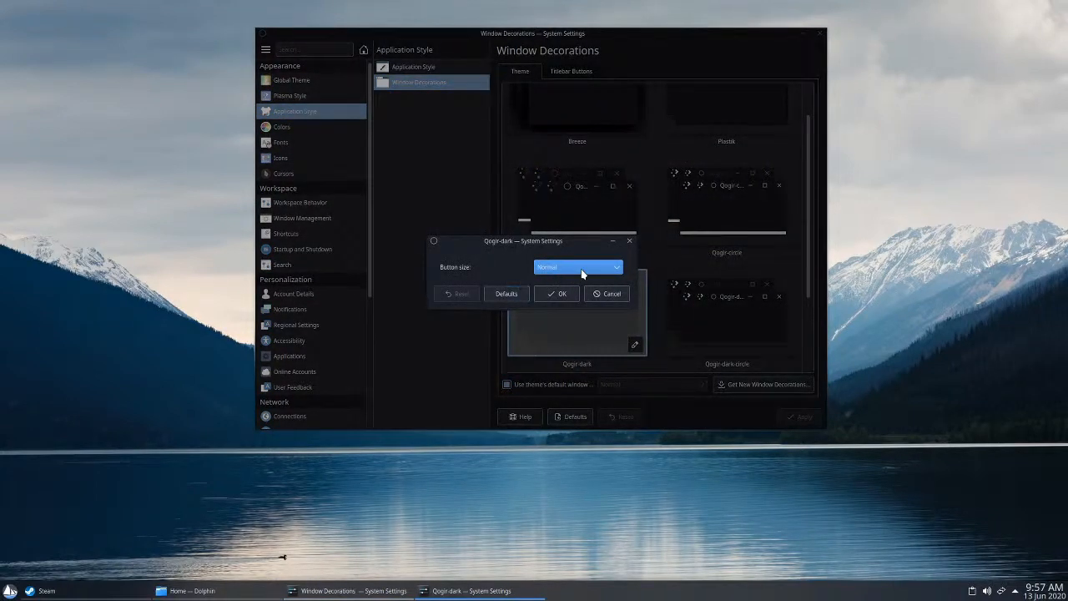
pyautogui.scroll(-1, 583, 273)
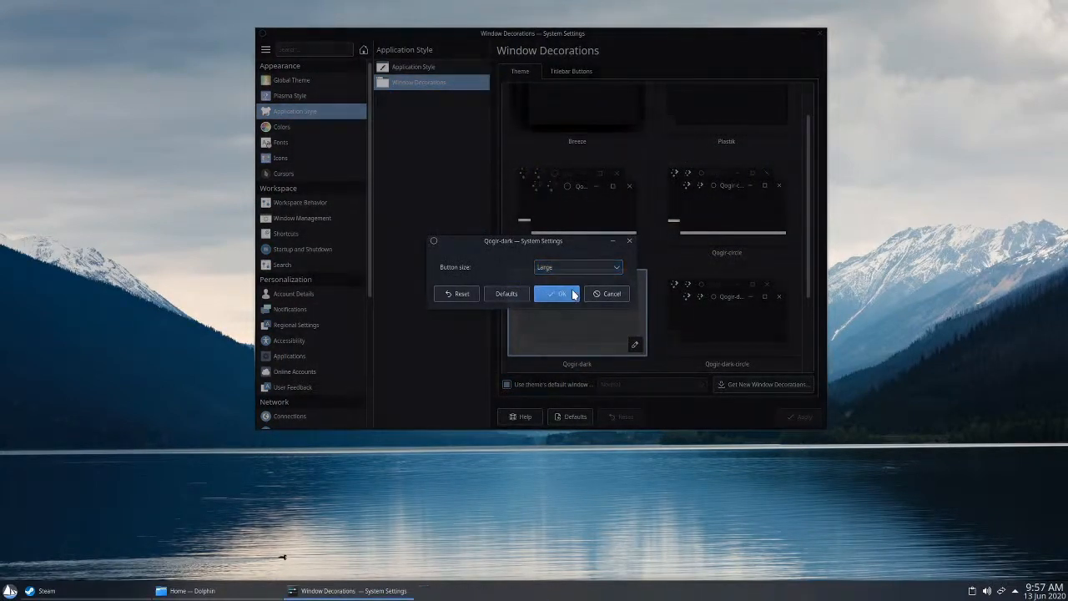
pyautogui.click(560, 294)
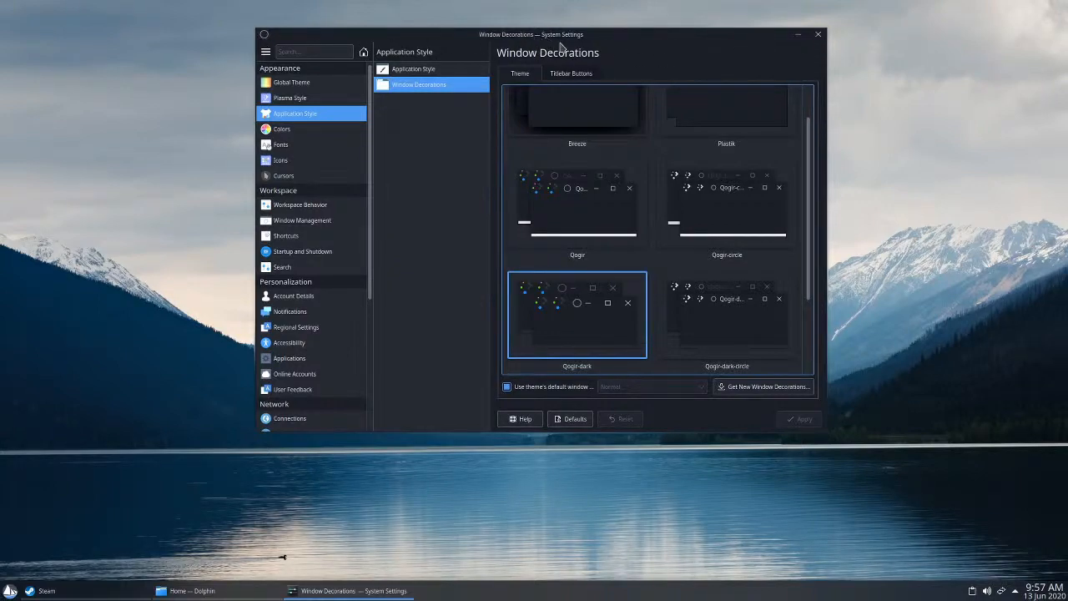
pyautogui.click(818, 34)
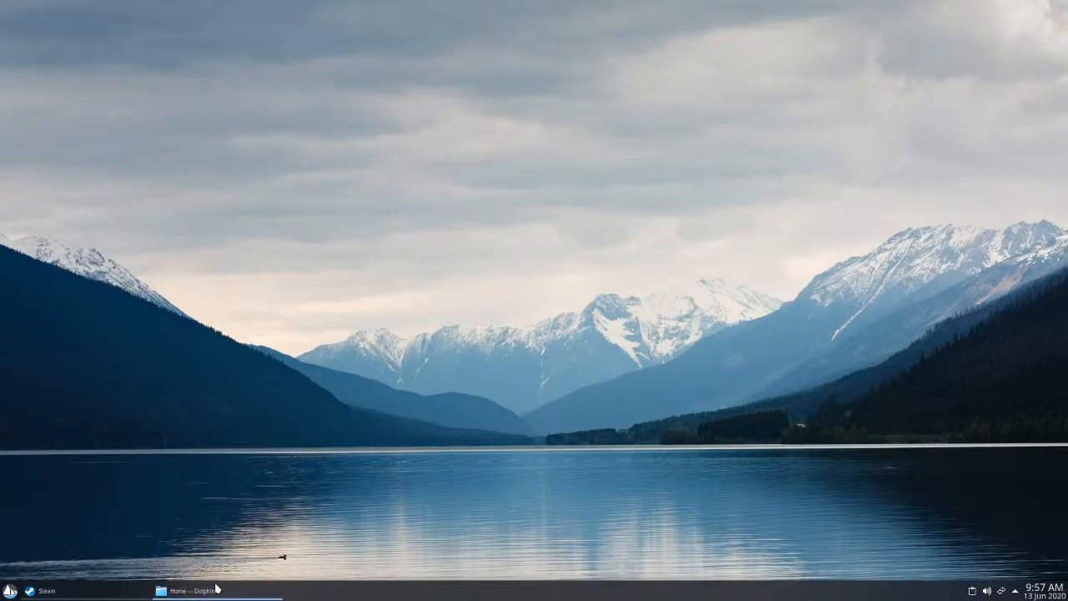
# Step: Restore Dolphin's Home window from the taskbar, move it up and left, then close it
pyautogui.click(105, 595)
pyautogui.click(106, 598)
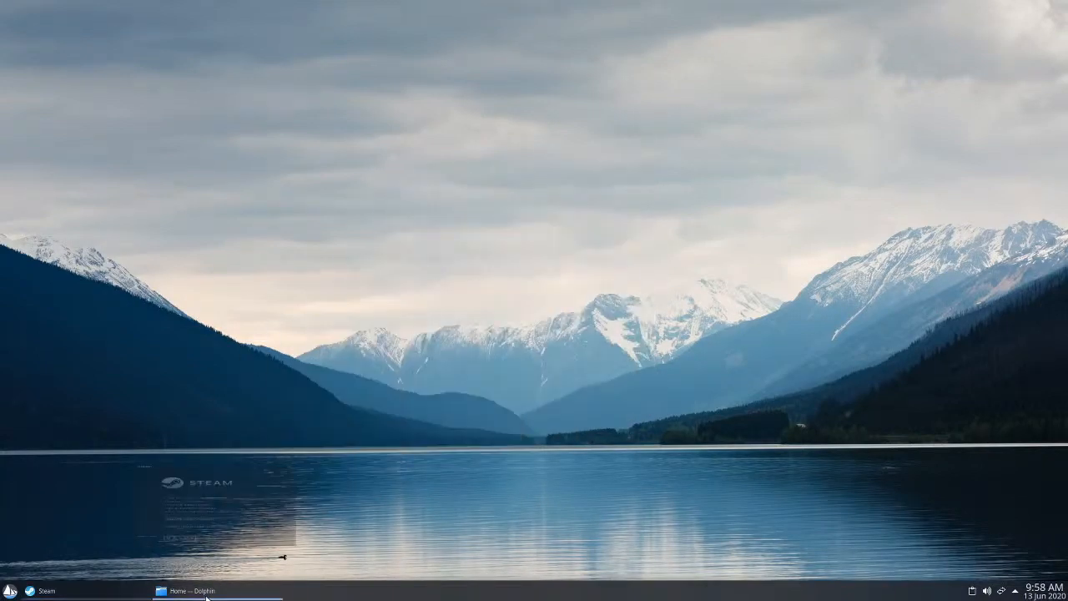
pyautogui.click(192, 594)
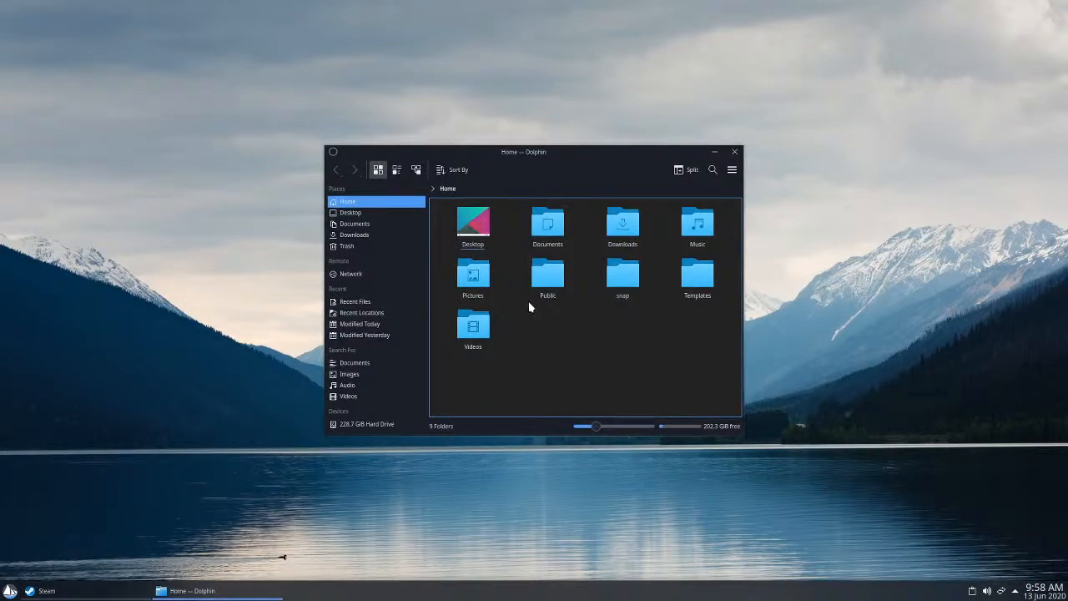
pyautogui.moveTo(536, 157); pyautogui.dragTo(466, 105)
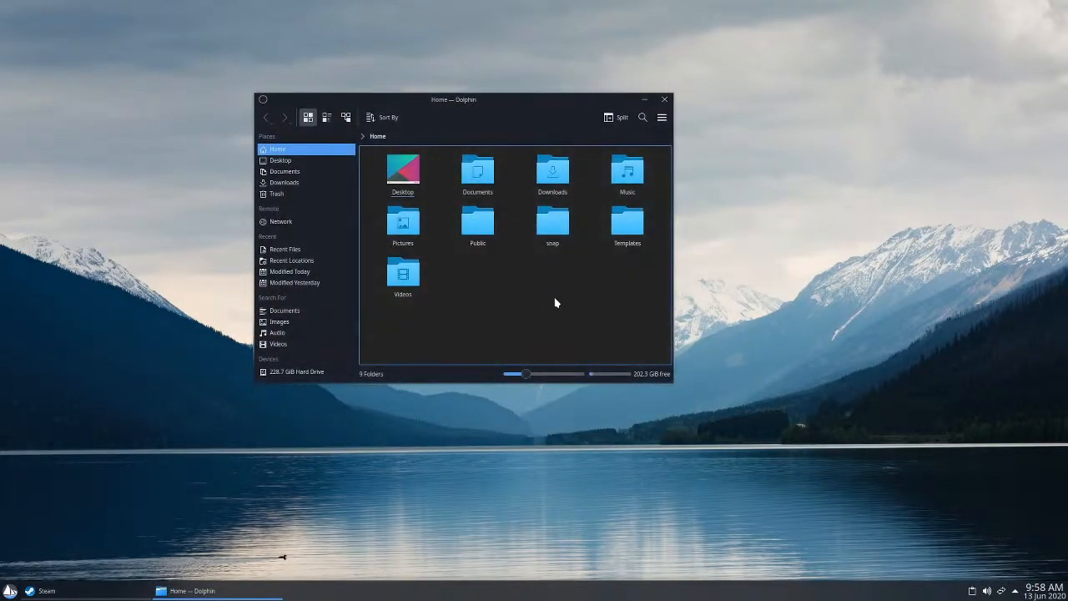
pyautogui.click(666, 100)
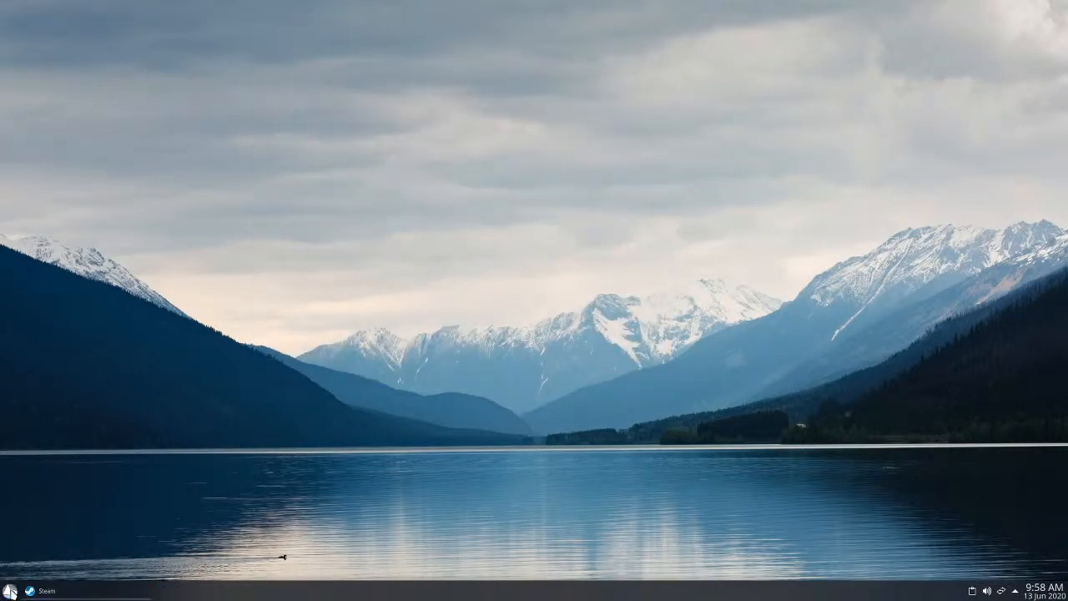
pyautogui.click(10, 591)
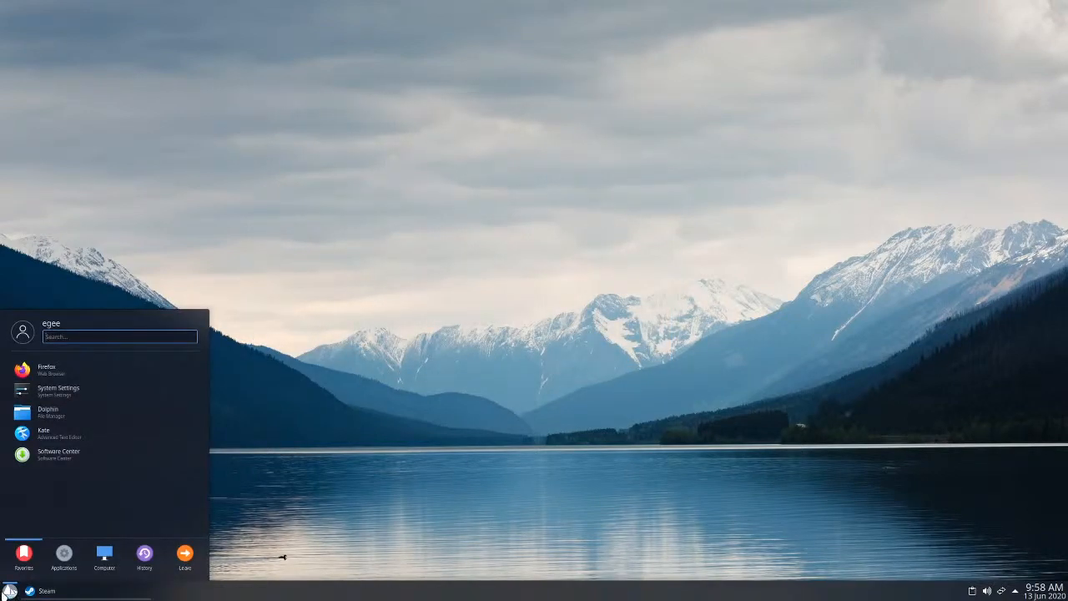
# Step: Open Info Center by searching 'info' in the launcher
pyautogui.click(56, 570)
pyautogui.click(504, 501)
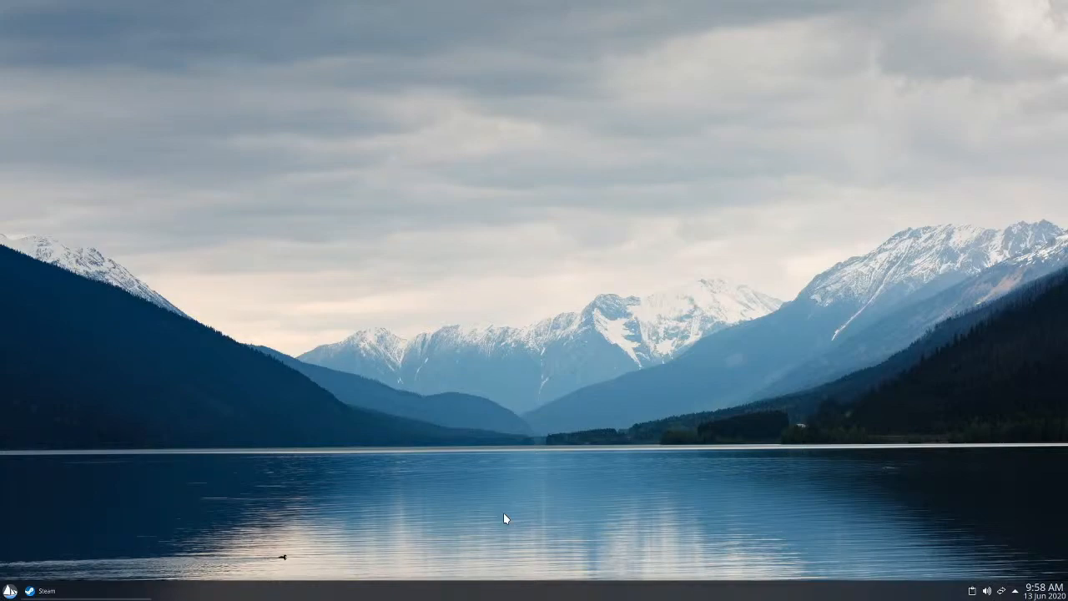
pyautogui.press('super')
pyautogui.write('info')
pyautogui.press('Return')
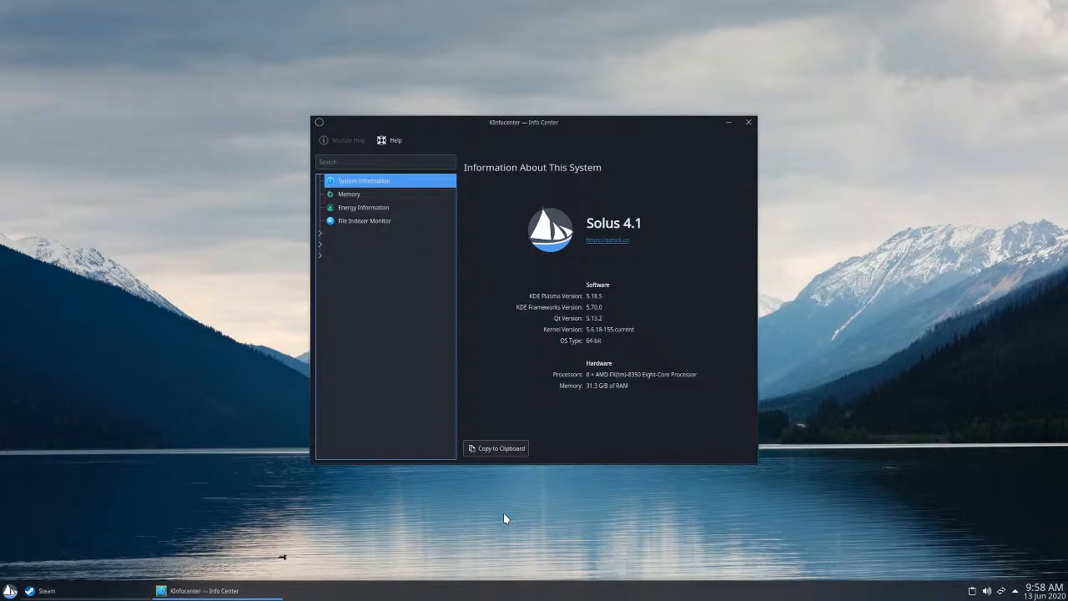
# Step: Launch Software Center by searching 'soft' in the launcher
pyautogui.press('super')
pyautogui.write('kon')
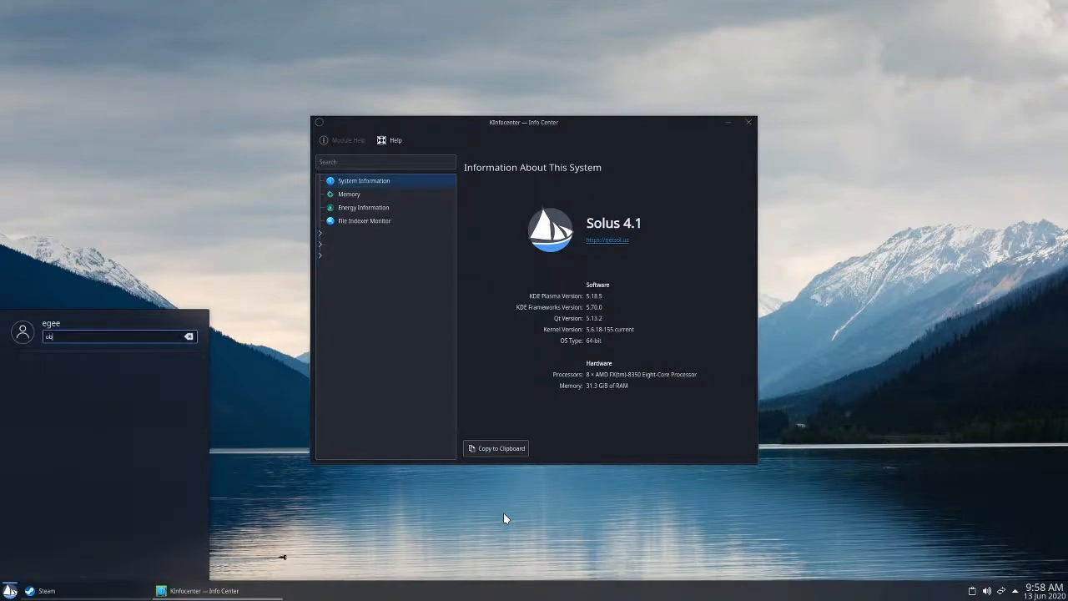
pyautogui.press('Return')
pyautogui.click(10, 591)
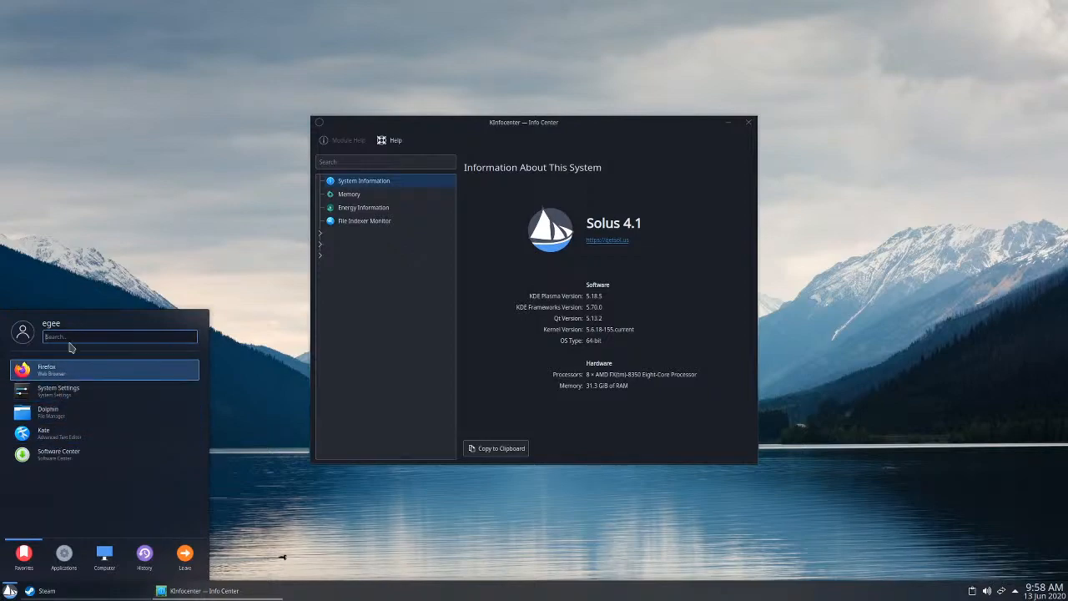
pyautogui.write('soft')
pyautogui.press('Return')
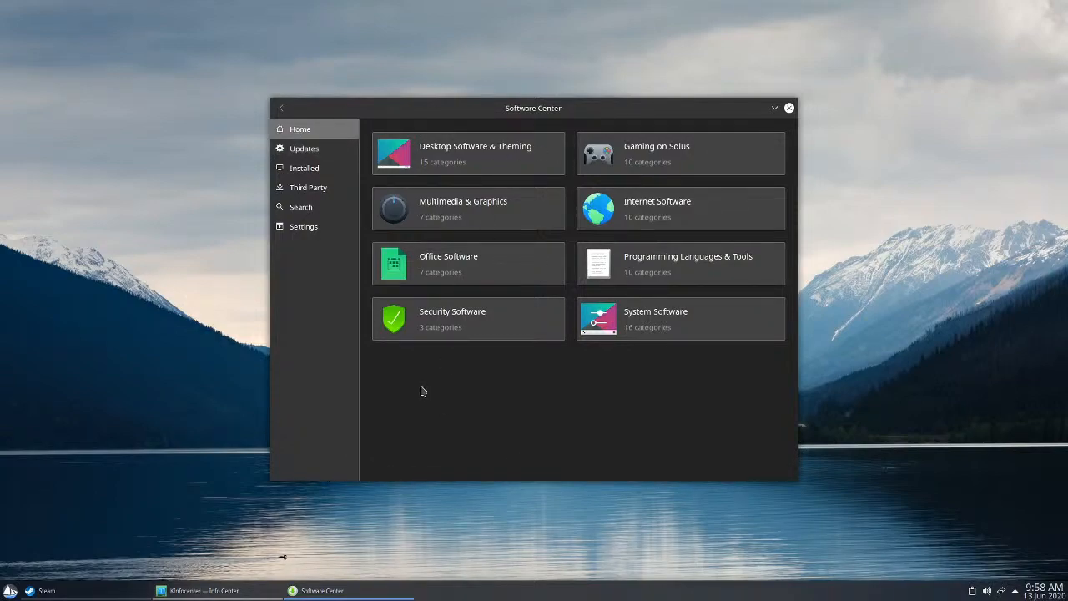
# Step: Launch System Settings and browse the Plasma Style, Global Theme and window decoration pages
pyautogui.click(8, 591)
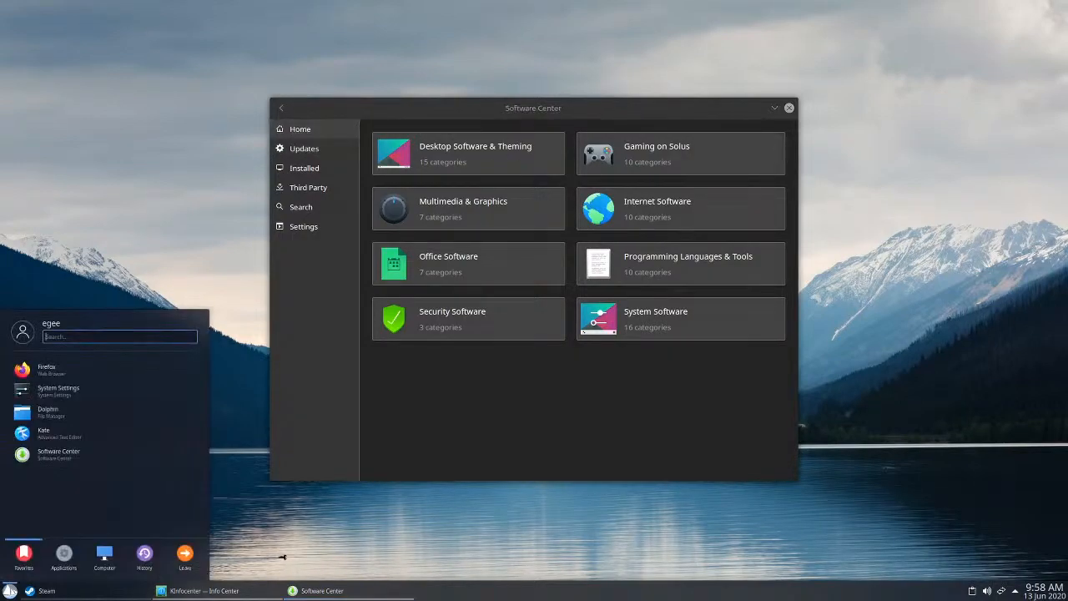
pyautogui.write('settings')
pyautogui.press('Return')
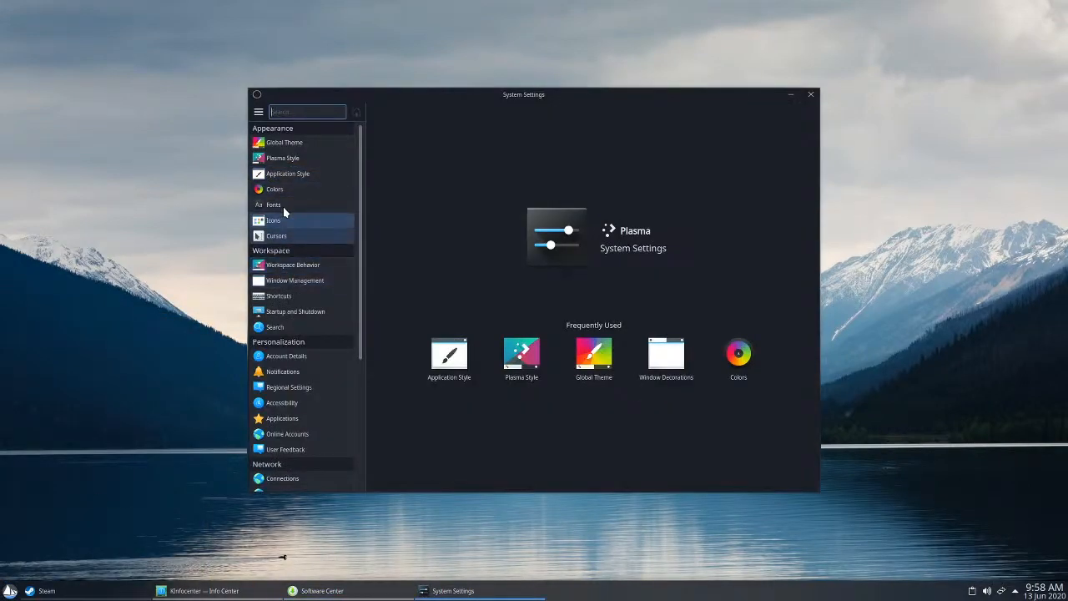
pyautogui.click(287, 173)
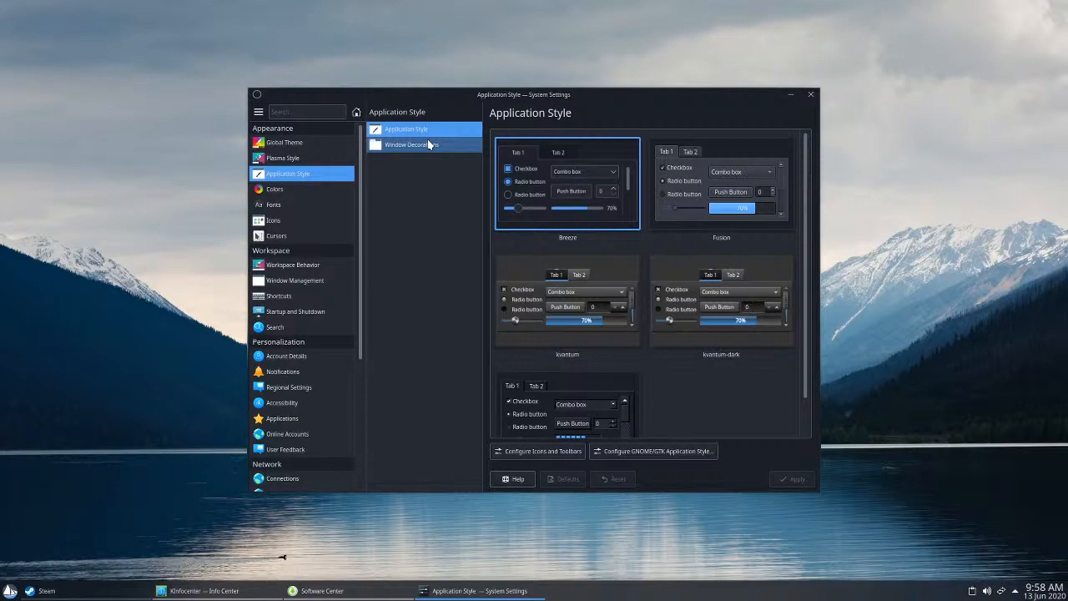
pyautogui.click(292, 158)
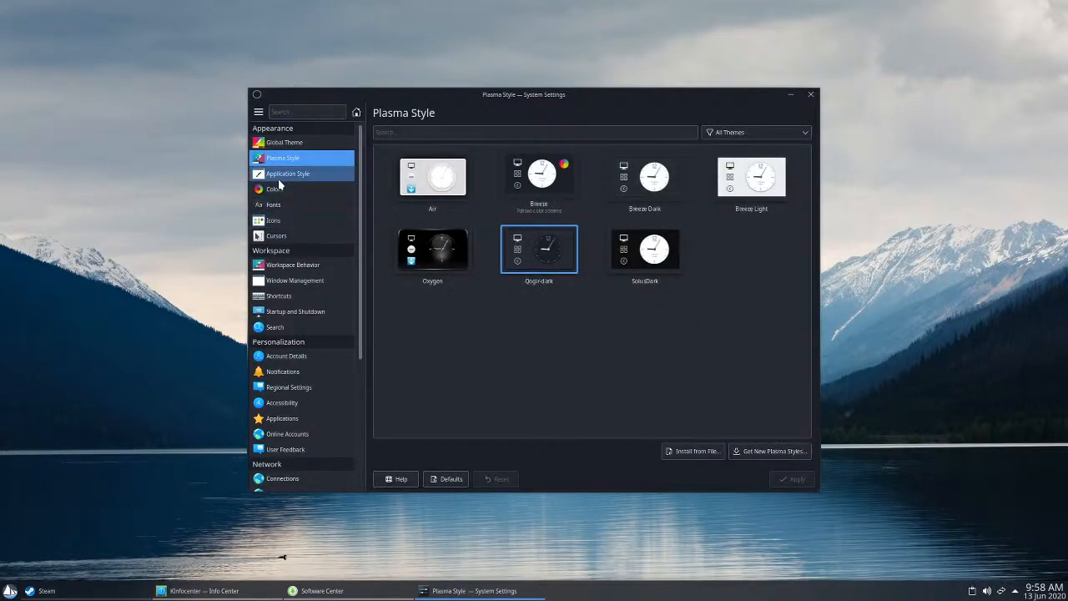
pyautogui.click(289, 143)
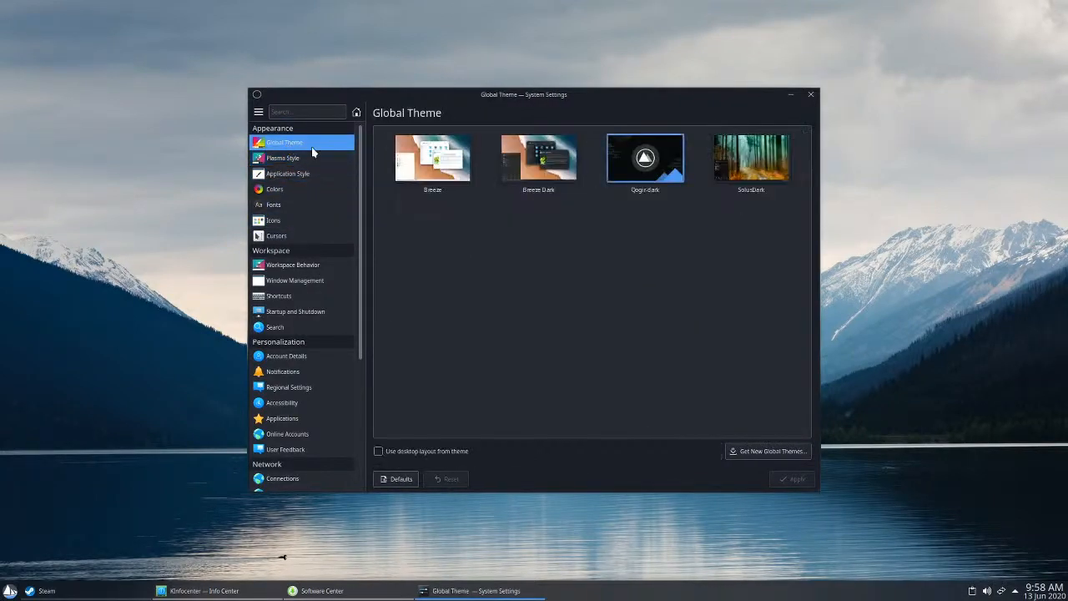
pyautogui.click(294, 174)
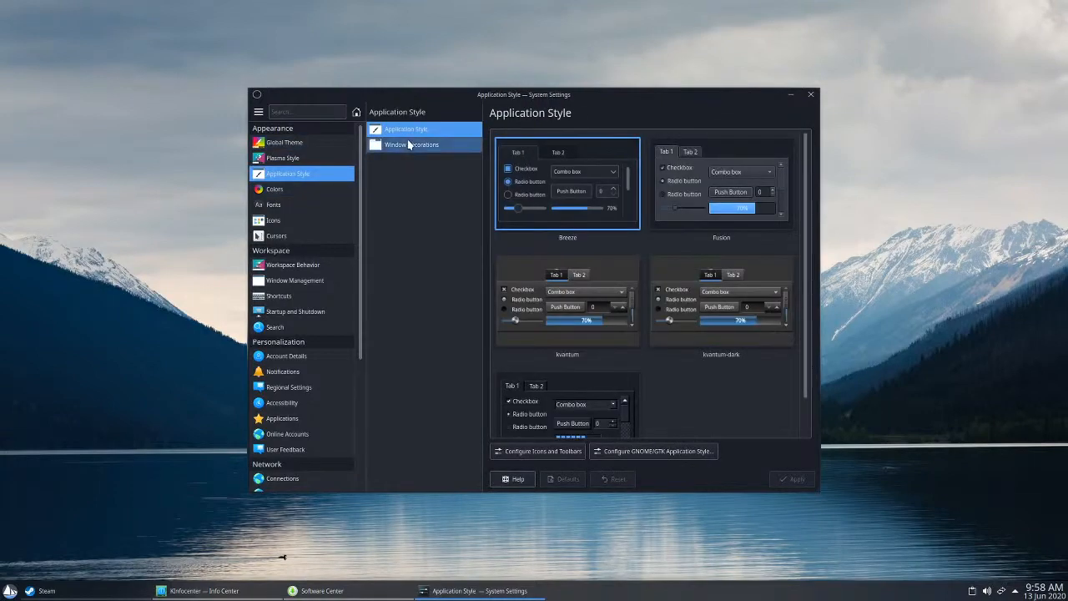
pyautogui.click(410, 146)
pyautogui.click(410, 133)
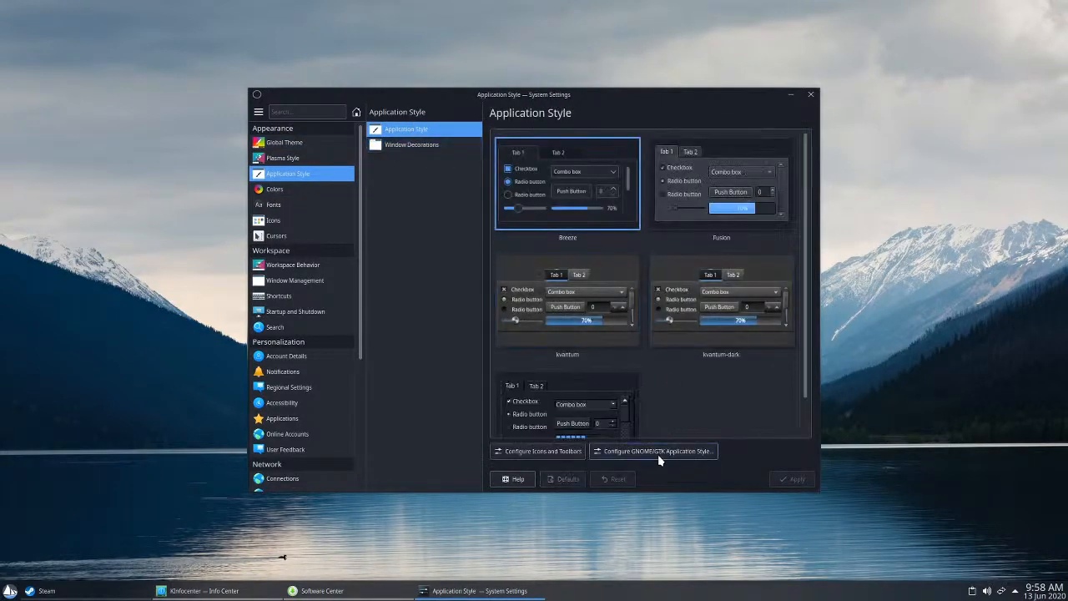
# Step: In GNOME/GTK Application Style, set both GTK2 and GTK3 themes to Breeze-Dark and apply
pyautogui.click(656, 453)
pyautogui.click(626, 139)
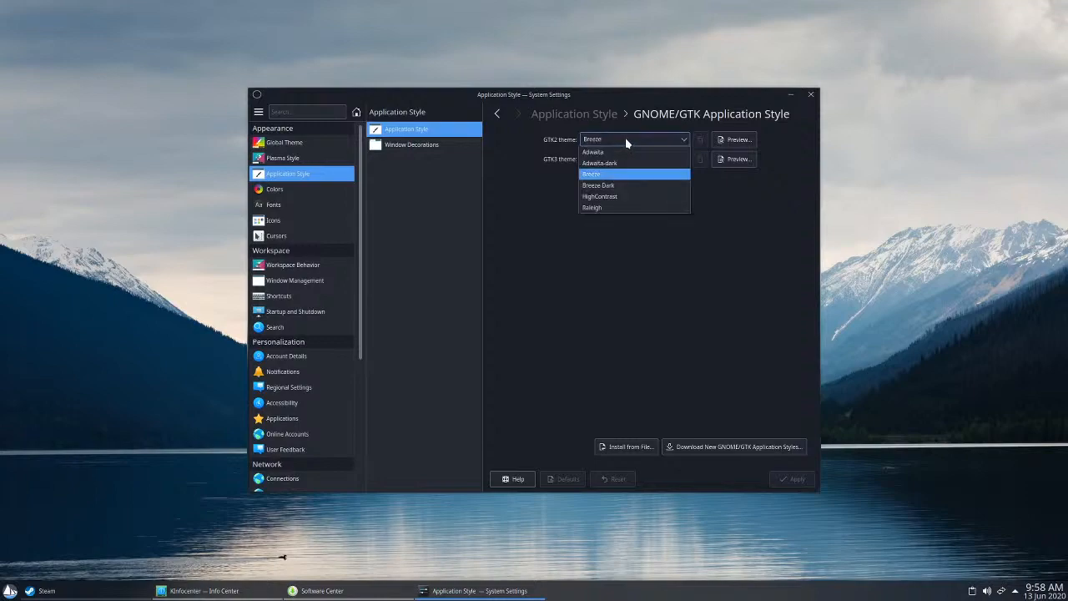
pyautogui.click(599, 163)
pyautogui.click(622, 158)
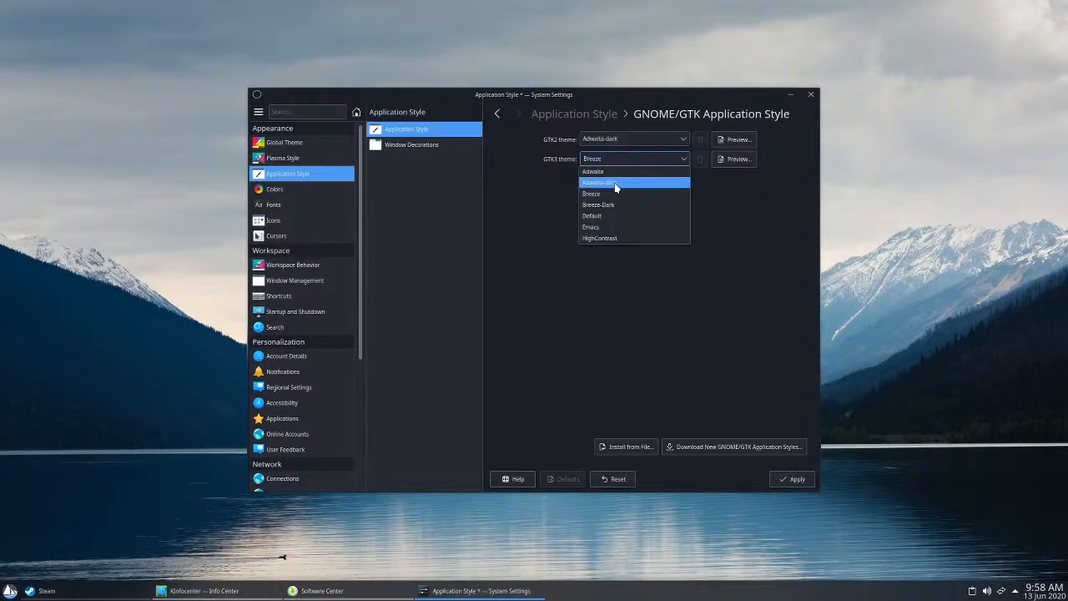
pyautogui.click(611, 204)
pyautogui.click(621, 140)
pyautogui.click(622, 185)
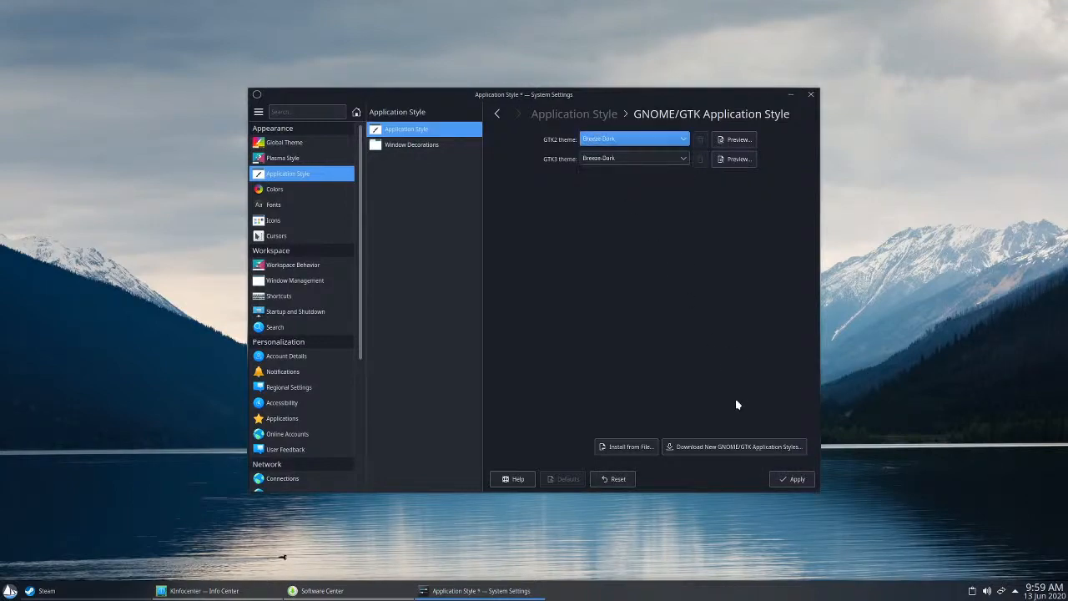
pyautogui.click(797, 479)
# Step: Close and relaunch Software Center, placing it down and to the right
pyautogui.moveTo(689, 100); pyautogui.dragTo(489, 79)
pyautogui.click(788, 107)
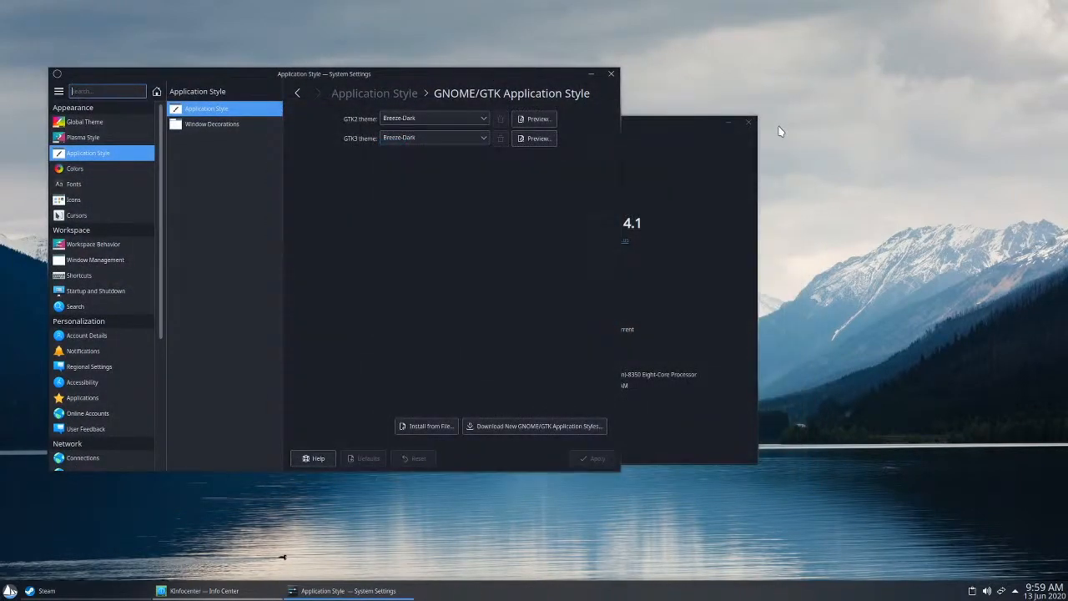
pyautogui.press('super')
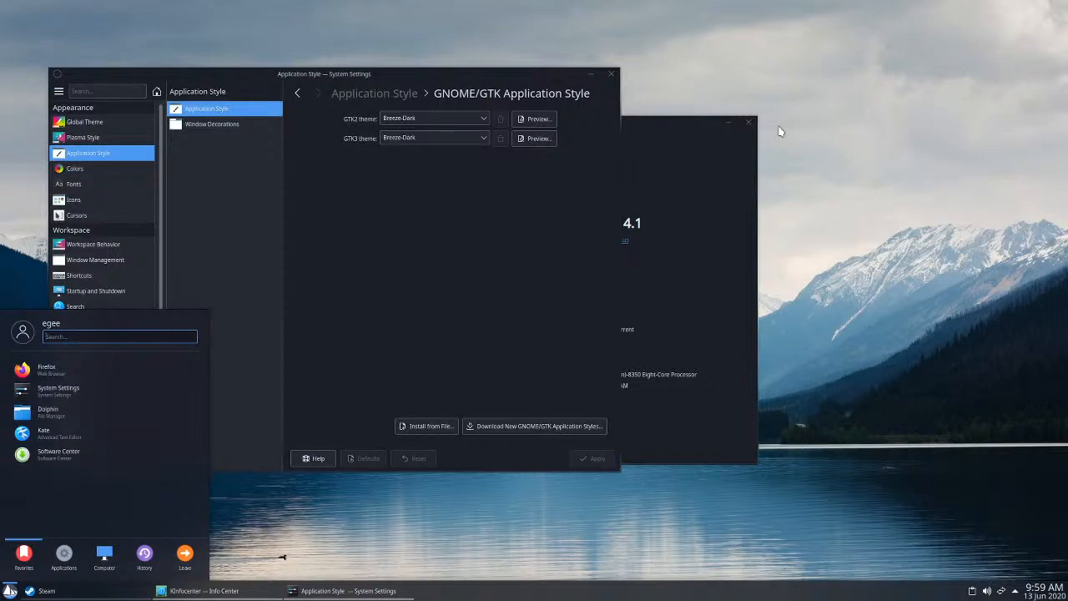
pyautogui.write('soft')
pyautogui.press('Return')
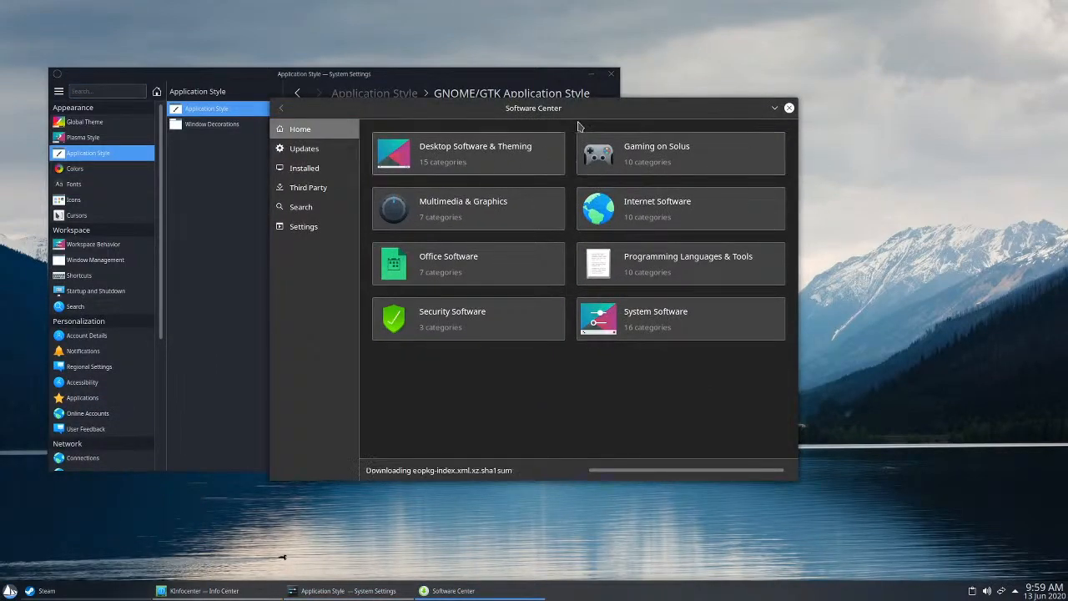
pyautogui.moveTo(580, 112); pyautogui.dragTo(643, 161)
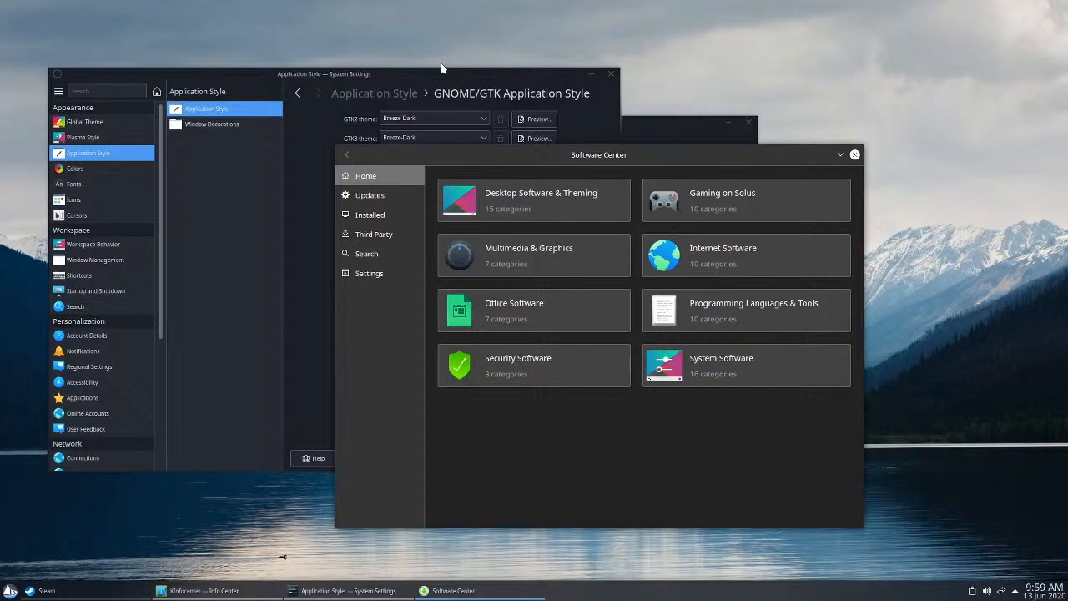
# Step: Preview the GTK3 styles and set both GTK2 and GTK3 themes to Adwaita-dark
pyautogui.click(229, 170)
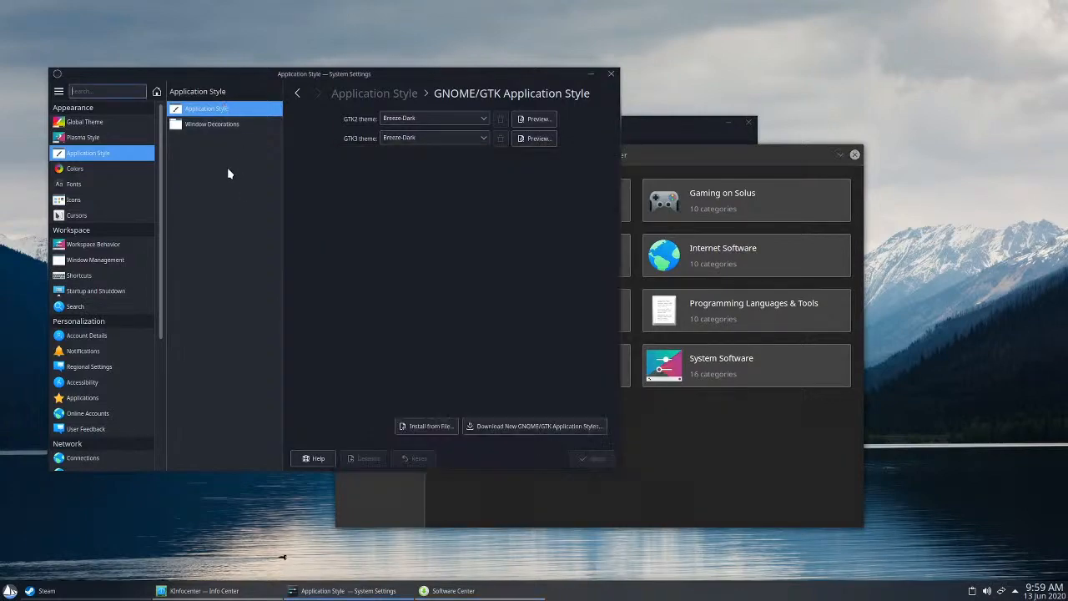
pyautogui.click(538, 138)
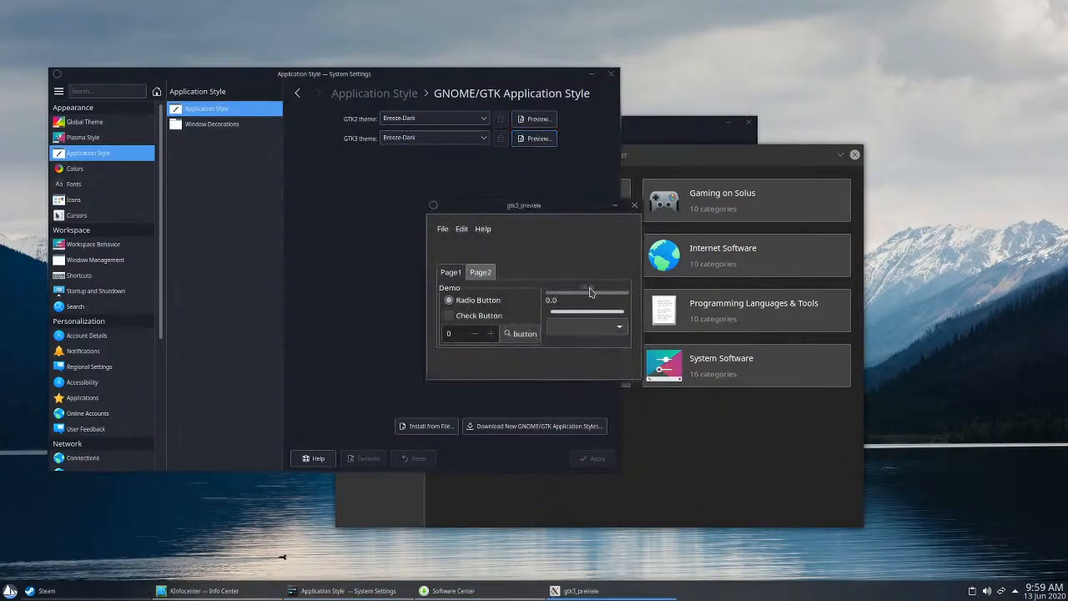
pyautogui.moveTo(580, 201); pyautogui.dragTo(847, 73)
pyautogui.click(426, 118)
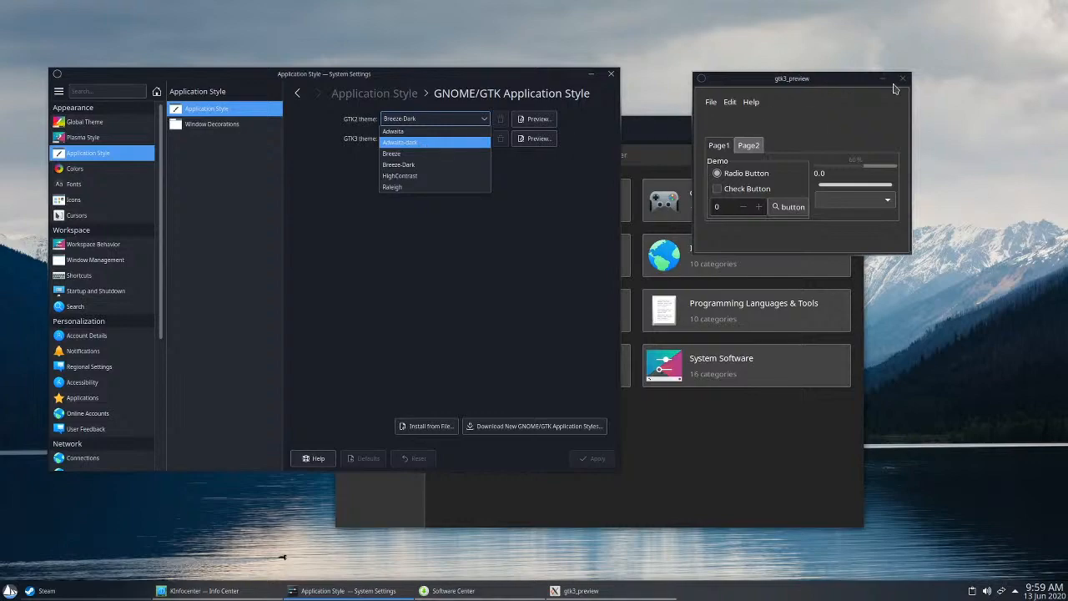
pyautogui.click(902, 78)
pyautogui.click(416, 143)
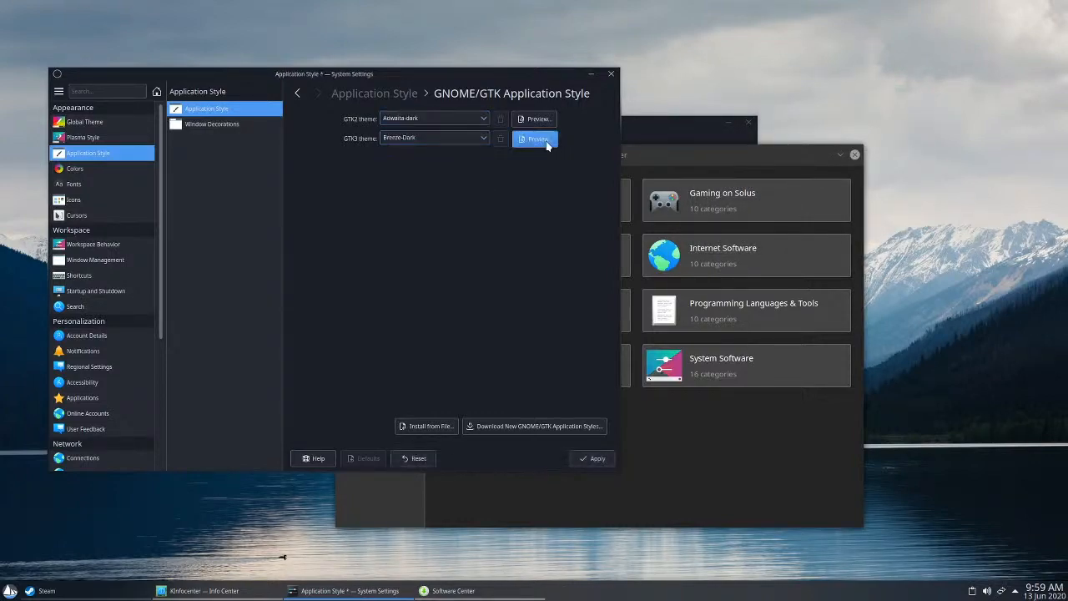
pyautogui.click(538, 138)
pyautogui.click(634, 204)
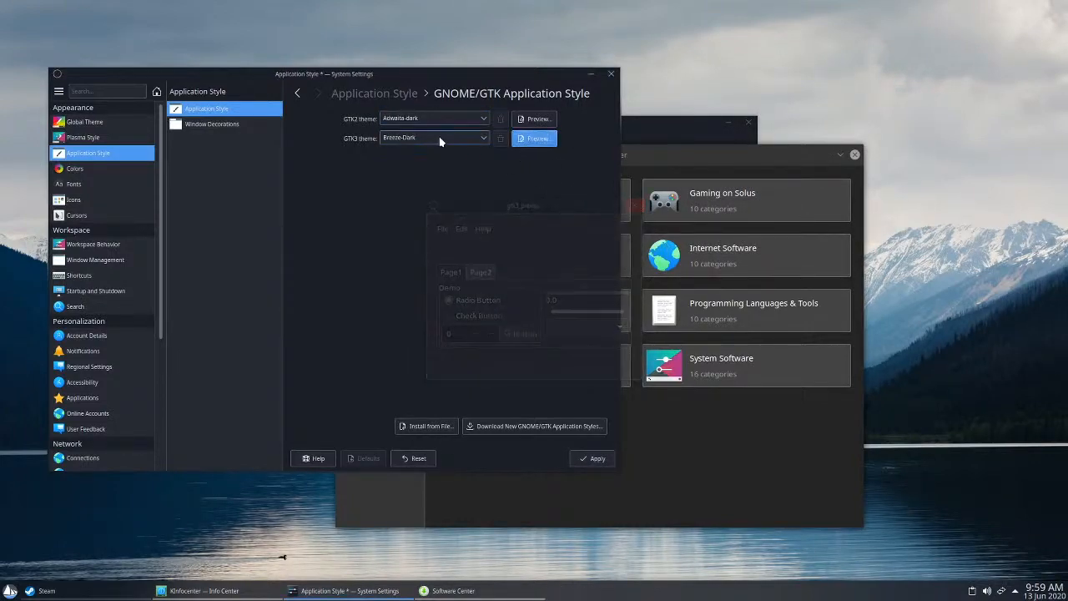
pyautogui.click(434, 138)
pyautogui.click(442, 167)
pyautogui.click(539, 139)
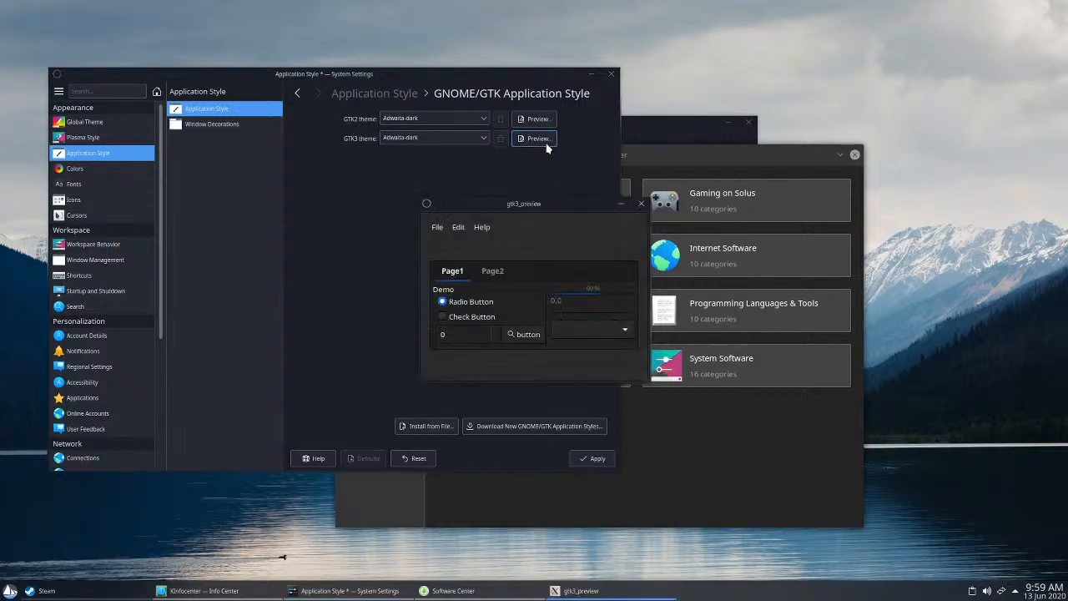
pyautogui.click(641, 204)
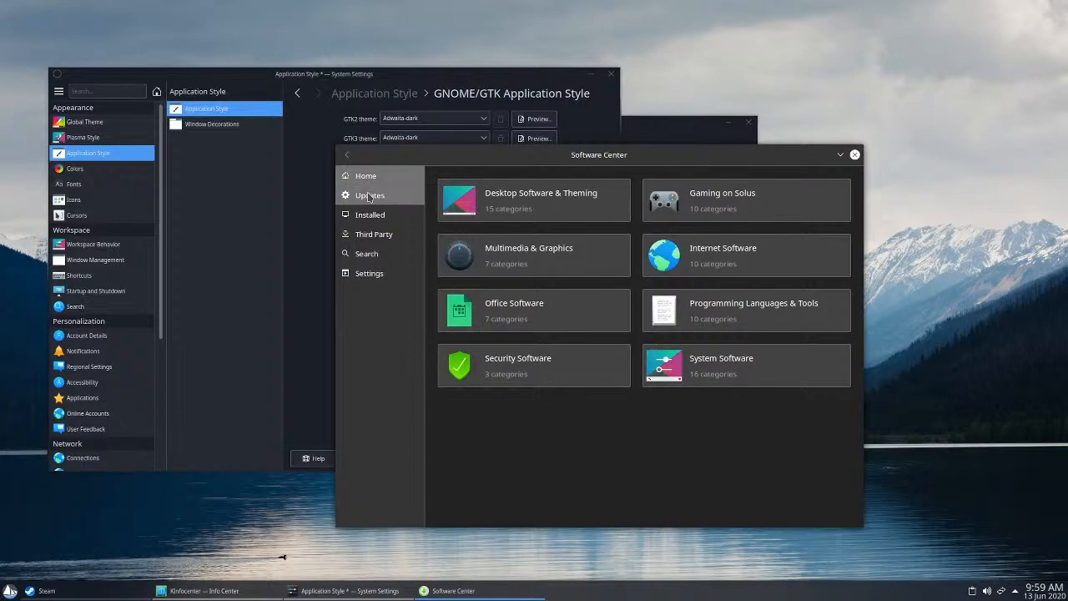
# Step: Search Software Center for obs-studio and install it with its dependencies, authorizing with the password
pyautogui.click(367, 253)
pyautogui.write('ob')
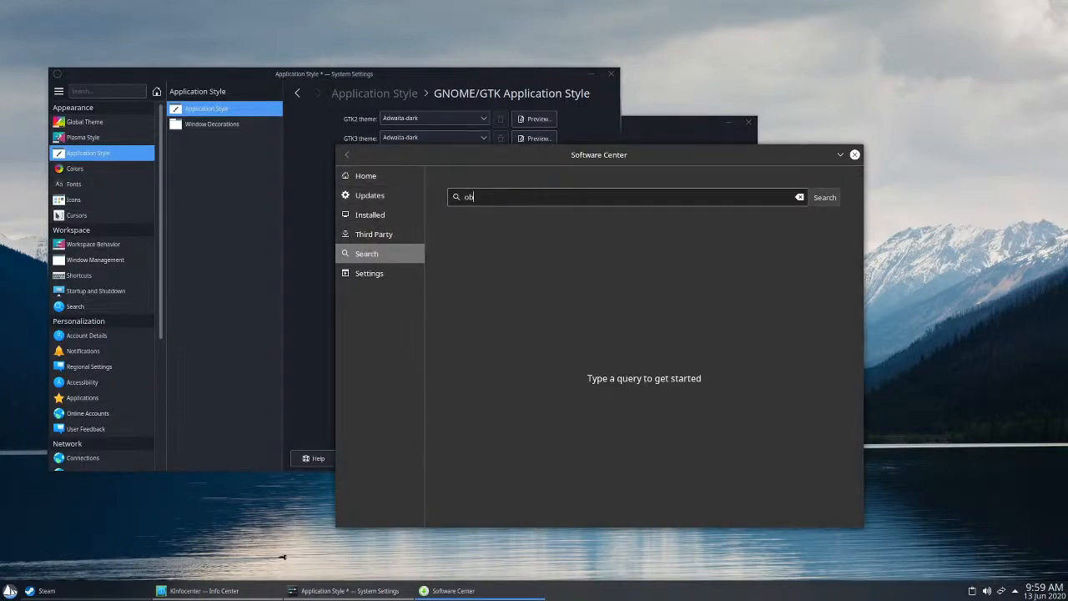
pyautogui.write('s')
pyautogui.press('Return')
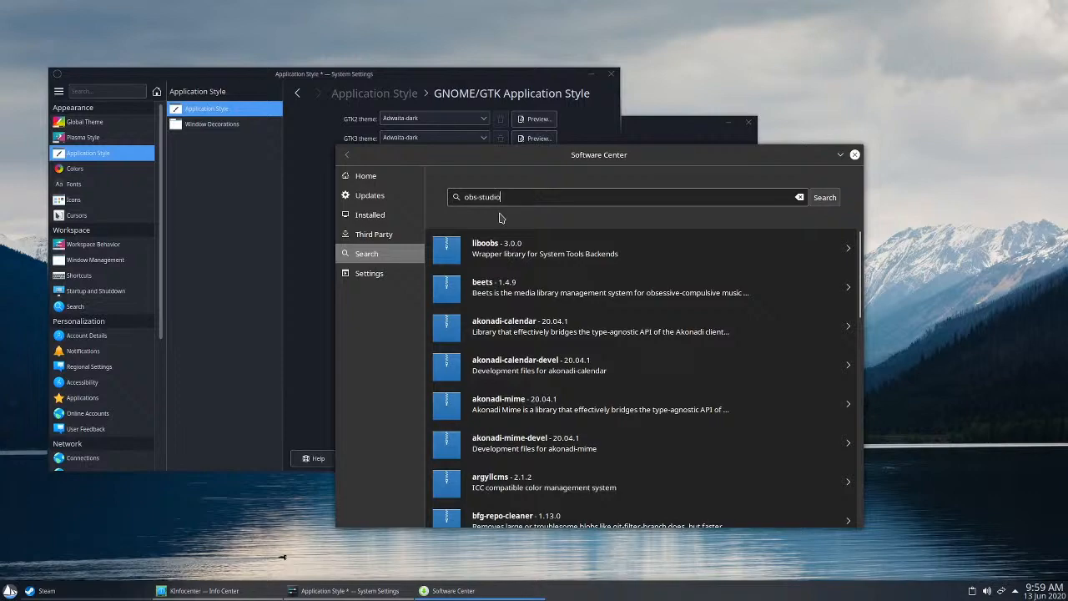
pyautogui.press('Return')
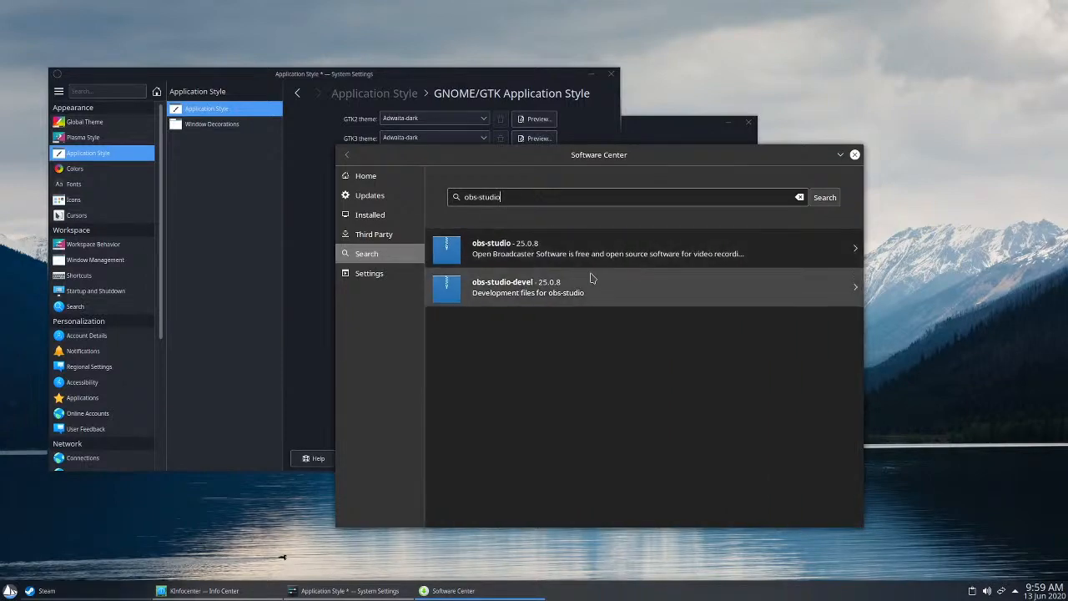
pyautogui.click(541, 244)
pyautogui.click(843, 193)
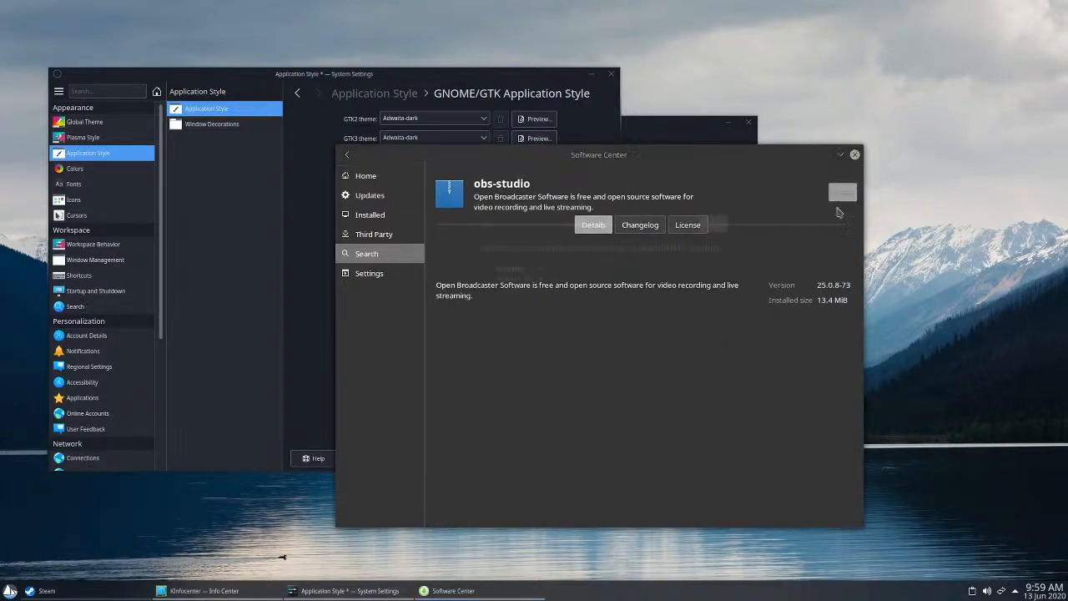
pyautogui.click(712, 225)
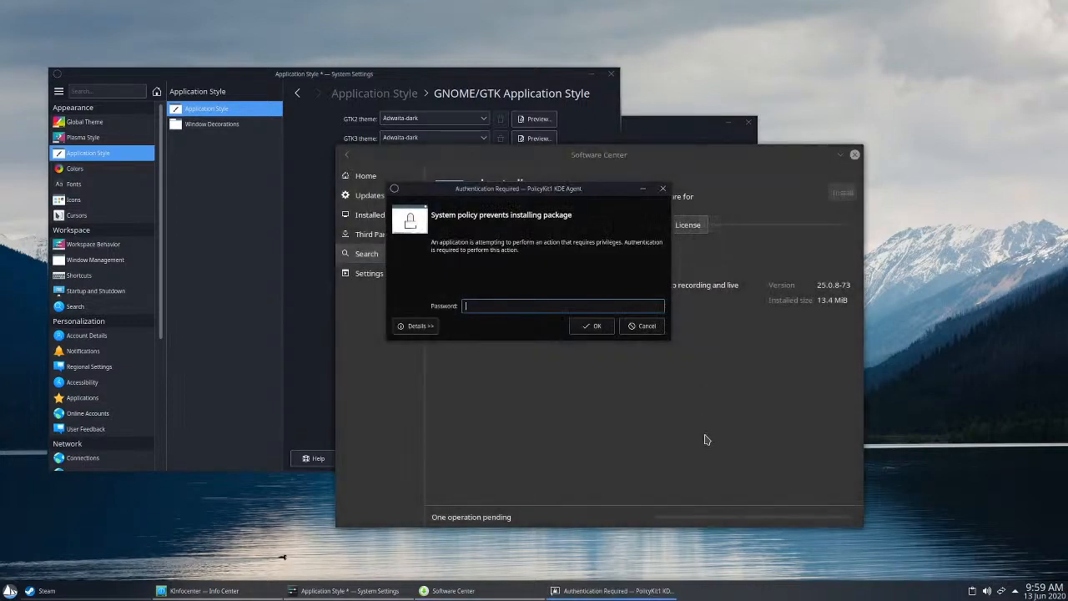
pyautogui.press('Return')
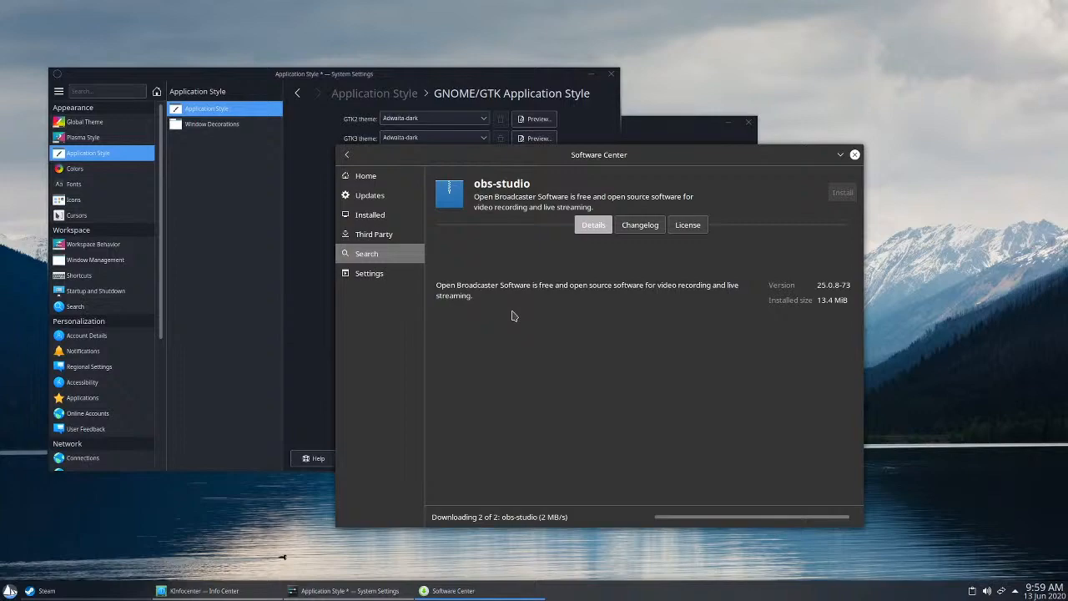
# Step: Reopen Info Center by searching 'info' in the launcher
pyautogui.press('super')
pyautogui.write('info')
pyautogui.press('Return')
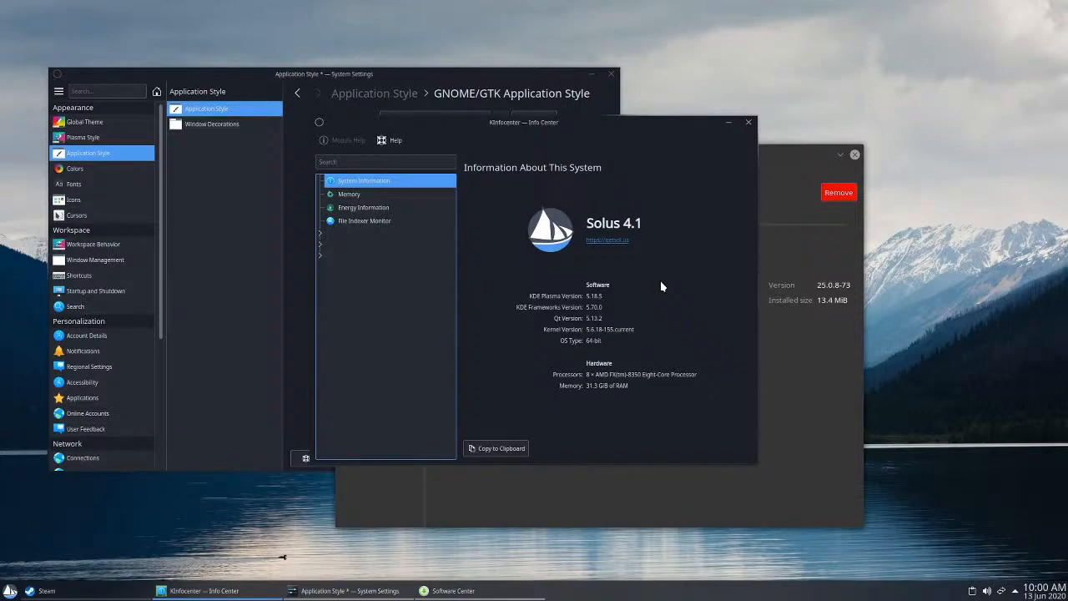
# Step: Launch Kvantum Manager and make KvArc the active Kvantum theme
pyautogui.press('super')
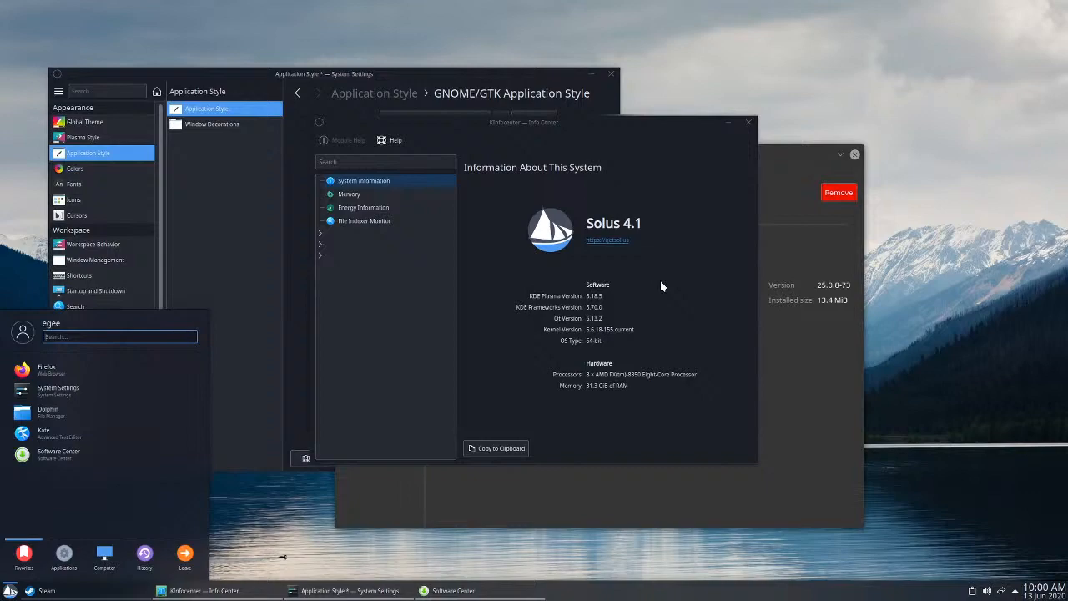
pyautogui.write('kv')
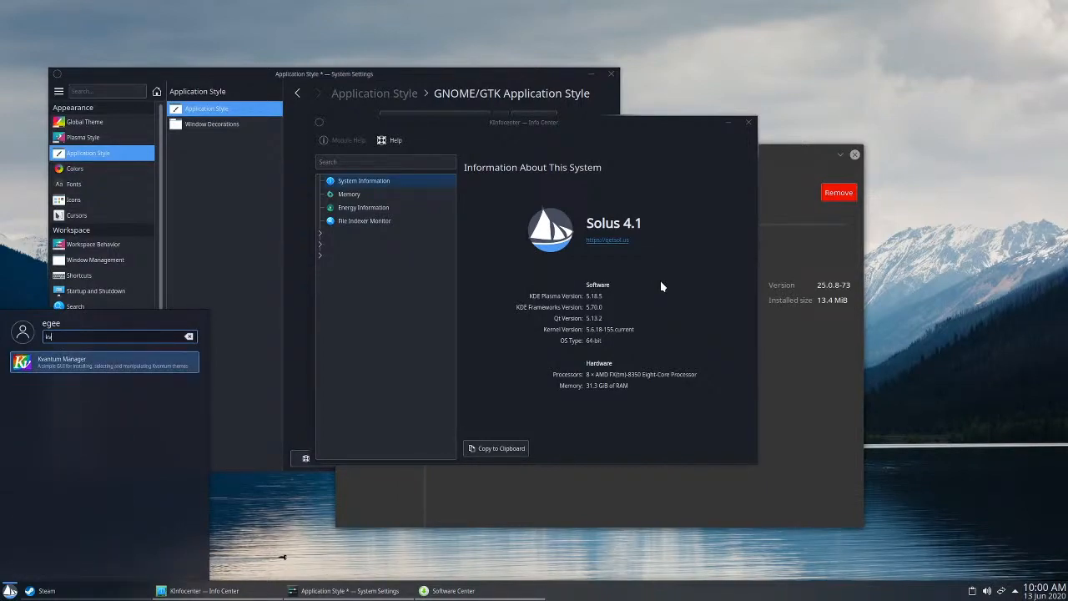
pyautogui.press('Return')
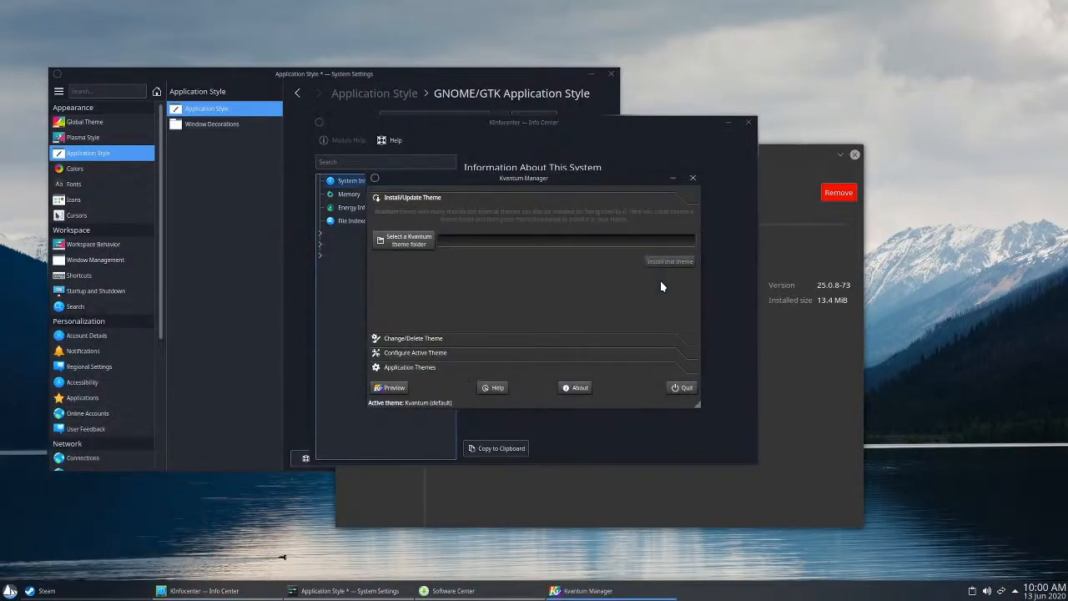
pyautogui.click(427, 242)
pyautogui.press('Escape')
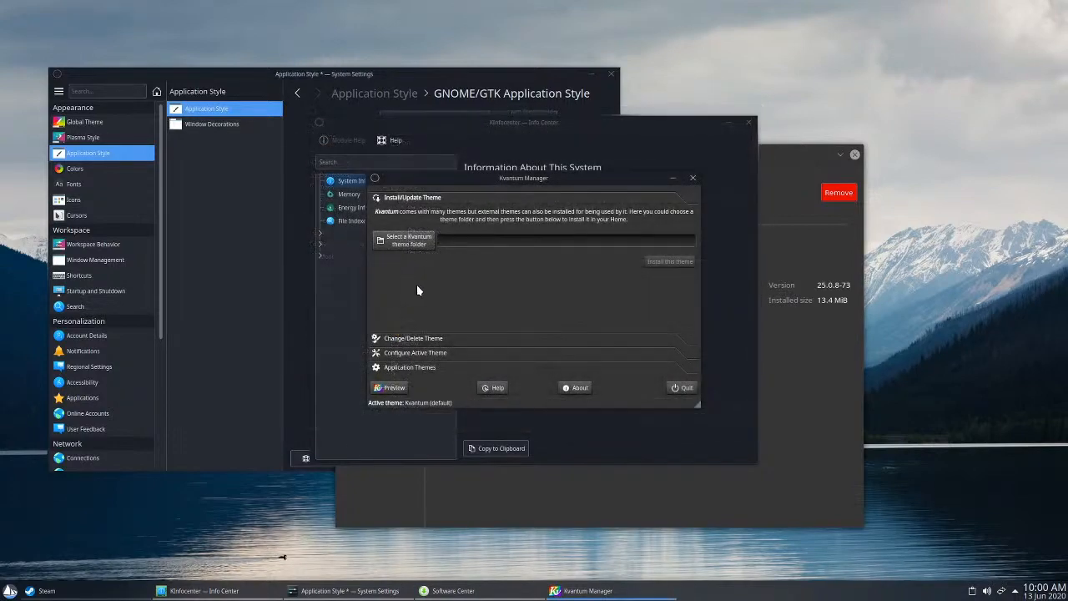
pyautogui.click(409, 338)
pyautogui.click(555, 227)
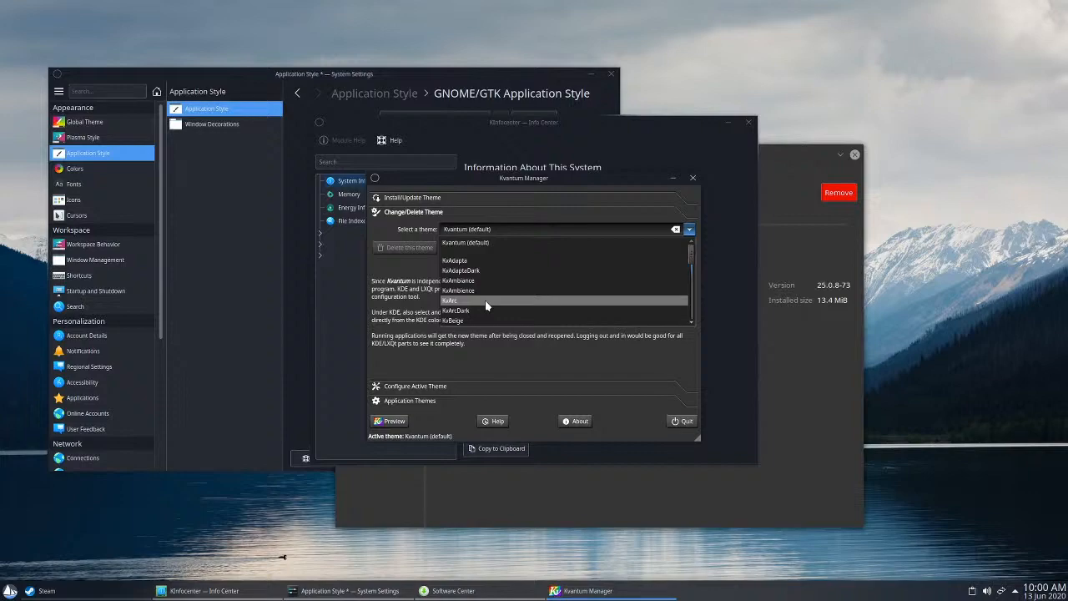
pyautogui.click(485, 299)
pyautogui.click(674, 247)
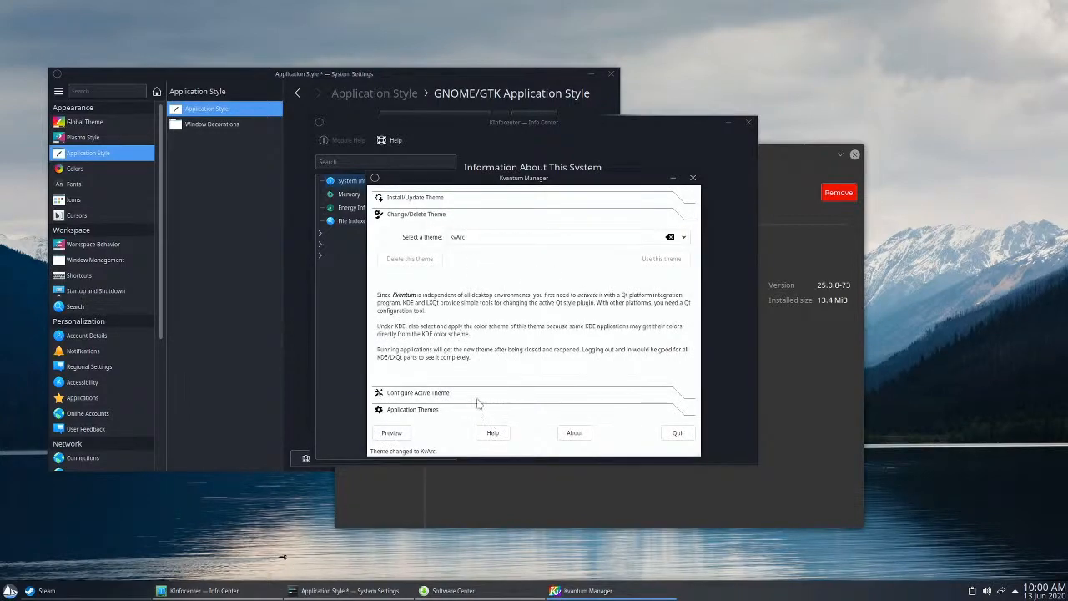
# Step: Look over the active theme settings and per-application assignments, then quit Kvantum Manager
pyautogui.click(405, 392)
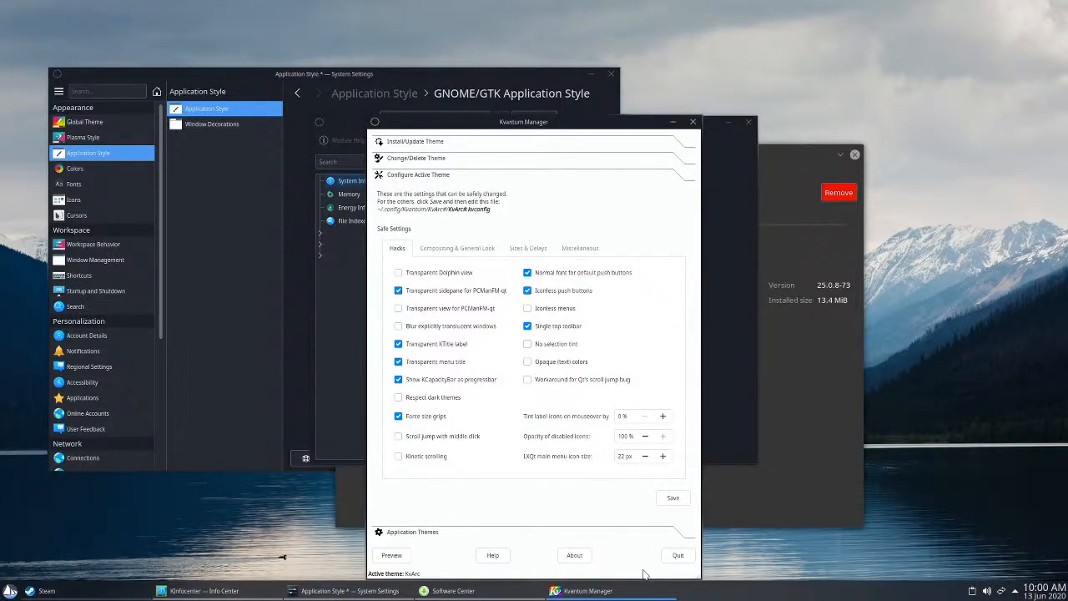
pyautogui.click(393, 534)
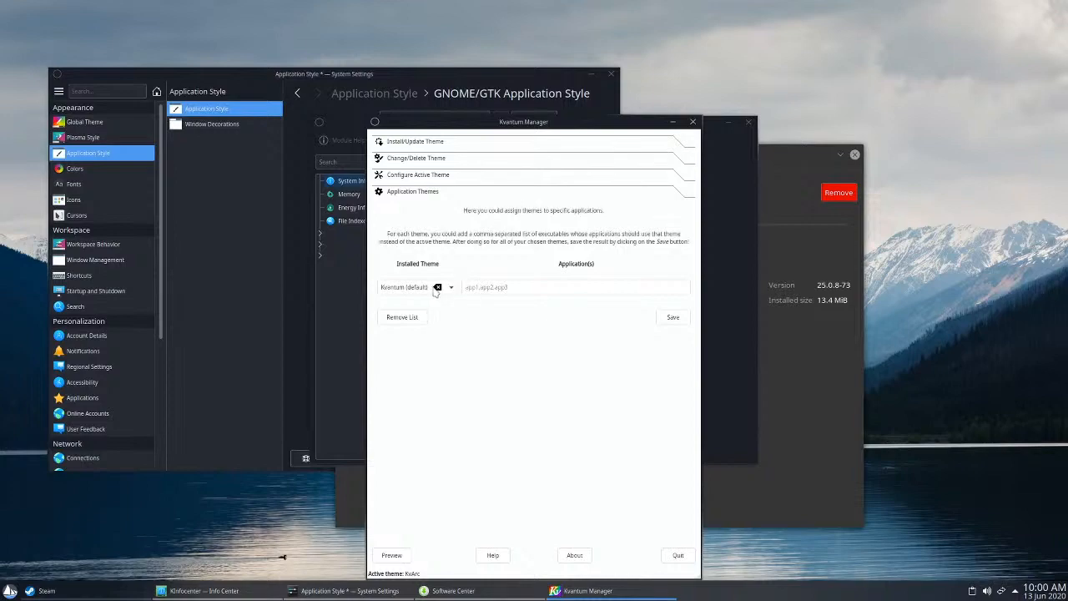
pyautogui.click(450, 287)
pyautogui.click(430, 262)
pyautogui.click(693, 121)
pyautogui.moveTo(620, 129); pyautogui.dragTo(581, 132)
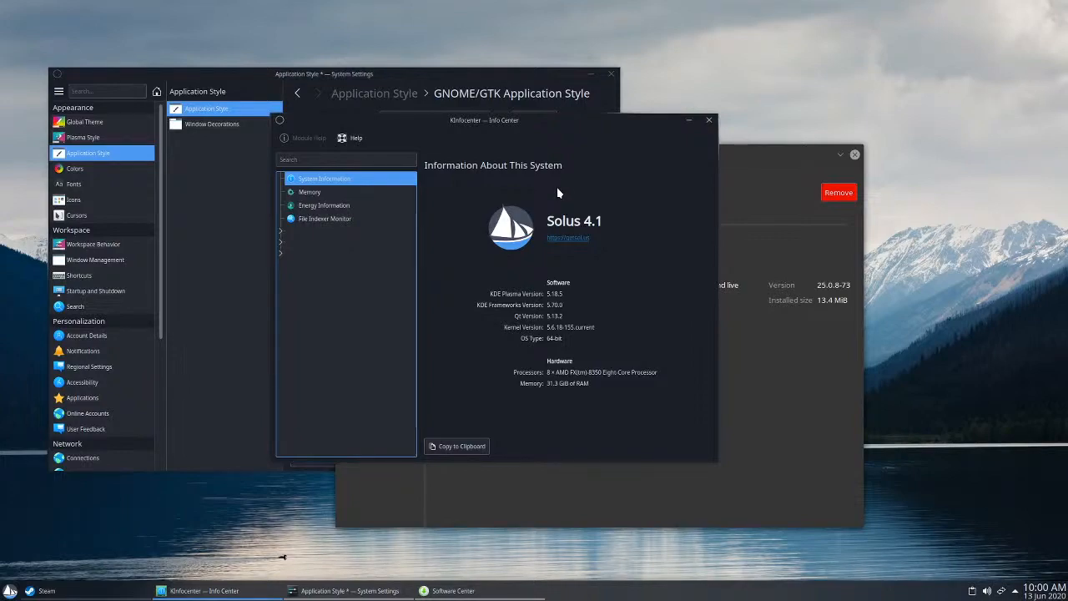
# Step: Close Software Center, Info Center and System Settings, applying the pending style changes
pyautogui.click(761, 158)
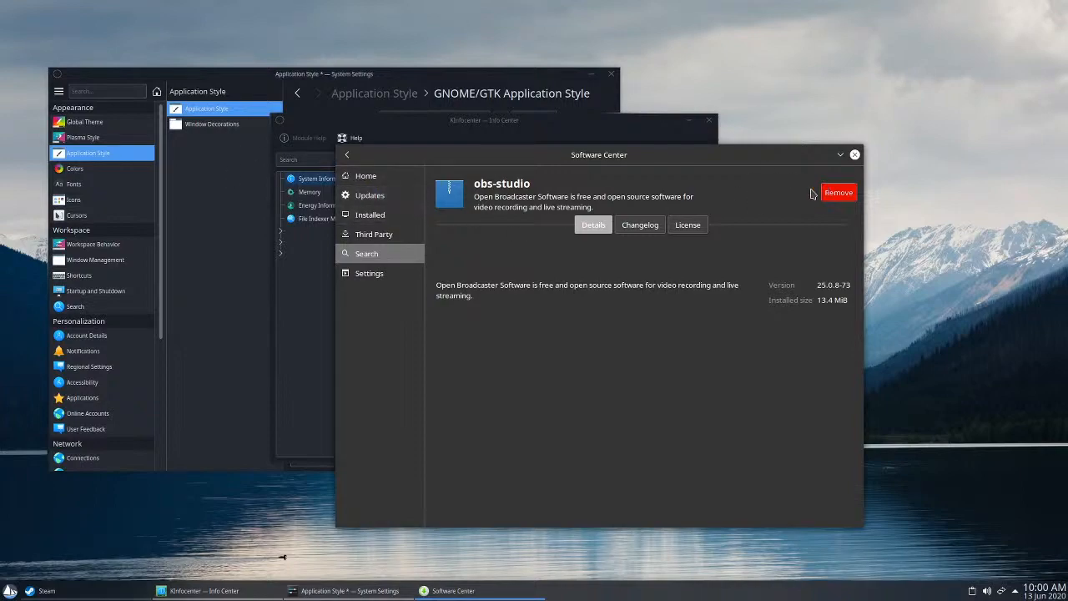
pyautogui.click(854, 155)
pyautogui.click(708, 119)
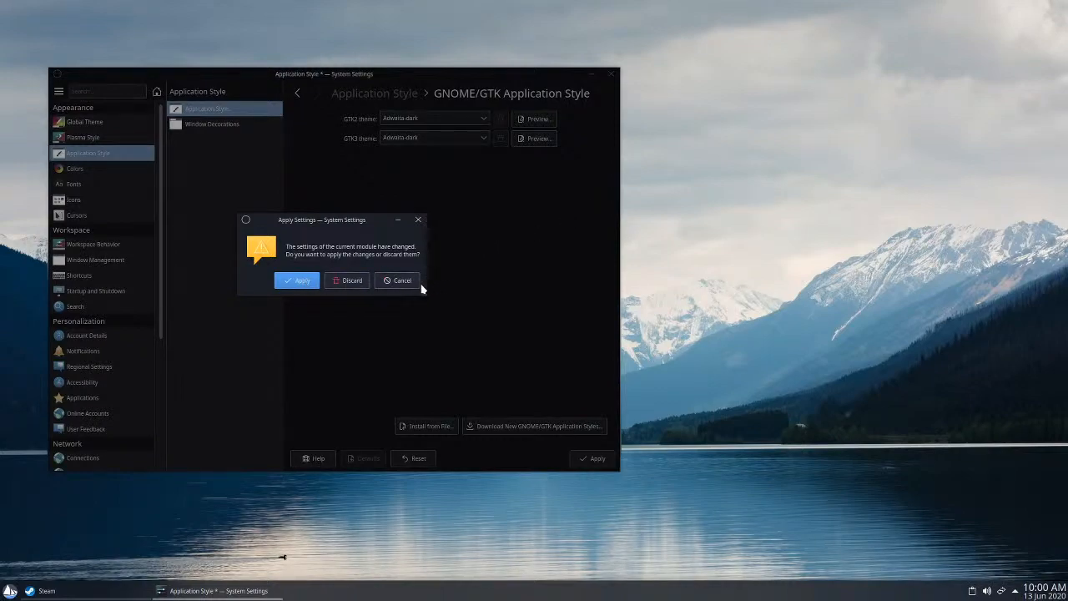
pyautogui.click(302, 280)
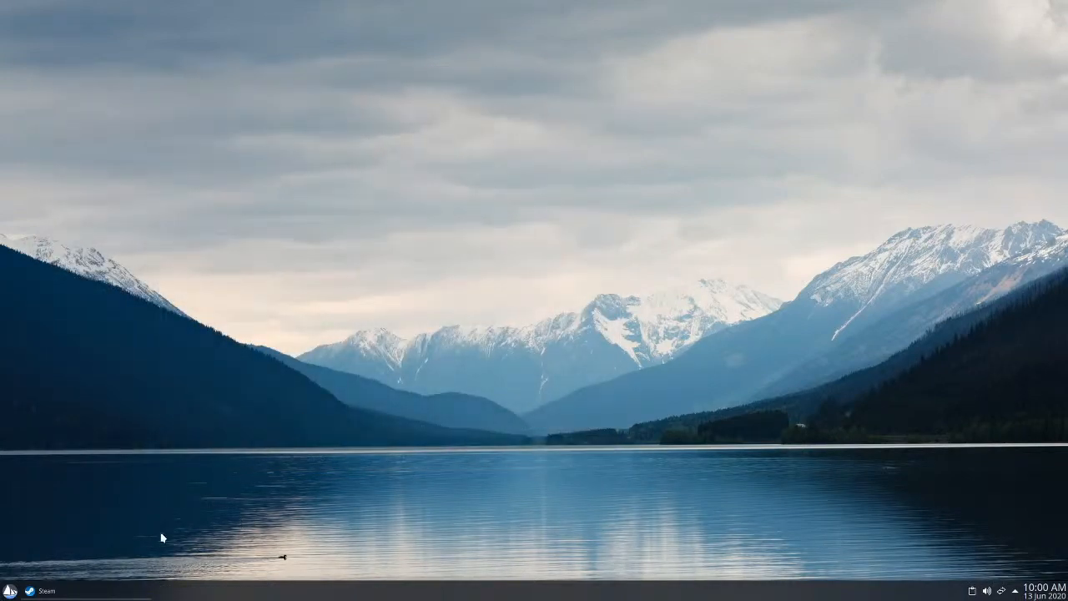
# Step: Launch OBS Studio and run its auto-configuration wizard optimized for recording only
pyautogui.click(9, 590)
pyautogui.write('obs')
pyautogui.press('Return')
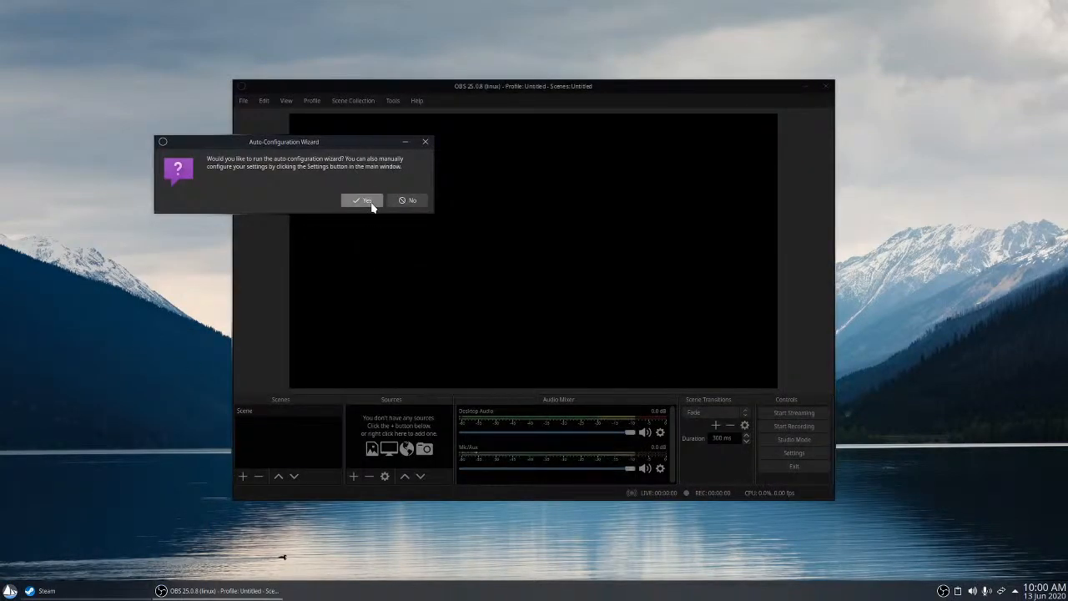
pyautogui.click(371, 204)
pyautogui.click(506, 241)
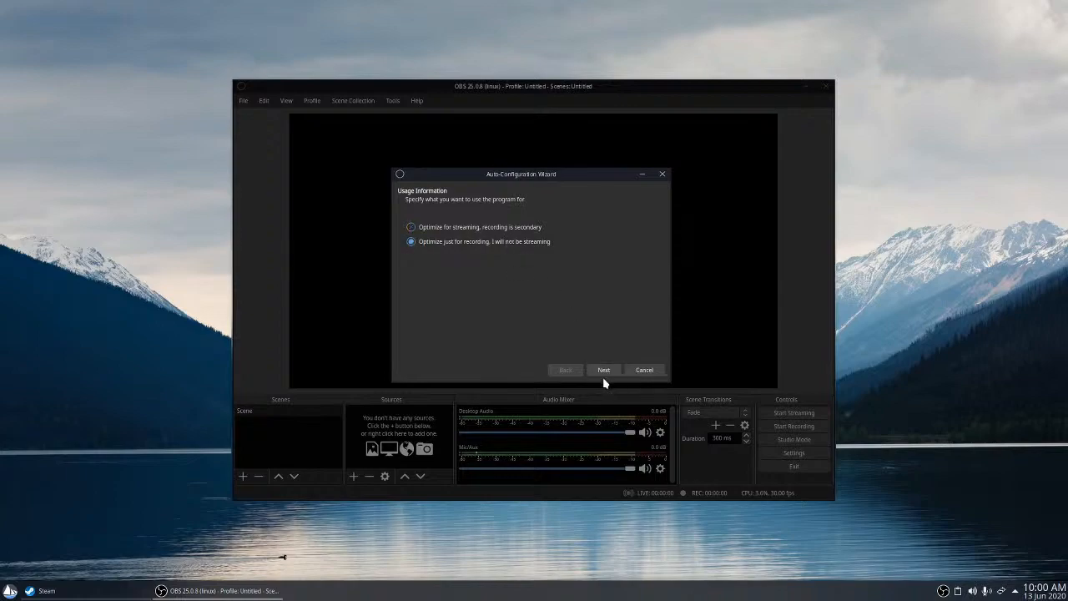
pyautogui.click(603, 371)
pyautogui.click(596, 370)
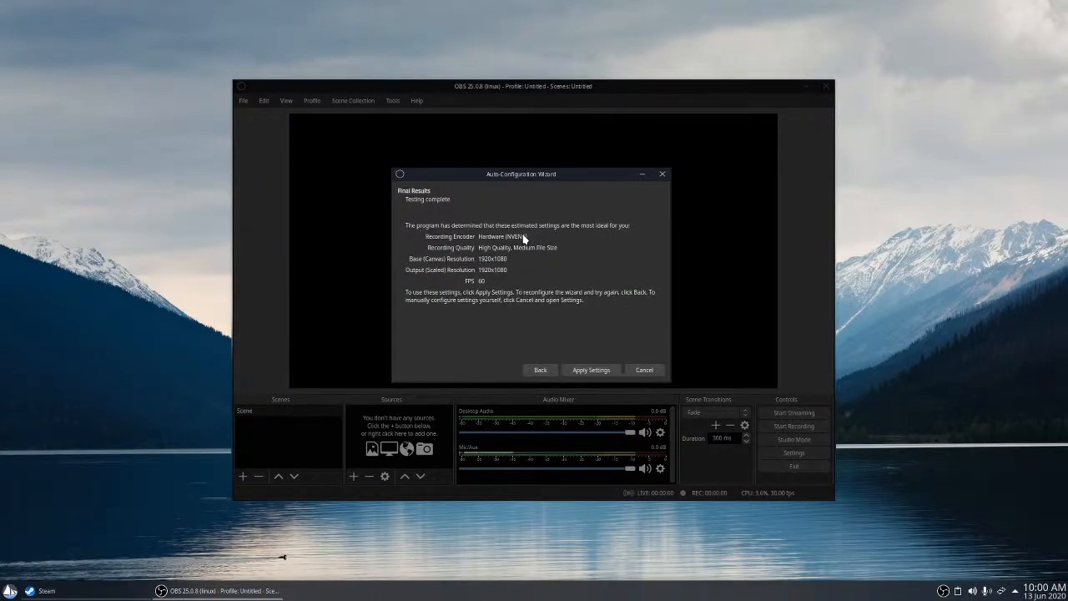
# Step: Apply the recommended settings and add a Screen Capture (XSHM) source
pyautogui.click(611, 375)
pyautogui.click(359, 480)
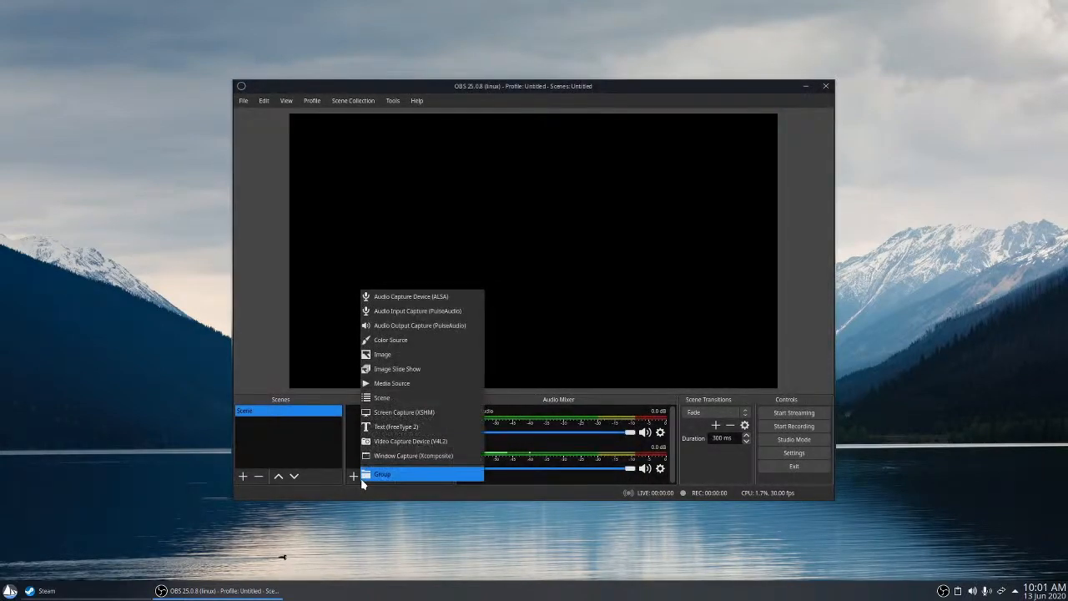
pyautogui.click(404, 414)
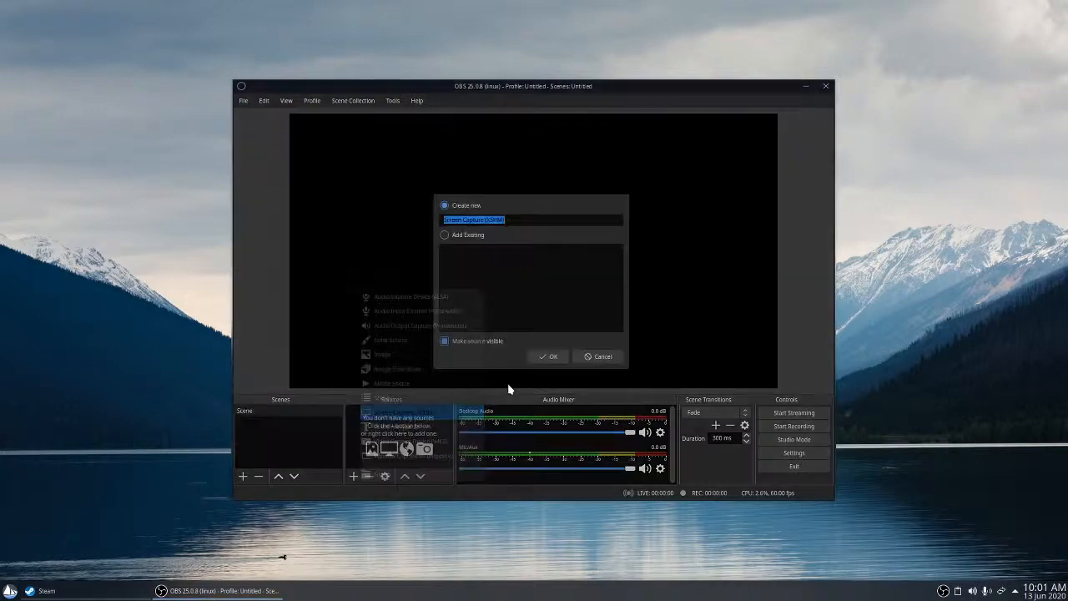
pyautogui.click(549, 357)
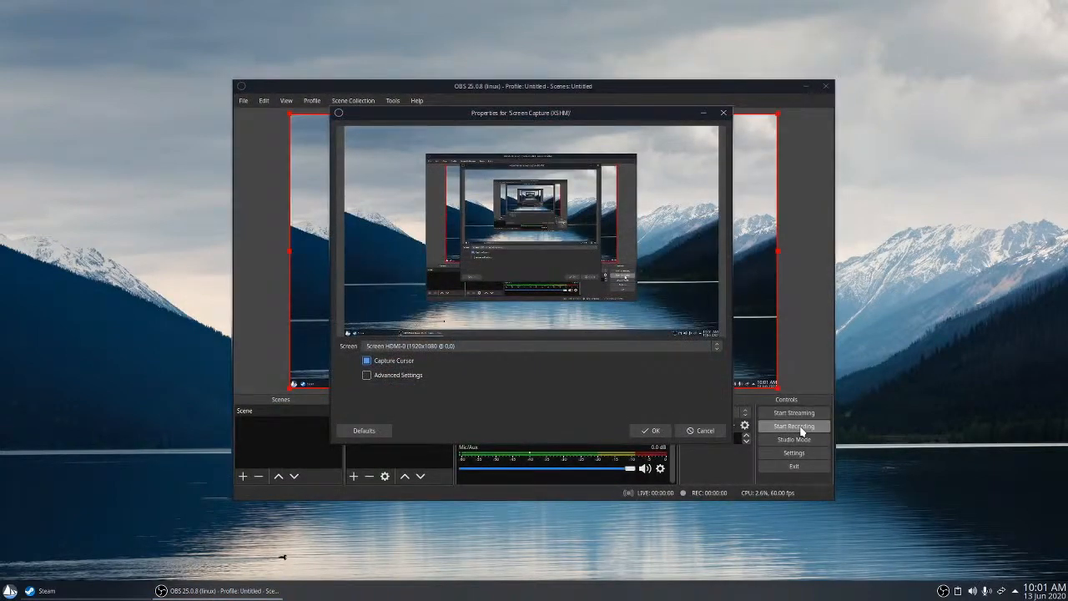
pyautogui.click(651, 430)
# Step: Make a short test recording of the screen, then quit OBS Studio
pyautogui.click(780, 427)
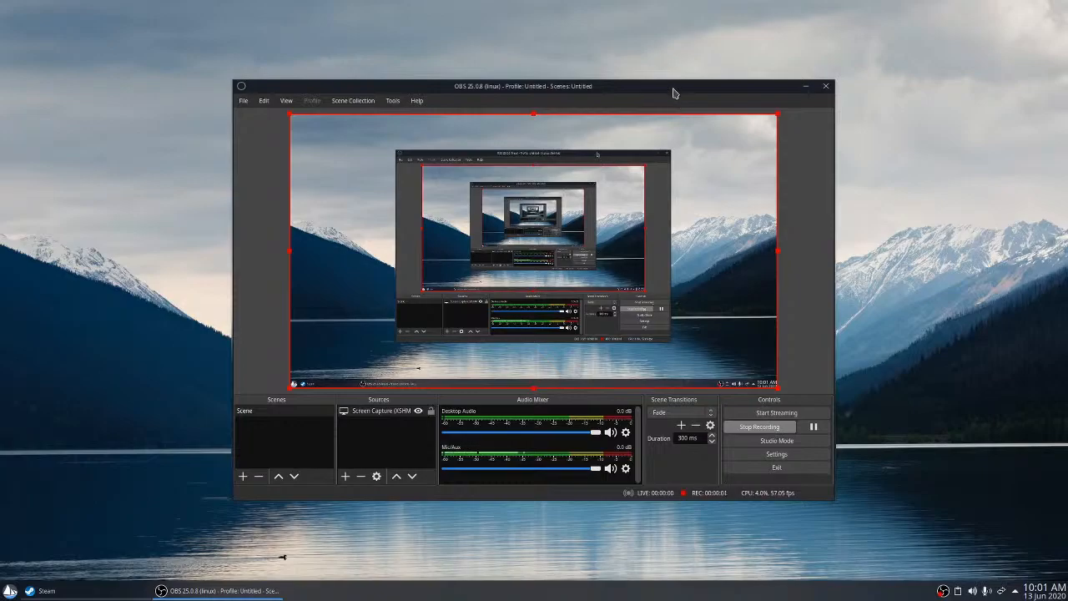
pyautogui.moveTo(674, 88); pyautogui.dragTo(642, 47)
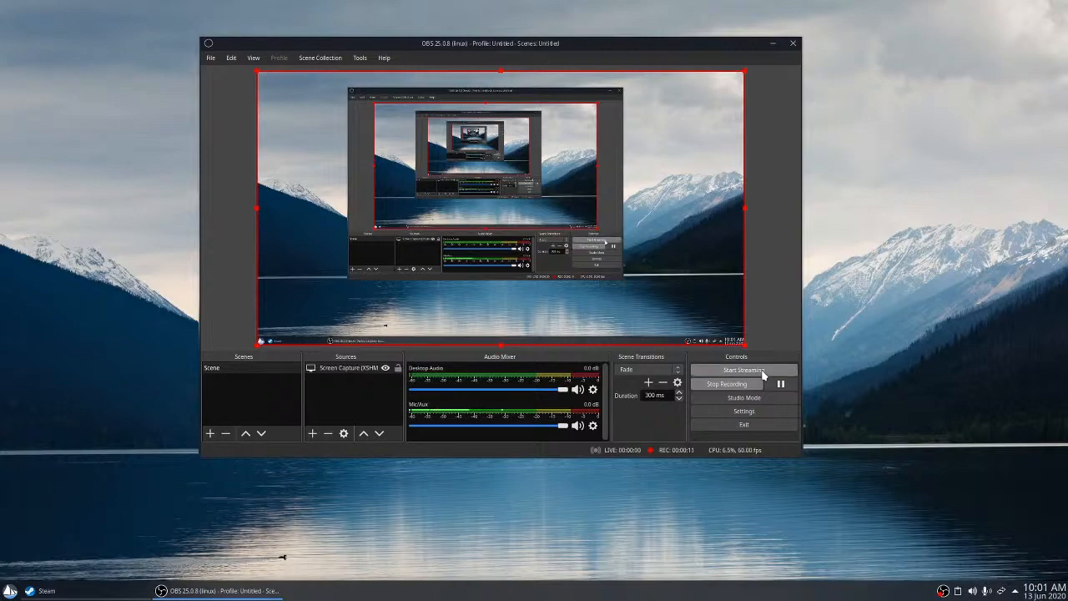
pyautogui.click(737, 427)
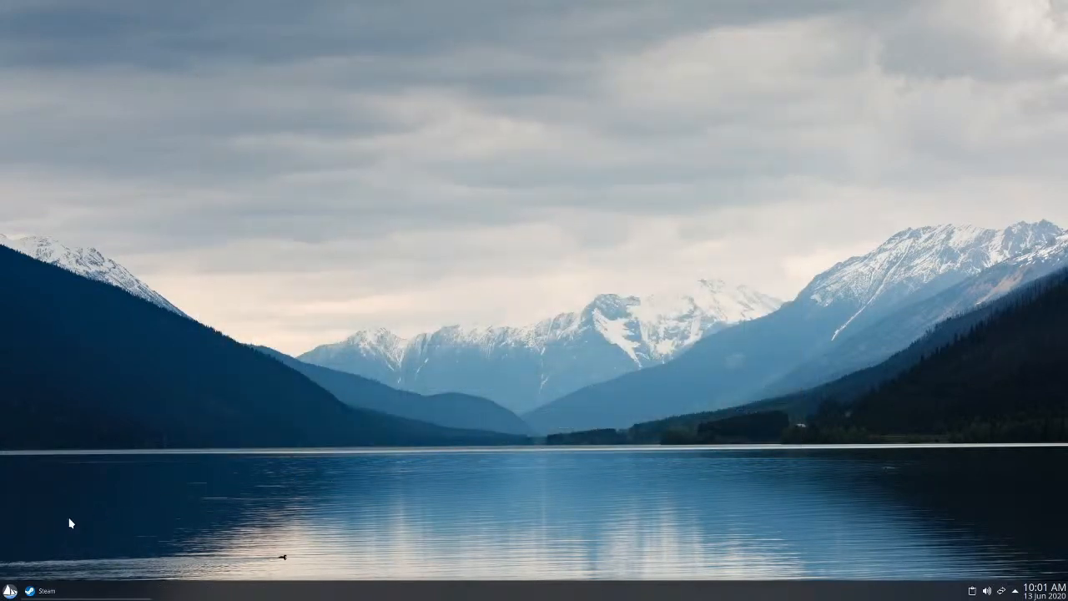
# Step: Launch Software Center from the application menu and move its window slightly right
pyautogui.click(9, 590)
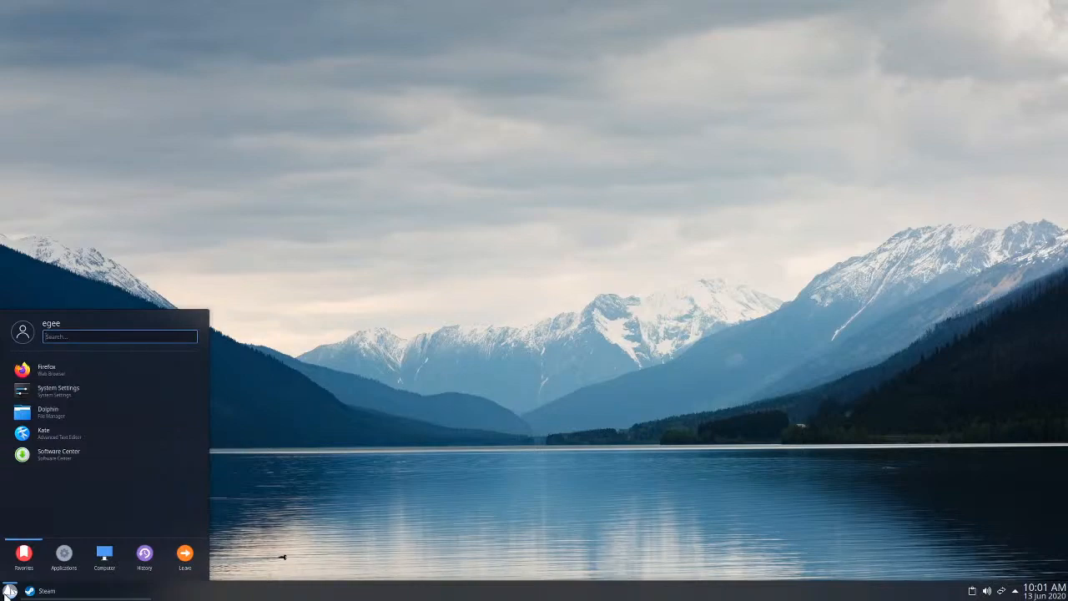
pyautogui.click(101, 461)
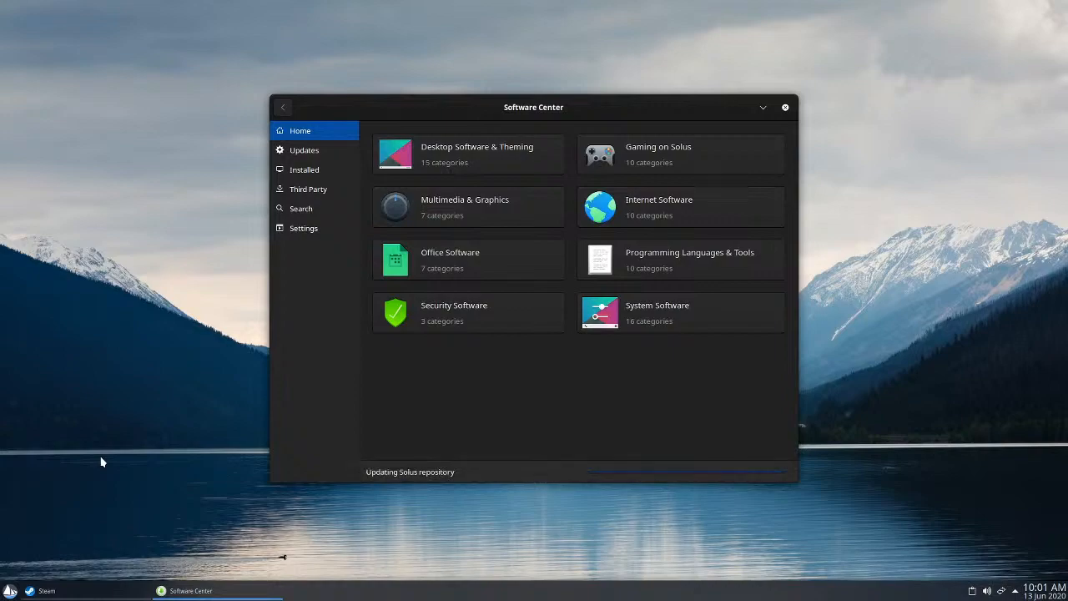
pyautogui.moveTo(375, 100); pyautogui.dragTo(428, 91)
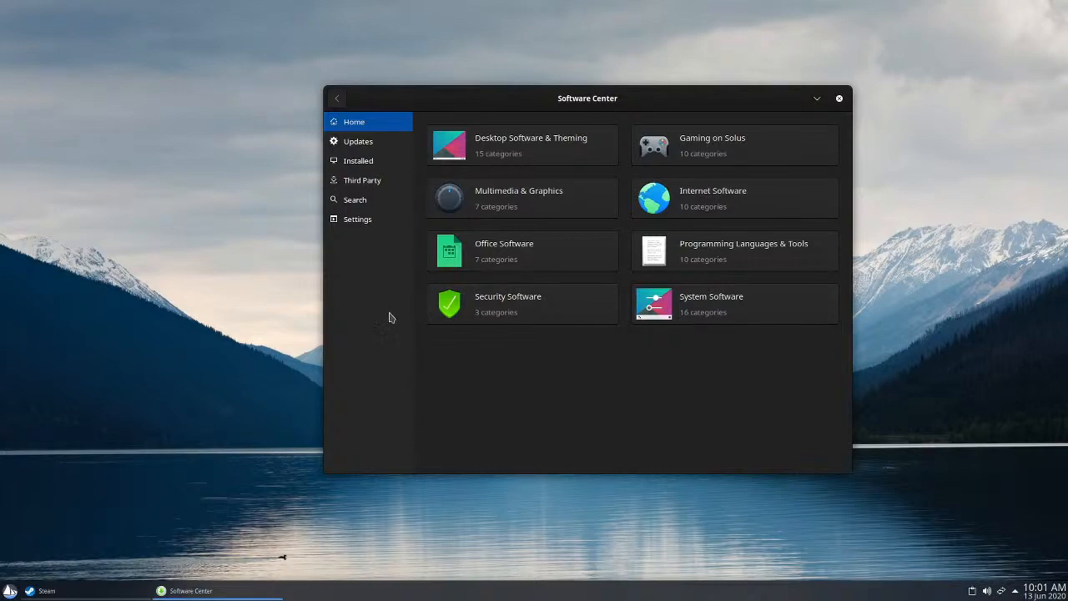
# Step: Look through the Software Center's updates and third-party software sections
pyautogui.click(357, 147)
pyautogui.click(352, 177)
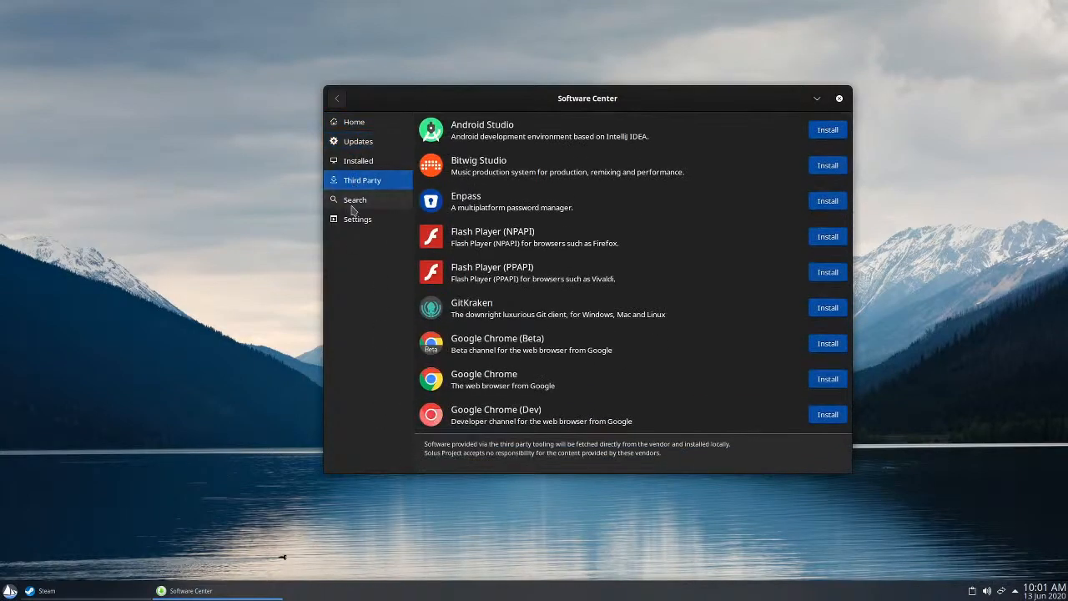
pyautogui.scroll(-10, 499, 266)
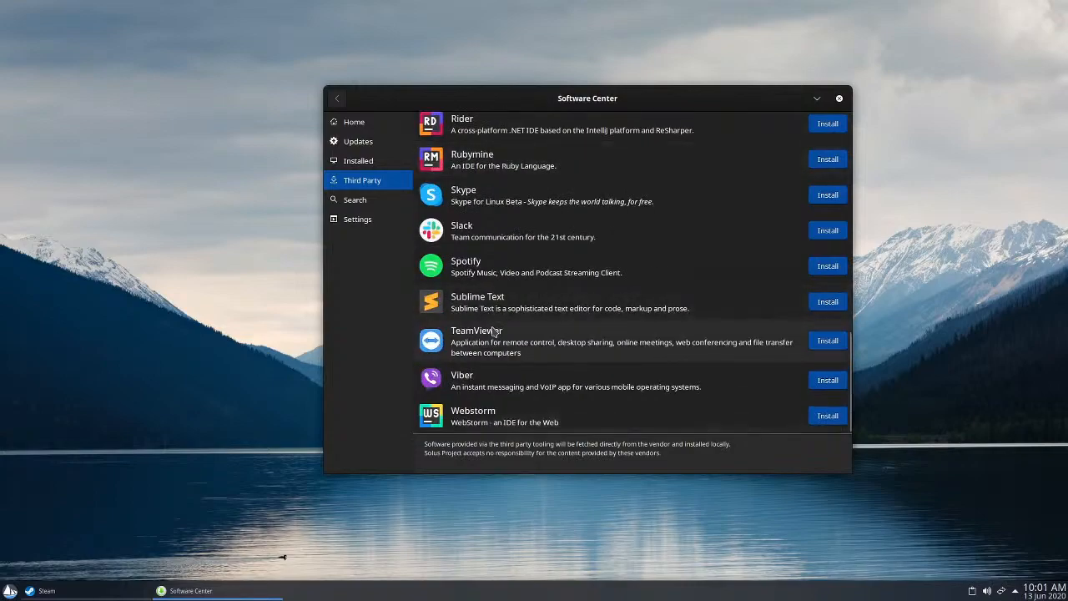
pyautogui.scroll(8, 494, 336)
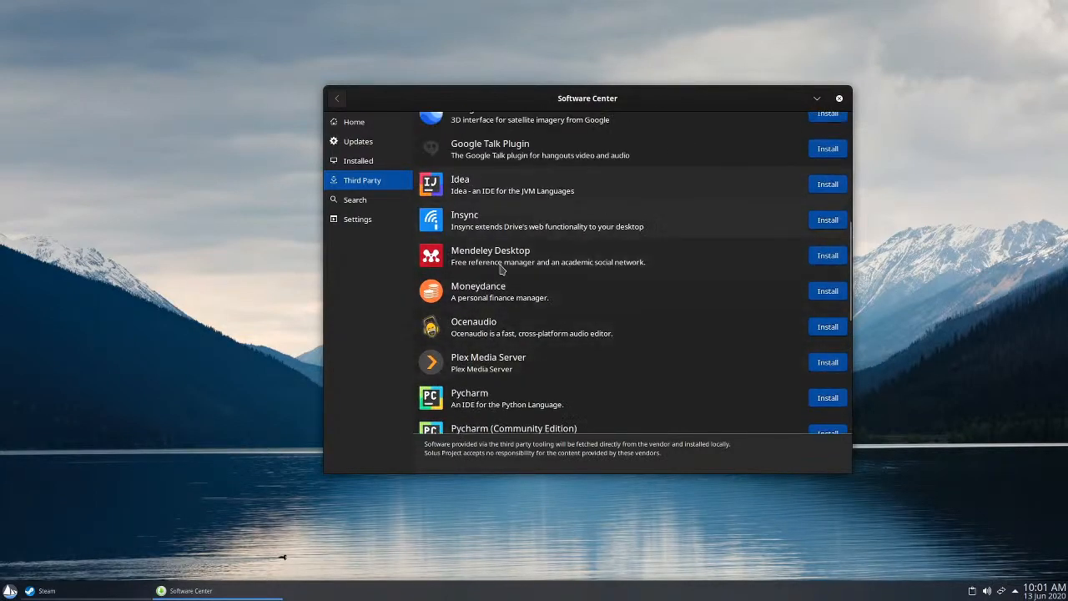
pyautogui.scroll(3, 468, 262)
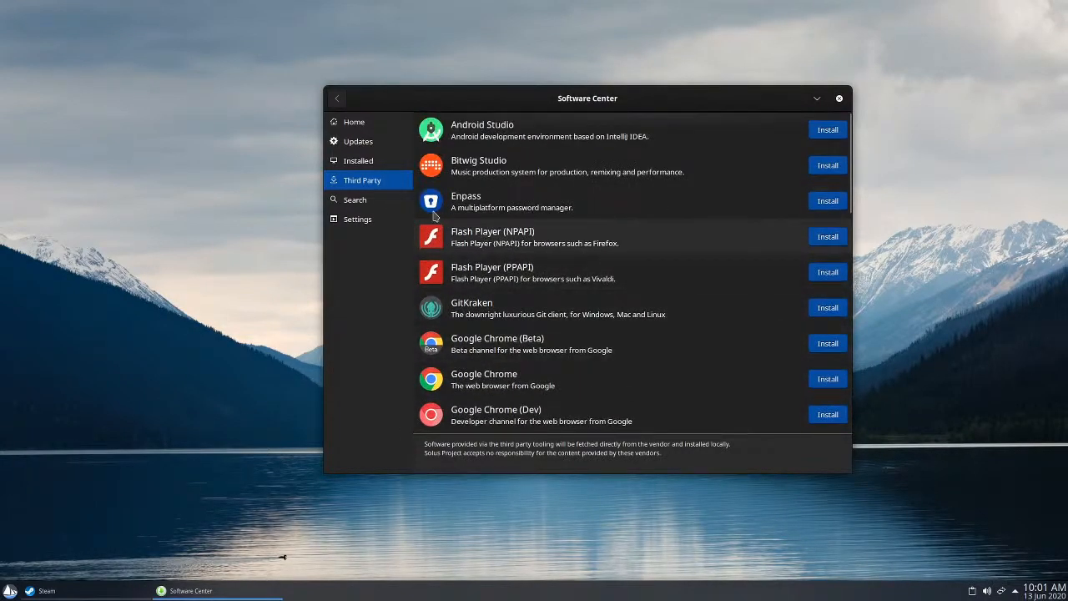
# Step: Search Software Center for 'spoti', which returns only playerctl 2.0.2
pyautogui.click(355, 200)
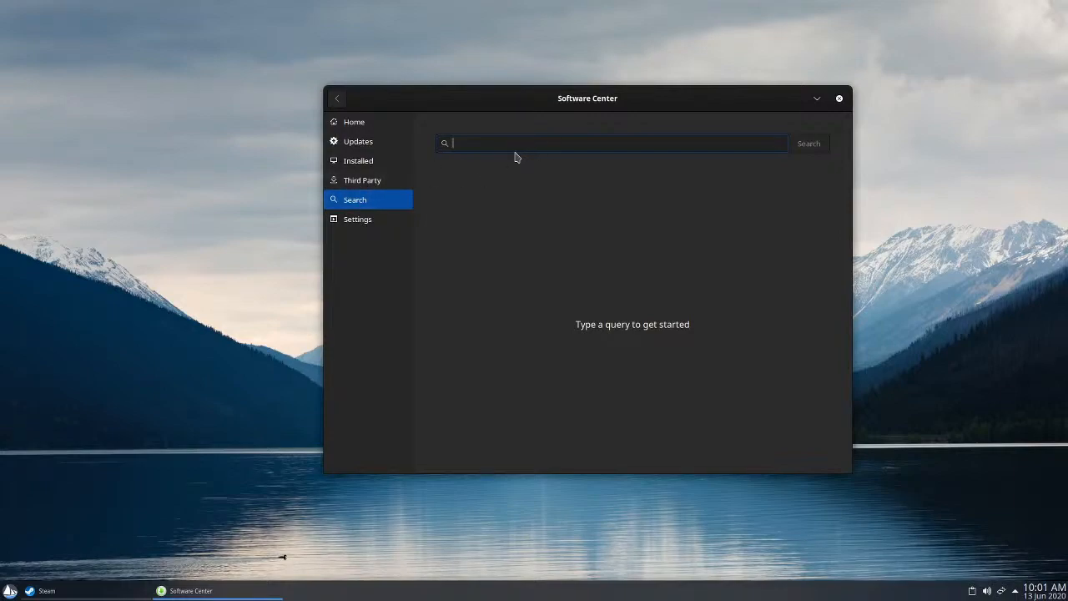
pyautogui.write('spotify')
pyautogui.press('Return')
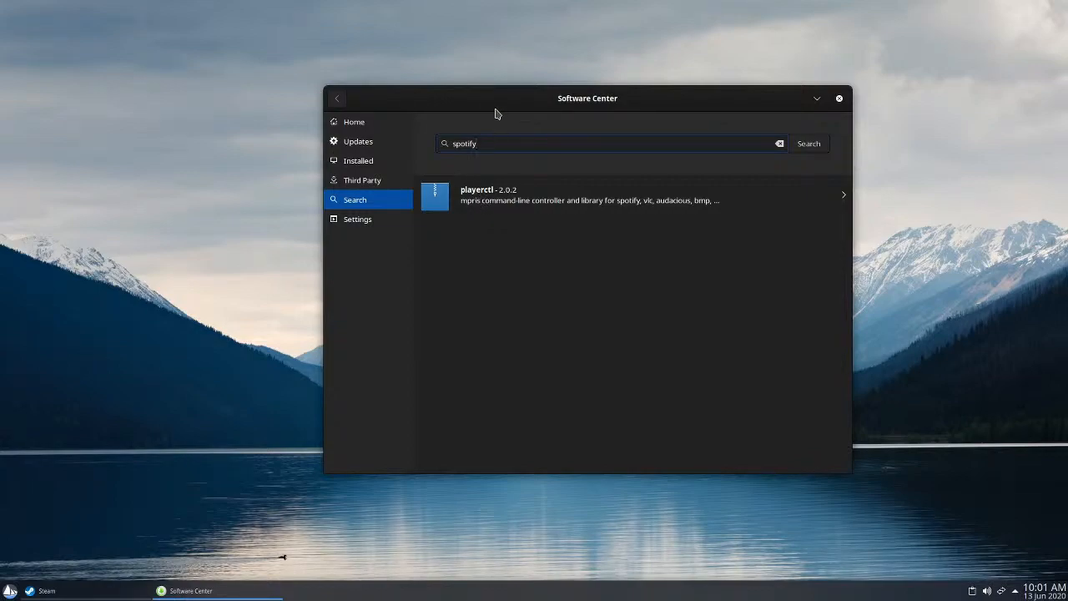
pyautogui.moveTo(442, 93); pyautogui.dragTo(419, 94)
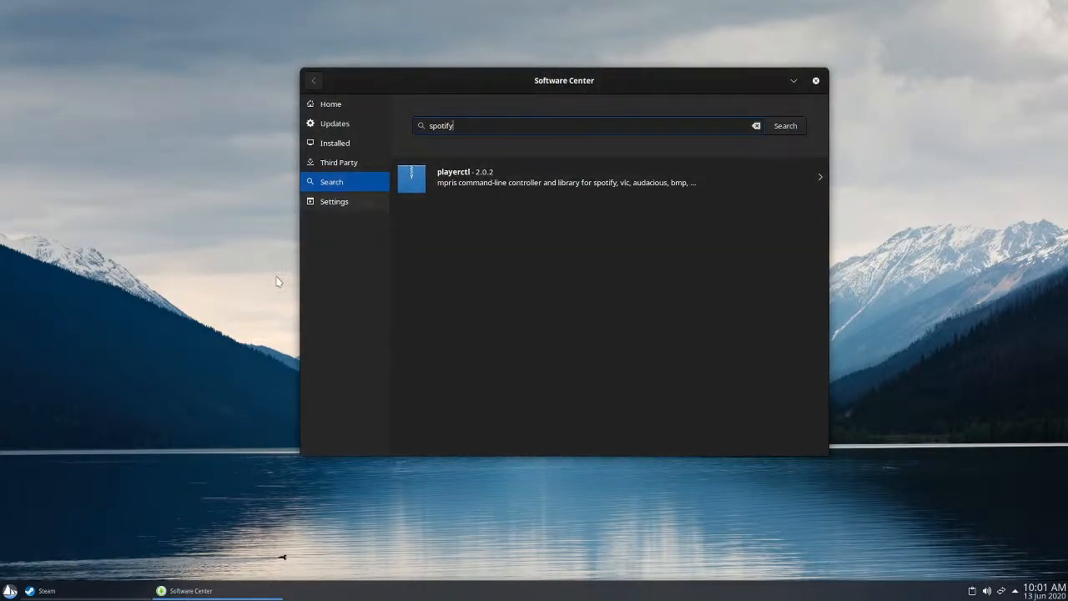
pyautogui.press('super')
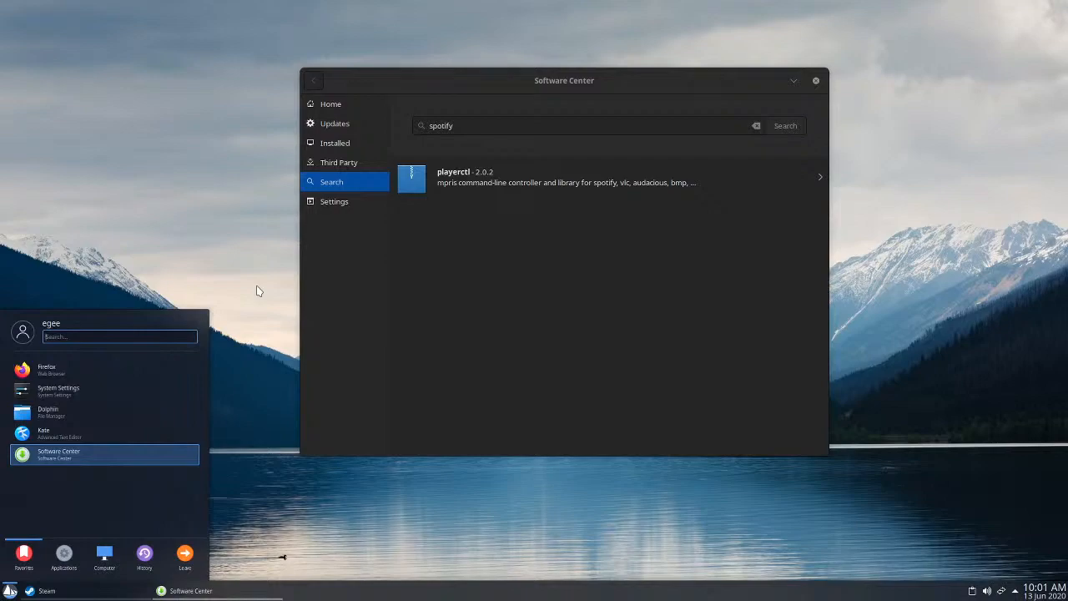
# Step: Launch KSysGuard via 'ksys', reposition its window and widen the Name column
pyautogui.write('ksys')
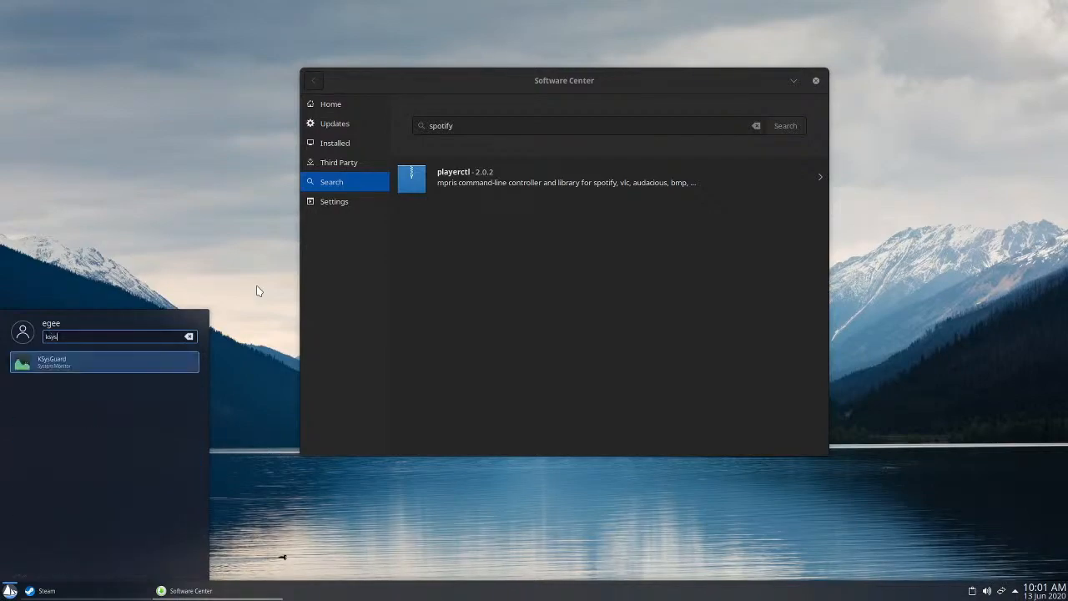
pyautogui.press('Return')
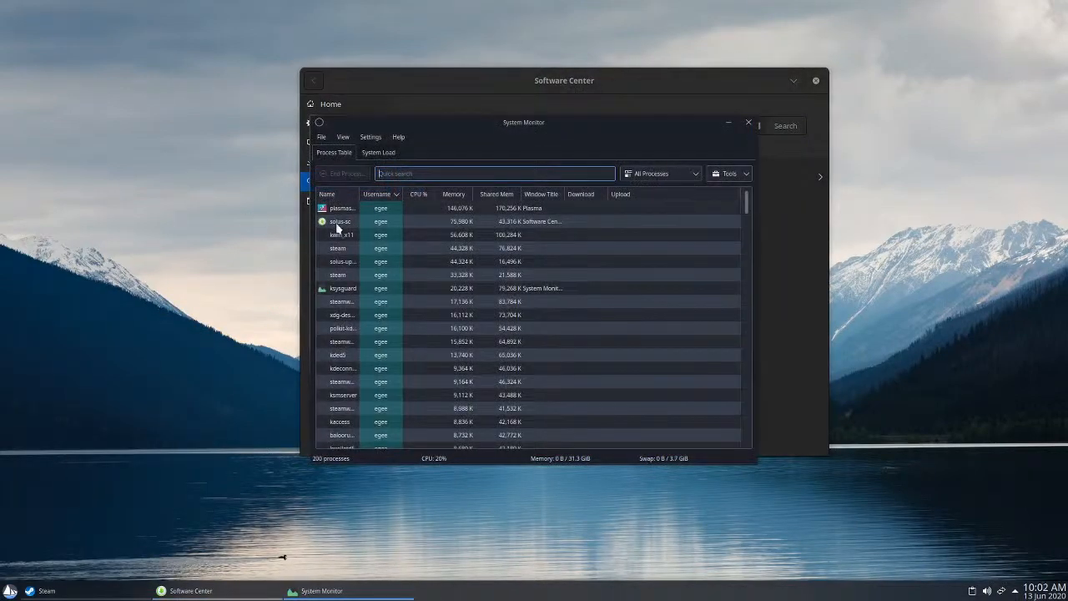
pyautogui.moveTo(532, 129); pyautogui.dragTo(674, 72)
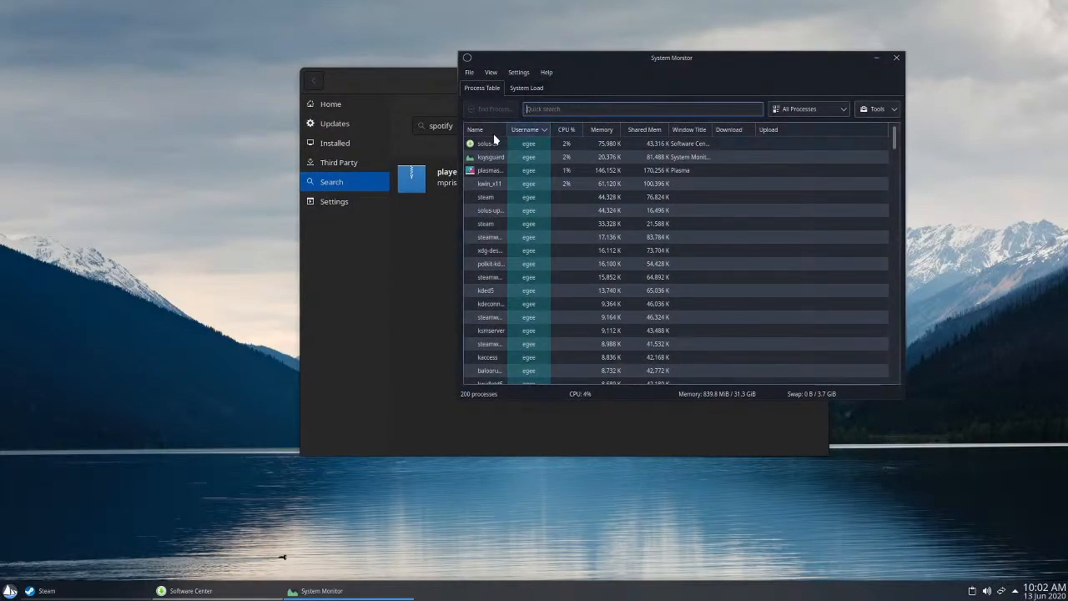
pyautogui.moveTo(506, 129); pyautogui.dragTo(611, 132)
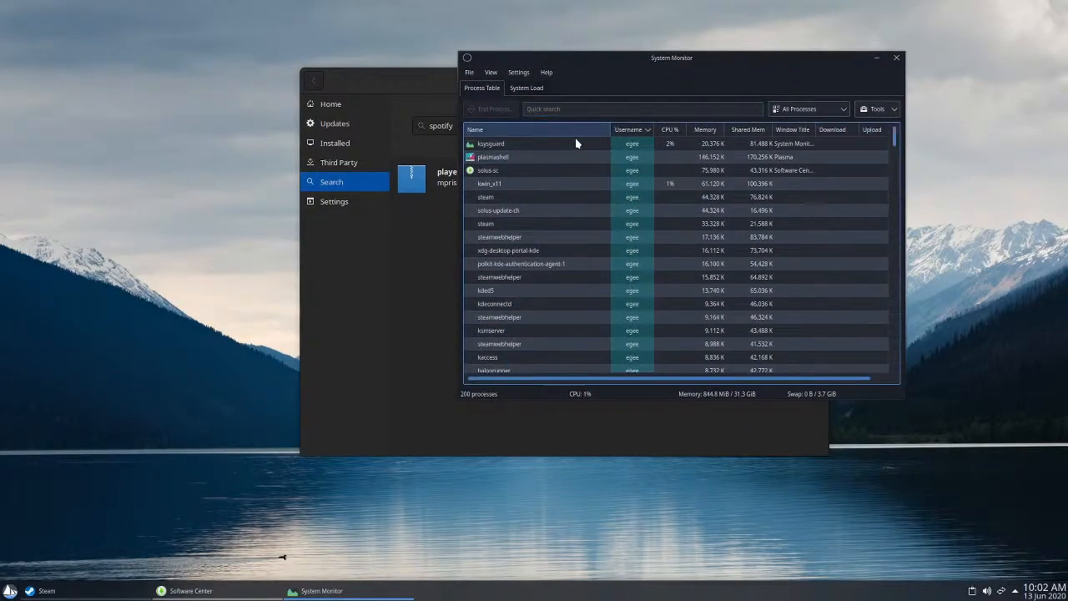
pyautogui.click(501, 172)
# Step: Show all processes as a tree and collapse the plasmashell branch
pyautogui.click(802, 109)
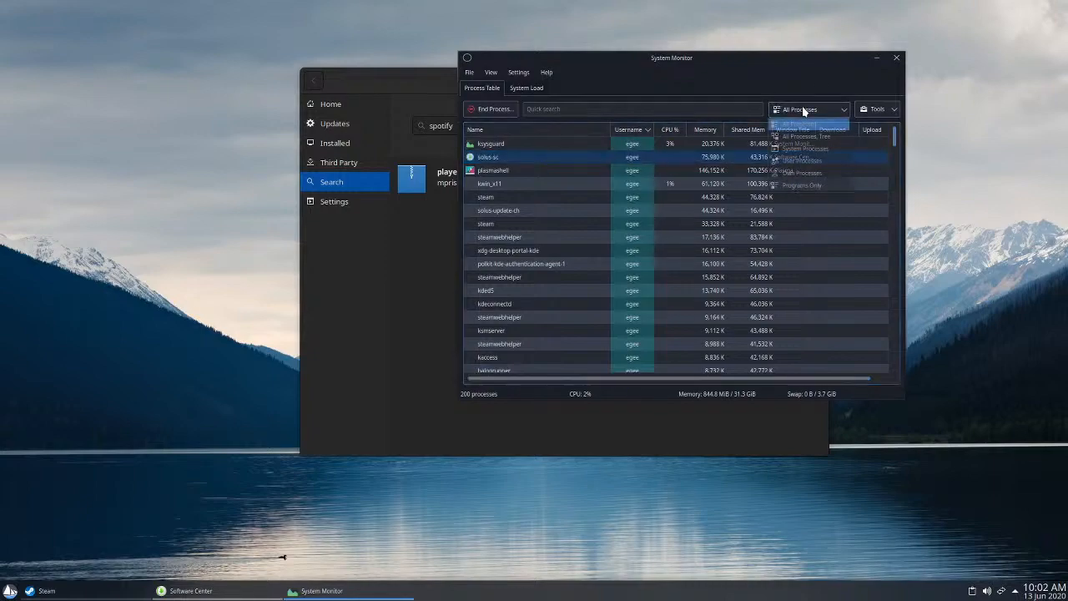
pyautogui.click(806, 136)
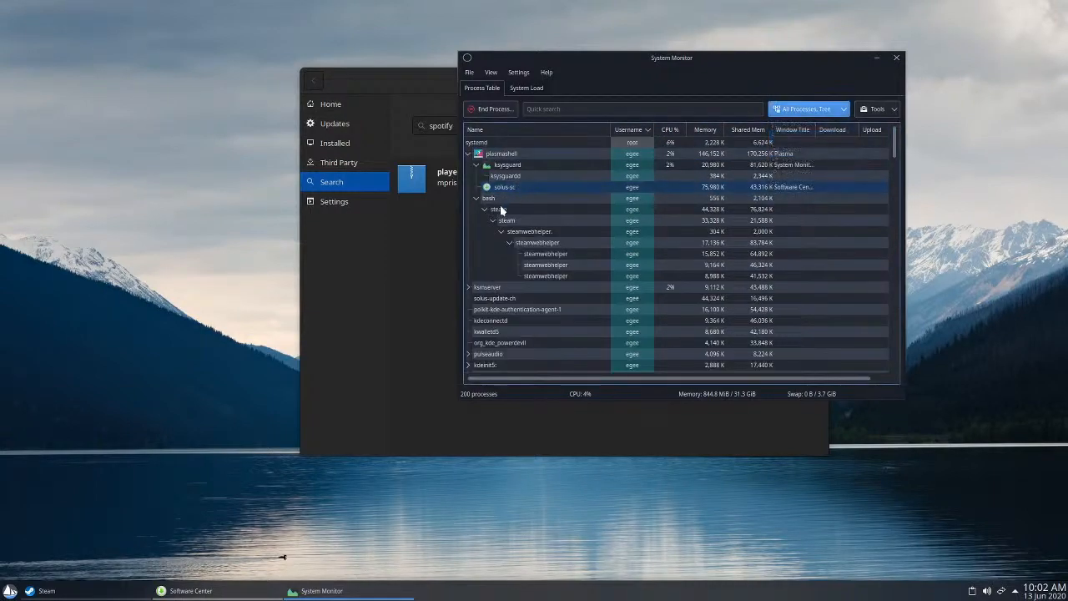
pyautogui.click(601, 187)
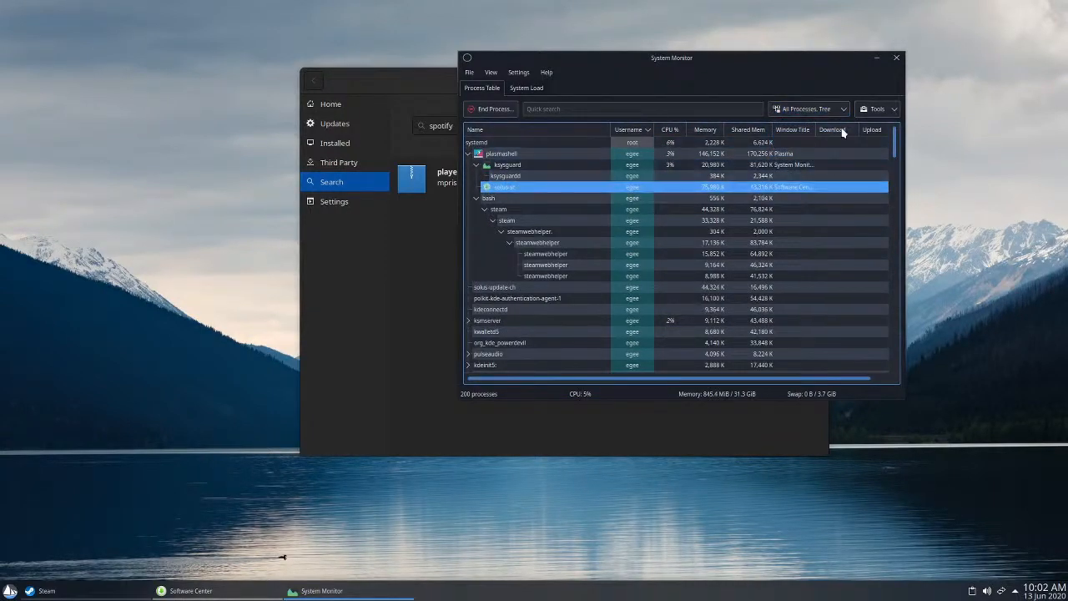
pyautogui.click(468, 154)
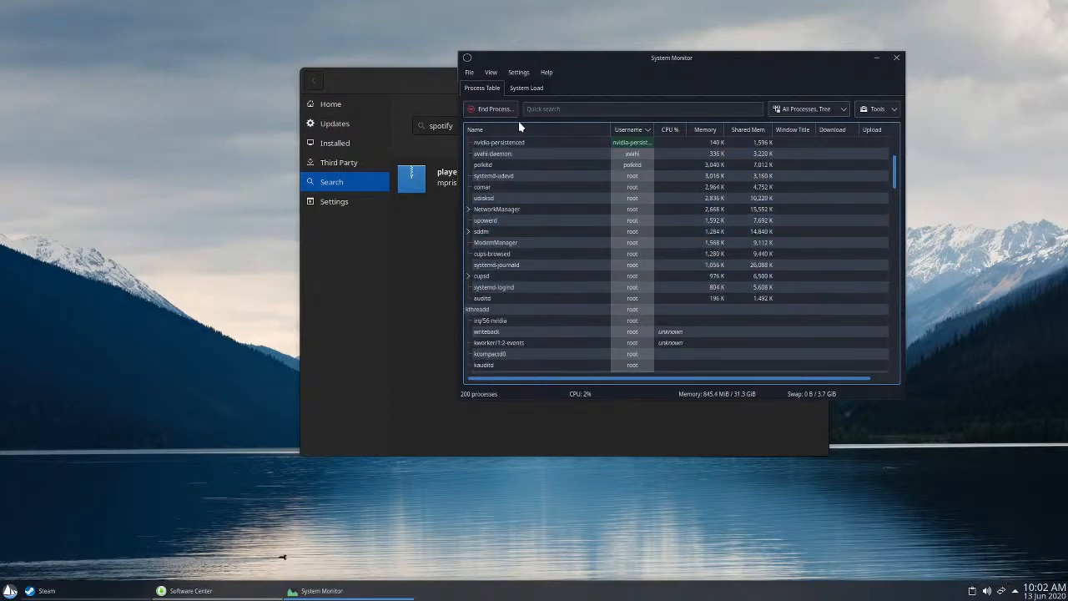
# Step: Filter processes by 'software' and bring up the solus-sc process's actions menu
pyautogui.click(534, 109)
pyautogui.write('software')
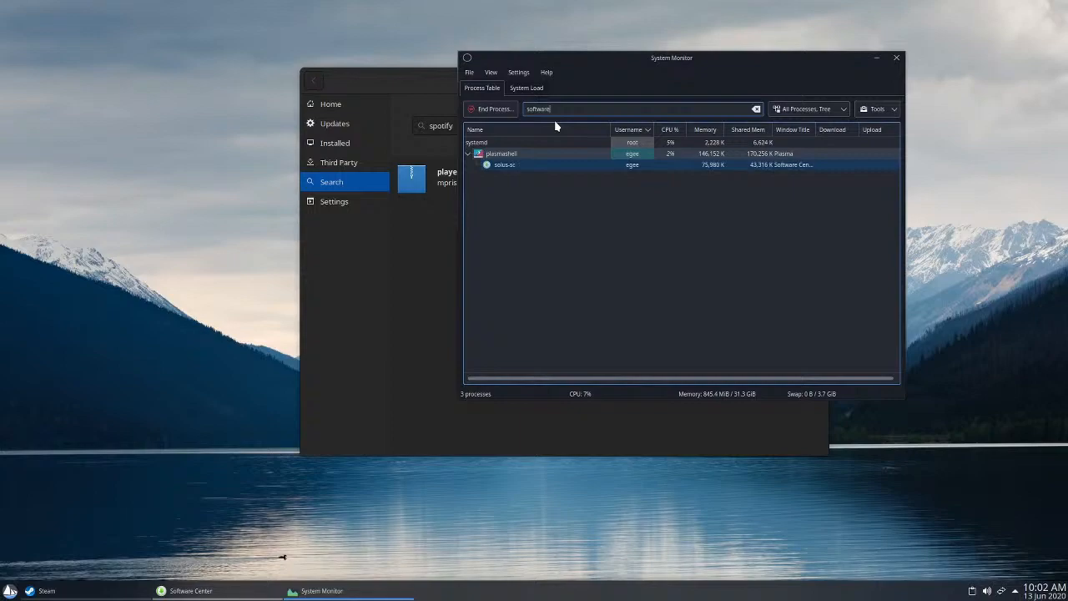
pyautogui.click(520, 164)
pyautogui.rightClick(522, 166)
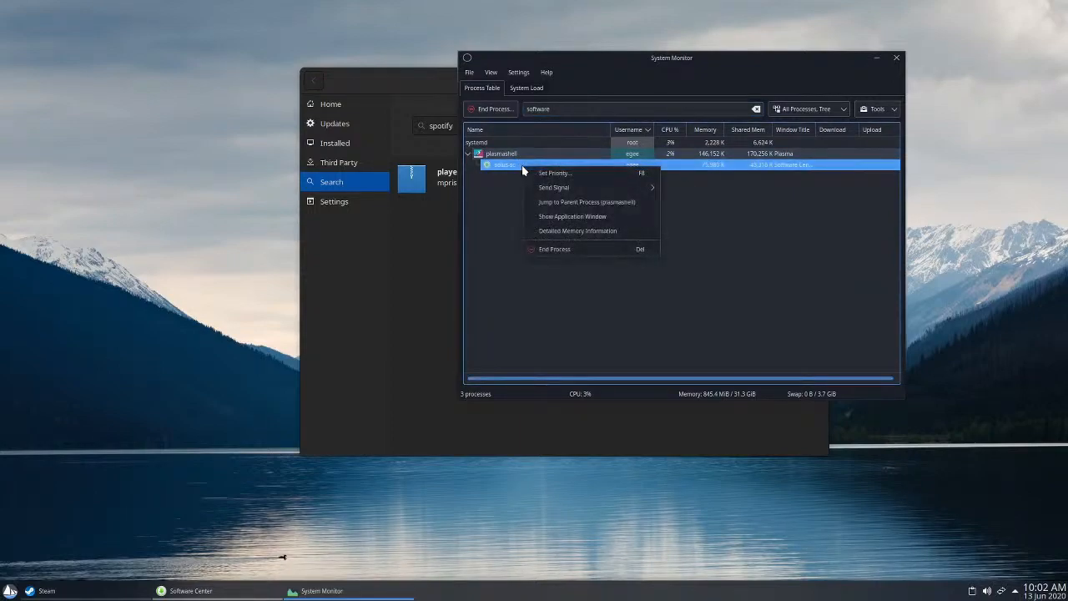
pyautogui.moveTo(575, 187)
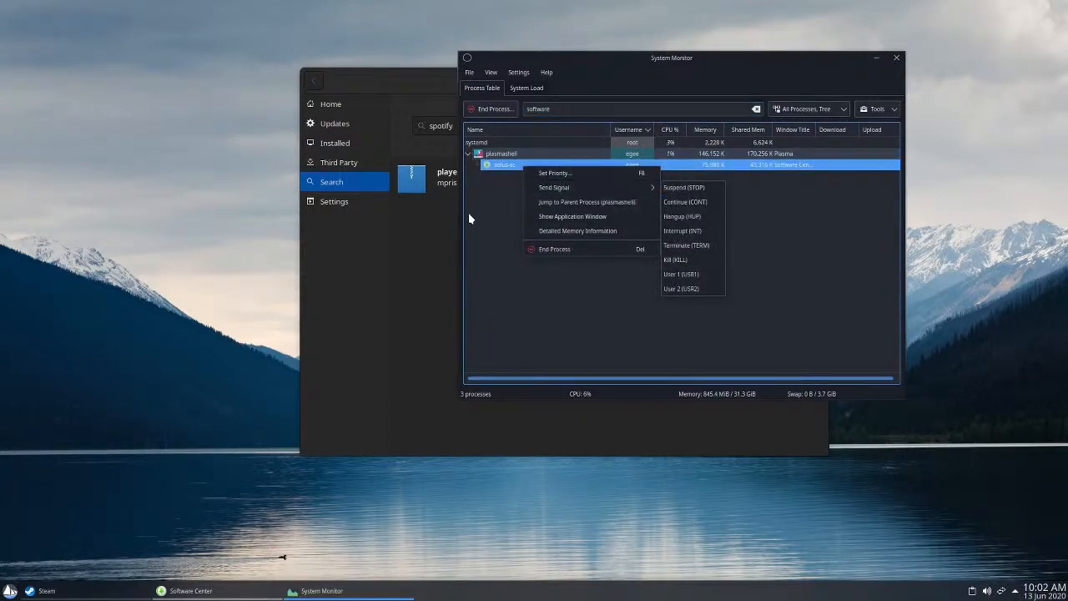
pyautogui.click(9, 590)
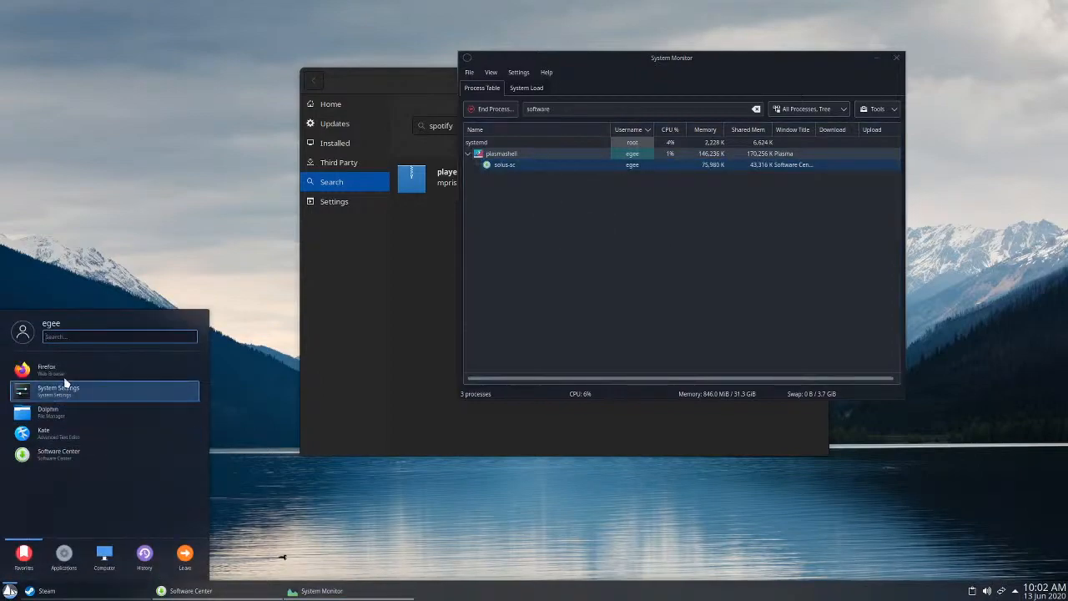
# Step: Launch Firefox and web-search 'solus software center github'
pyautogui.click(65, 367)
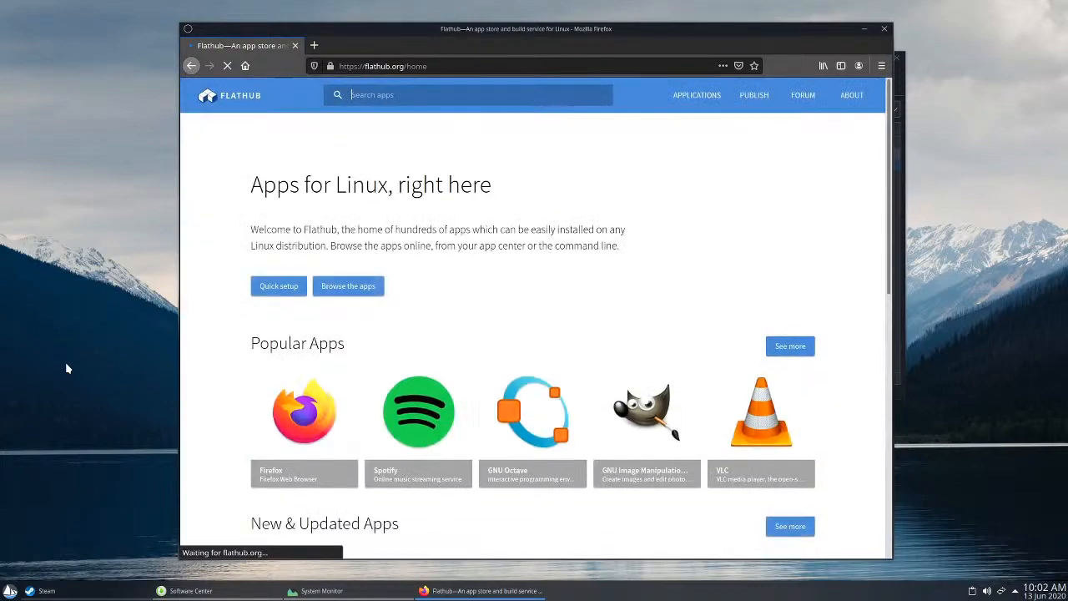
pyautogui.click(399, 66)
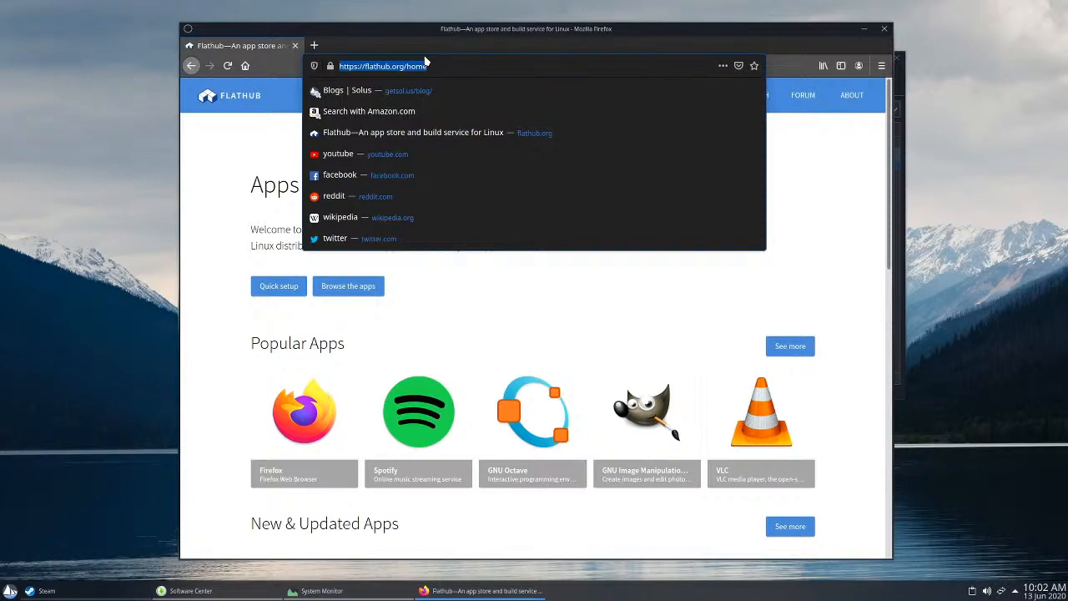
pyautogui.write('so')
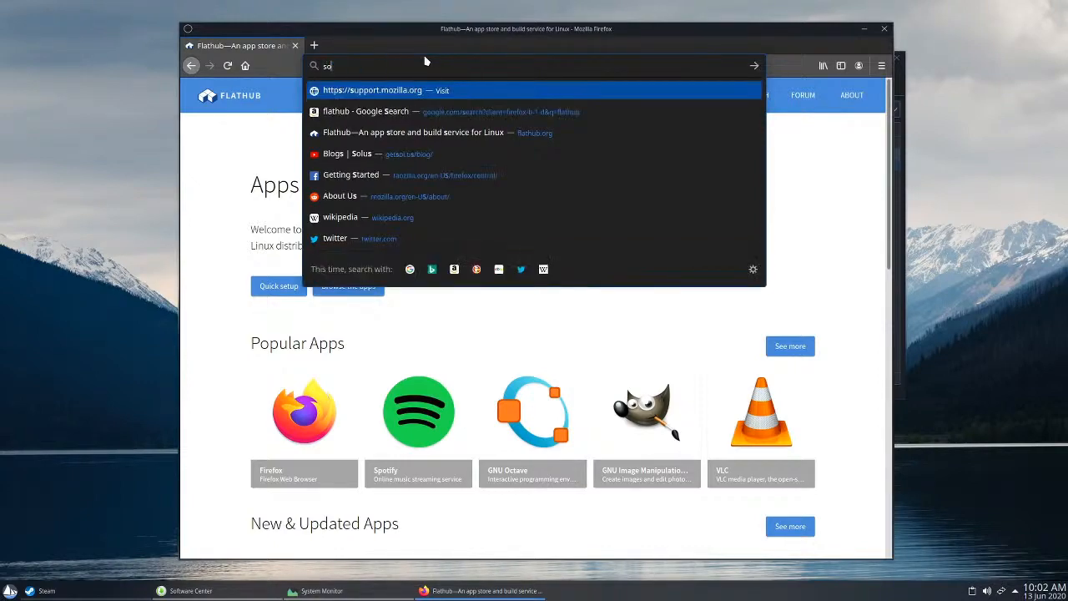
pyautogui.write('lus software center github')
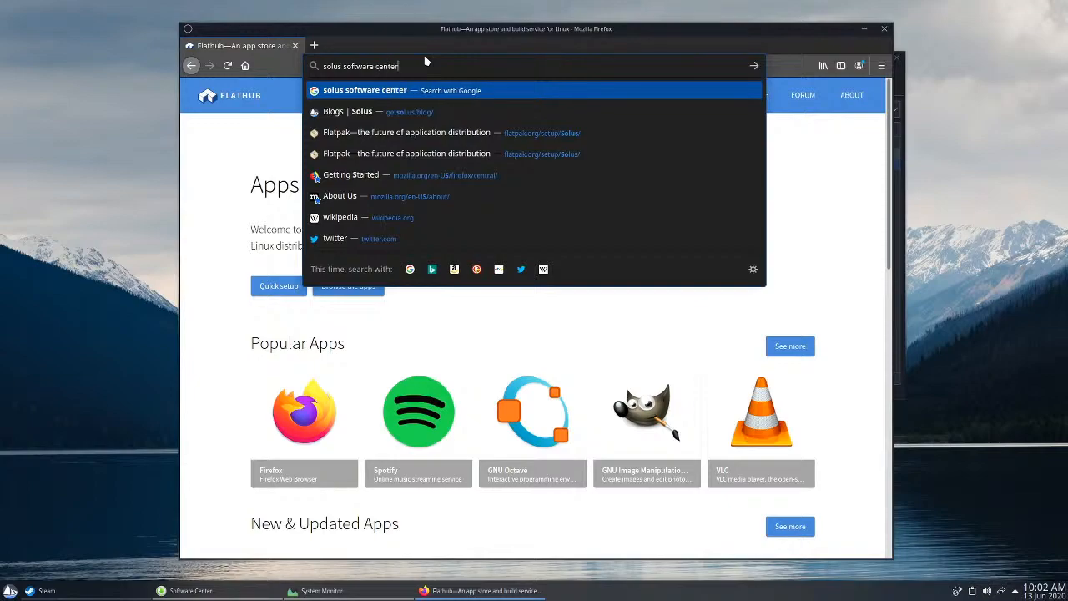
pyautogui.press('Return')
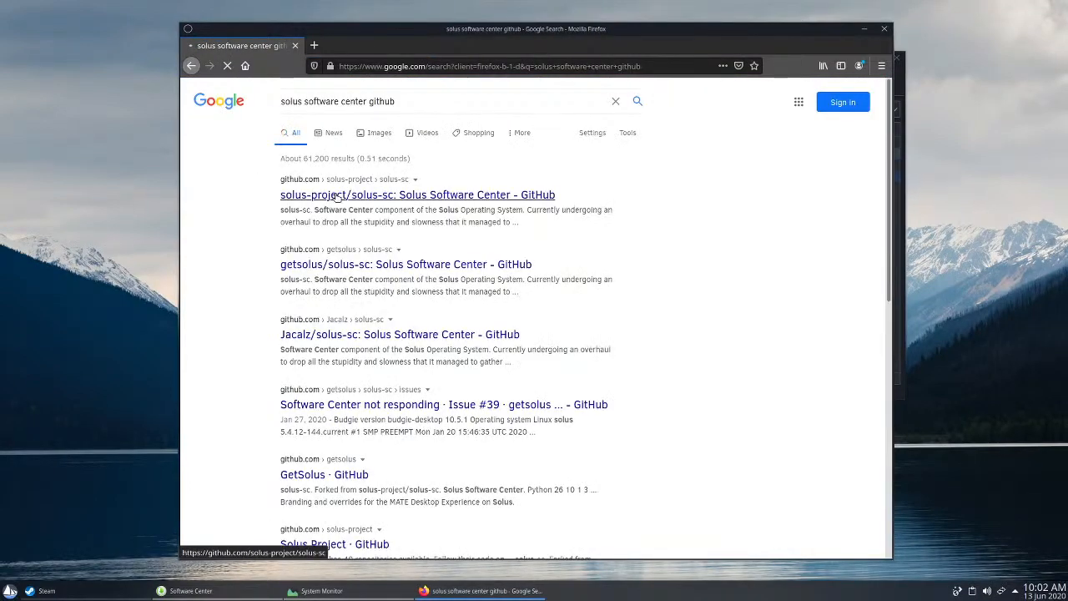
# Step: Open the solus-project/solus-sc repository and read solus_update/application.py
pyautogui.click(338, 195)
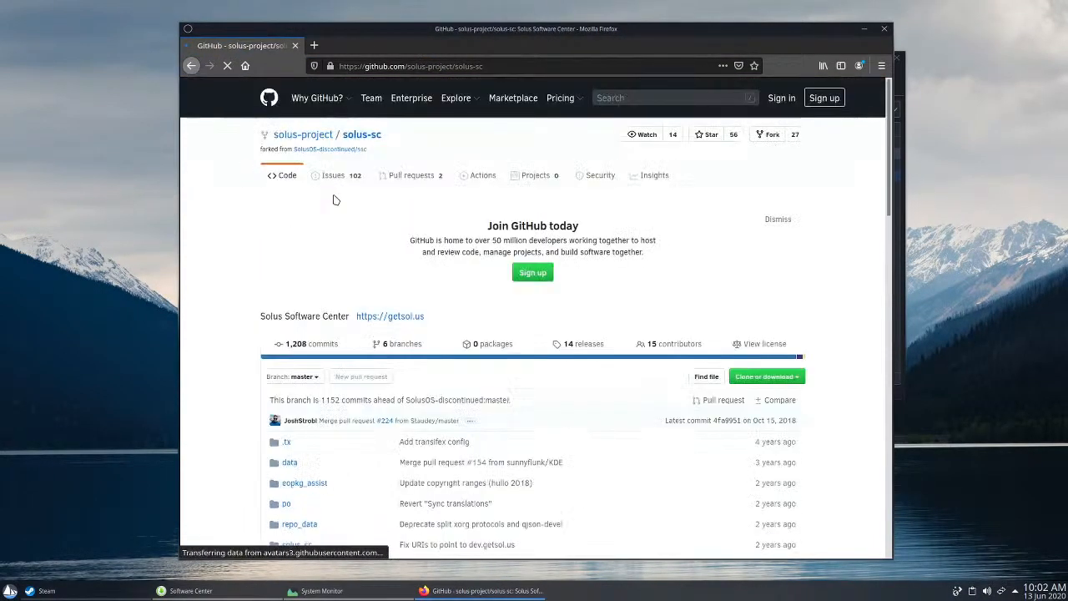
pyautogui.scroll(-5, 321, 264)
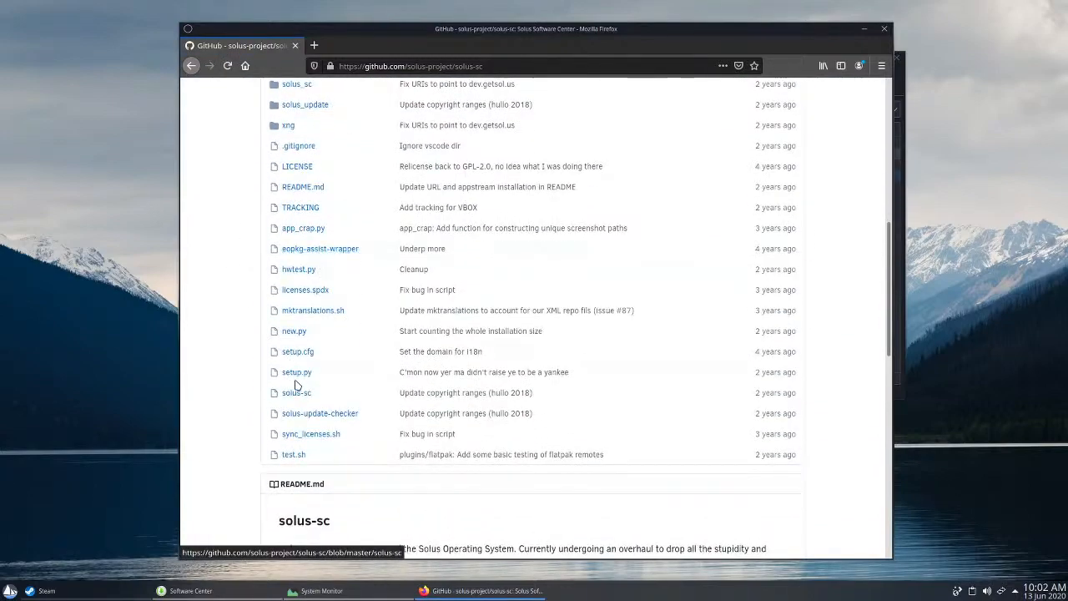
pyautogui.scroll(4, 292, 375)
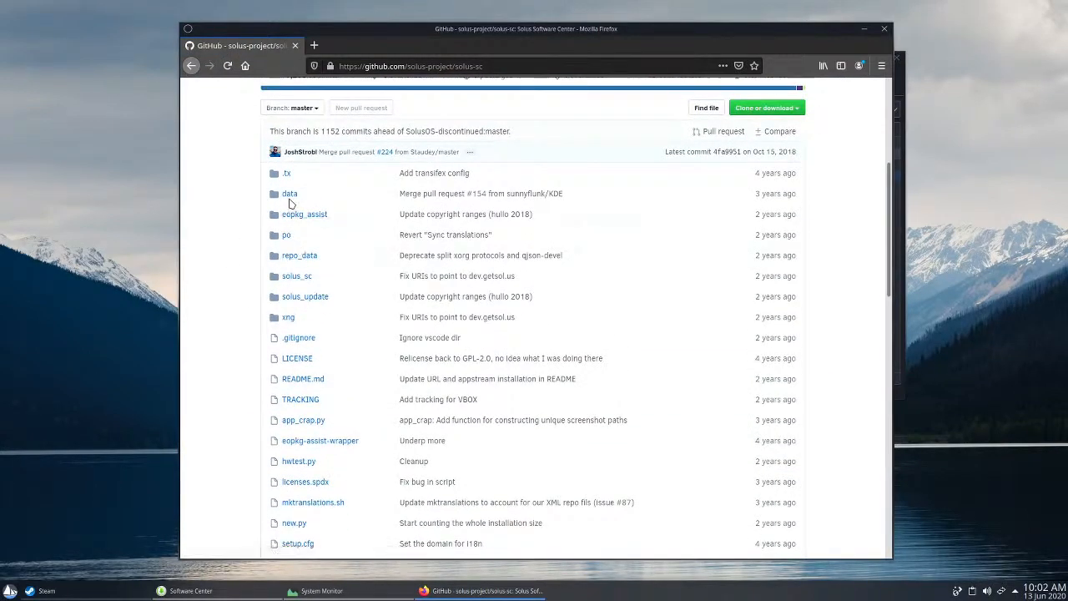
pyautogui.scroll(-3, 312, 299)
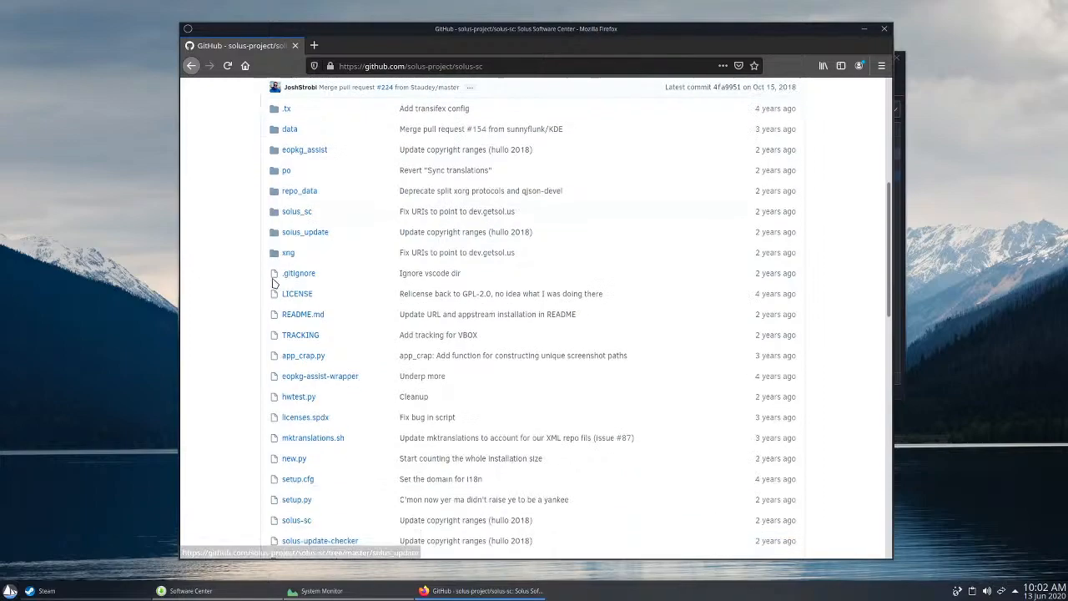
pyautogui.scroll(2, 310, 219)
pyautogui.click(310, 219)
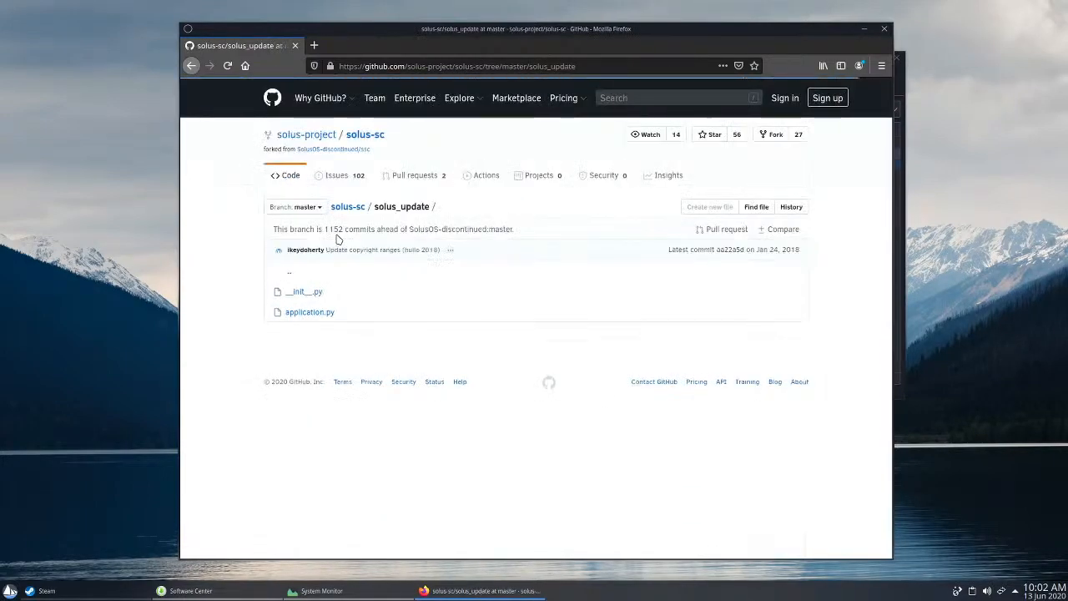
pyautogui.click(309, 312)
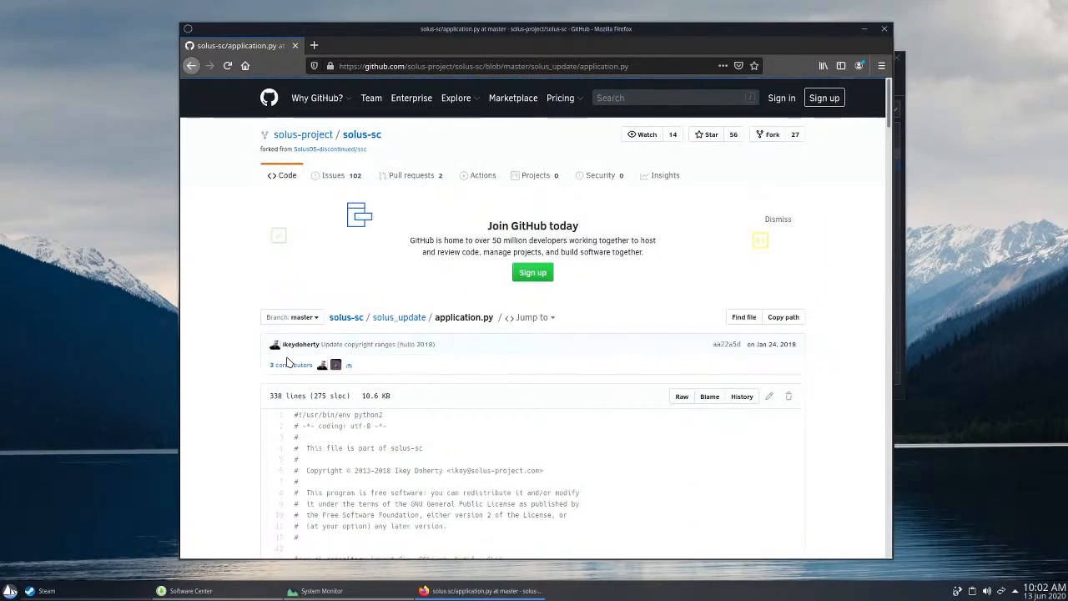
pyautogui.scroll(-5, 289, 370)
pyautogui.moveTo(383, 224); pyautogui.dragTo(222, 308)
pyautogui.scroll(-3, 222, 308)
pyautogui.scroll(1, 222, 309)
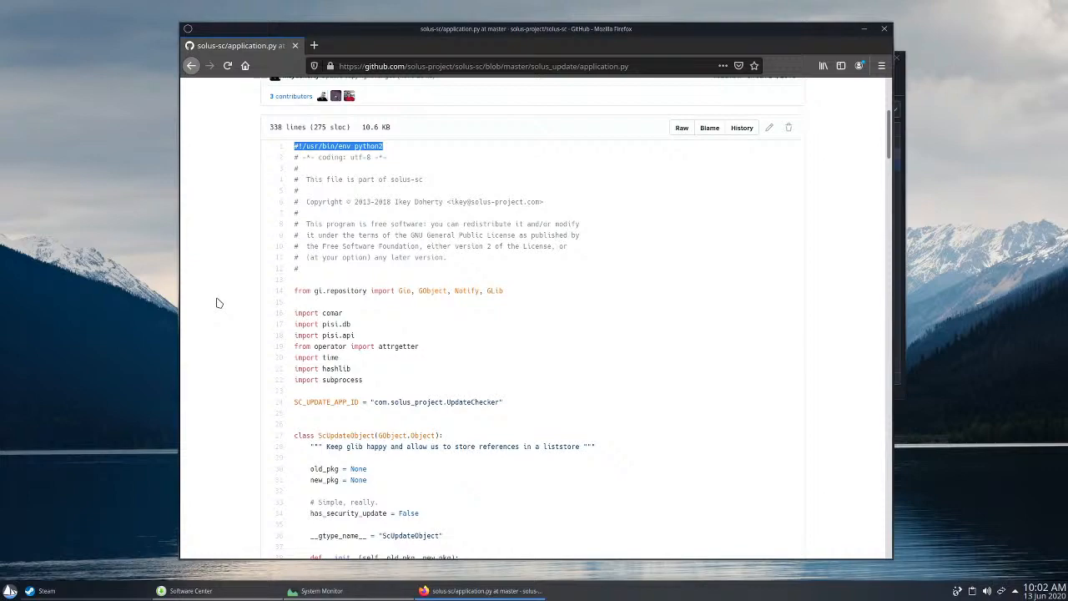
# Step: Go back three pages to the Google search results
pyautogui.click(192, 66)
pyautogui.click(193, 66)
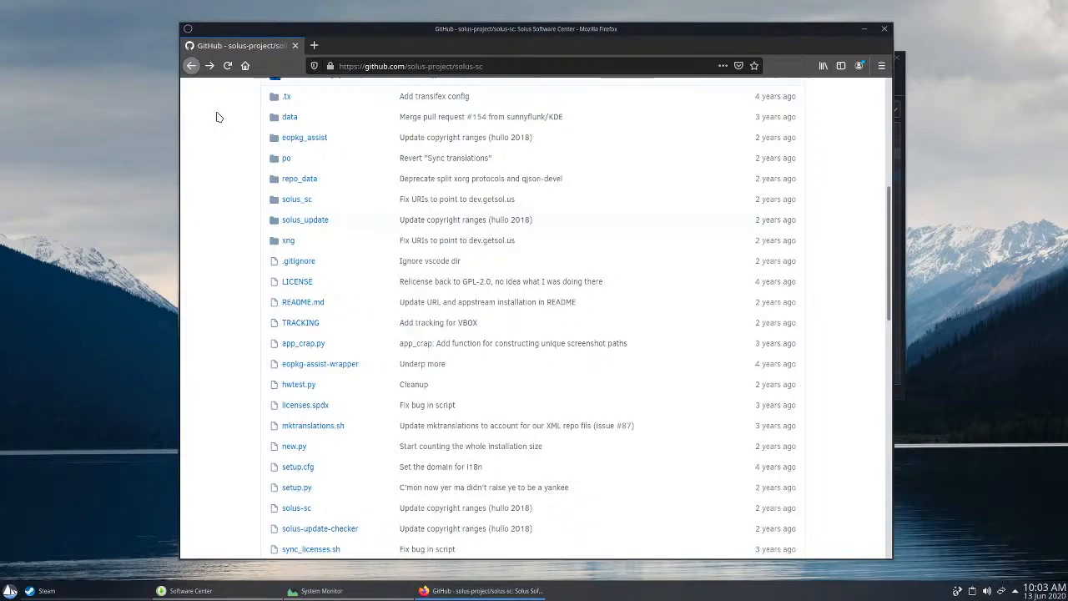
pyautogui.click(192, 66)
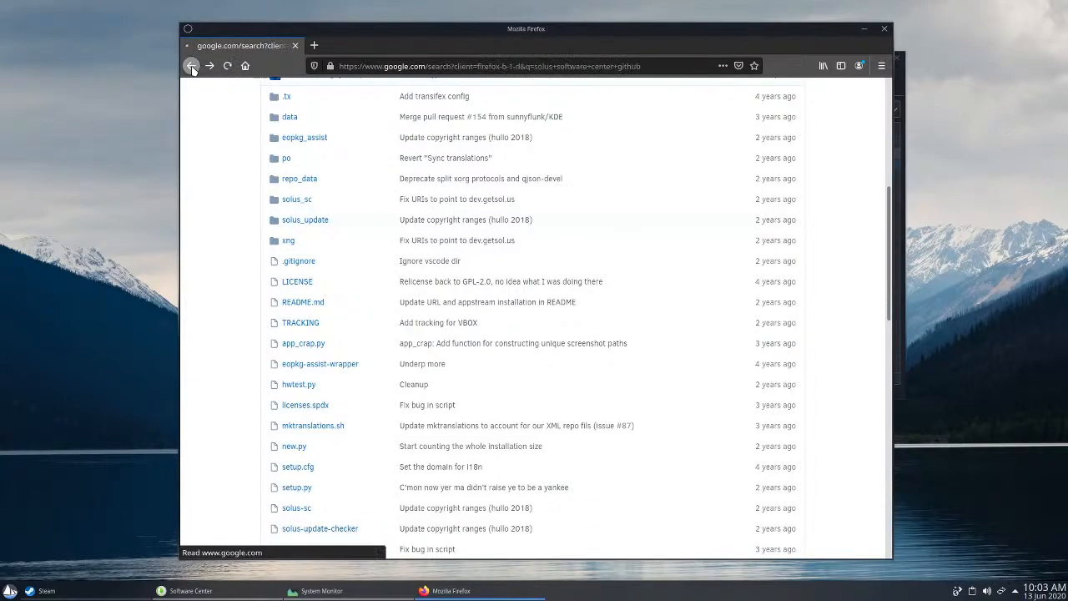
# Step: Close Firefox and start Konsole by typing 'term' in the launcher
pyautogui.click(884, 28)
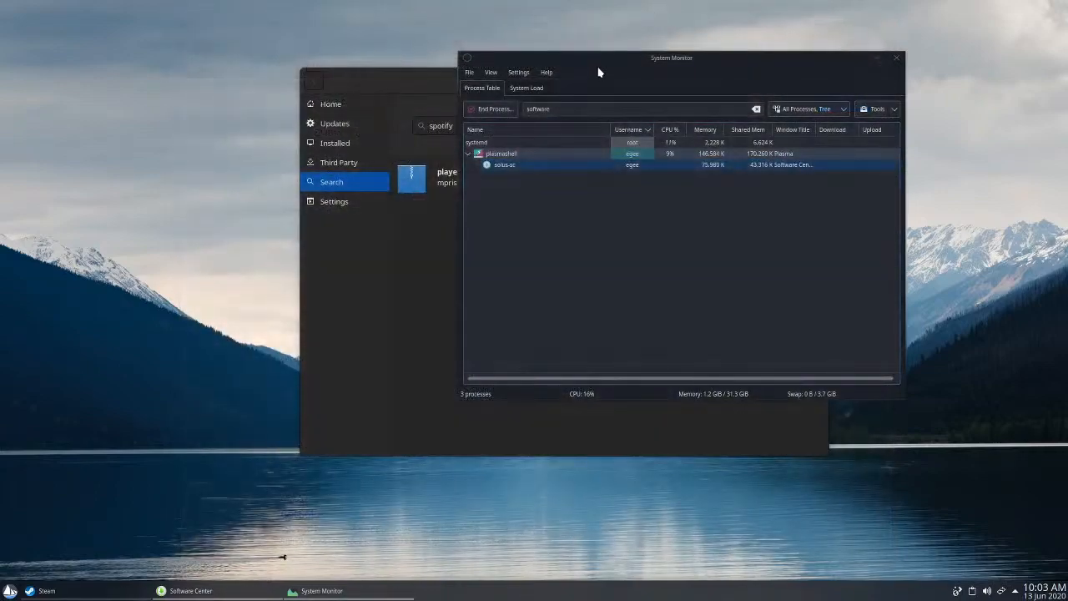
pyautogui.click(10, 591)
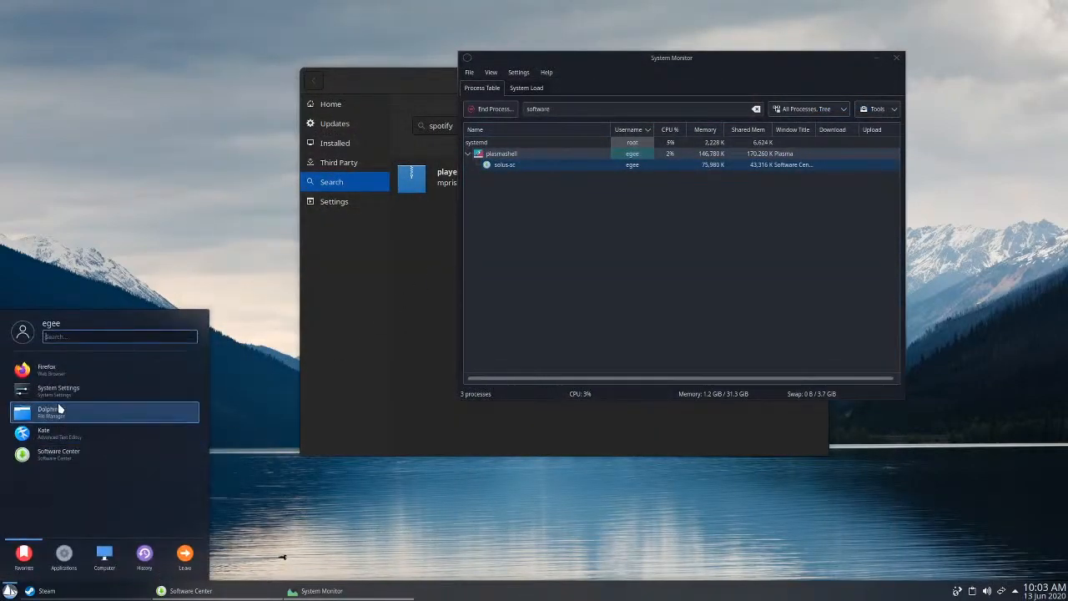
pyautogui.write('term')
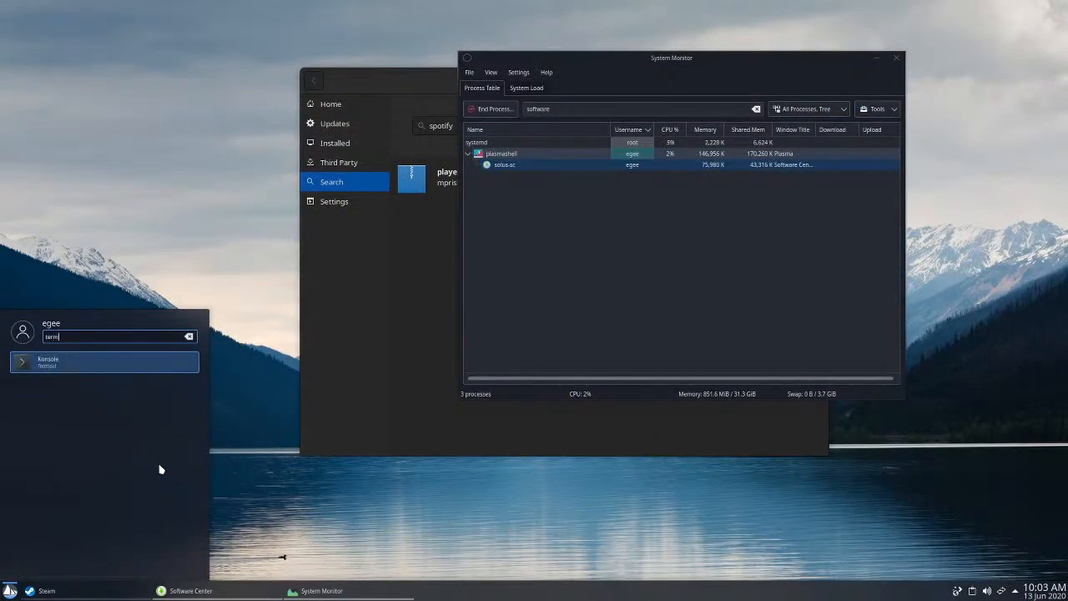
pyautogui.press('Return')
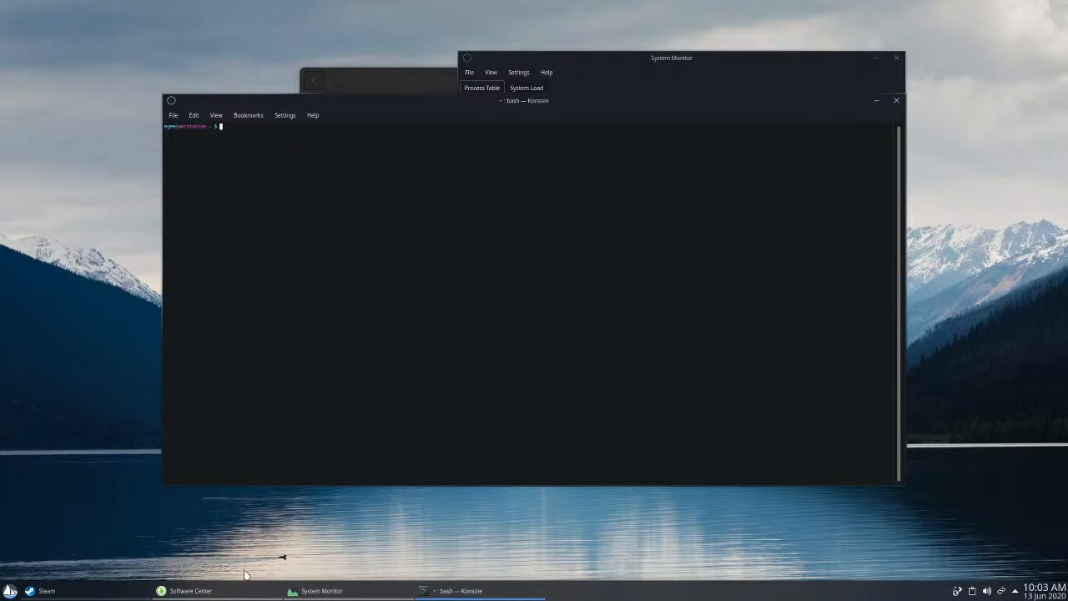
# Step: Replace the 'spotify' query in Software Center with 'discover' and run the search
pyautogui.click(190, 590)
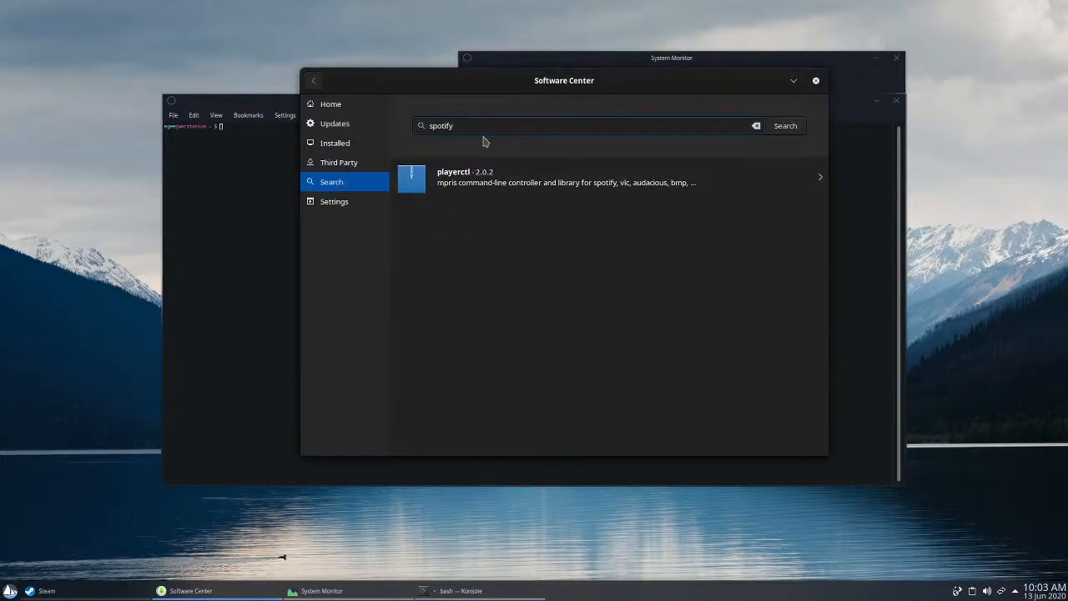
pyautogui.hotkey('ctrl', 'a')
pyautogui.write('discove')
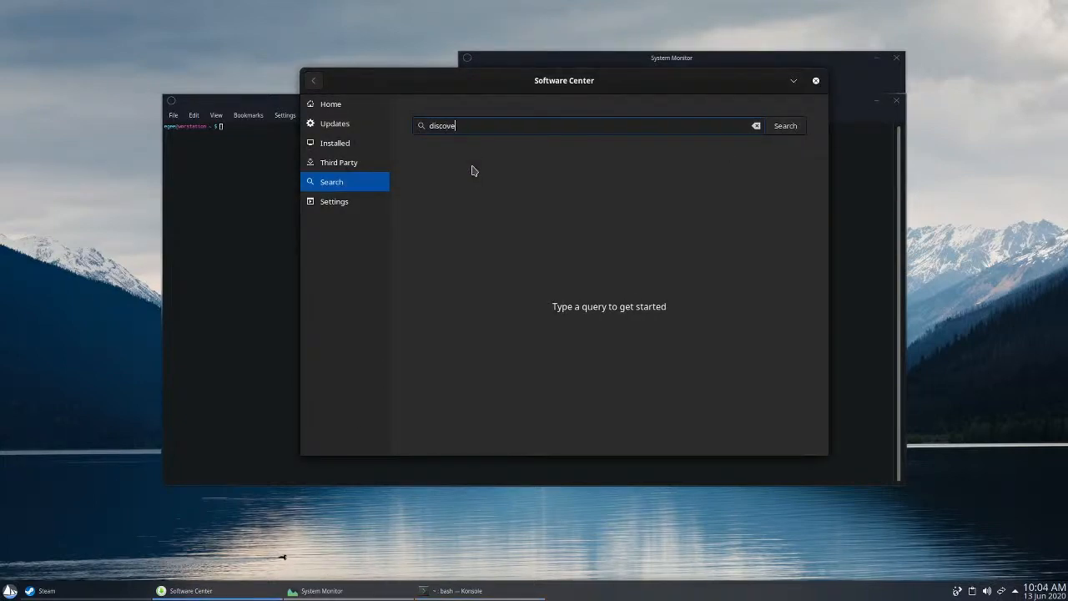
pyautogui.hotkey('ctrl', 'a')
pyautogui.write('discover')
pyautogui.click(785, 125)
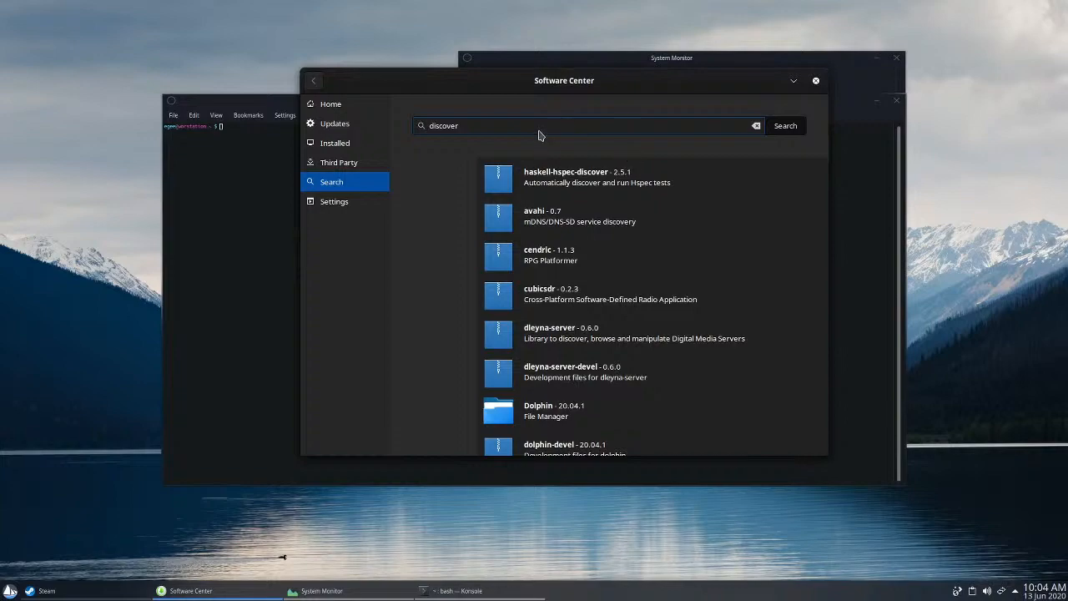
# Step: Scroll through the 'discover' package results, then bring the Konsole terminal forward
pyautogui.scroll(-8, 575, 287)
pyautogui.scroll(-5, 575, 287)
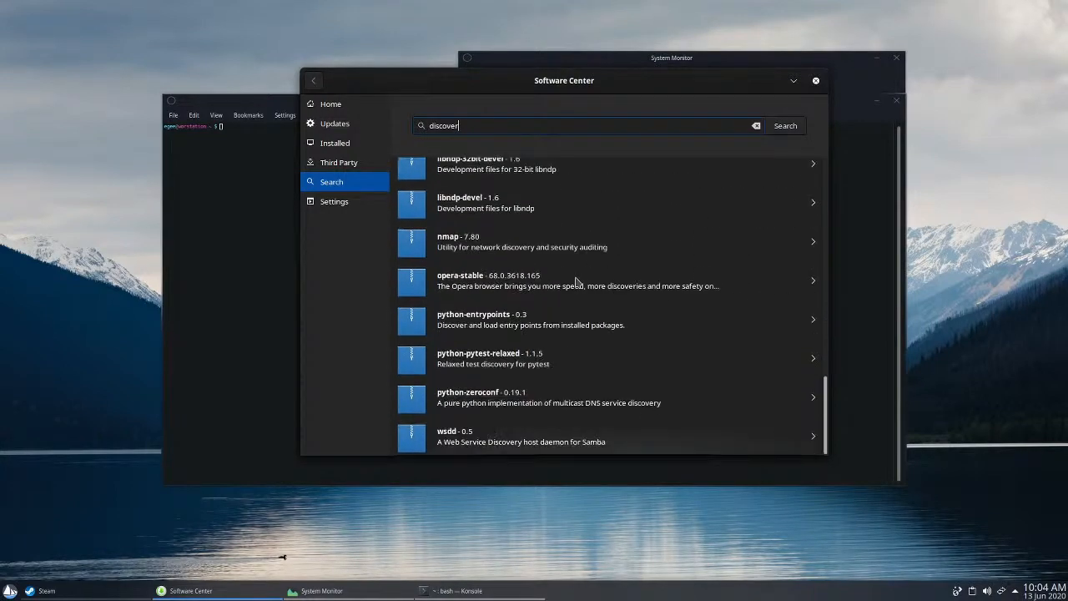
pyautogui.scroll(5, 575, 284)
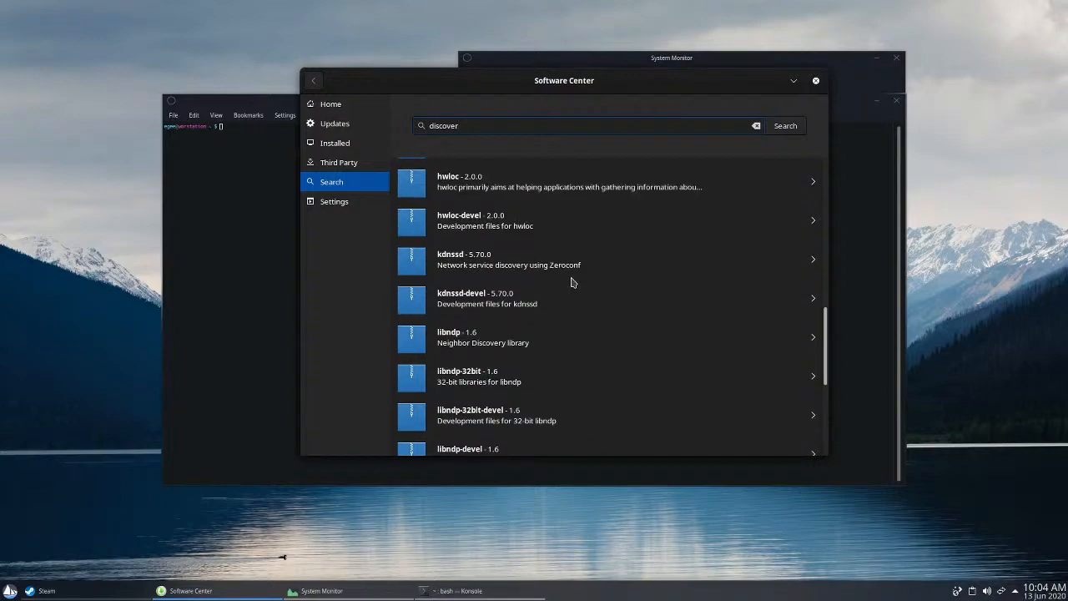
pyautogui.scroll(5, 572, 282)
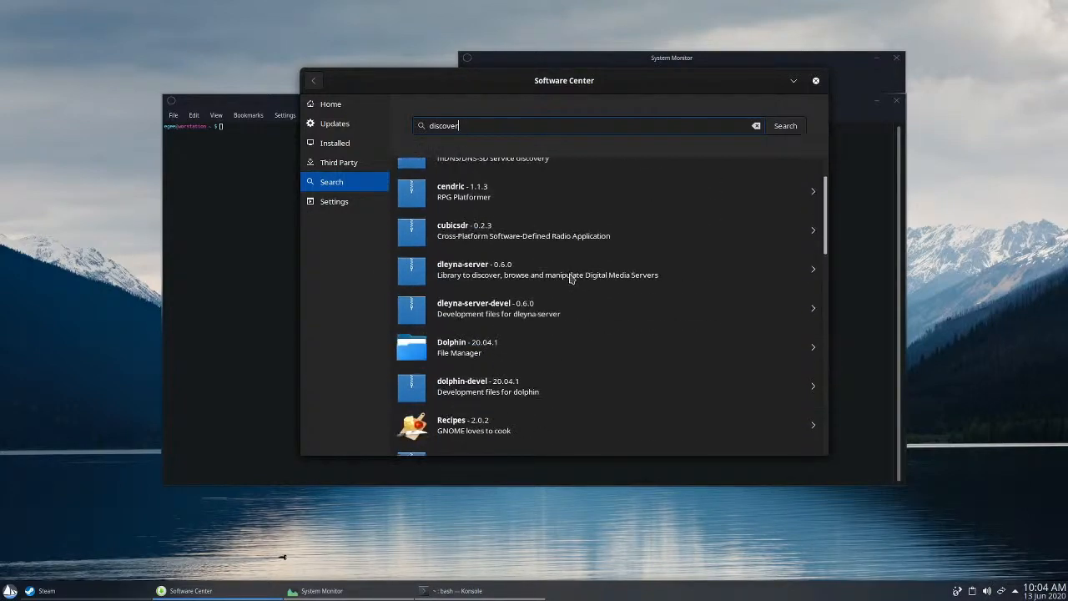
pyautogui.scroll(2, 570, 277)
pyautogui.scroll(-4, 570, 275)
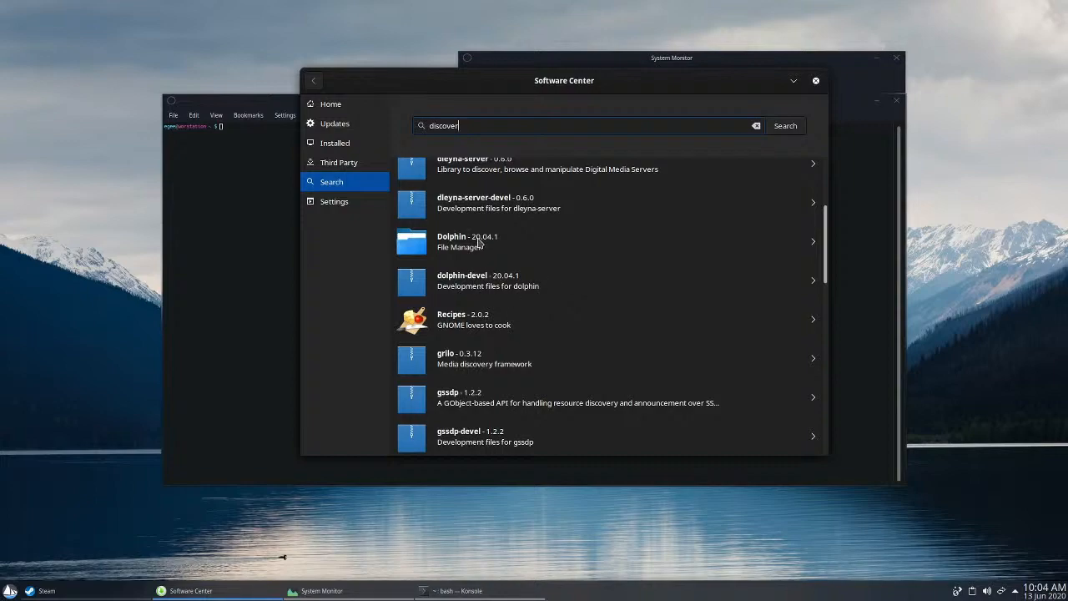
pyautogui.scroll(3, 480, 243)
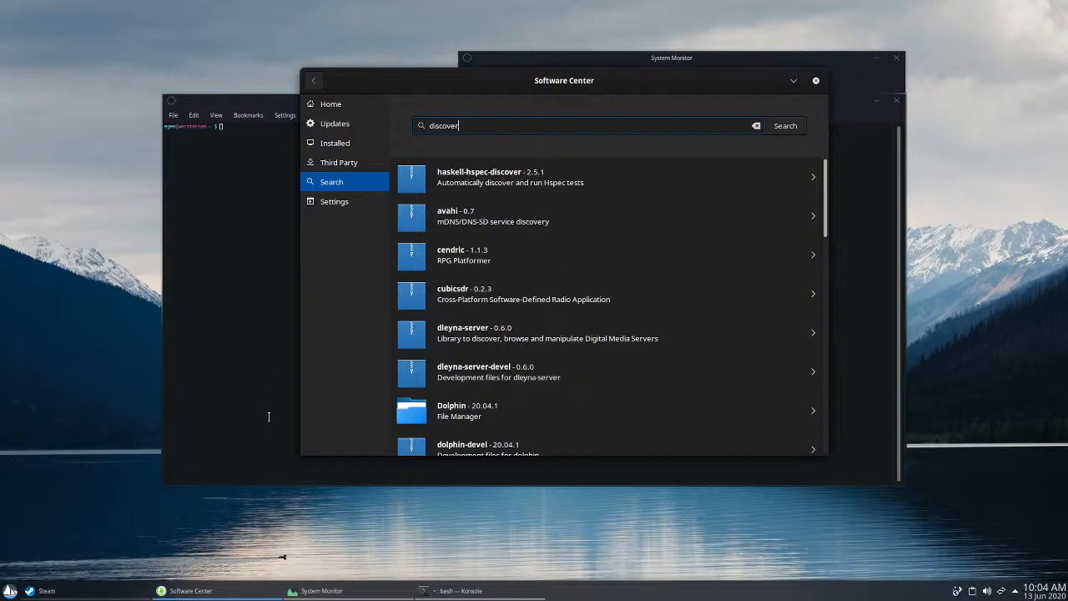
pyautogui.click(261, 387)
# Step: Shrink and then enlarge the Konsole font, and close the terminal
pyautogui.moveTo(209, 126); pyautogui.dragTo(166, 127)
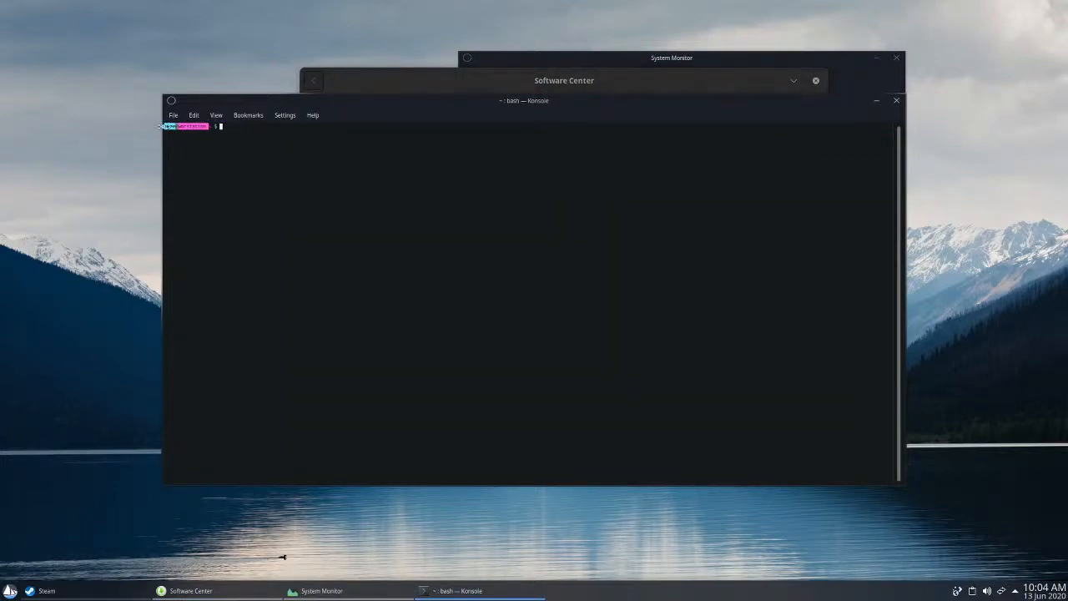
pyautogui.click(233, 135)
pyautogui.hotkey('ctrl', '-')
pyautogui.hotkey('ctrl', '+')
pyautogui.hotkey('ctrl', '+')
pyautogui.hotkey('ctrl', '+')
pyautogui.hotkey('ctrl', '+')
pyautogui.hotkey('ctrl', '+')
pyautogui.hotkey('ctrl', '+')
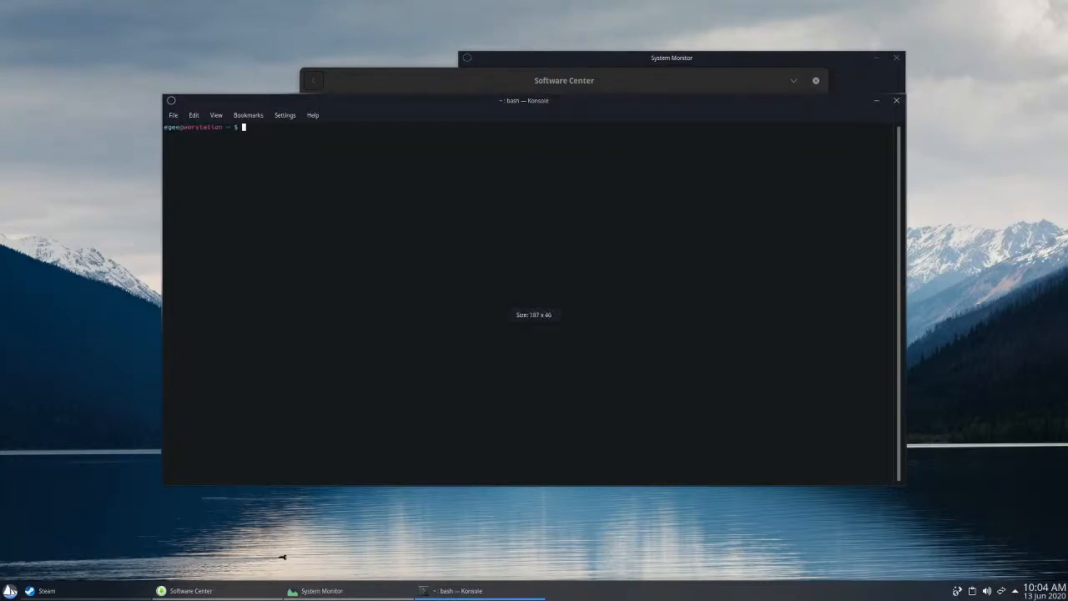
pyautogui.click(897, 100)
# Step: Start Dolphin from the application launcher and return to the Software Center results
pyautogui.click(10, 590)
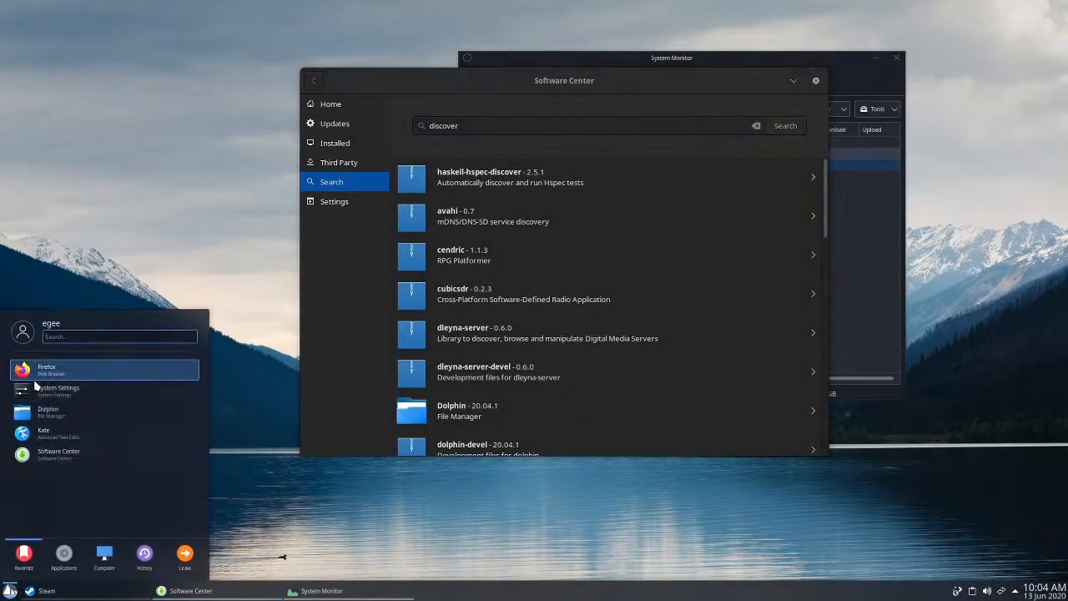
pyautogui.click(46, 407)
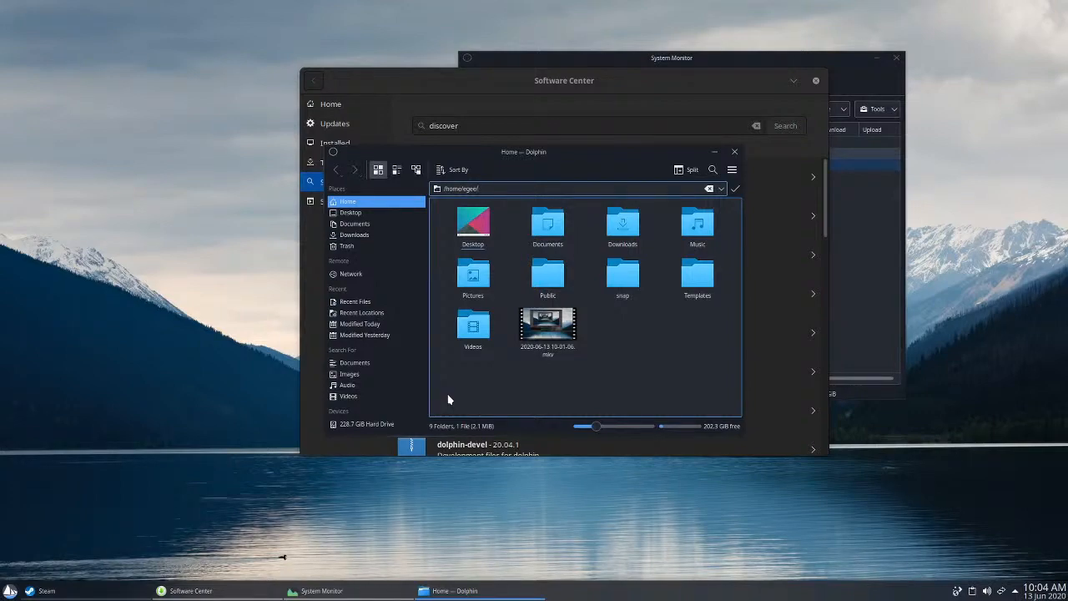
pyautogui.click(188, 590)
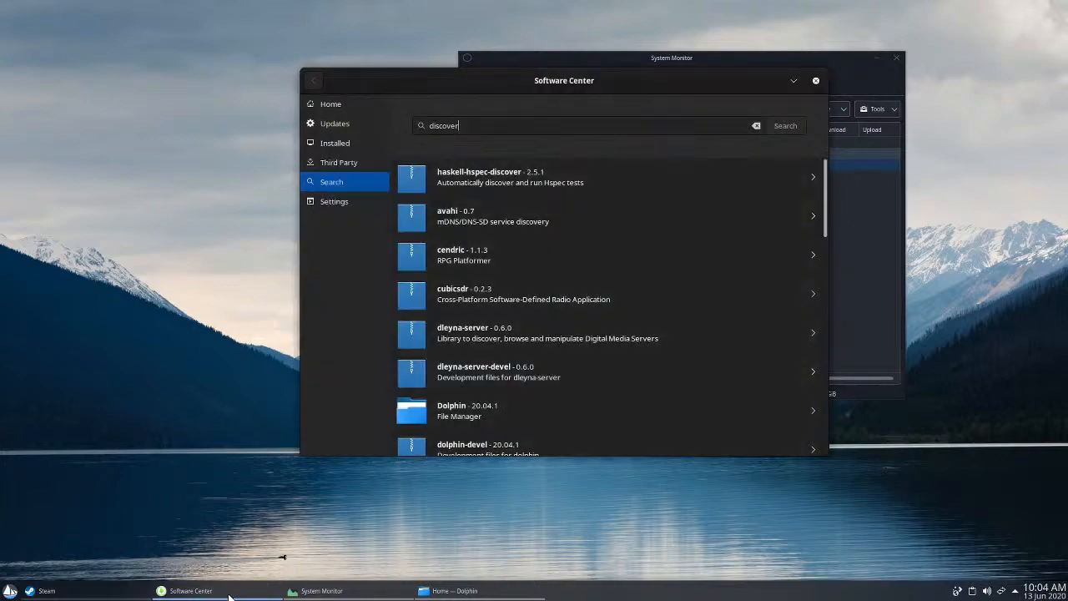
# Step: Return Software Center to its Home page of category groups, then click away from it
pyautogui.click(334, 104)
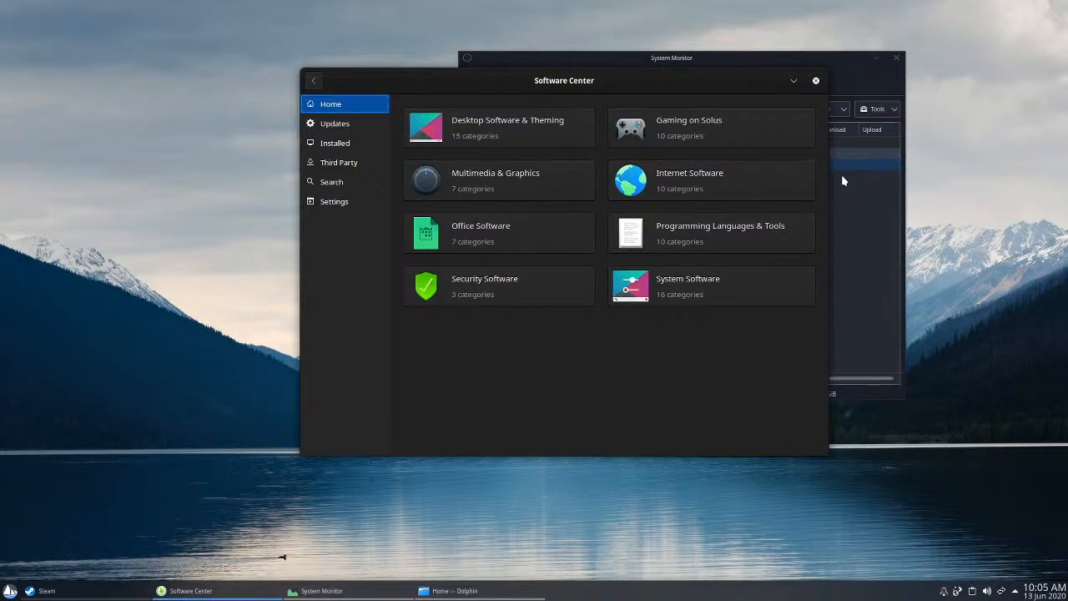
pyautogui.click(206, 151)
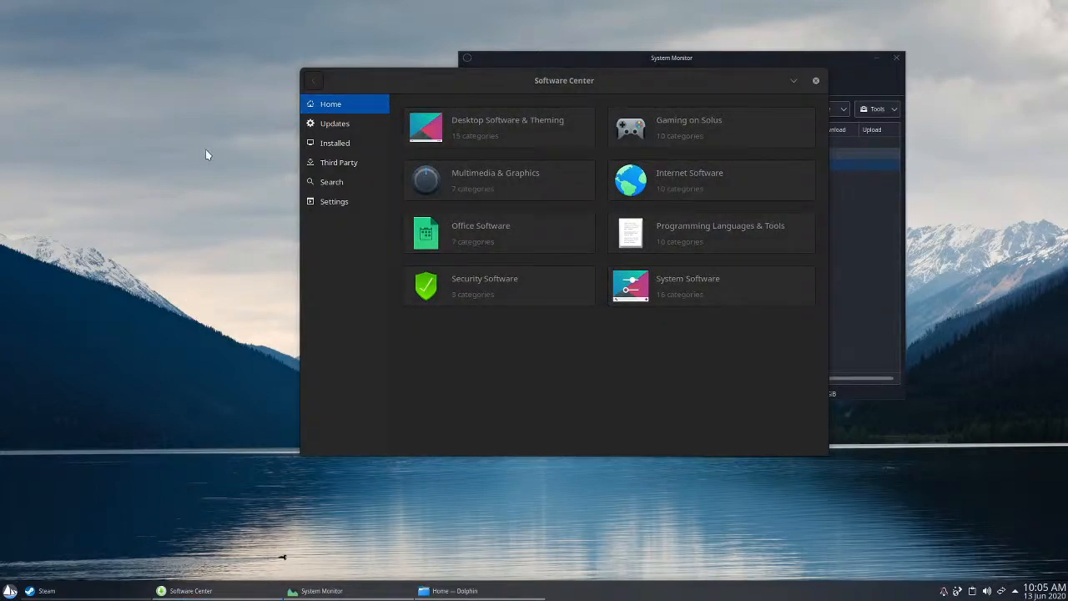
# Step: Extend the desktop onto a second display on the left with Meta+P
pyautogui.press('super+p')
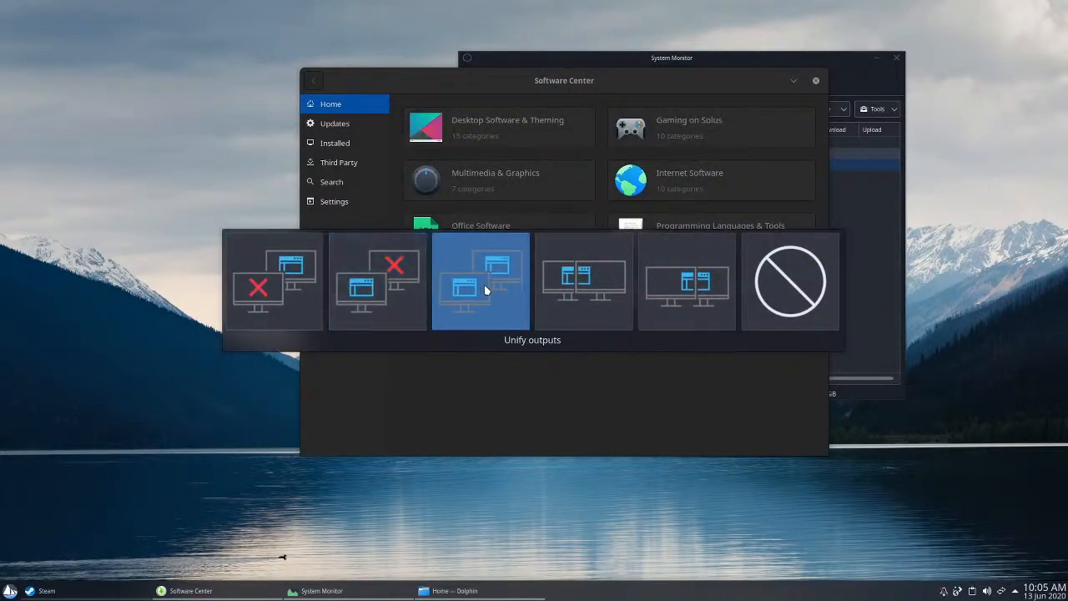
pyautogui.click(565, 293)
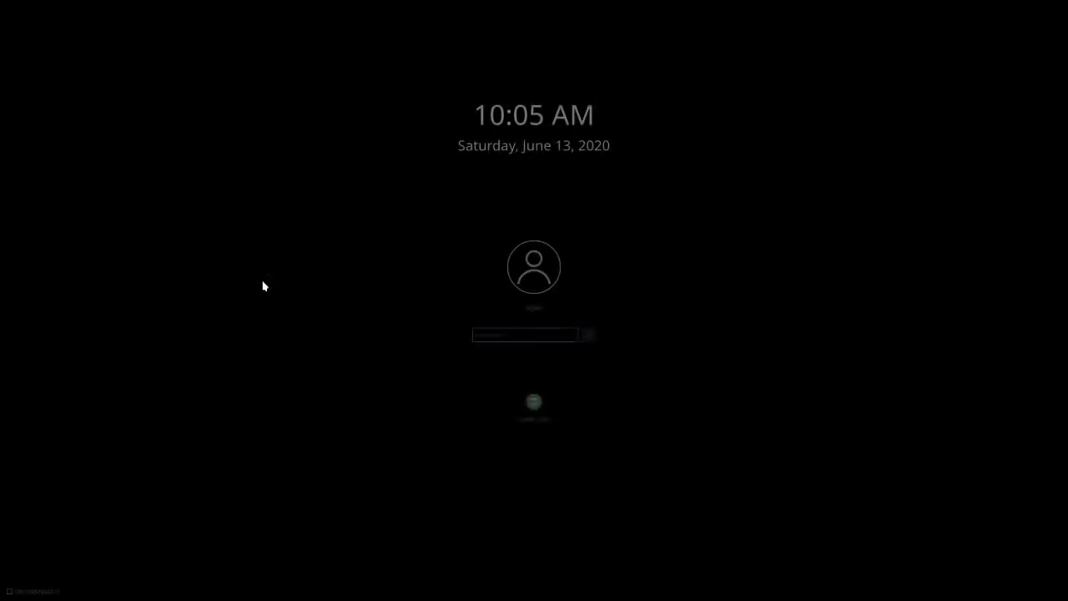
# Step: Unlock the session with the account password and accept the layout extended to the right
pyautogui.write('******')
pyautogui.press('Return')
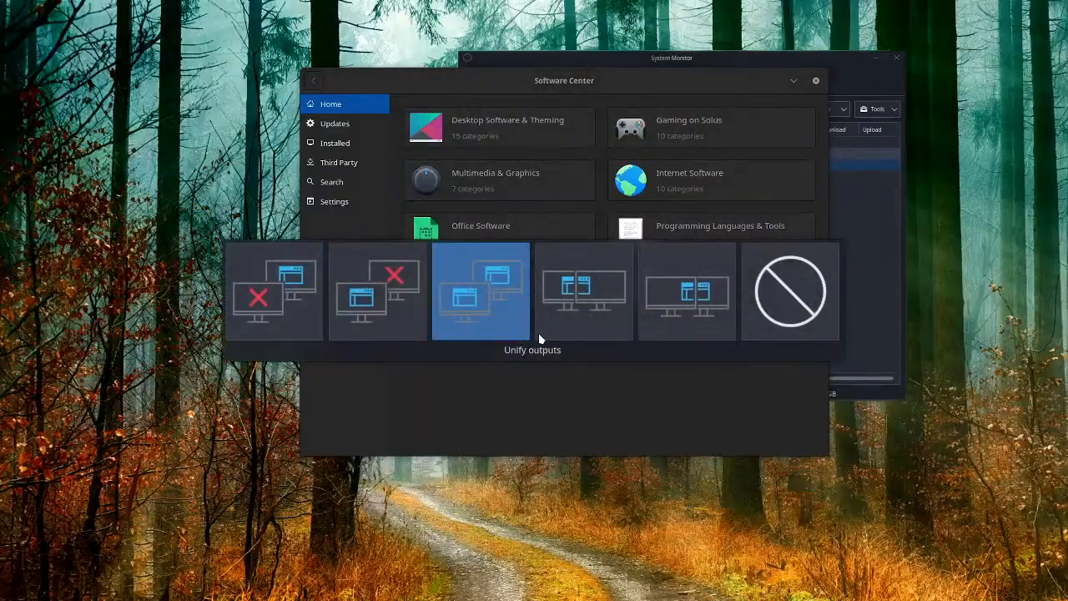
pyautogui.click(686, 292)
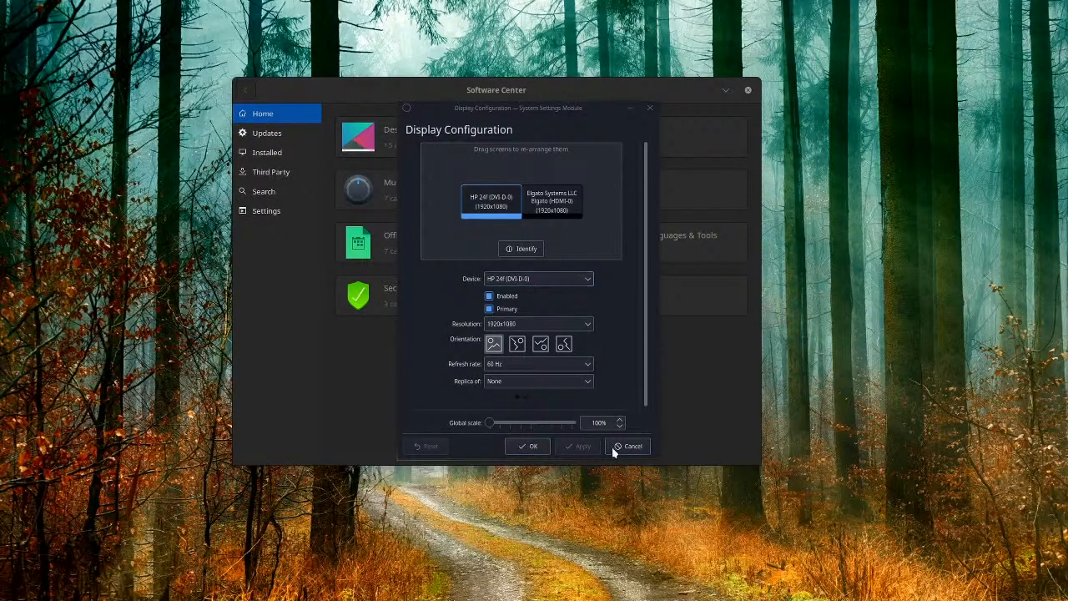
pyautogui.click(529, 446)
# Step: Close Software Center, then bring up and dismiss the logout screen
pyautogui.click(748, 90)
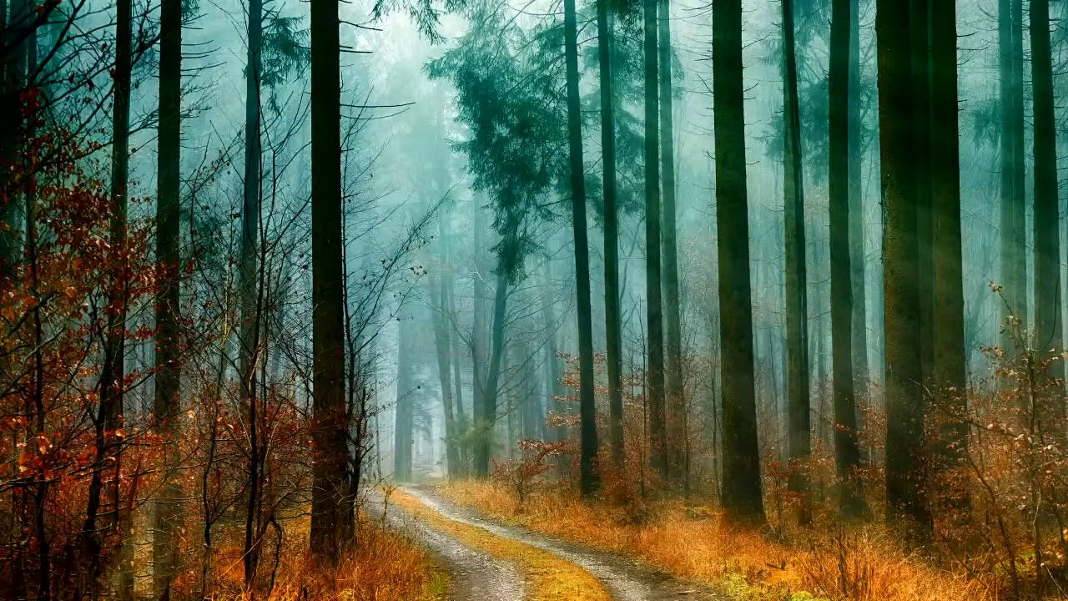
pyautogui.hotkey('ctrl', 'alt', 'Delete')
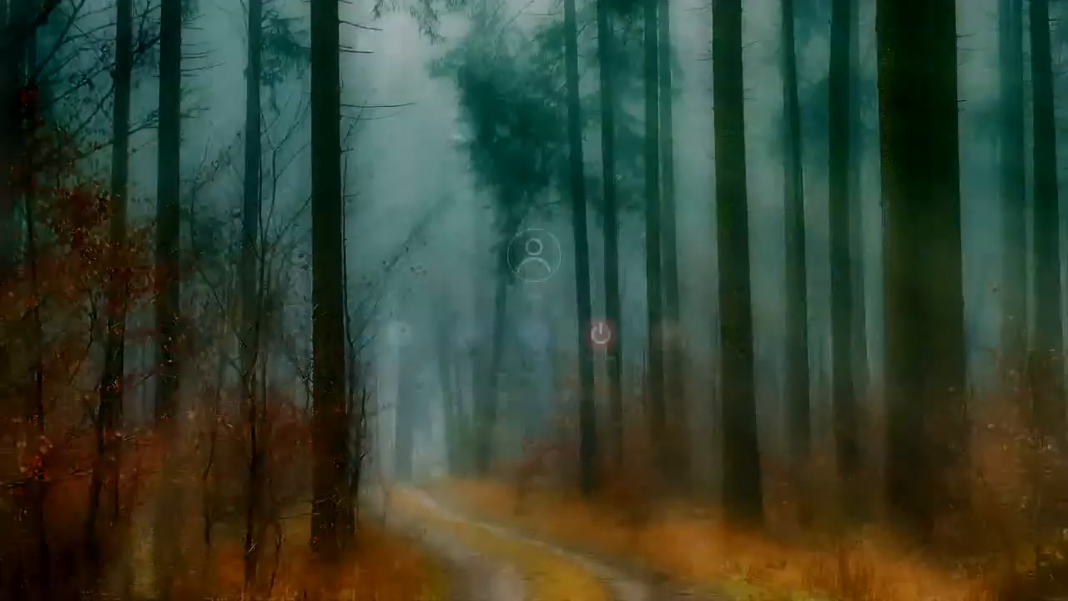
pyautogui.press('Escape')
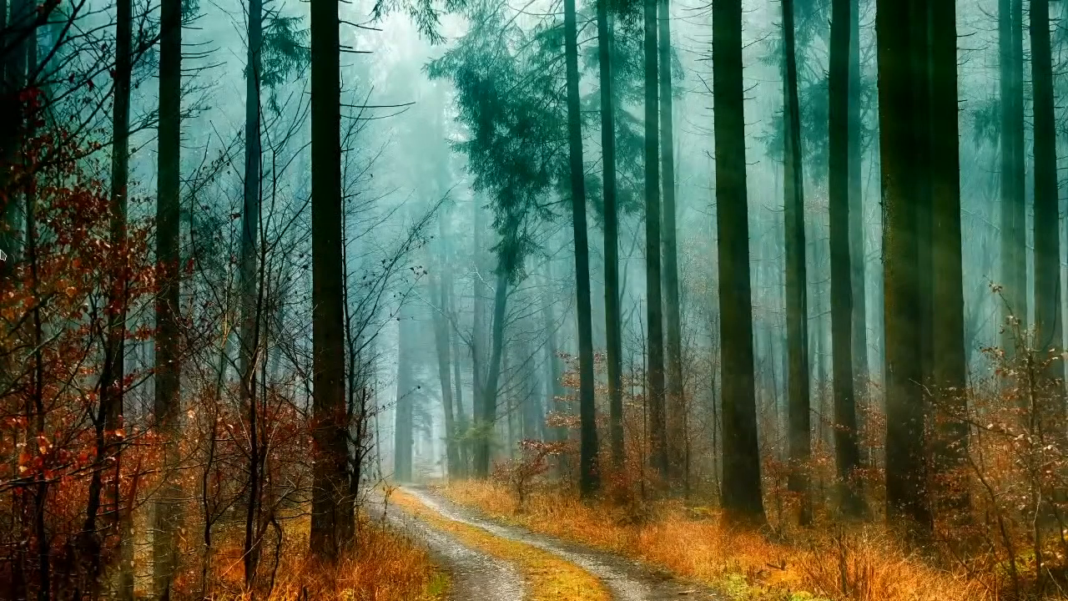